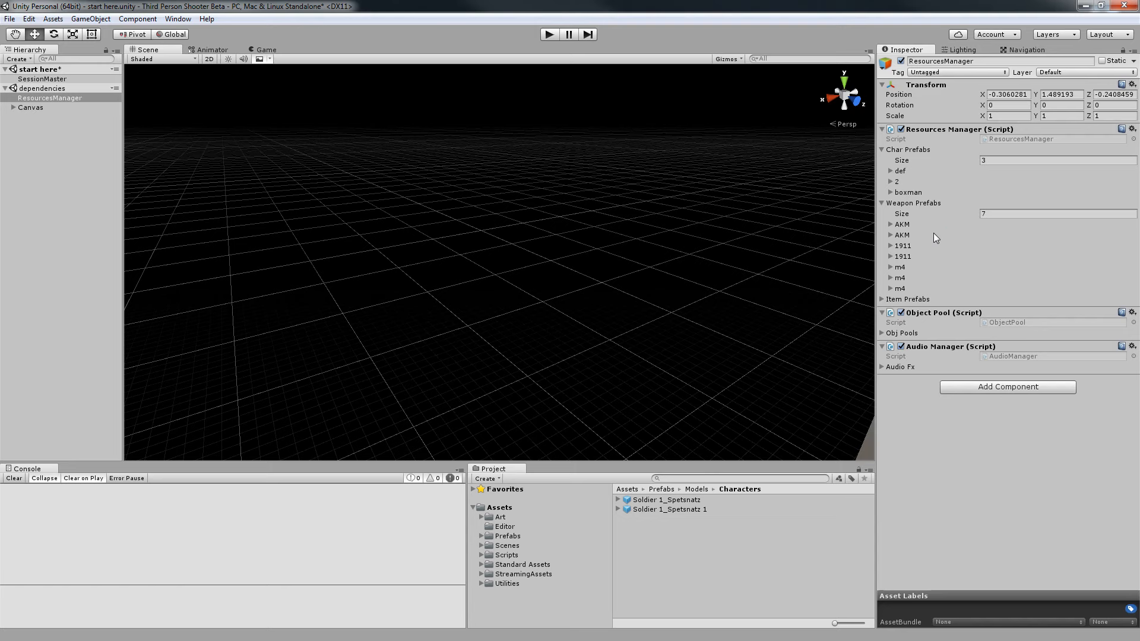
Review the Item Prefabs and Obj Pools lists of the ResourcesManager object, collapsing the lists again.
left_click(913, 204)
left_click(918, 151)
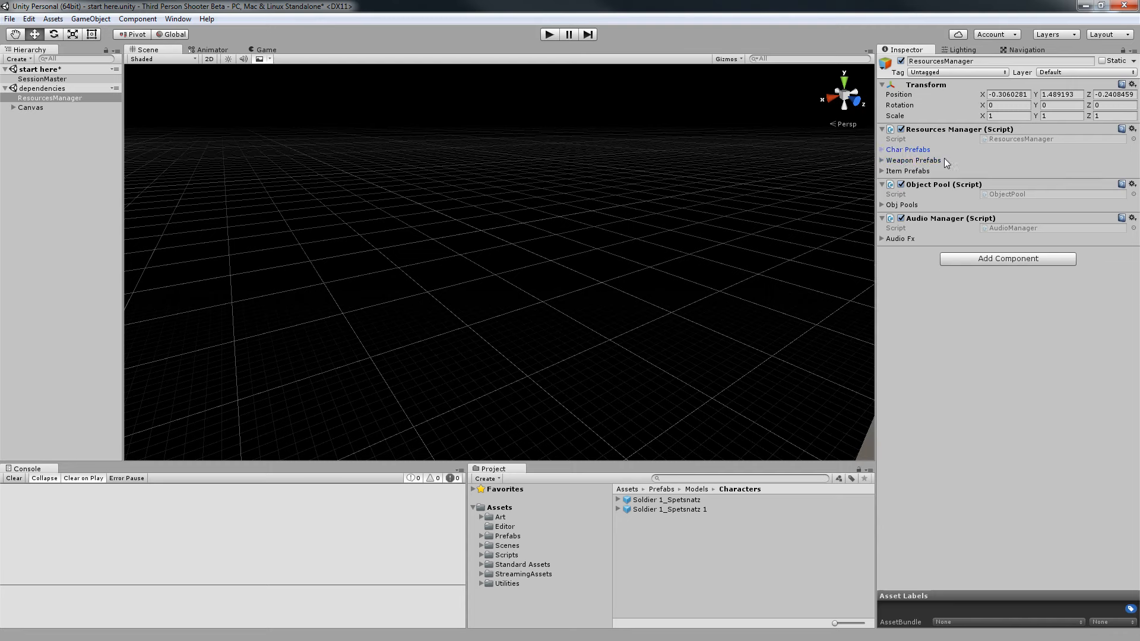
left_click(909, 171)
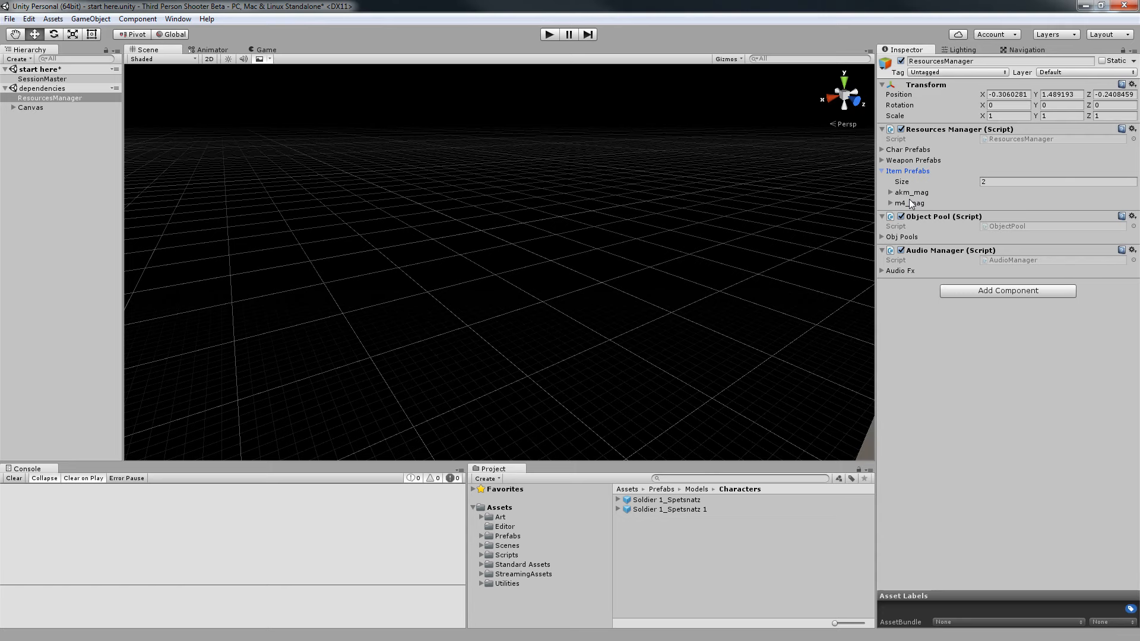
left_click(902, 237)
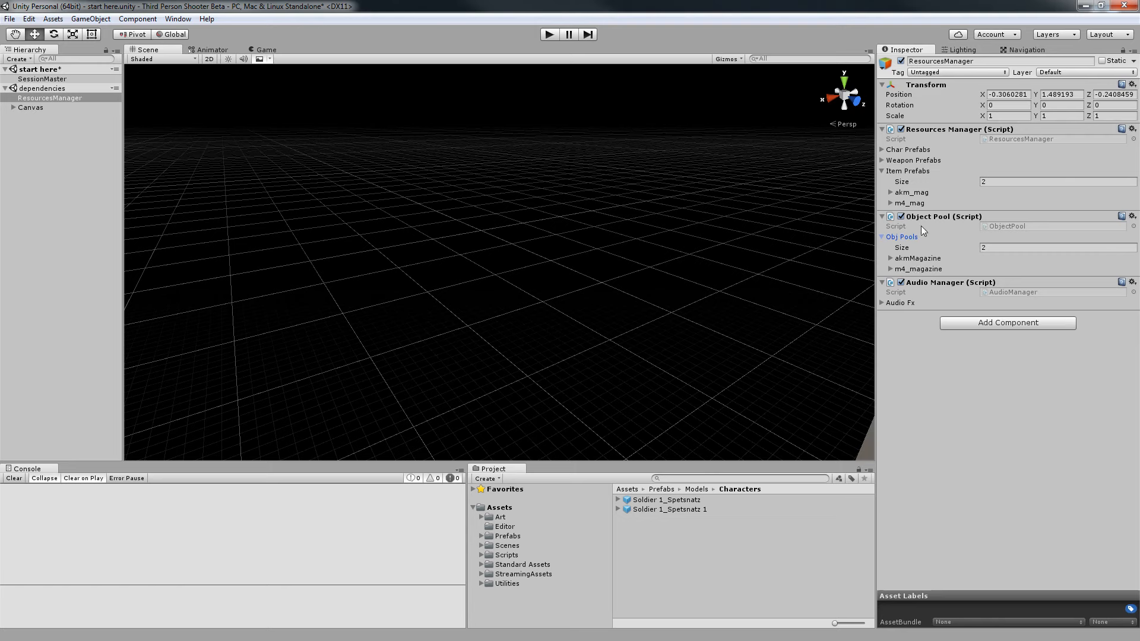
left_click(912, 236)
left_click(918, 173)
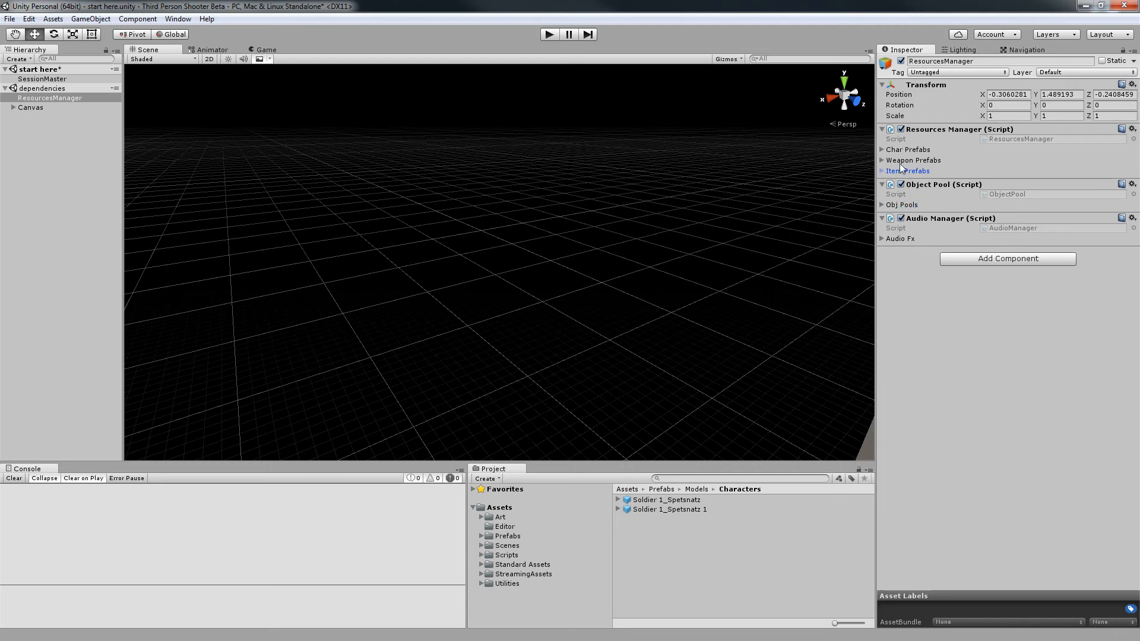
Expand the Weapon Prefabs and Char Prefabs lists and examine the char ID, rig and prefab of def, 2 and boxman.
left_click(899, 160)
left_click(908, 151)
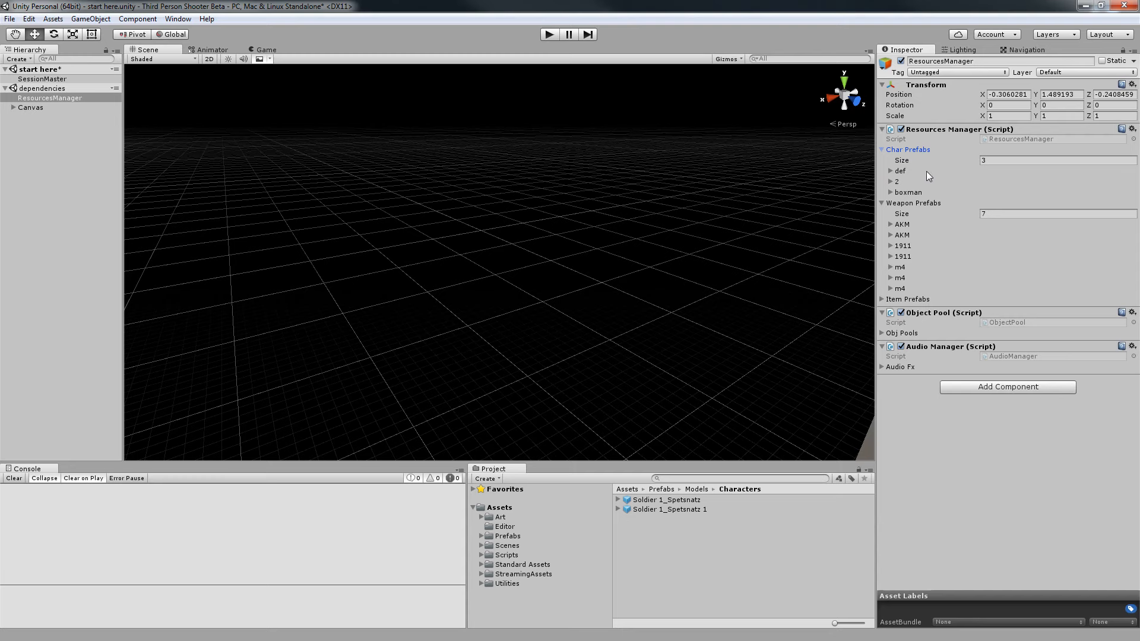
left_click(910, 172)
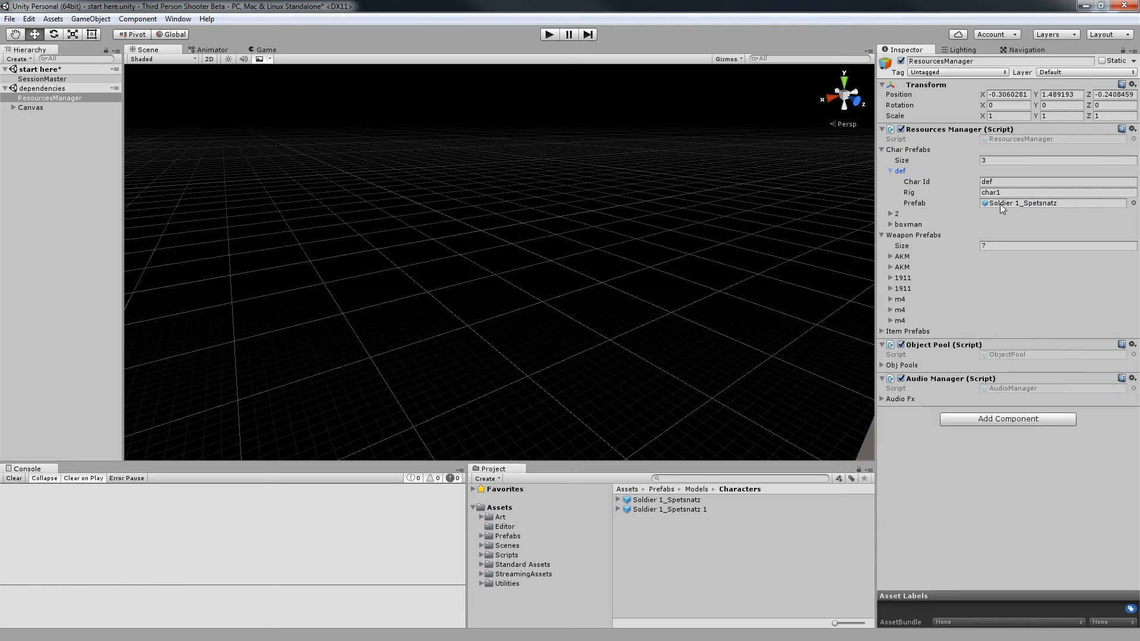
mouse_move(696, 215)
middle_mouse_down()
mouse_move(621, 237)
mouse_move(685, 230)
middle_mouse_up()
right_click_drag(684, 230, 722, 223)
middle_click_drag(721, 223, 737, 221)
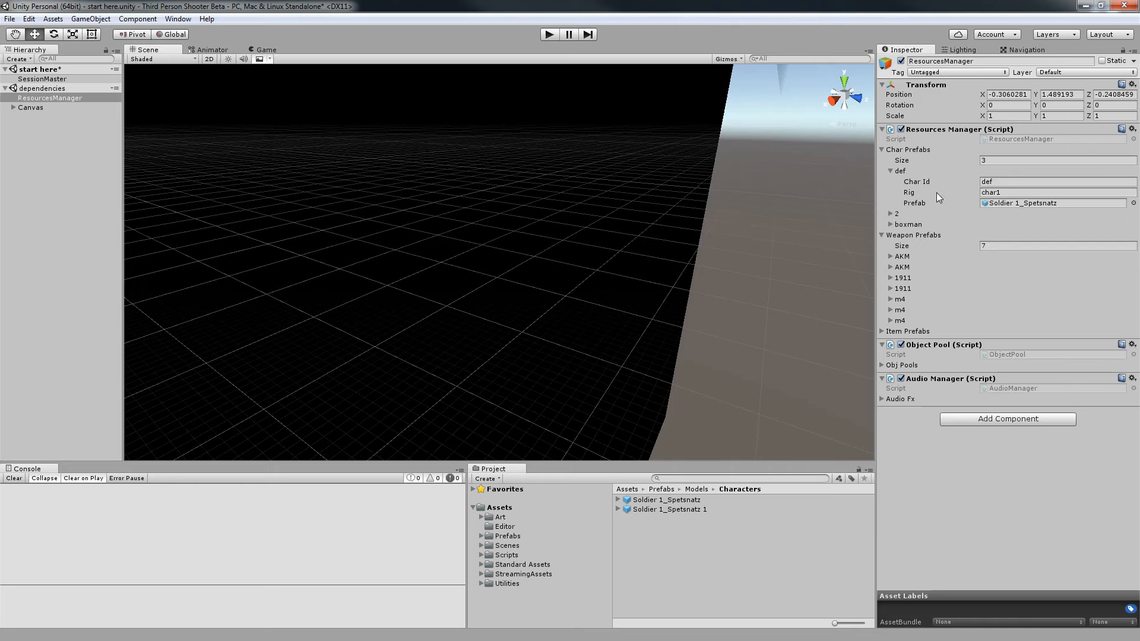
left_click(895, 214)
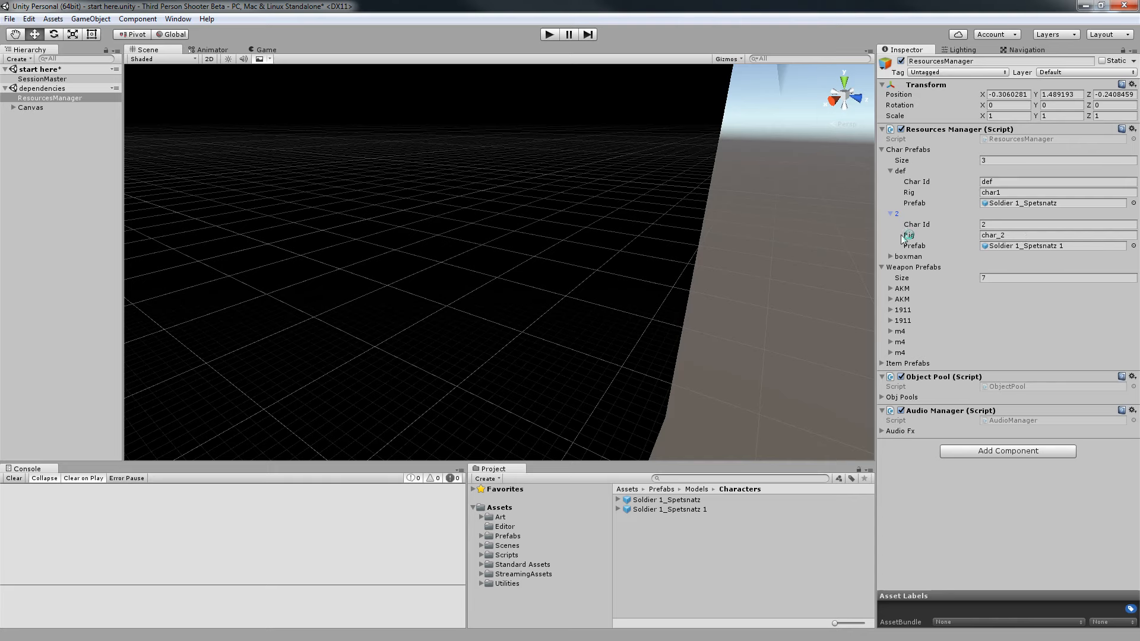
left_click(891, 256)
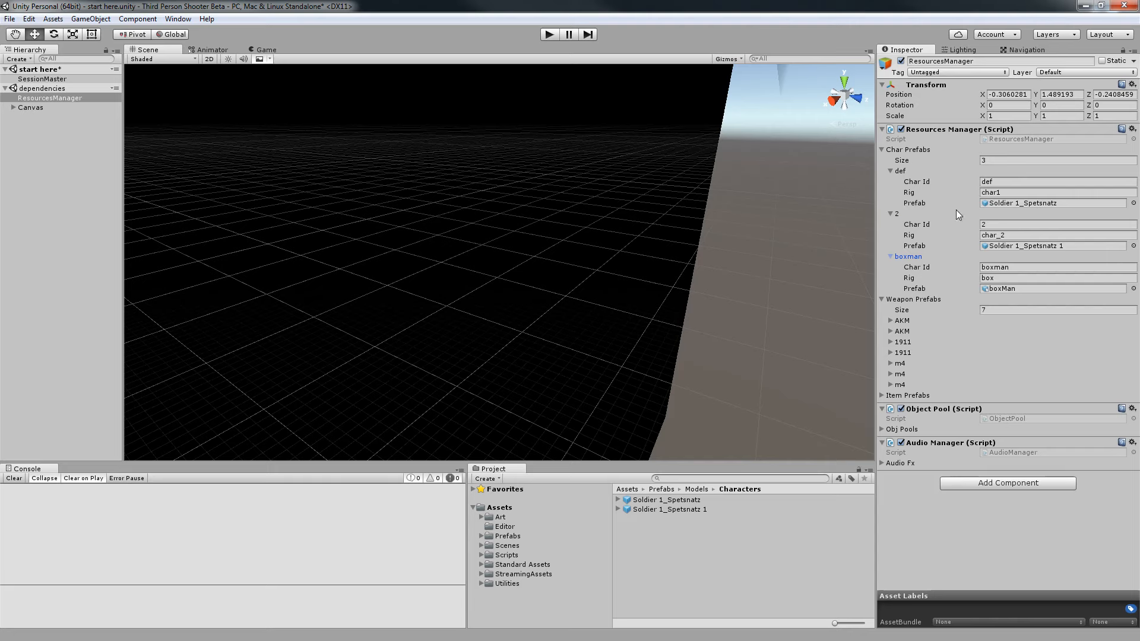
Place the Soldier 1_Spetsnatz prefab and the boxMan model referenced by the Char Prefabs entries side by side in the scene.
left_click(1018, 203)
left_click_drag(668, 500, 761, 286)
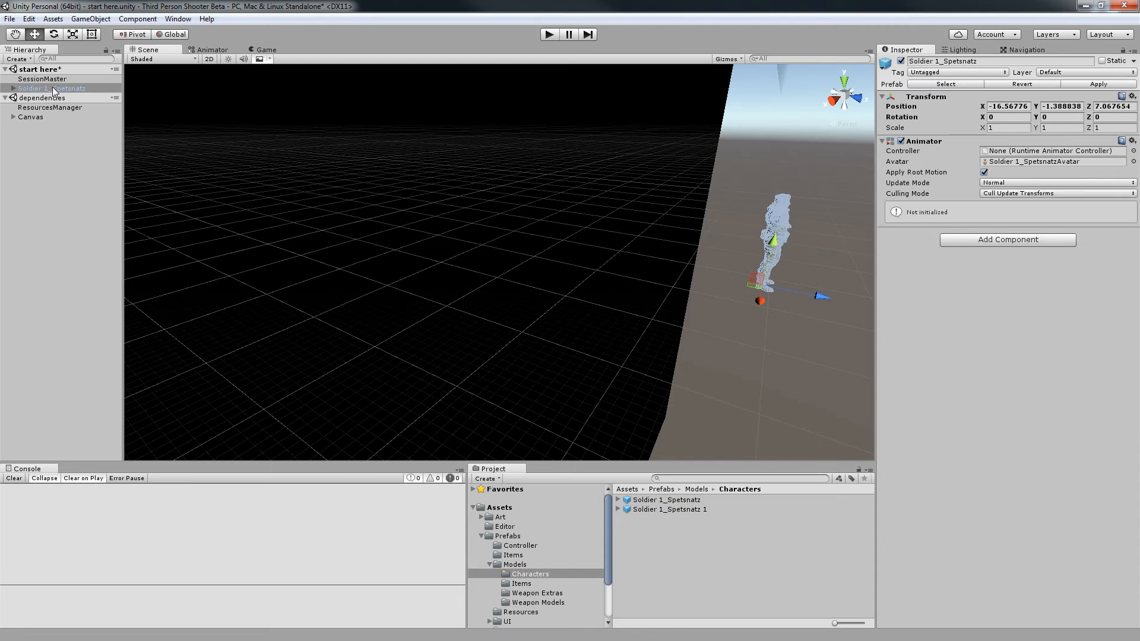
left_click(47, 107)
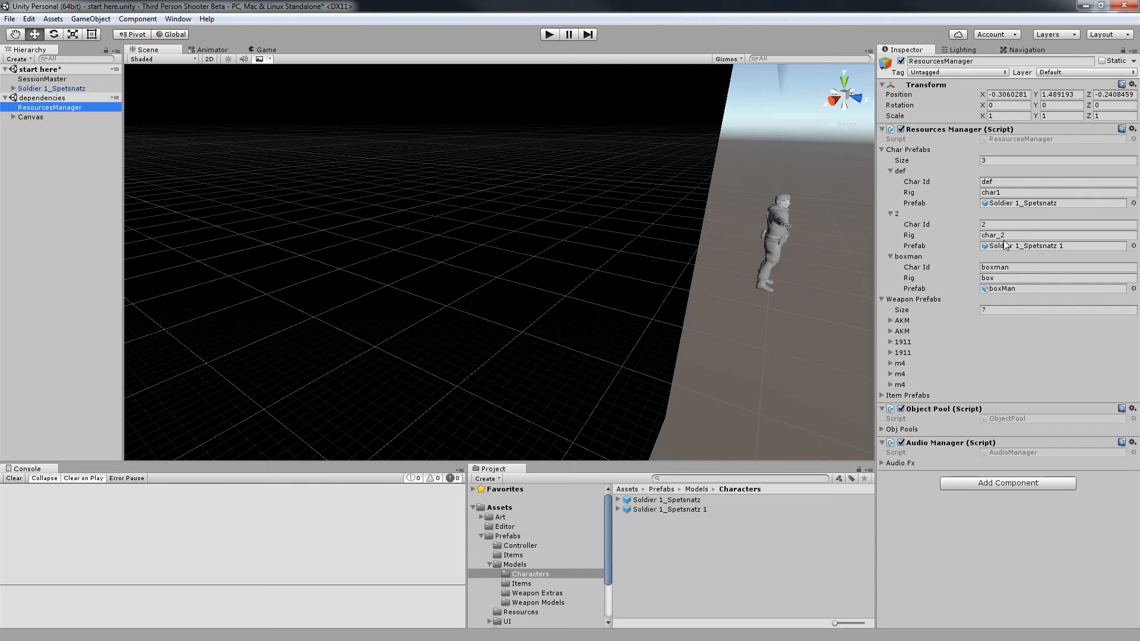
left_click(1010, 288)
left_click_drag(645, 510, 792, 311)
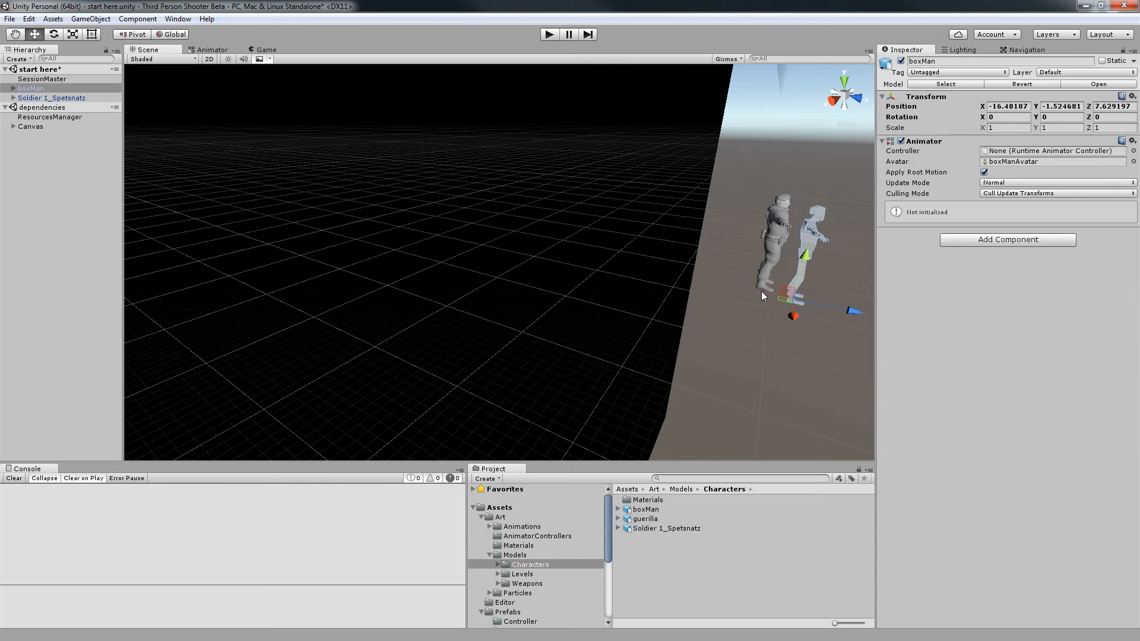
Move boxMan beside the soldier, to about X -14.95, Y -1.45, Z 6.63.
key("f")
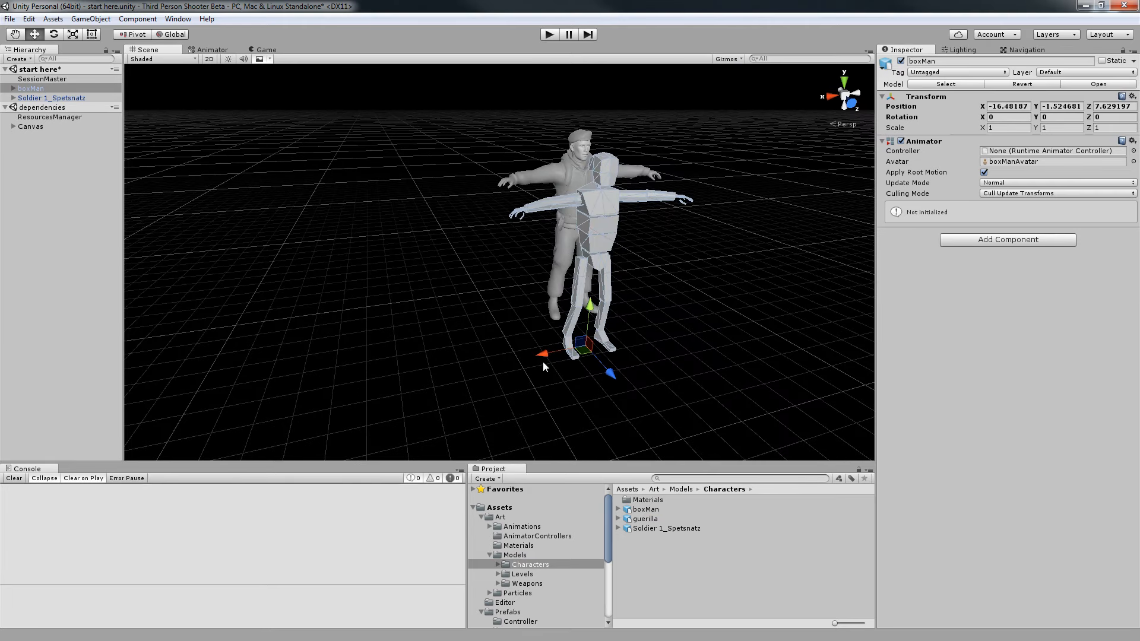
left_click_drag(543, 361, 374, 392)
left_click_drag(446, 400, 663, 351)
left_click_drag(477, 323, 478, 288)
left_click_drag(604, 280, 419, 294, "alt")
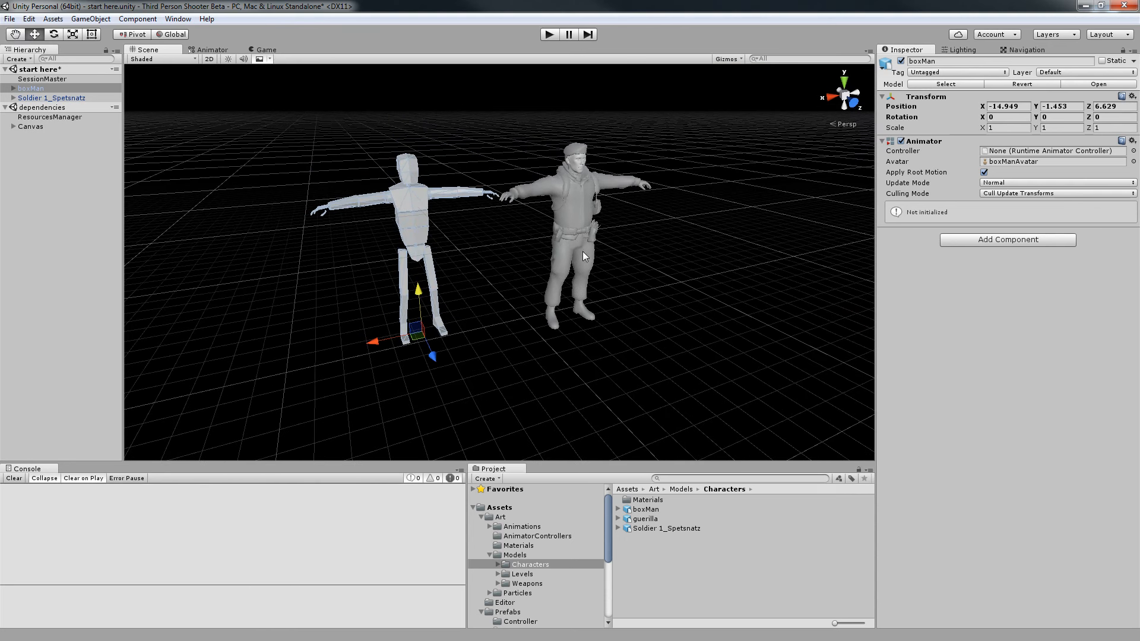
Expand boxMan's bone hierarchy through the pelvis and spine bones and inspect Bip01 Spine2.
left_click(14, 88)
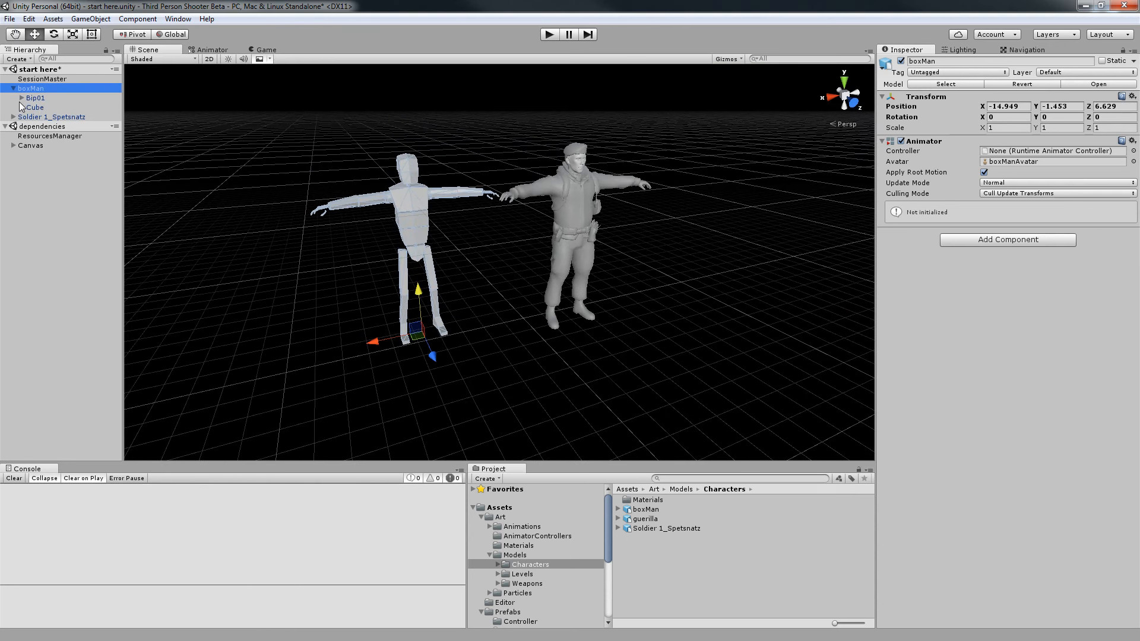
left_click(22, 98)
left_click(31, 108)
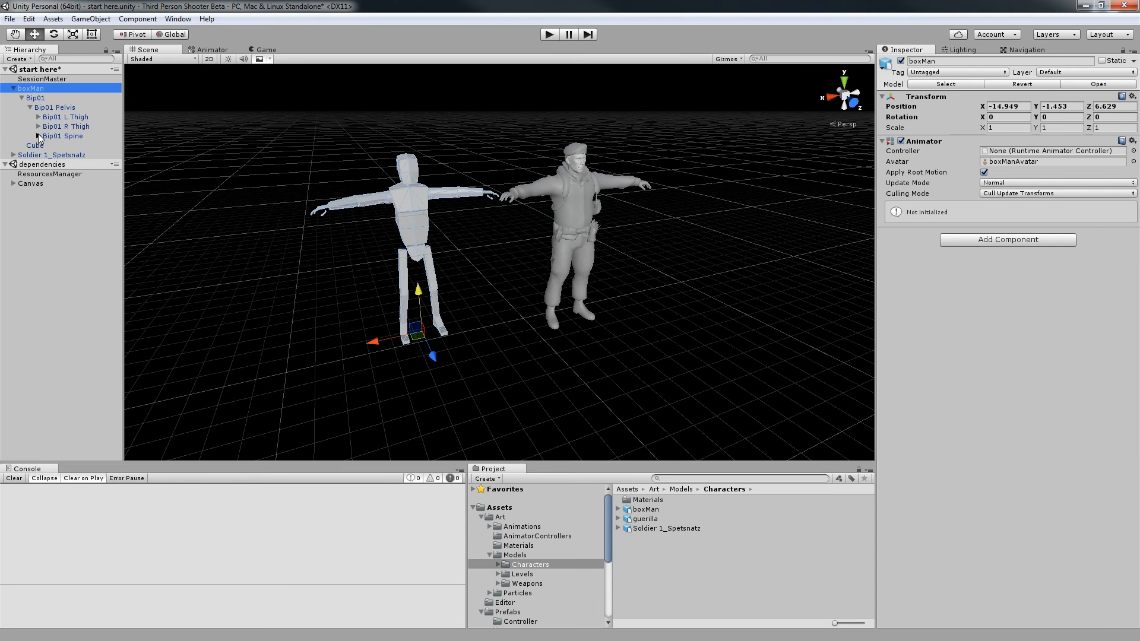
left_click(38, 136)
left_click(46, 145)
left_click(47, 146)
left_click(56, 155)
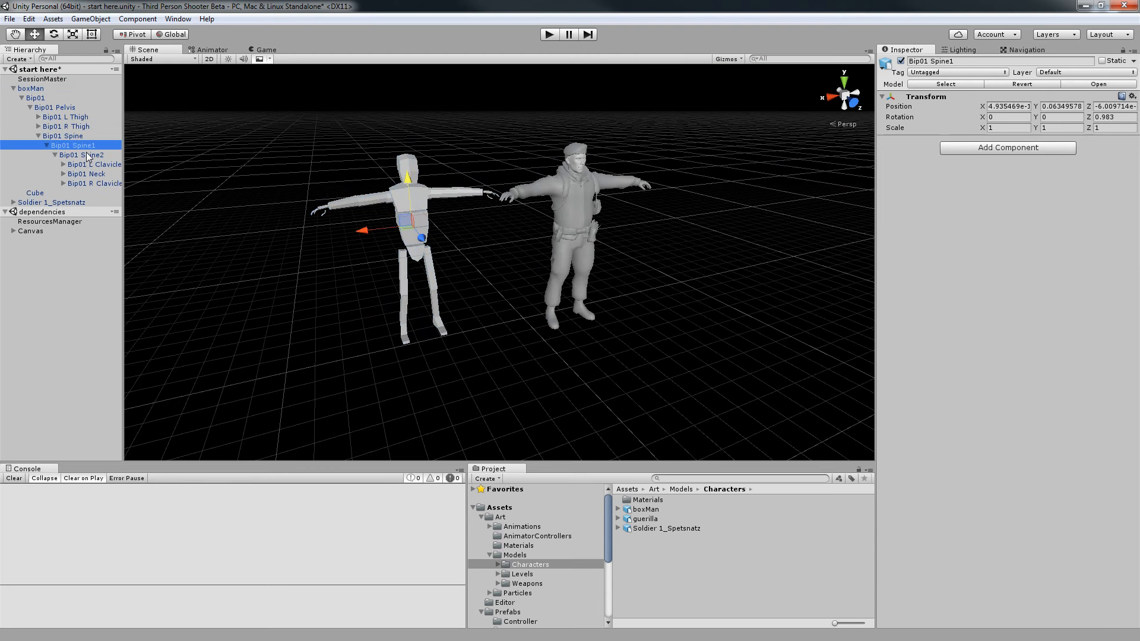
left_click(87, 156)
middle_click_drag(440, 229, 440, 261)
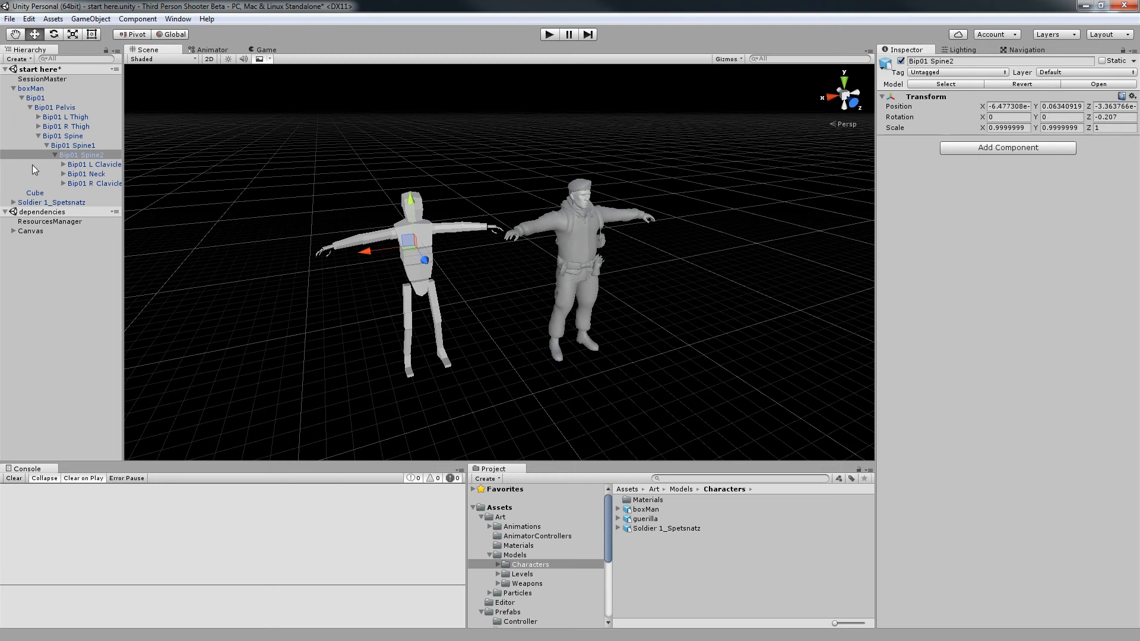
Expand Soldier 1_Spetsnatz's bone hierarchy through Bip01 Spine2 to compare its structure and bone names with boxMan's.
left_click(13, 202)
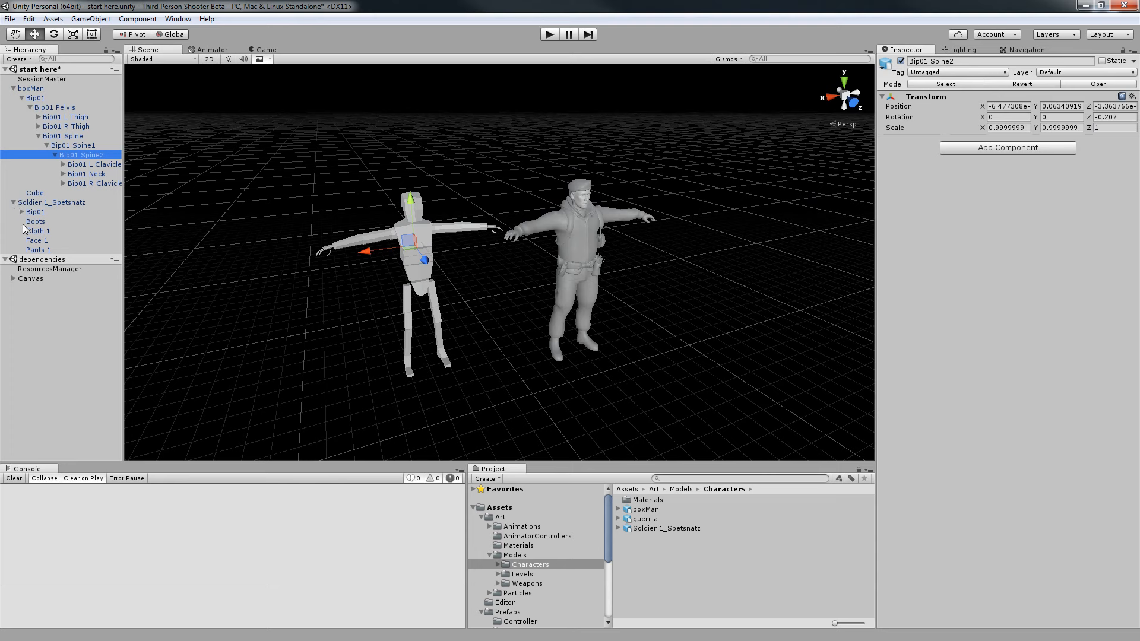
left_click(31, 212)
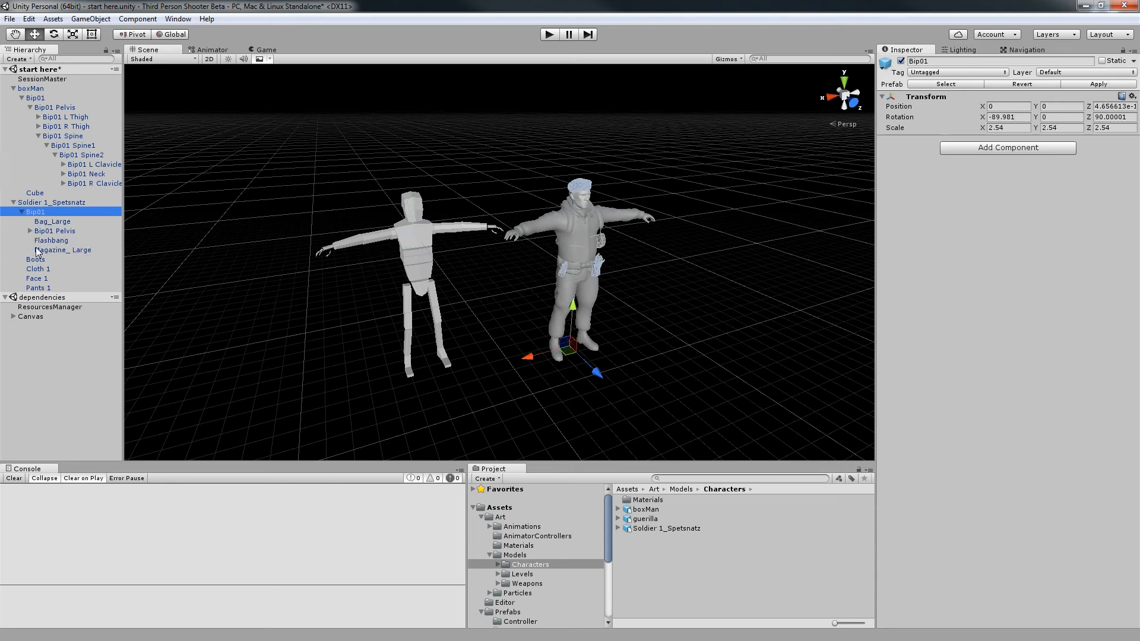
left_click(39, 231)
left_click(30, 231)
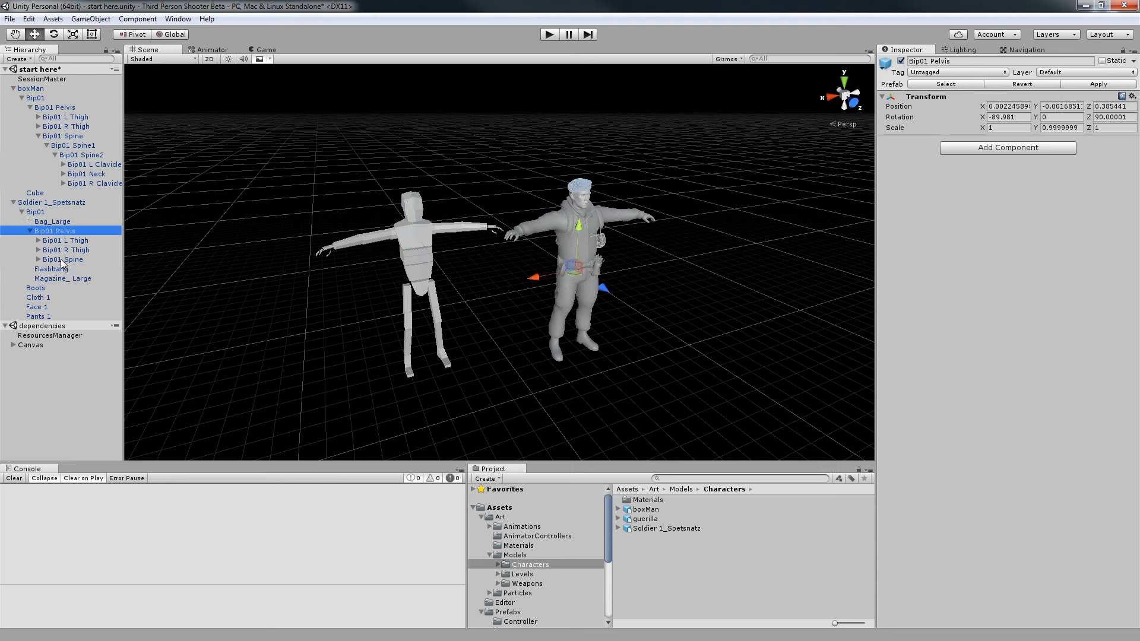
left_click(61, 258)
left_click(38, 260)
left_click(45, 269)
left_click(45, 269)
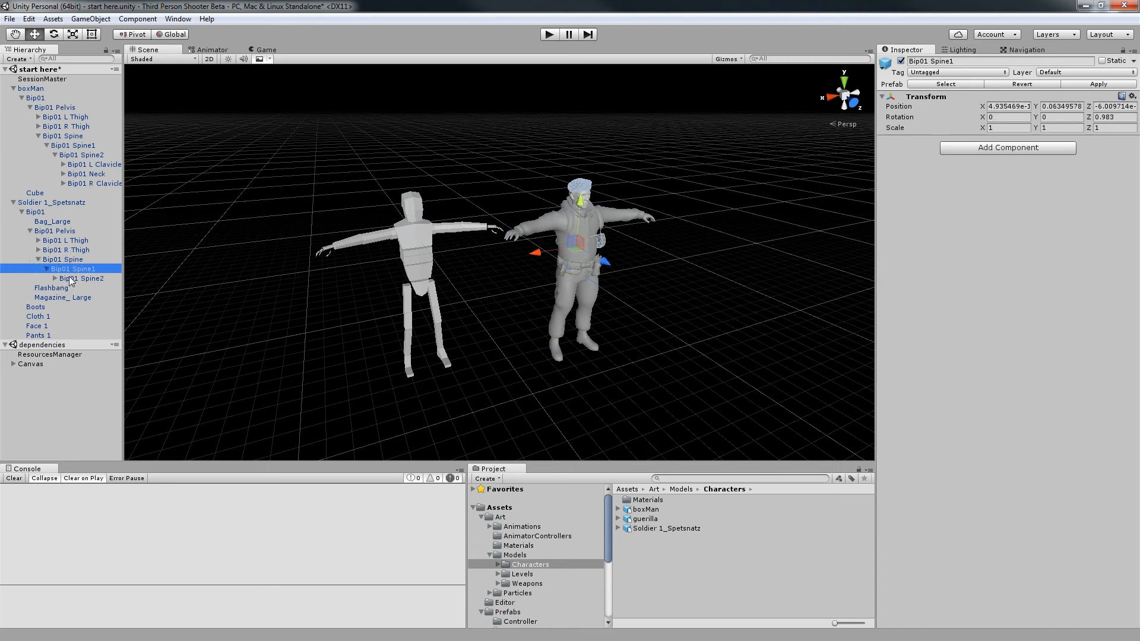
left_click(77, 278)
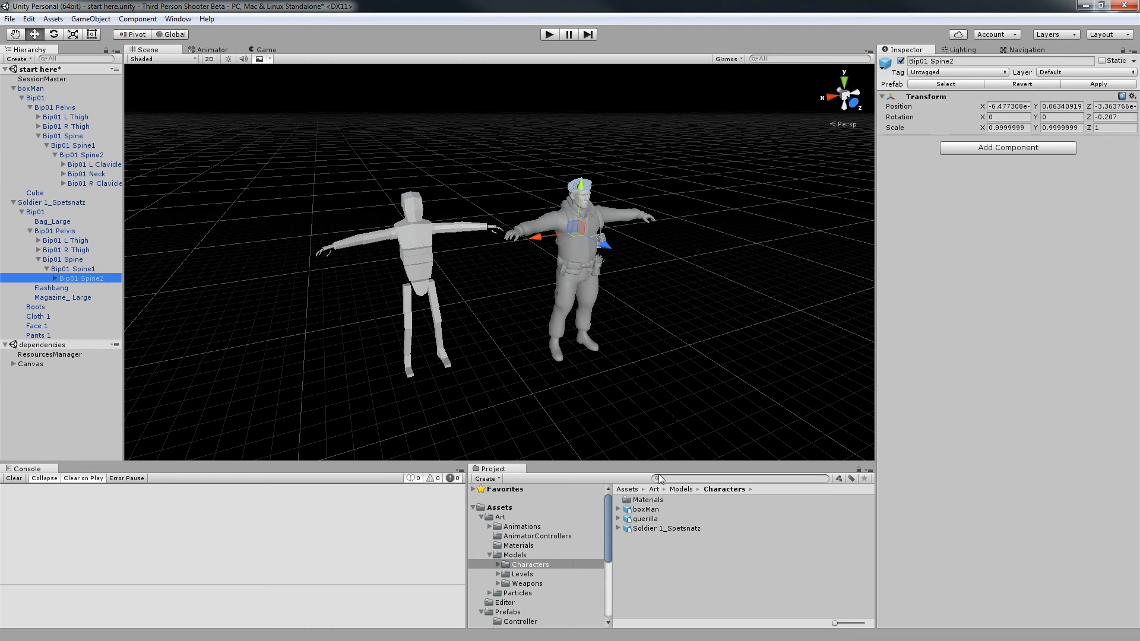
left_click(55, 278)
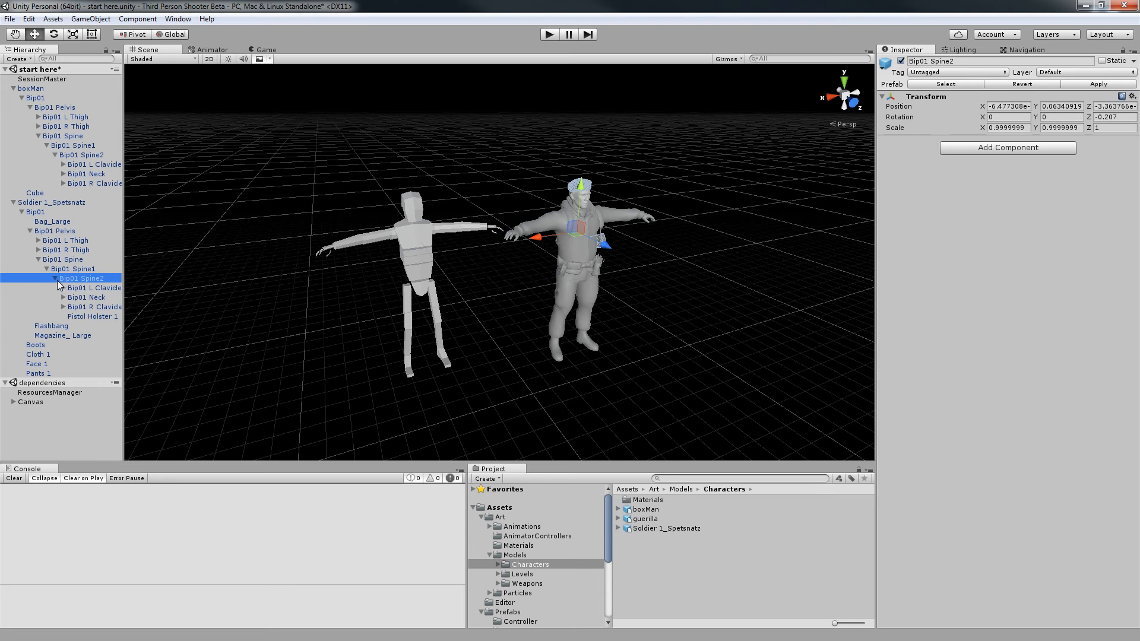
middle_click_drag(596, 366, 590, 366)
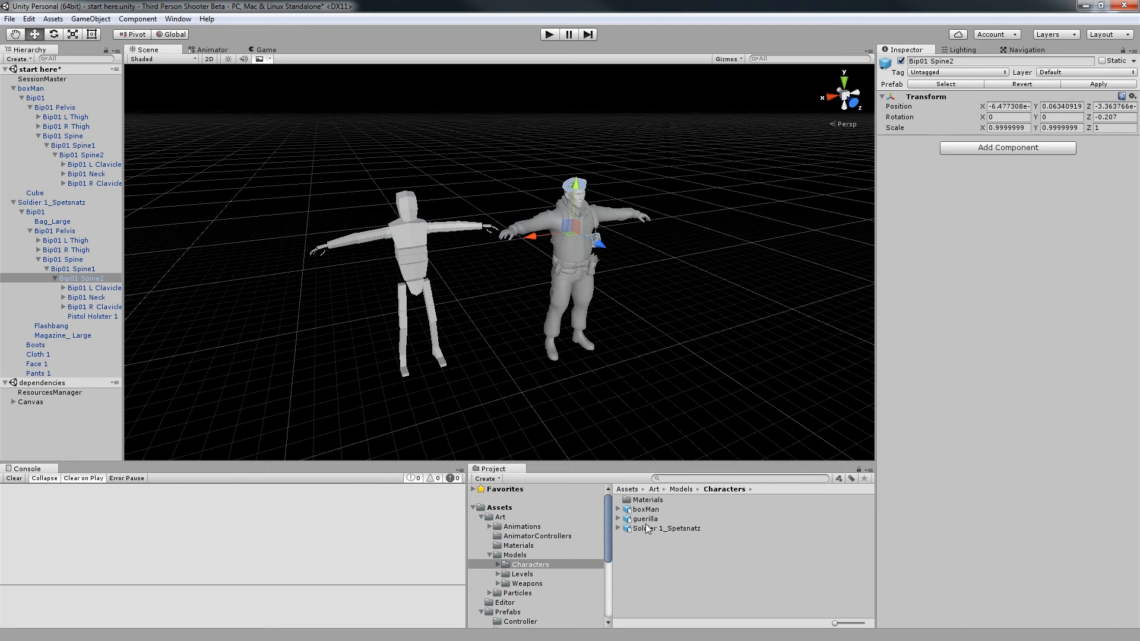
Add the guerilla model to the dependencies scene and inspect its bone hierarchy from Hips down to Spine2.
left_click_drag(645, 519, 165, 387)
key("f")
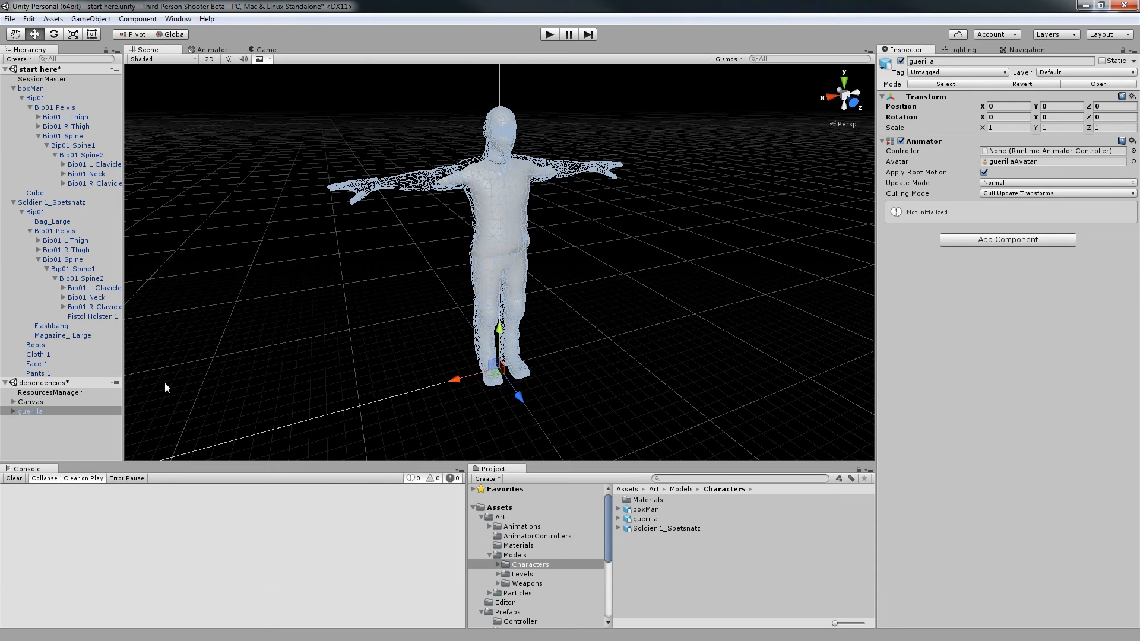
left_click(13, 411)
scroll(36, 415, "down", 1)
left_click(22, 428)
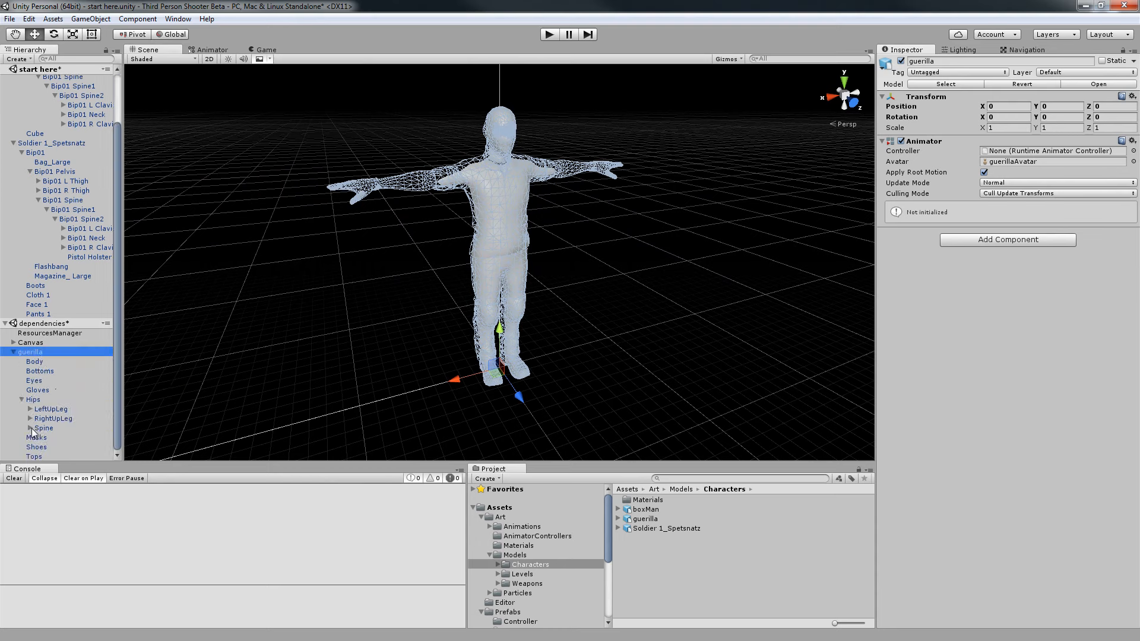
left_click(30, 428)
left_click(38, 428)
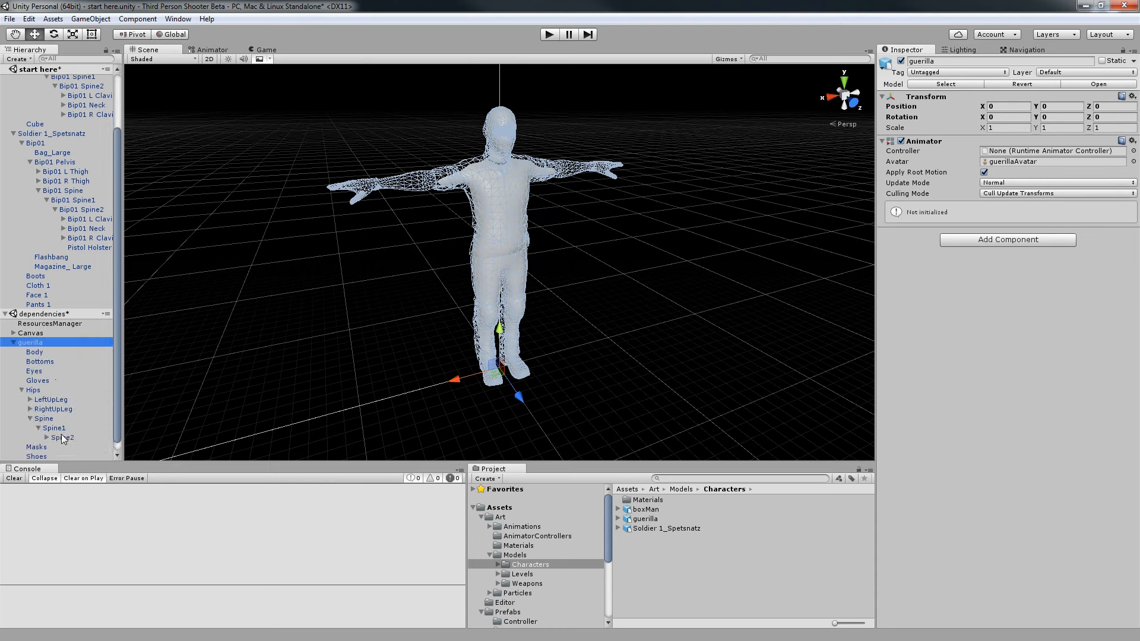
left_click(63, 438)
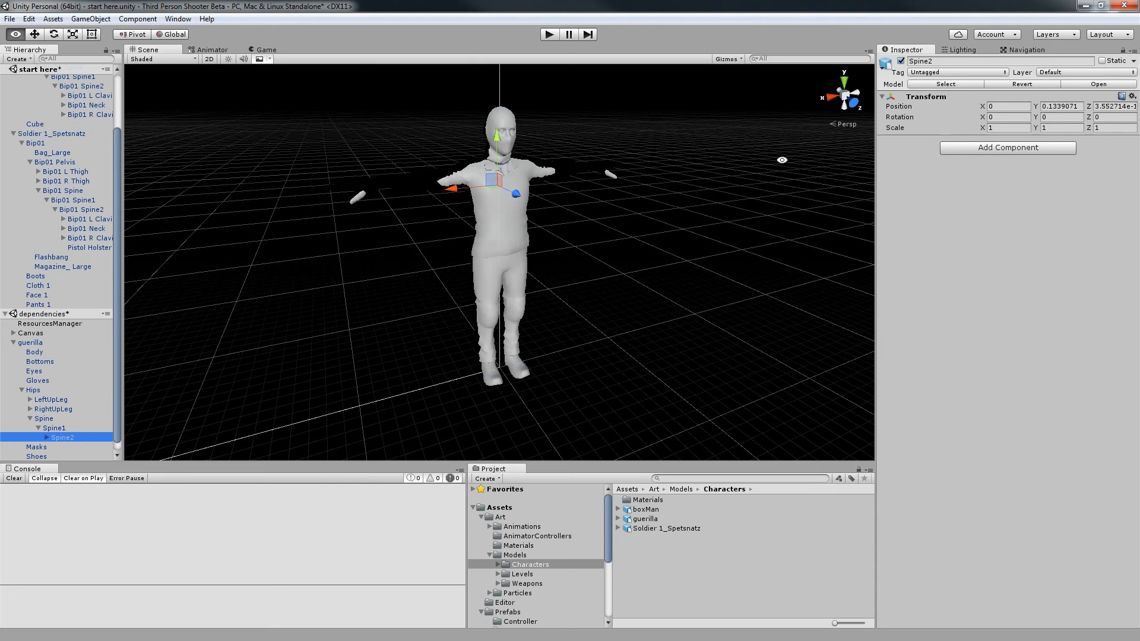
left_click_drag(783, 160, 884, 147, "alt")
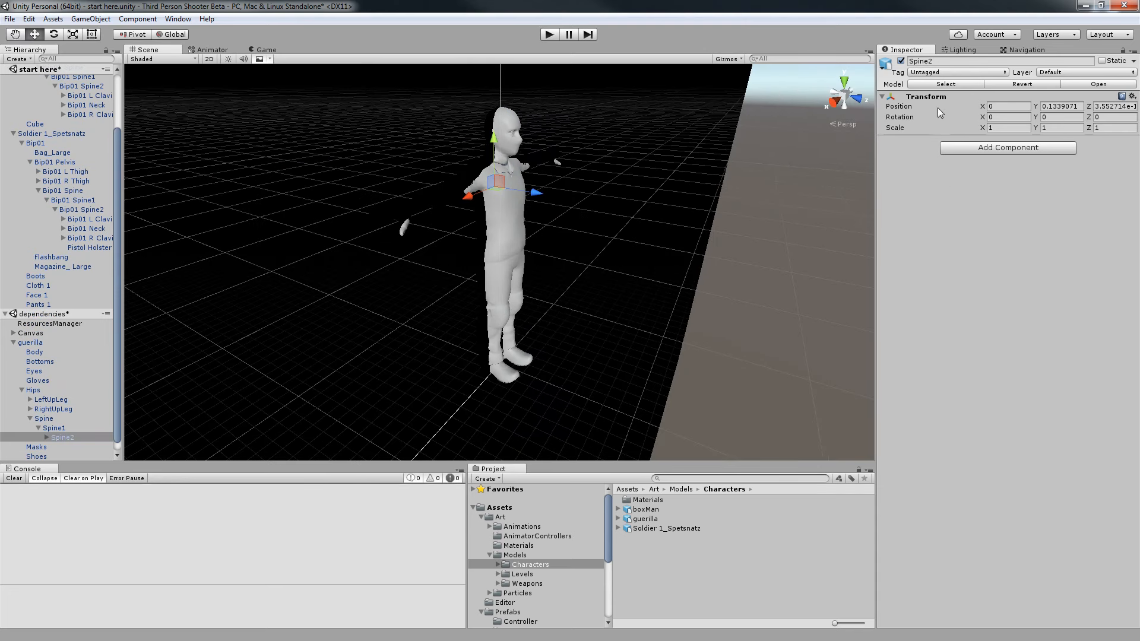
left_click_drag(831, 221, 874, 168, "alt")
left_click_drag(766, 252, 683, 236, "alt")
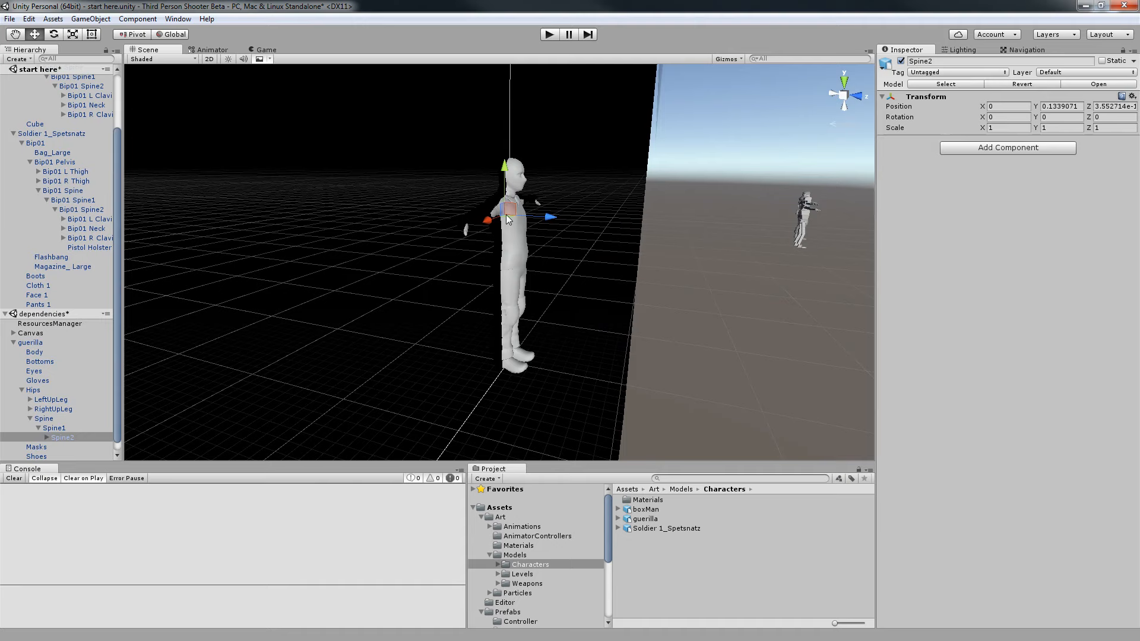
left_click_drag(506, 215, 449, 244, "alt")
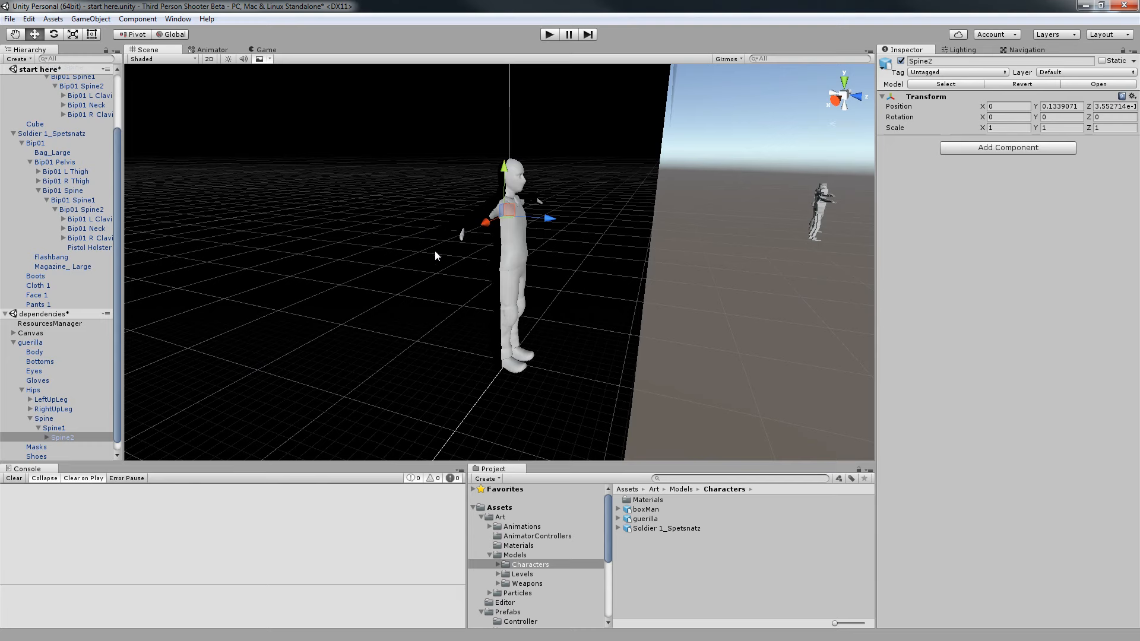
Collapse the guerilla hierarchy and delete the model from the dependencies scene.
left_click(13, 343)
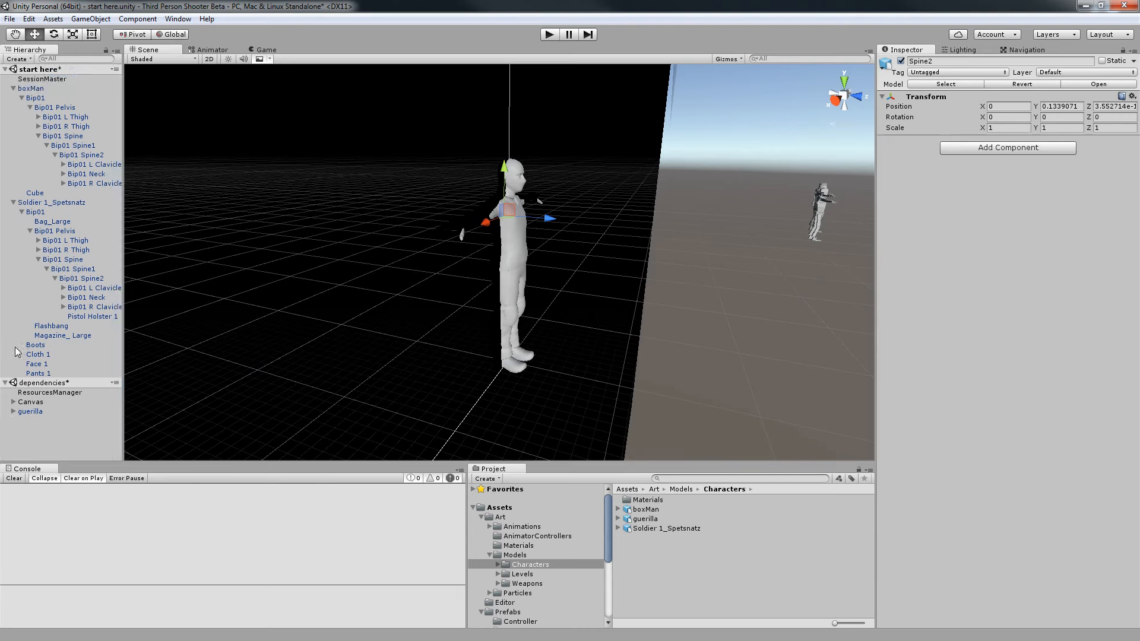
left_click(30, 412)
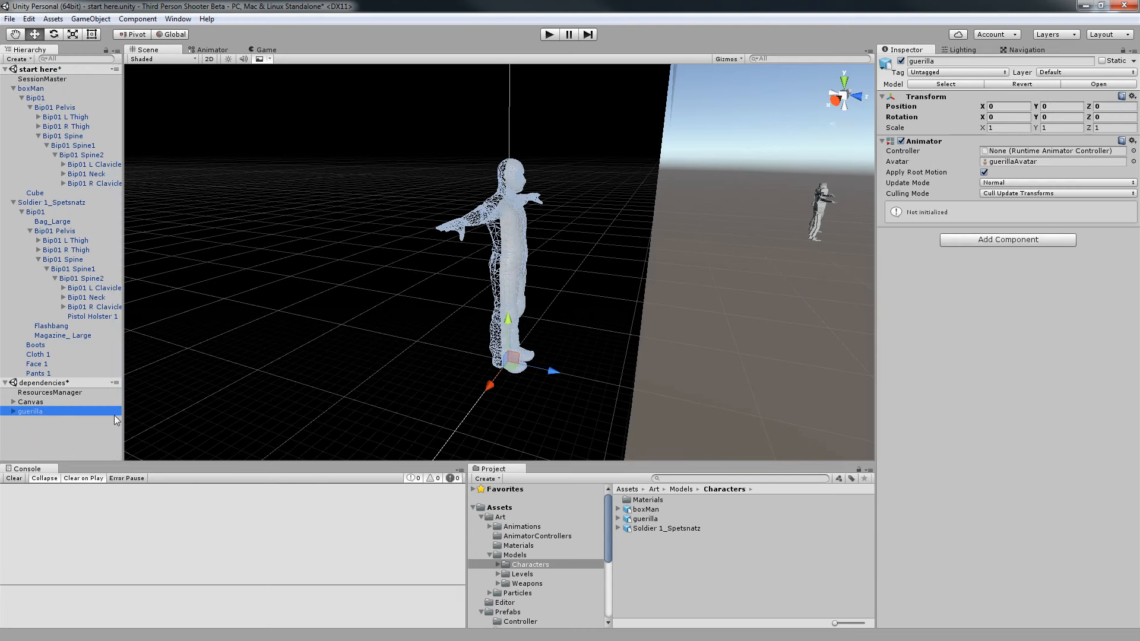
key("Delete")
left_click_drag(772, 295, 594, 283, "alt")
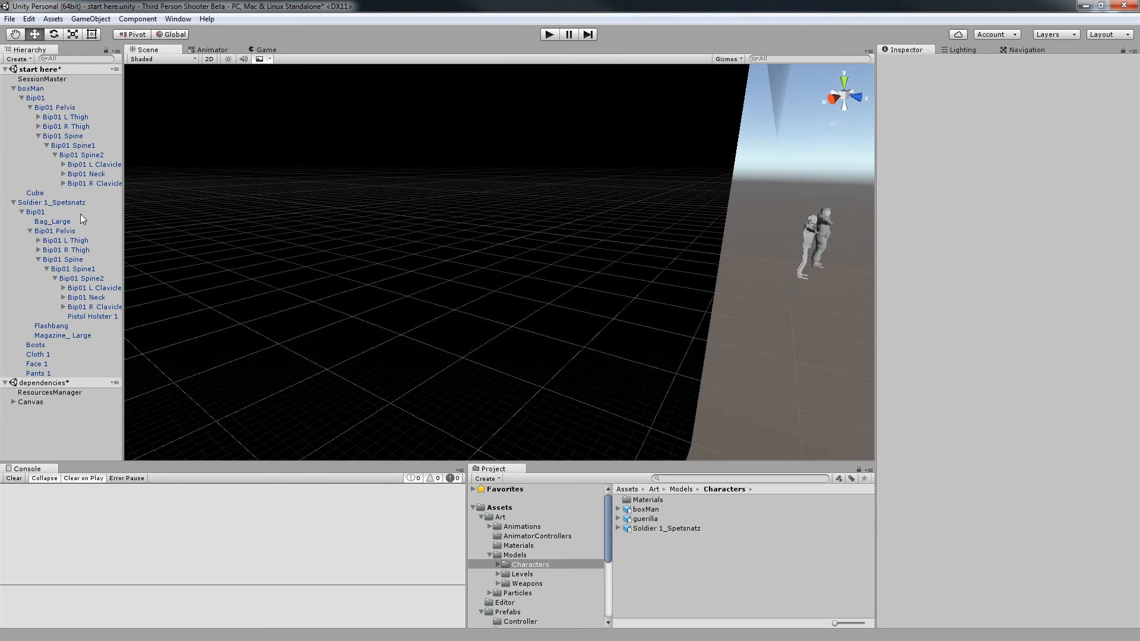
Collapse and delete the boxMan and Soldier 1_Spetsnatz models from the start here scene, and save the scenes.
left_click(13, 89)
left_click(13, 98)
left_click(67, 98)
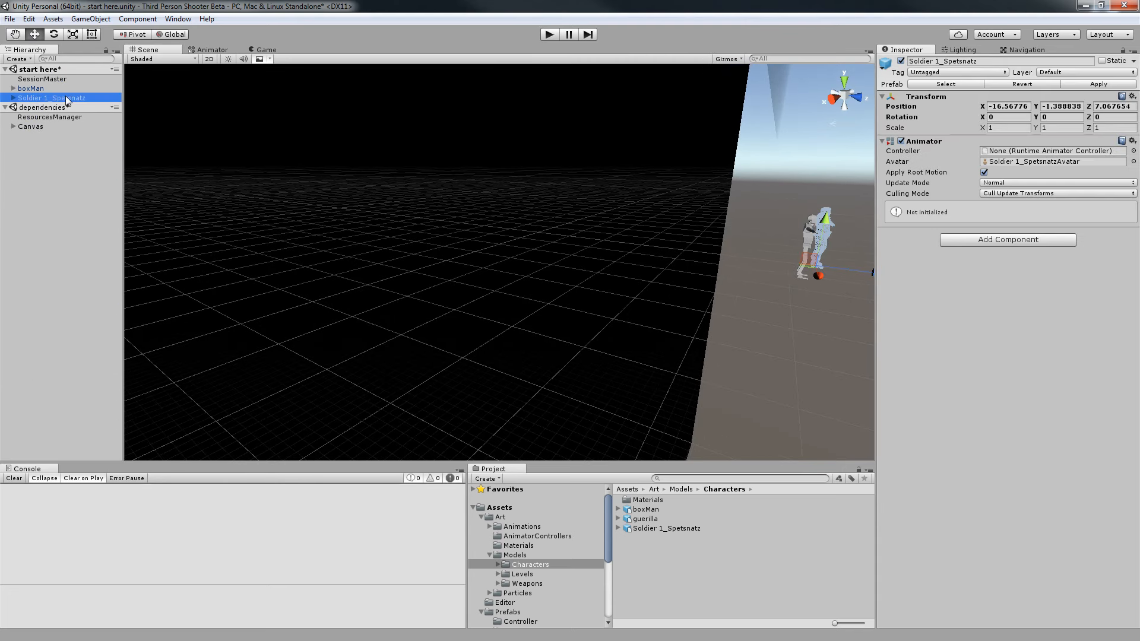
key("shift+Up")
key("Delete")
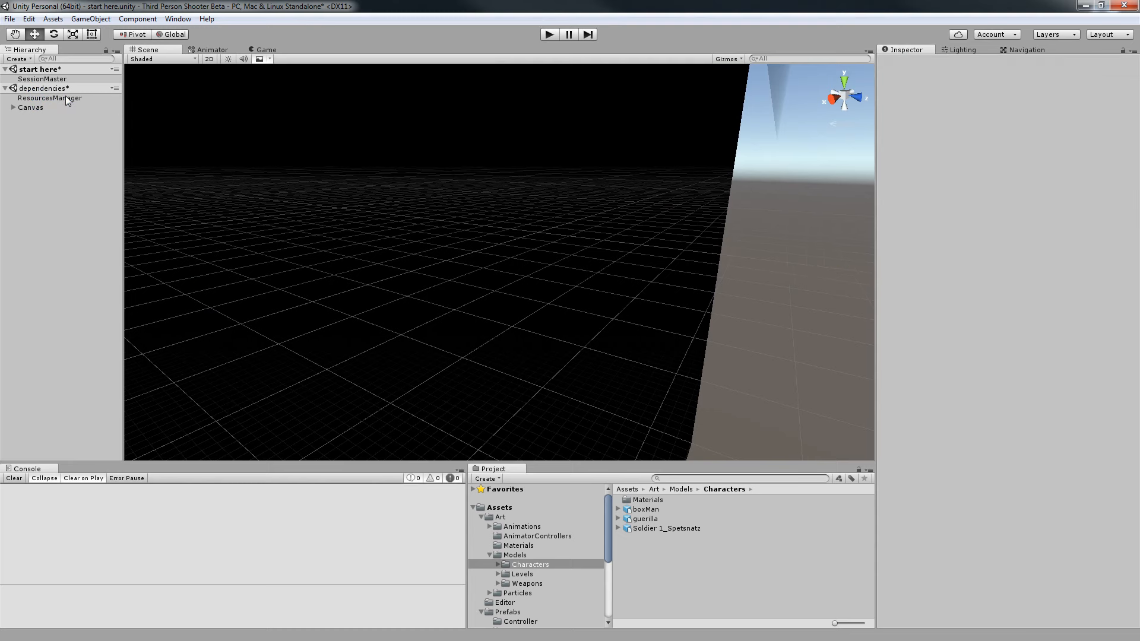
key("ctrl+s")
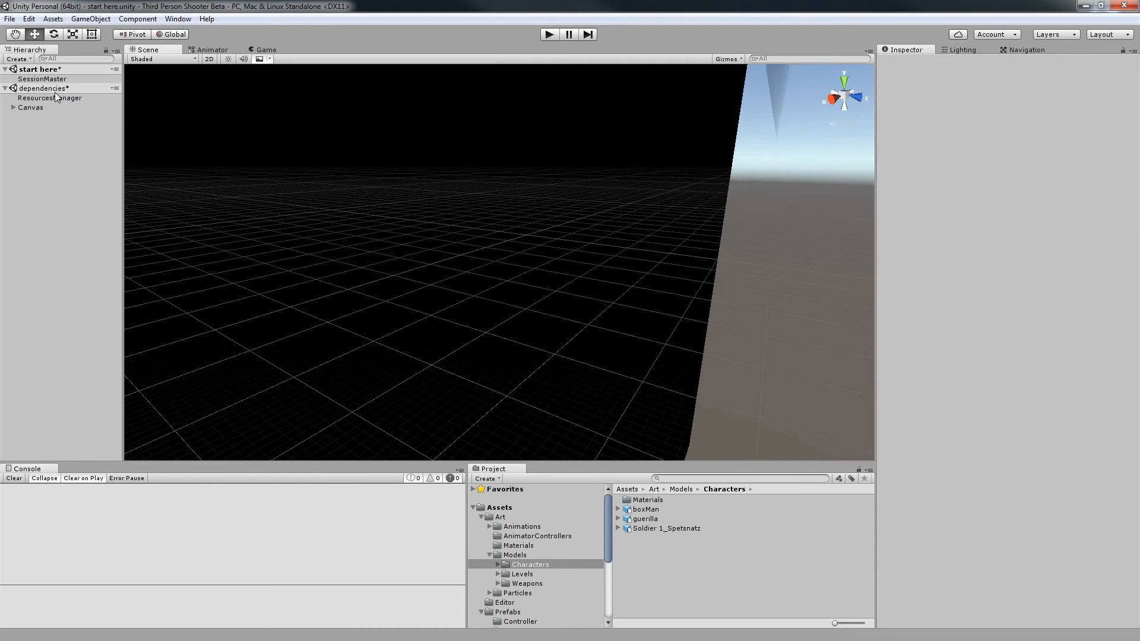
Select ResourcesManager and expand the char1 and box entries of the m4 weapon prefab to compare their rigs and prefabs.
left_click(50, 98)
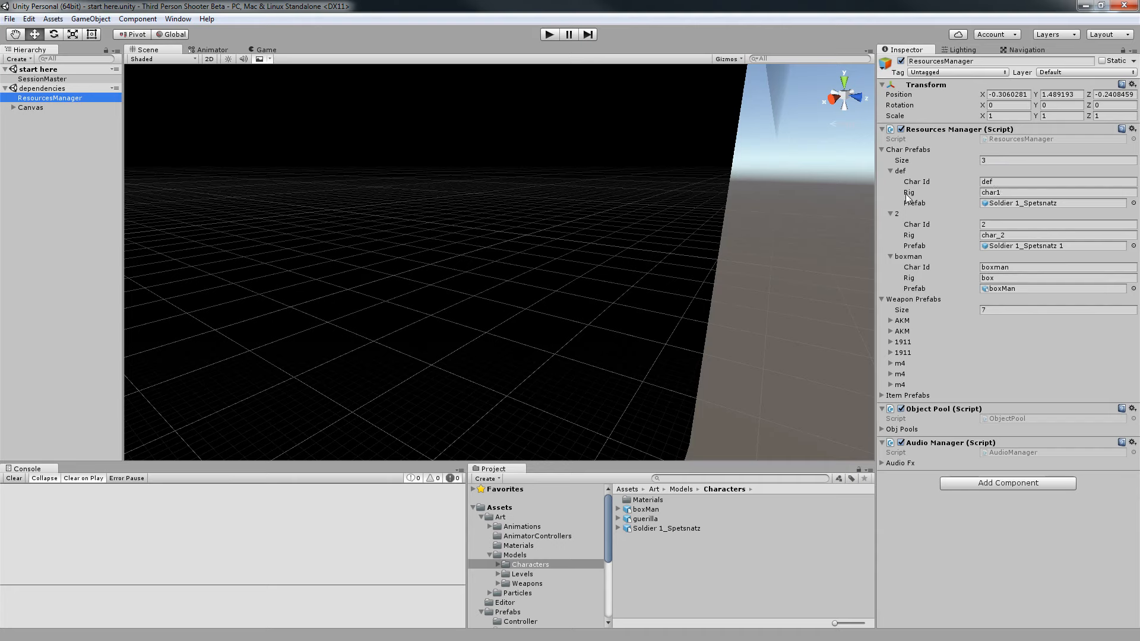
left_click(891, 374)
left_click(891, 363)
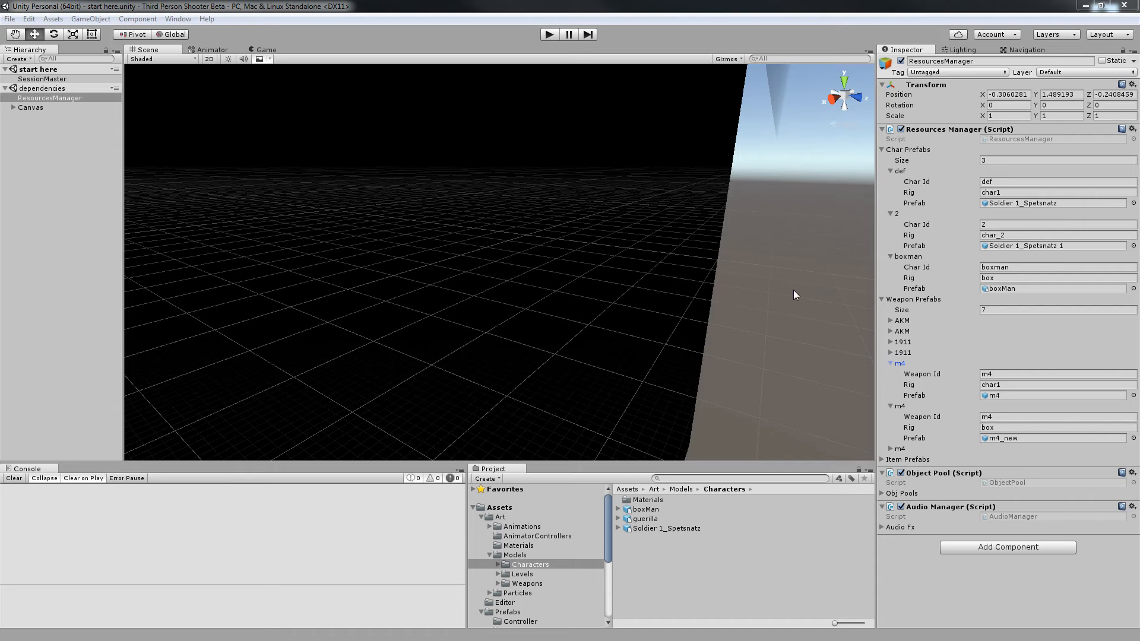
middle_click_drag(758, 279, 751, 305)
scroll(758, 298, "down", 1)
right_click_drag(758, 298, 733, 277)
middle_click_drag(715, 273, 638, 245)
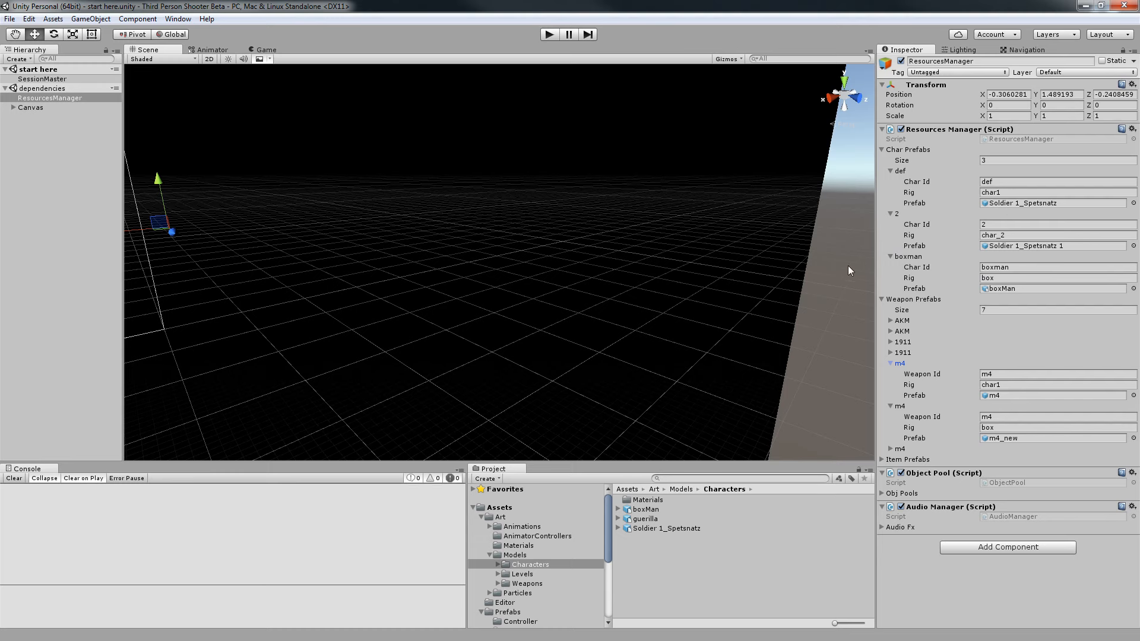
middle_click_drag(807, 276, 765, 270)
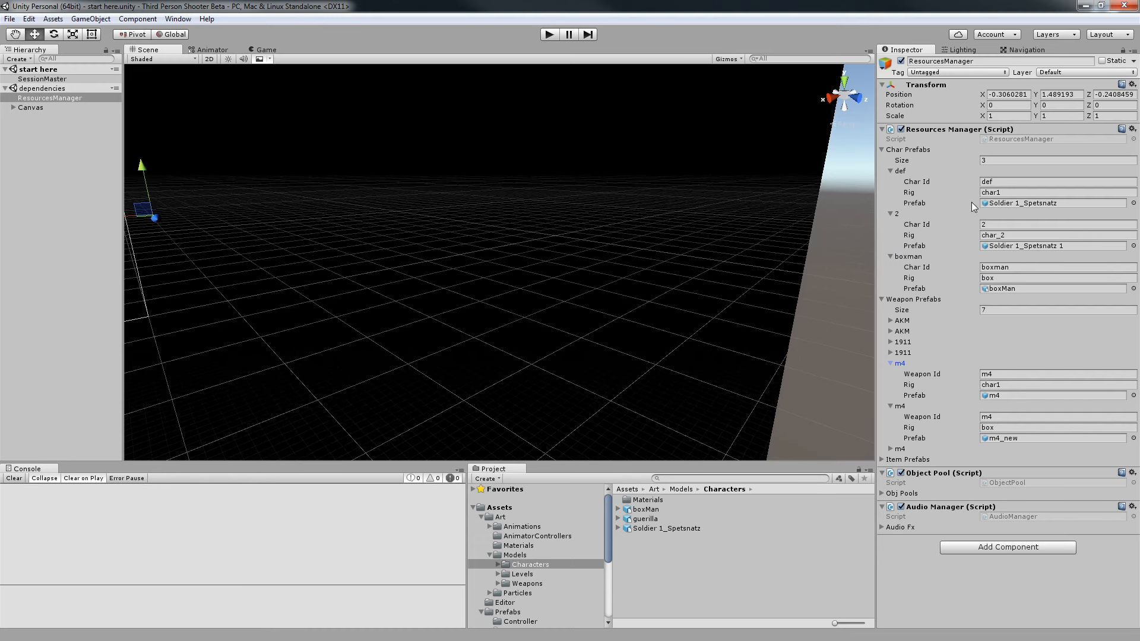
right_click_drag(871, 247, 672, 248)
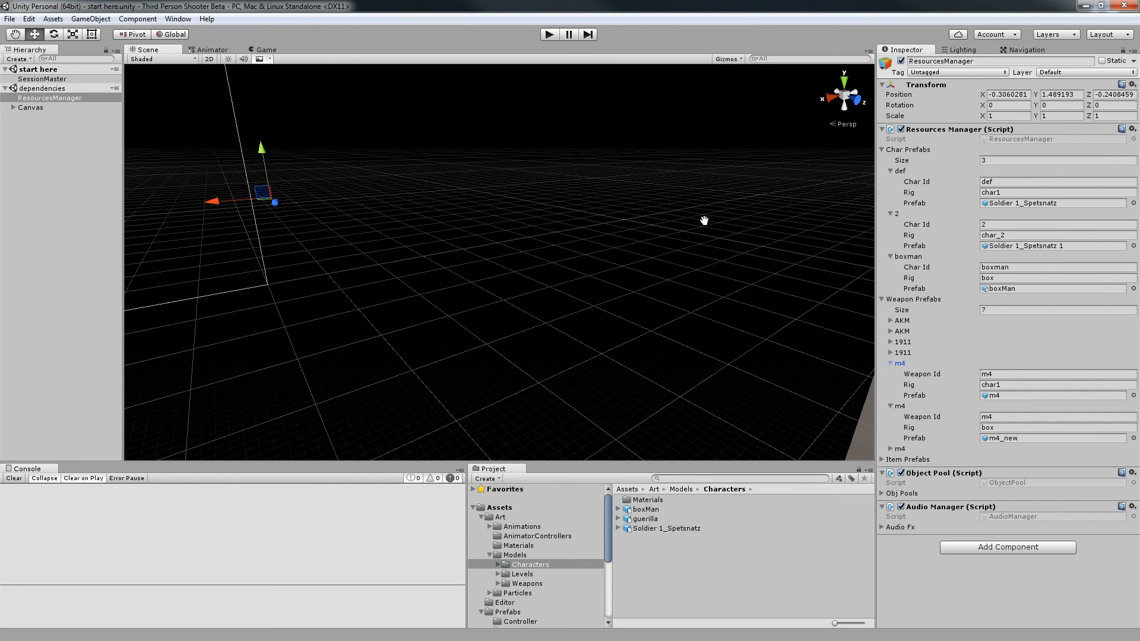
middle_click_drag(704, 220, 806, 133)
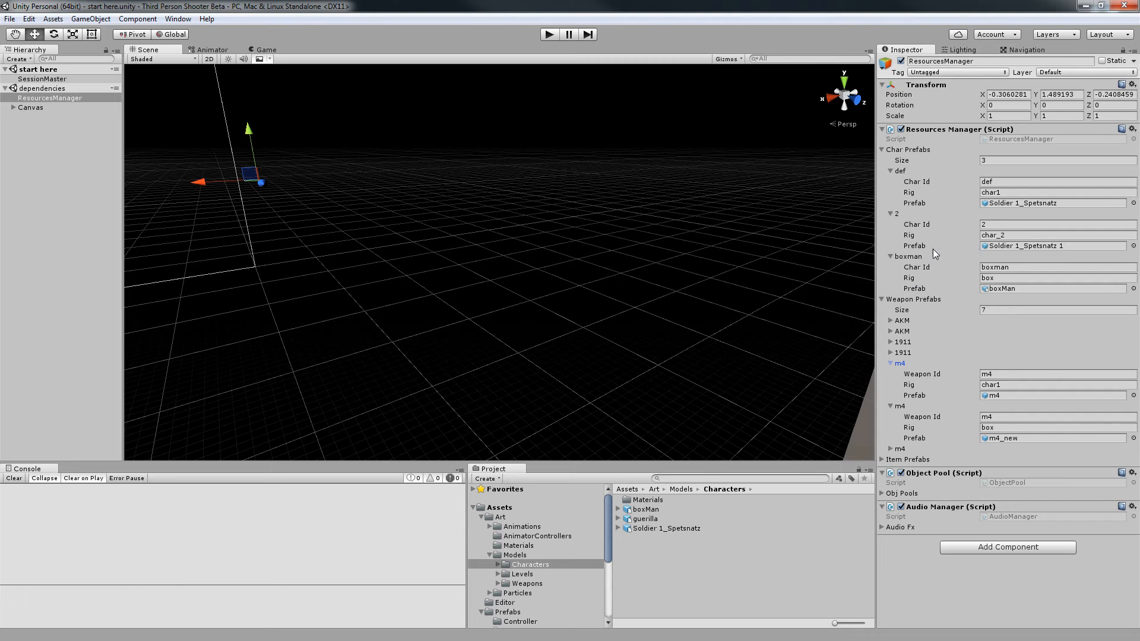
Collapse the expanded m4 entries in the ResourcesManager's weapon prefabs.
left_click(891, 364)
middle_click_drag(735, 346, 752, 363)
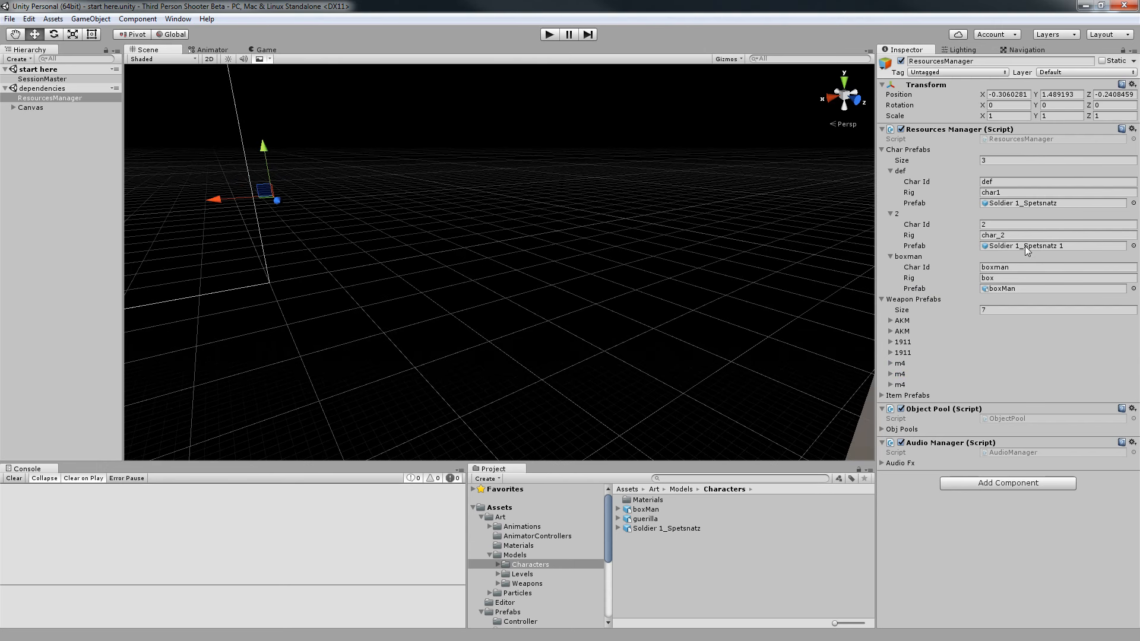
left_click(903, 353)
left_click(903, 353)
Open the weapon_creator scene from the Scenes/Utilities folder.
left_click(481, 517)
left_click(482, 537)
left_click(485, 542)
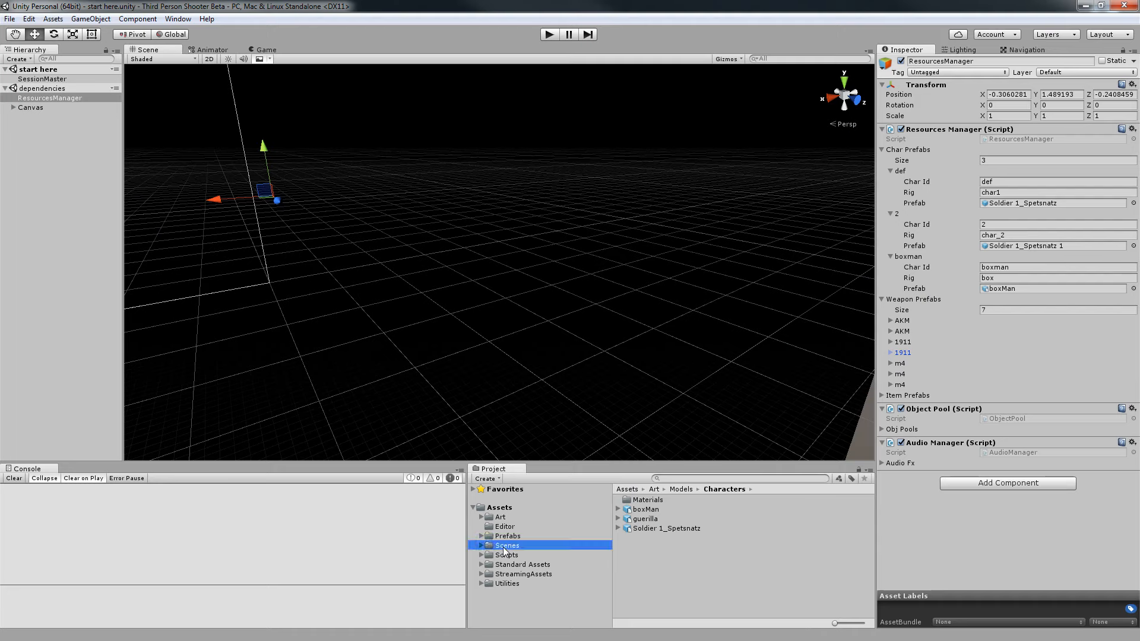
double_click(655, 530)
double_click(665, 506)
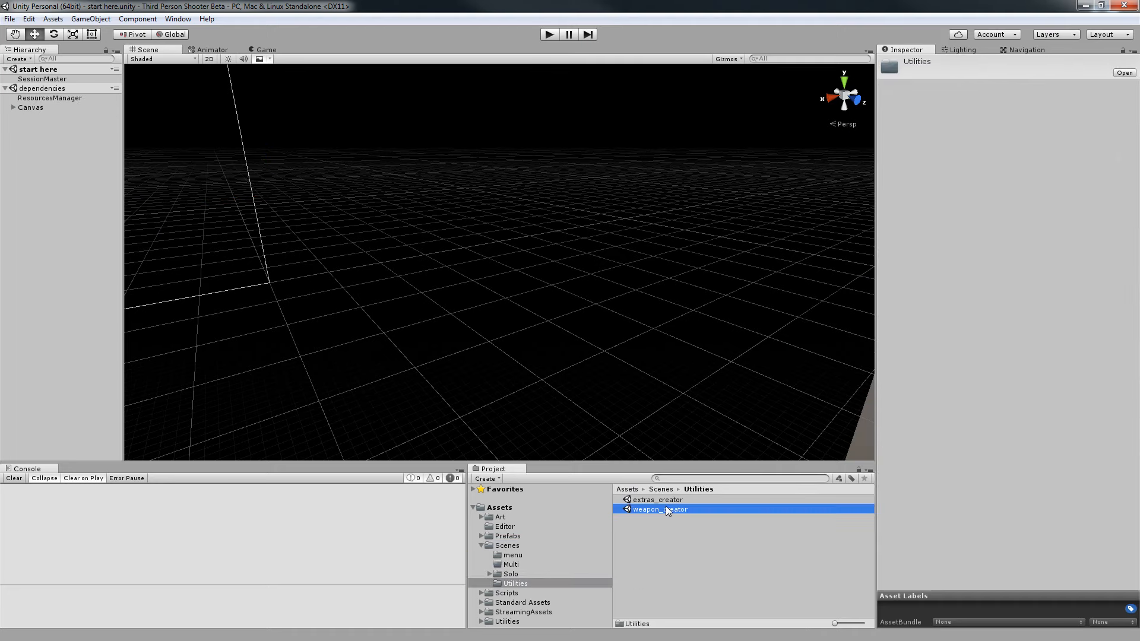
right_click_drag(451, 304, 570, 308)
middle_click_drag(594, 300, 918, 270)
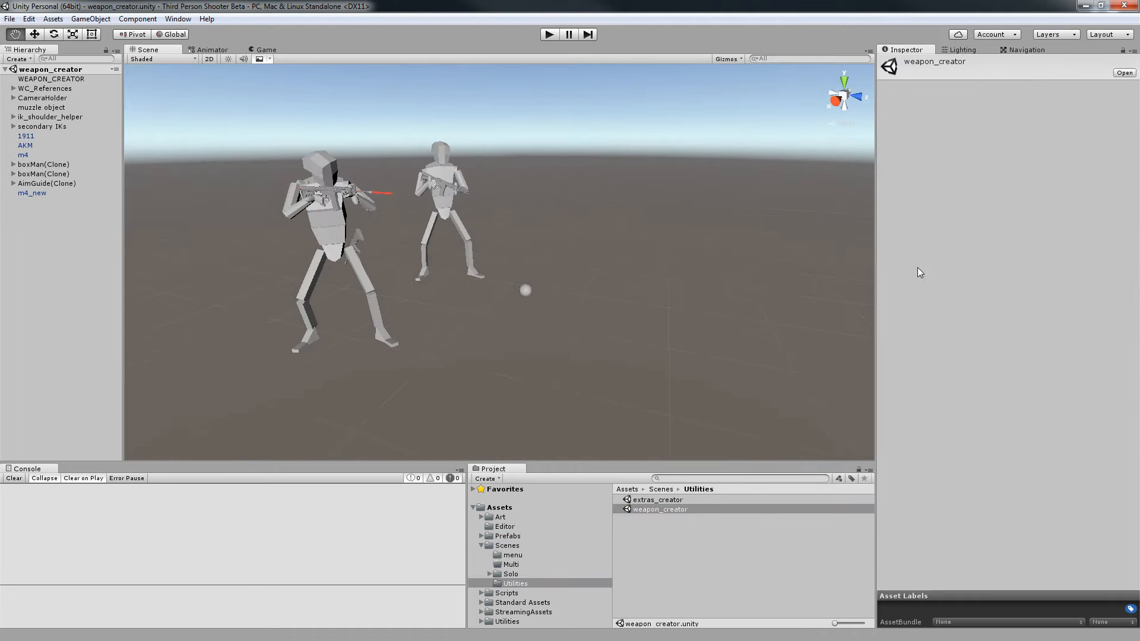
scroll(649, 316, "down", 3)
middle_click_drag(612, 325, 712, 300)
scroll(479, 241, "up", 1)
scroll(480, 245, "up", 3)
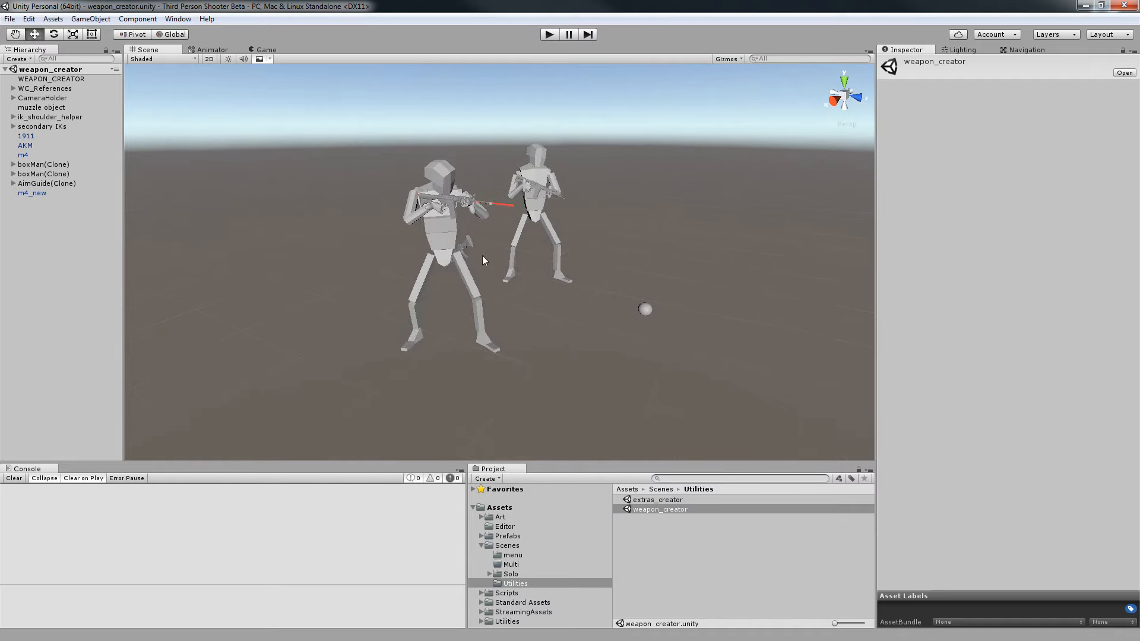
Set the Char Model of the WEAPON_CREATOR object's Weapon Creator script to the guerilla model.
left_click(67, 79)
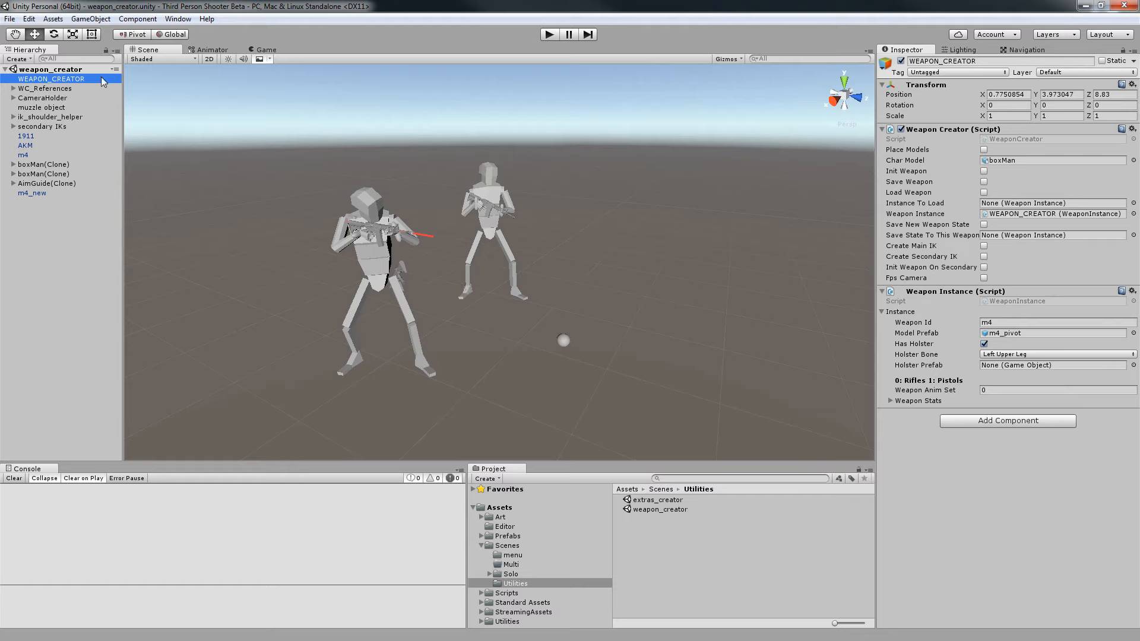
left_click(64, 79)
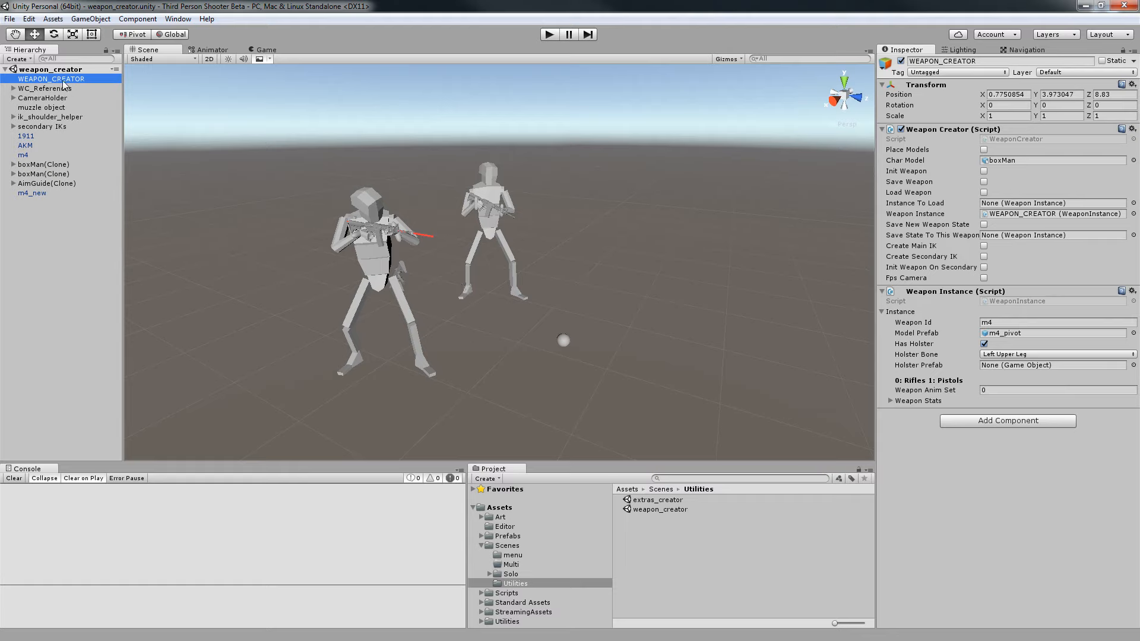
left_click(6, 316)
left_click(65, 80)
left_click(1004, 160)
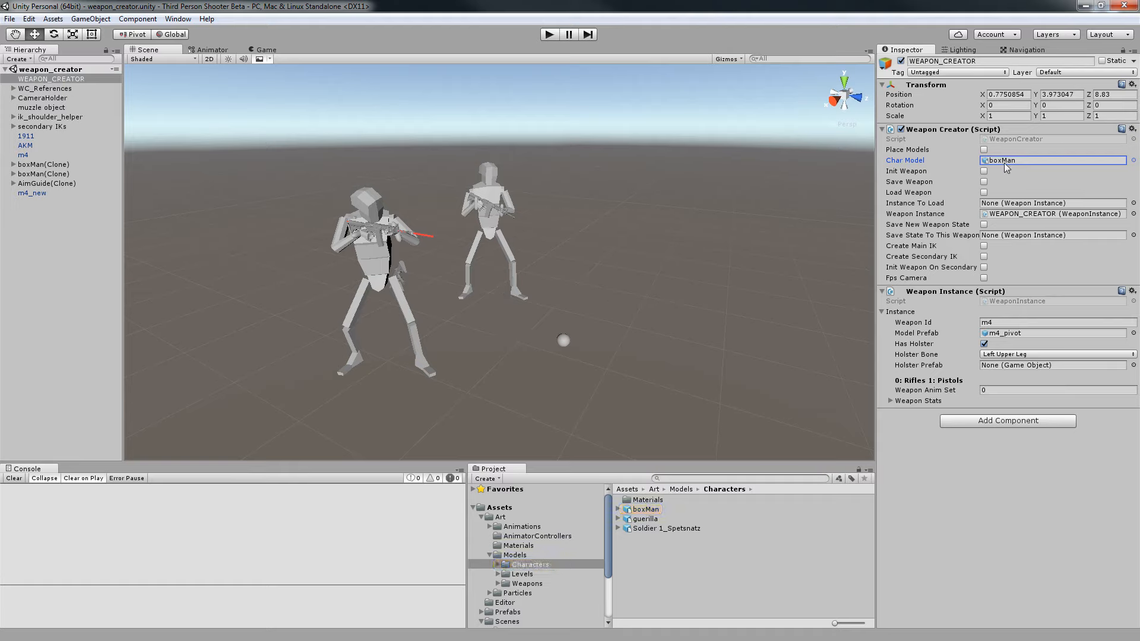
left_click_drag(646, 510, 1014, 164)
left_click_drag(645, 519, 77, 270)
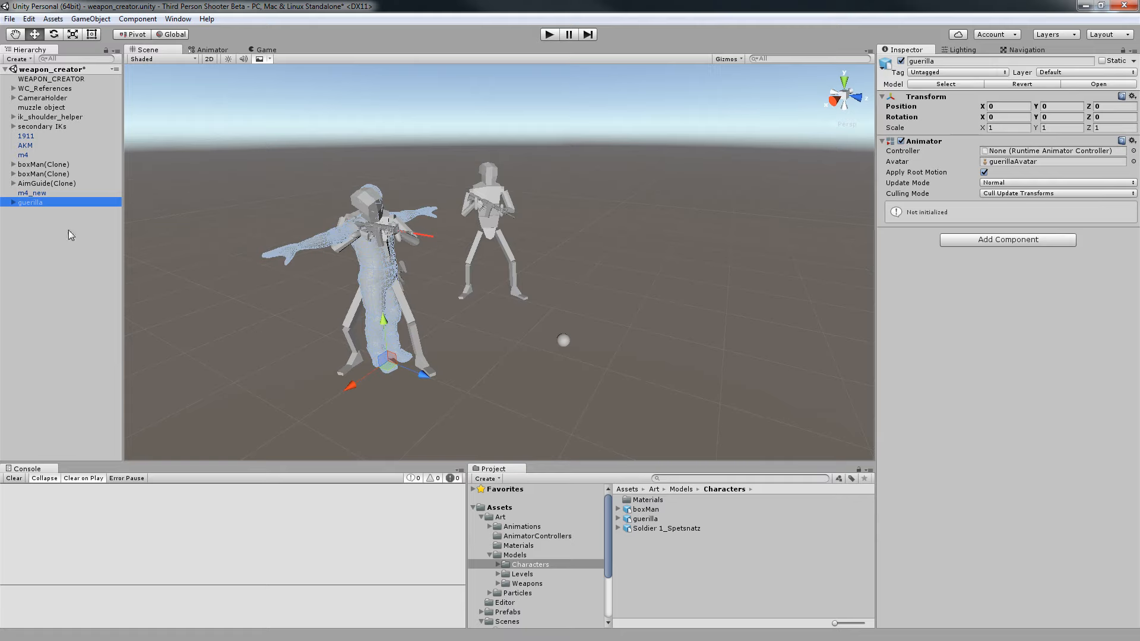
left_click(26, 238)
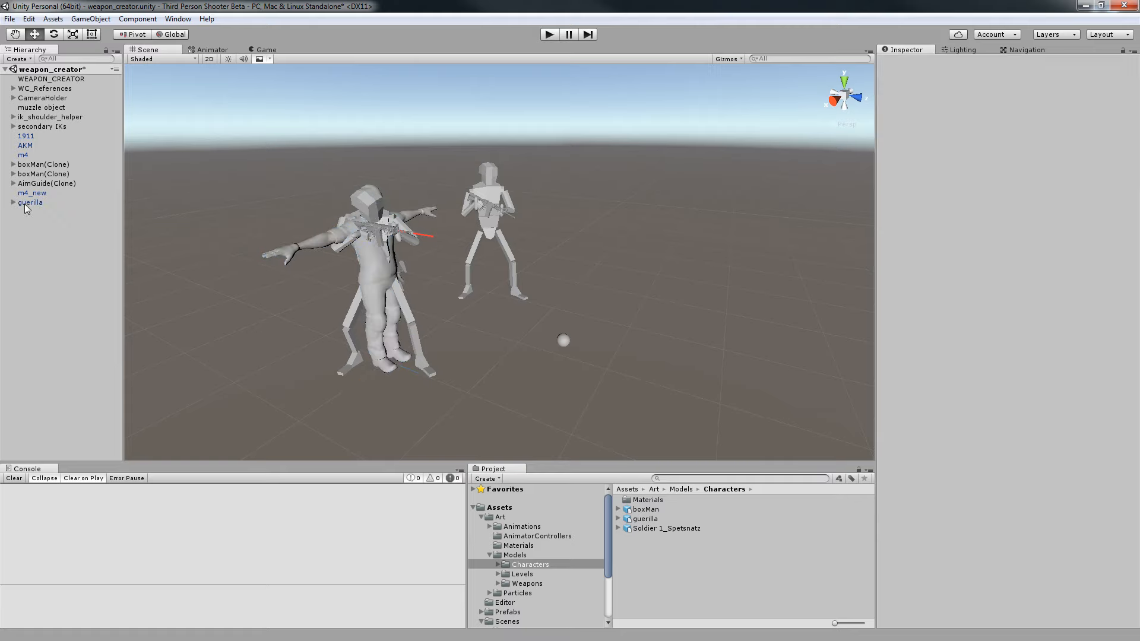
left_click(26, 204)
key("Delete")
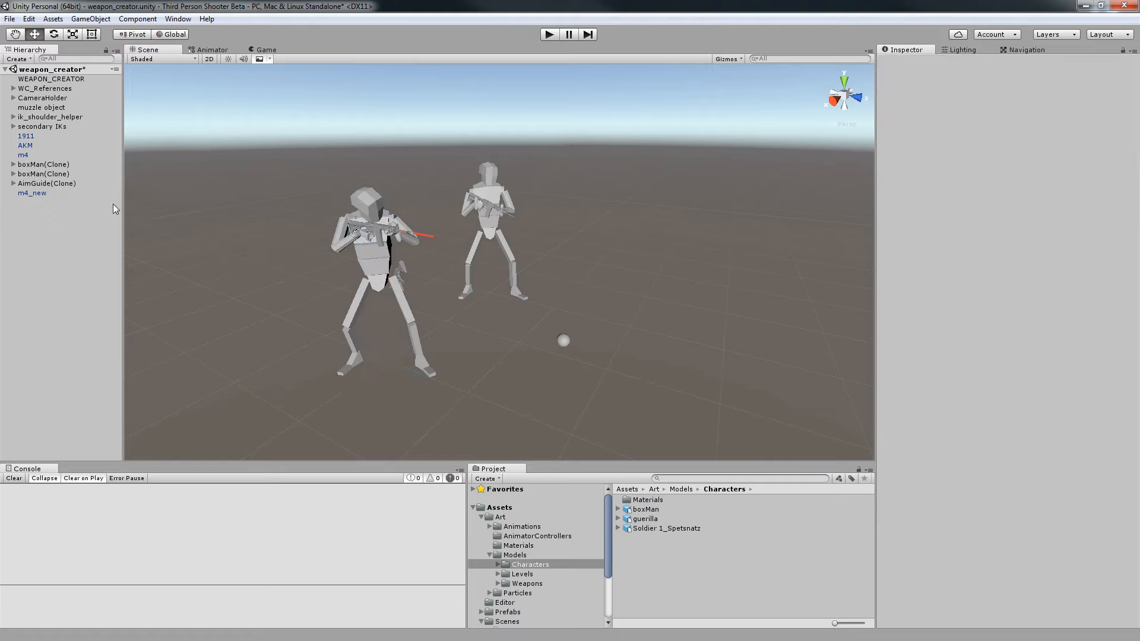
Replace the boxMan figures in the scene with guerilla models using WEAPON_CREATOR's Place Models option.
left_click(50, 79)
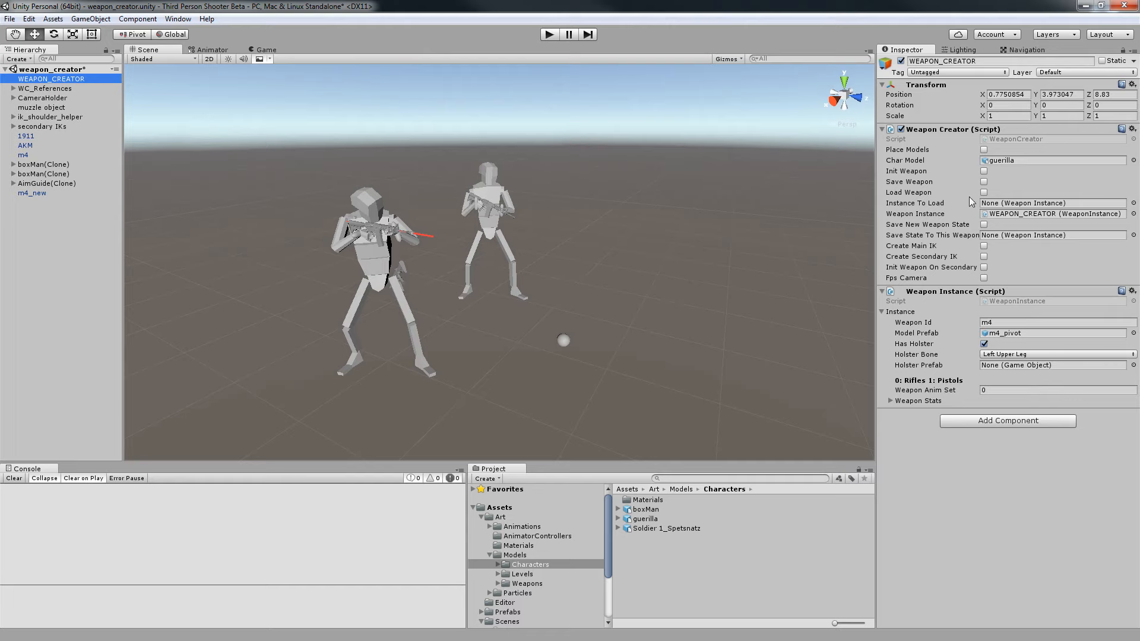
middle_click_drag(701, 235, 728, 234)
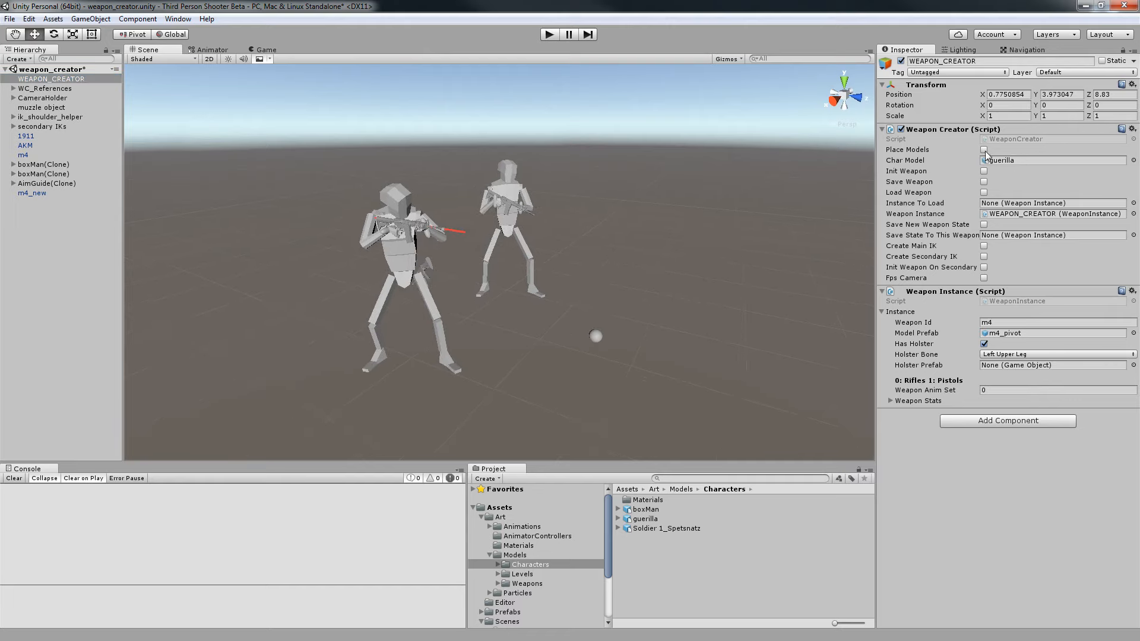
left_click(984, 150)
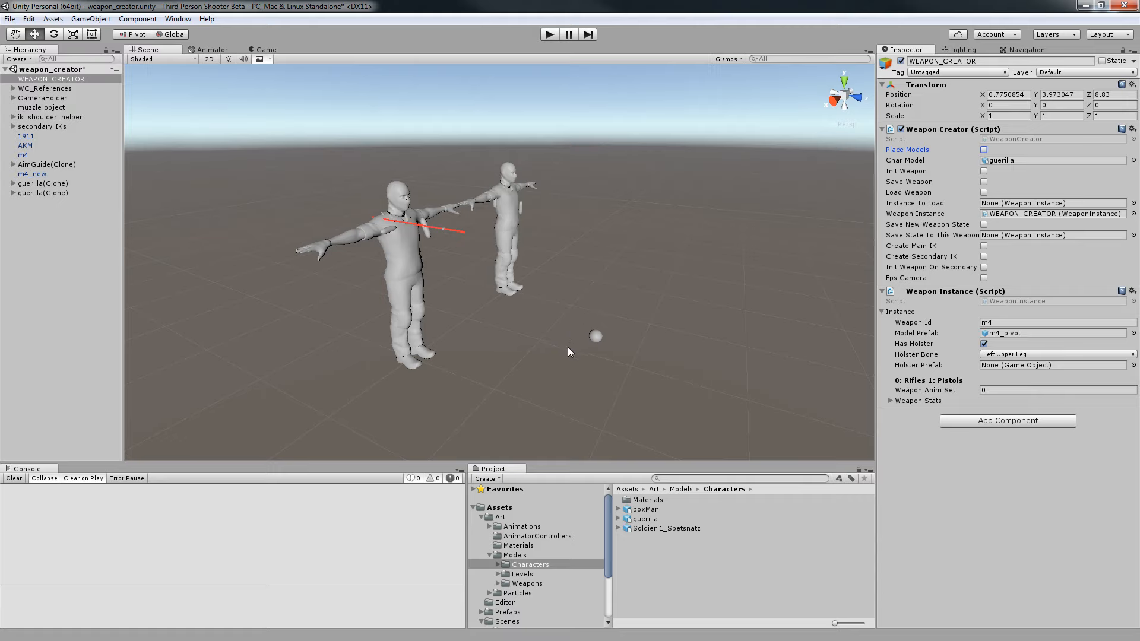
Examine the poses of the placed guerilla models and the head target sphere from several angles.
middle_click_drag(635, 334, 625, 327)
left_click(587, 333)
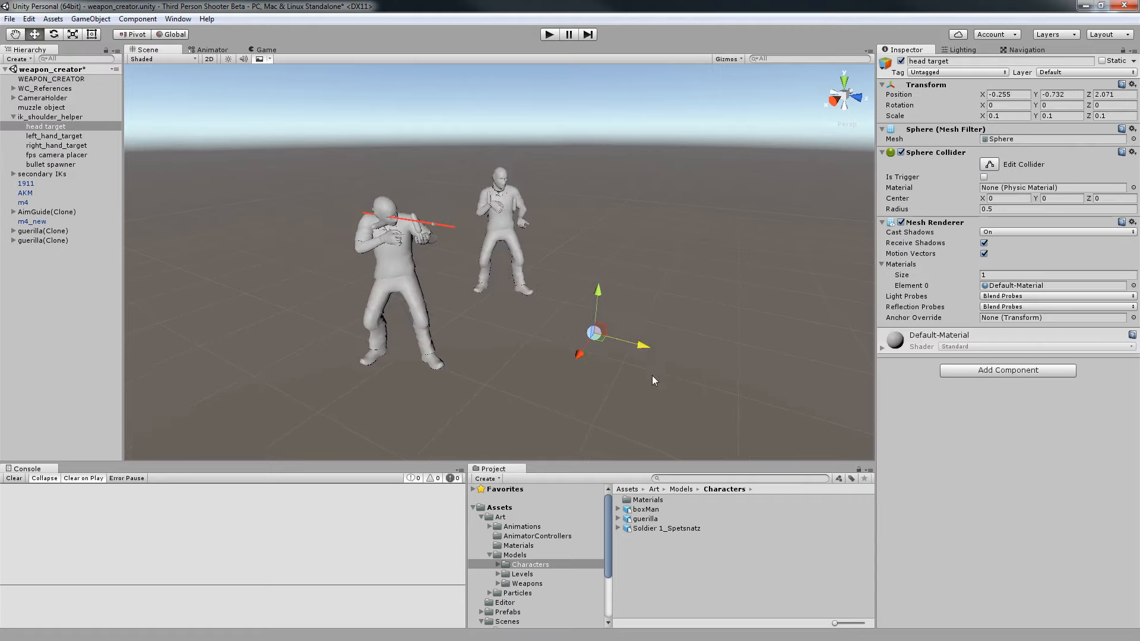
left_click(610, 371)
left_click_drag(415, 279, 532, 239, "alt")
scroll(532, 240, "up", 3)
middle_click_drag(532, 239, 540, 261)
left_click_drag(541, 261, 601, 278, "alt")
middle_click_drag(601, 278, 492, 288)
scroll(527, 287, "up", 1)
left_click_drag(527, 288, 480, 292, "alt")
scroll(480, 292, "up", 1)
middle_click_drag(480, 293, 337, 253)
left_click_drag(338, 252, 278, 234, "alt")
Run Create Main IK on WEAPON_CREATOR for the guerilla model and clear the console.
left_click(51, 79)
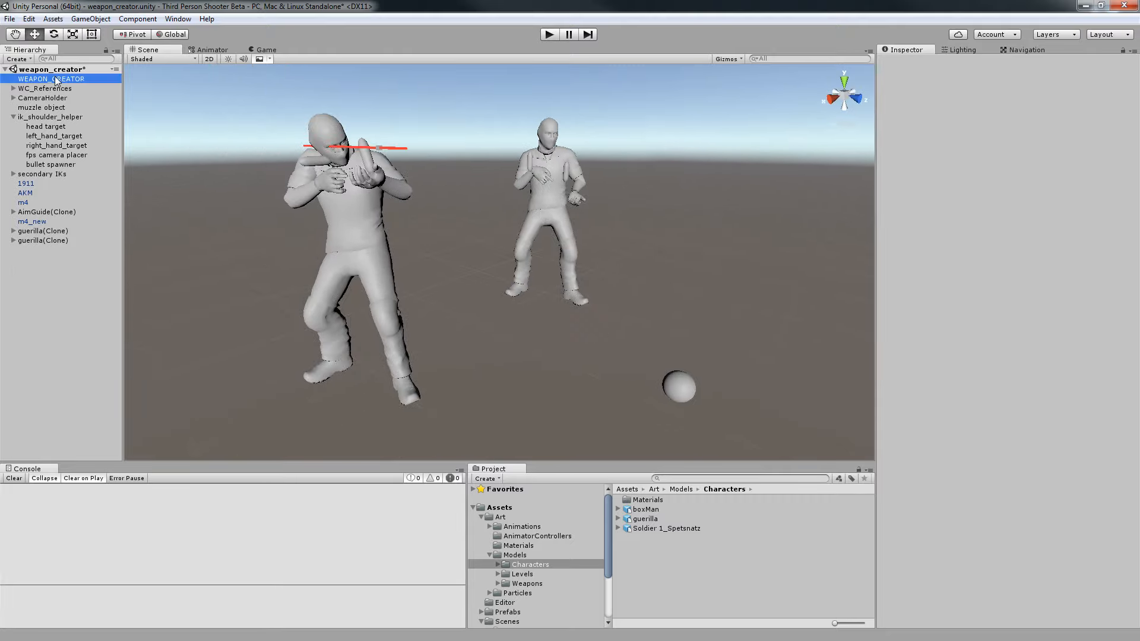
middle_click_drag(336, 183, 381, 209)
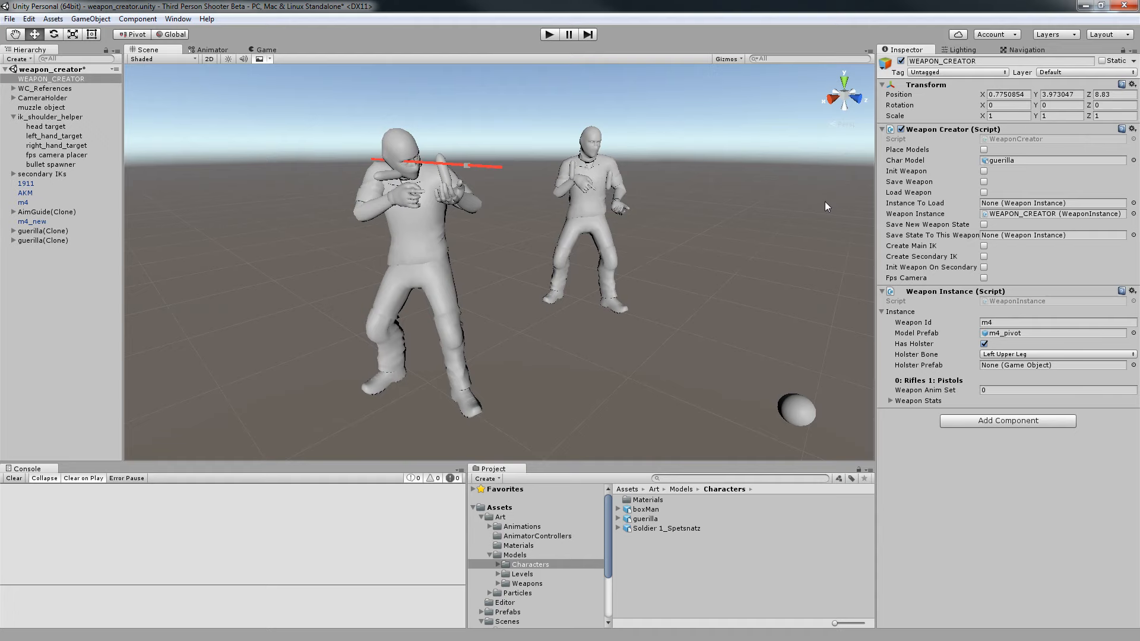
middle_click_drag(745, 238, 779, 225)
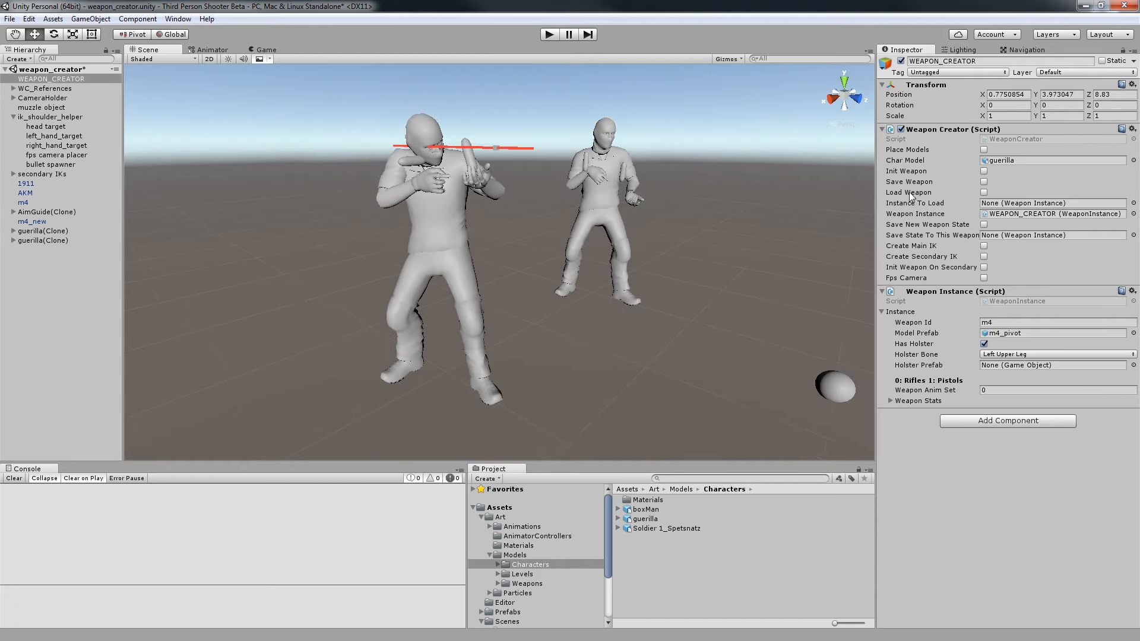
left_click(985, 246)
middle_click_drag(497, 254, 517, 254)
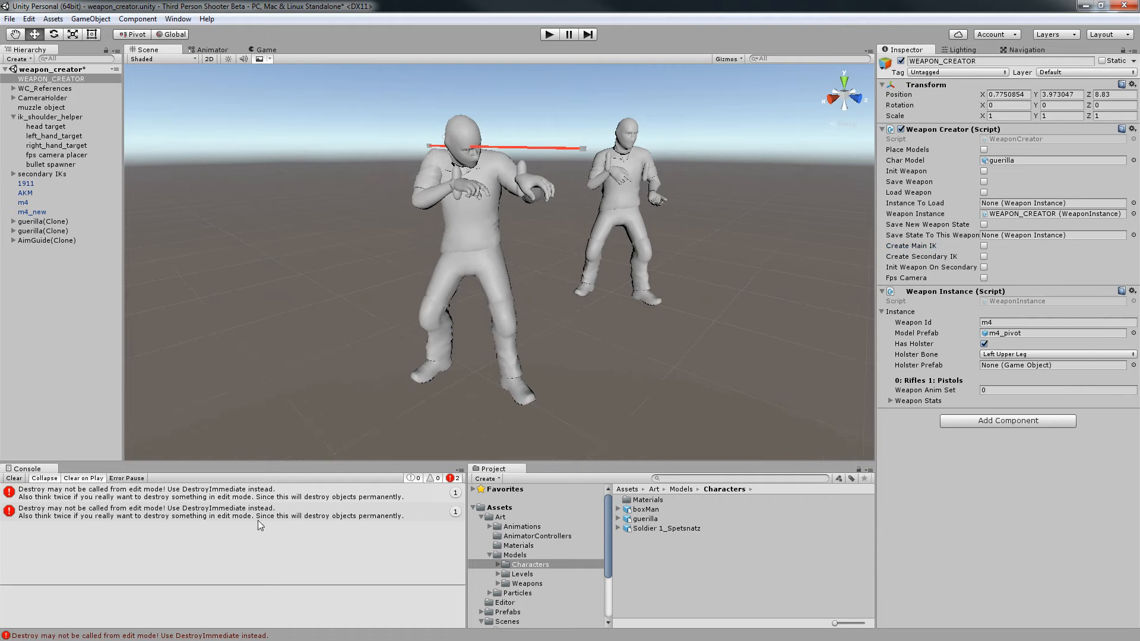
left_click(13, 478)
middle_click_drag(453, 339, 458, 340)
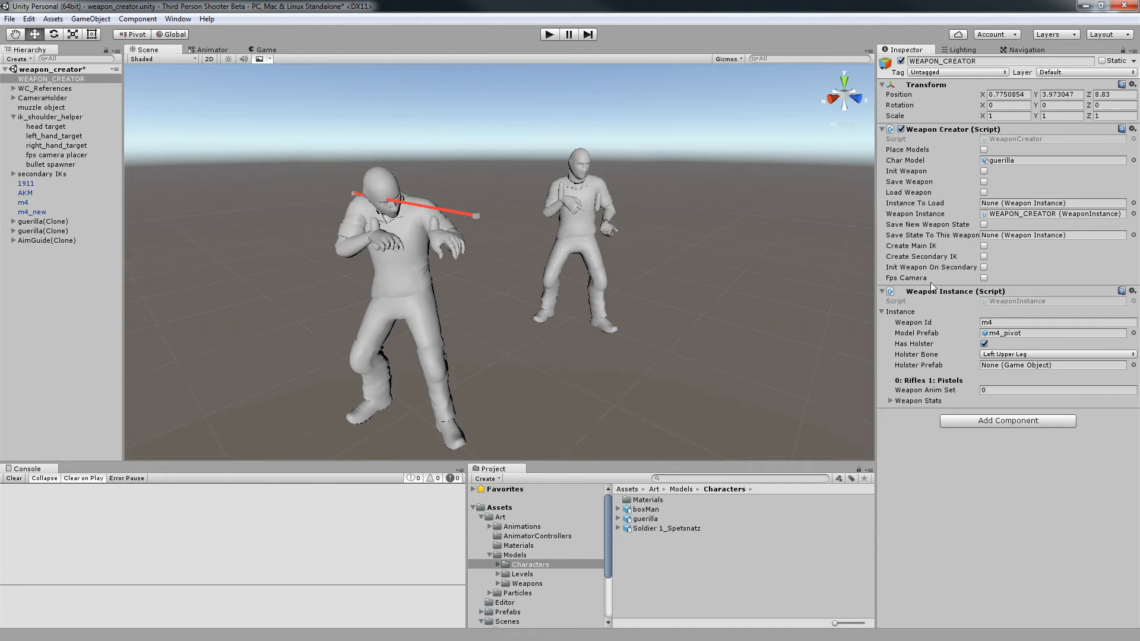
Move right_hand_target to X 0.048 and Y -0.045 to raise the front guerilla's right hand.
middle_click_drag(643, 278, 692, 257)
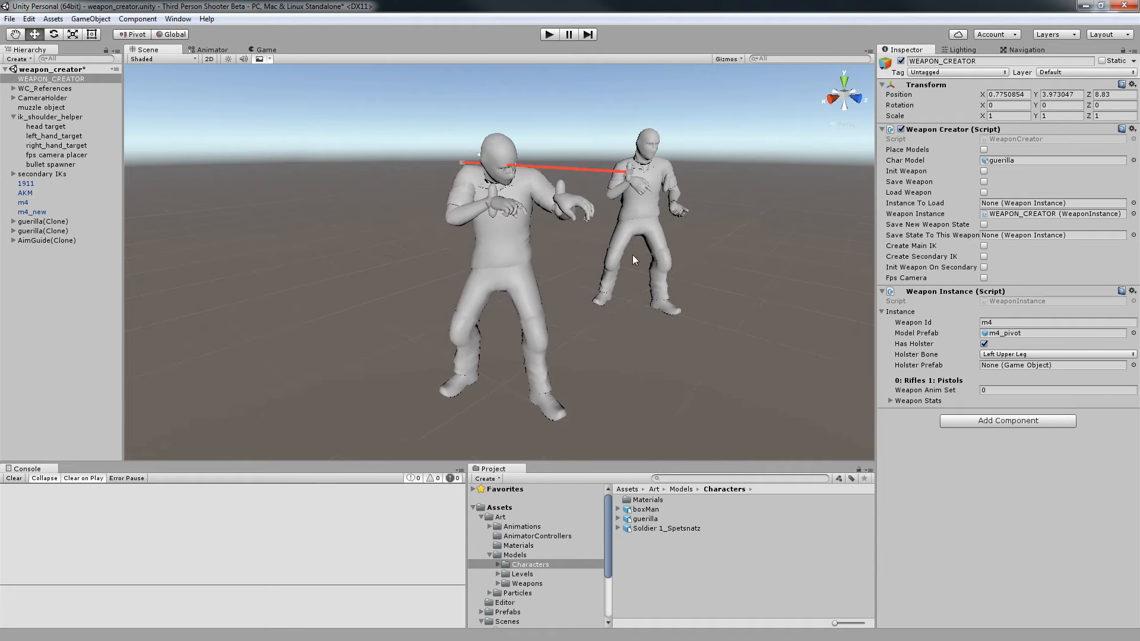
middle_click_drag(490, 212, 498, 219)
left_click(506, 211)
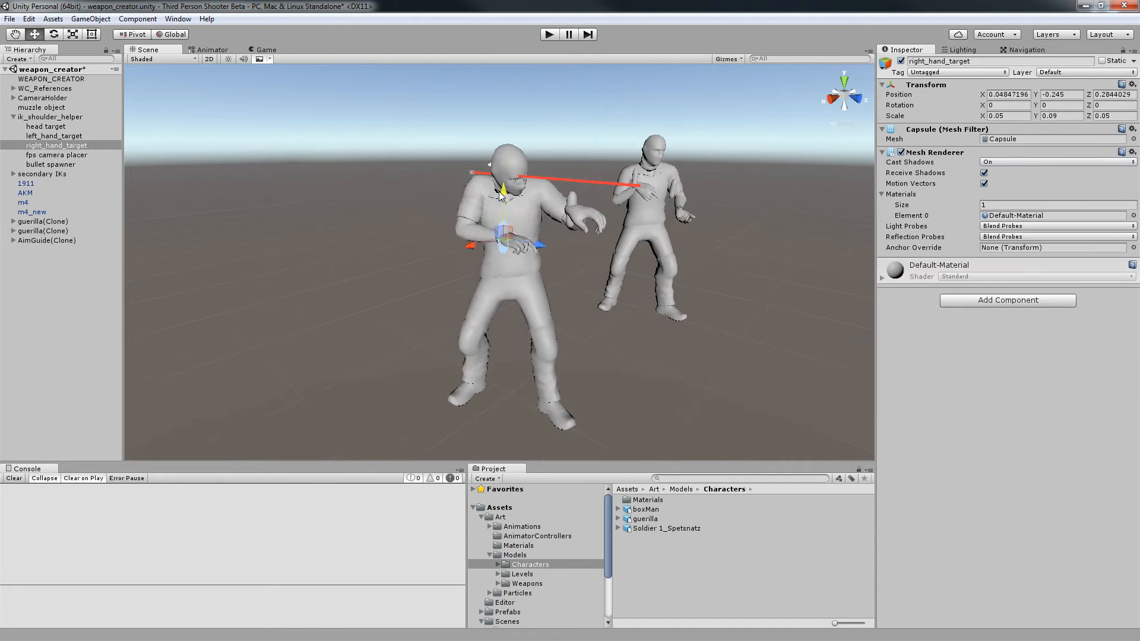
mouse_move(507, 124)
left_mouse_down()
mouse_move(508, 192)
mouse_move(510, 127)
mouse_move(507, 147)
left_mouse_up()
mouse_move(476, 189)
left_mouse_down()
mouse_move(445, 191)
mouse_move(490, 193)
left_mouse_up()
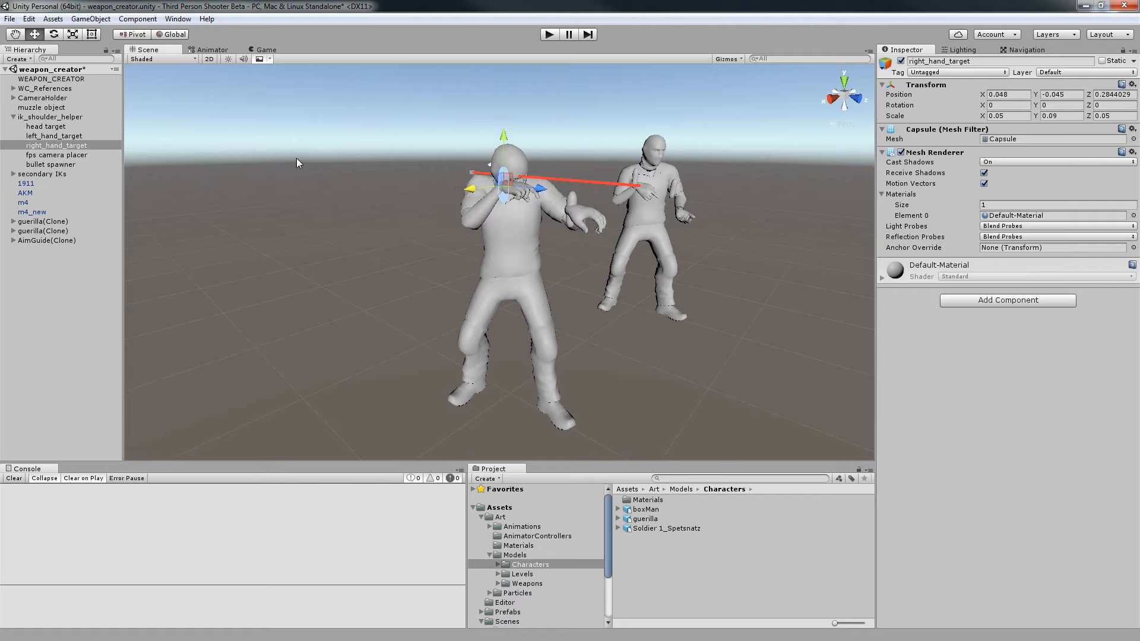
Select WEAPON_CREATOR and examine the front guerilla's right-hand pose from another angle.
left_click(81, 80)
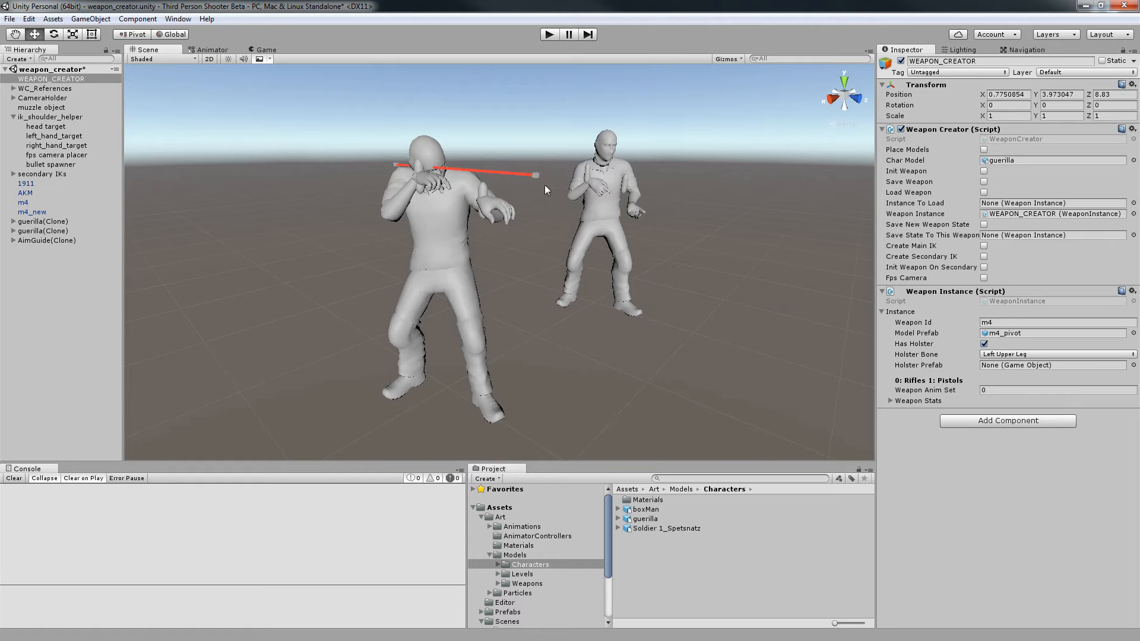
right_click_drag(545, 186, 545, 144)
right_click_drag(487, 173, 448, 226)
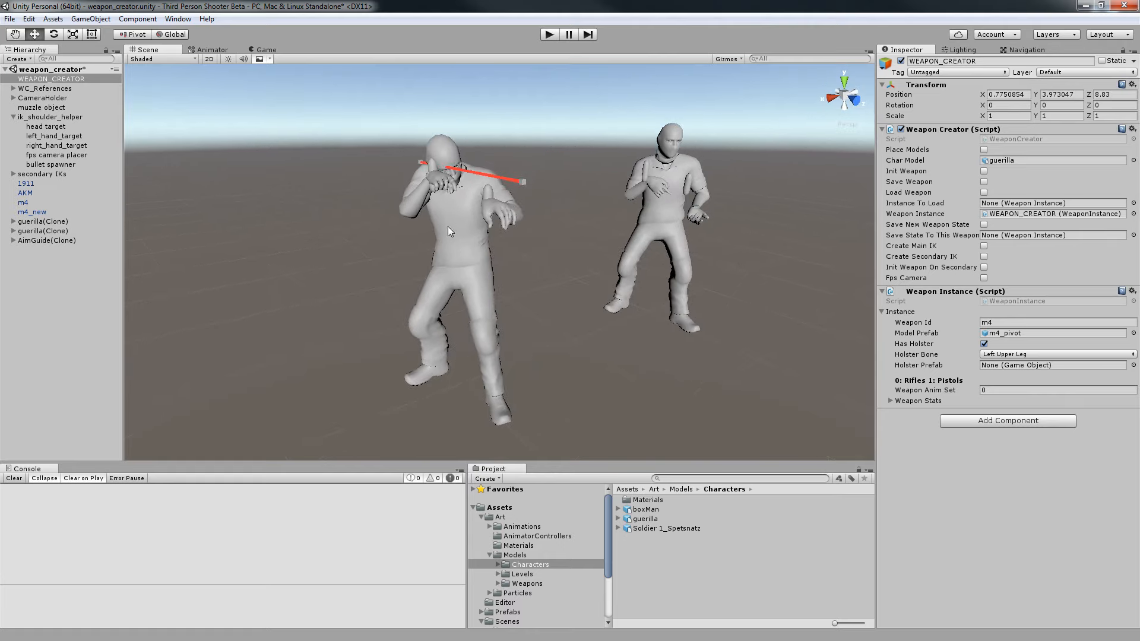
middle_click_drag(651, 196, 643, 193)
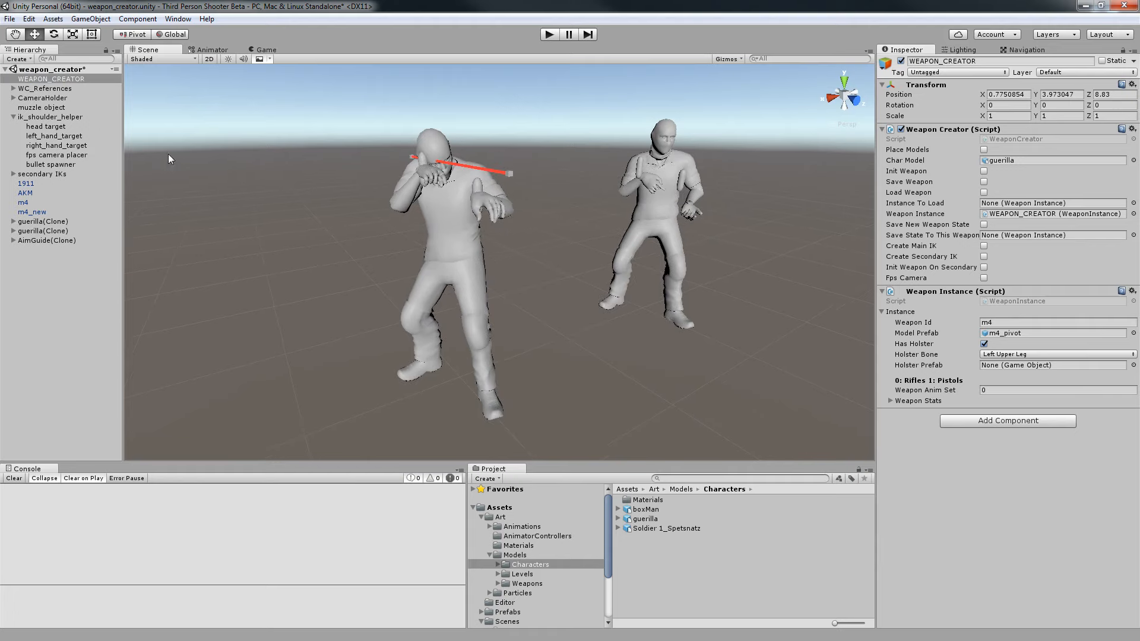
Expand the m4 instance's Weapon Stats on WEAPON_CREATOR and examine the bullet, camera, recoil and IK reference settings.
middle_click_drag(523, 212, 546, 205)
right_click_drag(546, 205, 608, 210)
middle_click_drag(608, 210, 680, 237)
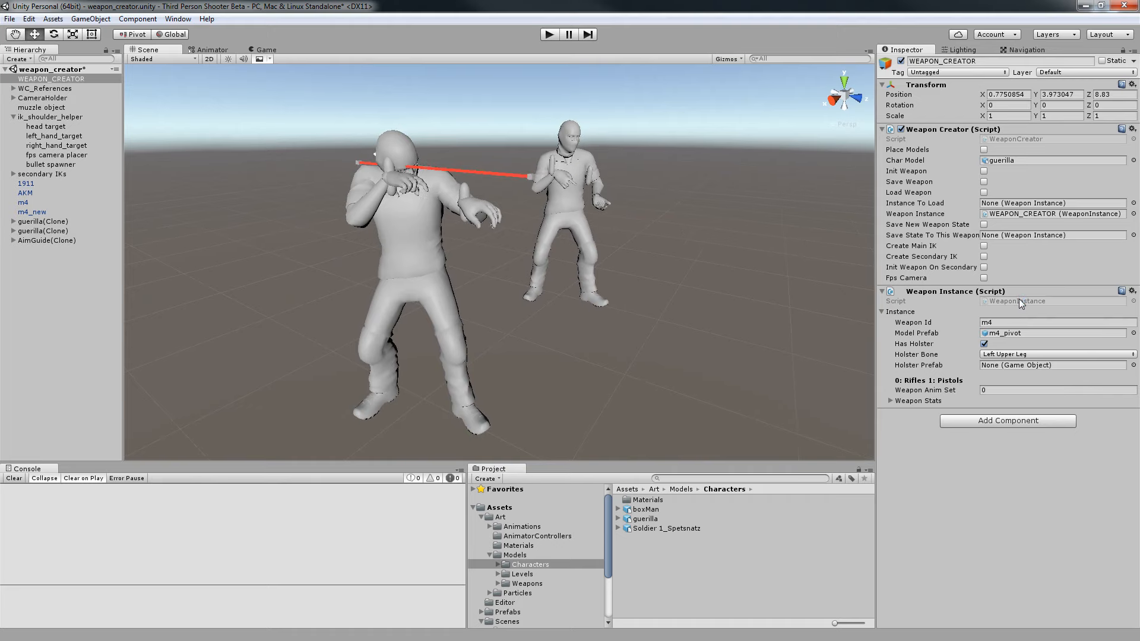
left_click(904, 313)
left_click(904, 314)
left_click(919, 402)
left_click(929, 402)
left_click(930, 402)
left_click(924, 402)
left_click_drag(939, 392, 903, 393)
left_click(927, 402)
left_click(1013, 391)
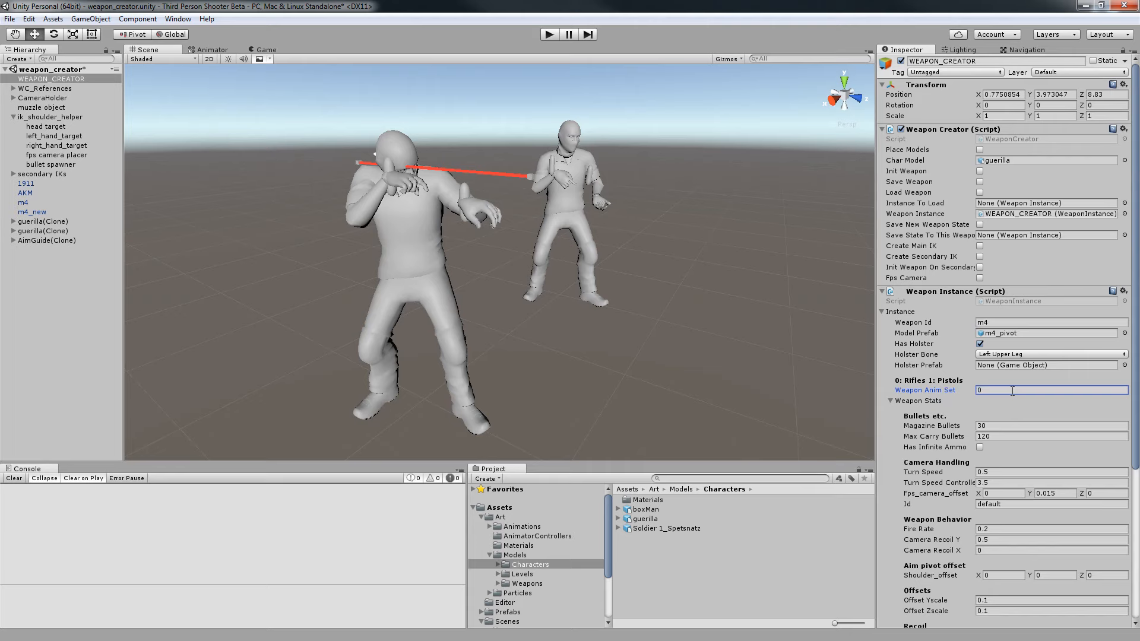
scroll(1003, 410, "down", 6)
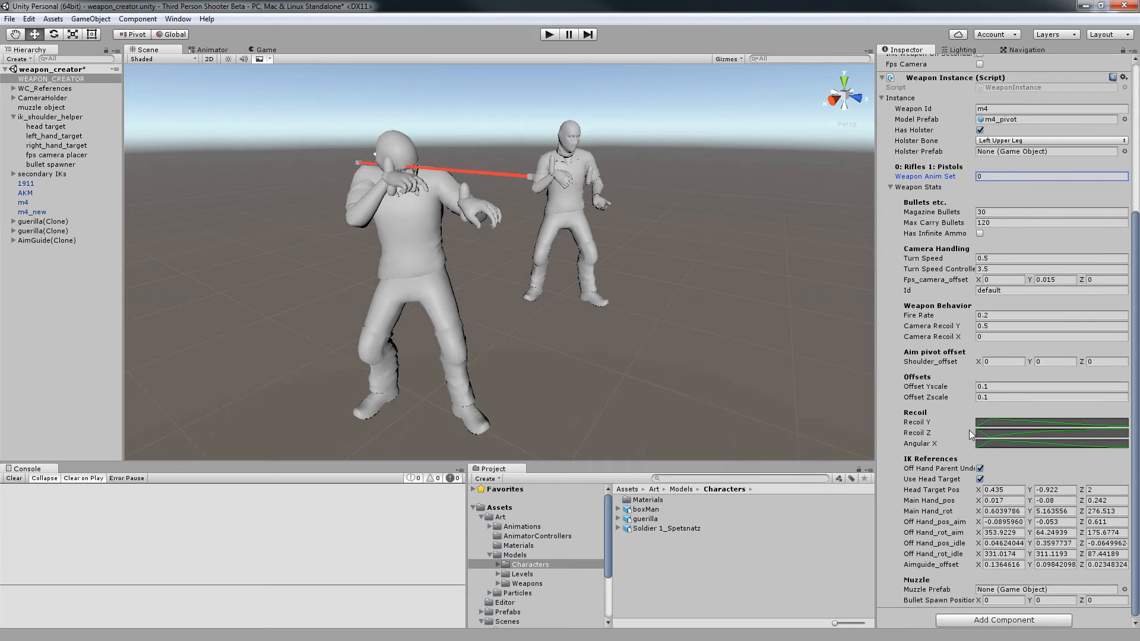
scroll(972, 435, "up", 2)
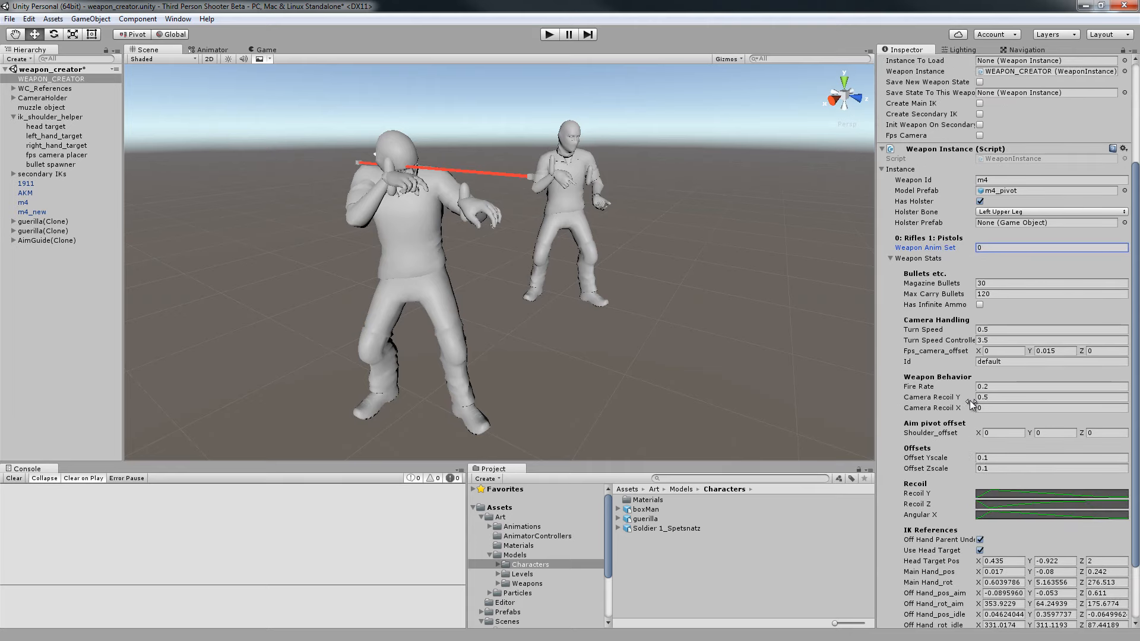
left_click(924, 263)
left_click(930, 410)
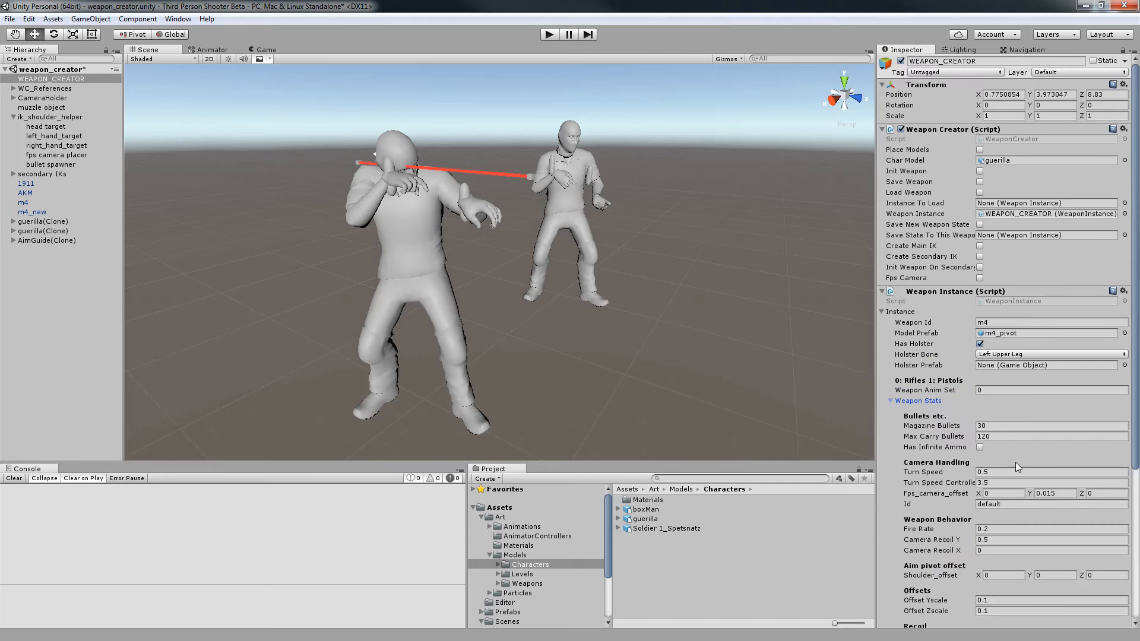
scroll(1022, 473, "down", 6)
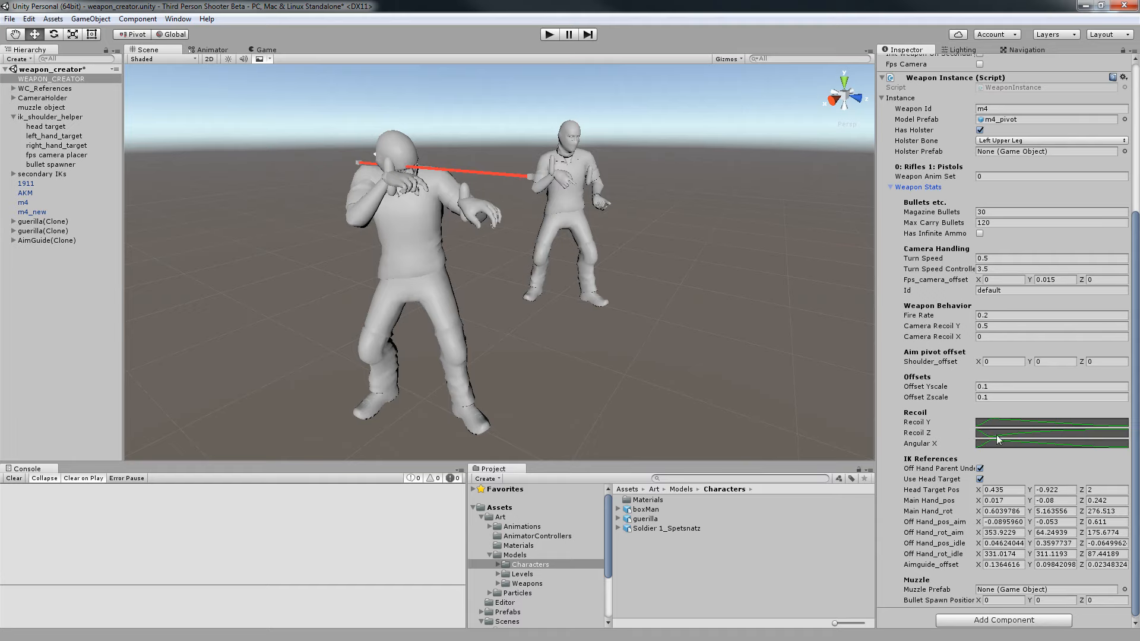
scroll(1006, 451, "up", 3)
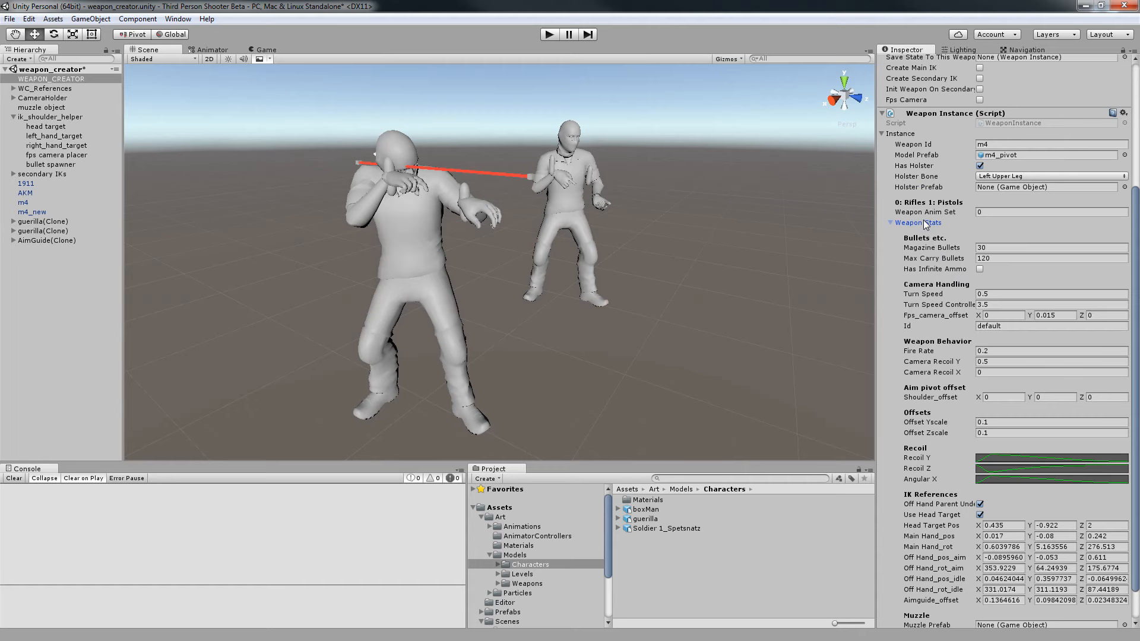
left_click(924, 221)
Examine the front guerilla's aiming pose and hand targets from the front and the side.
middle_click_drag(622, 256, 705, 288)
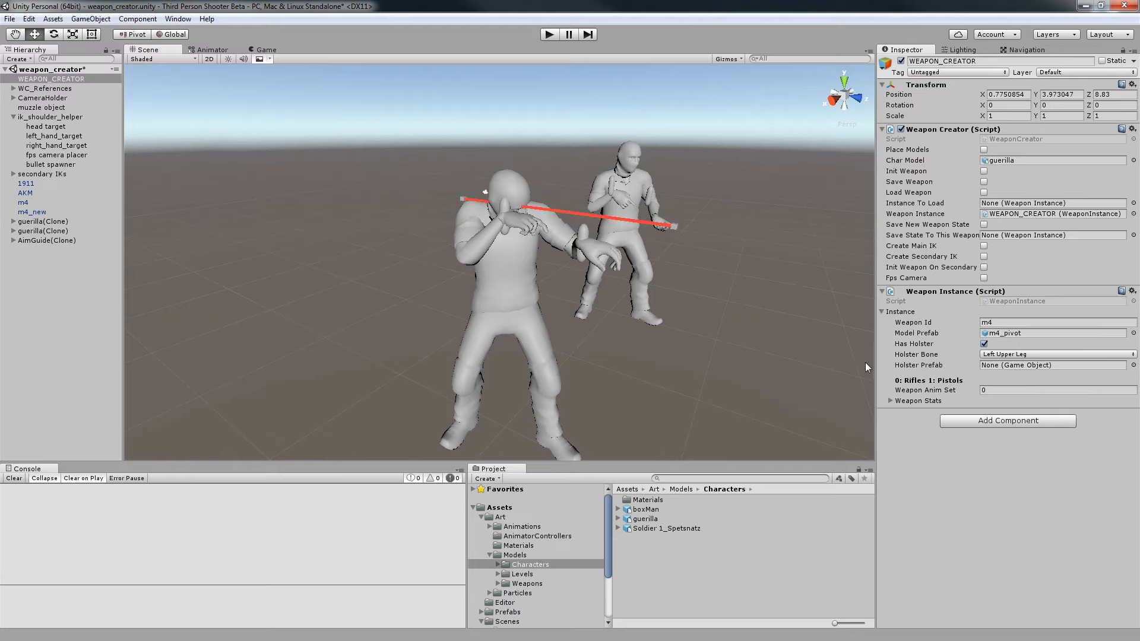
middle_click_drag(796, 376, 746, 376)
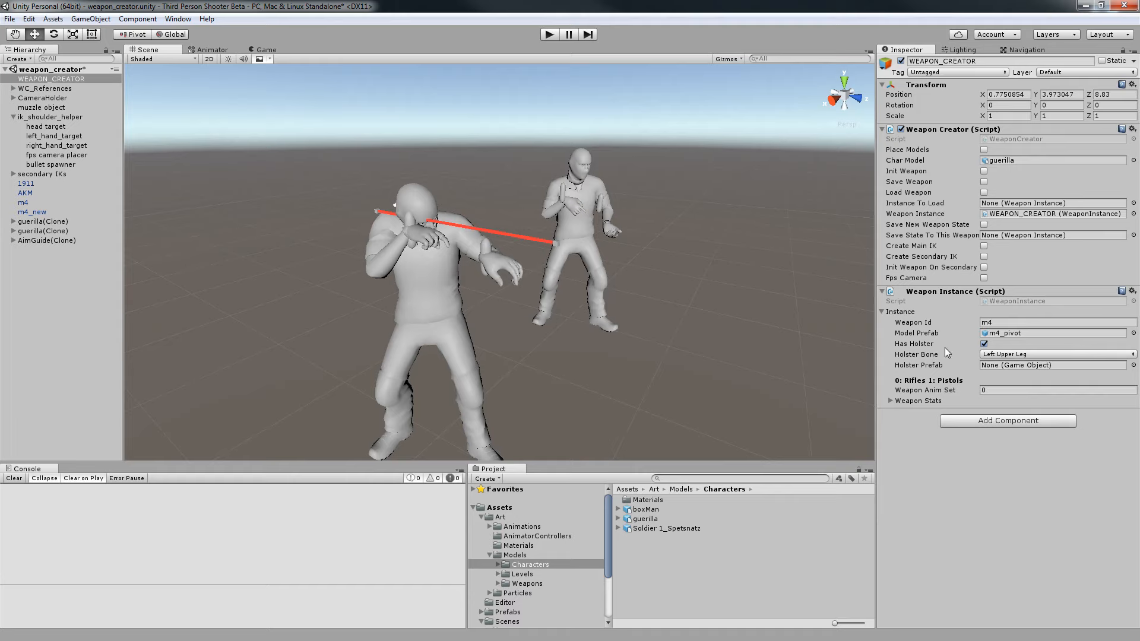
middle_click_drag(405, 251, 448, 254)
scroll(467, 249, "up", 3)
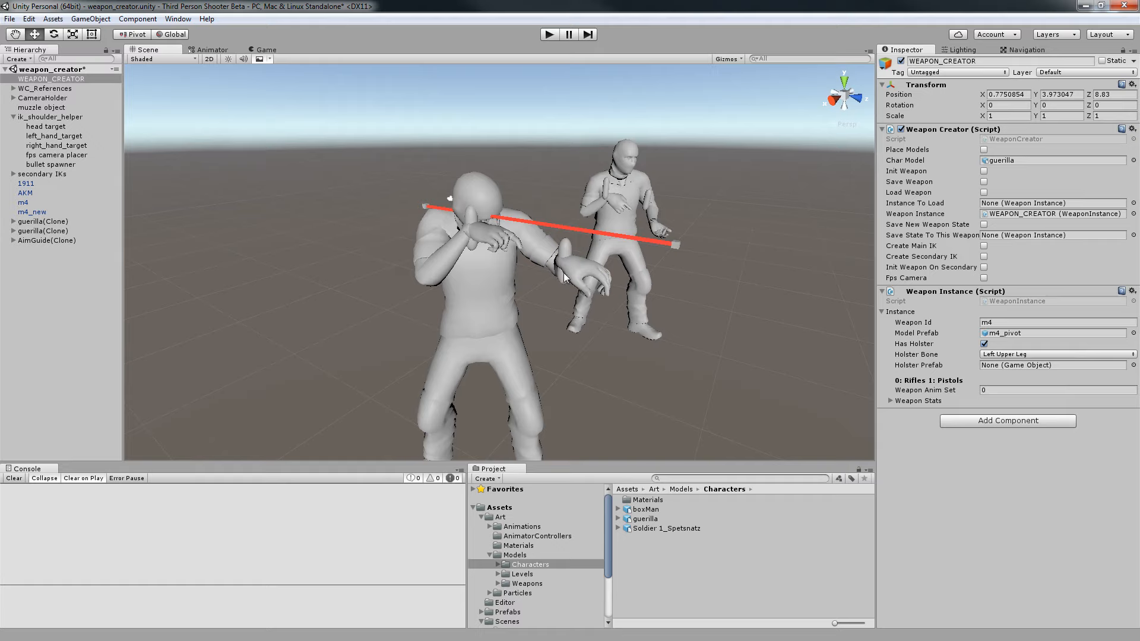
left_click_drag(470, 176, 615, 225, "alt")
middle_click_drag(615, 224, 697, 203)
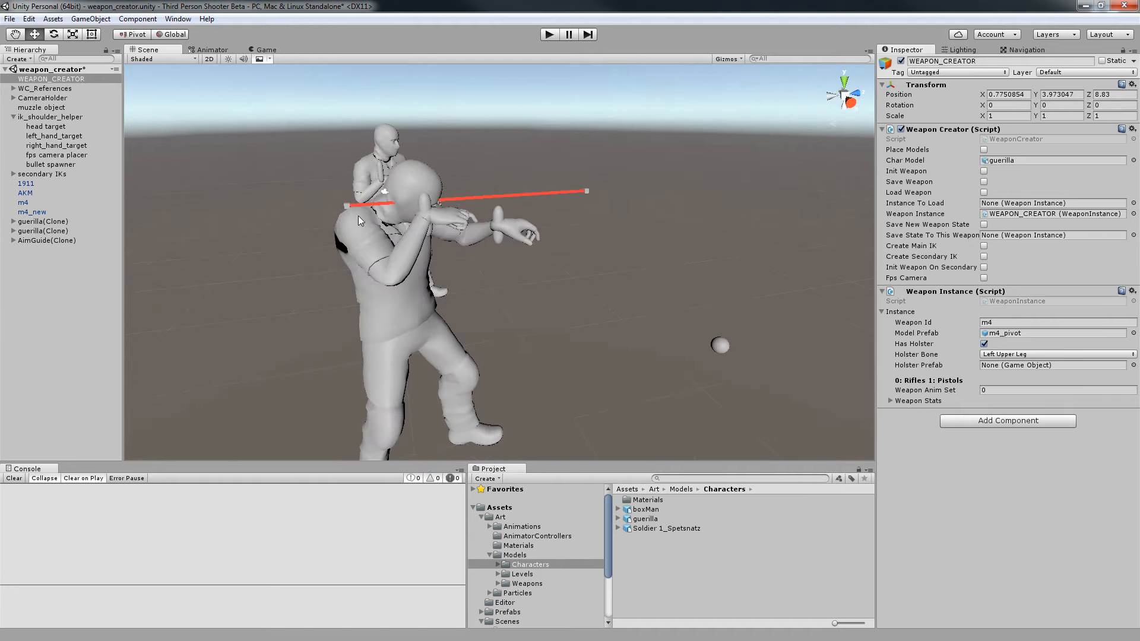
middle_click_drag(385, 221, 452, 232)
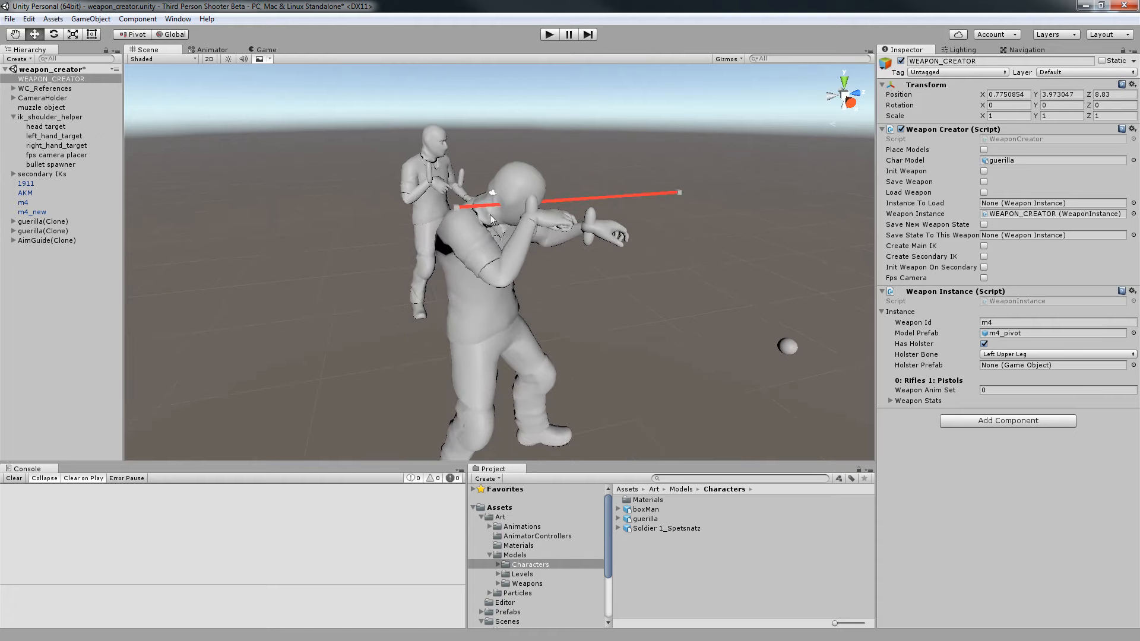
middle_click_drag(534, 243, 522, 264)
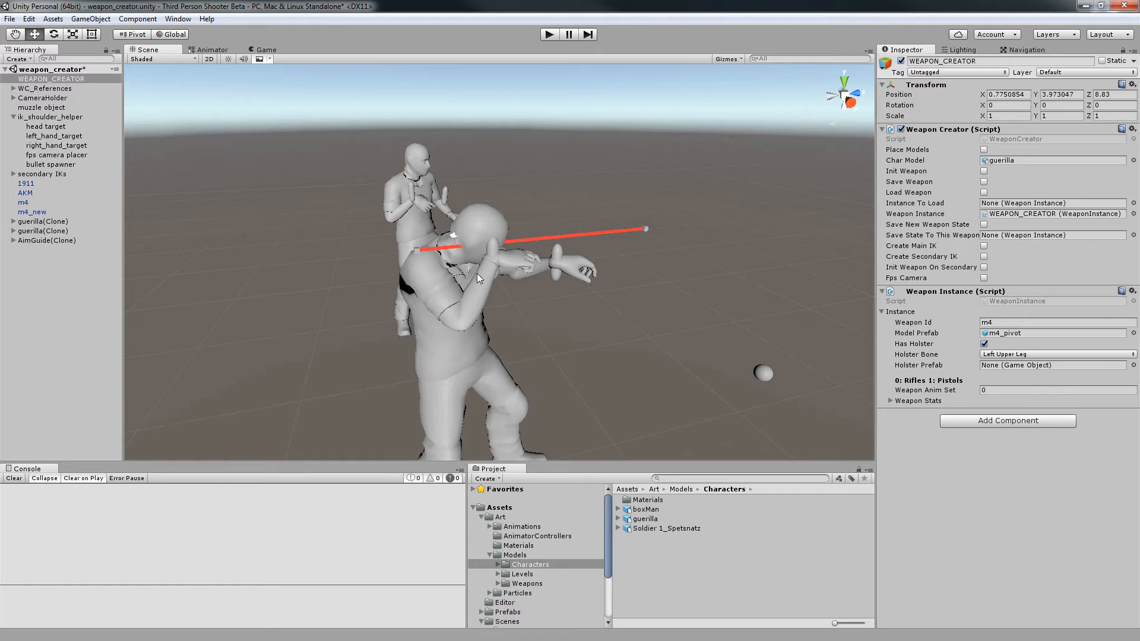
left_click_drag(463, 281, 380, 281, "alt")
scroll(463, 281, "up", 3)
middle_click_drag(463, 281, 391, 160)
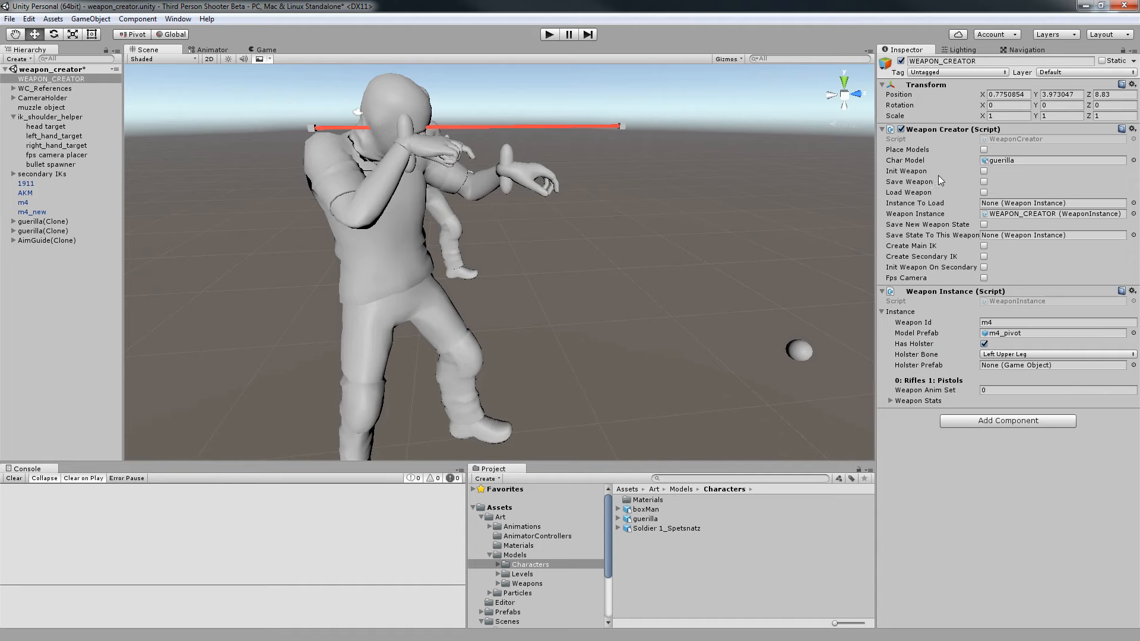
Run Init Weapon on WEAPON_CREATOR to place the m4_pivot rifle on the guerilla models.
left_click(984, 171)
middle_click_drag(639, 206, 684, 221)
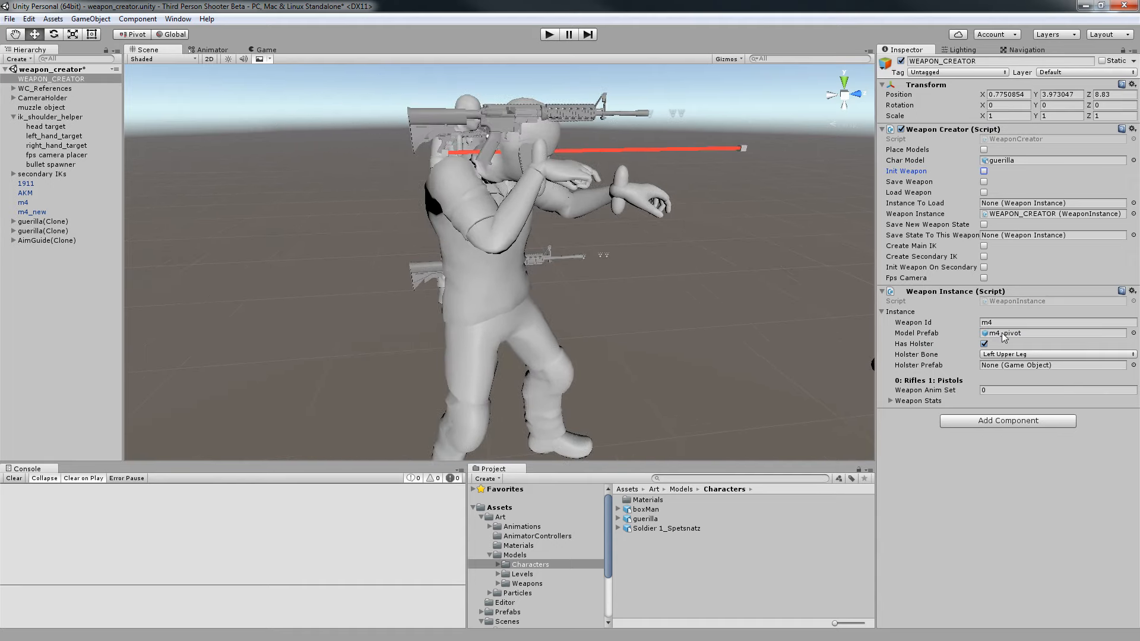
middle_click_drag(511, 129, 476, 126)
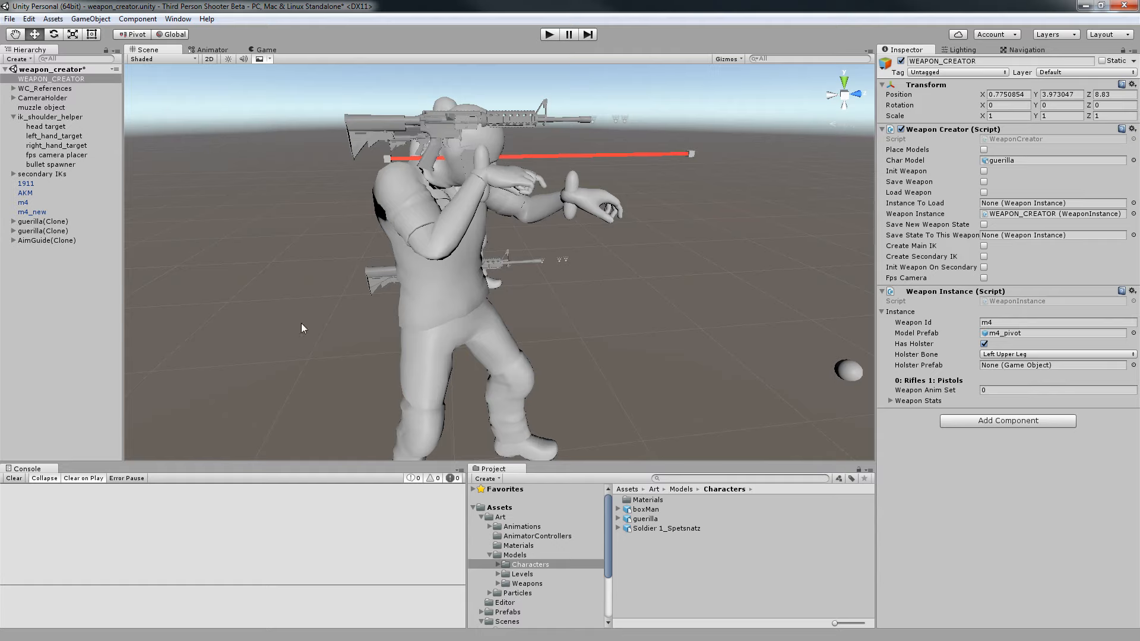
Expand the first guerilla(Clone) and inspect the RightHand helper and its m4_pivot(Clone) child.
left_click(13, 222)
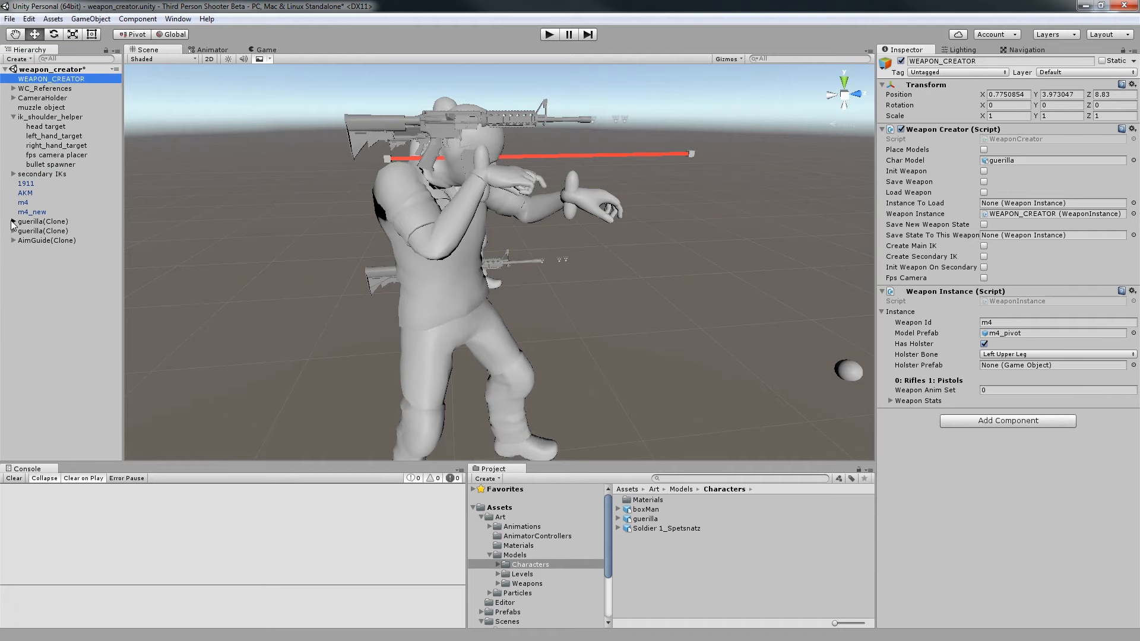
left_click(33, 307)
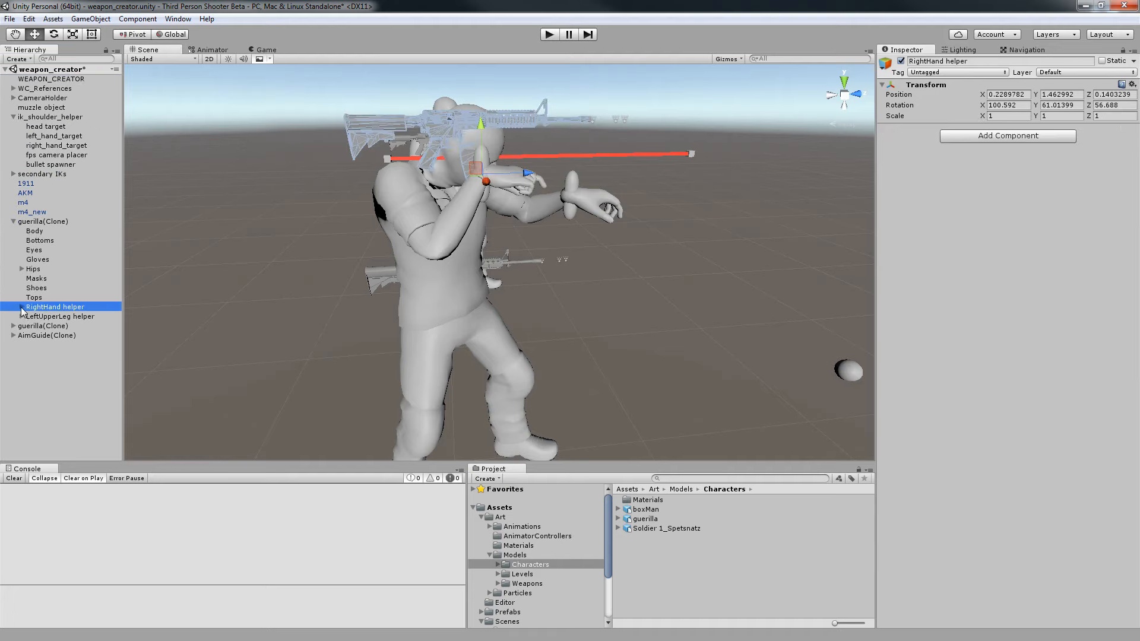
left_click(22, 307)
left_click(57, 317)
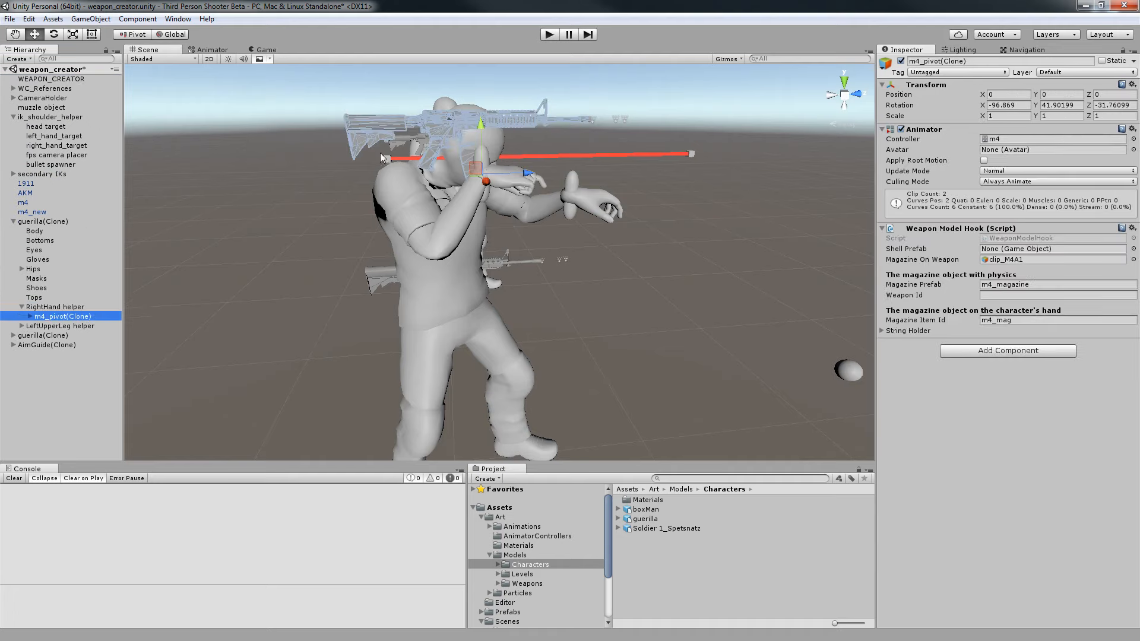
middle_click_drag(462, 201, 484, 197)
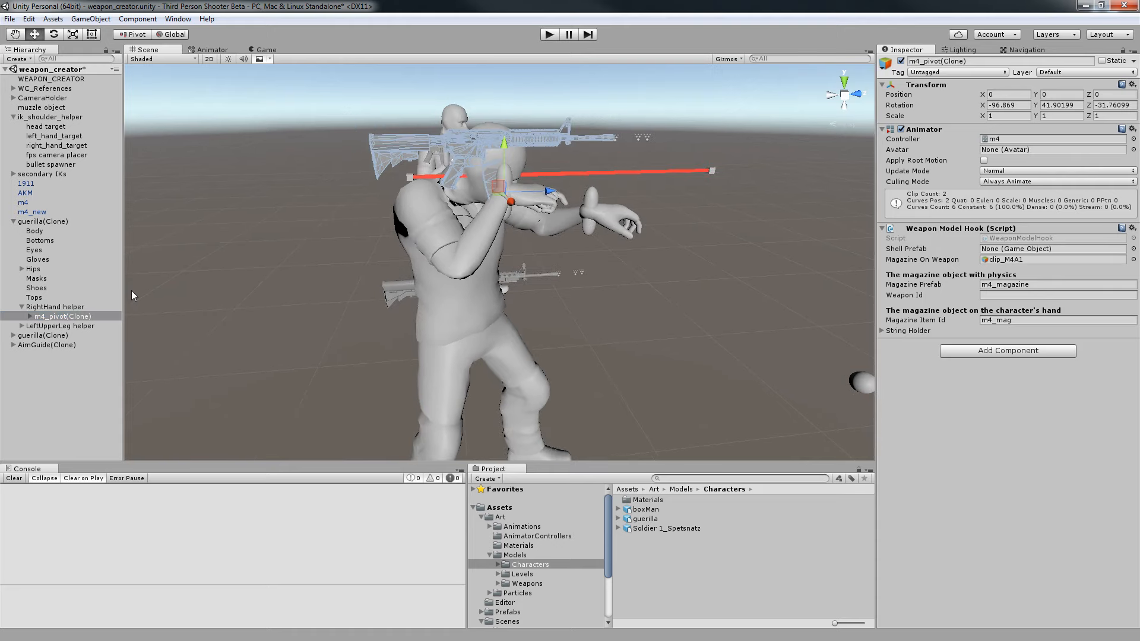
left_click(50, 307)
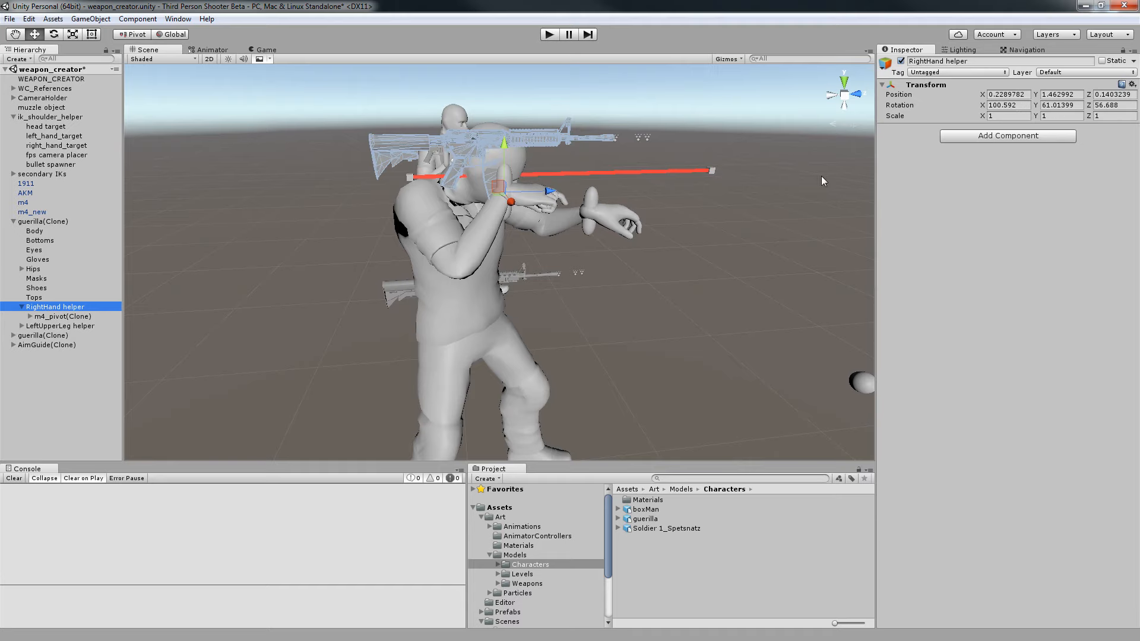
middle_click_drag(501, 245, 439, 206)
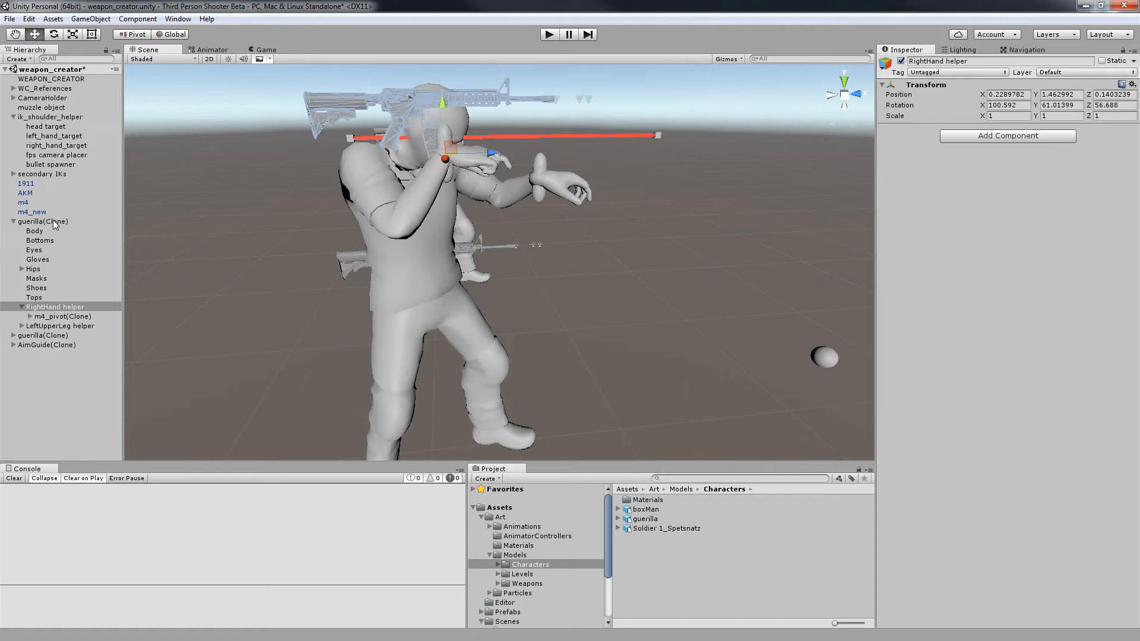
Move right_hand_target to Y -0.25 and Z 0.391, and rotate it to X -1.92, Y 0.055, Z -91.62.
left_click(450, 178)
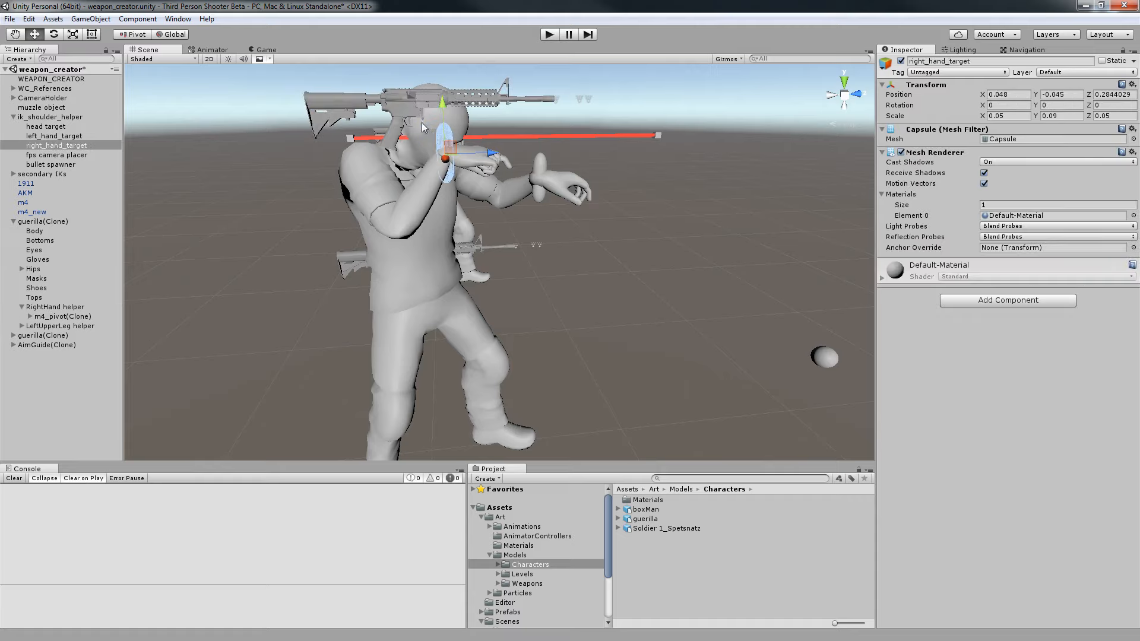
middle_click_drag(463, 185, 497, 236)
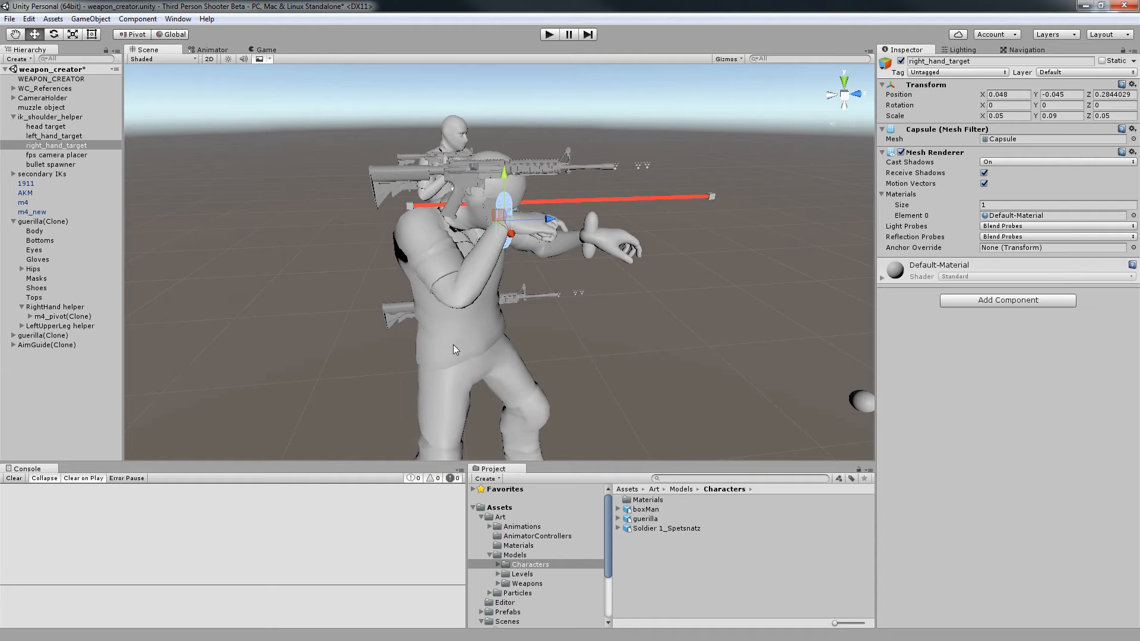
middle_click_drag(497, 361, 484, 146)
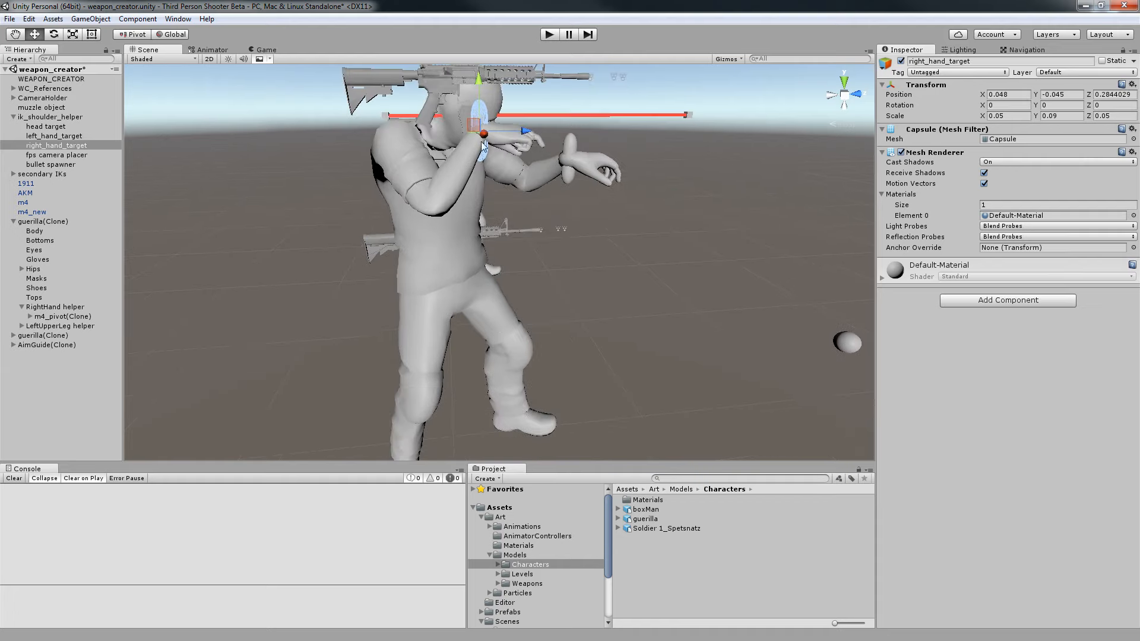
left_click_drag(480, 84, 491, 136)
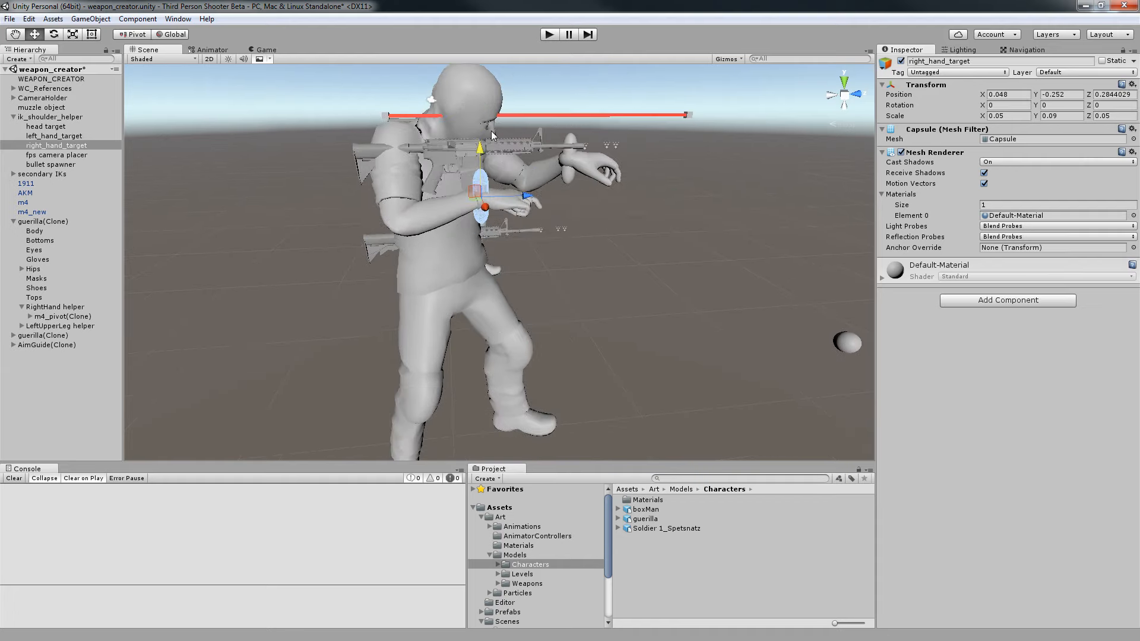
left_click_drag(525, 199, 476, 166)
key("e")
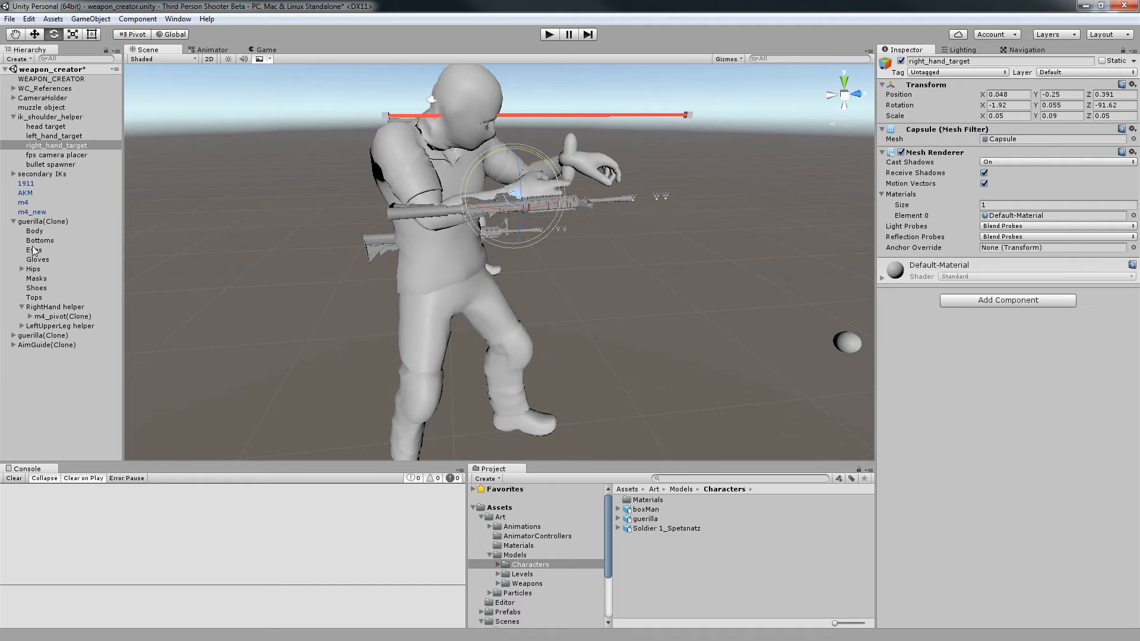
Rotate m4_pivot(Clone) under RightHand helper to X -94.226, Y 33.89899, Z 66.46999 so the rifle stands upright.
left_click(587, 200)
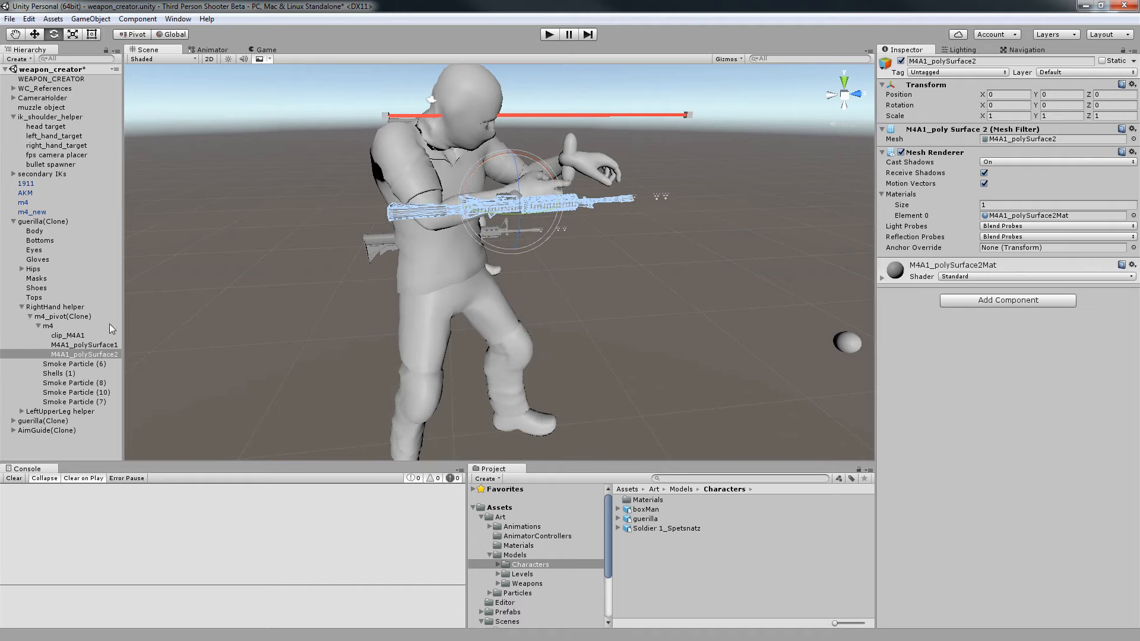
left_click(39, 326)
left_click(63, 316)
left_click_drag(523, 216, 542, 145)
key("w")
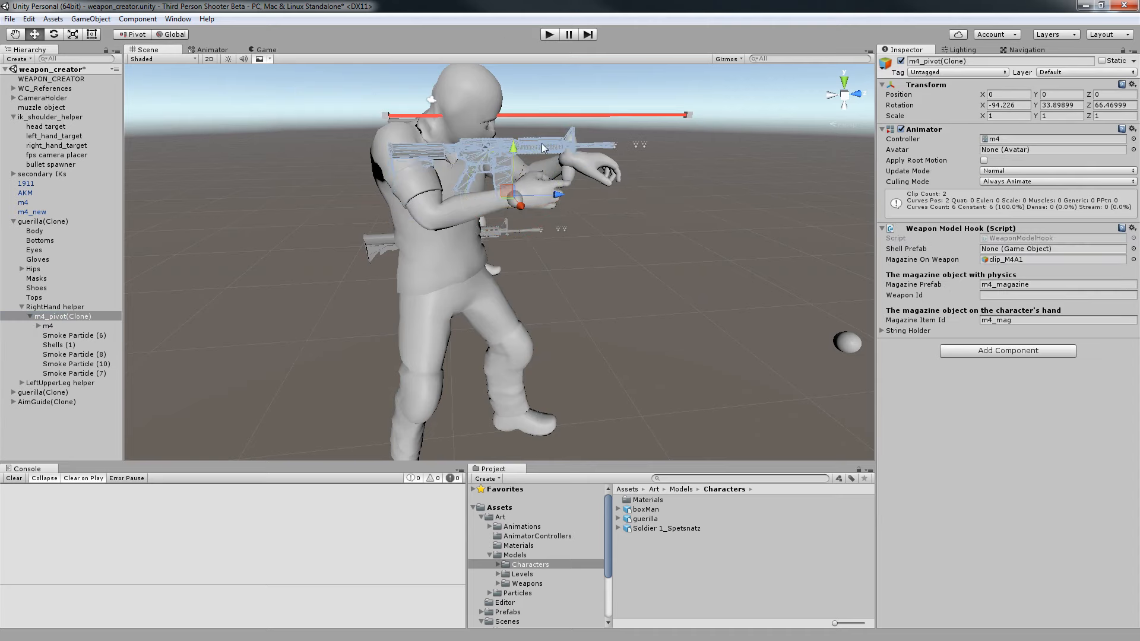
Move m4_pivot(Clone) to X 0.058, Y 0.239, Z 0.005 so the rifle's grip fits the right hand.
left_click_drag(556, 196, 629, 196)
left_click_drag(591, 141, 479, 265)
key("f")
left_click_drag(606, 272, 426, 200, "alt")
left_click_drag(322, 190, 589, 218)
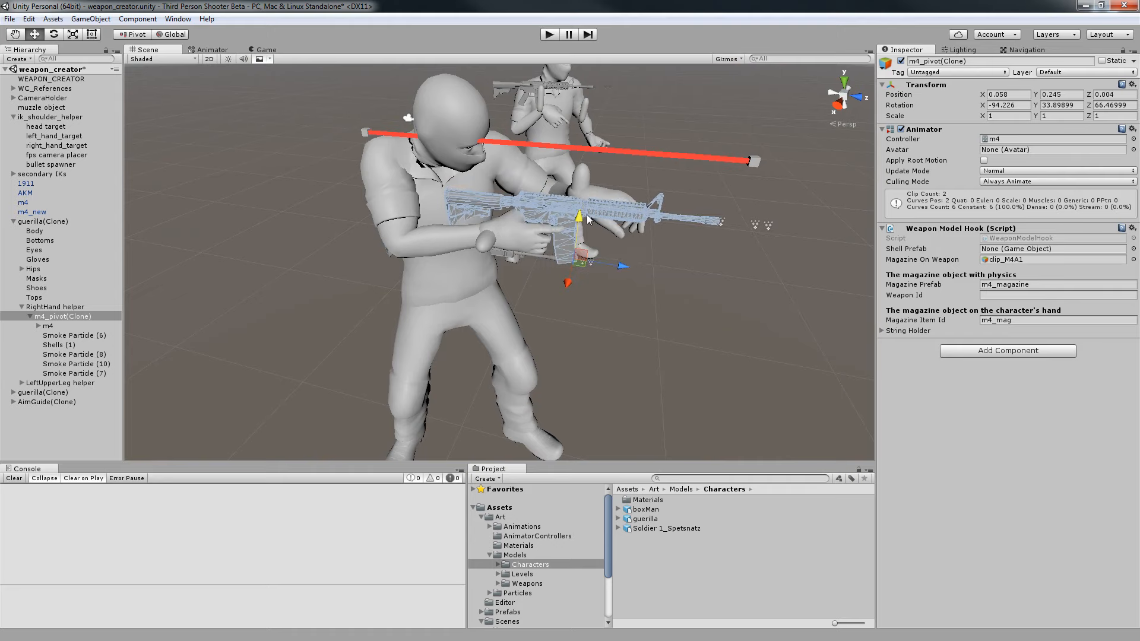
left_click_drag(629, 276, 554, 247)
middle_click_drag(559, 220, 578, 257)
scroll(577, 257, "up", 3)
middle_click_drag(567, 205, 599, 271)
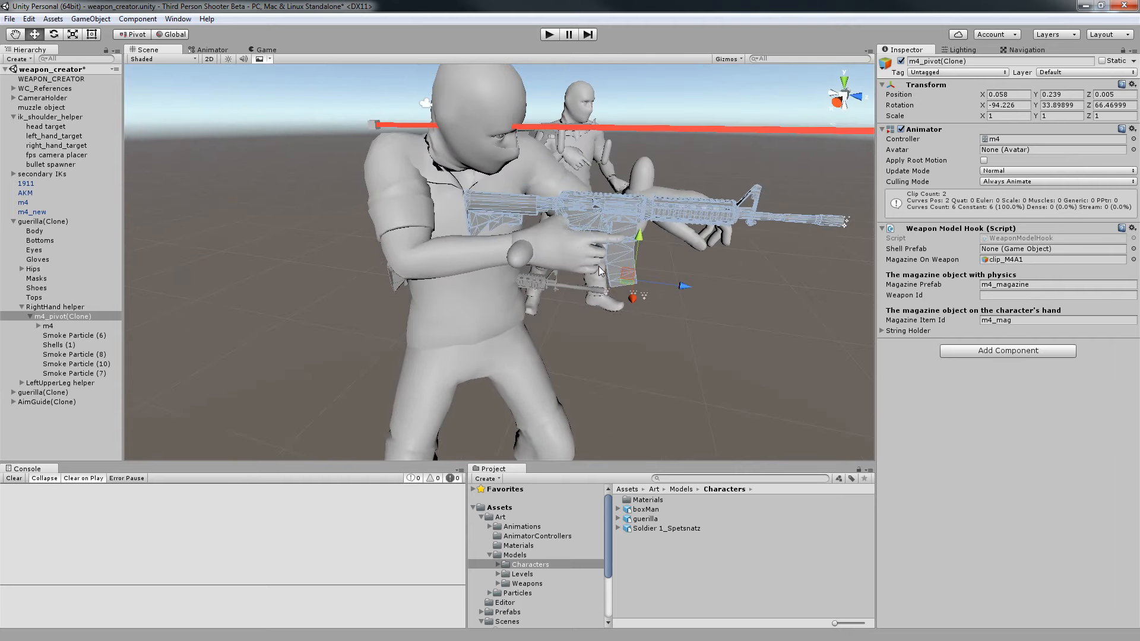
Raise right_hand_target and shift it outward to X 0.054, Y -0.096, bringing the rifle up to the guerilla's eye level.
left_click_drag(606, 249, 464, 195, "alt")
left_click(510, 189)
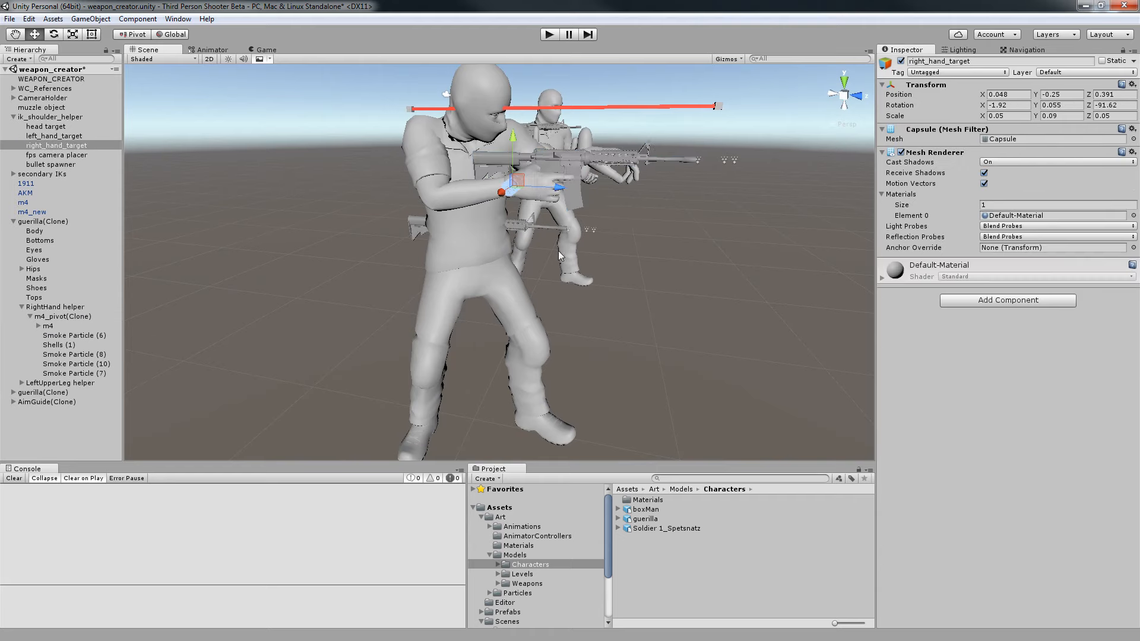
left_click_drag(558, 250, 380, 171, "alt")
scroll(438, 184, "up", 3)
left_click(399, 192)
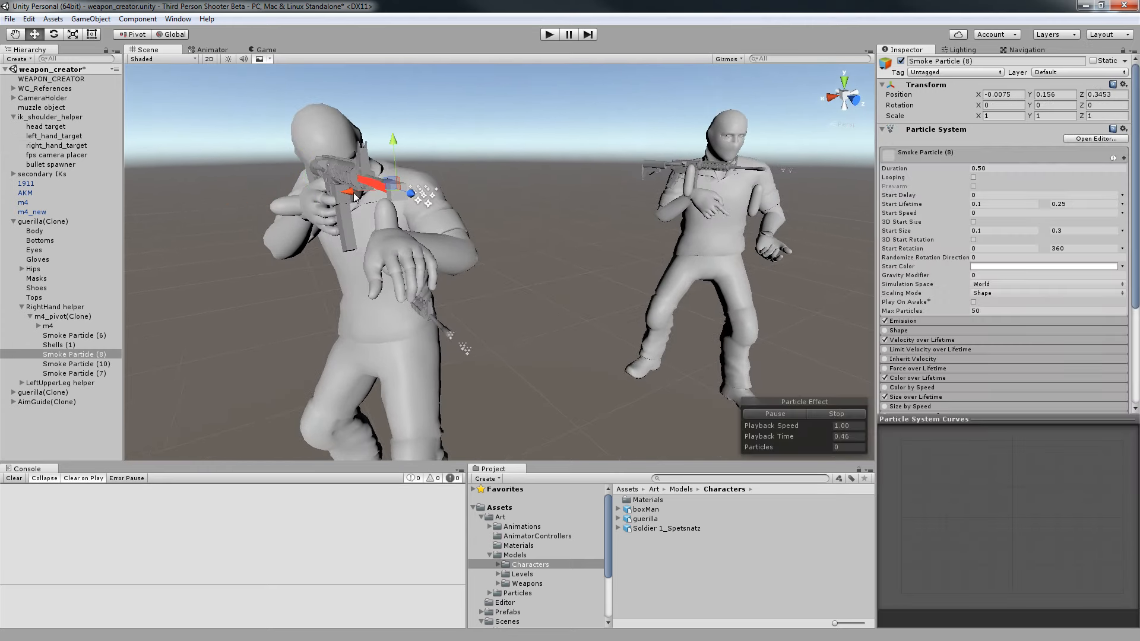
left_click(391, 206)
left_click_drag(352, 198, 319, 192)
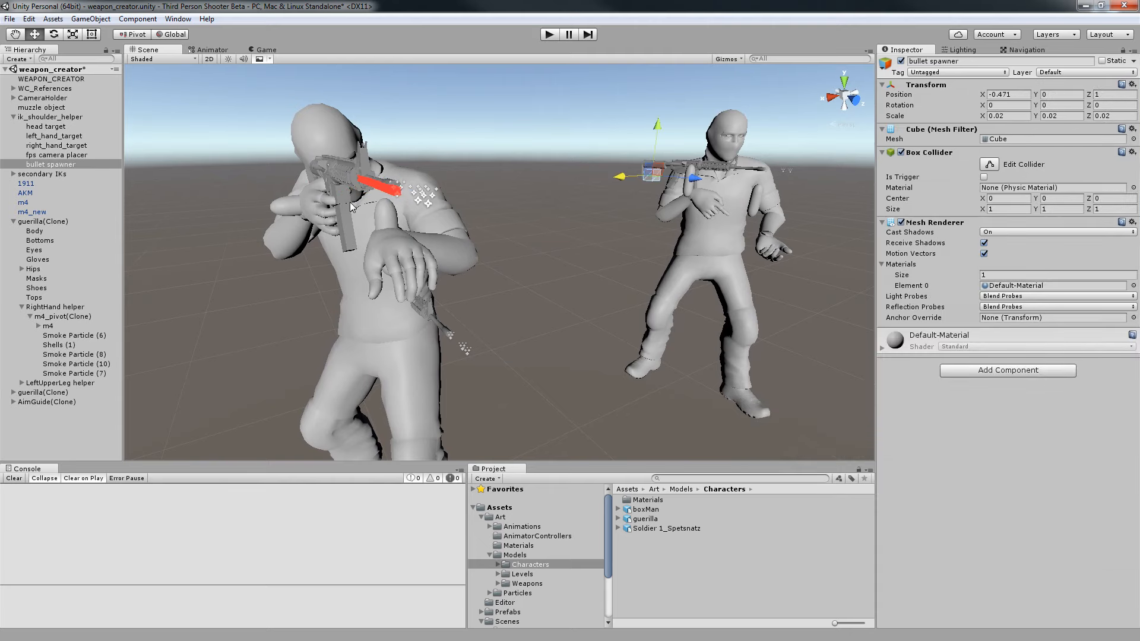
left_click(336, 188)
left_click(56, 145)
left_click_drag(279, 214, 260, 213)
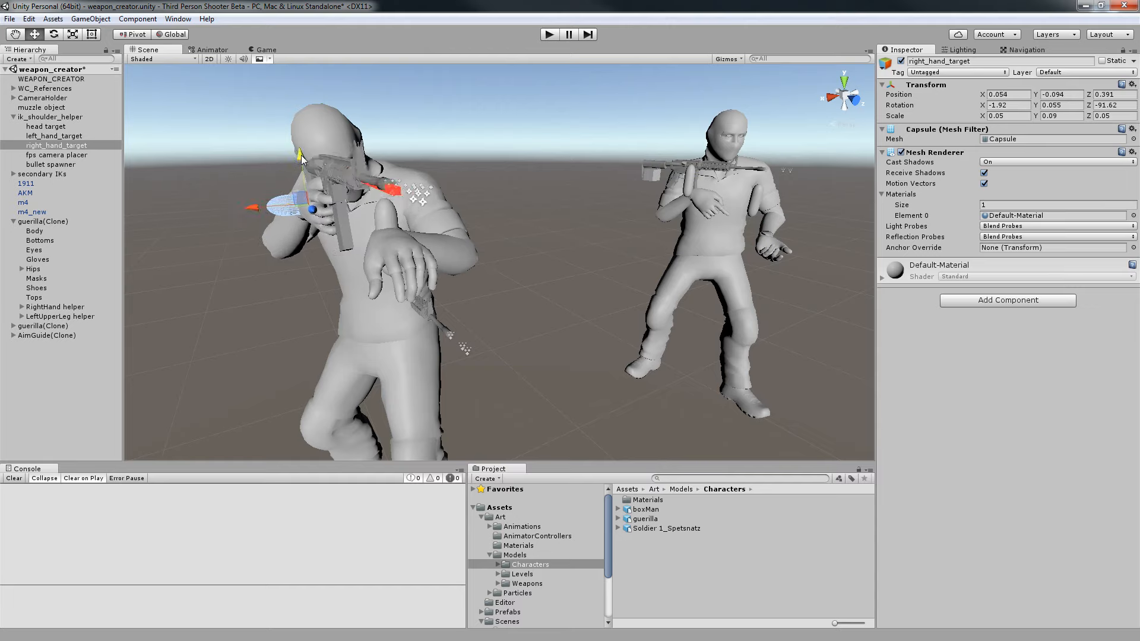
left_click_drag(302, 163, 302, 159)
left_click_drag(463, 185, 534, 178, "alt")
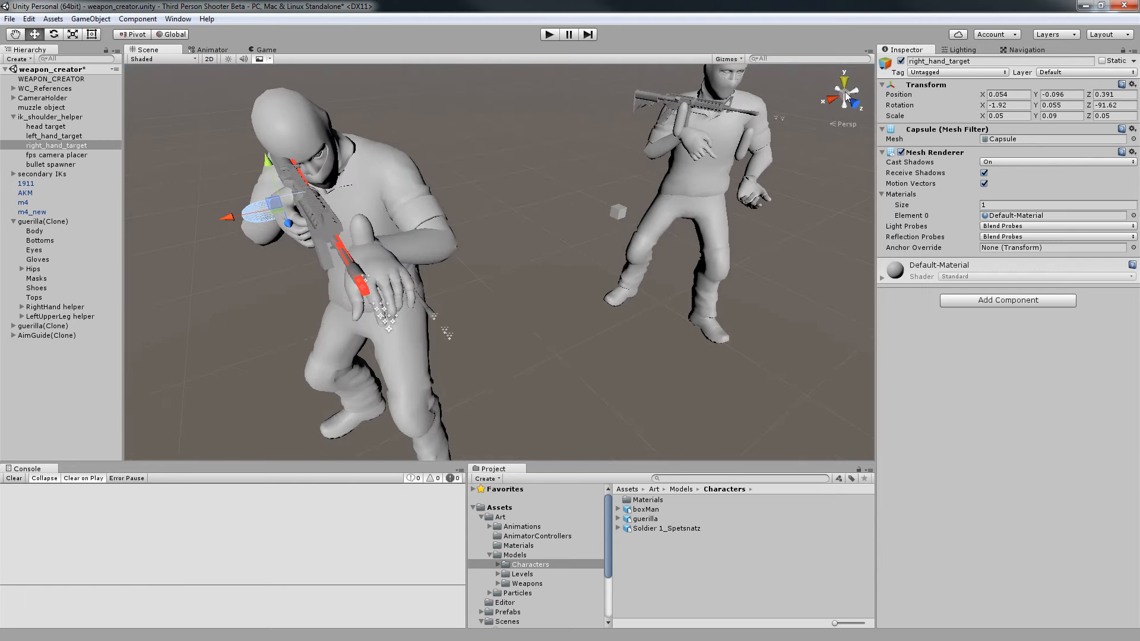
Rotate right_hand_target to Y 2.343 and move it to X 0.0319, Y -0.095 to line the rifle up with the aim guide.
left_click(846, 95)
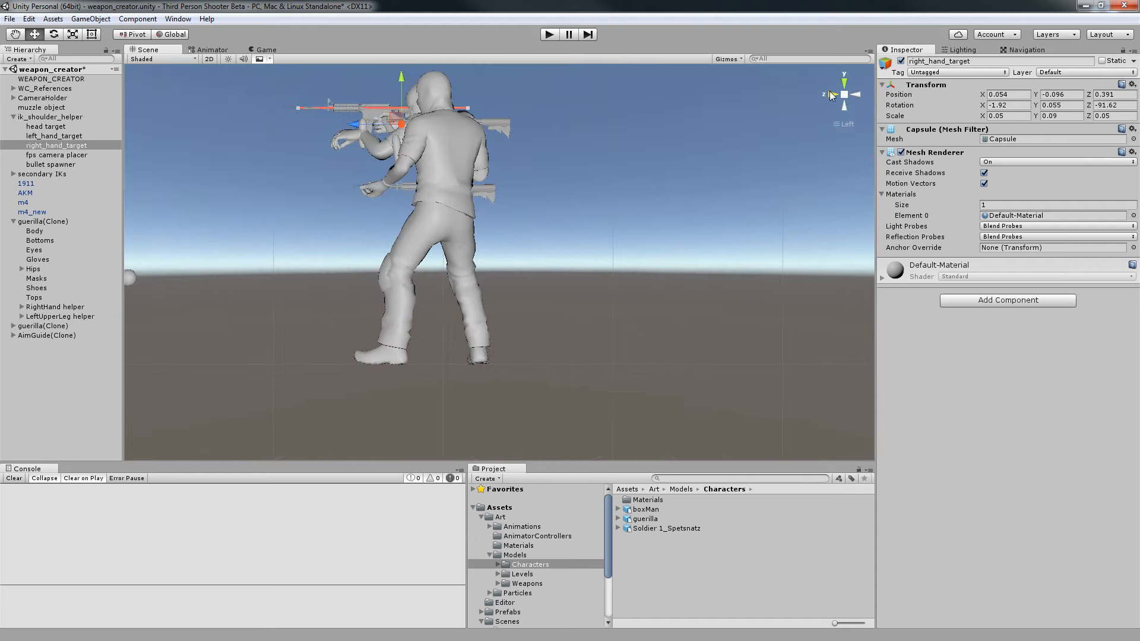
left_click(832, 95)
scroll(441, 106, "up", 5)
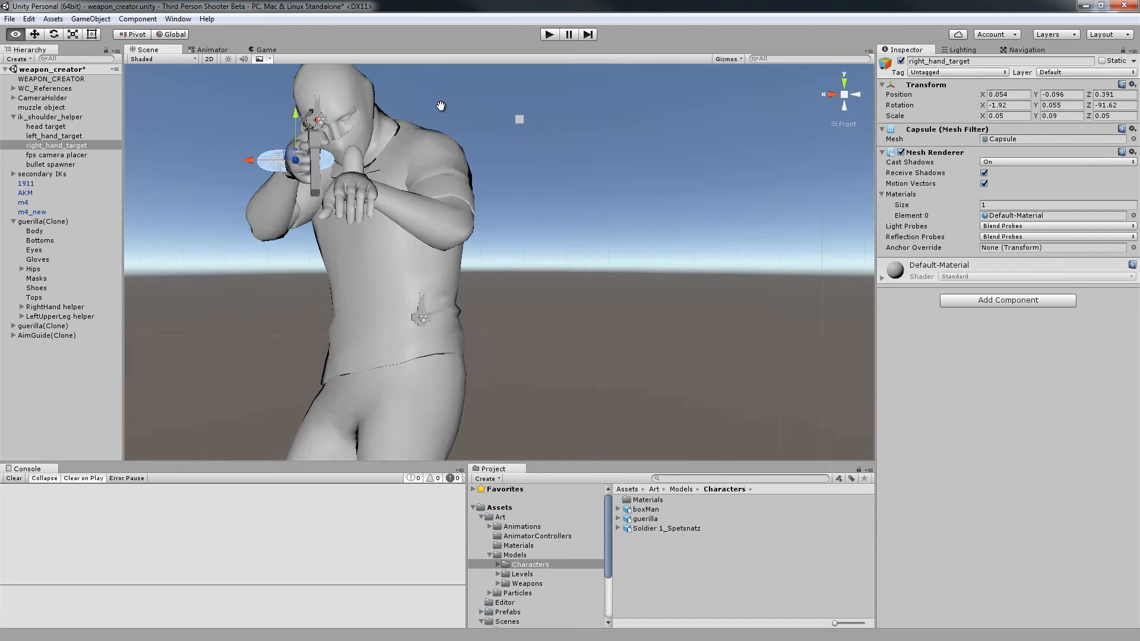
middle_click_drag(441, 105, 565, 178, "alt")
scroll(565, 178, "up", 10, "alt")
key("e")
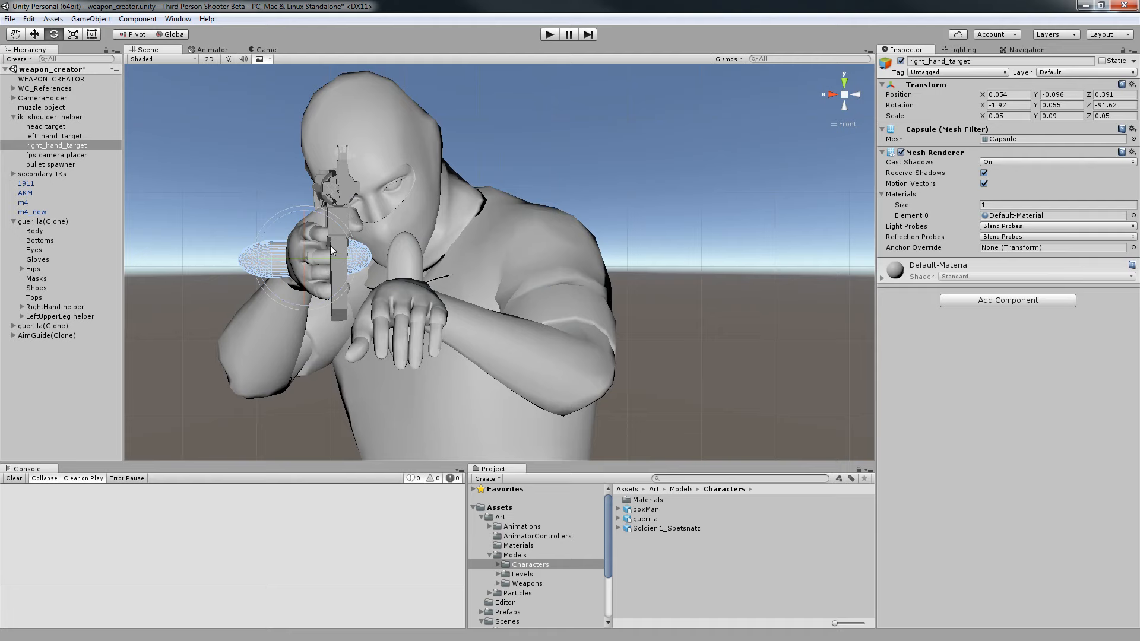
scroll(466, 234, "up", 2)
scroll(465, 234, "down", 7)
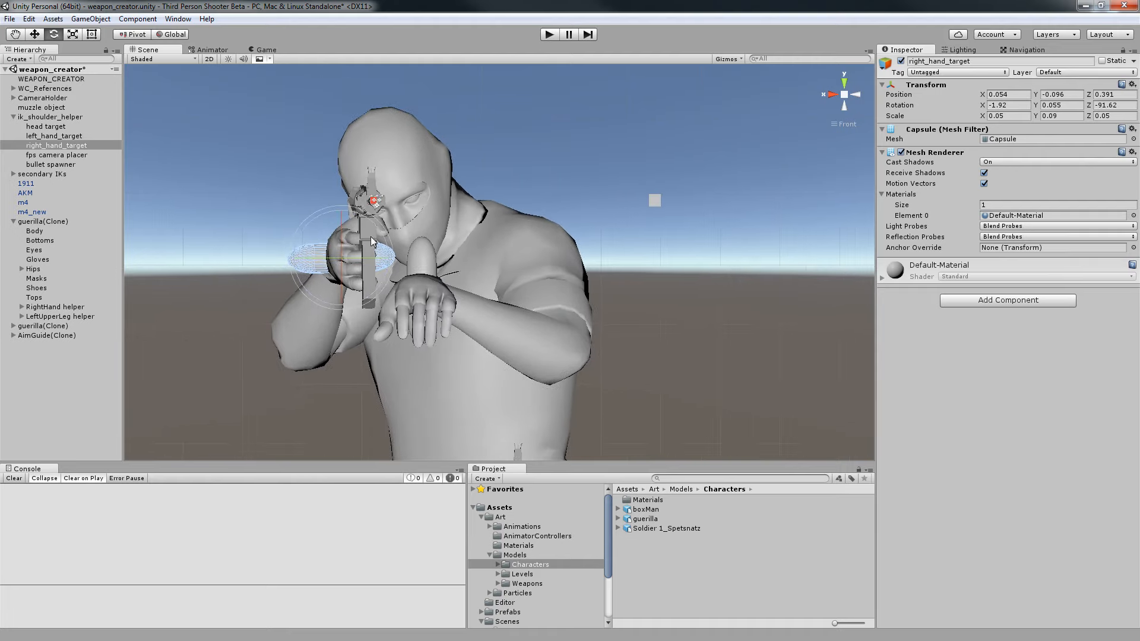
left_click_drag(370, 262, 309, 259)
key("w")
left_click_drag(364, 217, 430, 224, "alt")
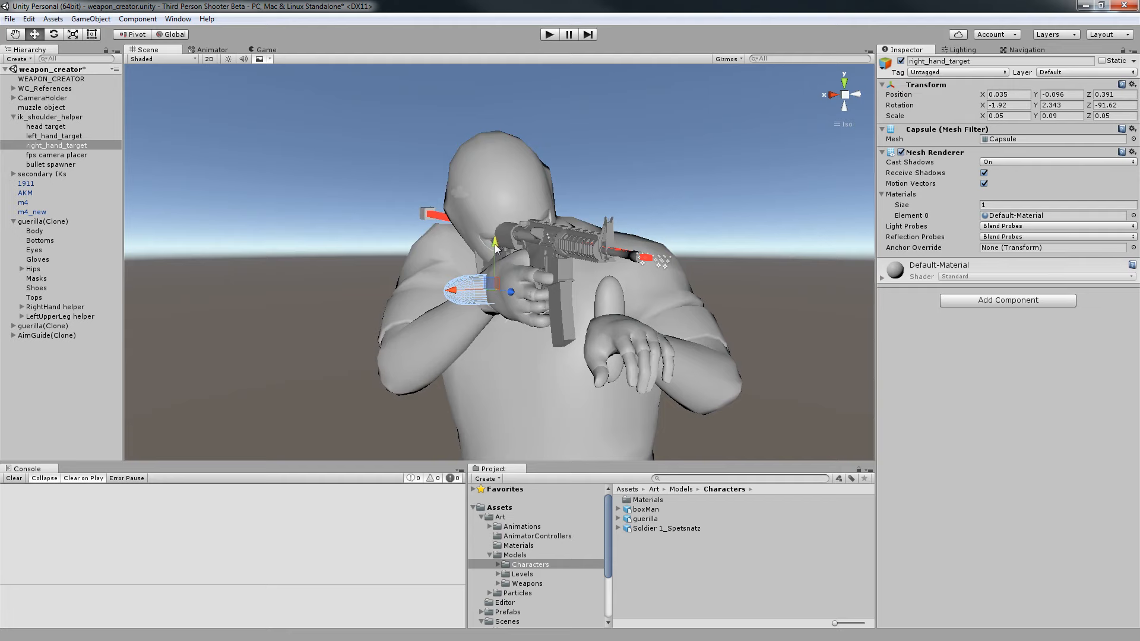
left_click_drag(495, 244, 487, 268)
left_click_drag(419, 283, 420, 288)
left_click_drag(456, 233, 746, 200)
Move the bullet spawner to X -0.006 and Z 0.977 so it sits at the rifle's muzzle.
left_click(753, 232)
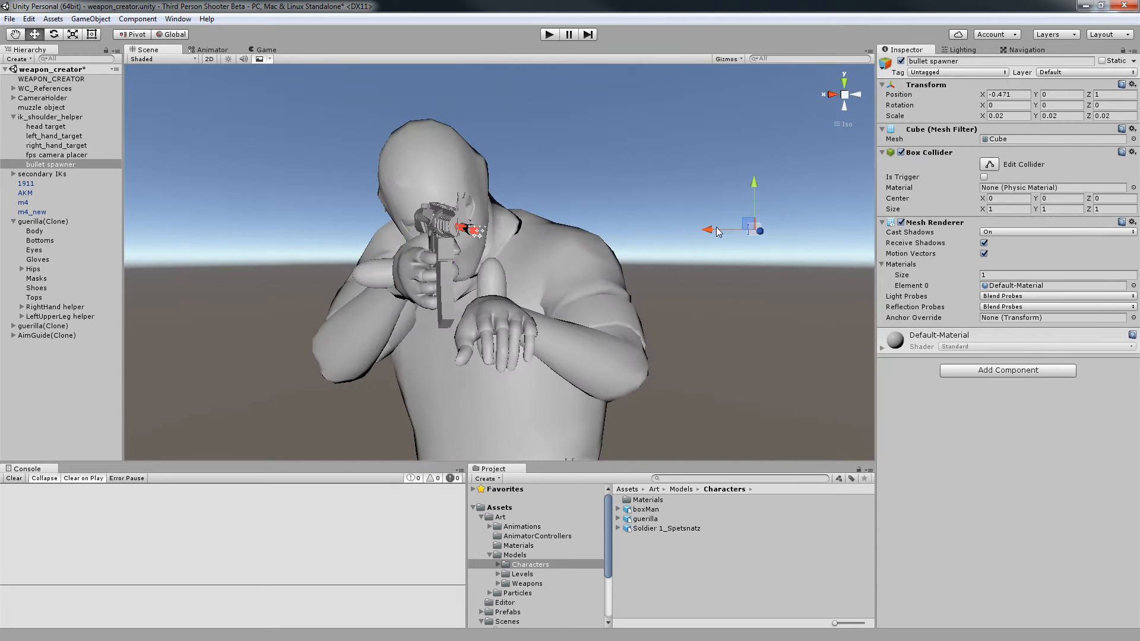
left_click(848, 96)
scroll(587, 252, "up", 3)
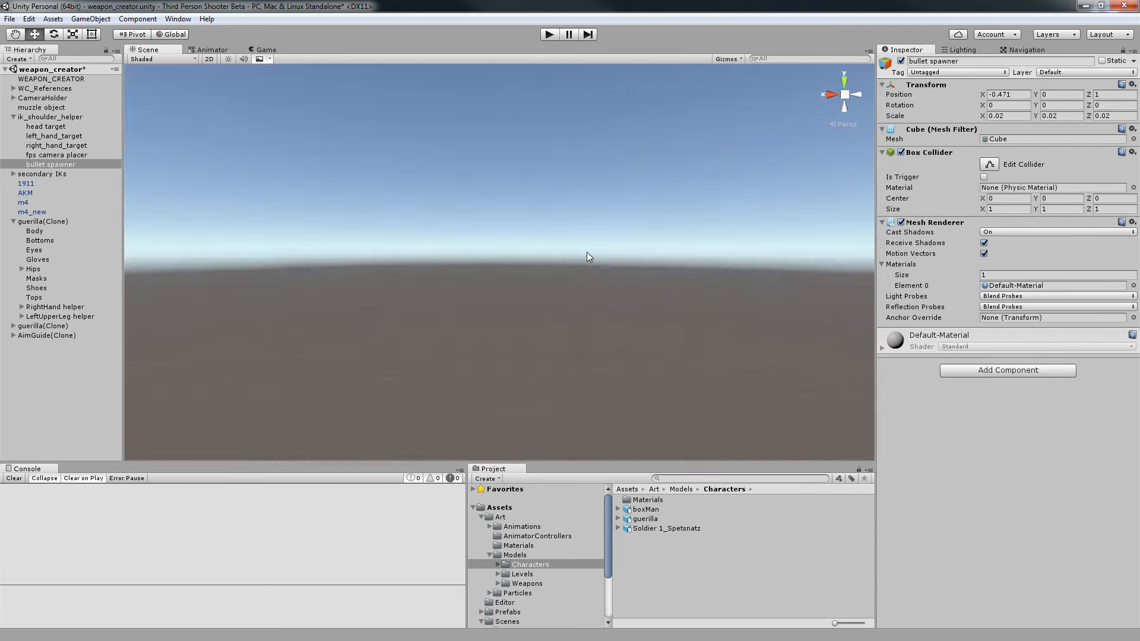
scroll(587, 247, "down", 10)
left_click_drag(587, 248, 504, 265, "alt")
left_click_drag(504, 264, 640, 246, "alt")
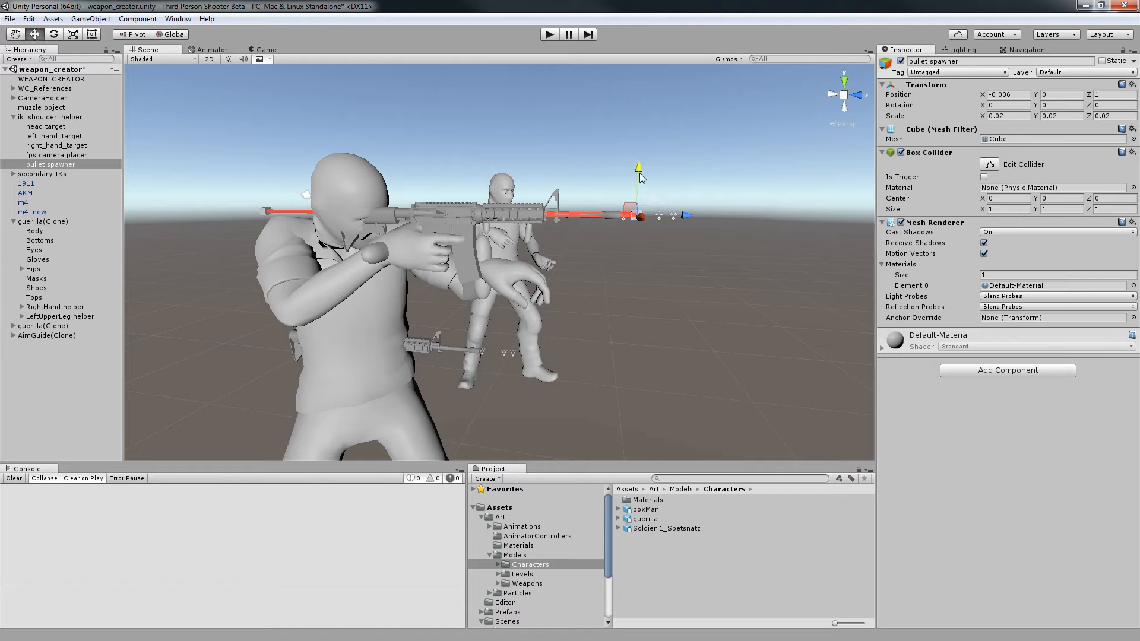
left_click_drag(686, 217, 675, 223)
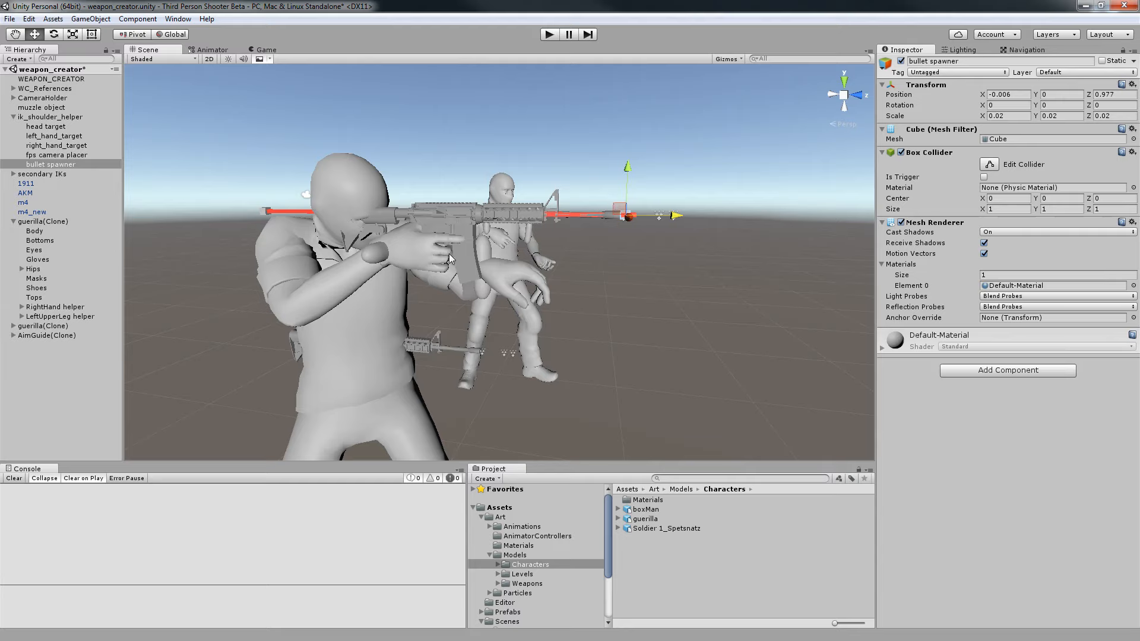
Pull right_hand_target back to Z 0.209 and move the bullet spawner to Z 0.799 to match the rifle's muzzle.
left_click(377, 255)
middle_click_drag(634, 222, 664, 216)
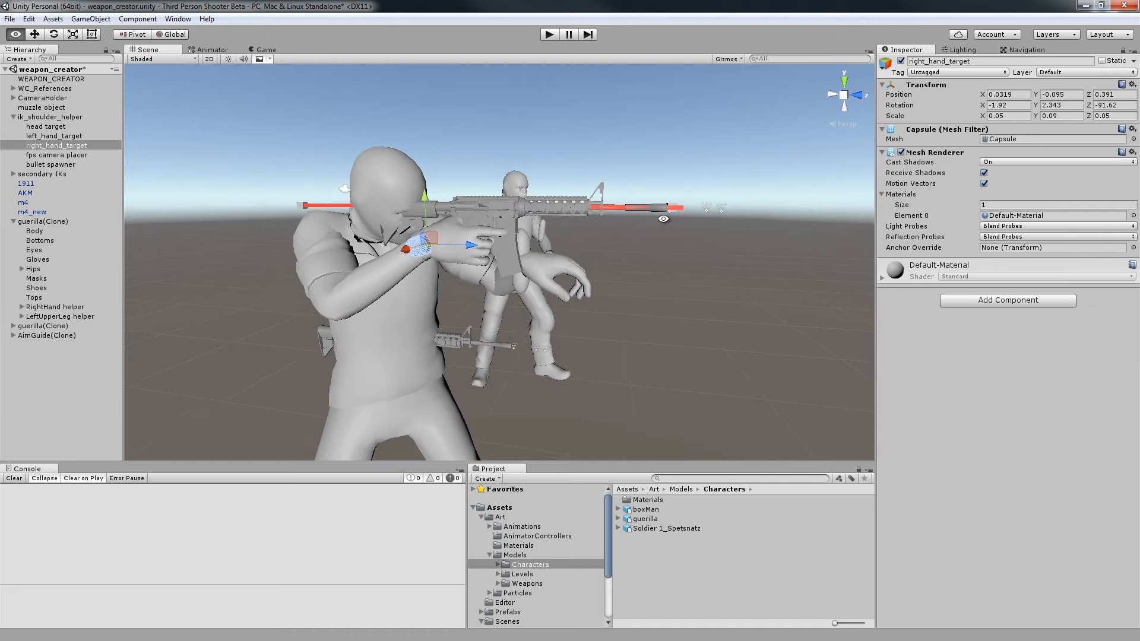
left_click_drag(471, 250, 435, 242)
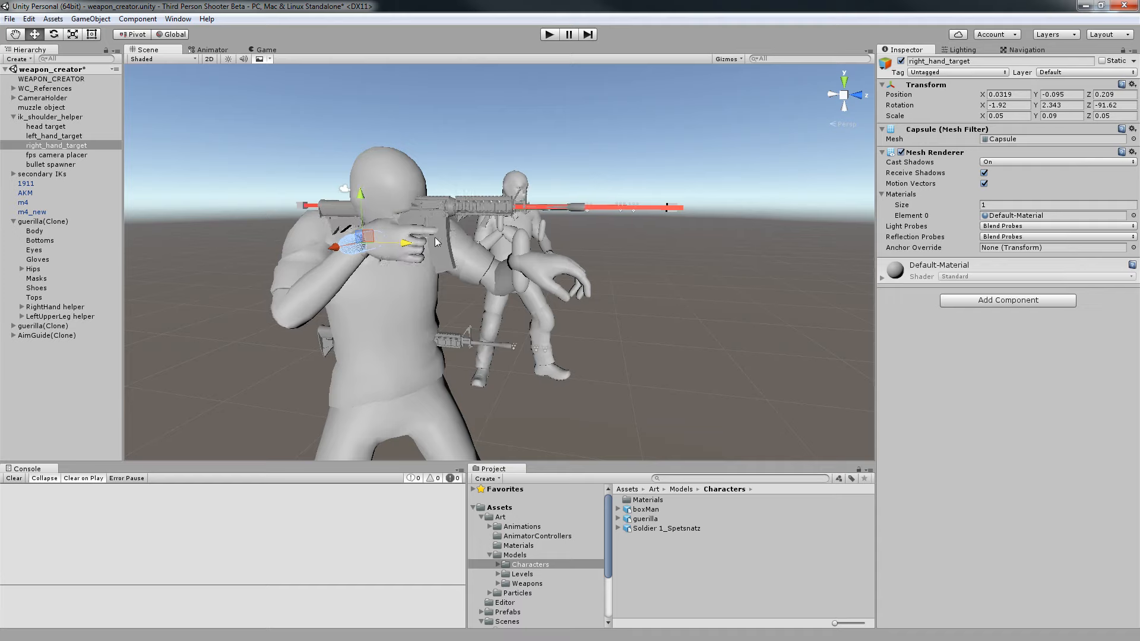
left_click(671, 212)
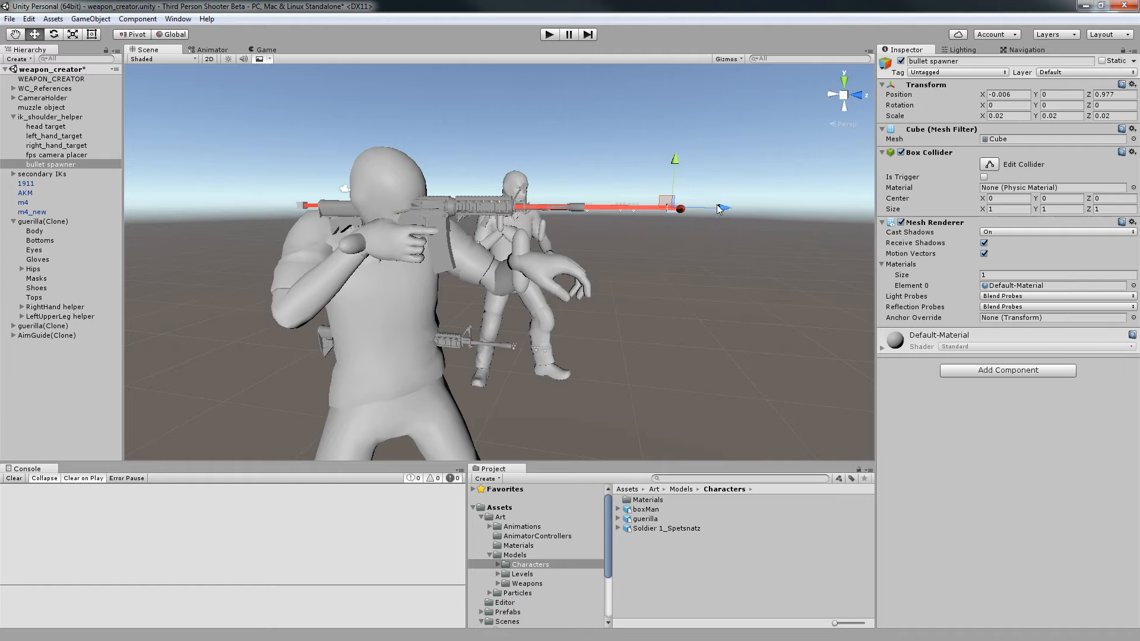
left_click_drag(719, 208, 656, 216)
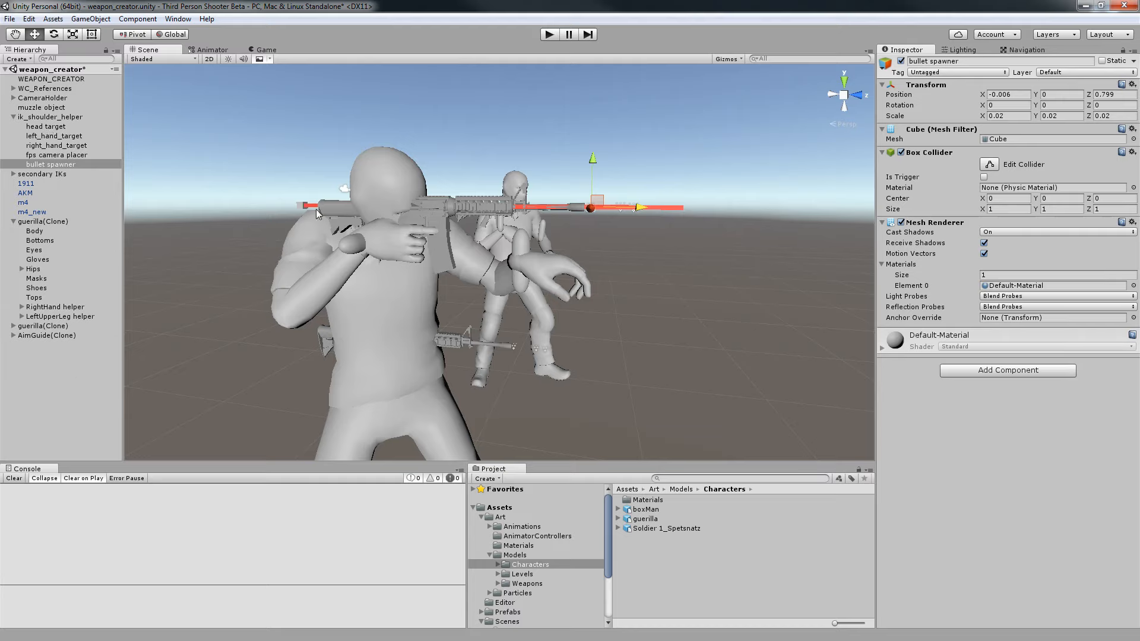
Move AimGuide(Clone) to X 0.181, Y 1.392, Z -0.024 so the rifle sits lower against the shoulder.
left_click(56, 336)
left_click_drag(340, 209, 369, 216)
left_click_drag(331, 164, 333, 189)
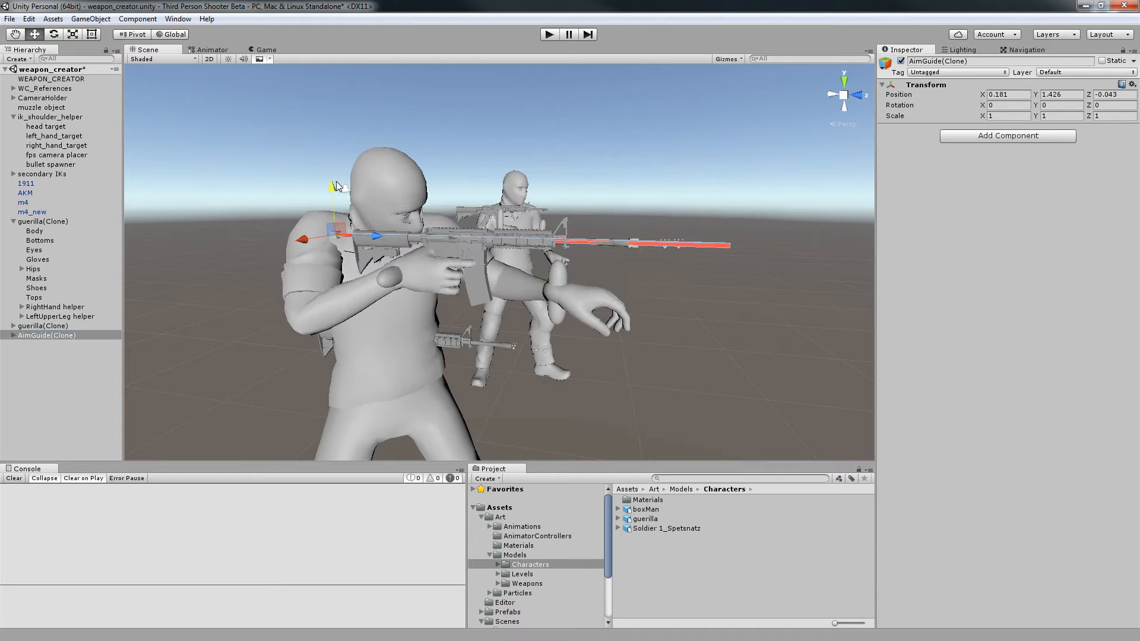
left_click_drag(392, 244, 540, 210, "alt")
left_click_drag(594, 250, 448, 283, "alt")
key("e")
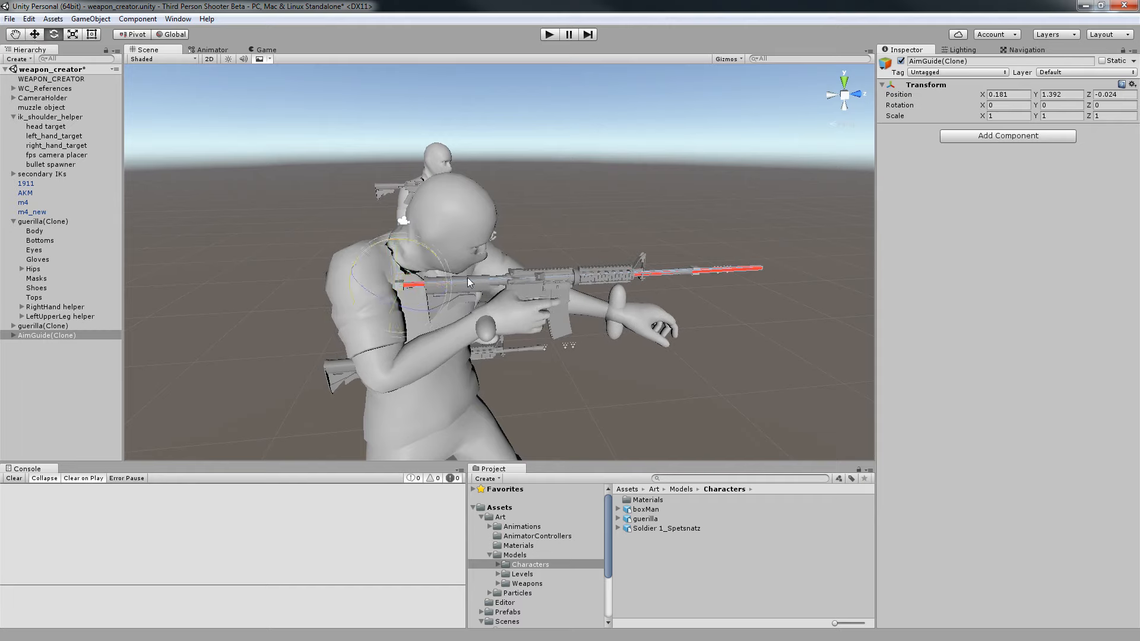
key("w")
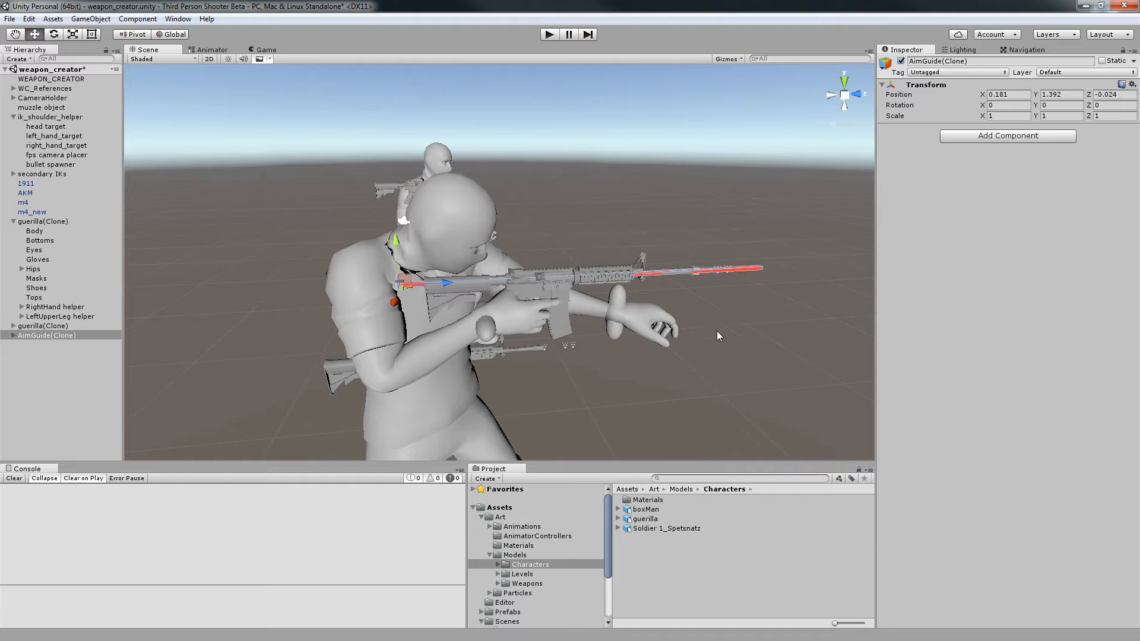
left_click_drag(524, 312, 687, 231, "alt")
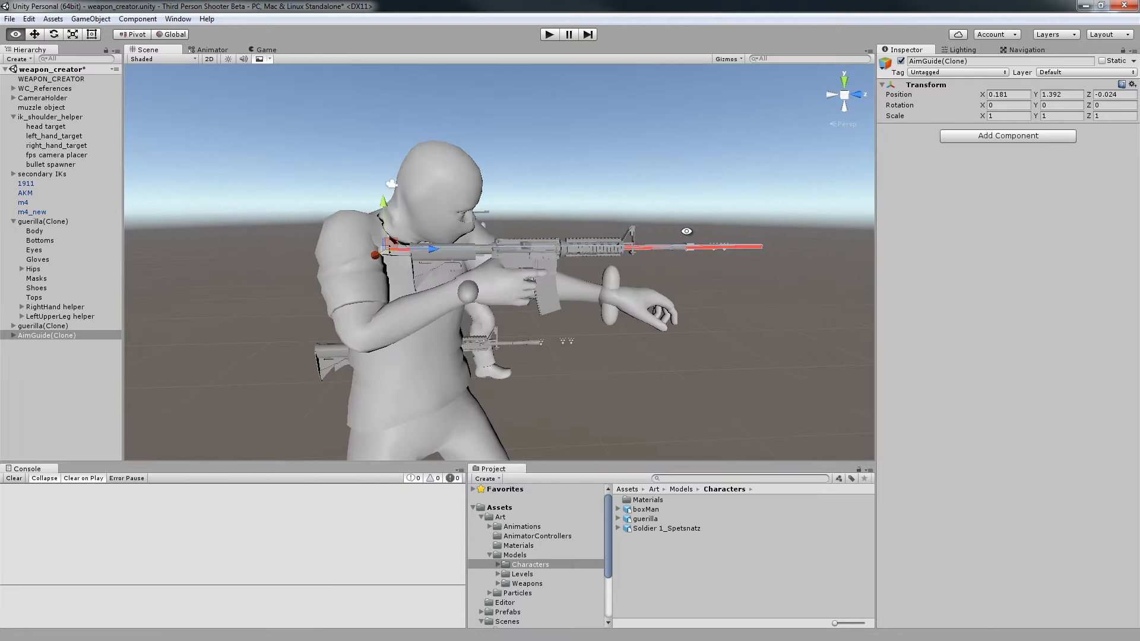
Place left_hand_target at X -0.123, Y -0.067, Z 0.507 and rotate it to X -7.971, Y 74.506, Z 183.904 so the hand supports the handguard.
left_click(609, 277)
key("e")
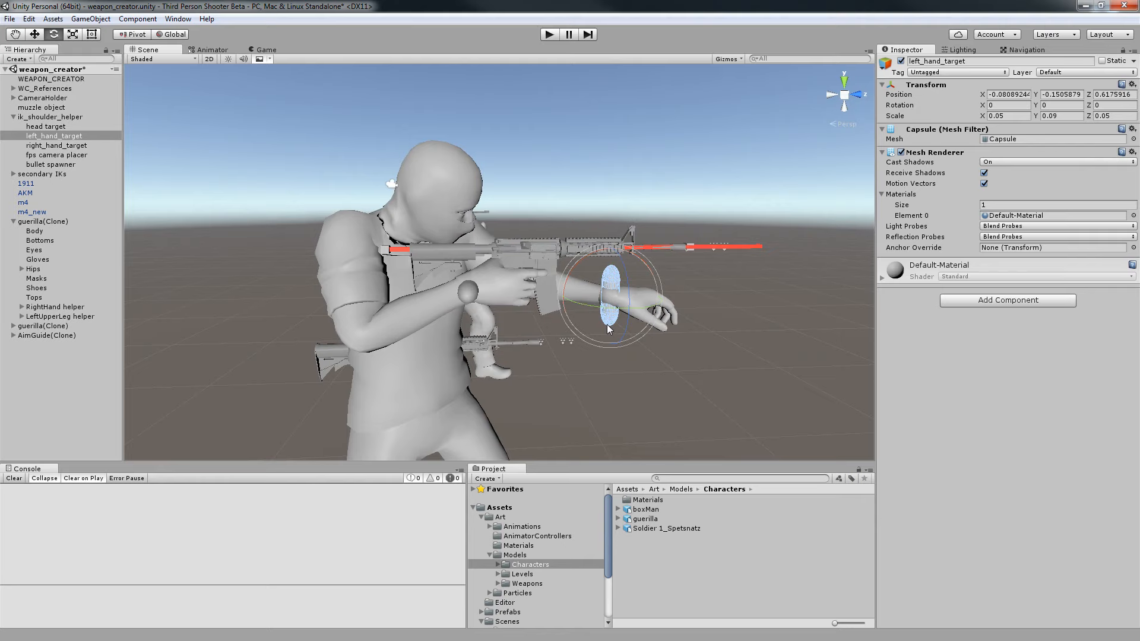
left_click_drag(606, 324, 384, 210)
key("w")
key("e")
key("w")
left_click_drag(385, 250, 574, 346, "alt")
left_click_drag(502, 183, 750, 253, "alt")
left_click_drag(563, 236, 570, 236)
left_click_drag(513, 296, 370, 241, "alt")
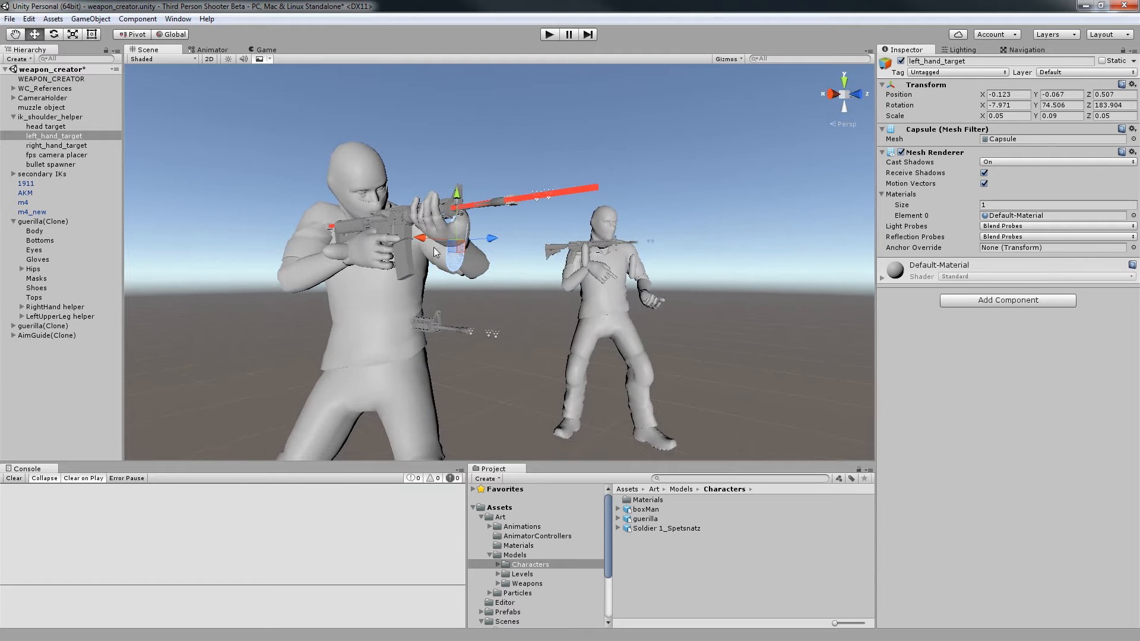
Reposition the holstered m4_pivot(Clone) under LeftUpperLeg helper so it rests outside the guerilla's left thigh.
left_click_drag(474, 257, 818, 266, "alt")
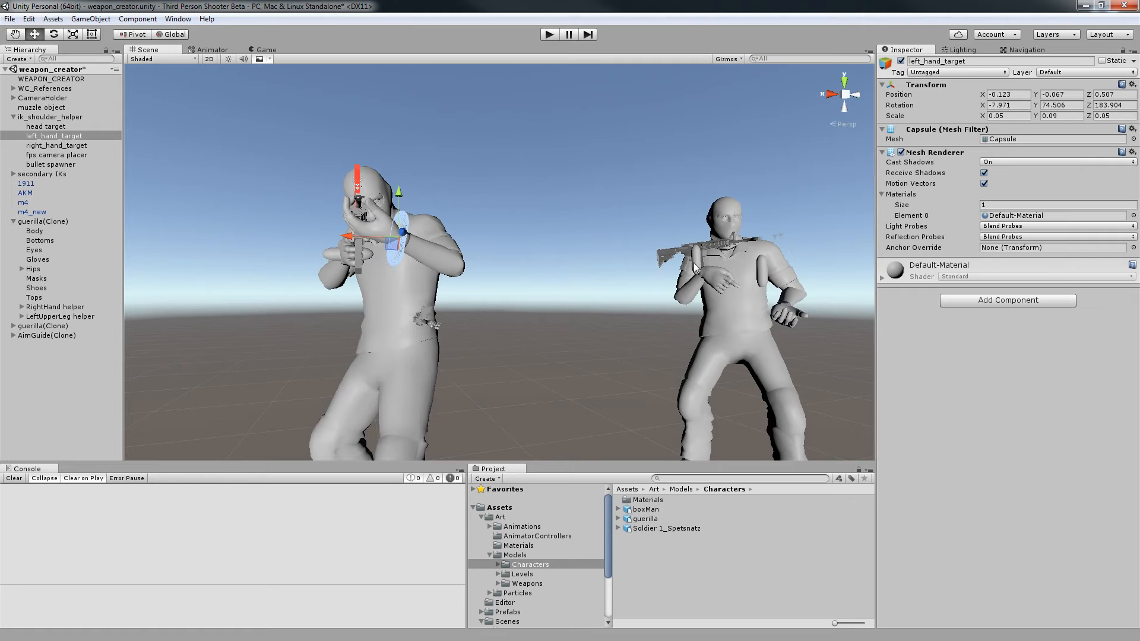
left_click_drag(696, 268, 646, 271, "alt")
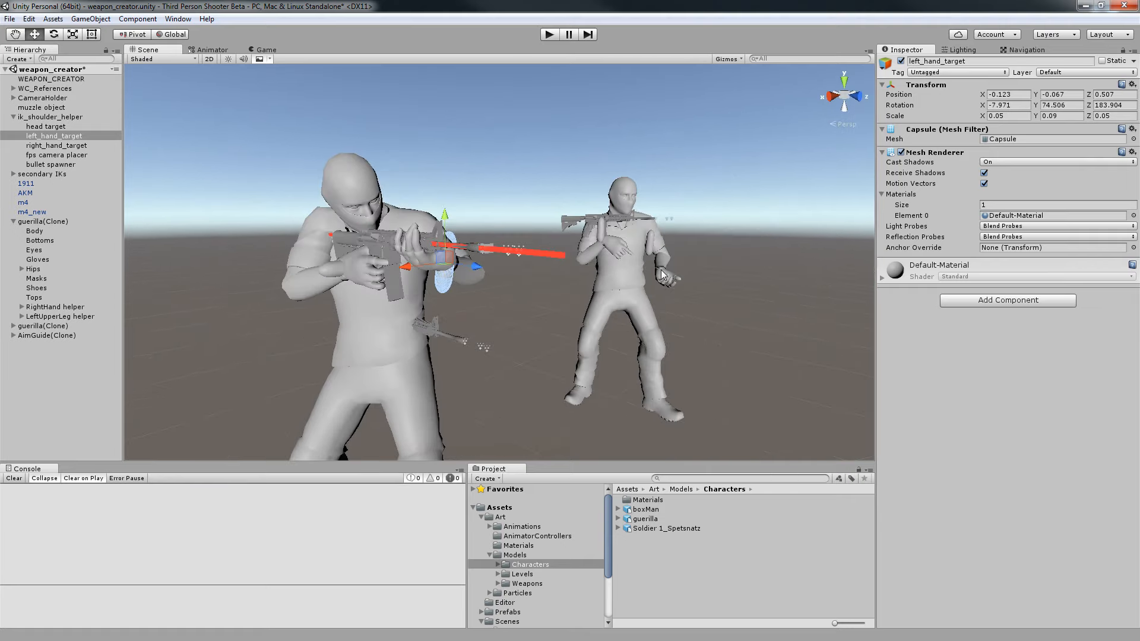
mouse_move(660, 313)
left_mouse_down("alt")
mouse_move(520, 296)
mouse_move(823, 291)
mouse_move(560, 318)
mouse_move(416, 314)
left_mouse_up("alt")
scroll(416, 315, "up", 3)
left_click(21, 317)
left_click(41, 326)
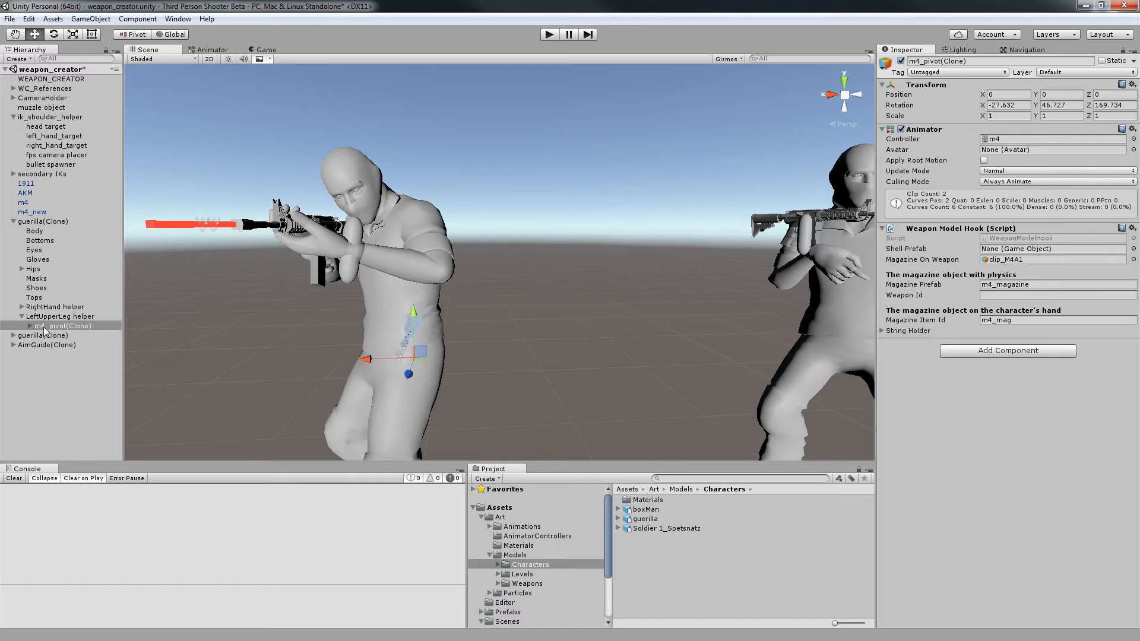
left_click_drag(367, 359, 751, 339)
key("e")
left_click_drag(427, 350, 261, 344, "alt")
key("w")
left_click_drag(471, 354, 461, 399)
left_click_drag(469, 397, 707, 324, "alt")
left_click_drag(410, 455, 398, 458)
left_click_drag(463, 430, 642, 447, "alt")
left_click_drag(535, 398, 499, 392)
left_click_drag(453, 343, 256, 399)
Rotate the holstered m4_pivot(Clone) to adjust how the rifle hangs beside the left leg.
key("e")
scroll(537, 380, "down", 10)
left_click_drag(486, 345, 907, 339)
left_click_drag(637, 341, 668, 344, "alt")
Scale m4_pivot(Clone) under RightHand helper uniformly to 1.044142 and move it to X 0.062, Y 0.26, Z 0.003.
left_click(558, 203)
left_click_drag(580, 227, 528, 235, "alt")
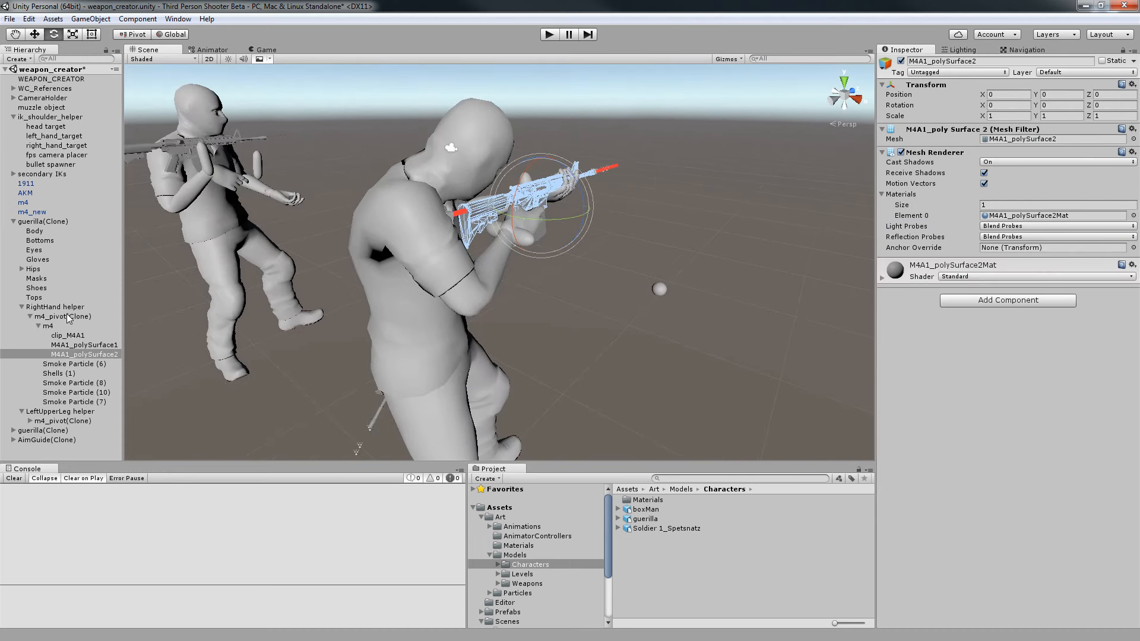
left_click(529, 233)
key("r")
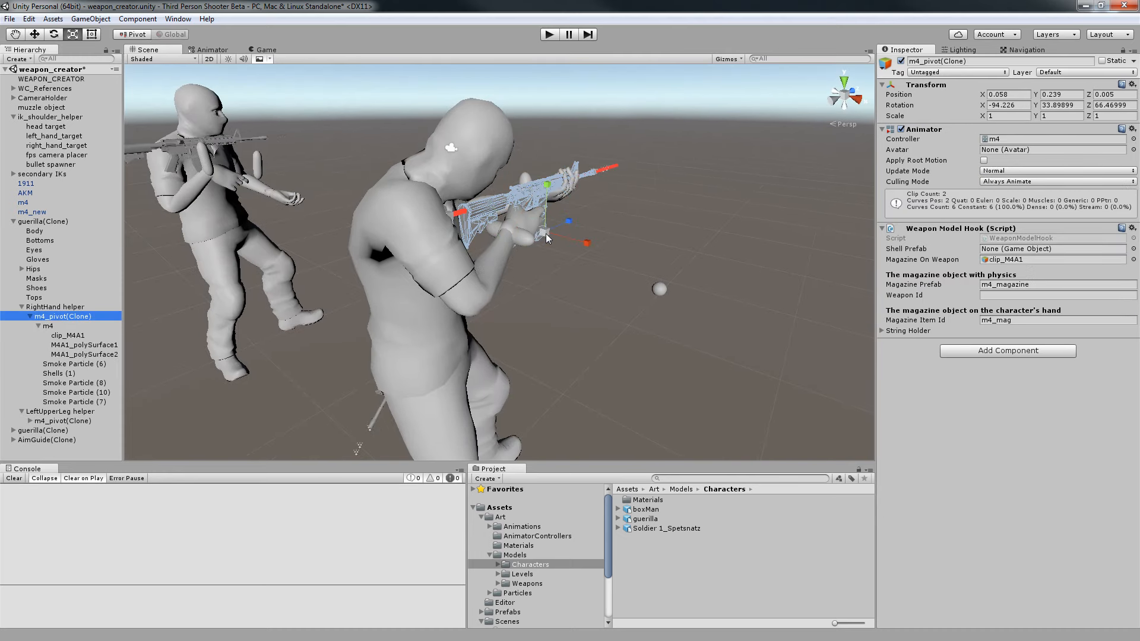
left_click_drag(544, 232, 574, 223)
left_click_drag(574, 223, 686, 266, "alt")
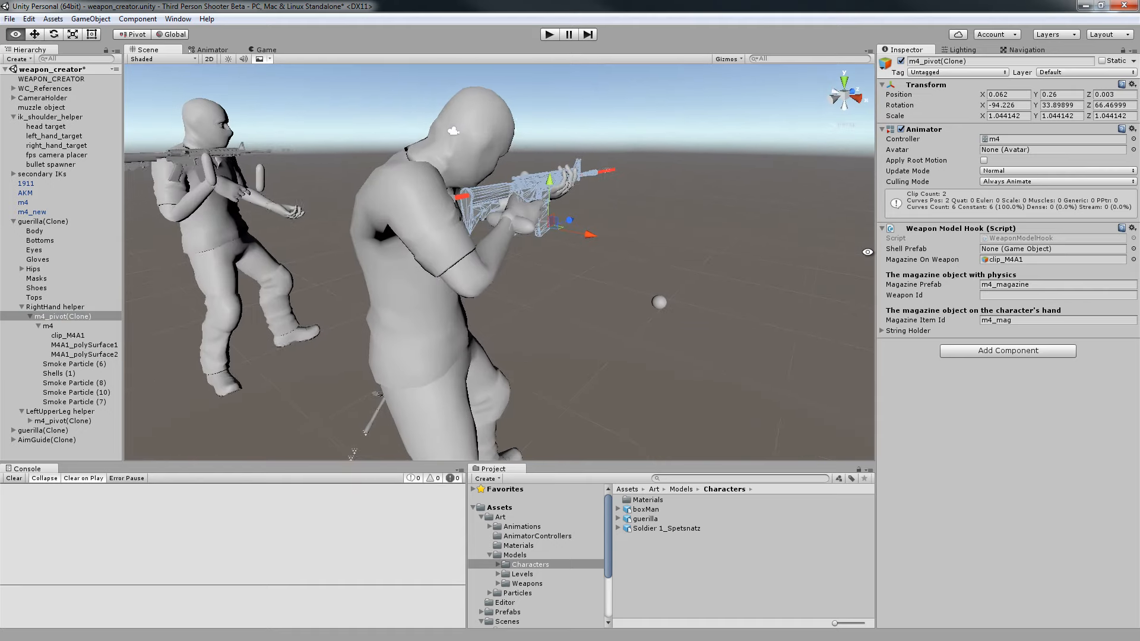
Collapse RightHand helper and select WEAPON_CREATOR to review its Weapon Creator and Weapon Instance settings alongside the finished pose.
left_click(621, 283)
left_click(22, 307)
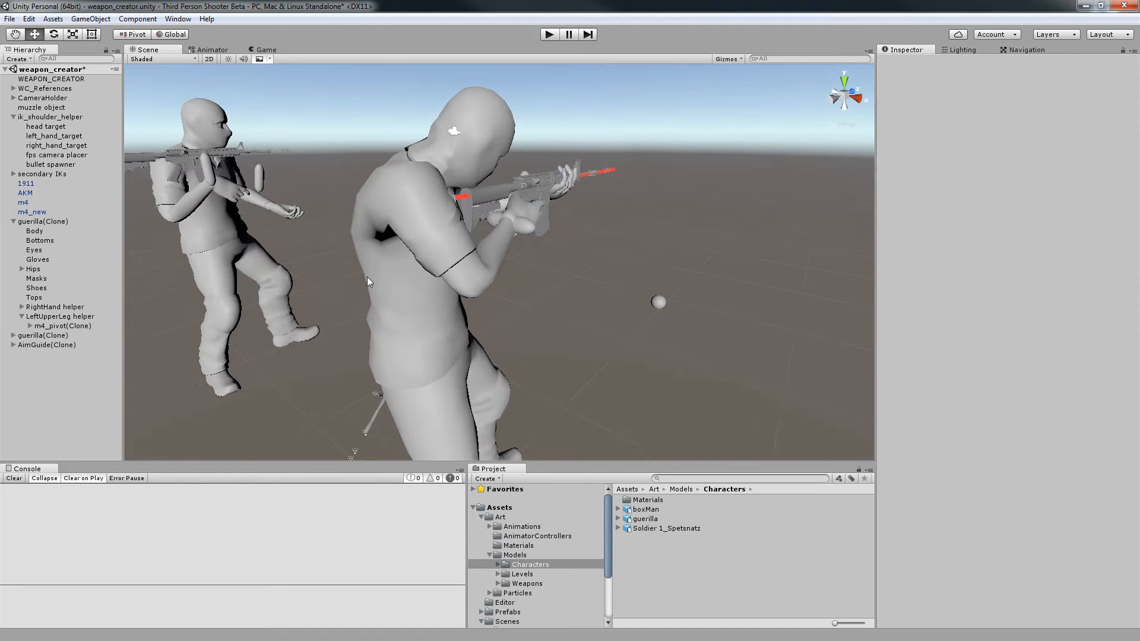
left_click_drag(255, 291, 372, 282, "alt")
left_click_drag(501, 285, 459, 165, "alt")
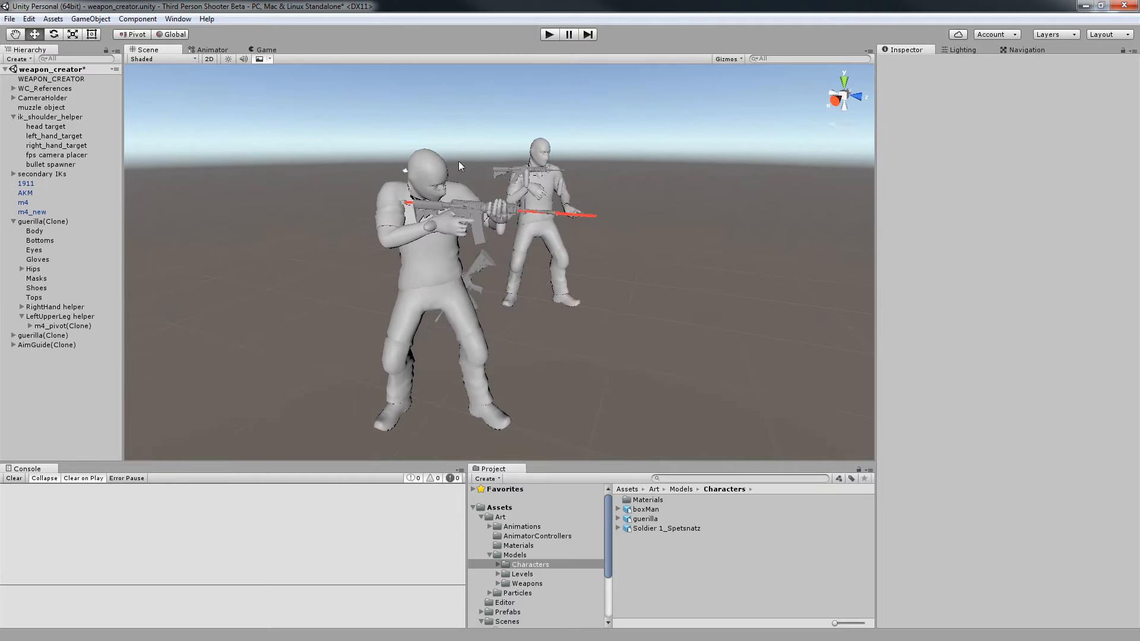
left_click_drag(426, 265, 99, 176, "alt")
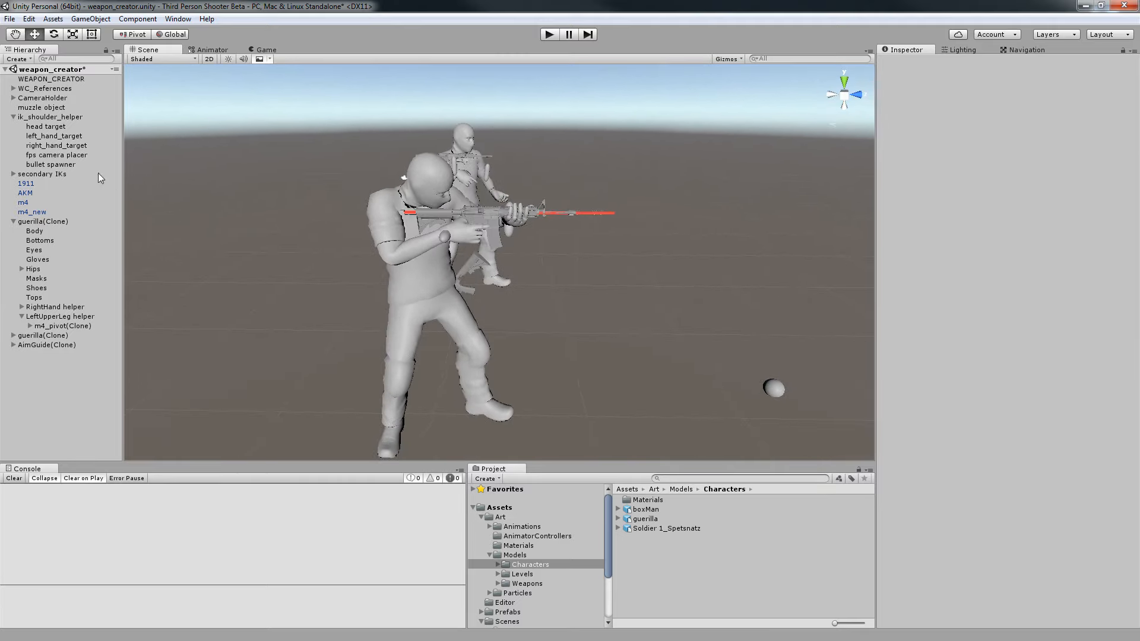
left_click(66, 81)
left_click_drag(373, 209, 459, 197, "alt")
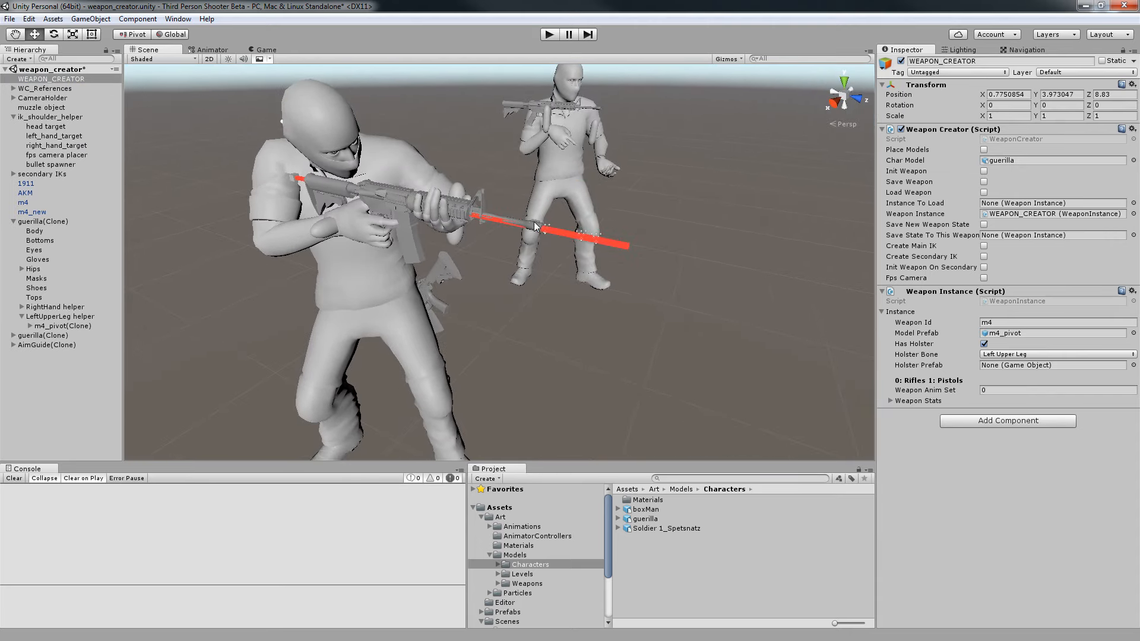
left_click_drag(536, 226, 409, 231, "alt")
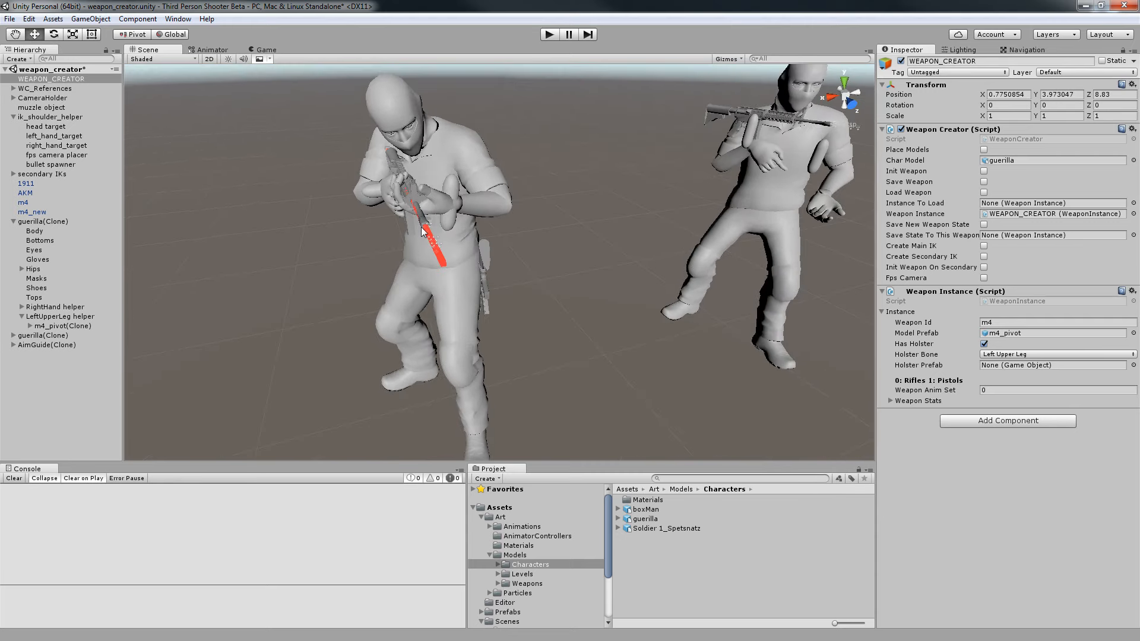
Move the bullet spawner to X -0.002, Y 0, Z 0.84 at the m4's muzzle and collapse ik_shoulder_helper.
left_click(436, 229)
left_click(430, 225)
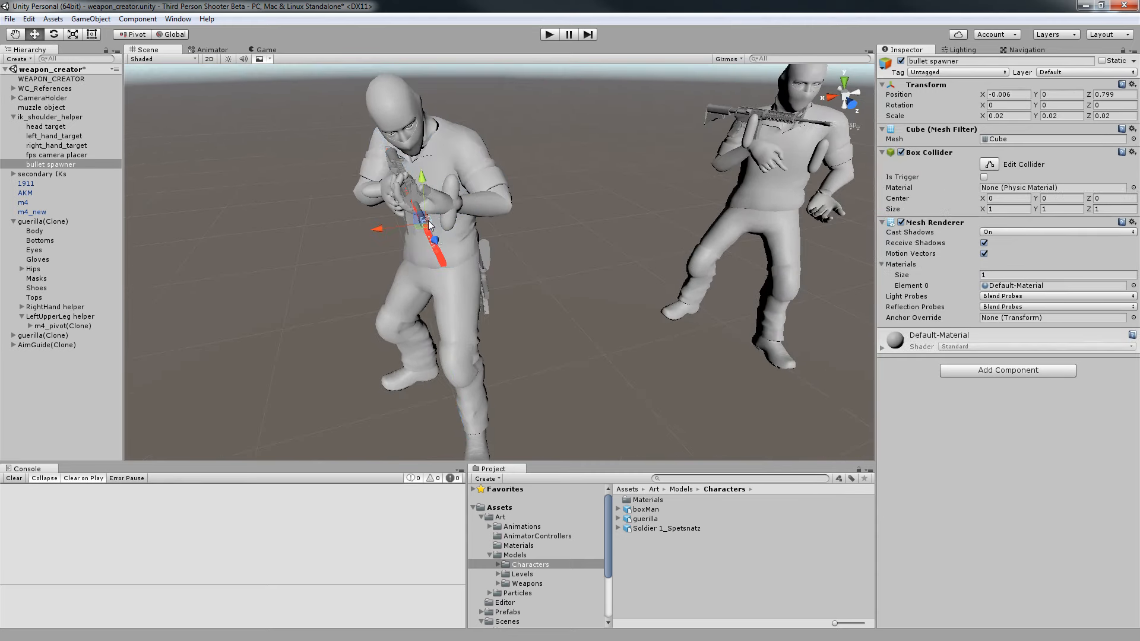
left_click_drag(400, 226, 405, 192)
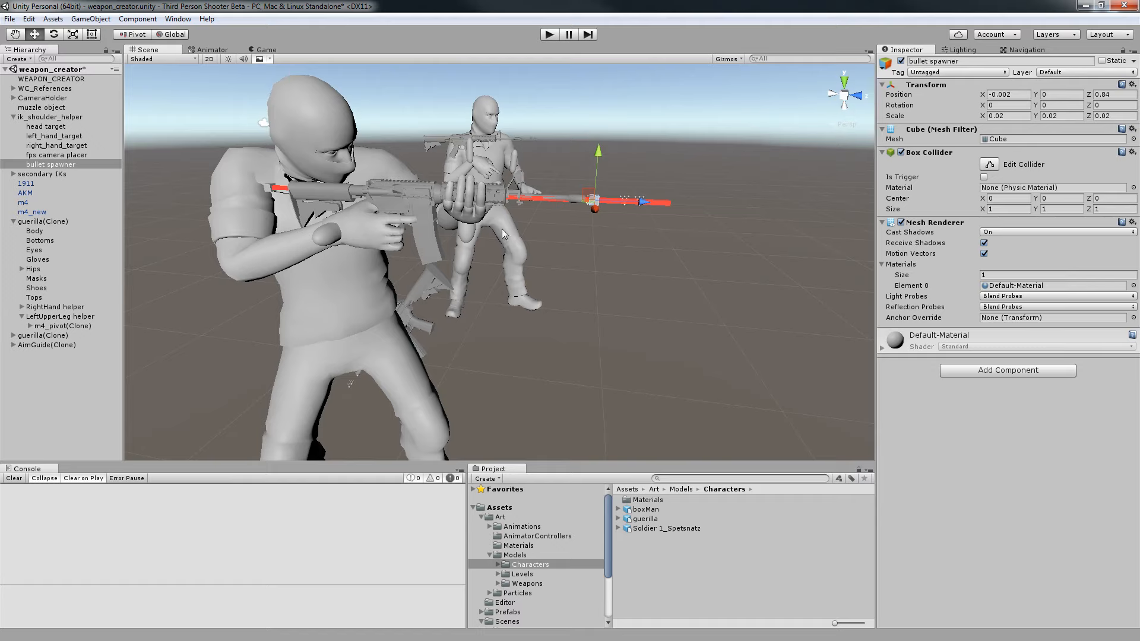
left_click_drag(628, 205, 535, 196, "alt")
left_click(13, 117)
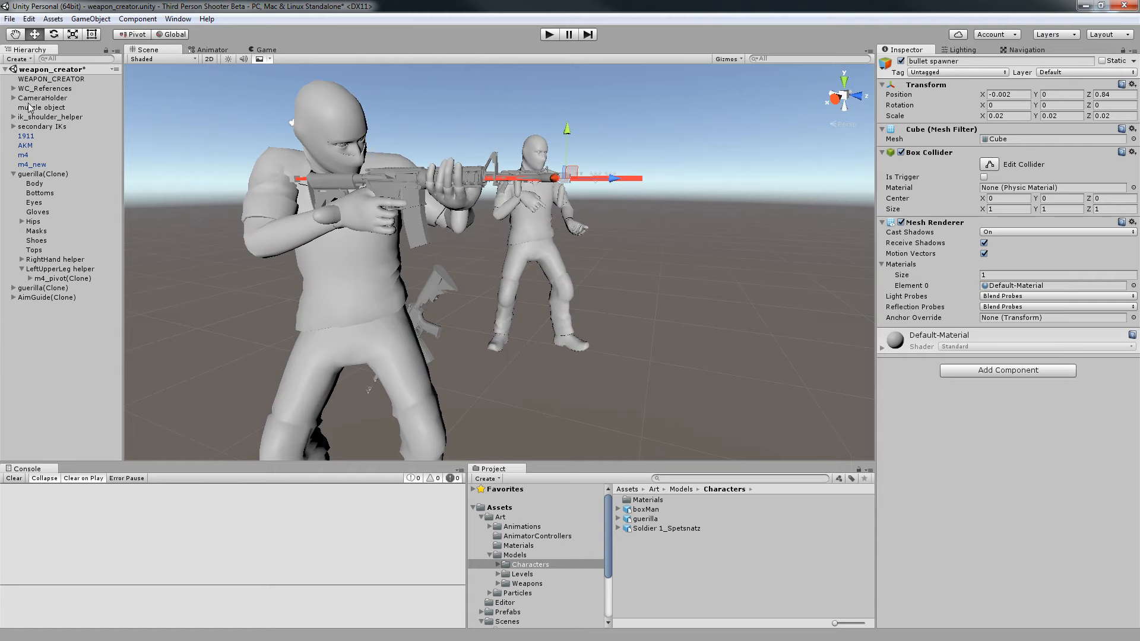
Trigger Fps Camera on WEAPON_CREATOR and check the first-person view in game.
left_click(52, 80)
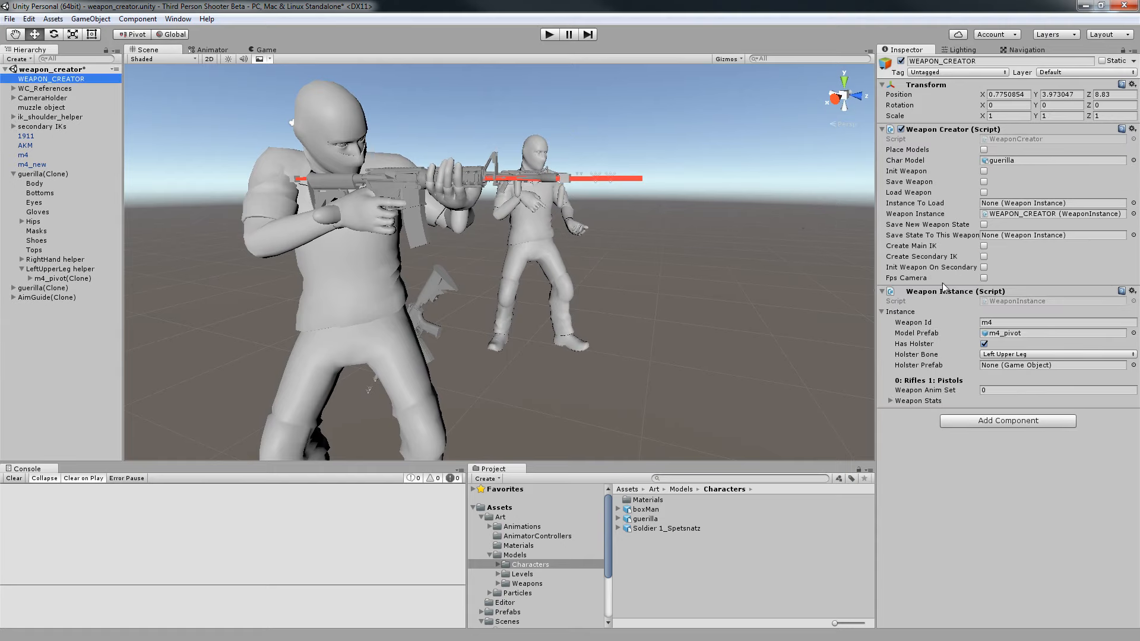
left_click(985, 278)
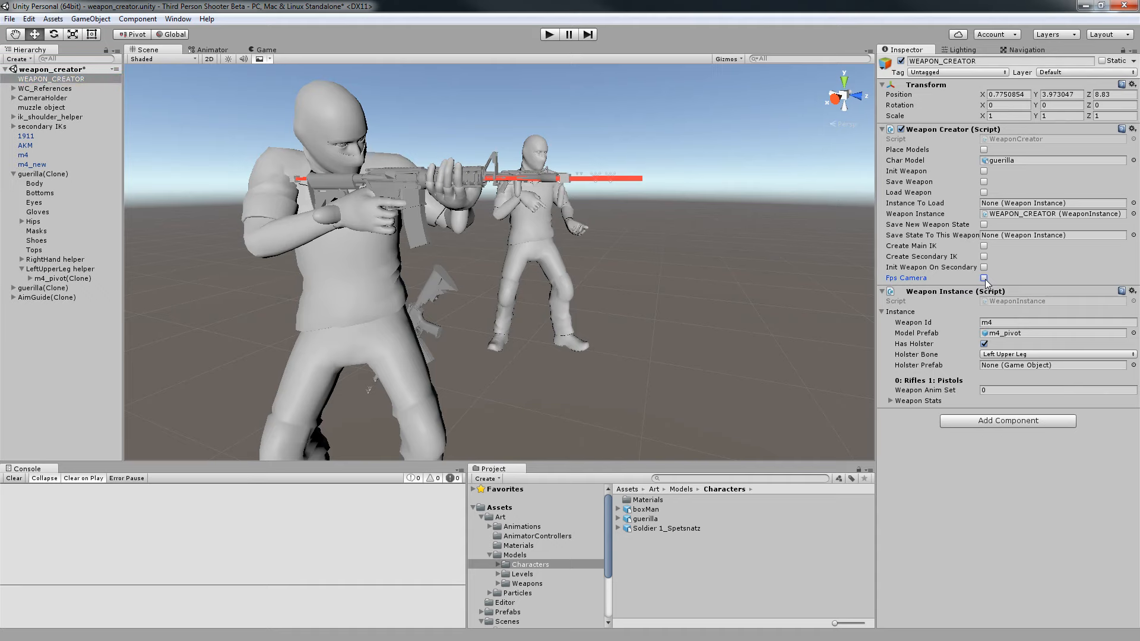
left_click_drag(465, 209, 597, 226, "alt")
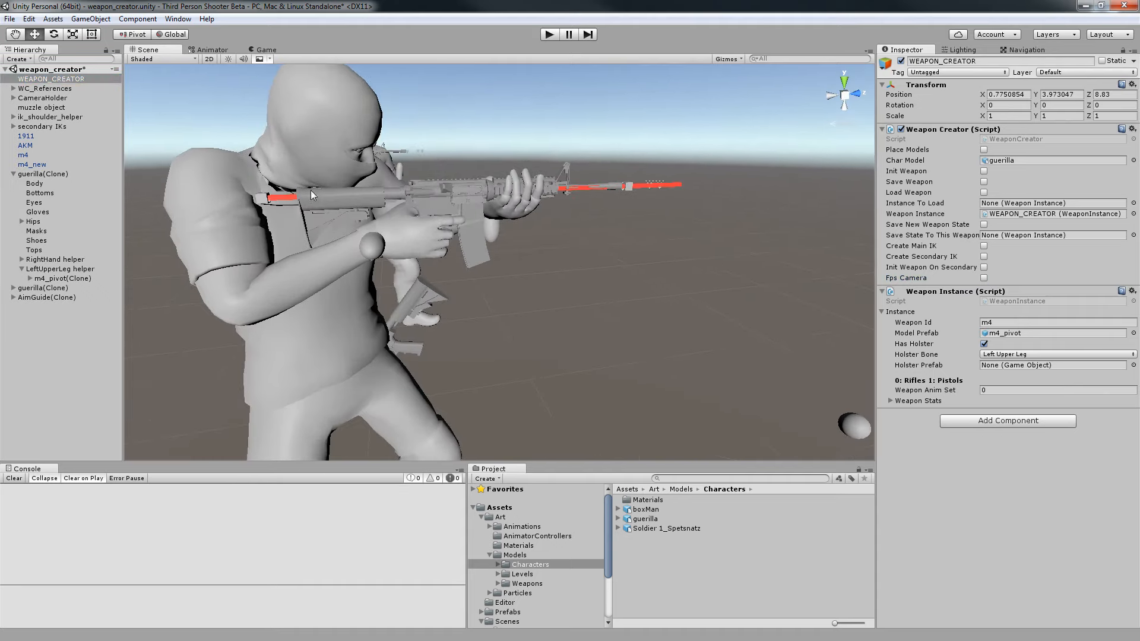
left_click(266, 50)
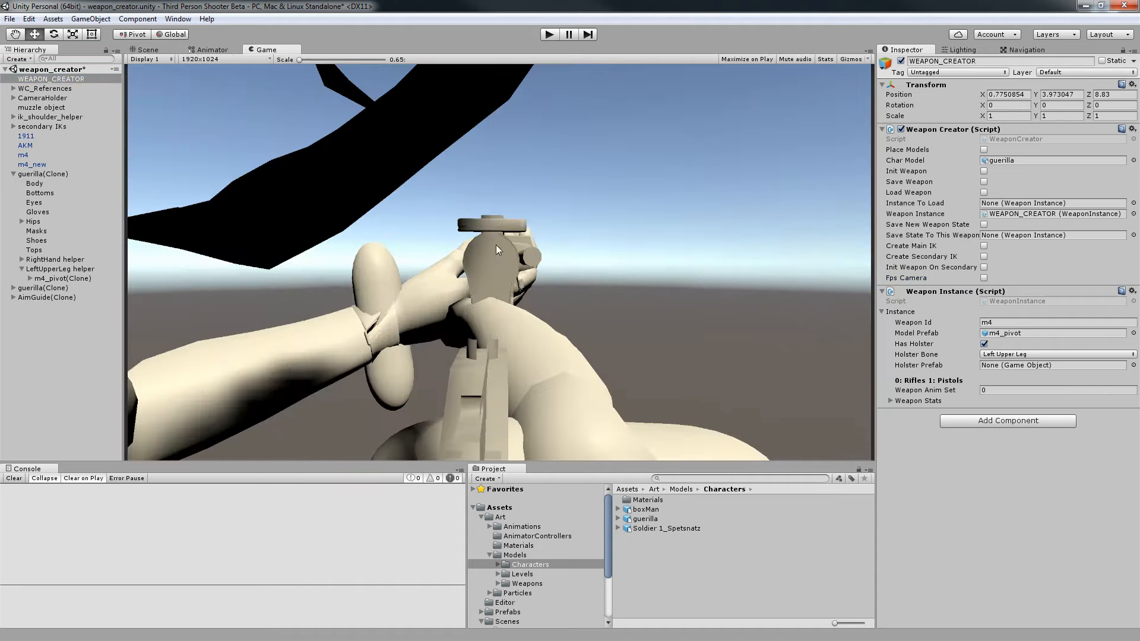
left_click(139, 50)
Move the fps camera placer under ik_shoulder_helper up and forward to X 0, Y 0.0583, Z 0.0596.
left_click_drag(201, 204, 262, 208, "alt")
left_click(262, 207)
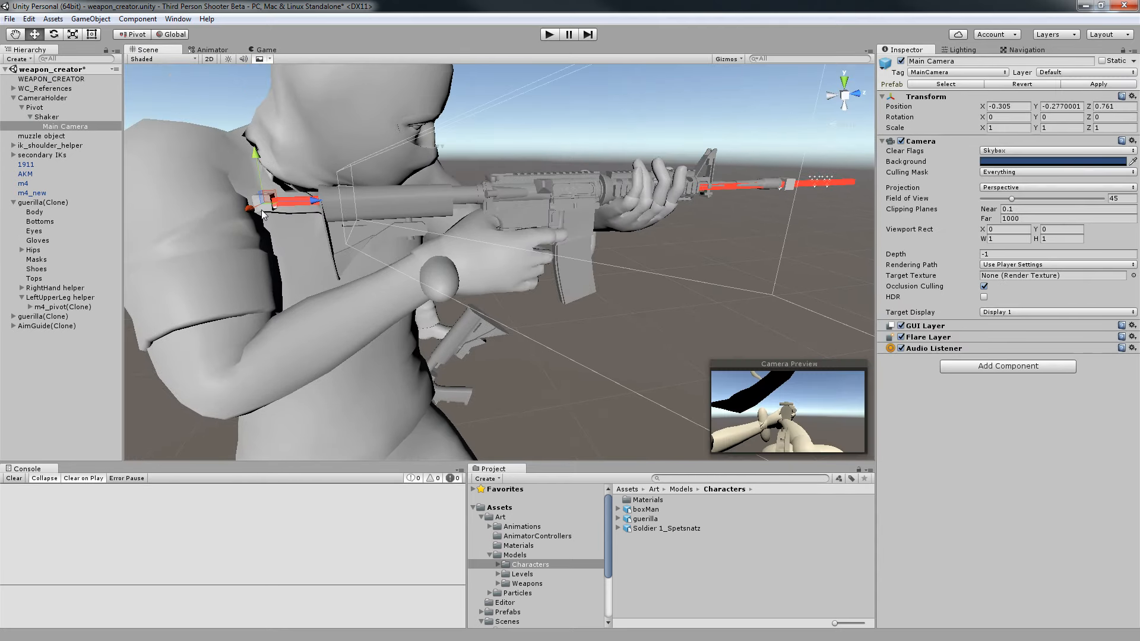
left_click(262, 206)
left_click(259, 203)
left_click(13, 98)
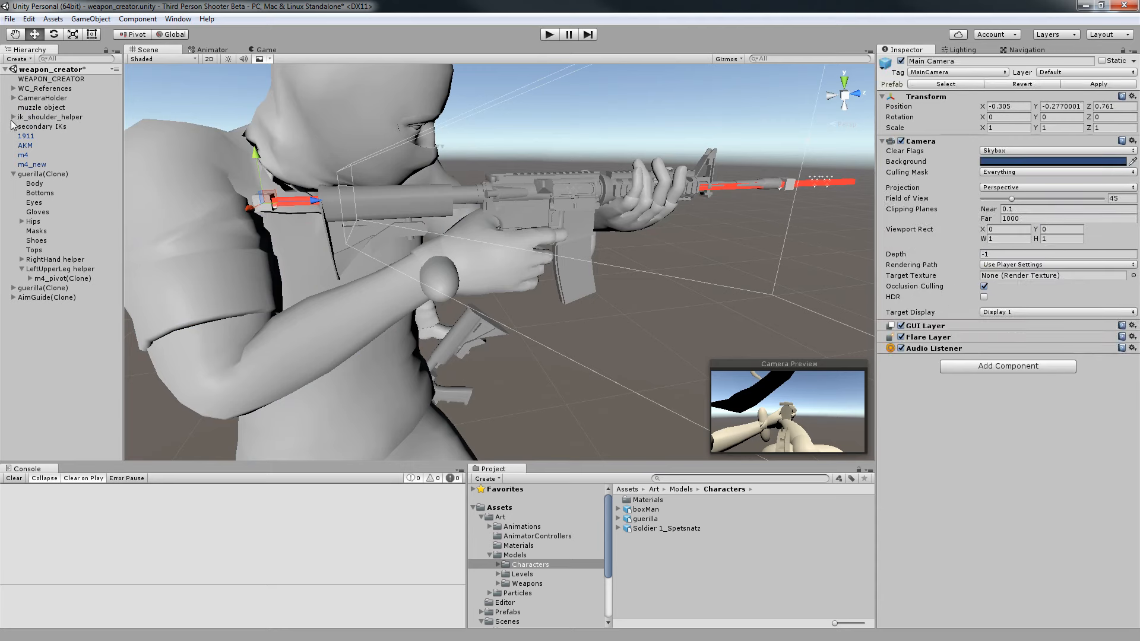
left_click(11, 118)
left_click(13, 117)
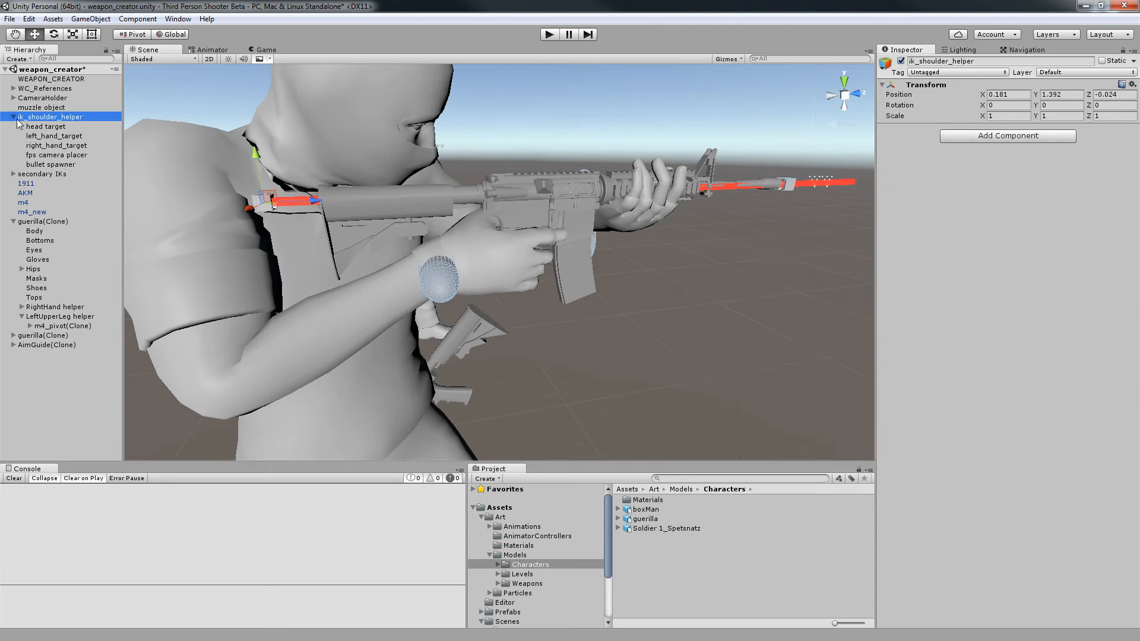
left_click(56, 155)
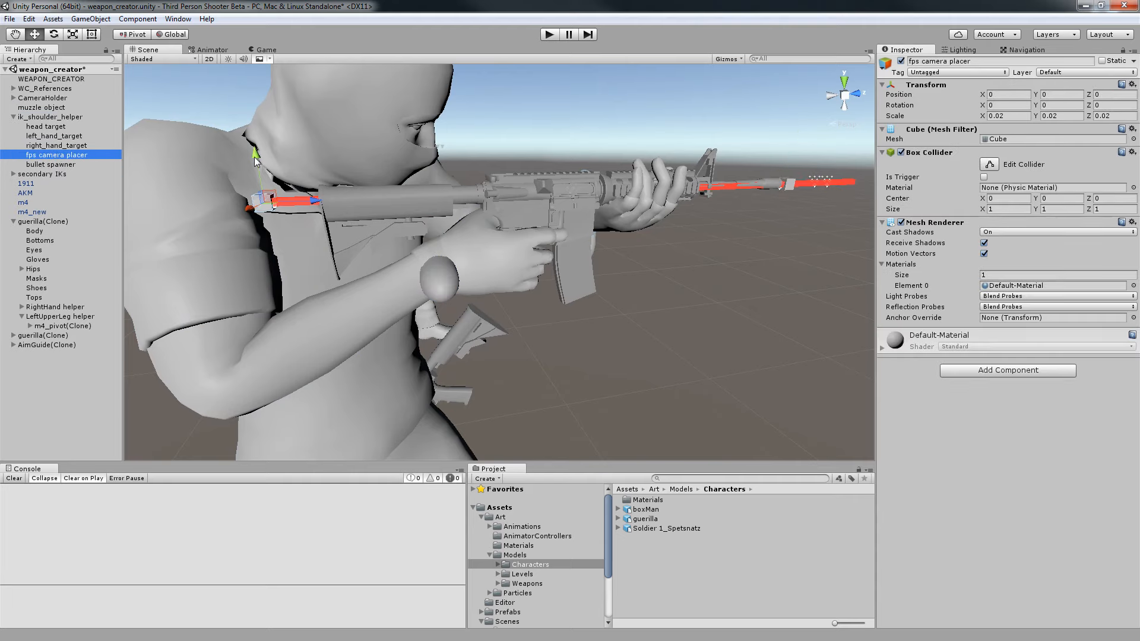
left_click_drag(257, 129, 260, 114)
left_click_drag(307, 147, 471, 163)
left_click_drag(474, 94, 476, 108)
left_click_drag(518, 166, 415, 168)
left_click_drag(299, 103, 300, 101)
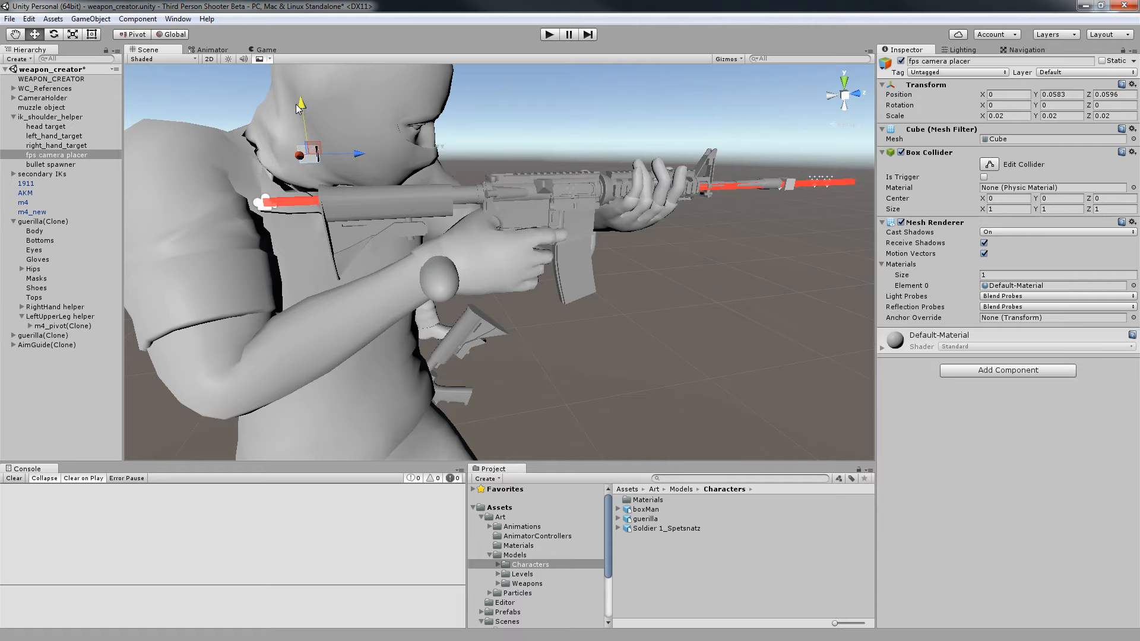
Trigger Fps Camera on WEAPON_CREATOR again to apply the moved placer, and check the resulting first-person view.
left_click(265, 50)
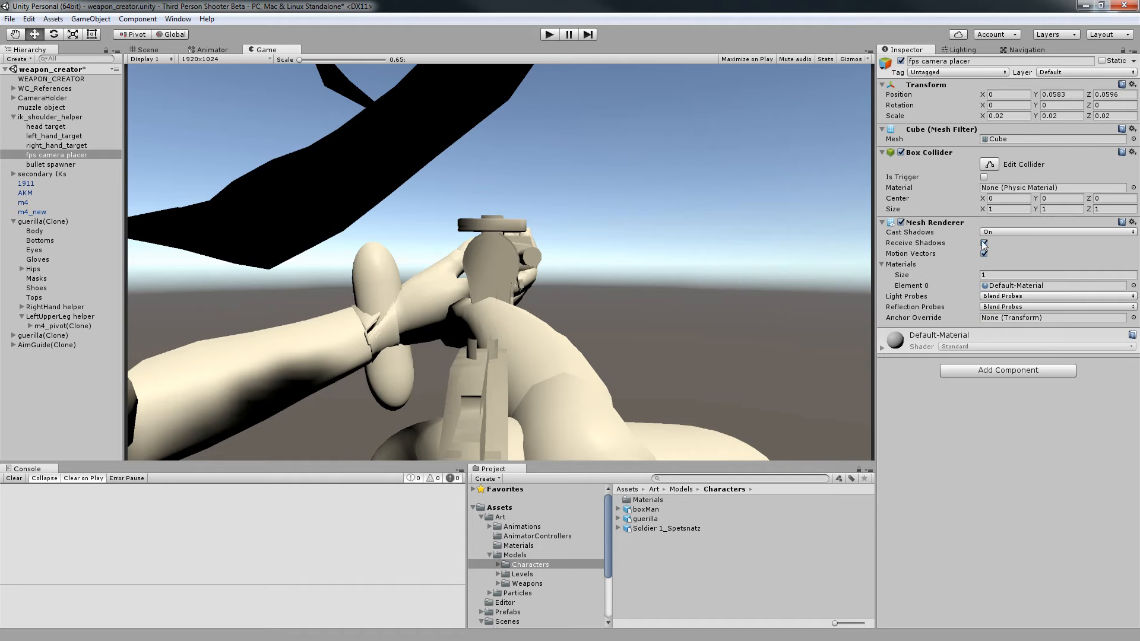
left_click(52, 79)
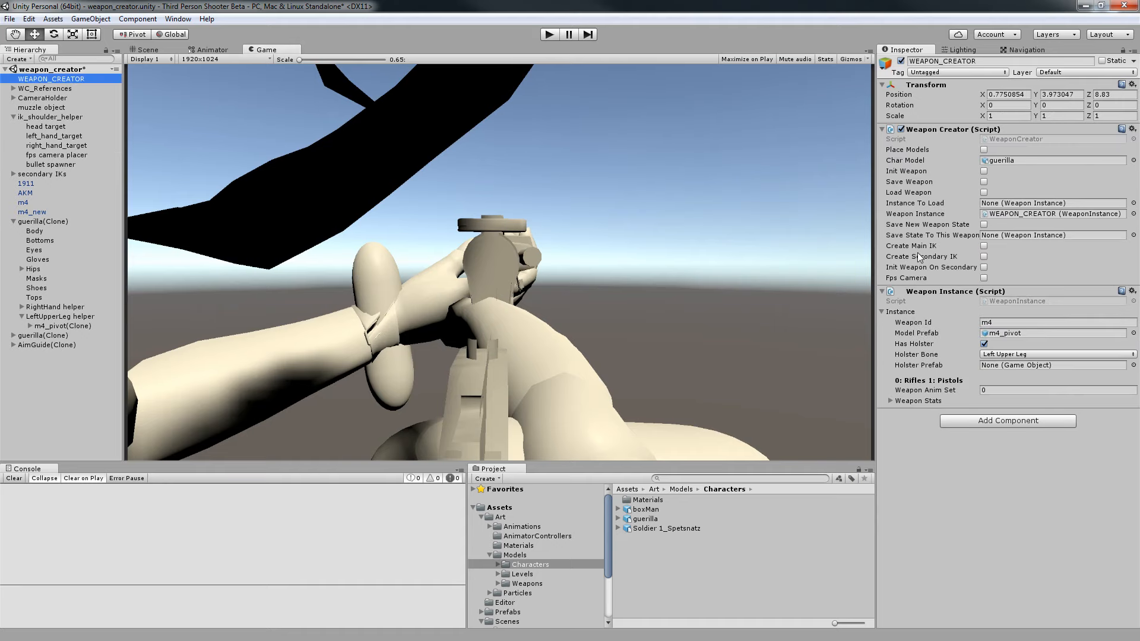
left_click(984, 278)
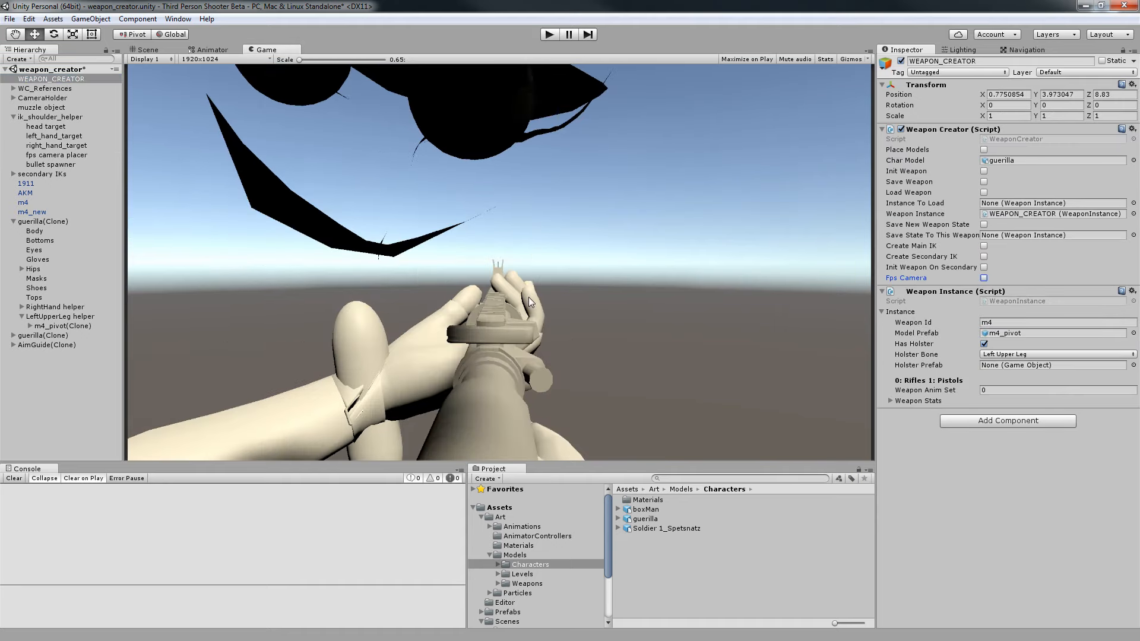
left_click(149, 51)
left_click_drag(389, 233, 242, 149, "alt")
left_click(267, 51)
left_click(157, 48)
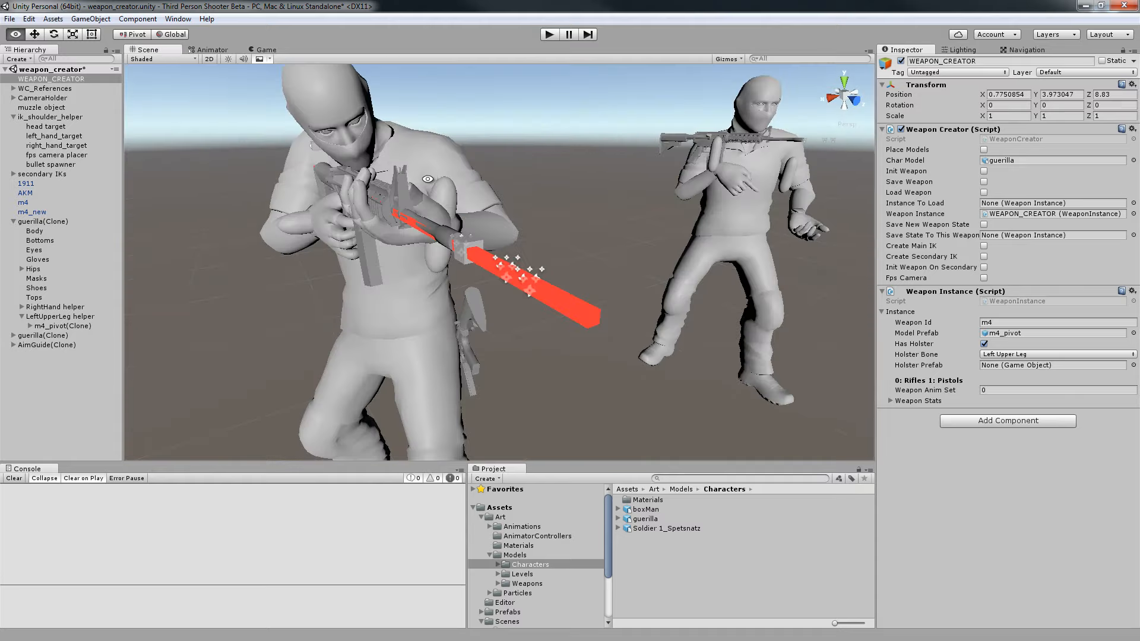
Move Main Camera to X -0.3159, Y -0.2147, Z 0.8277 and preview its first-person view in game.
left_click_drag(421, 176, 271, 157, "alt")
left_click(263, 158)
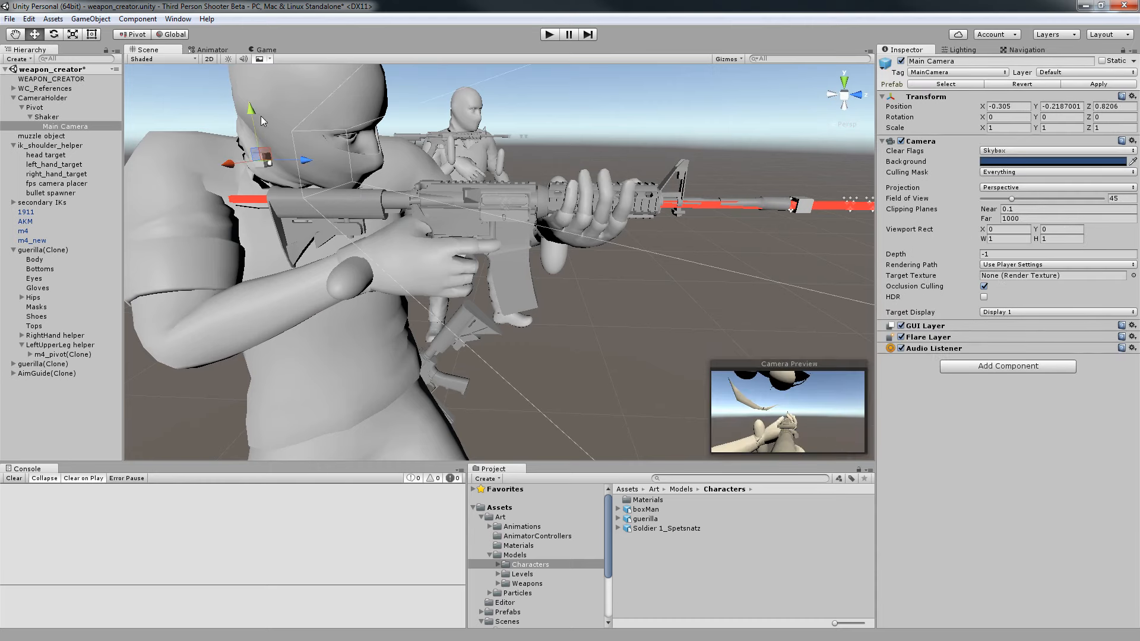
left_click_drag(252, 129, 253, 120)
left_click_drag(309, 172, 316, 172)
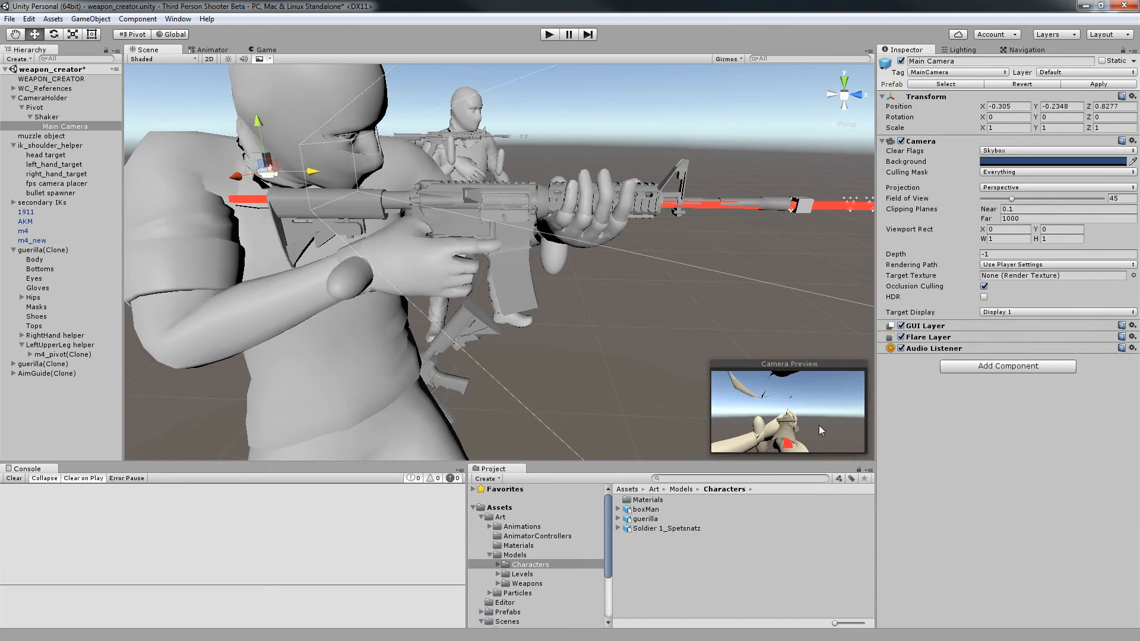
left_click_drag(238, 181, 241, 181)
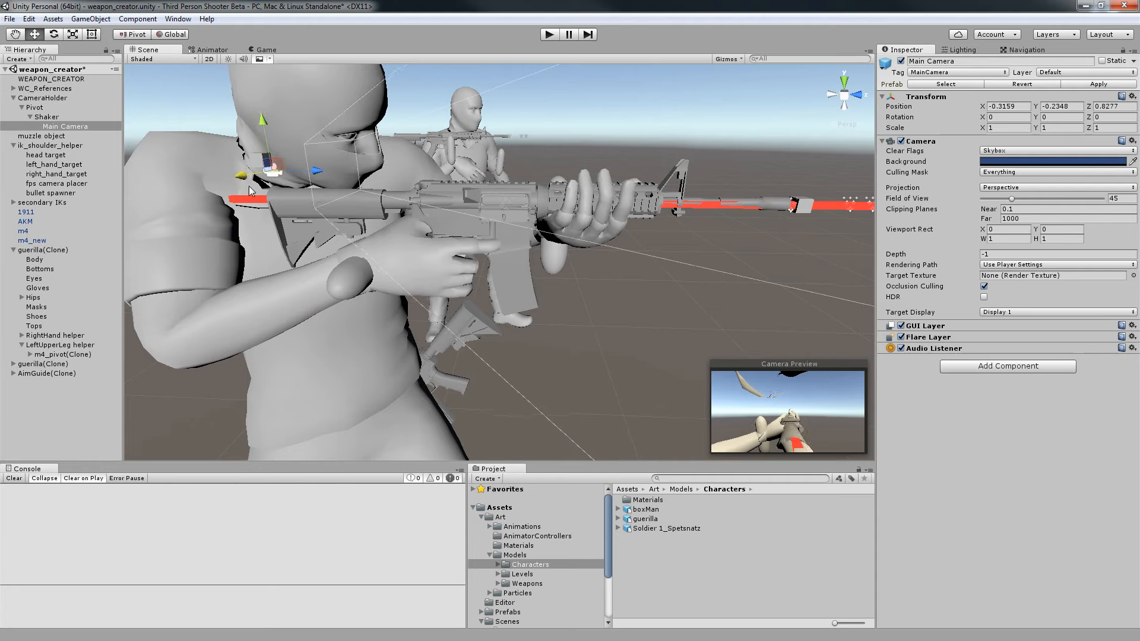
left_click(264, 51)
left_click(152, 49)
left_click_drag(262, 122, 263, 108)
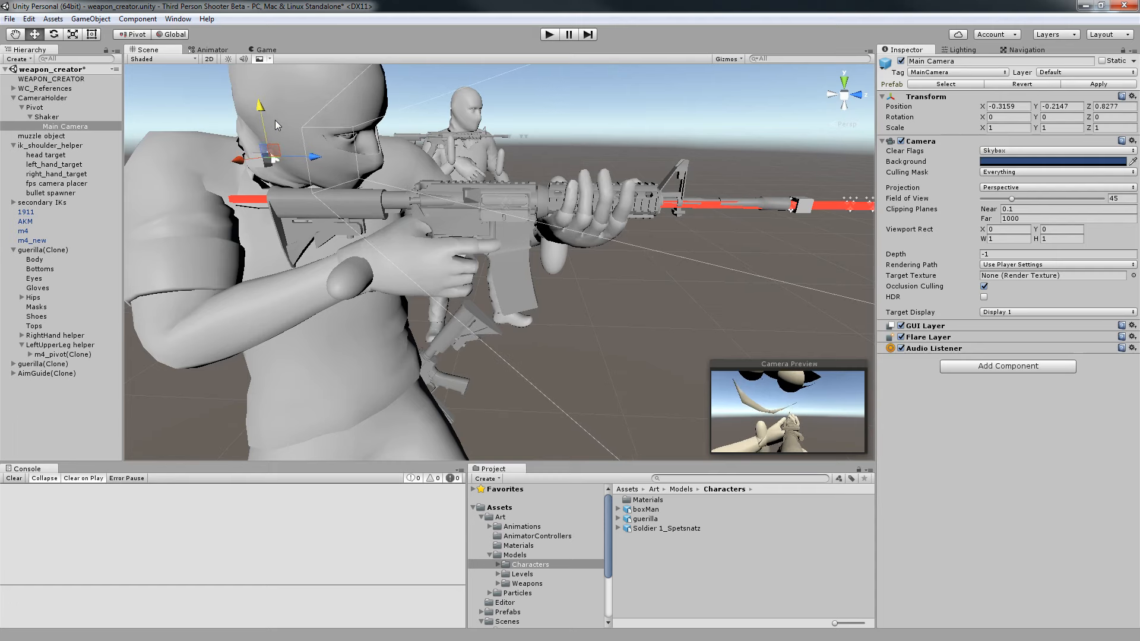
scroll(567, 179, "down", 6)
scroll(568, 180, "up", 2)
middle_click_drag(550, 166, 509, 100)
middle_click_drag(668, 147, 662, 145)
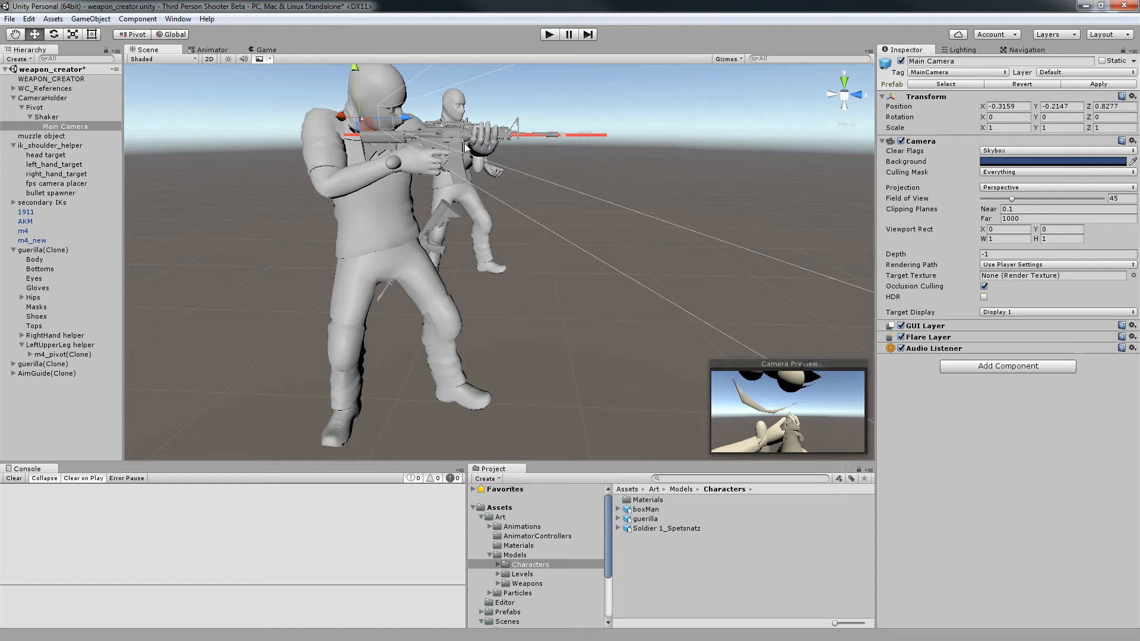
left_click(265, 50)
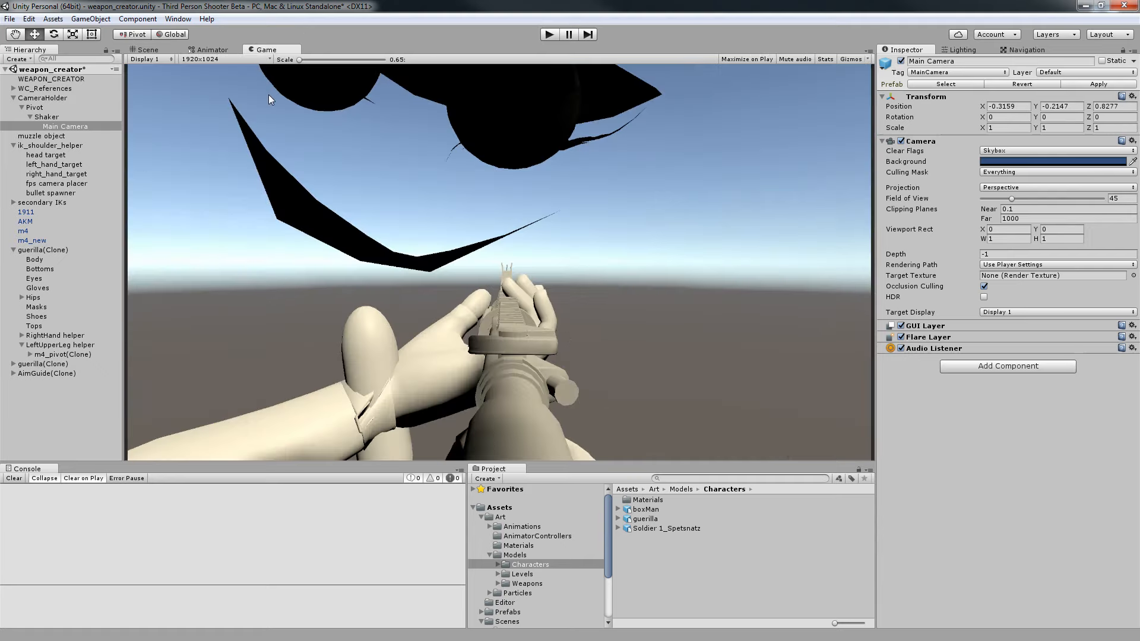
Deactivate the aiming guerilla's Masks and Body objects and check the first-person view without them.
left_click(148, 52)
left_click(383, 90)
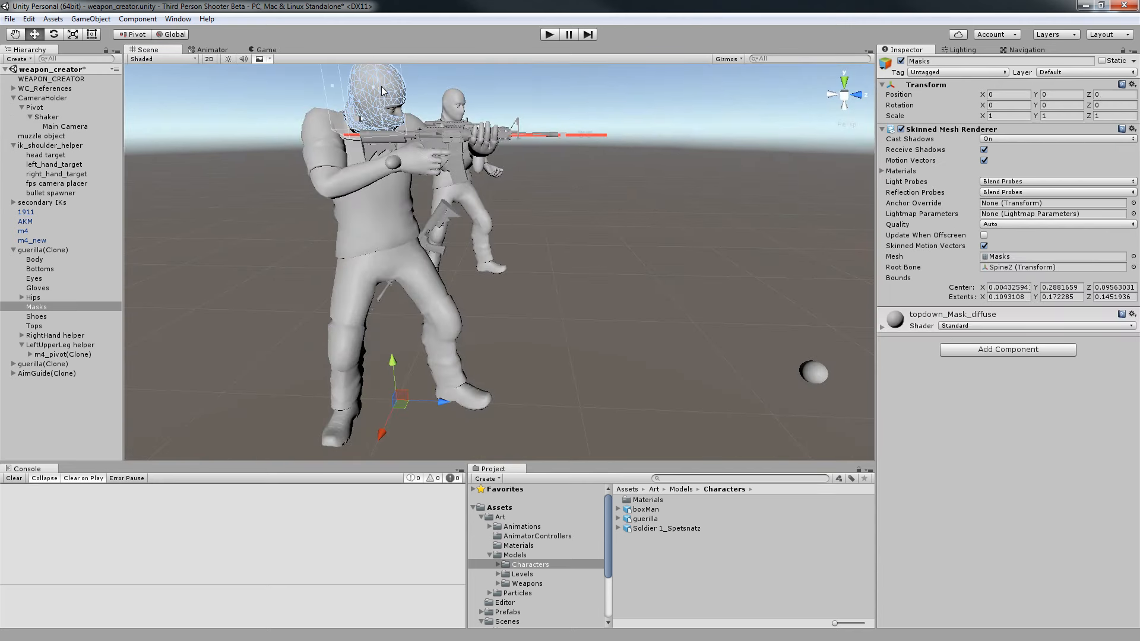
left_click(901, 61)
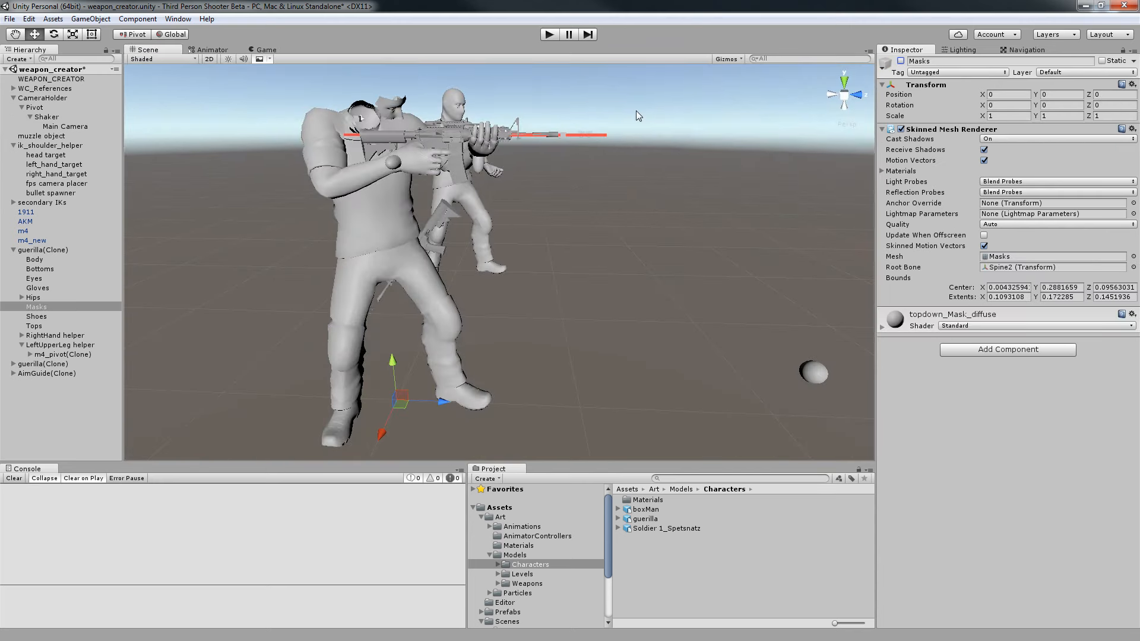
left_click(394, 110)
left_click(902, 61)
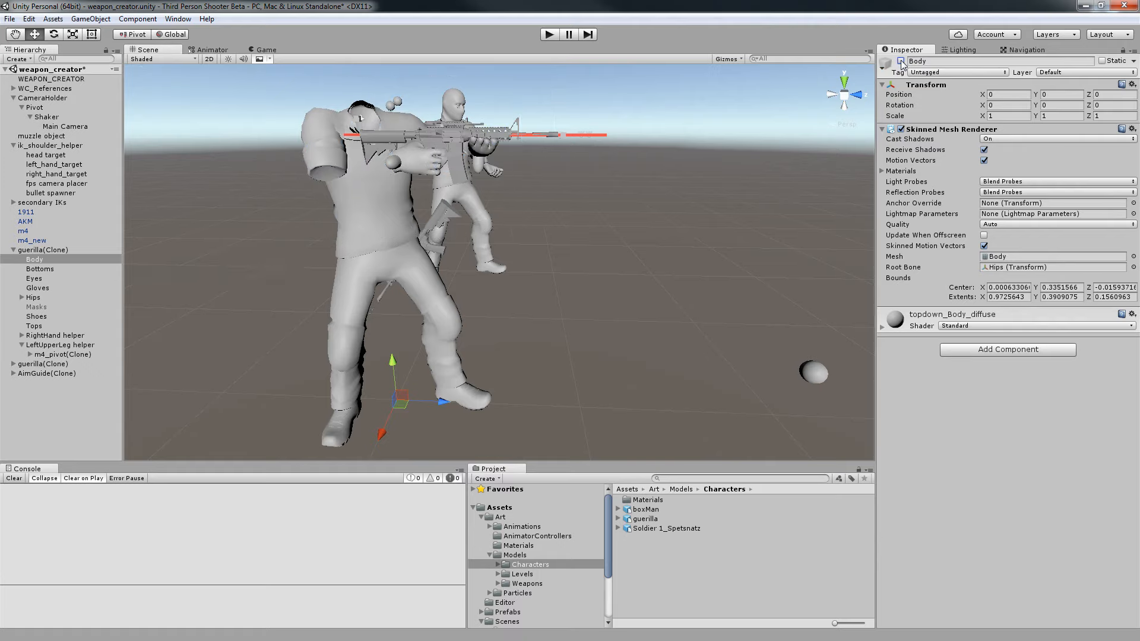
left_click(263, 50)
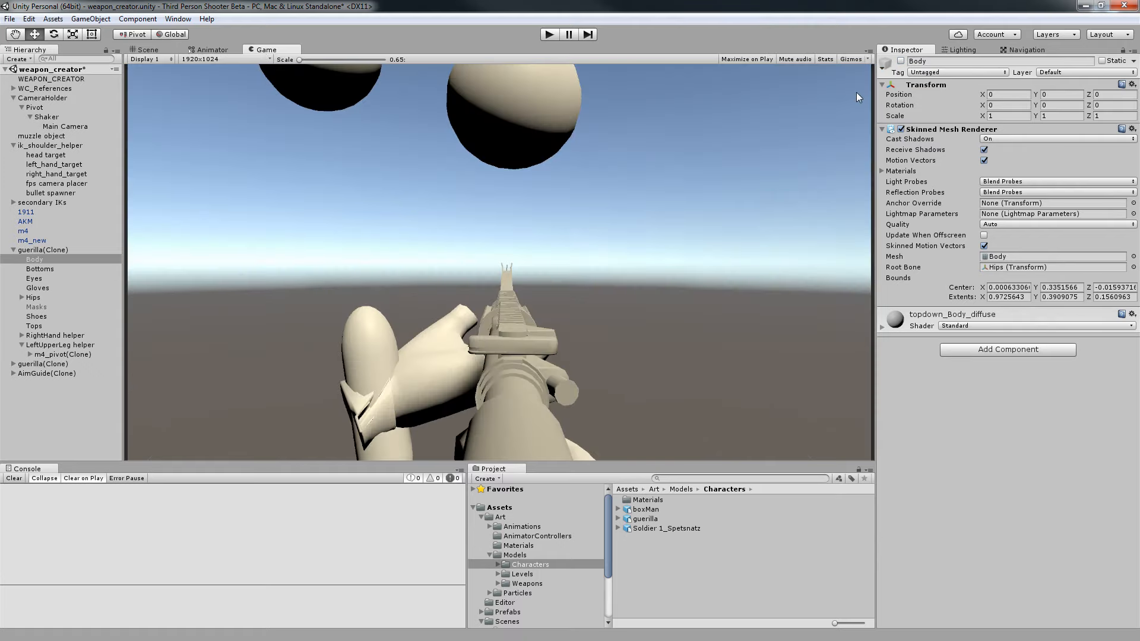
Reactivate the aiming guerilla's Body and Masks objects.
left_click(901, 61)
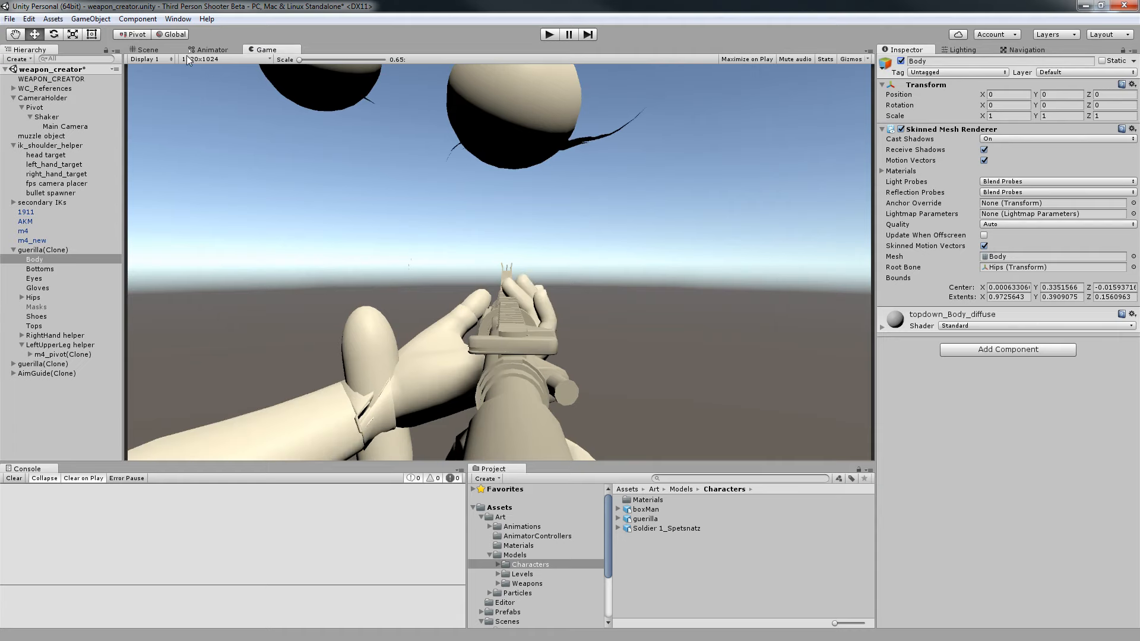
left_click(150, 47)
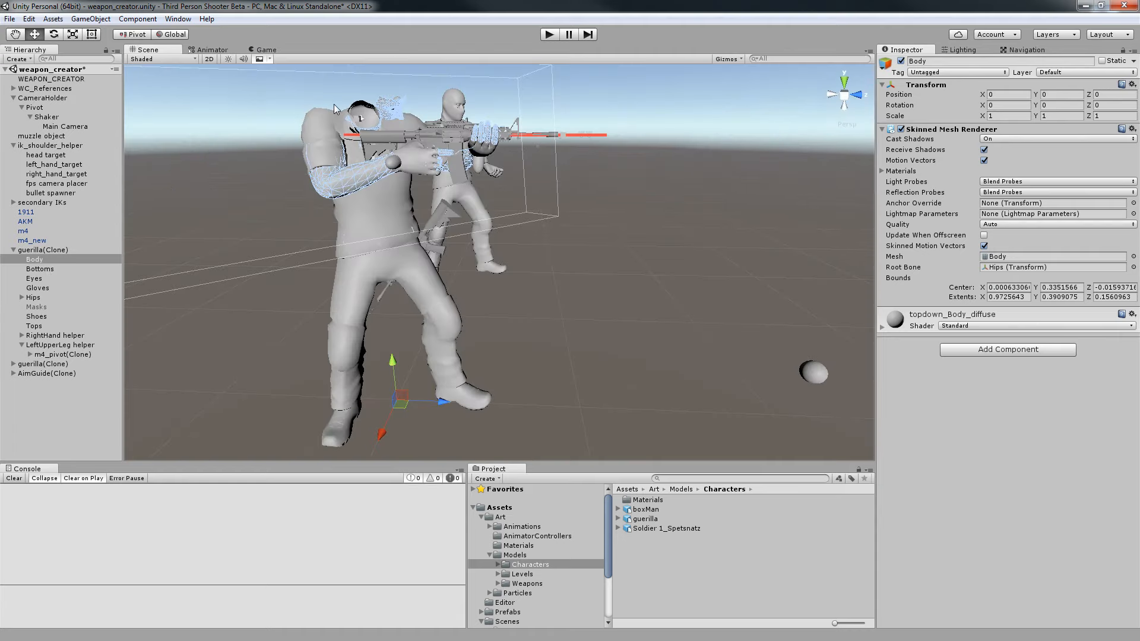
left_click(36, 308)
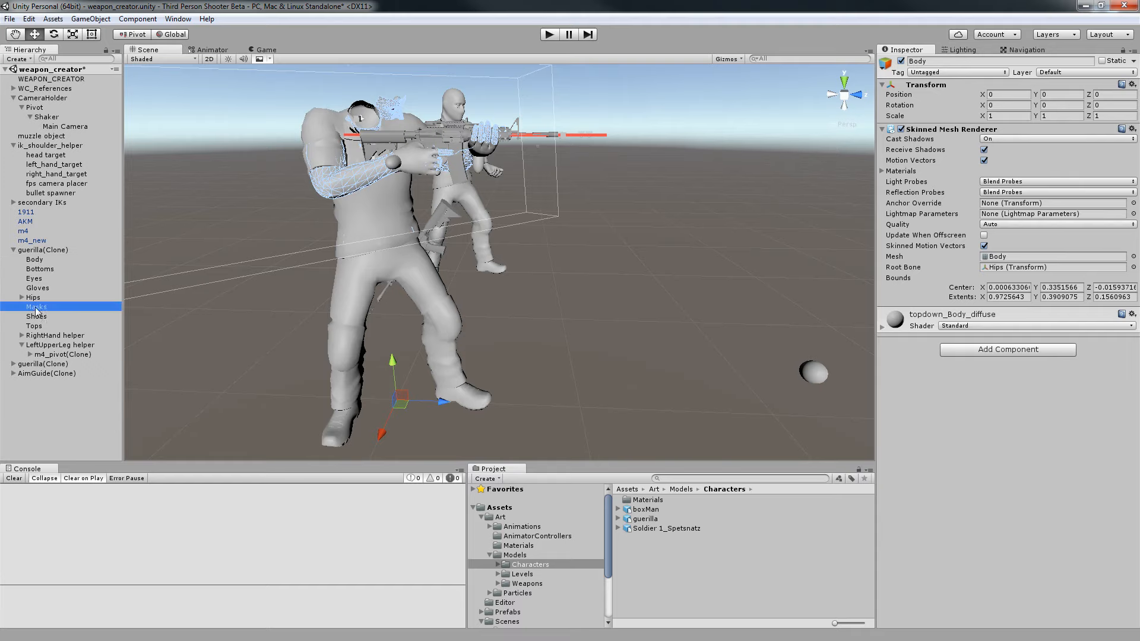
left_click(901, 61)
left_click(901, 61)
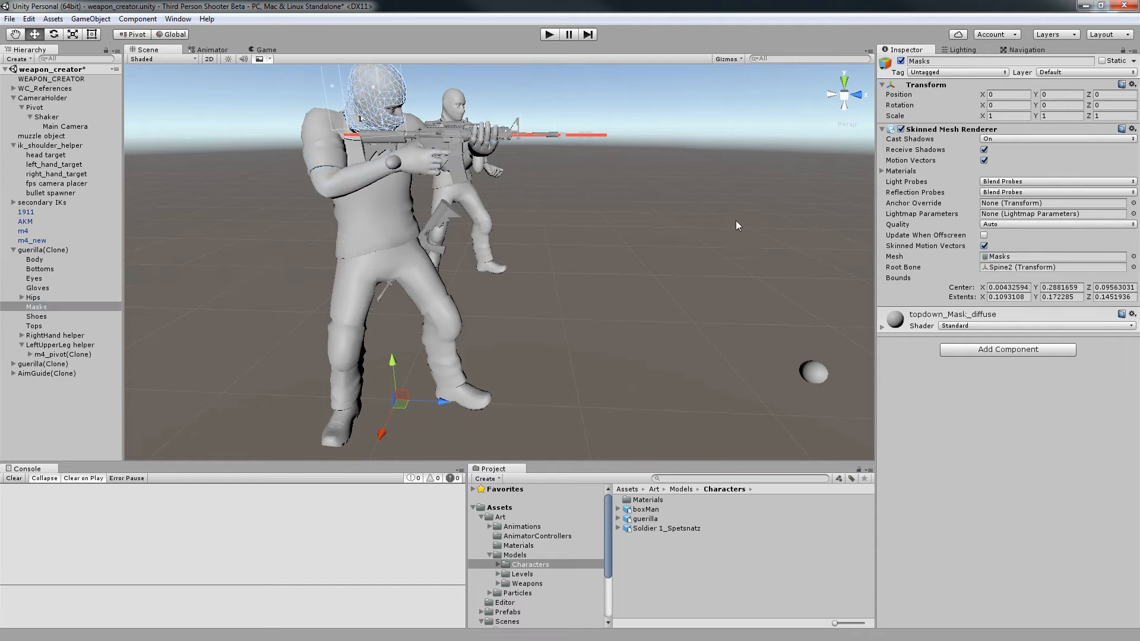
Examine the guerilla's aiming pose from several sides and inspect the save options on WEAPON_CREATOR.
left_click(633, 335)
left_click_drag(426, 160, 432, 189, "alt")
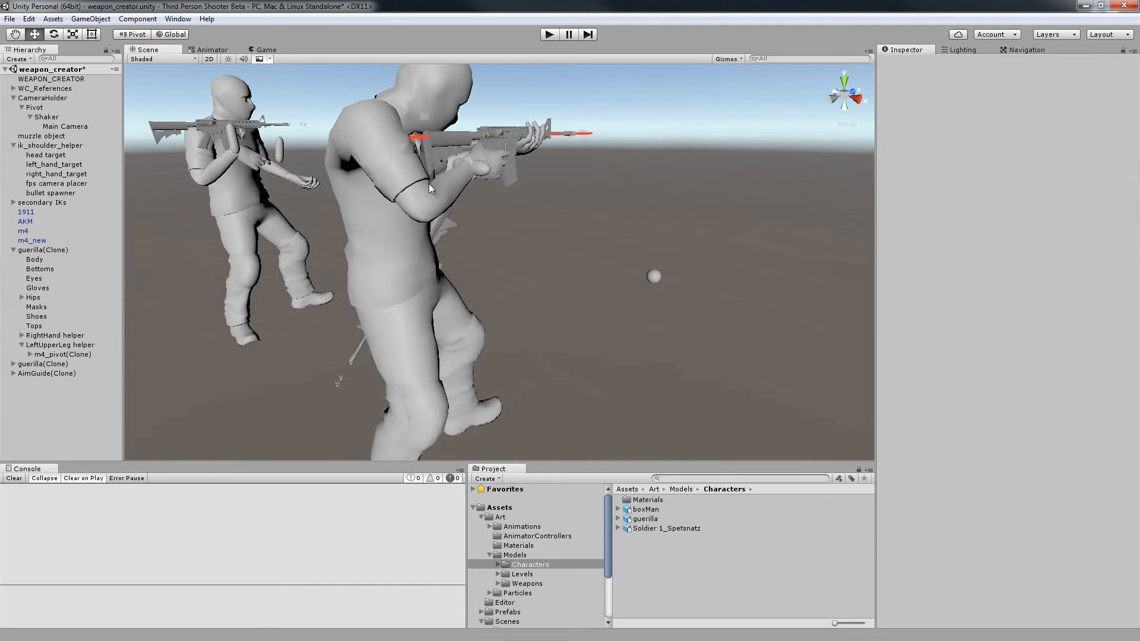
left_click_drag(506, 163, 455, 173, "alt")
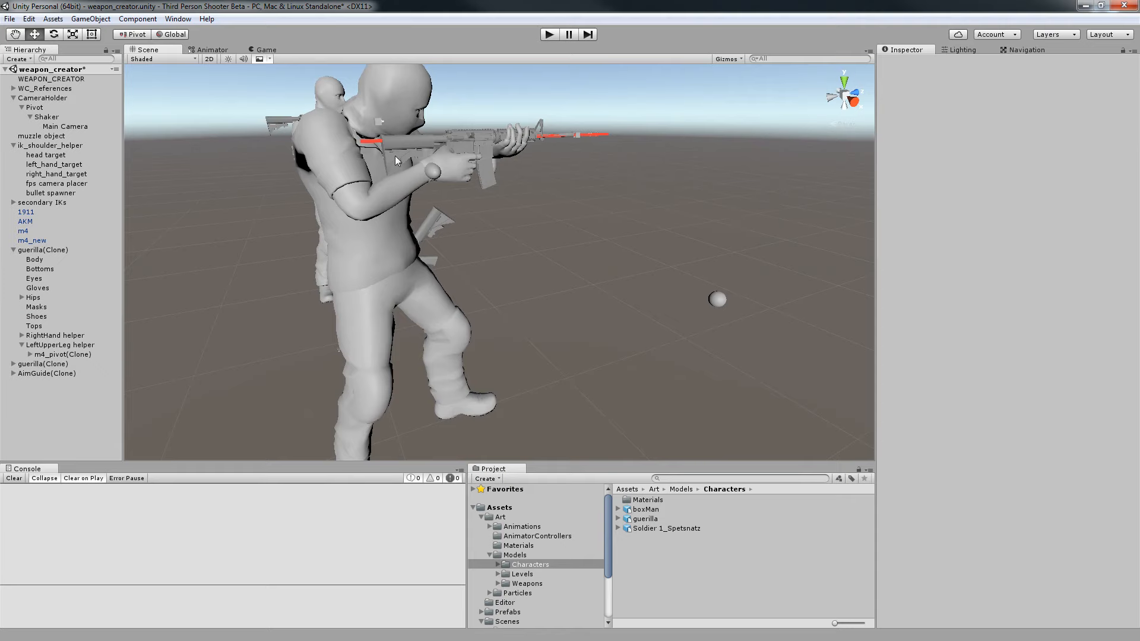
left_click_drag(491, 319, 258, 150, "alt")
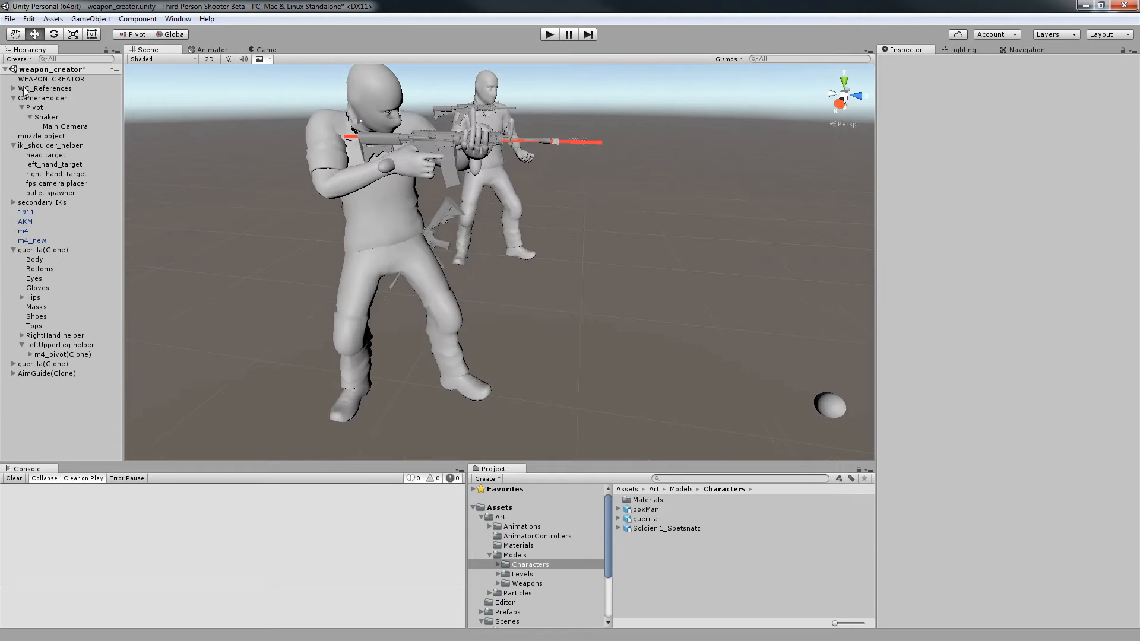
left_click(55, 79)
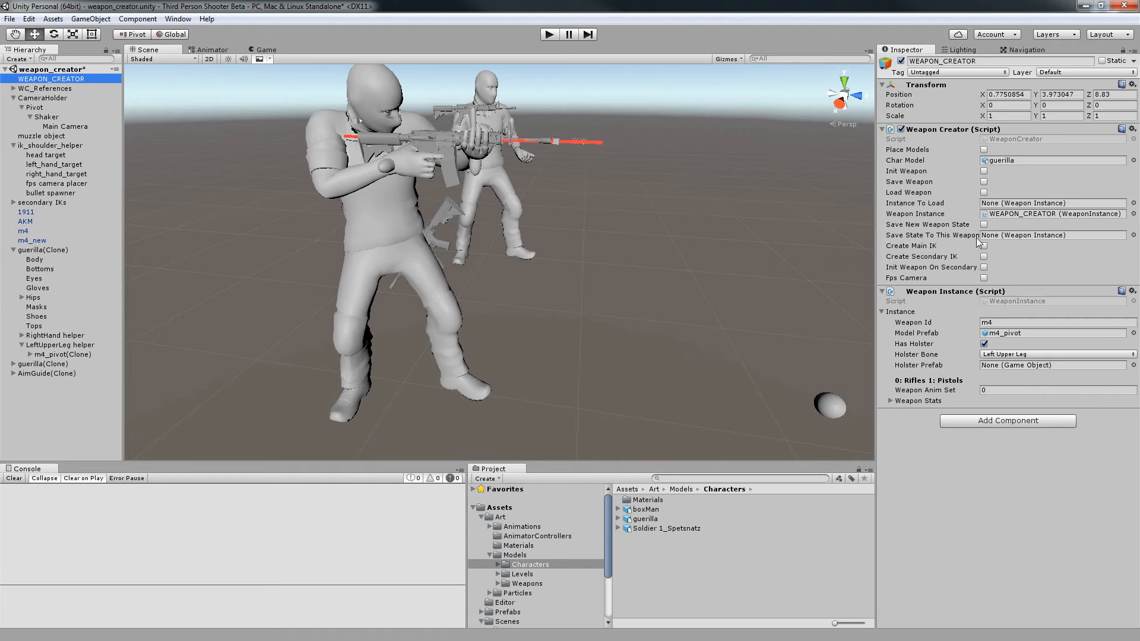
left_click_drag(434, 179, 357, 169, "alt")
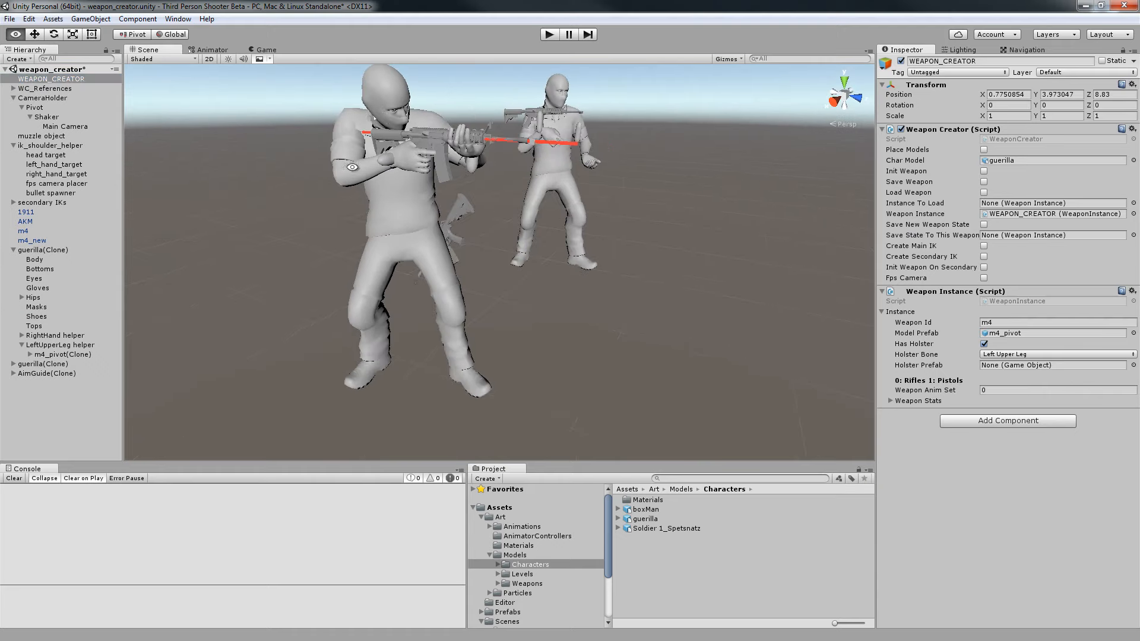
Initialize the m4 on the secondary guerilla using the WEAPON_CREATOR's Weapon Creator script.
left_click_drag(399, 135, 732, 243, "alt")
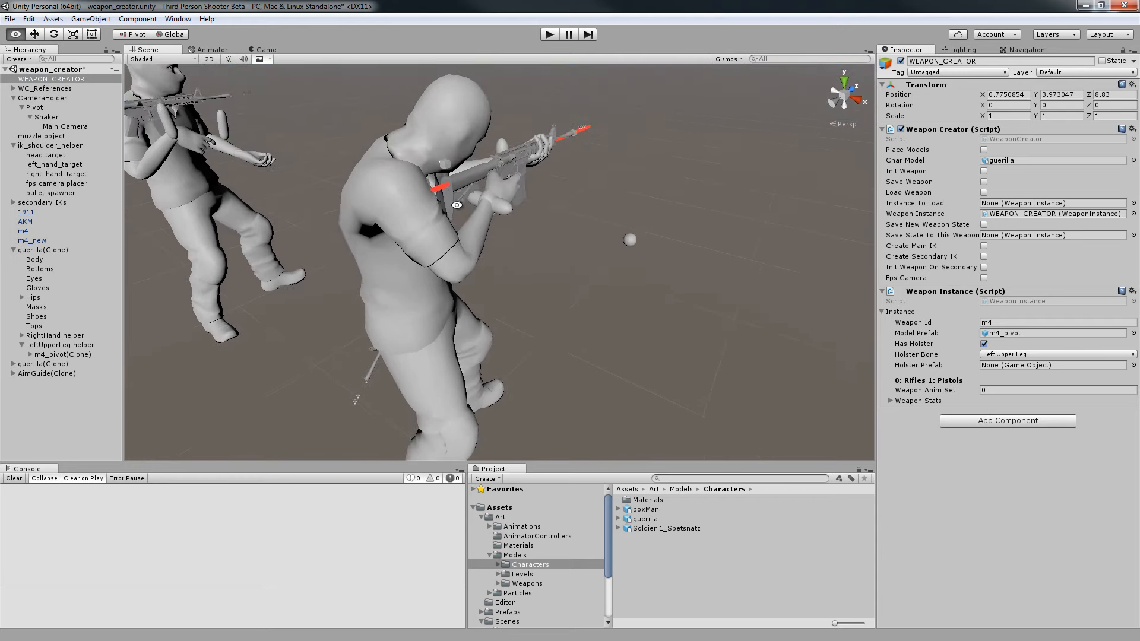
left_click_drag(458, 206, 379, 167, "alt")
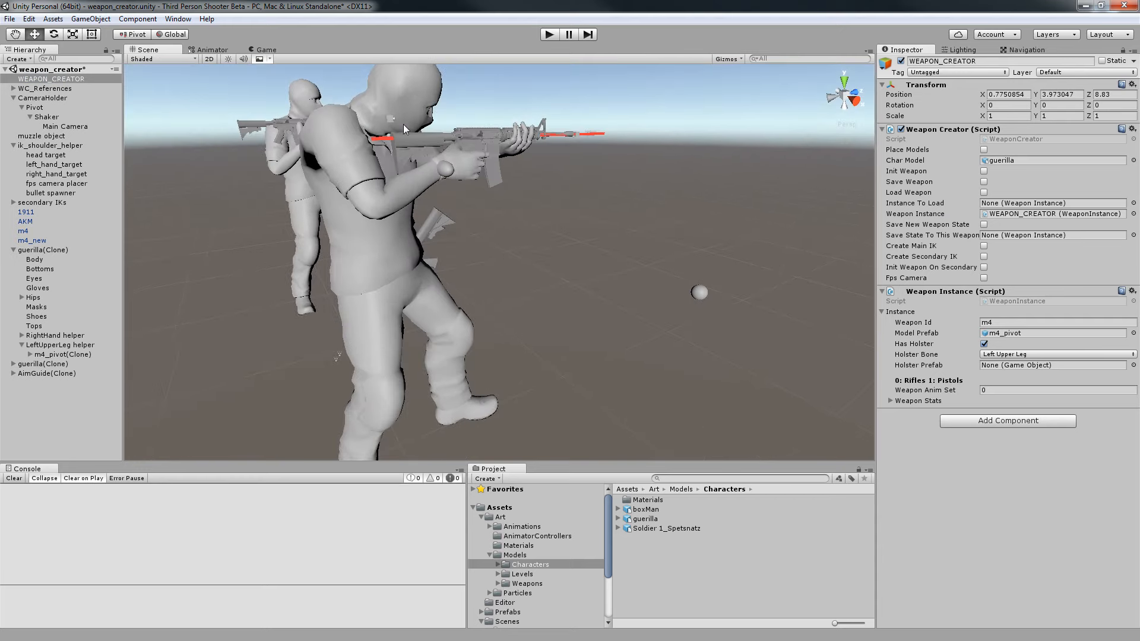
left_click_drag(453, 189, 416, 168, "alt")
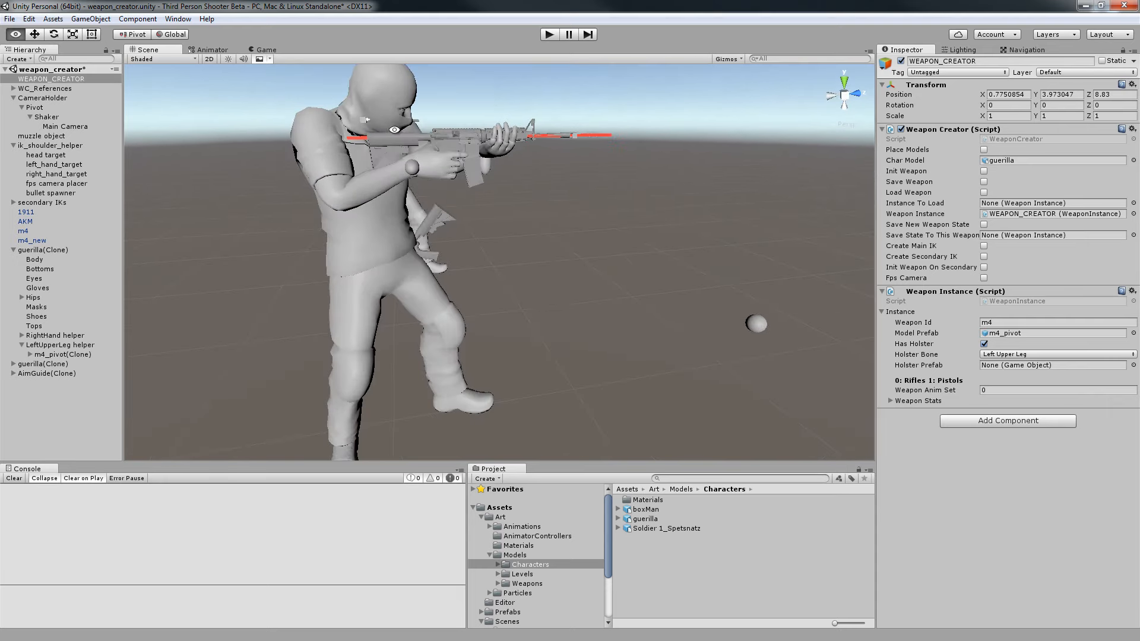
left_click_drag(552, 218, 446, 231, "alt")
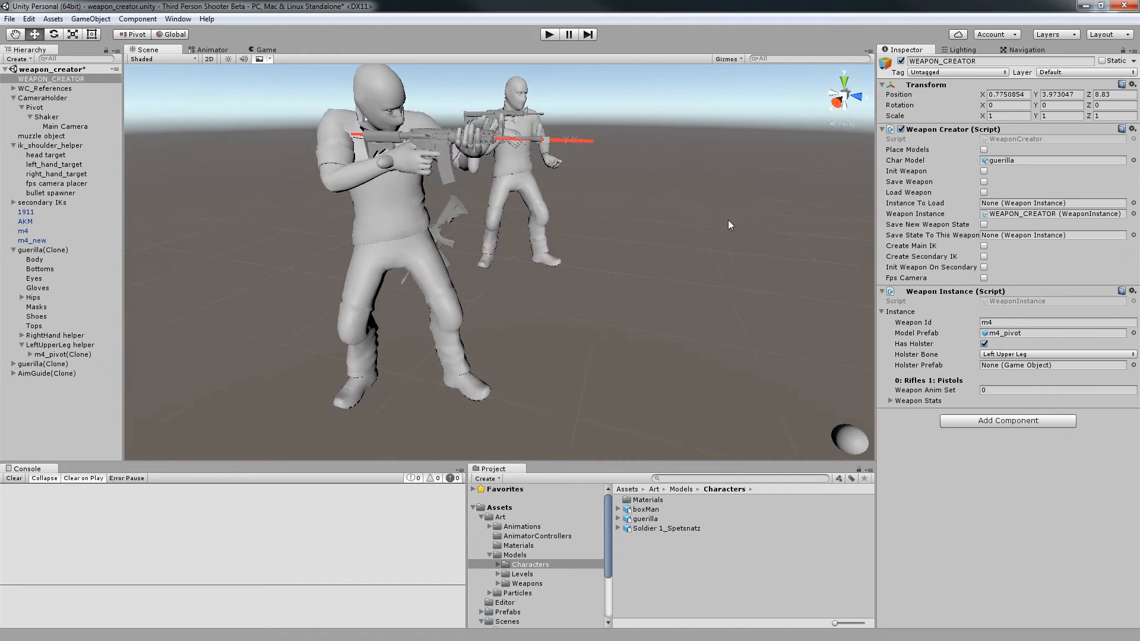
left_click_drag(618, 204, 655, 256, "alt")
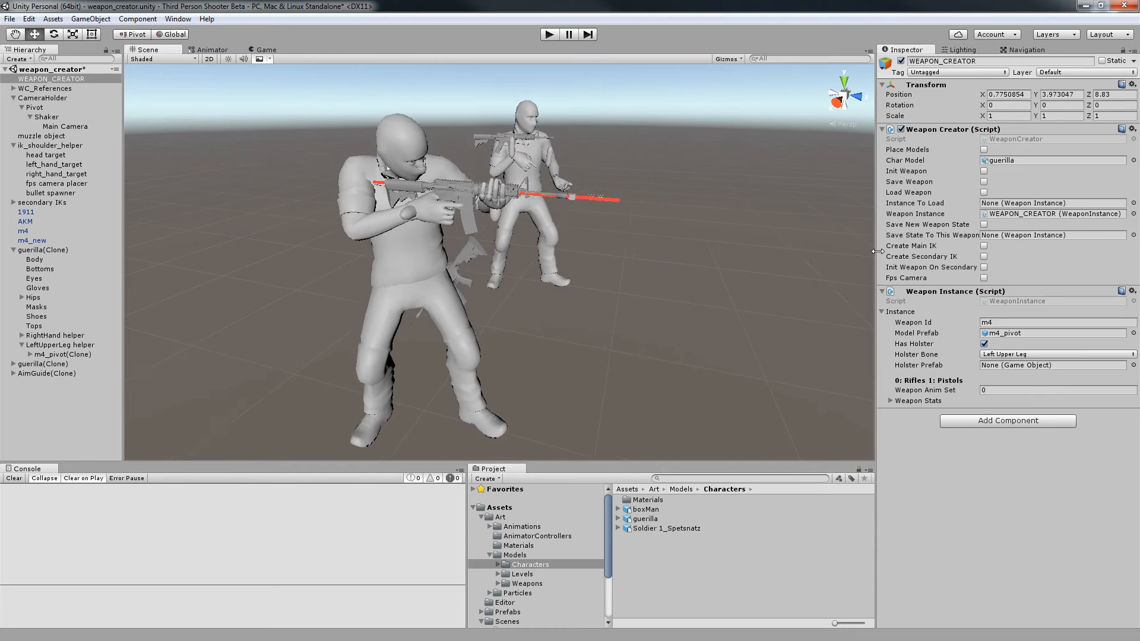
left_click(984, 268)
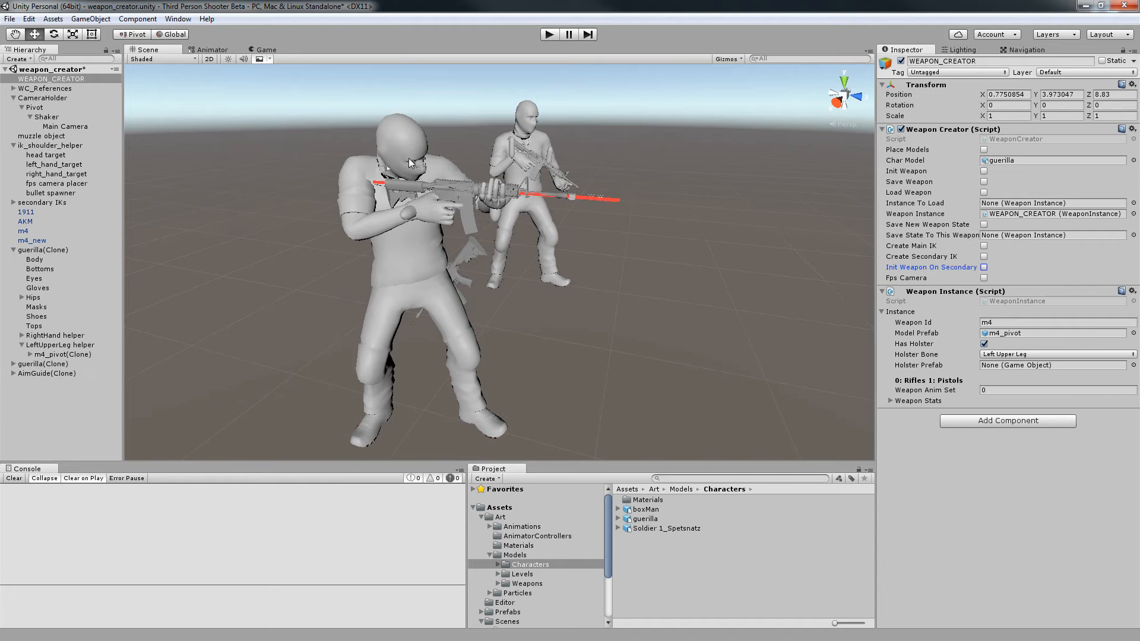
Create the secondary IK for the guerilla holding the m4 across its chest.
left_click_drag(550, 171, 449, 173, "alt")
scroll(456, 183, "up", 10, "alt")
middle_click_drag(449, 174, 283, 212, "alt")
scroll(283, 211, "down", 10, "alt")
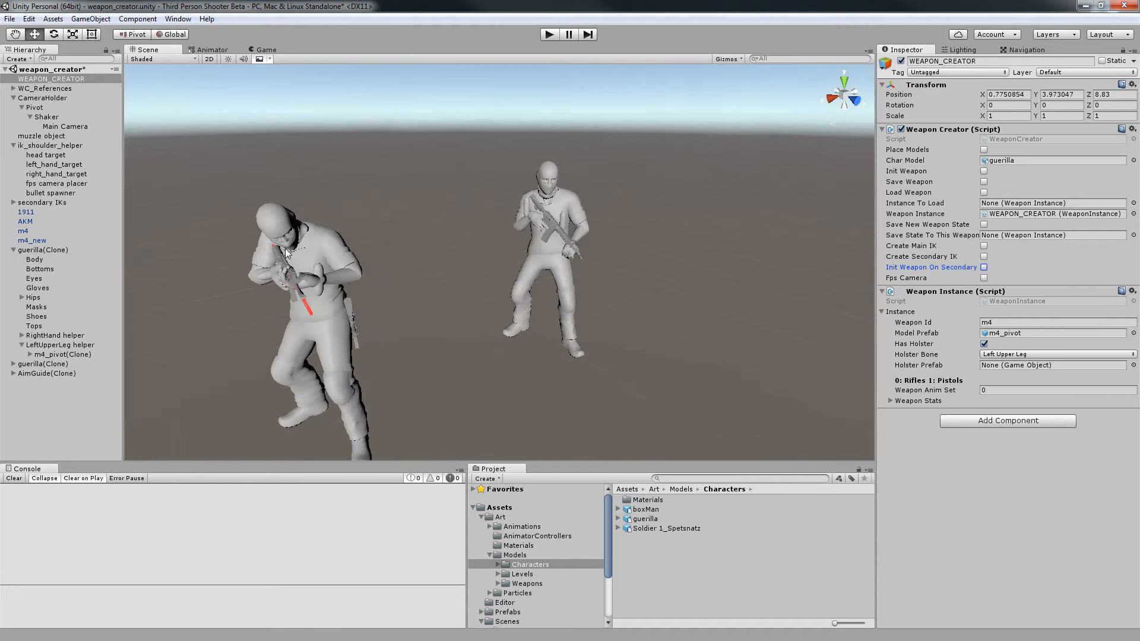
scroll(601, 193, "up", 5)
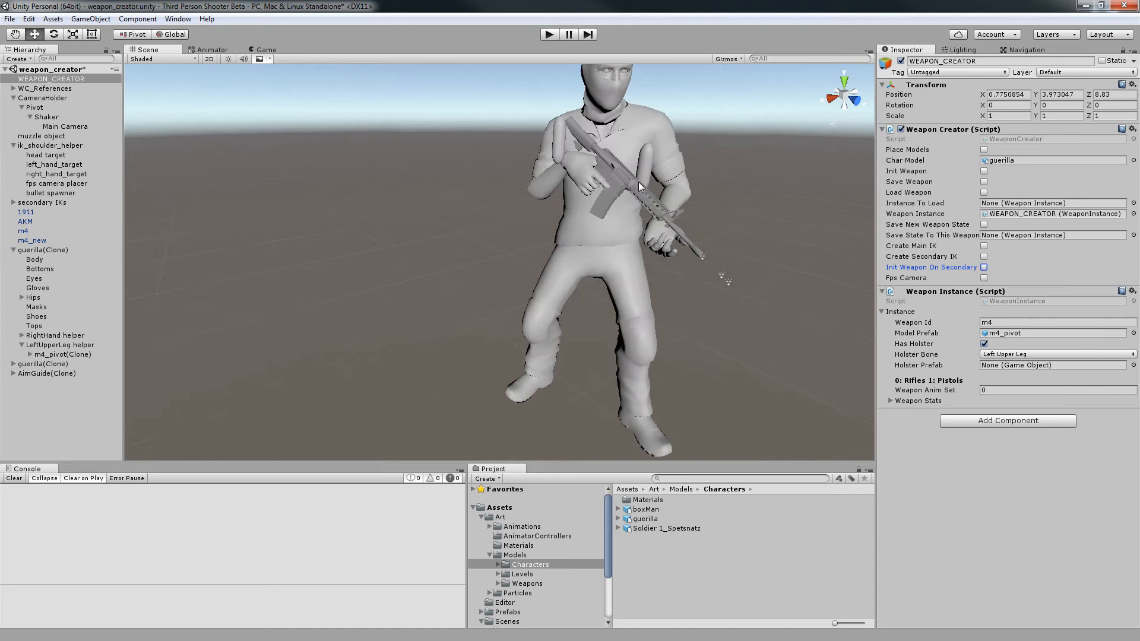
middle_click_drag(604, 226, 429, 339)
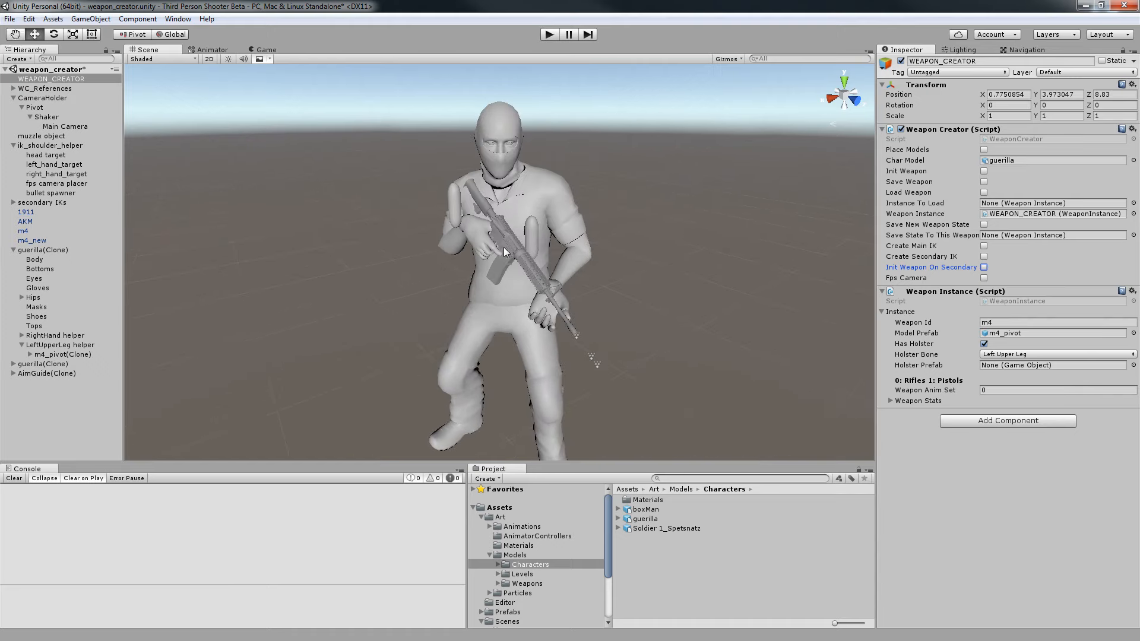
left_click(985, 258)
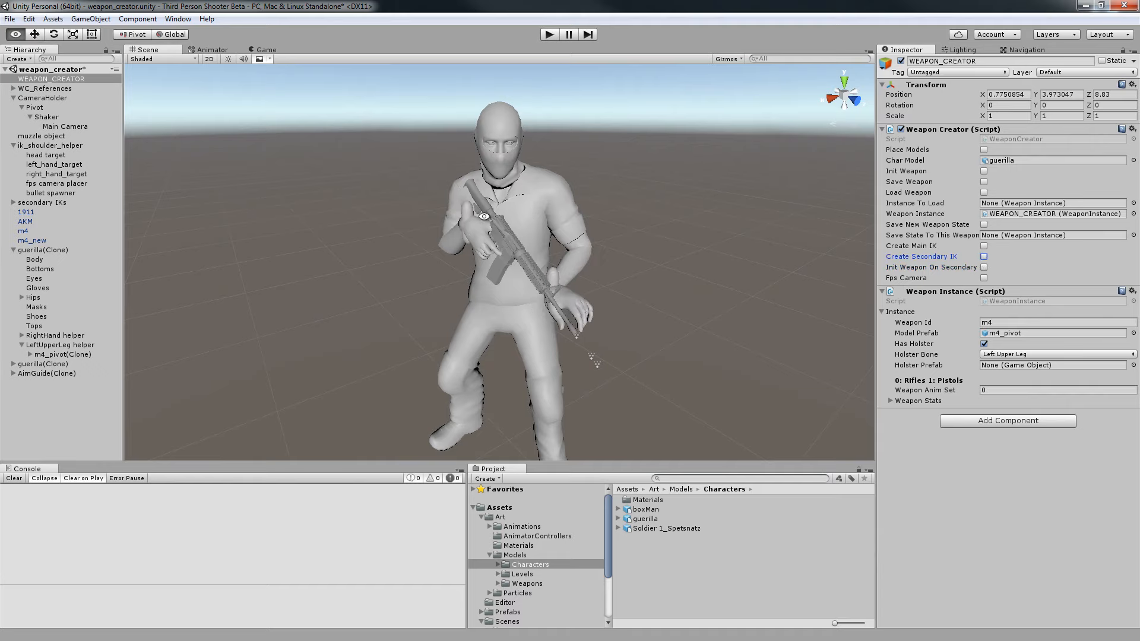
Rotate left_hand_target of secondary IKs to X -5.645, Y 62.698, Z 182.582 so the palm turns toward the handguard.
left_click_drag(485, 218, 449, 132, "alt")
scroll(448, 132, "up", 6)
scroll(438, 94, "down", 4)
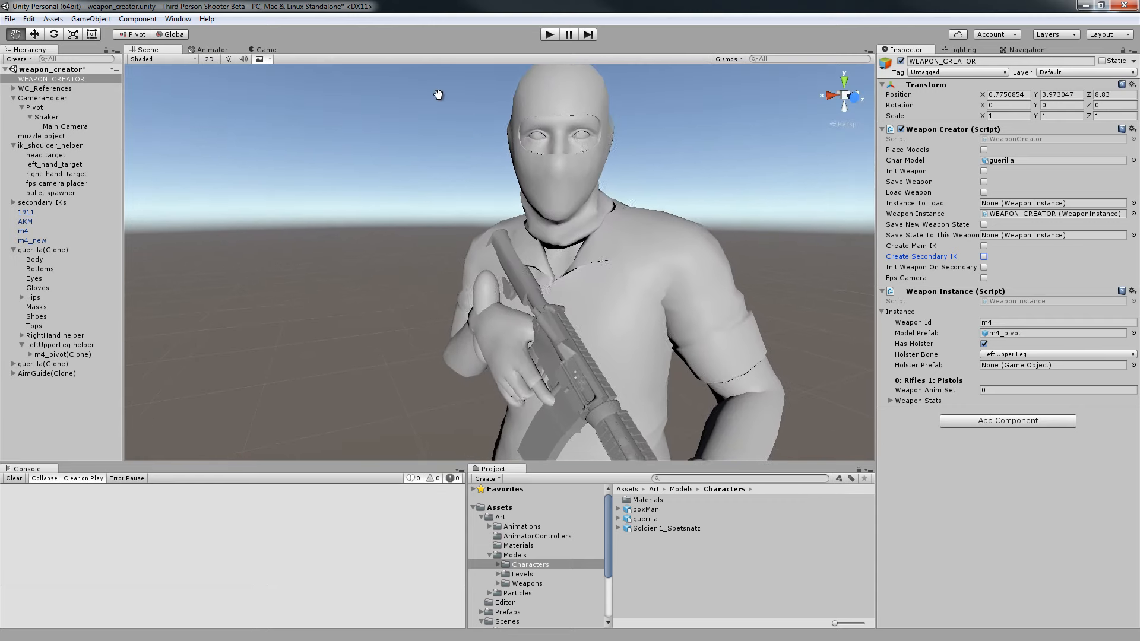
middle_click_drag(558, 190, 444, 98)
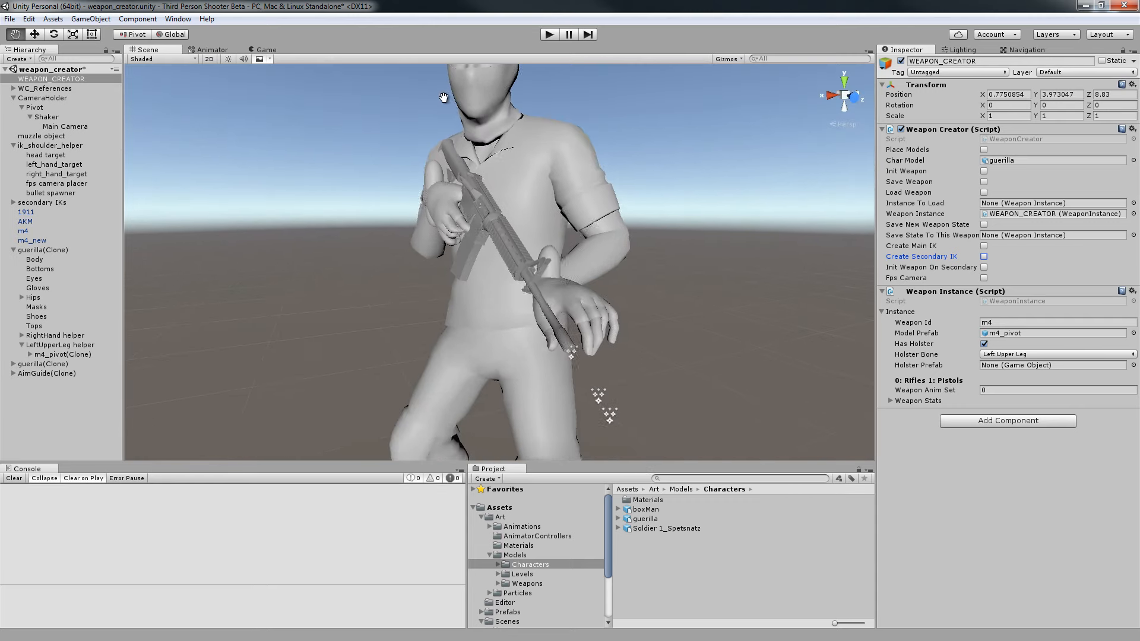
left_click(557, 265)
key("e")
mouse_move(551, 247)
left_mouse_down()
mouse_move(575, 269)
mouse_move(596, 344)
mouse_move(562, 317)
mouse_move(525, 333)
mouse_move(573, 265)
mouse_move(573, 280)
mouse_move(525, 255)
mouse_move(551, 264)
left_mouse_up()
Turn the secondary left_hand_target to rotation X -3.603, Y 82.062, Z 213.668 and shift its X position to -0.0487.
right_click_drag(623, 285, 675, 290)
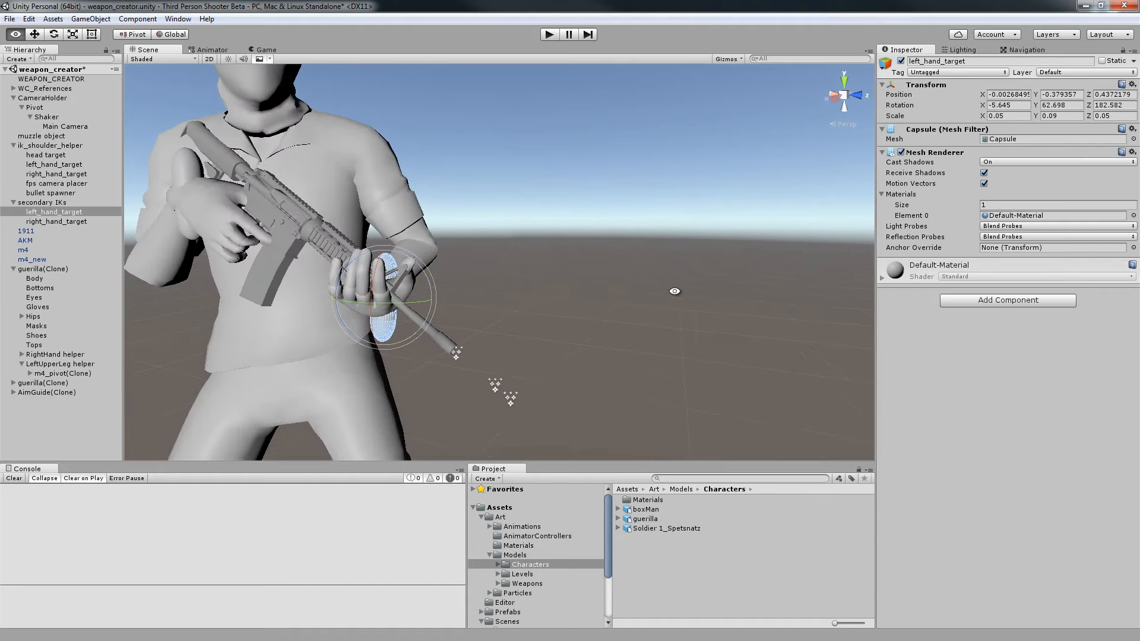
left_click_drag(674, 290, 772, 256, "alt")
left_click_drag(529, 240, 155, 121)
left_click_drag(465, 209, 615, 290)
key("w")
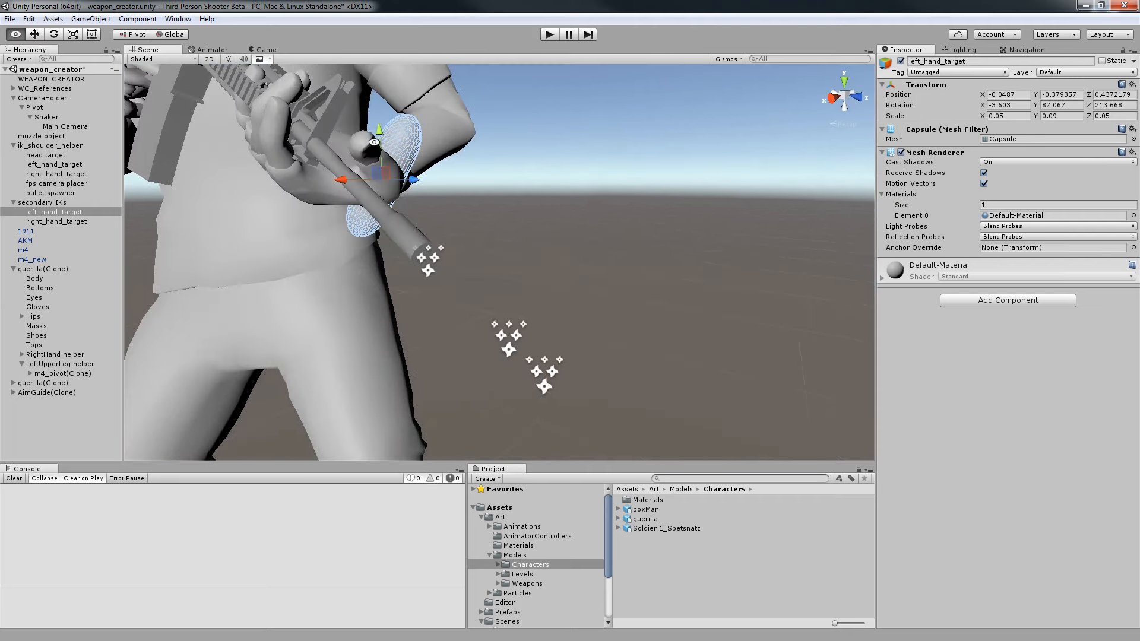
Using local handles, fit the secondary left_hand_target at position -0.029, -0.339, 0.379 and rotation 1.017, 75.138, 213.834.
left_click(168, 37)
left_click_drag(349, 135, 528, 368, "alt")
key("e")
key("w")
middle_click_drag(529, 369, 487, 327)
left_click_drag(489, 326, 368, 187)
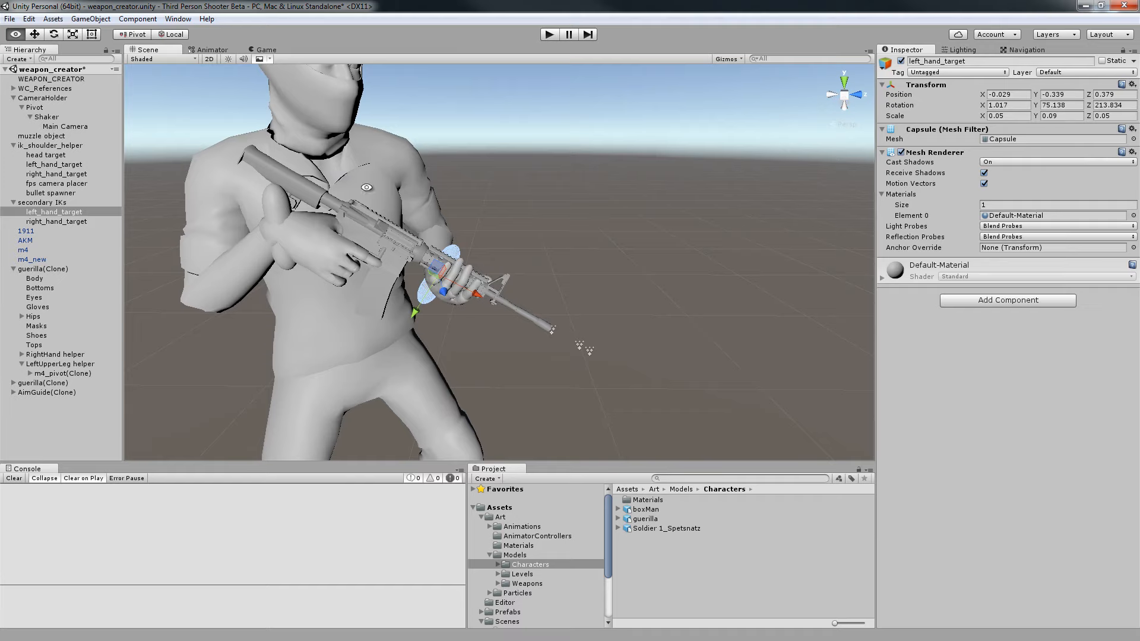
Collapse the secondary IKs and CameraHolder groups in the object hierarchy.
scroll(444, 214, "down", 6, "alt")
scroll(520, 243, "up", 6, "alt")
scroll(298, 237, "down", 5, "alt")
left_click_drag(297, 237, 433, 248, "alt")
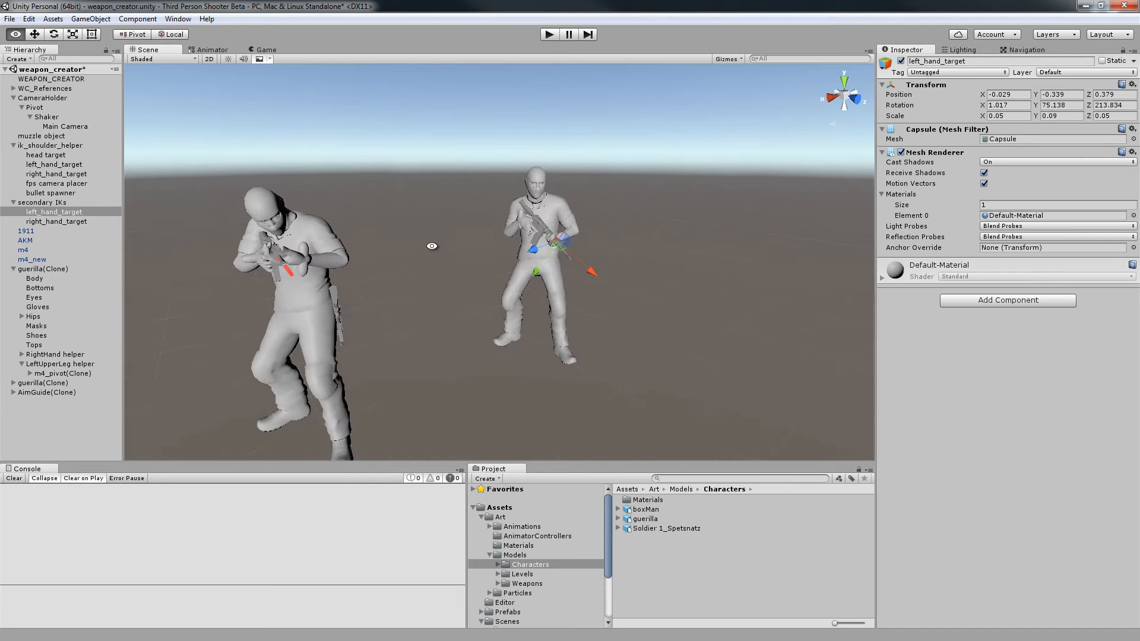
left_click(13, 204)
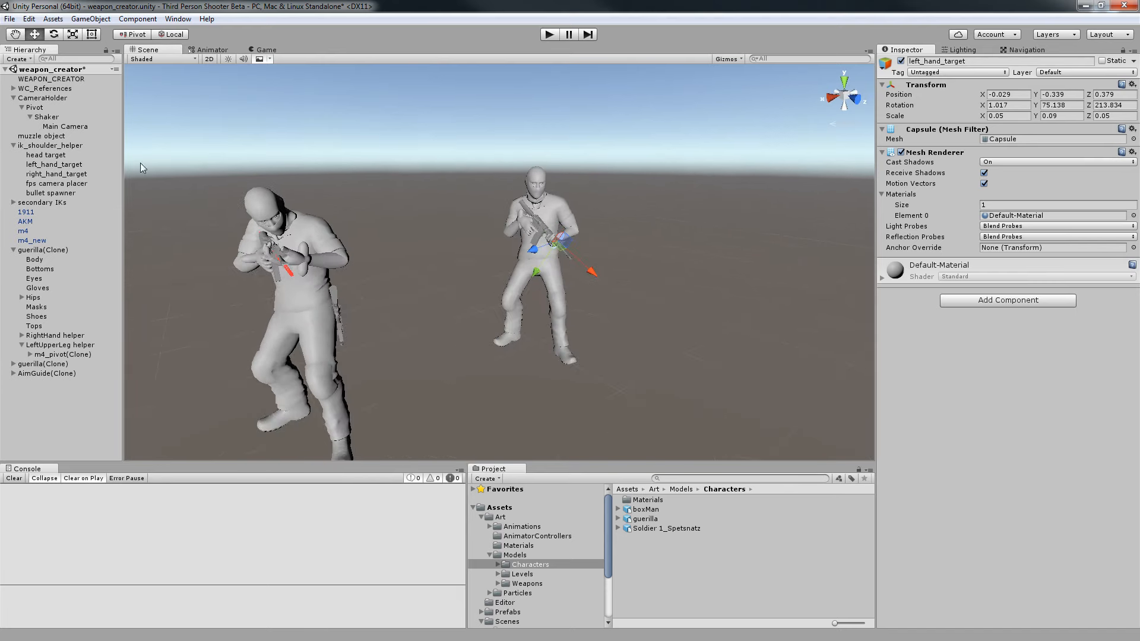
left_click(13, 98)
Examine the secondary guerilla's grip on the m4 from several sides and inspect right_hand_target under secondary IKs.
left_click_drag(580, 219, 654, 215, "alt")
scroll(493, 234, "up", 3)
scroll(356, 242, "up", 1)
scroll(350, 244, "down", 4)
scroll(618, 216, "up", 2)
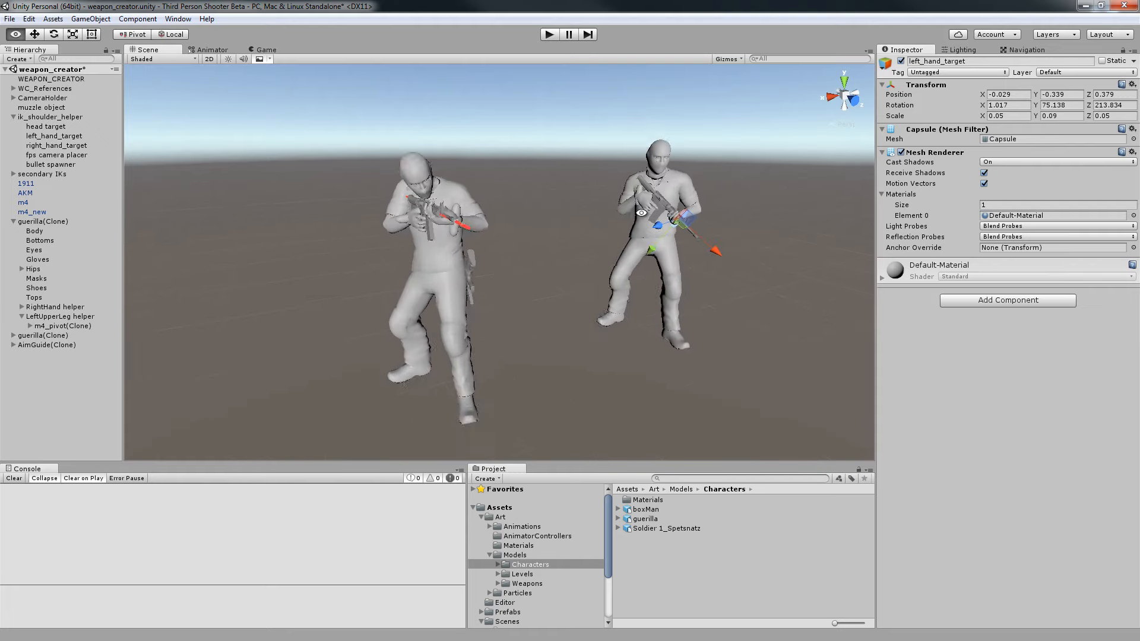
scroll(570, 214, "up", 6)
middle_click_drag(489, 238, 479, 241)
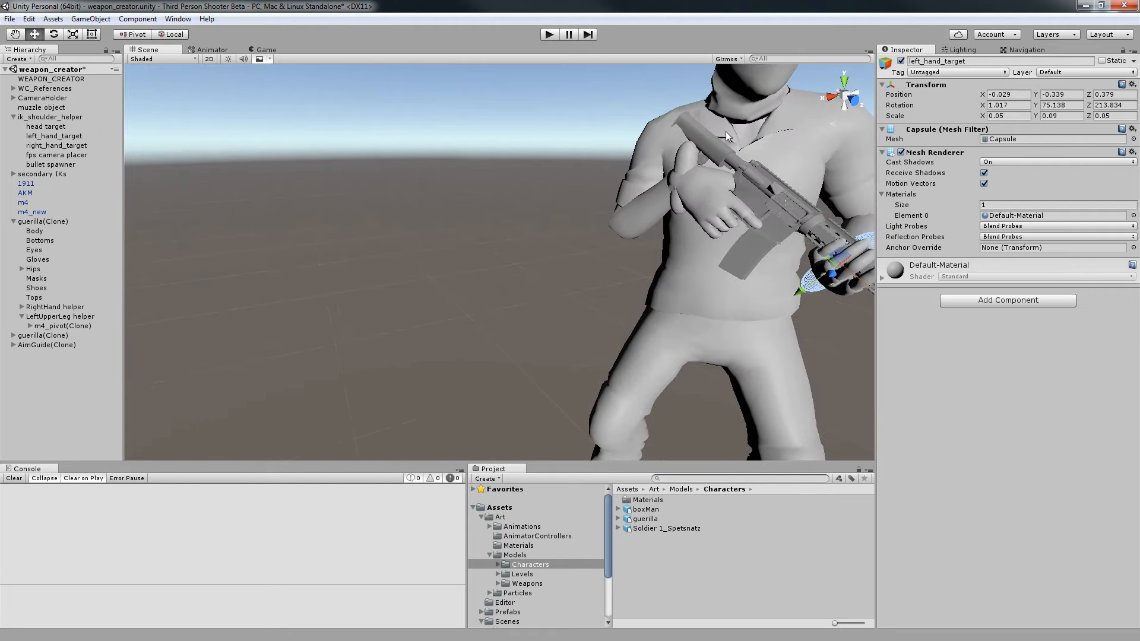
left_click_drag(672, 181, 686, 185, "alt")
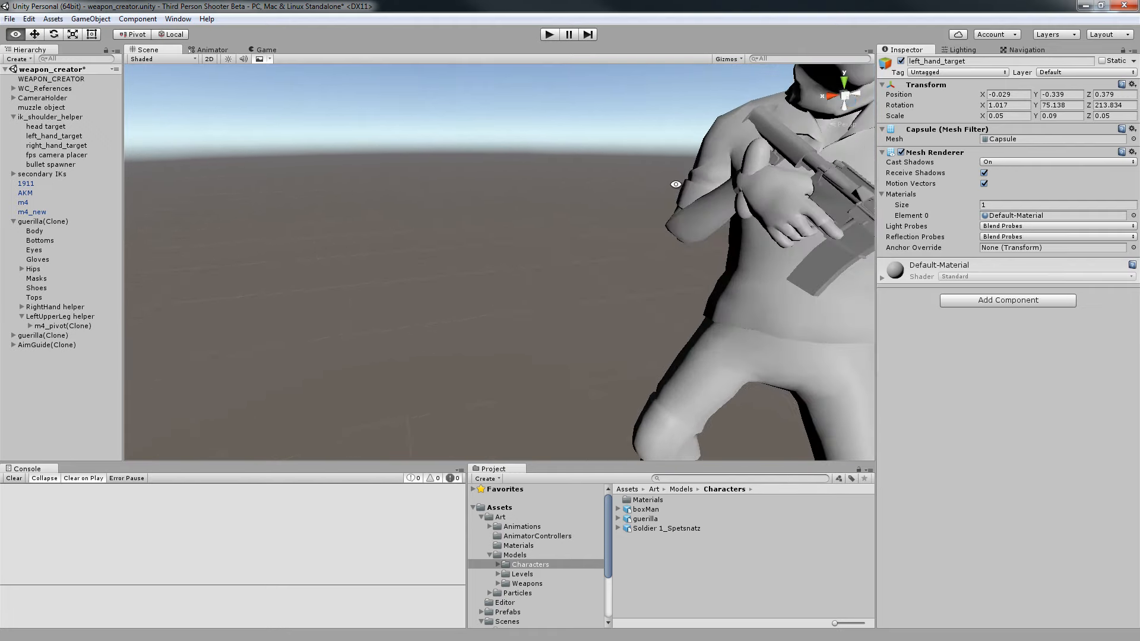
scroll(670, 185, "down", 5, "alt")
left_click(13, 174)
left_click(56, 193)
left_click_drag(321, 232, 503, 258, "alt")
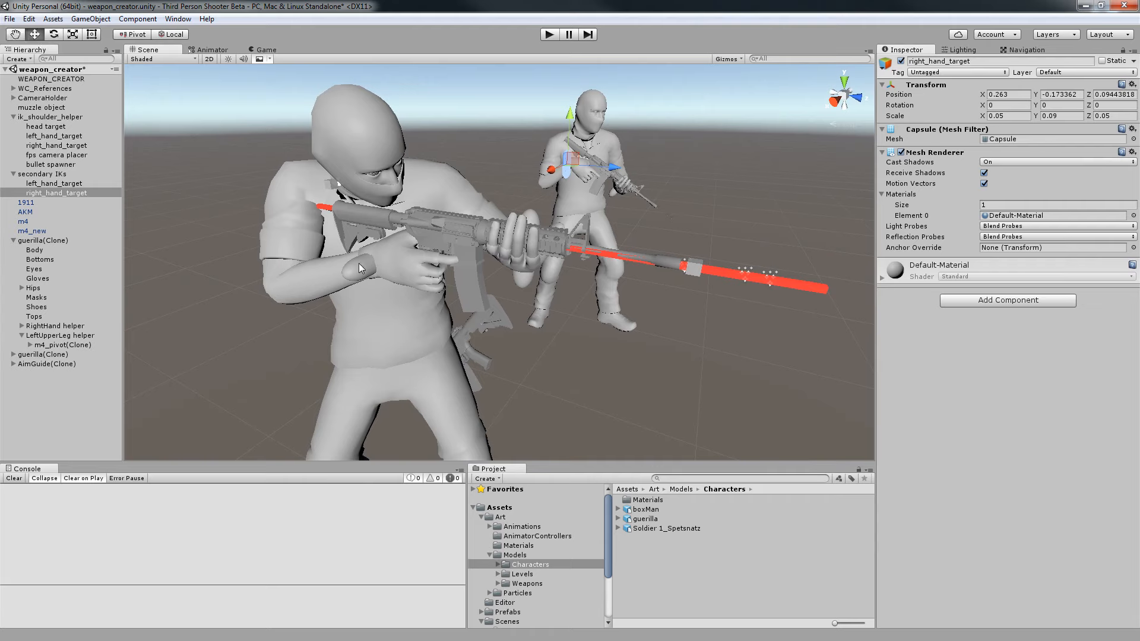
Adjust m4_pivot(Clone) under RightHand helper to position 0.063, 0.257, 0.007 and rotation -96.27, 174.564, -74.57501.
left_click(448, 239)
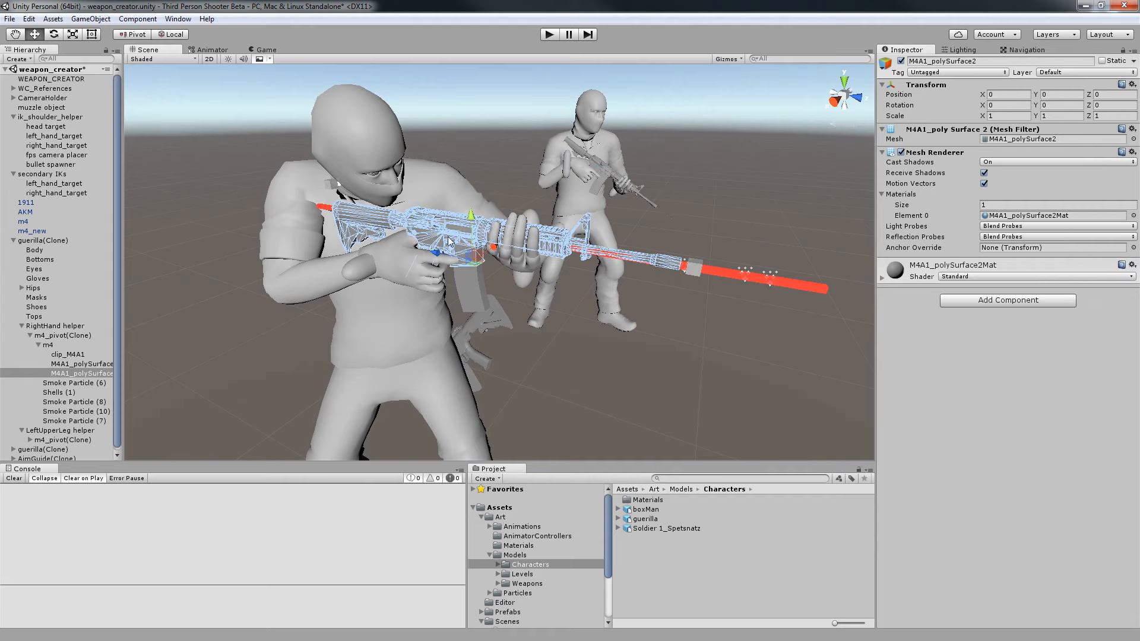
left_click(25, 327)
left_click(59, 336)
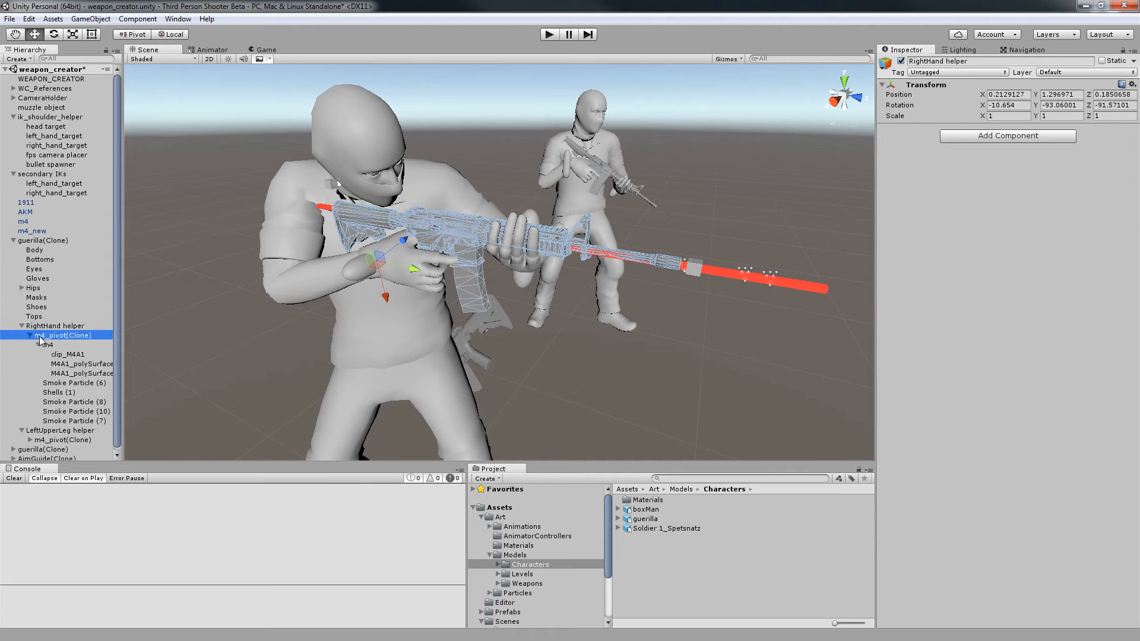
left_click(30, 336)
mouse_move(462, 333)
left_mouse_down()
mouse_move(505, 334)
mouse_move(468, 329)
left_mouse_up()
key("e")
key("w")
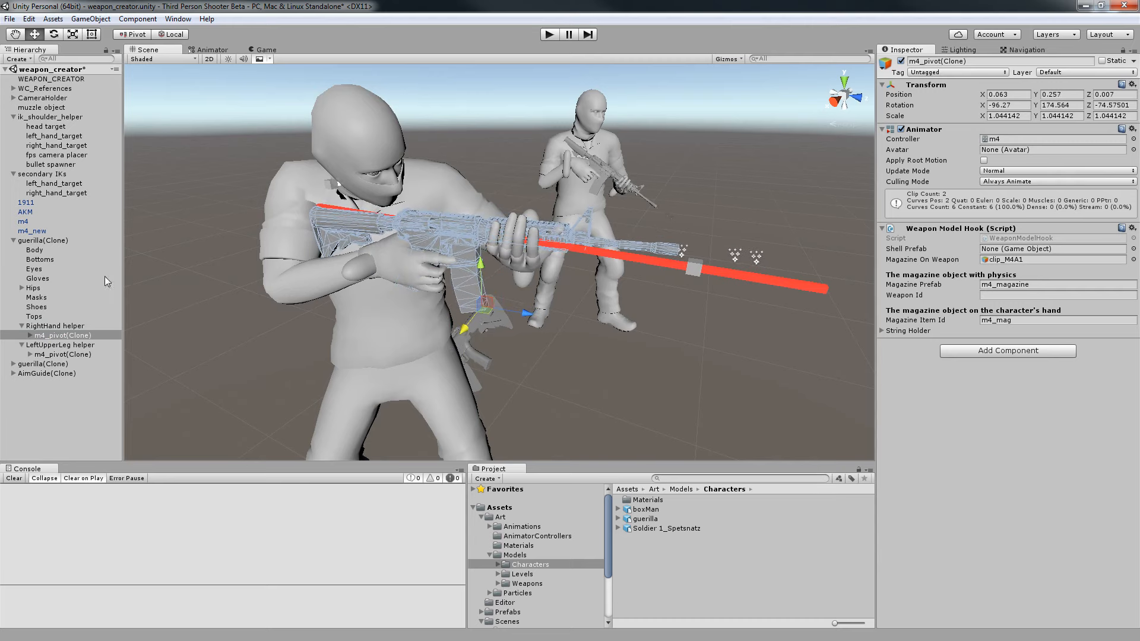
Rotate right_hand_target of ik_shoulder_helper to X -1.643, Y 10.98, Z -91.89001 to turn the aimed rifle.
left_click(41, 193)
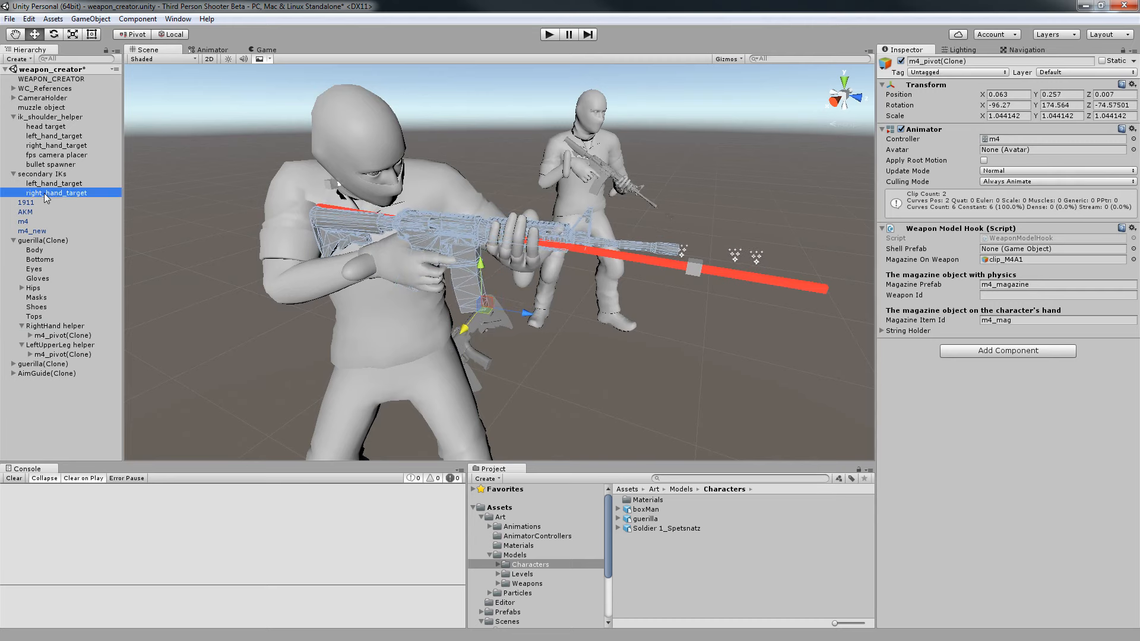
key("e")
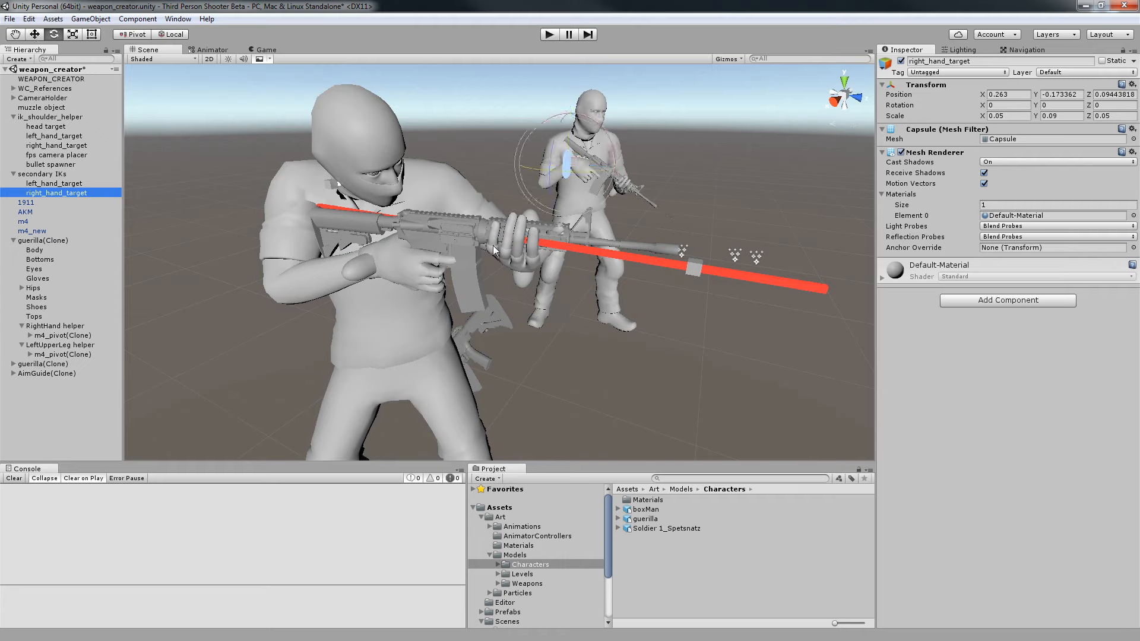
left_click(13, 175)
left_click(58, 146)
left_click_drag(400, 277, 382, 279)
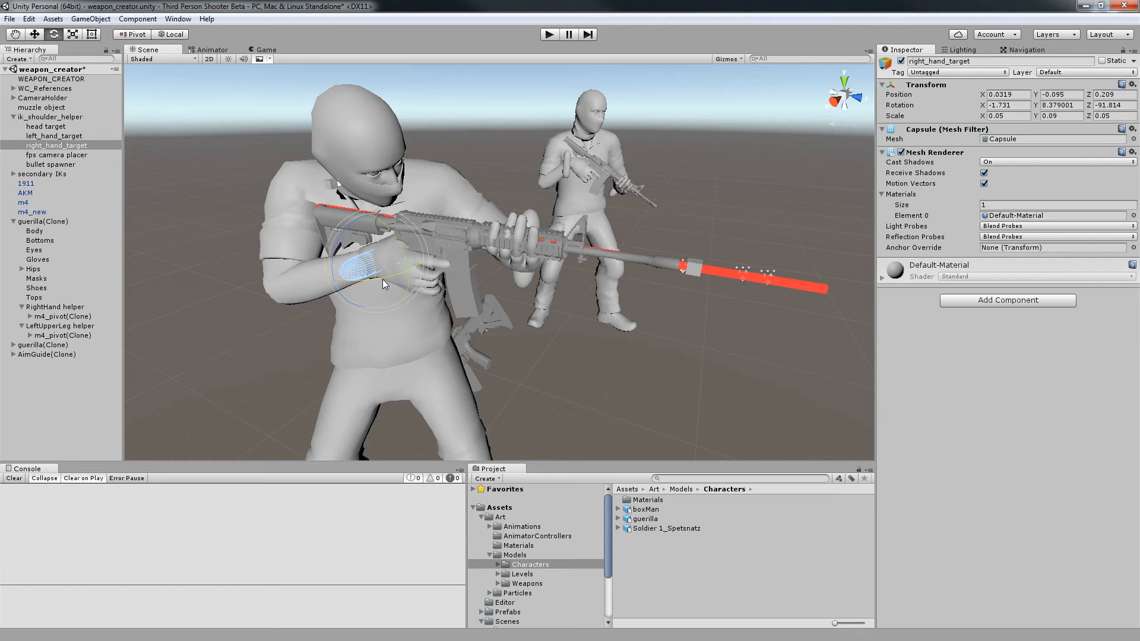
left_click_drag(529, 257, 415, 271, "alt")
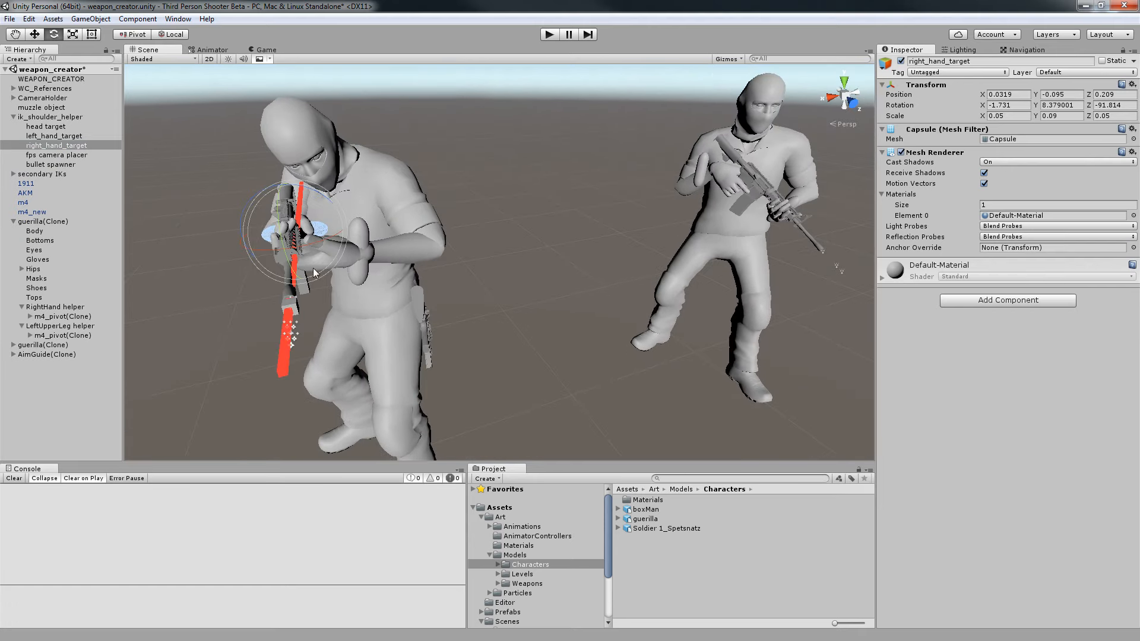
left_click_drag(313, 248, 312, 247)
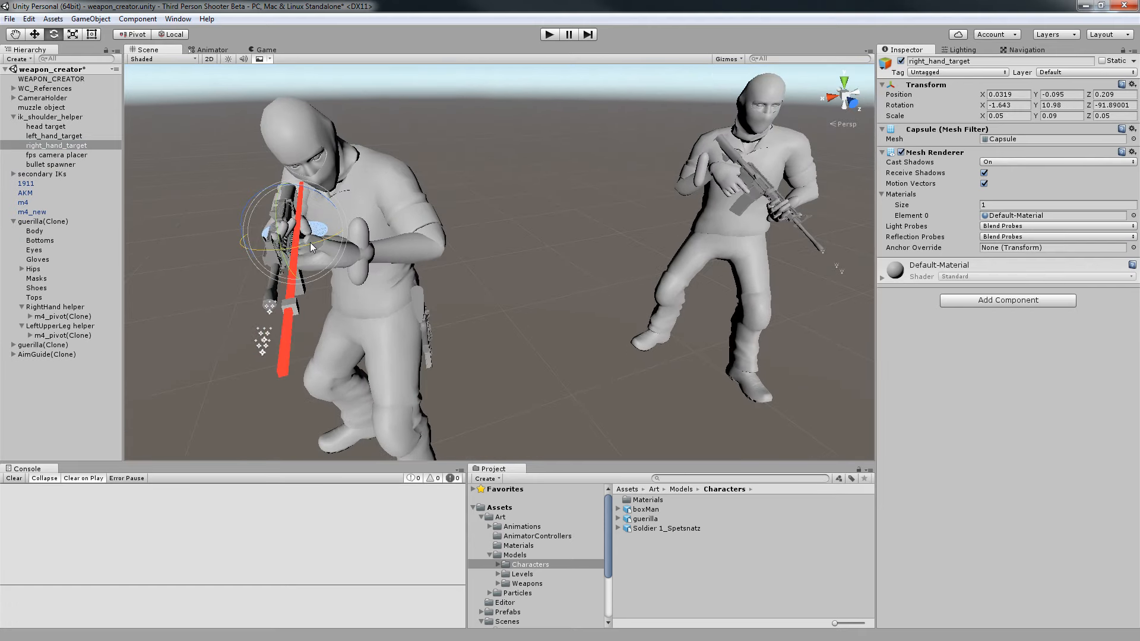
Move right_hand_target of ik_shoulder_helper to X 0.001, Y -0.094, Z 0.215, lining the rifle up with the red aim guide.
key("w")
left_click_drag(242, 245, 476, 228)
scroll(558, 247, "down", 8)
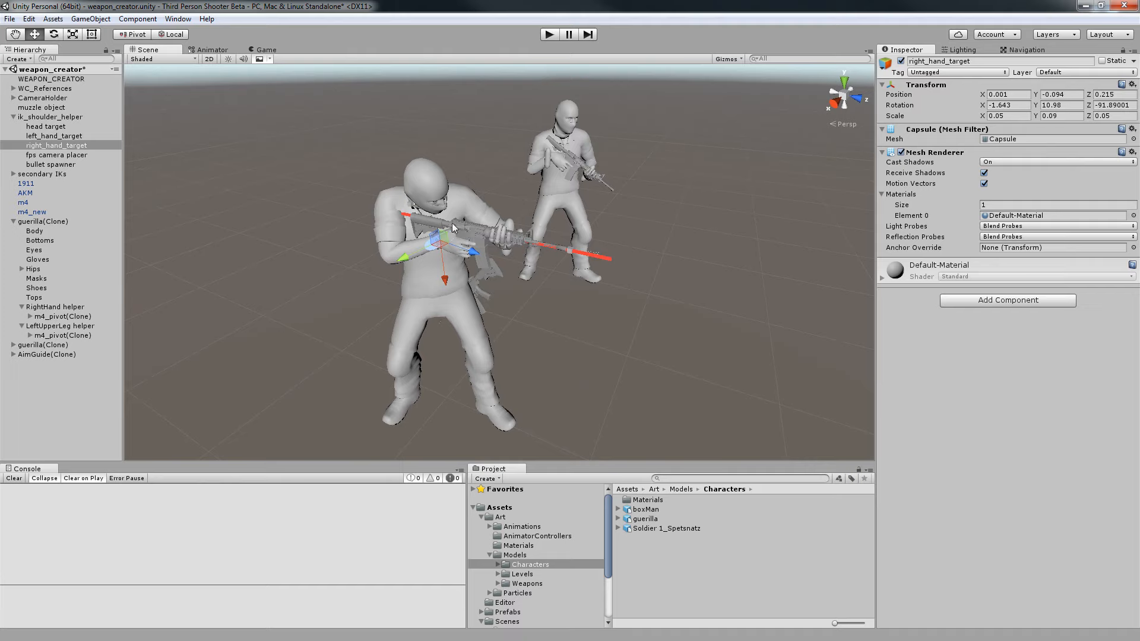
left_click_drag(464, 240, 487, 267, "alt")
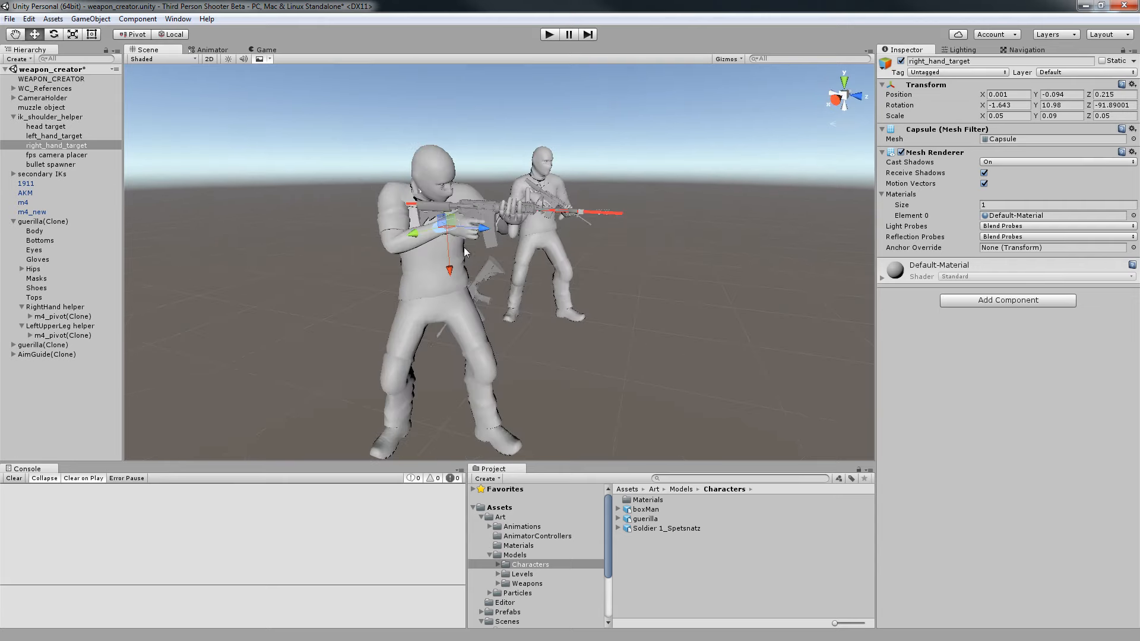
left_click_drag(615, 157, 585, 167, "alt")
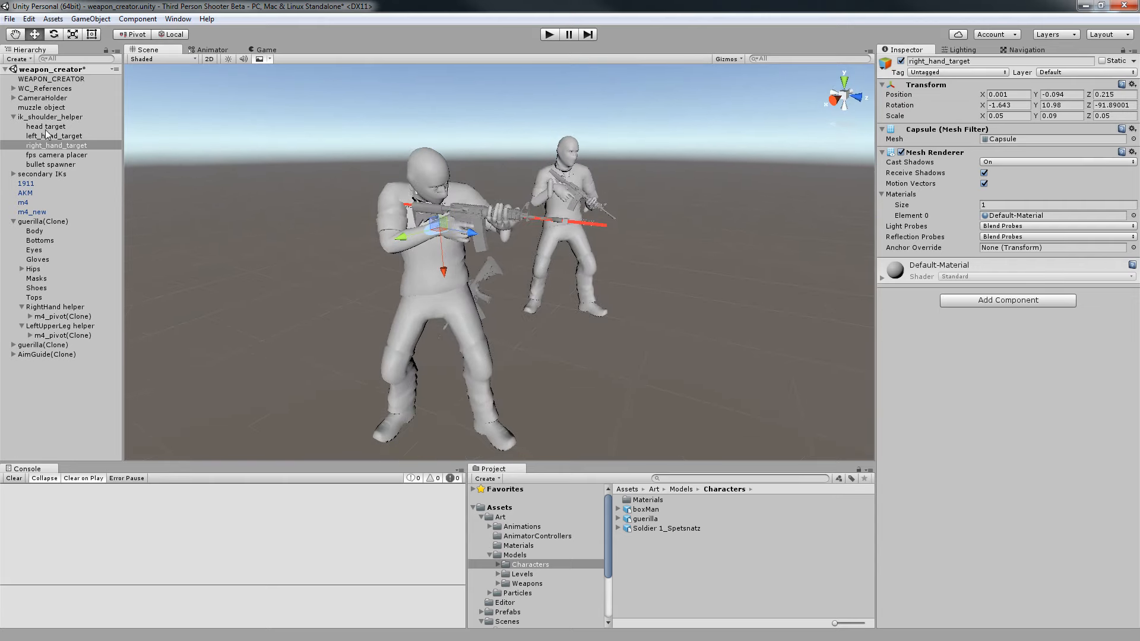
Collapse ik_shoulder_helper and the aiming guerilla(Clone), and select WEAPON_CREATOR to show its weapon settings.
left_click(13, 117)
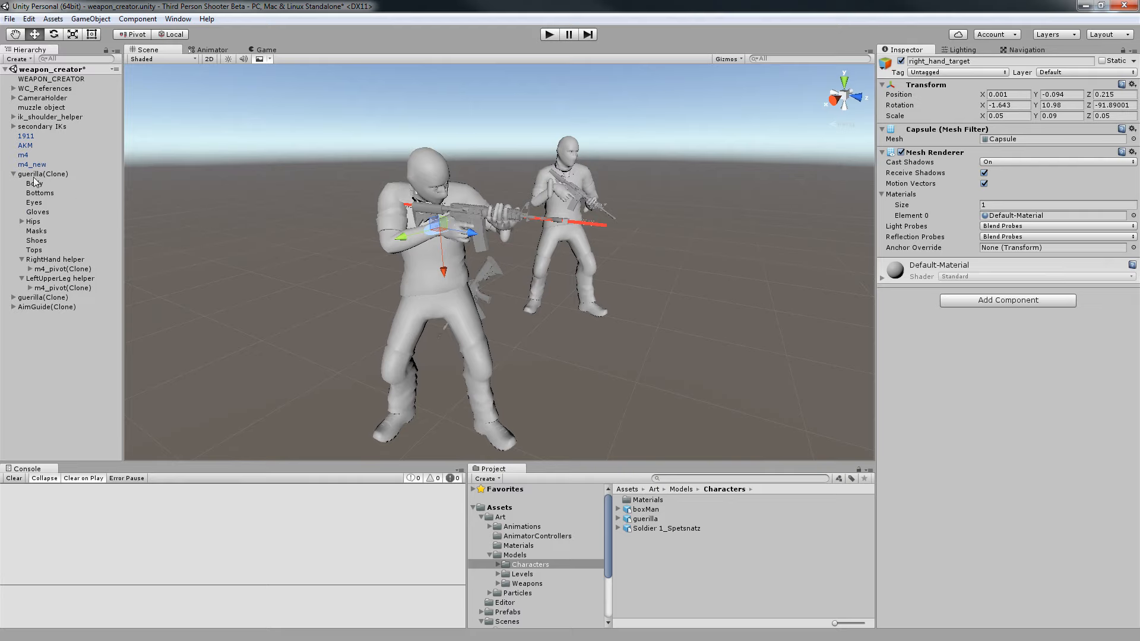
left_click(13, 174)
mouse_move(305, 213)
left_mouse_down("alt")
mouse_move(275, 237)
mouse_move(202, 216)
mouse_move(178, 184)
mouse_move(427, 187)
mouse_move(265, 195)
left_mouse_up("alt")
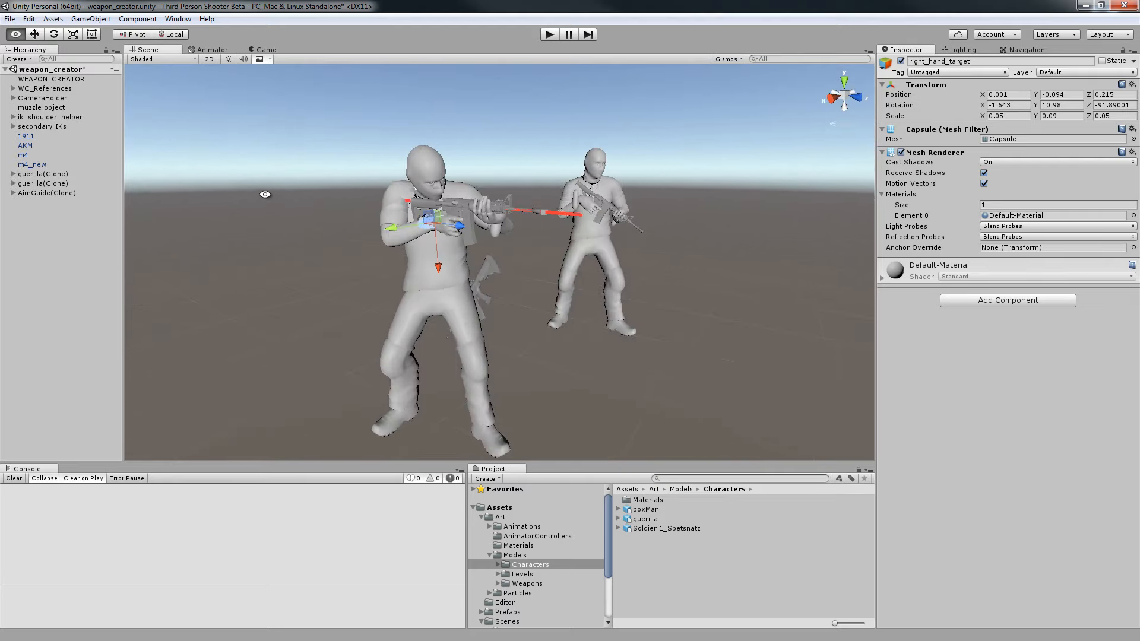
left_click(64, 79)
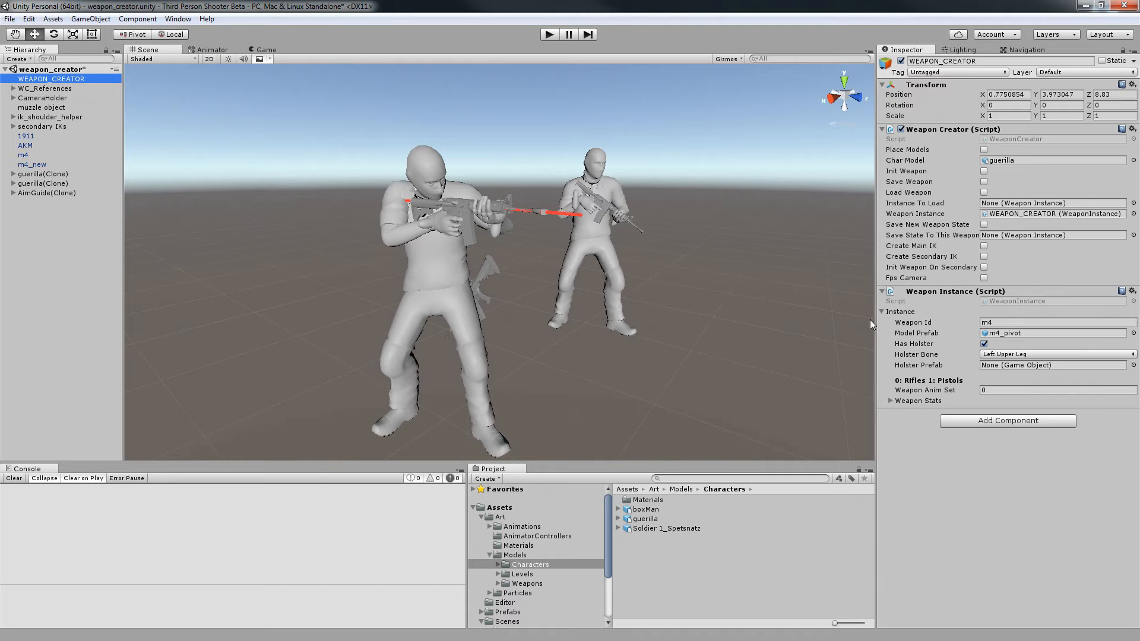
Initialize the weapon on the secondary guerilla and move left_hand_target under secondary IKs to X -0.025, Y -0.317, Z 0.347.
left_click(984, 268)
left_click_drag(599, 246, 482, 255, "alt")
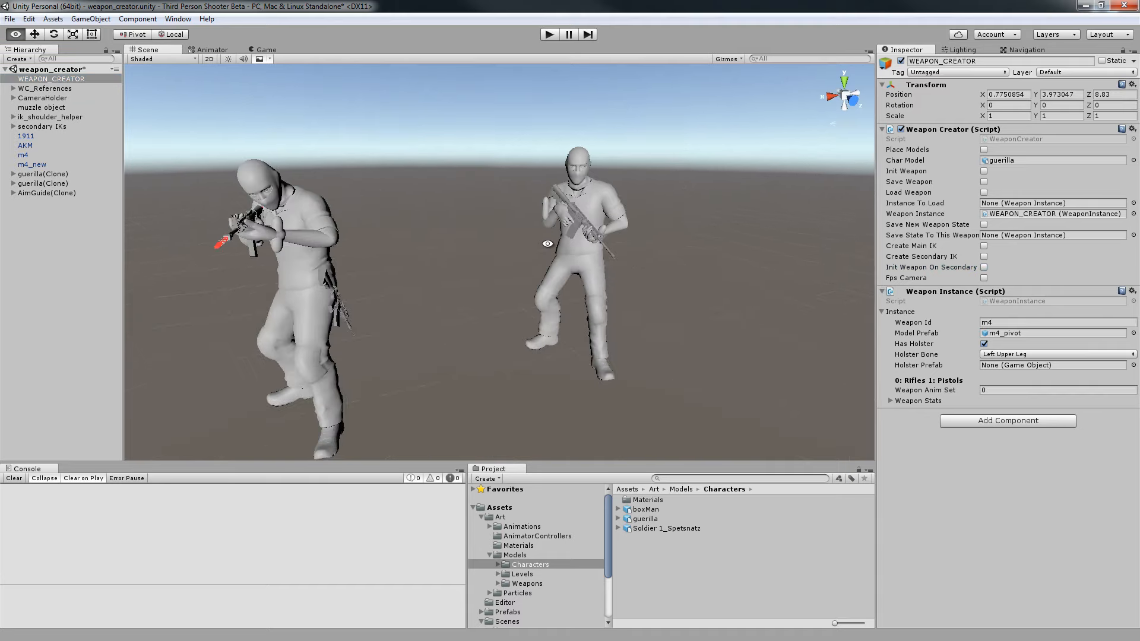
scroll(574, 216, "up", 5, "alt")
left_click_drag(669, 224, 561, 214, "alt")
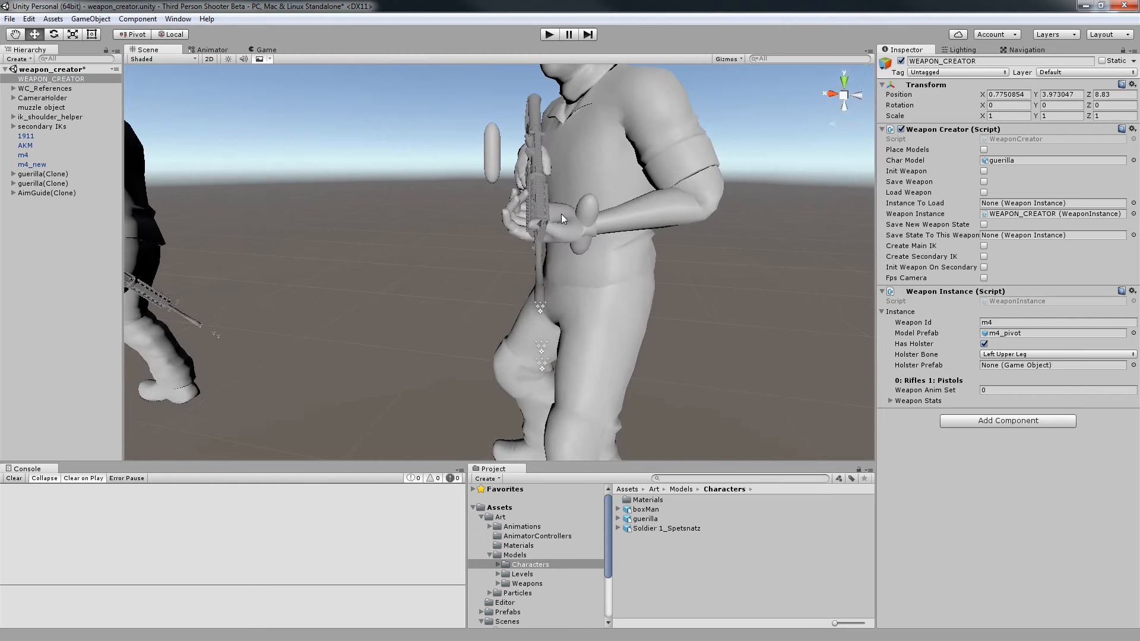
left_click(576, 221)
key("w")
left_click_drag(604, 258, 600, 249)
left_click_drag(532, 231, 540, 228)
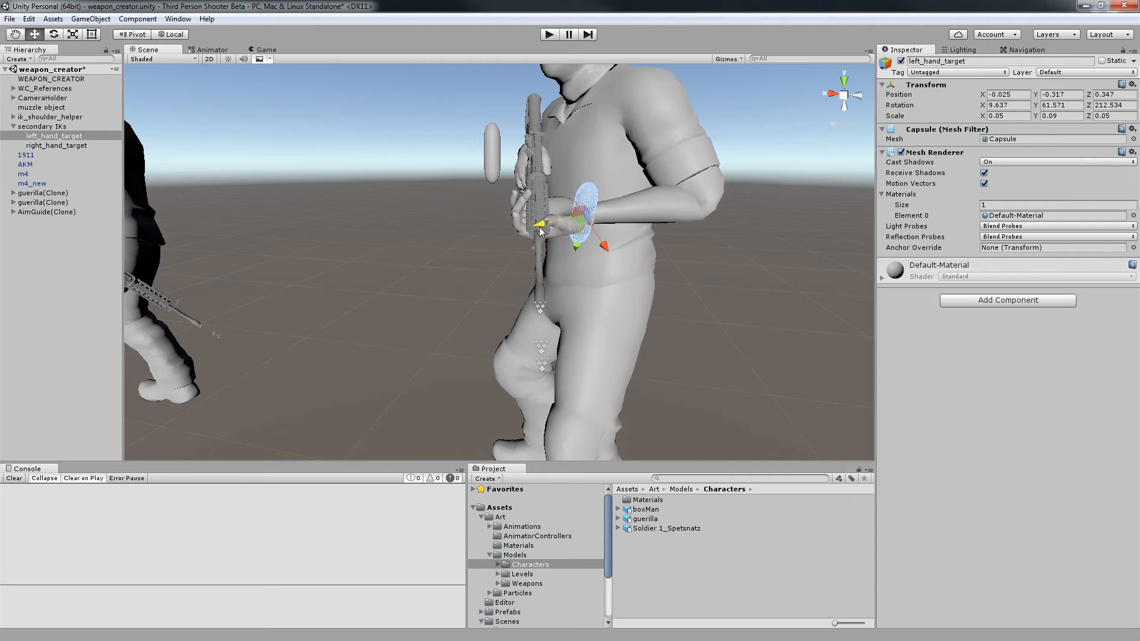
left_click_drag(378, 258, 415, 255, "alt")
Run Save Weapon on WEAPON_CREATOR to store the m4 setup as a weapon instance.
left_click(71, 79)
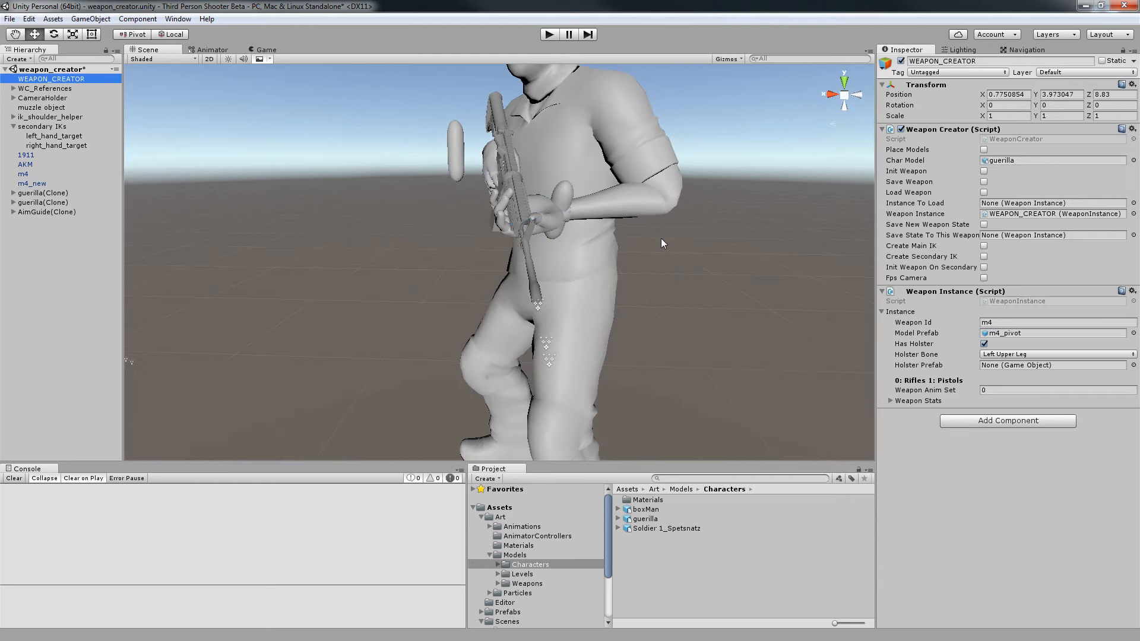
scroll(561, 268, "down", 6, "alt")
left_click_drag(522, 270, 657, 250, "alt")
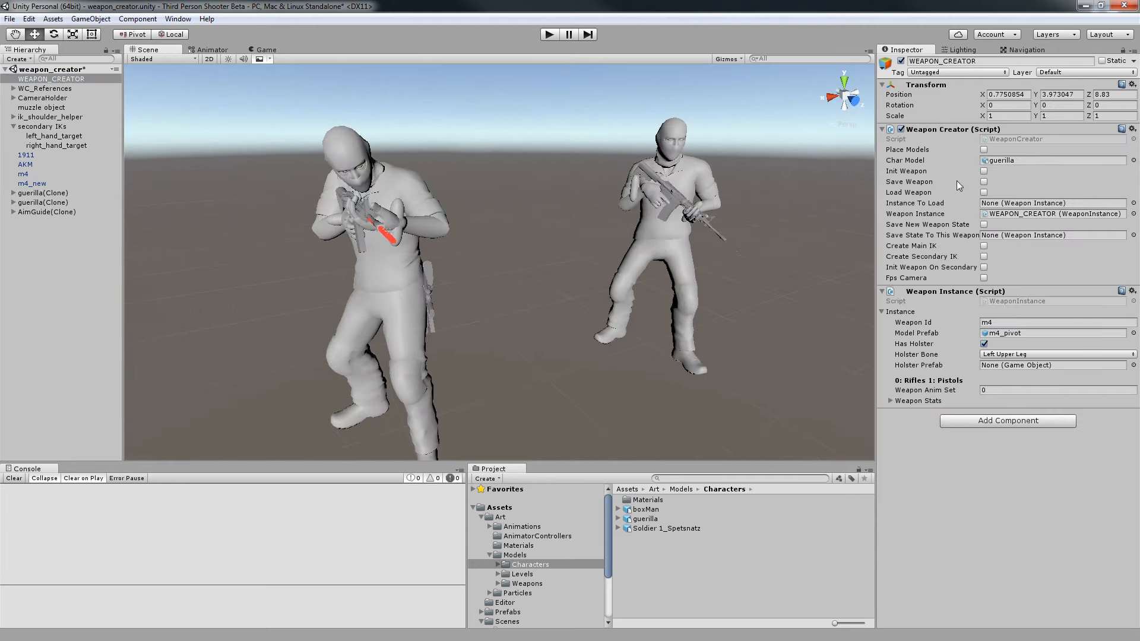
left_click(983, 182)
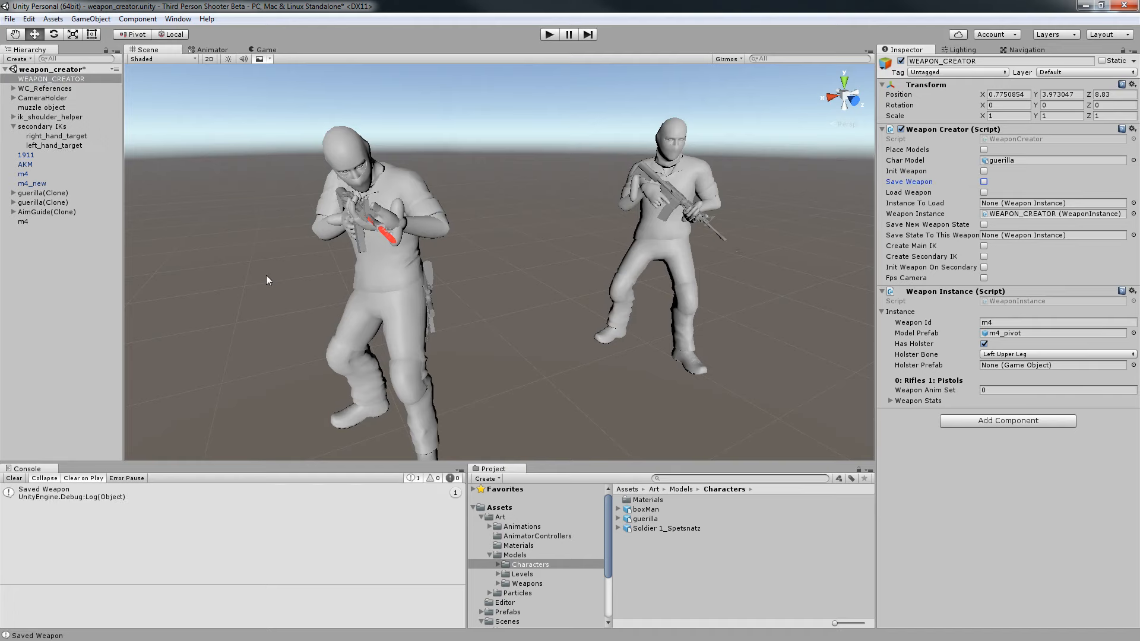
Rename the newly saved m4 weapon instance at the end of the hierarchy as m4_g.
left_click(23, 226)
left_click(23, 221)
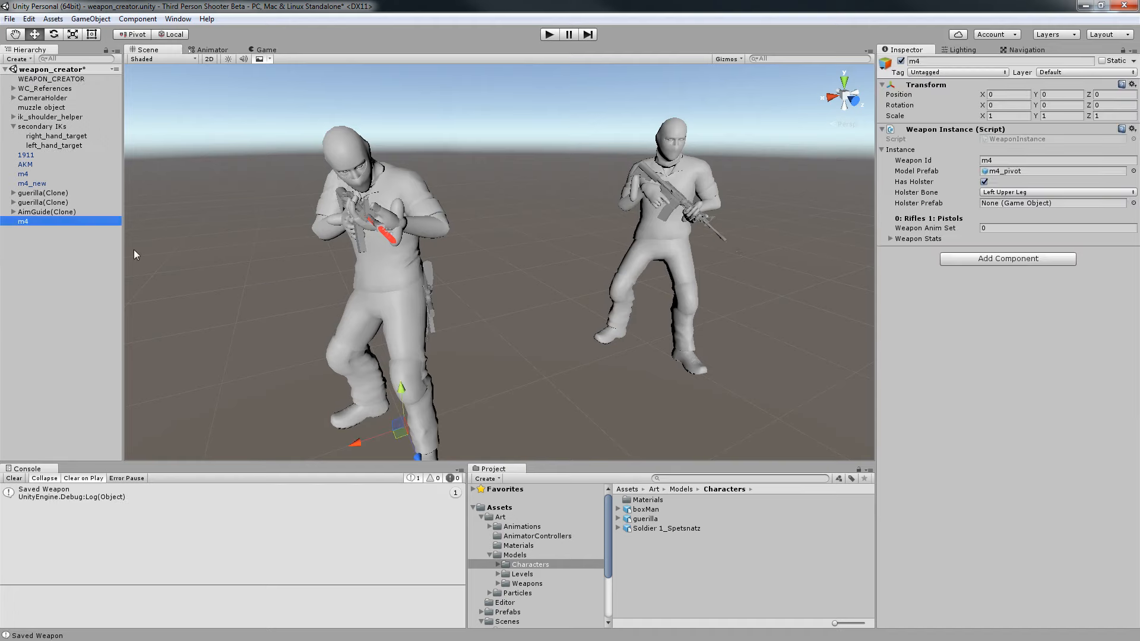
left_click_drag(246, 276, 415, 288, "alt")
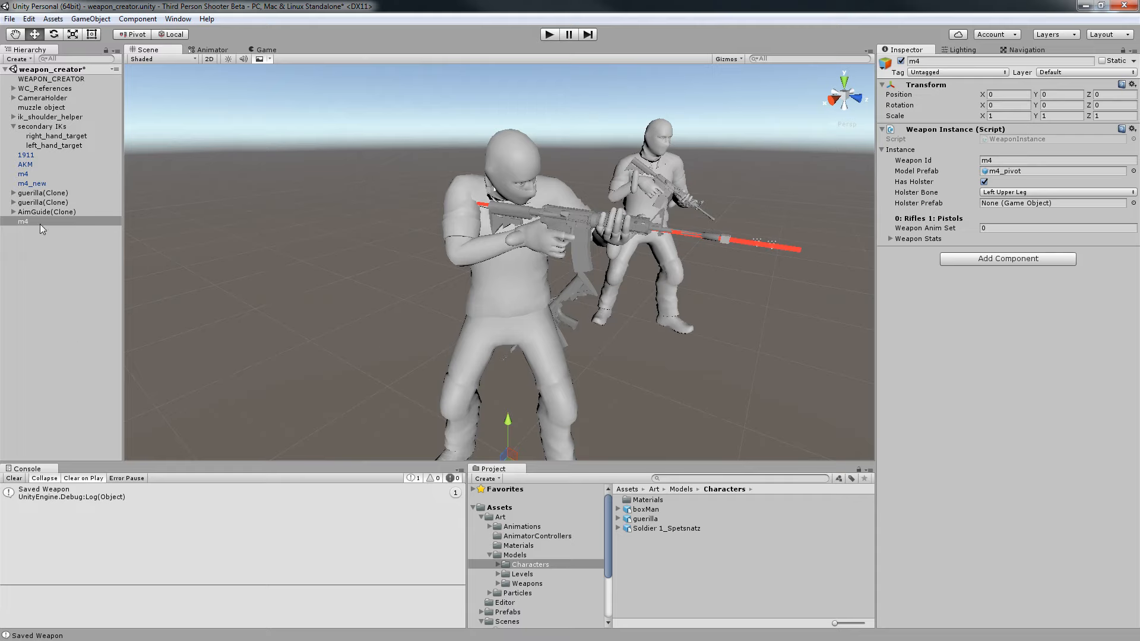
left_click(59, 222)
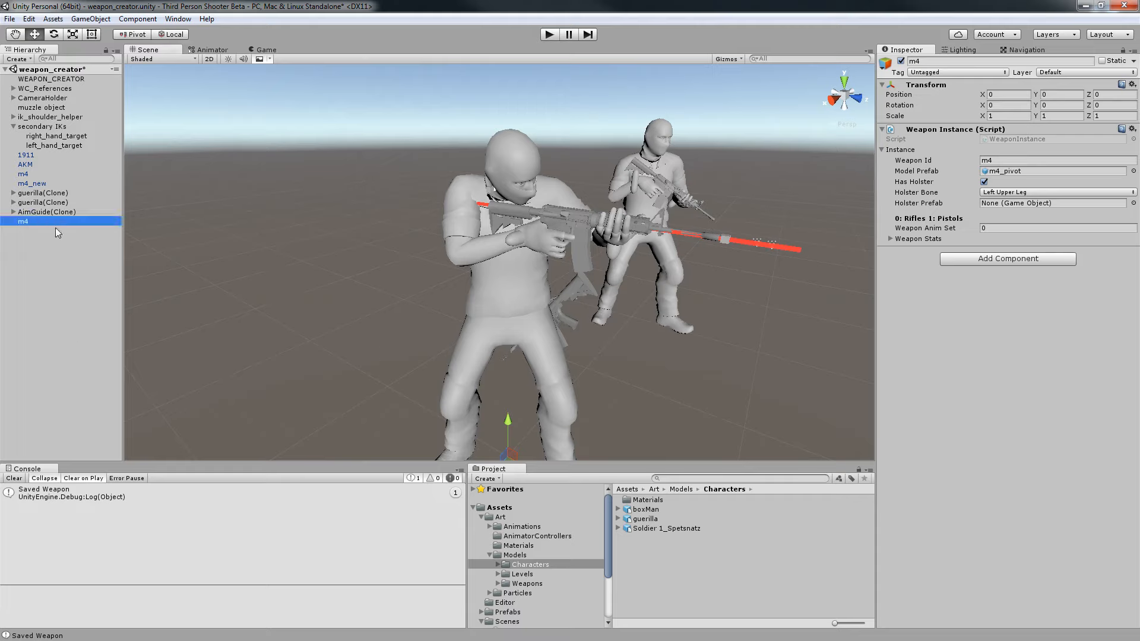
left_click(33, 222, "ctrl")
left_click(58, 221)
left_click(59, 222)
left_click(59, 221)
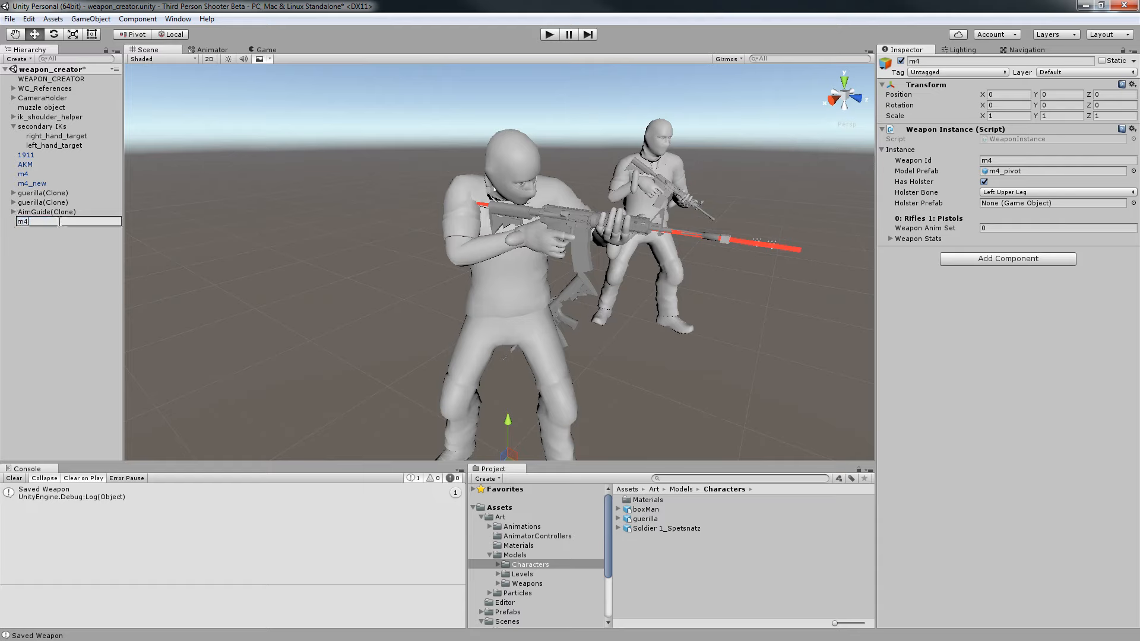
type("_g")
key("Return")
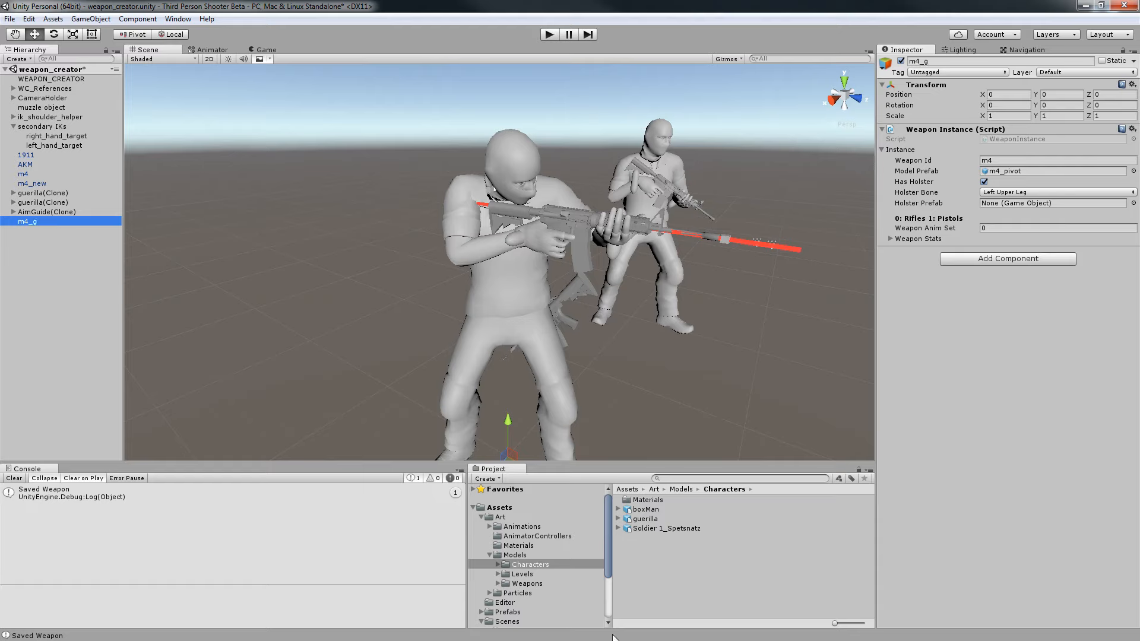
Create a prefab from the m4_g object in the Assets/Prefabs/Weapons folder.
scroll(564, 561, "down", 3)
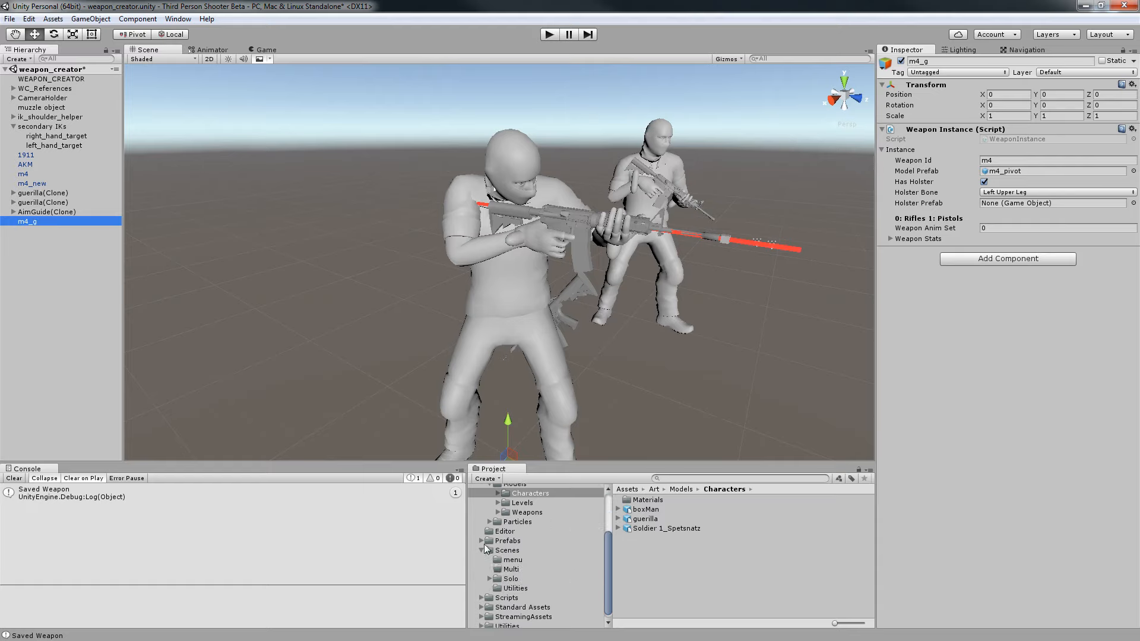
left_click(482, 541)
left_click(490, 570)
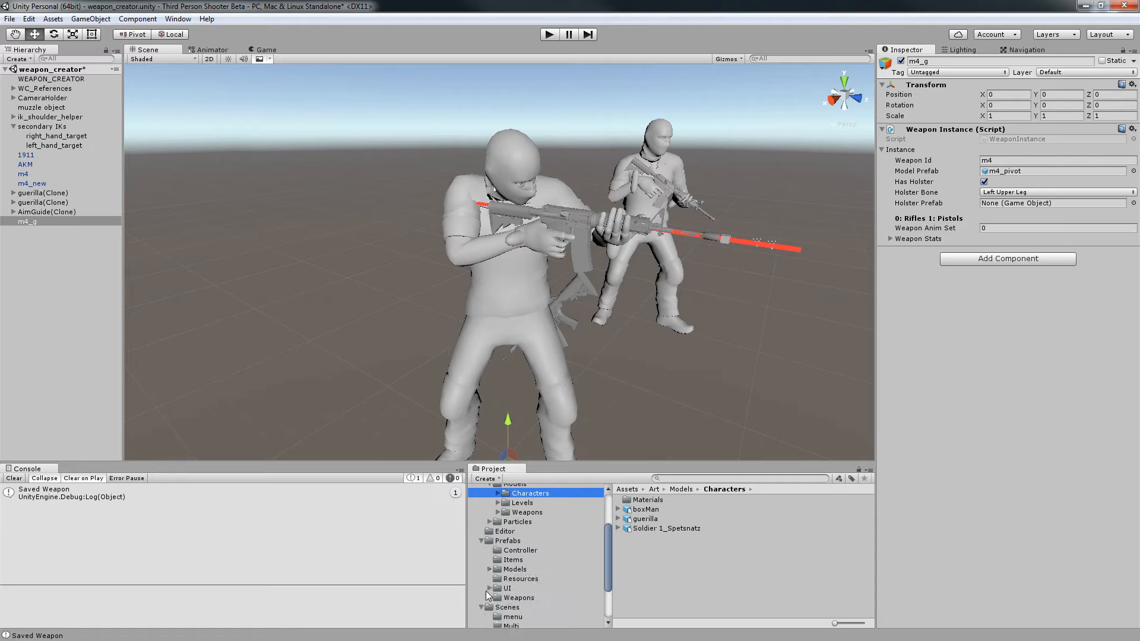
left_click(516, 598)
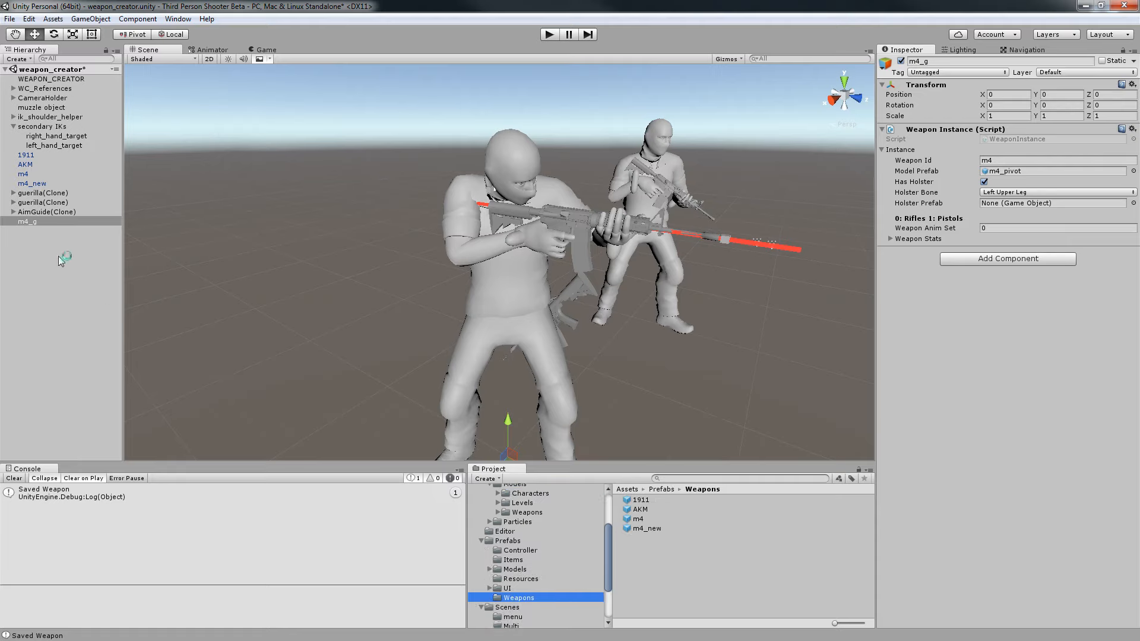
left_click_drag(23, 222, 687, 564)
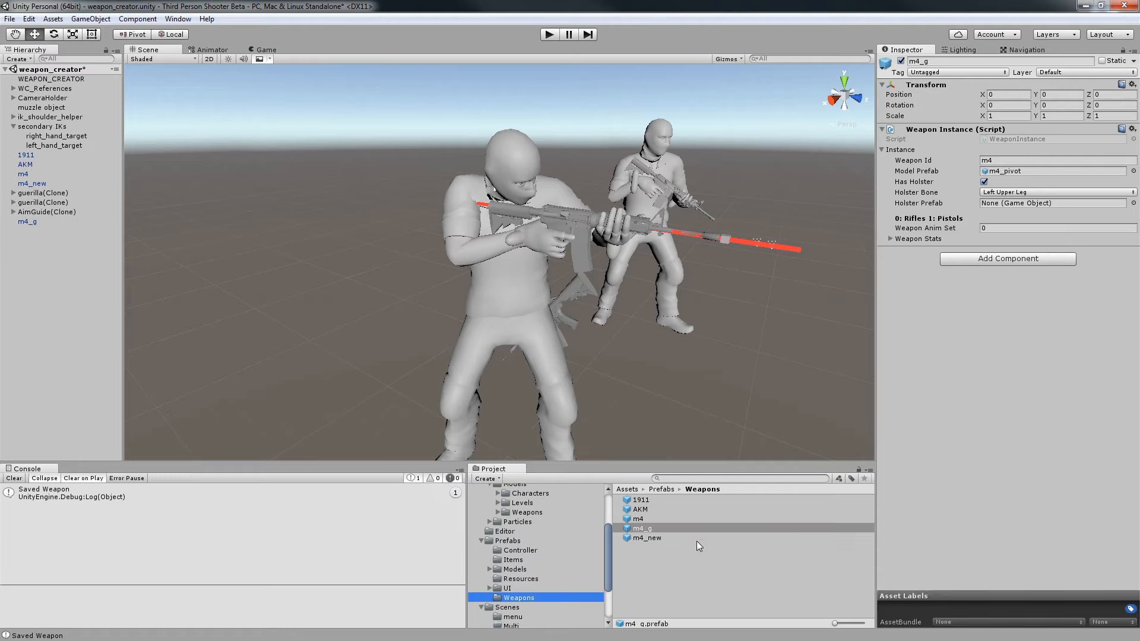
Examine the Weapon Instance settings of the m4_new, m4, AKM, 1911 and m4_g prefabs.
left_click(654, 539)
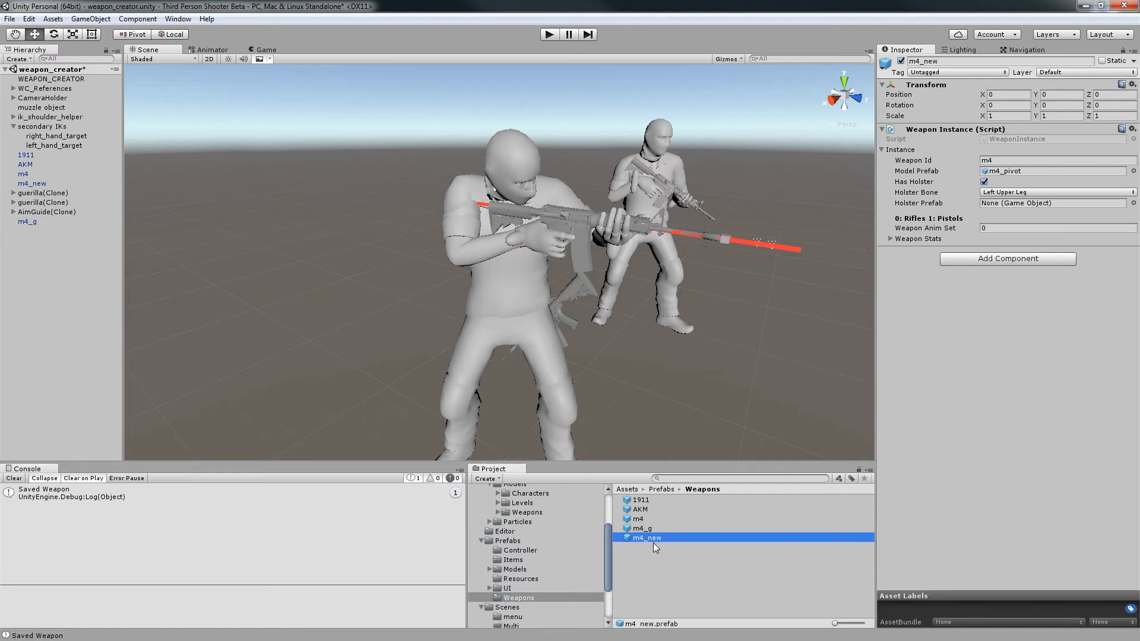
left_click(644, 521)
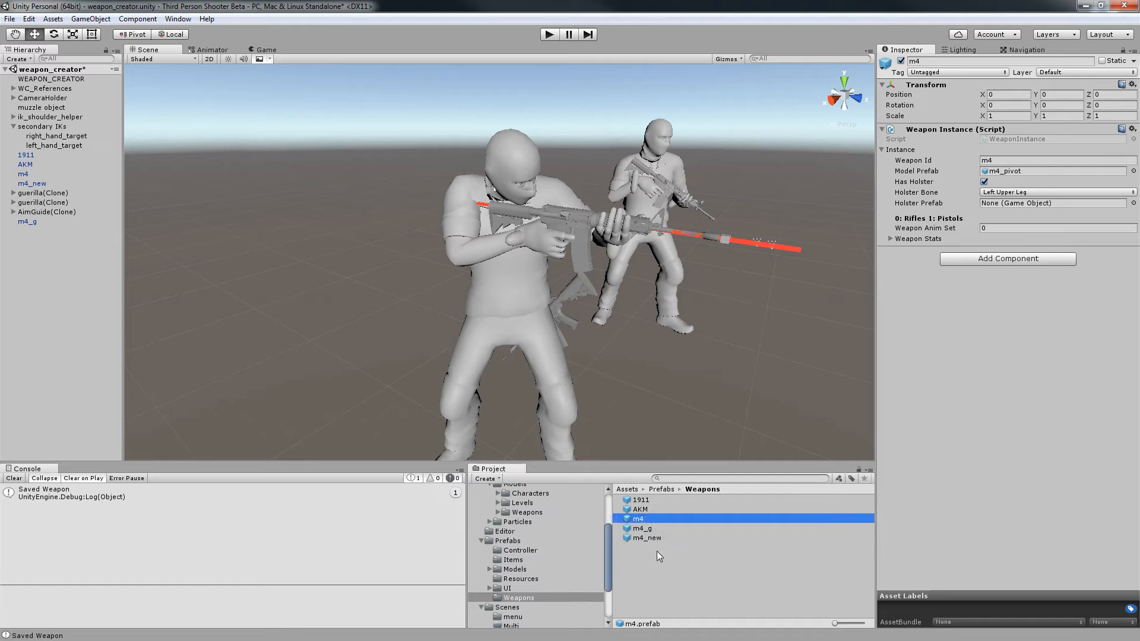
left_click(642, 509)
left_click(645, 501)
left_click(645, 510)
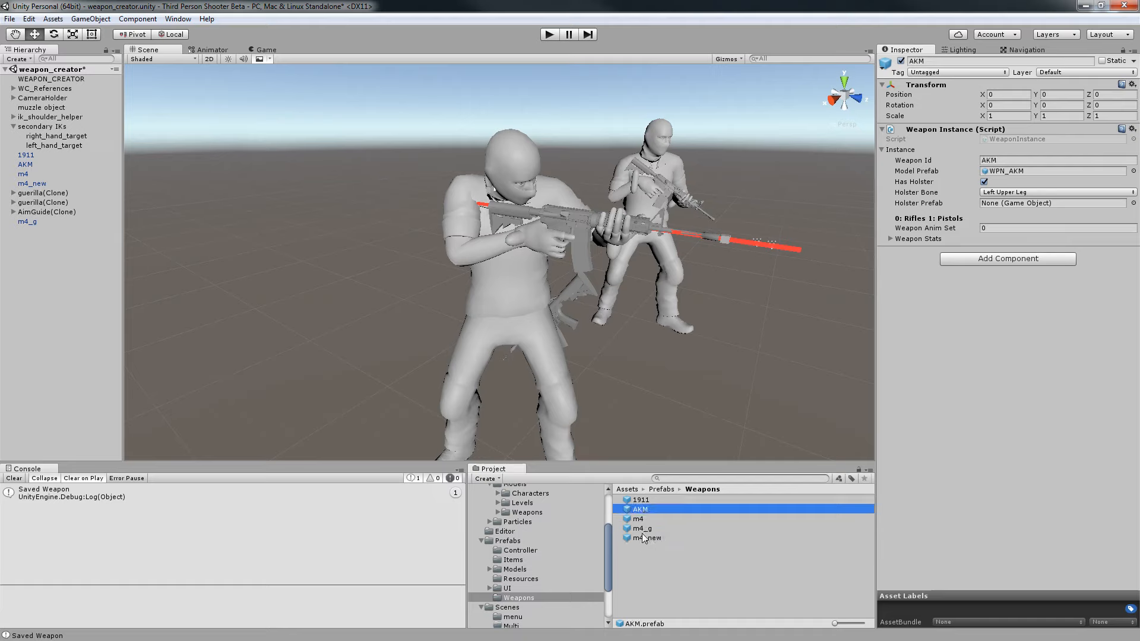
left_click(642, 528)
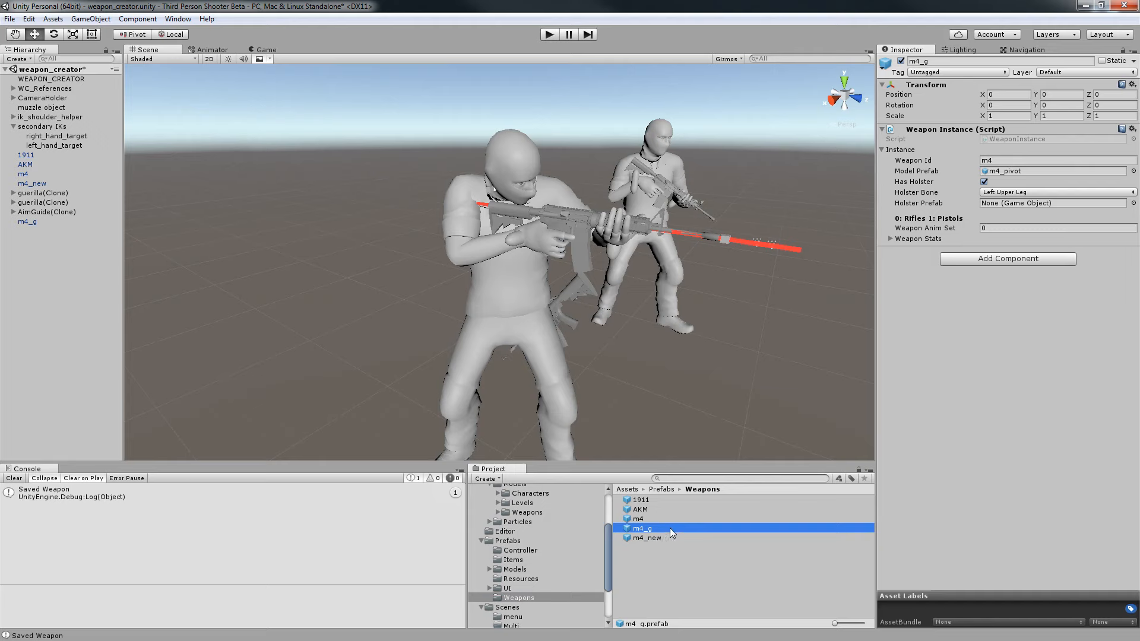
Save the weapon_creator scene and open the start here scene from Assets/Scenes.
scroll(649, 379, "down", 3)
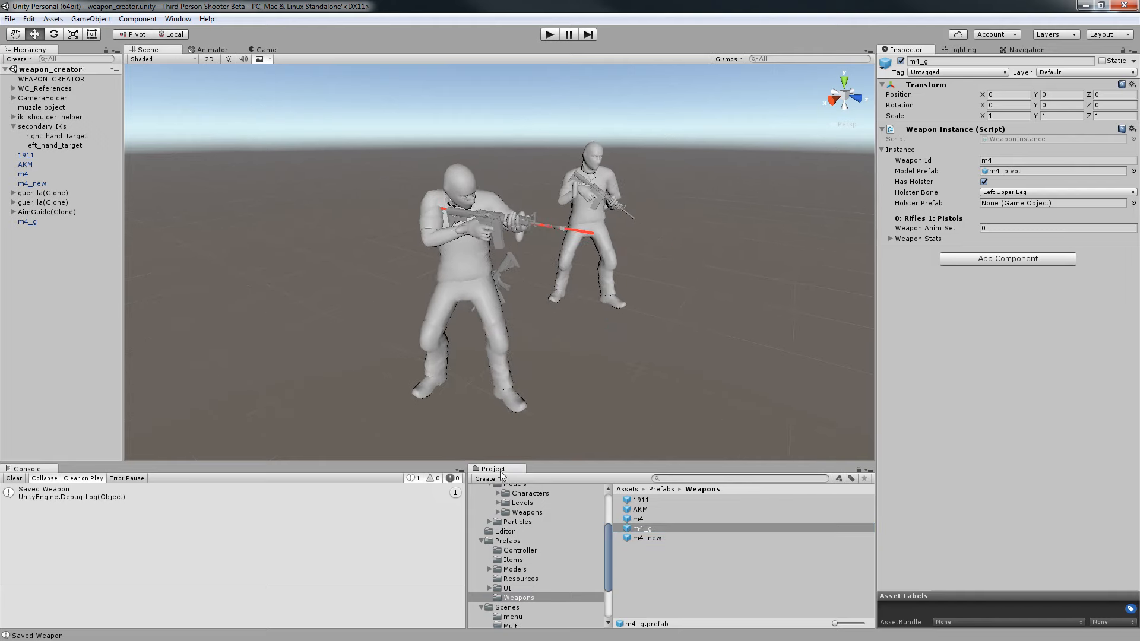
left_click(482, 541)
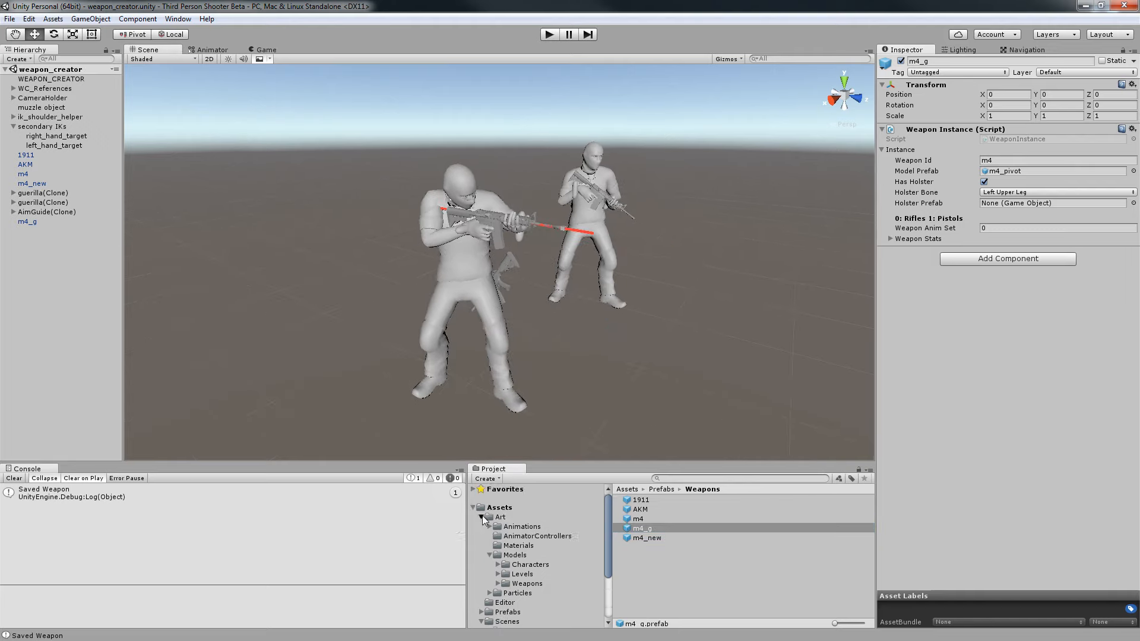
left_click(482, 518)
left_click(506, 547)
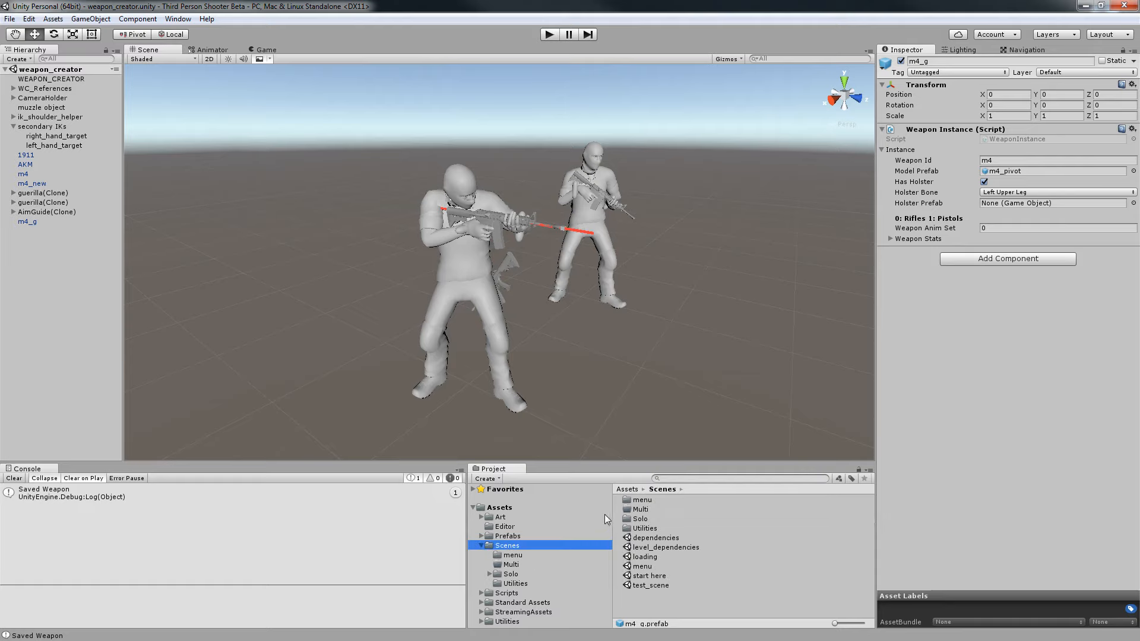
double_click(650, 576)
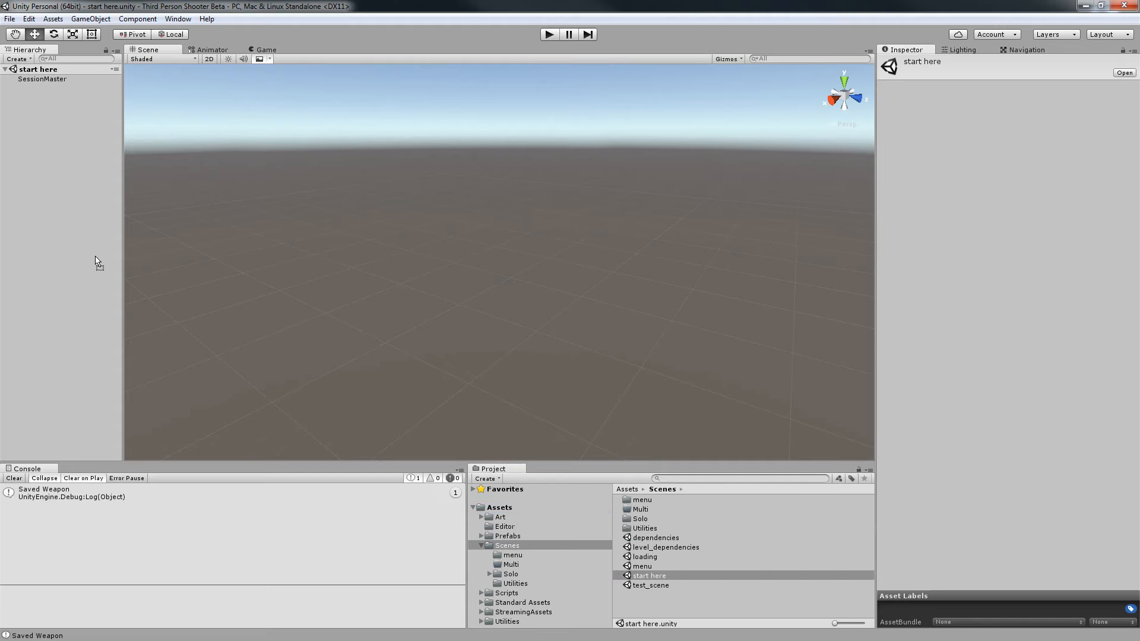
Load the dependencies scene alongside start here and set the Char Prefabs size of its ResourcesManager to 4.
left_click_drag(97, 262, 81, 244)
left_click(39, 98)
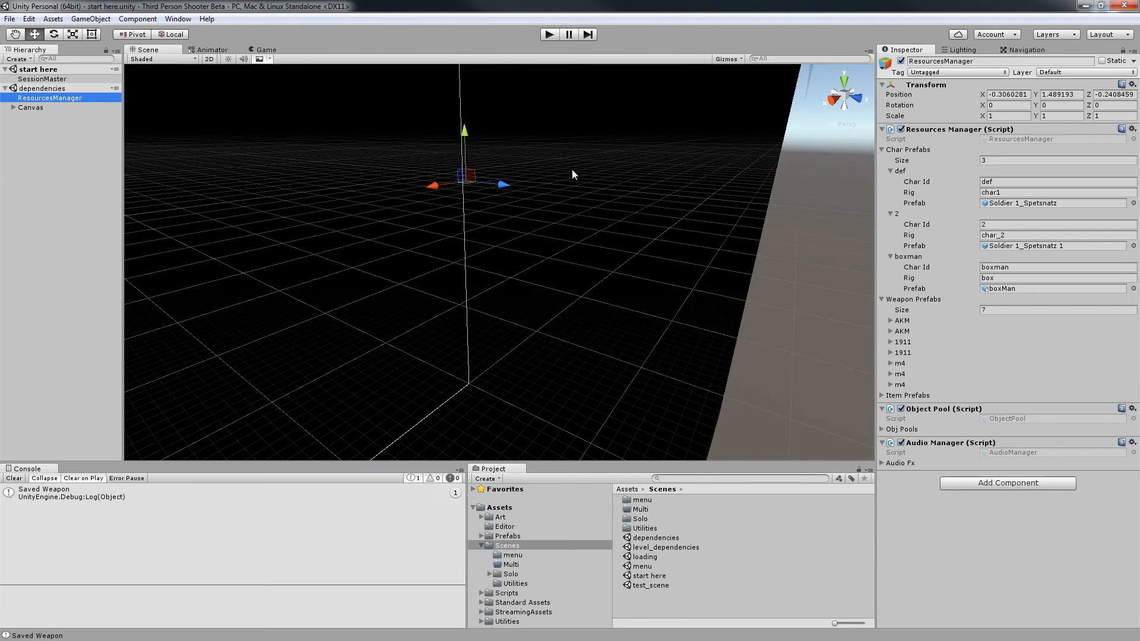
left_click(911, 300)
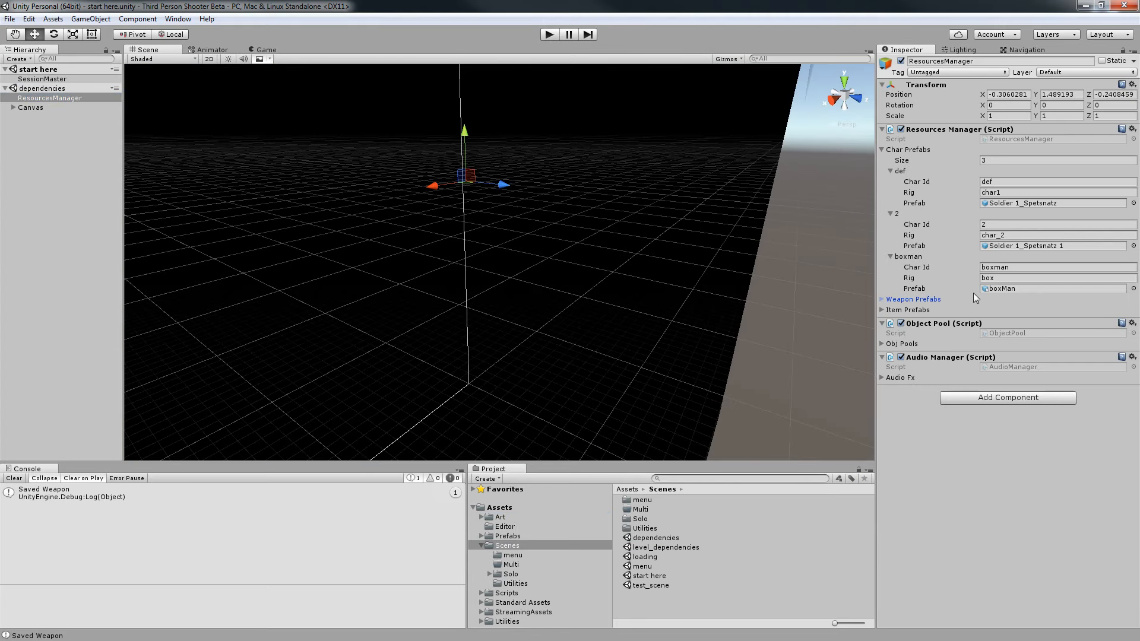
left_click(995, 161)
type("4")
key("Return")
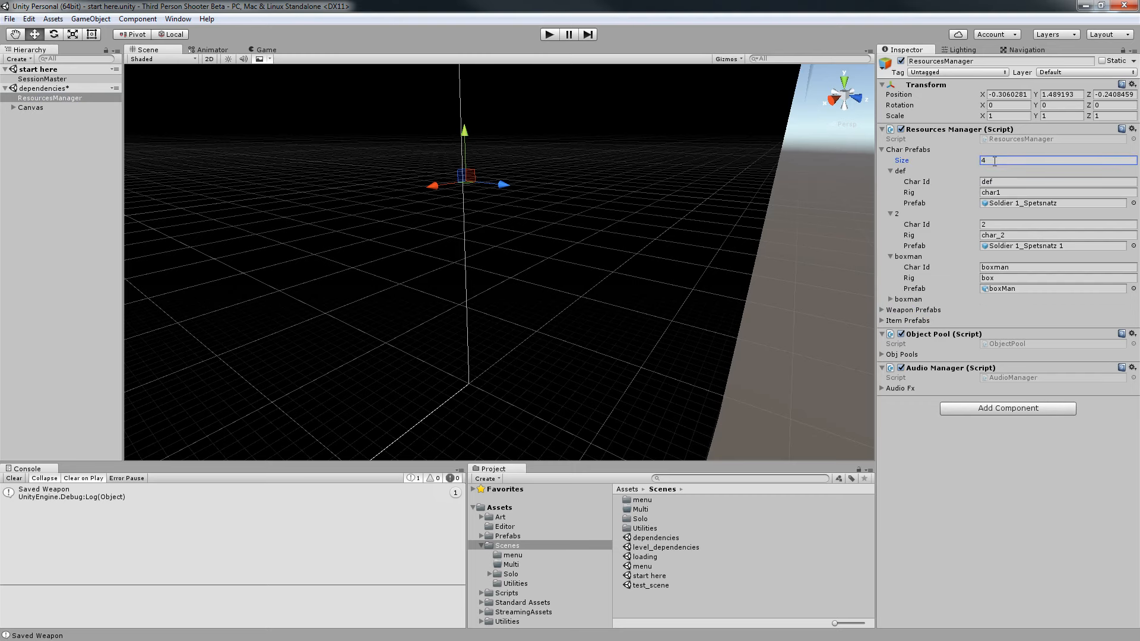
Fill in the fourth Char Prefabs entry with Char Id guerilla, Rig g and the guerilla model as Prefab.
left_click(909, 300)
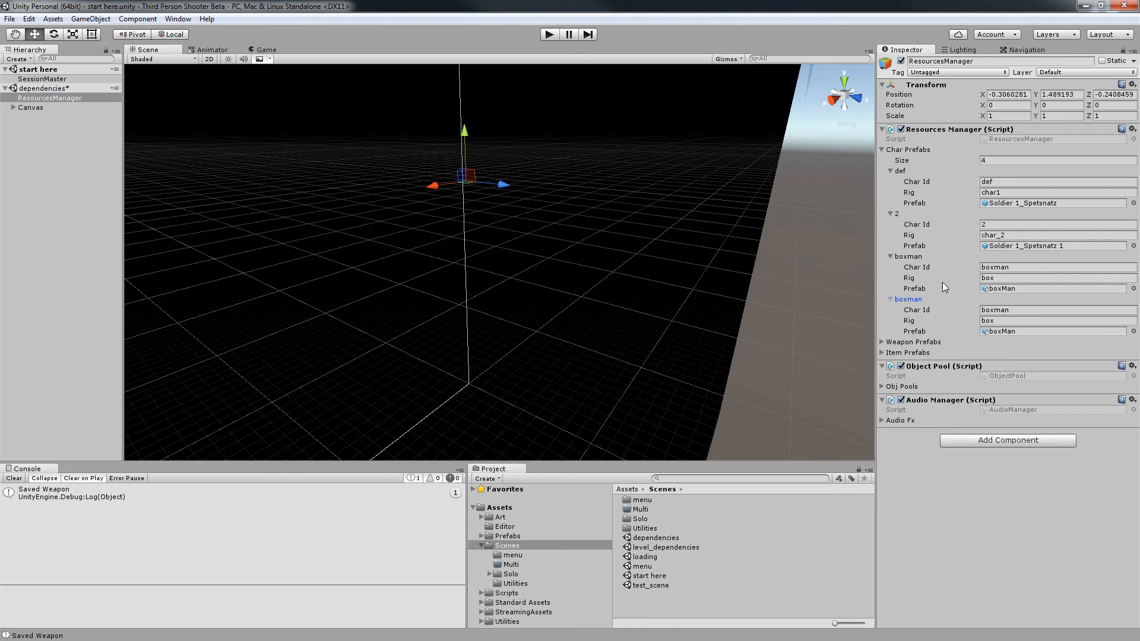
left_click(1028, 309)
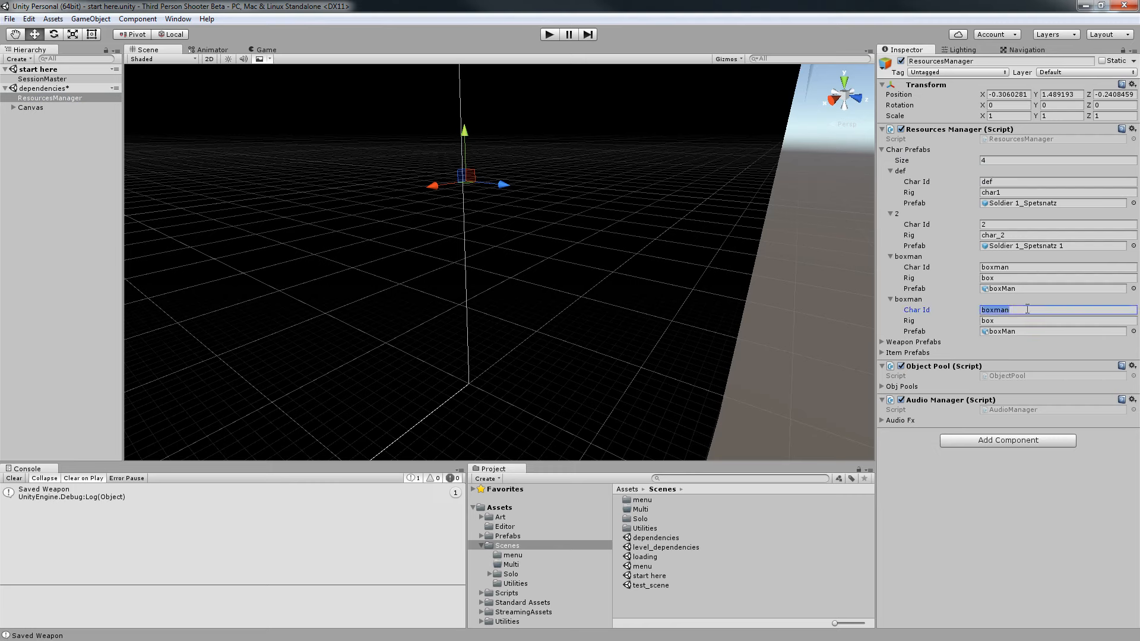
type("guerilla")
left_click(1029, 322)
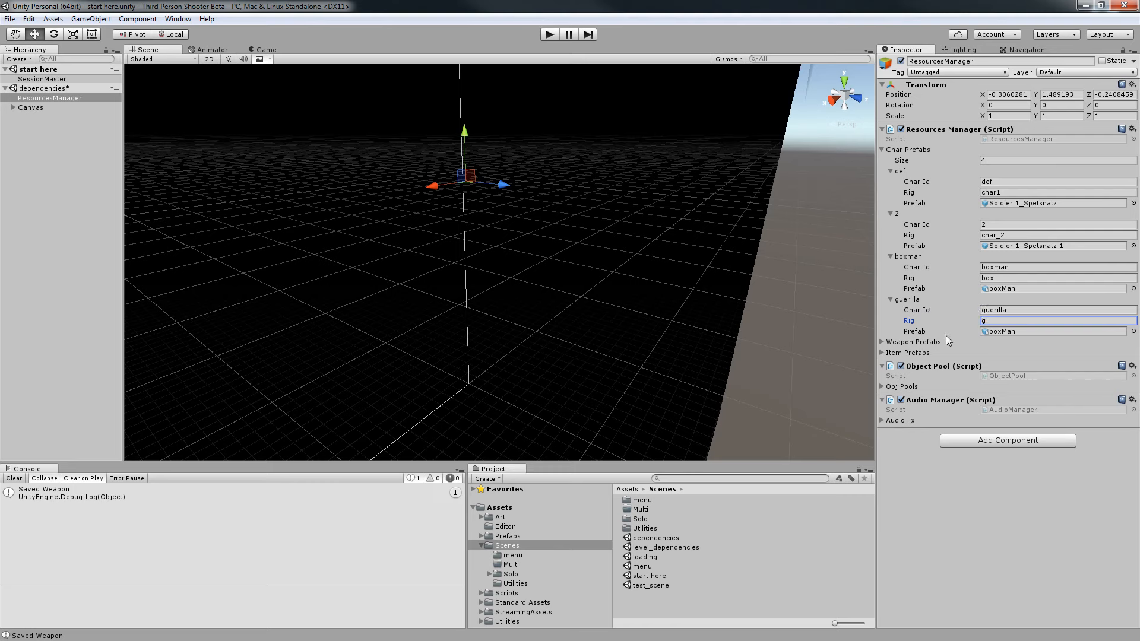
left_click(1010, 333)
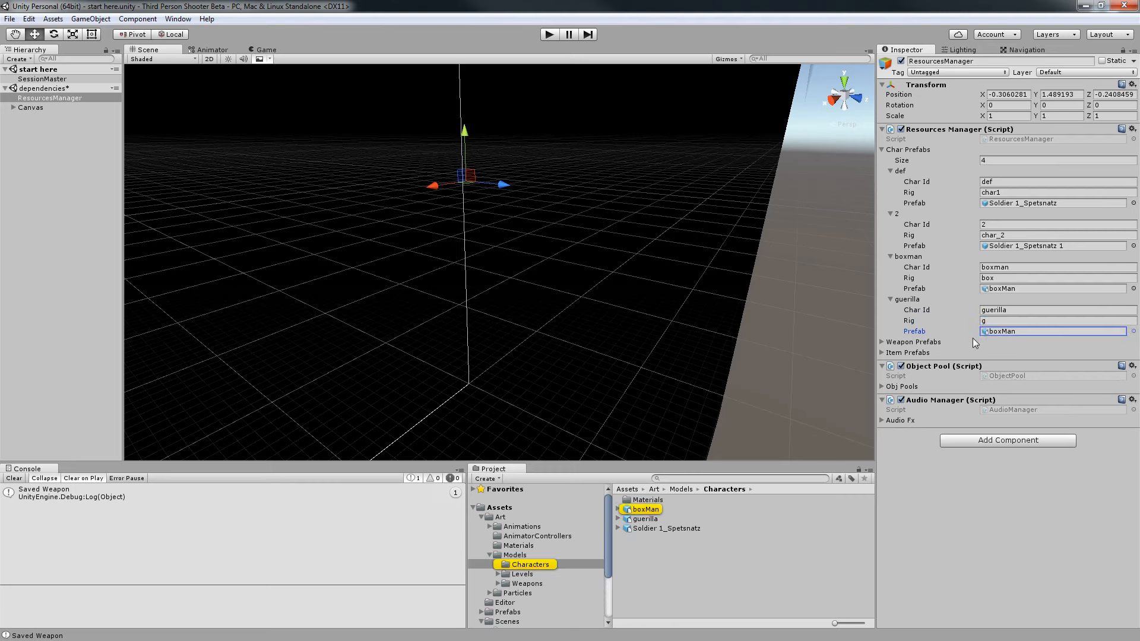
left_click_drag(646, 520, 1017, 334)
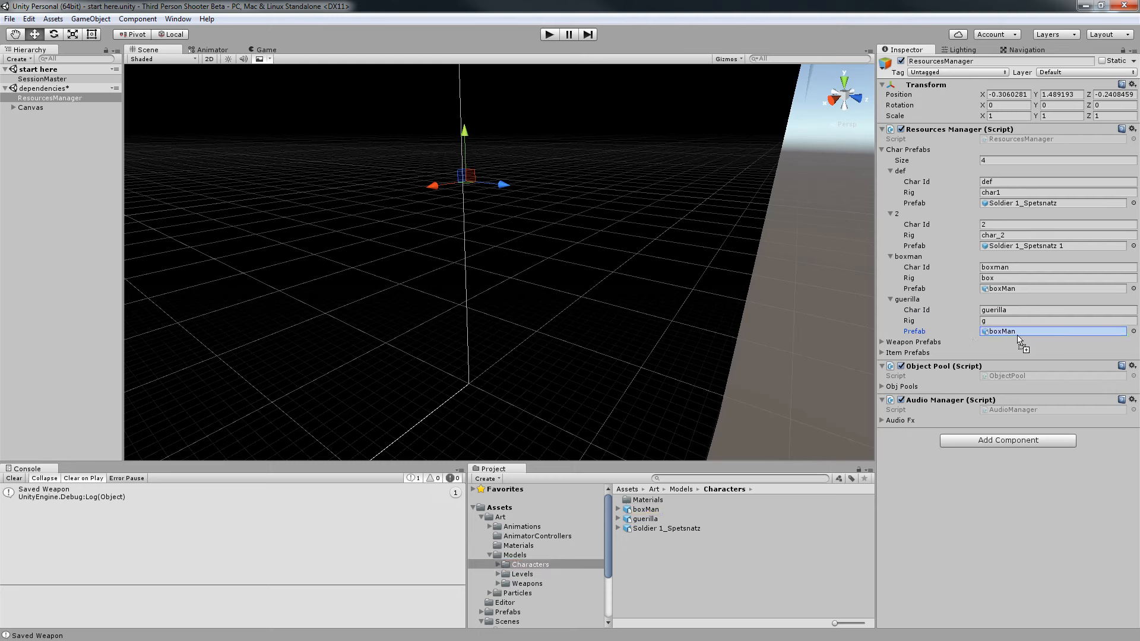
Review the rig and prefab assigned to each of the three m4 entries in ResourcesManager's Weapon Prefabs.
left_click(912, 342)
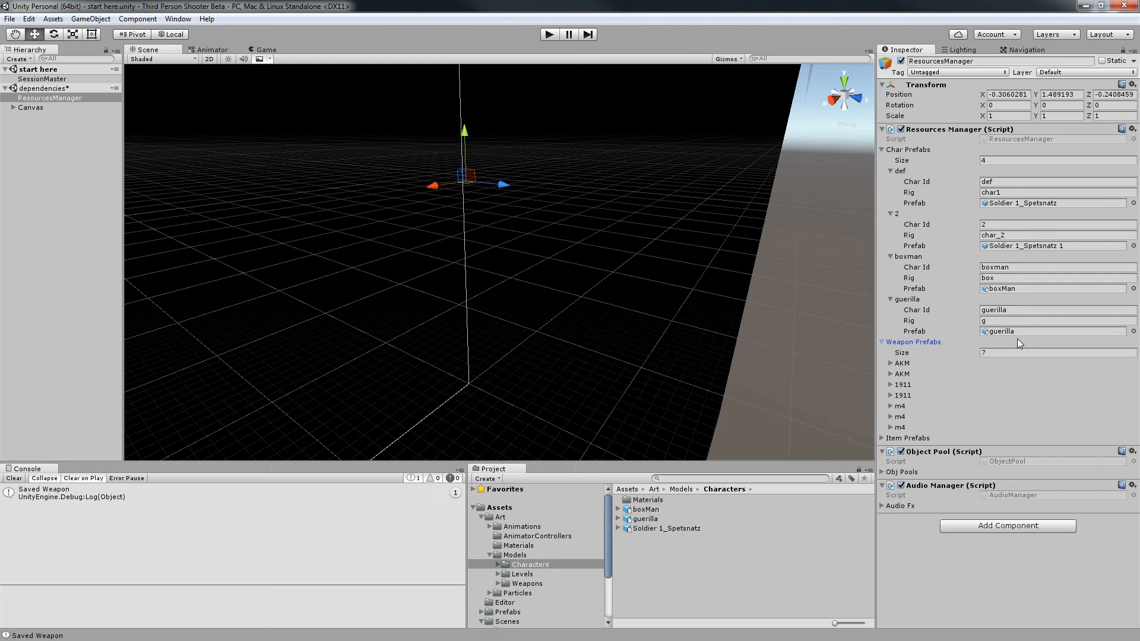
left_click(900, 427)
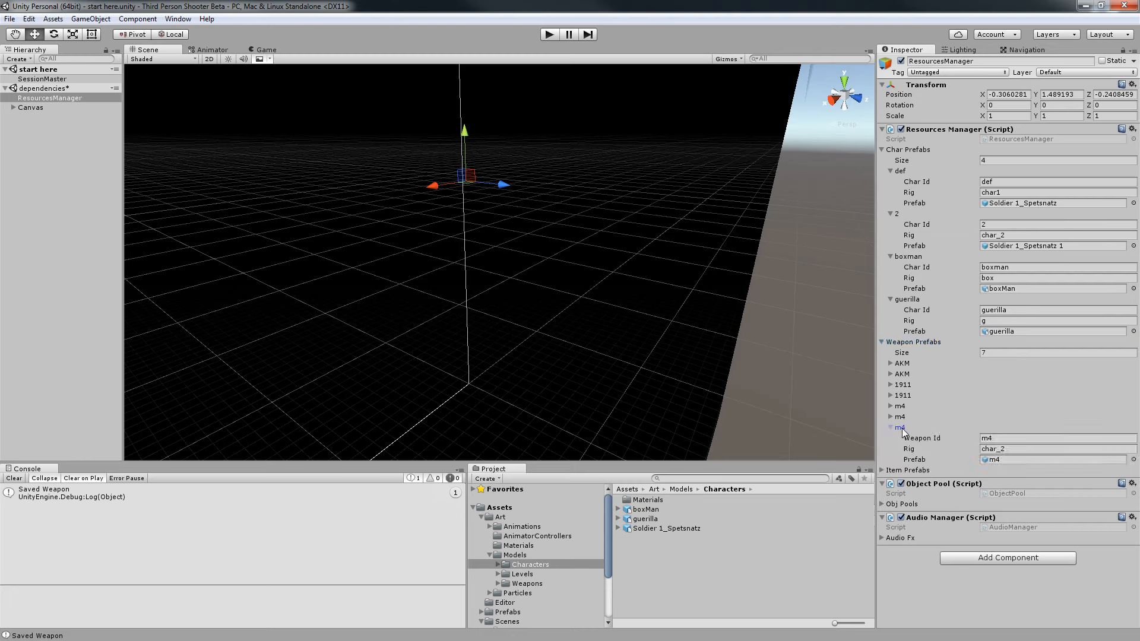
left_click(901, 417)
left_click(912, 406)
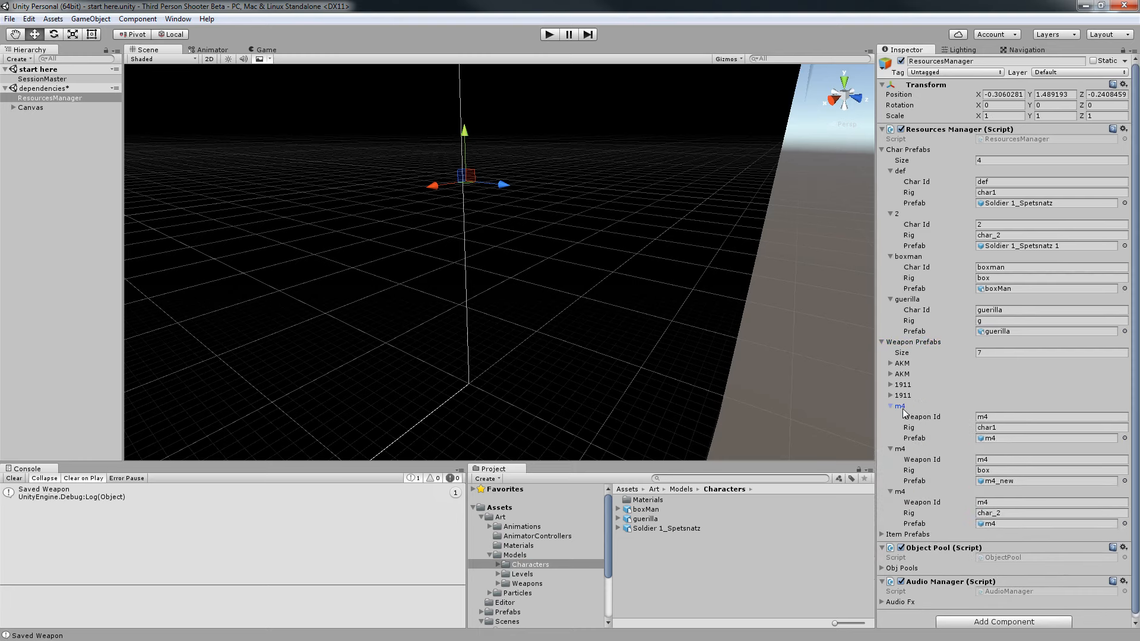
left_click(901, 407)
left_click(902, 417)
left_click(902, 427)
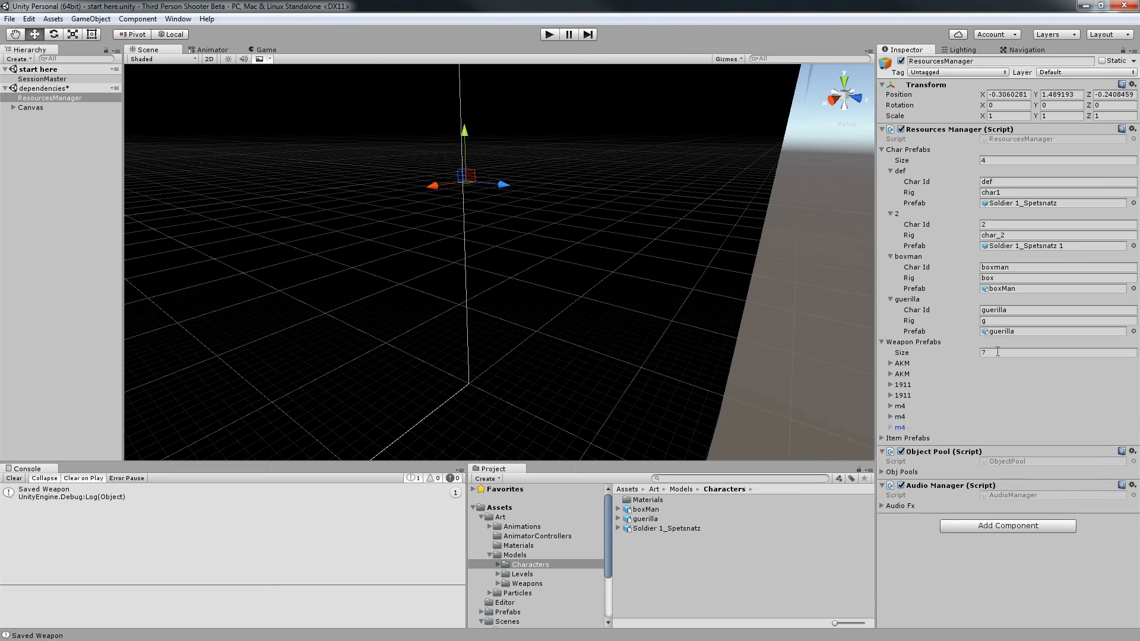
Increase the Weapon Prefabs size to 8 and set the Rig of the new m4 entry to g.
left_click(1001, 352)
type("8")
key("Return")
left_click(900, 438)
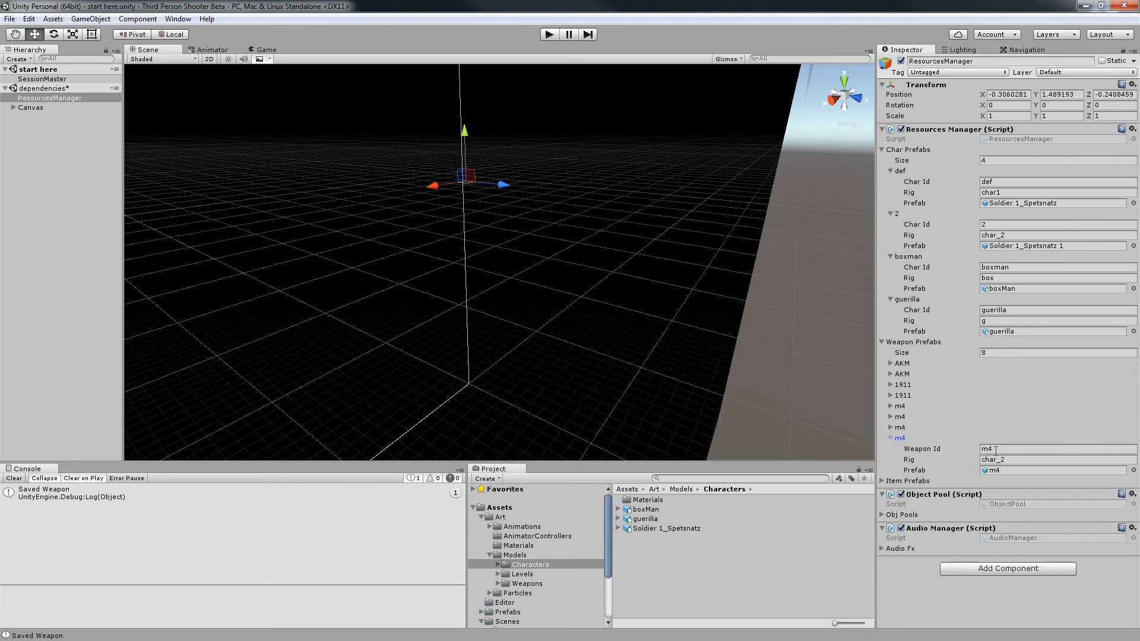
left_click(1015, 459)
type("g")
Assign the m4_g prefab from Assets/Prefabs/Weapons to the new m4 entry and save the dependencies scene.
scroll(518, 588, "down", 3)
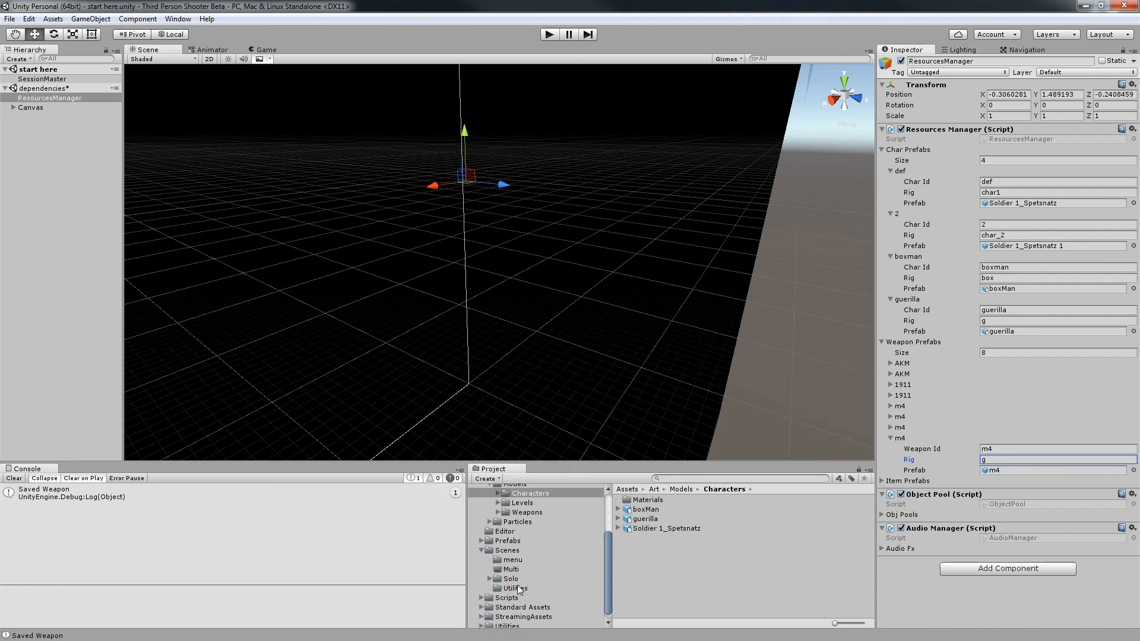
left_click(482, 536)
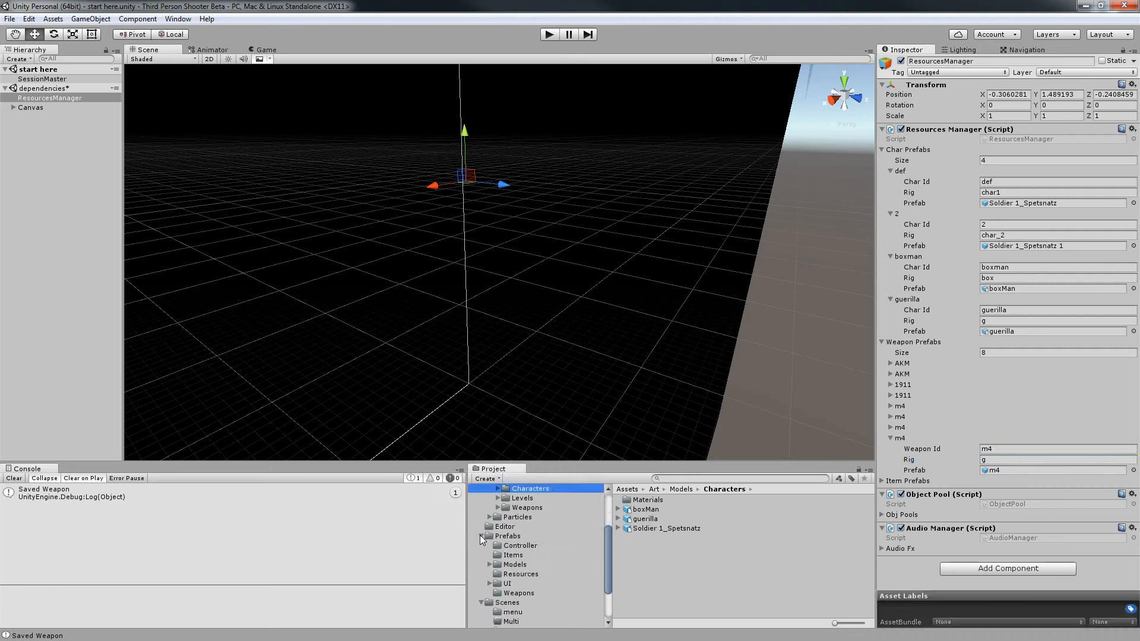
left_click(574, 592)
left_click_drag(643, 528, 992, 472)
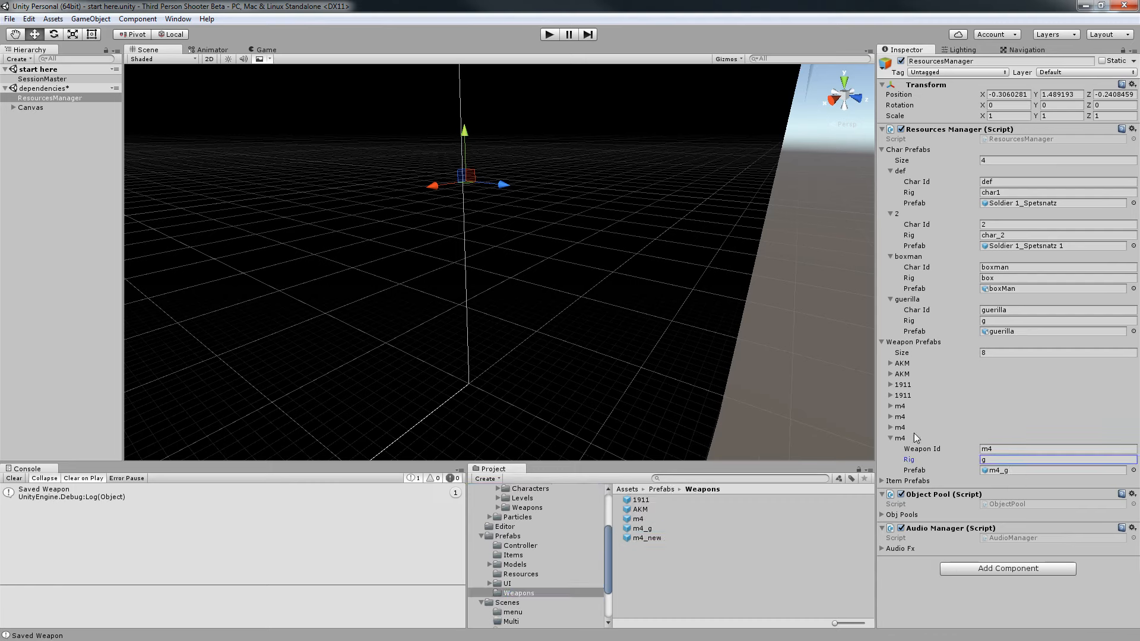
scroll(779, 336, "down", 2)
middle_click_drag(775, 334, 773, 307)
scroll(766, 312, "down", 1)
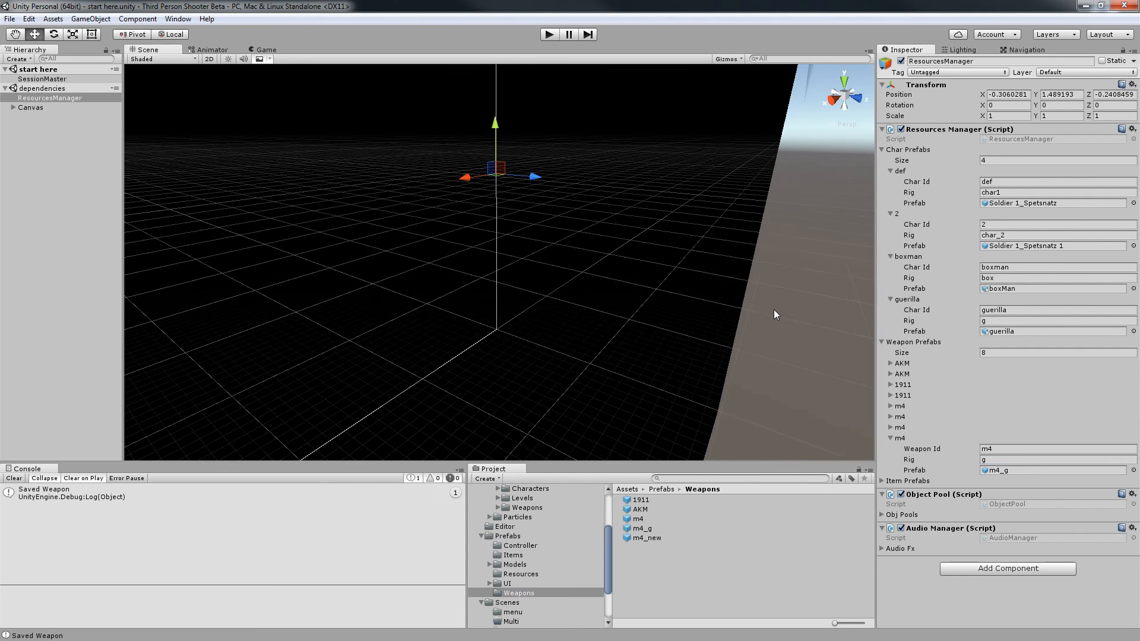
Collapse the new m4 entry and remove the dependencies scene from the hierarchy.
left_click(890, 439)
middle_click_drag(471, 164, 496, 190)
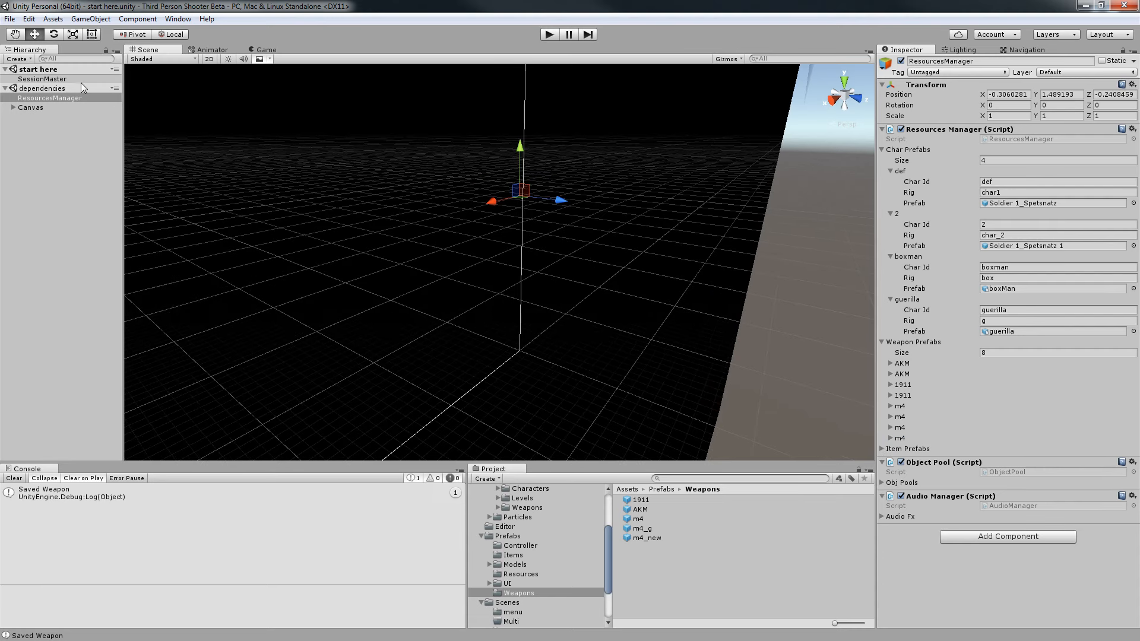
left_click(59, 80)
right_click(46, 88)
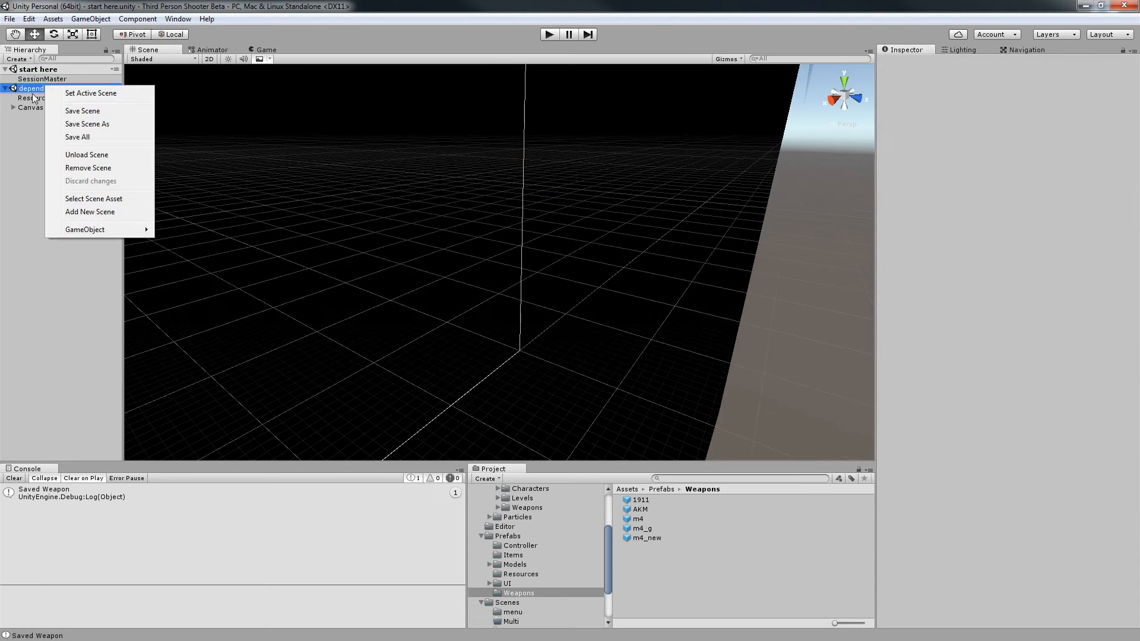
left_click(88, 169)
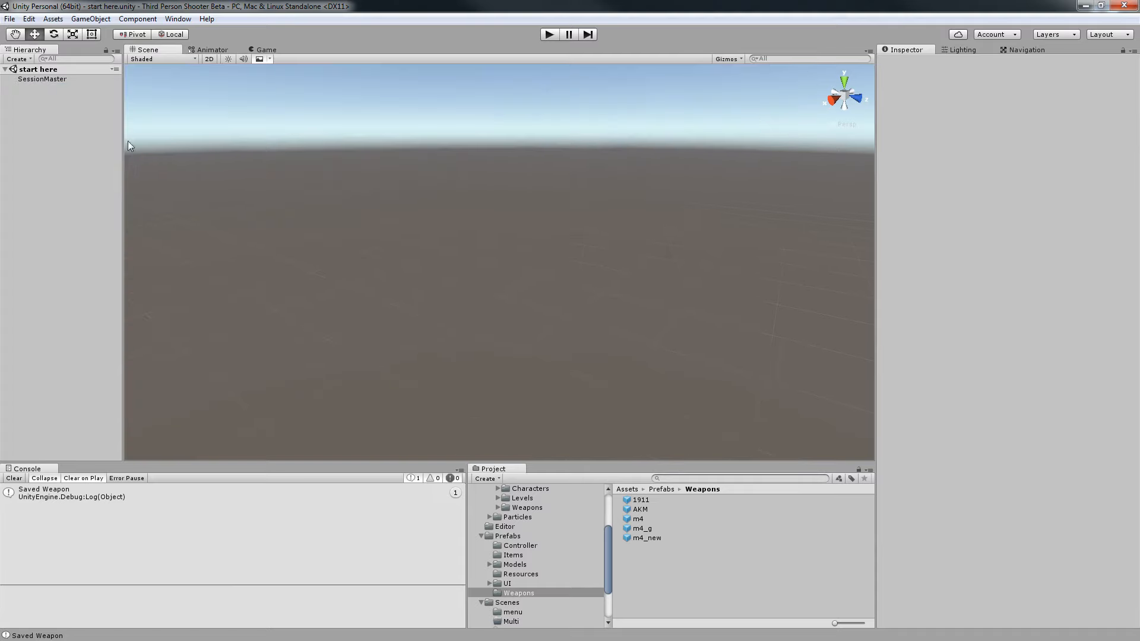
Enable Use Debug Values on SessionMaster, set its Sec Weapon to m4 and save the start here scene.
left_click(43, 78)
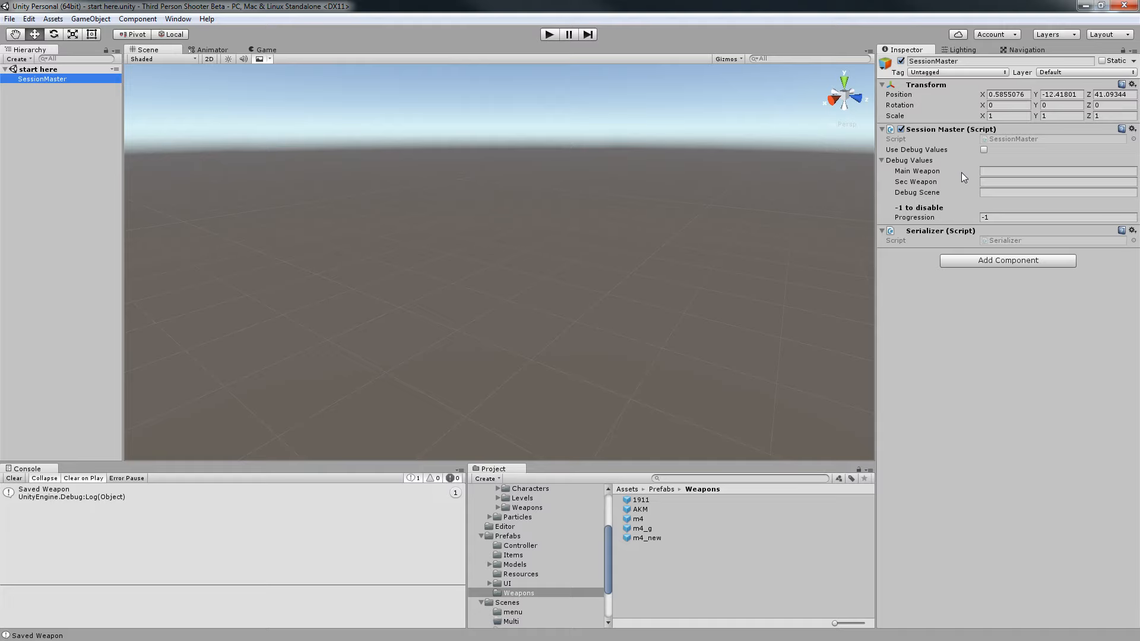
left_click(985, 149)
left_click(998, 182)
type("m4")
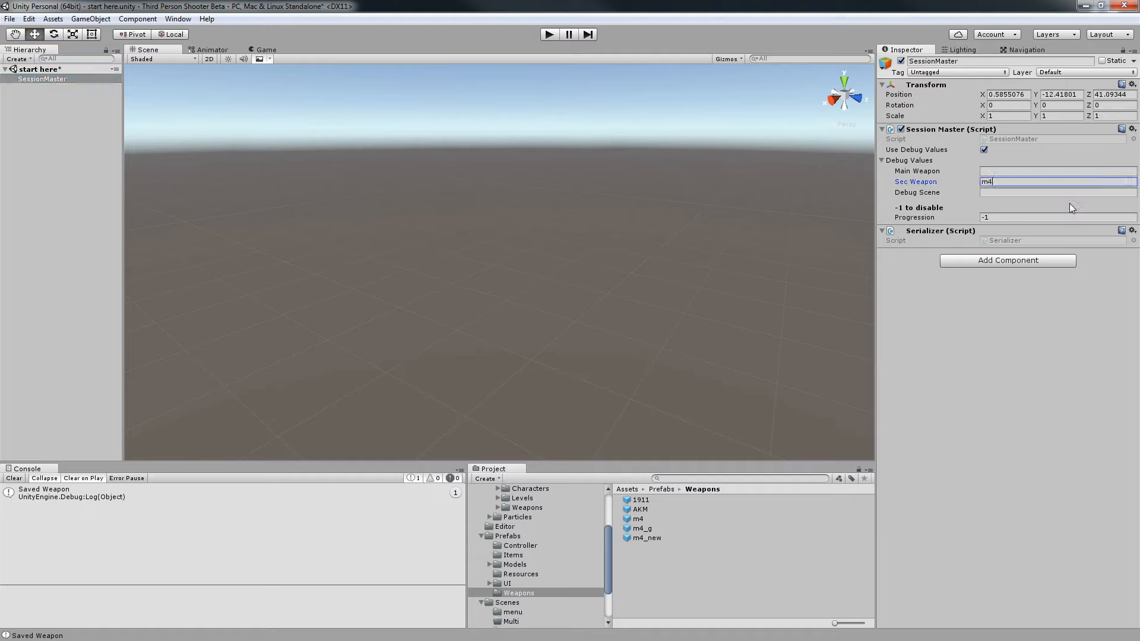
left_click(573, 285)
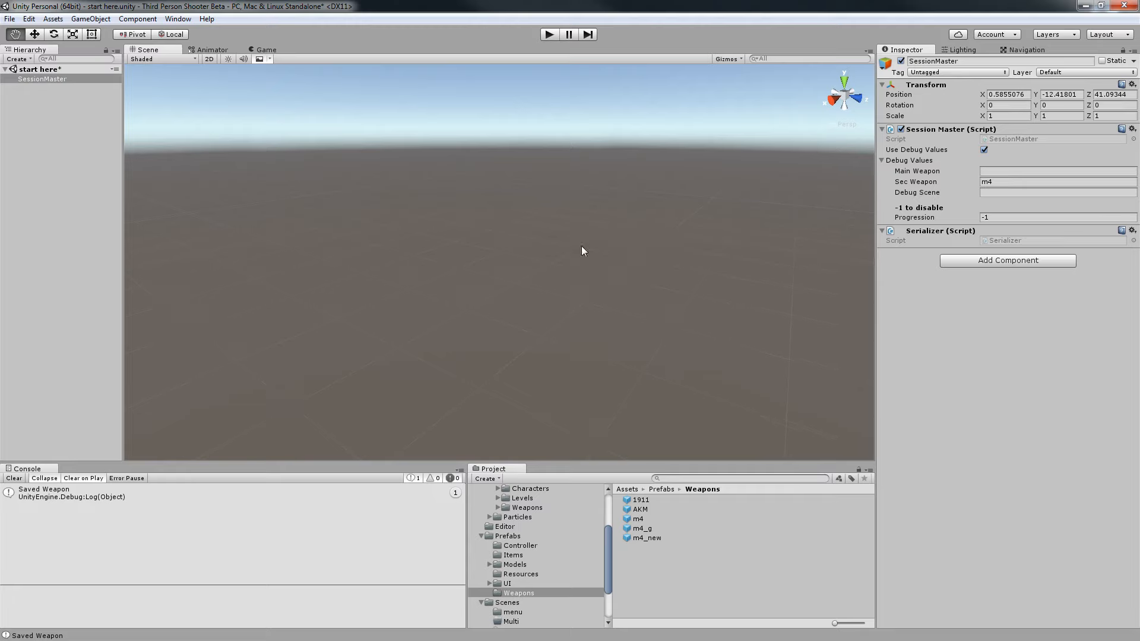
left_click(67, 80)
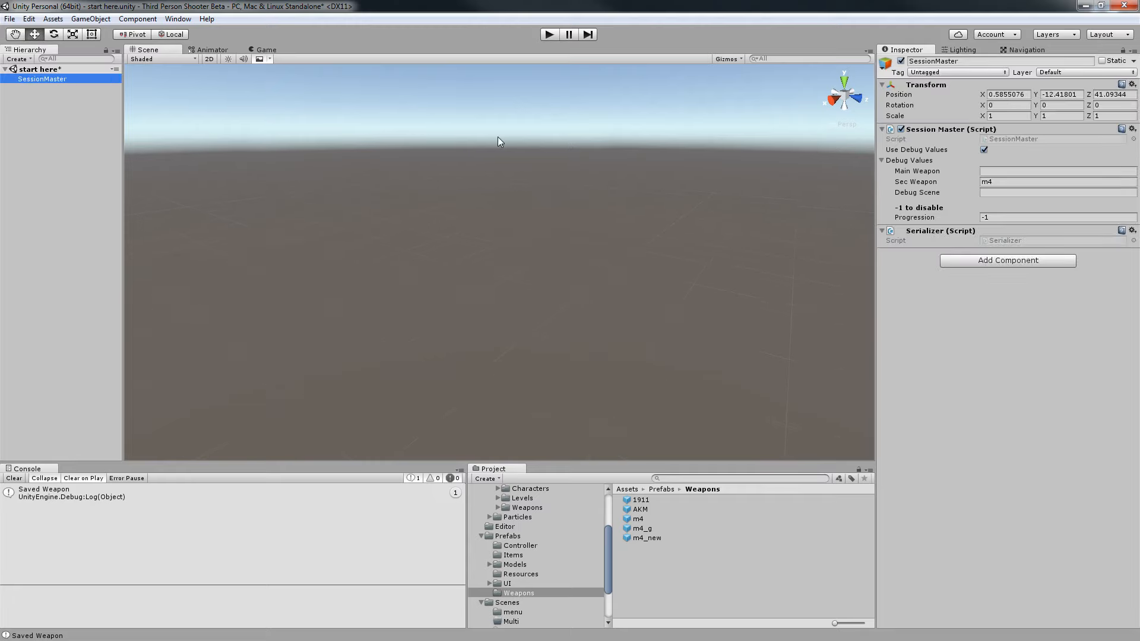
right_click(585, 163)
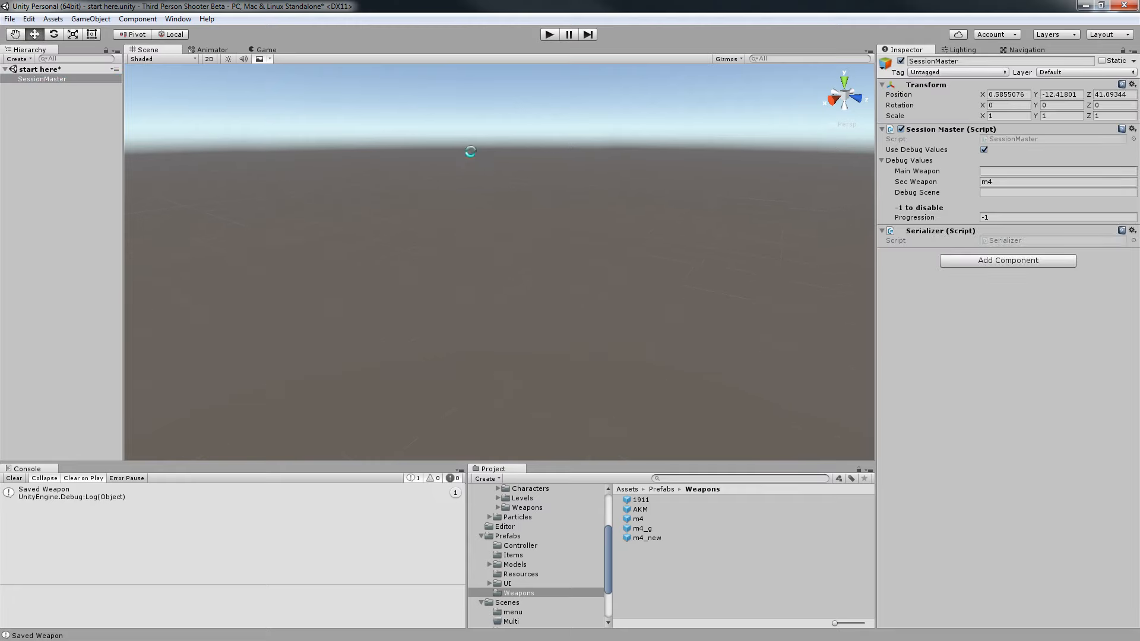
key("ctrl+s")
Run the game and replace the name in the player profile with the player's name.
left_click(548, 36)
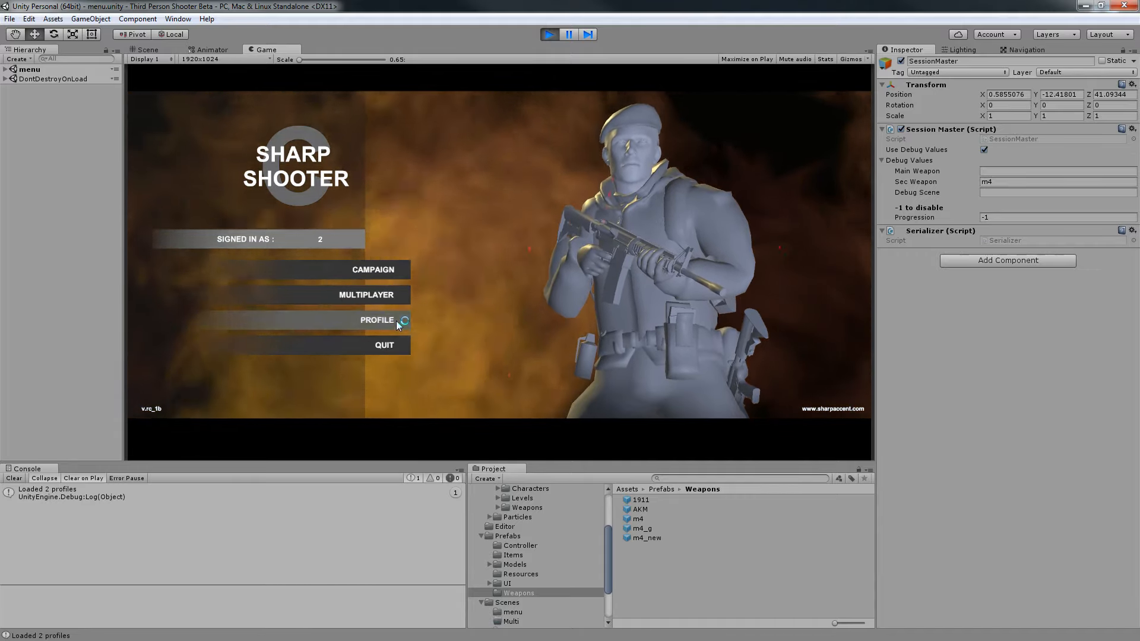
left_click(397, 321)
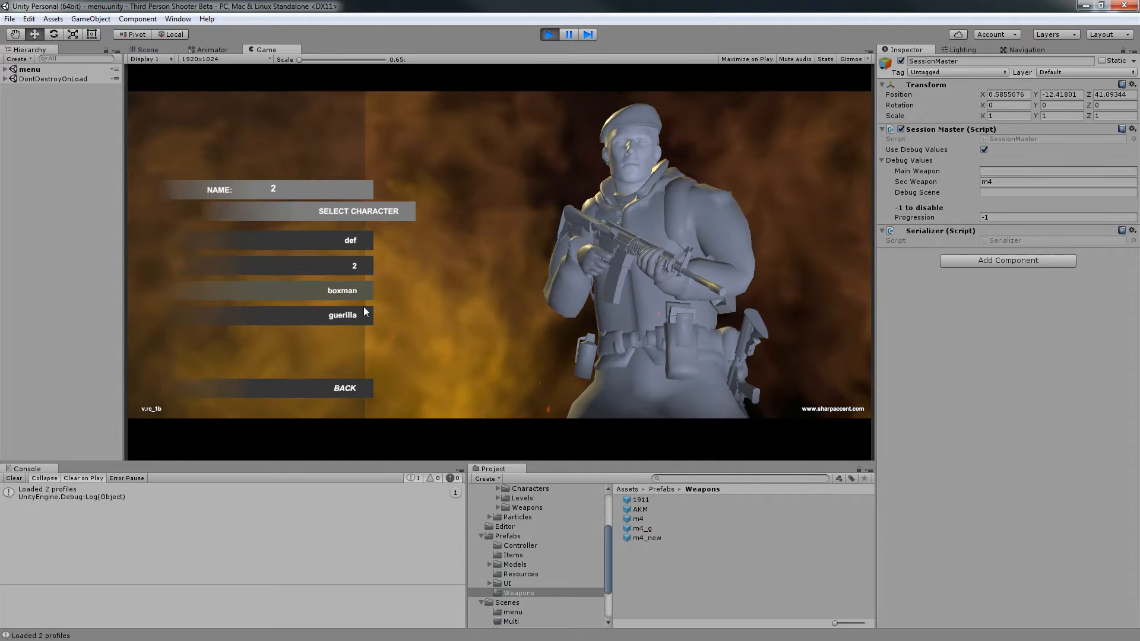
left_click(297, 195)
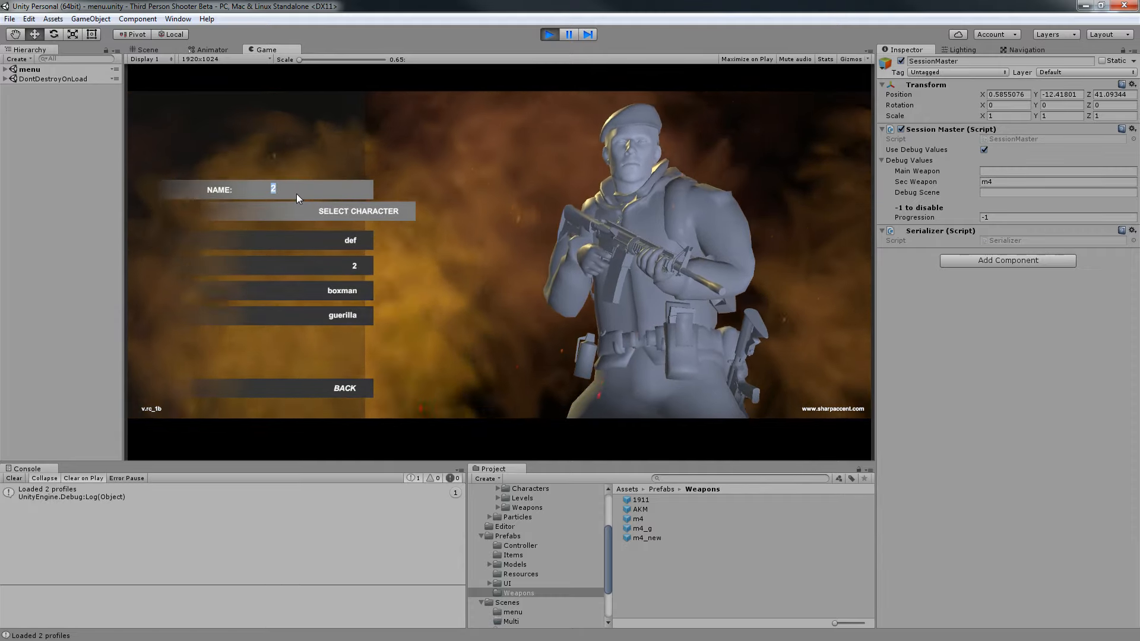
type("At")
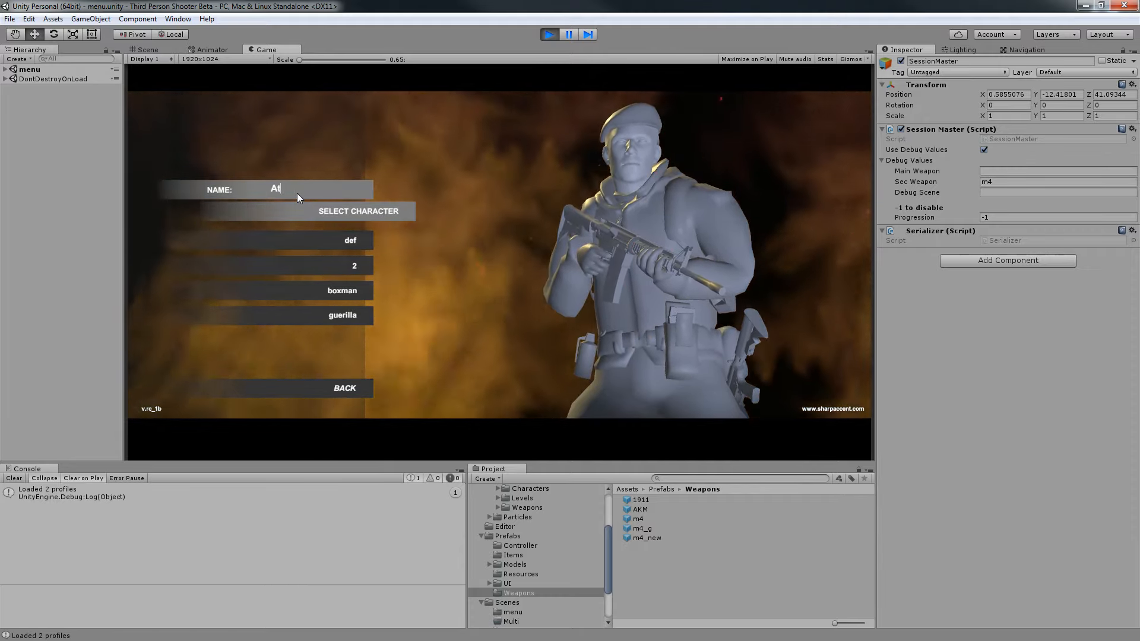
type("hos")
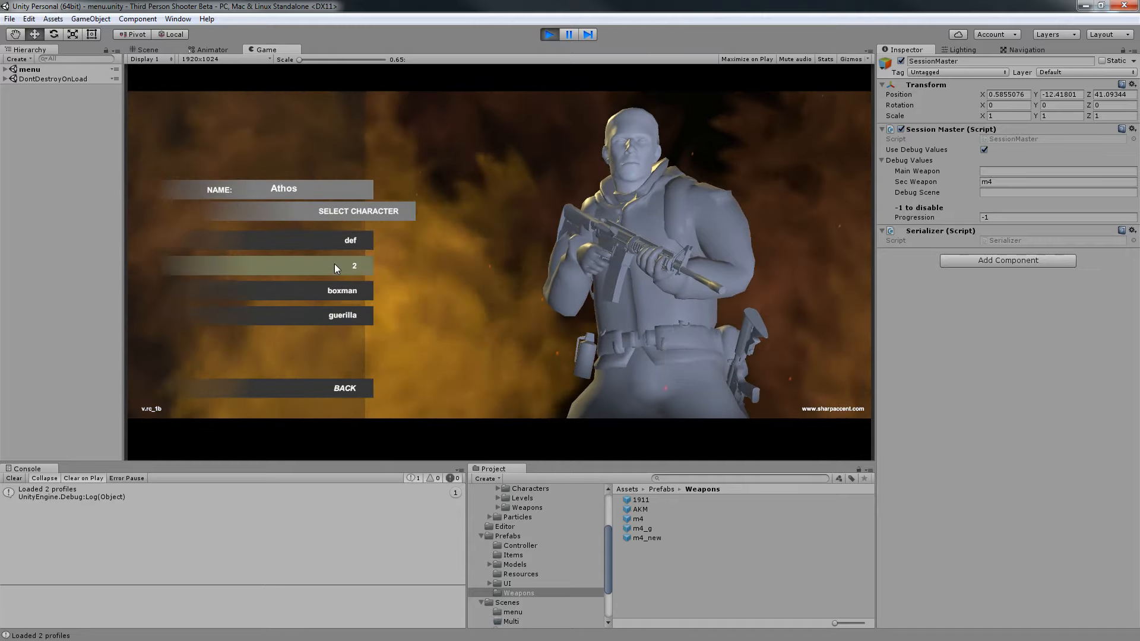
Preview the def, 2, boxman and guerilla characters in turn to compare how each holds its weapons.
left_click(355, 247)
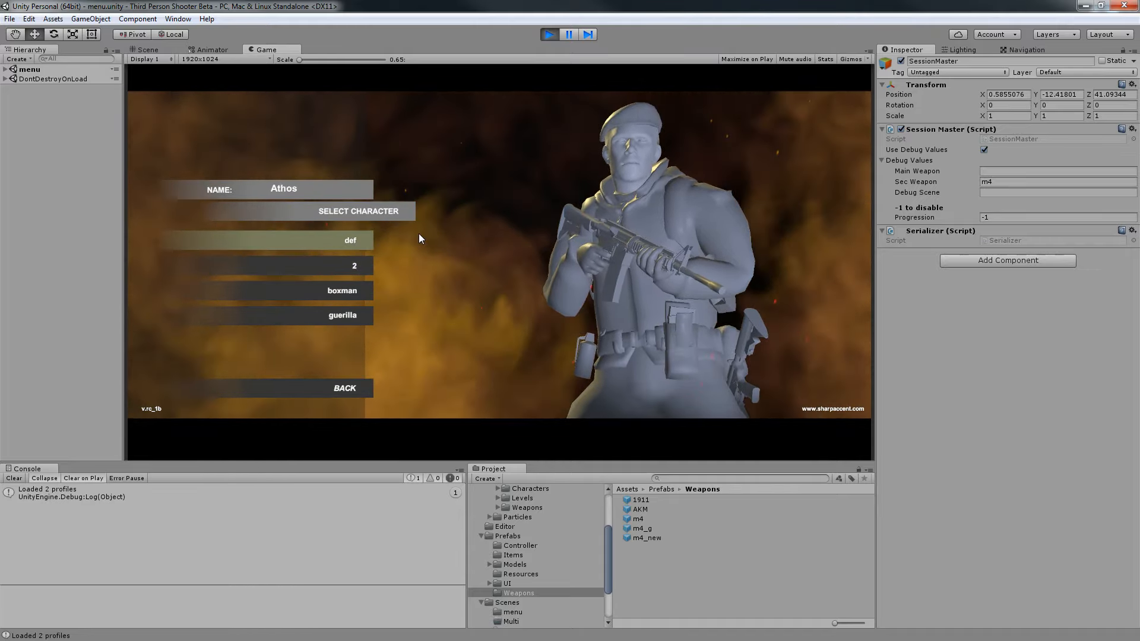
left_click(360, 290)
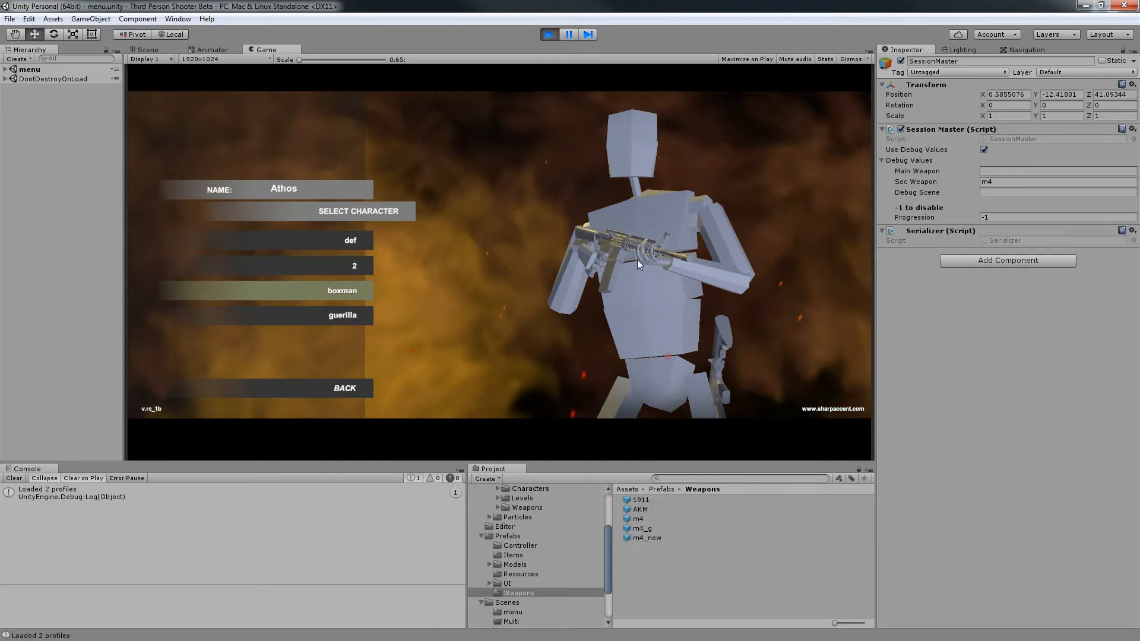
left_click(334, 319)
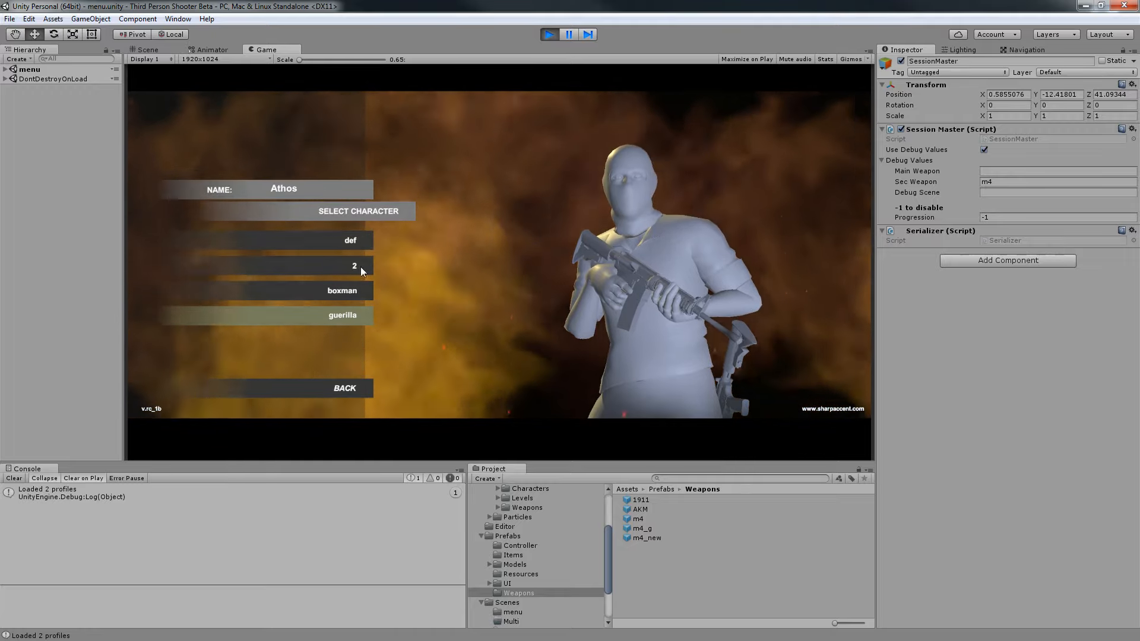
left_click(351, 243)
left_click(347, 266)
left_click(344, 289)
left_click(348, 312)
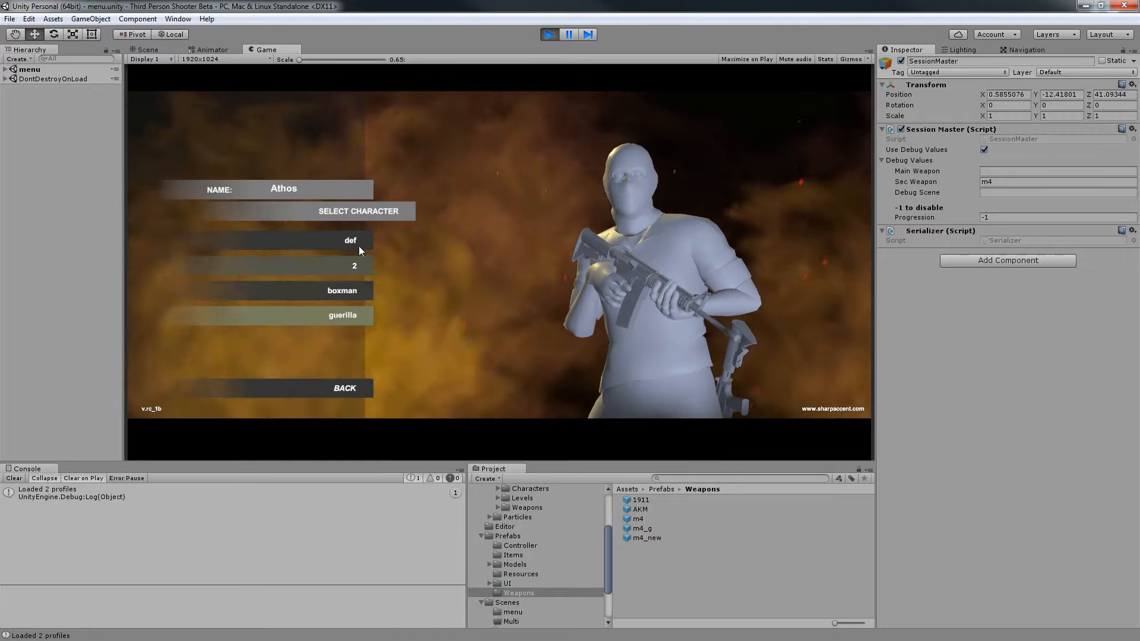
left_click(359, 247)
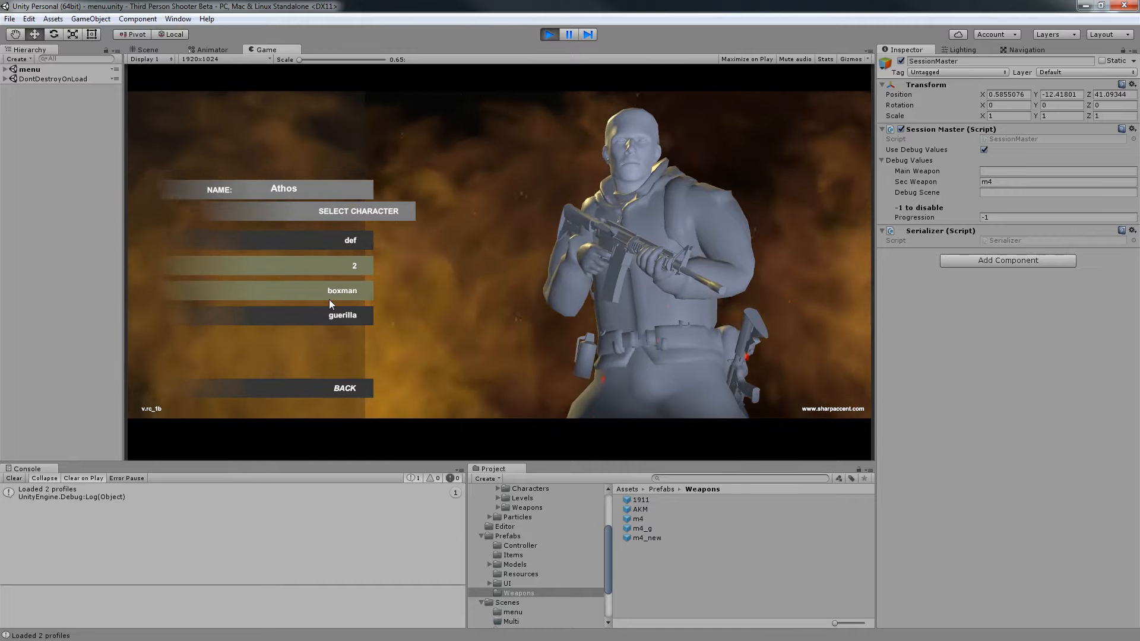
left_click(333, 297)
left_click(352, 318)
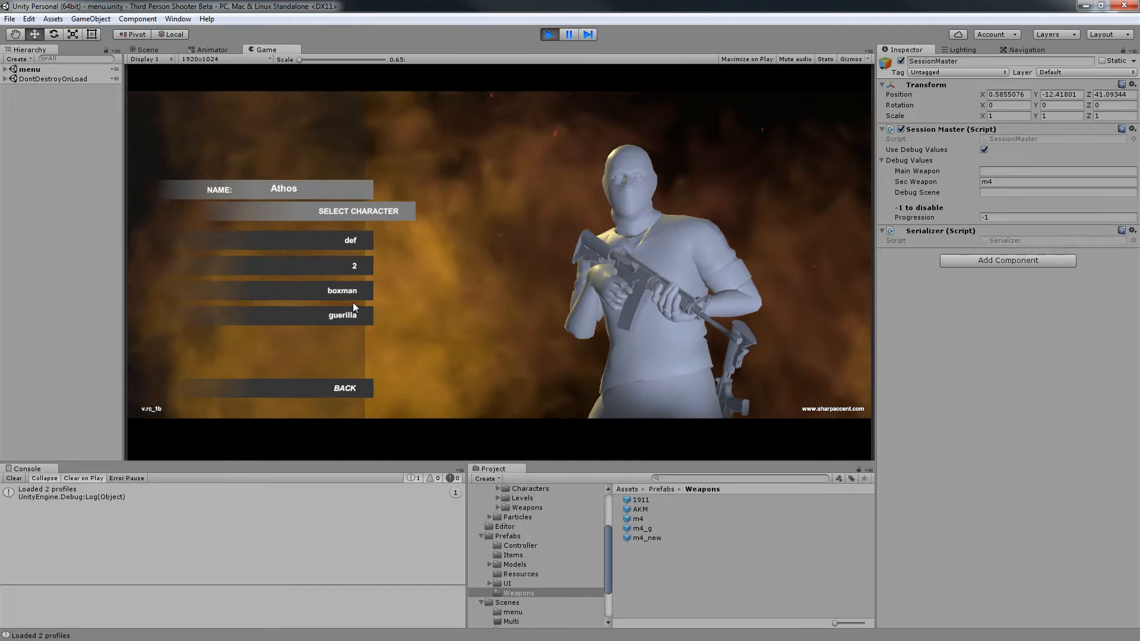
left_click(351, 293)
left_click(346, 315)
left_click(348, 294)
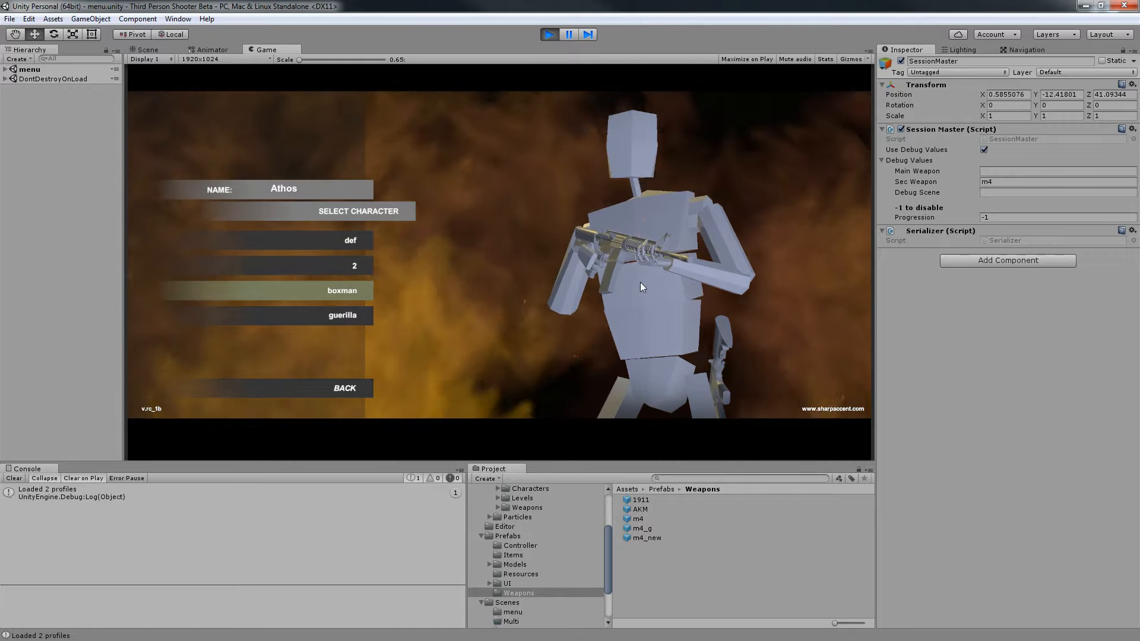
left_click(334, 317)
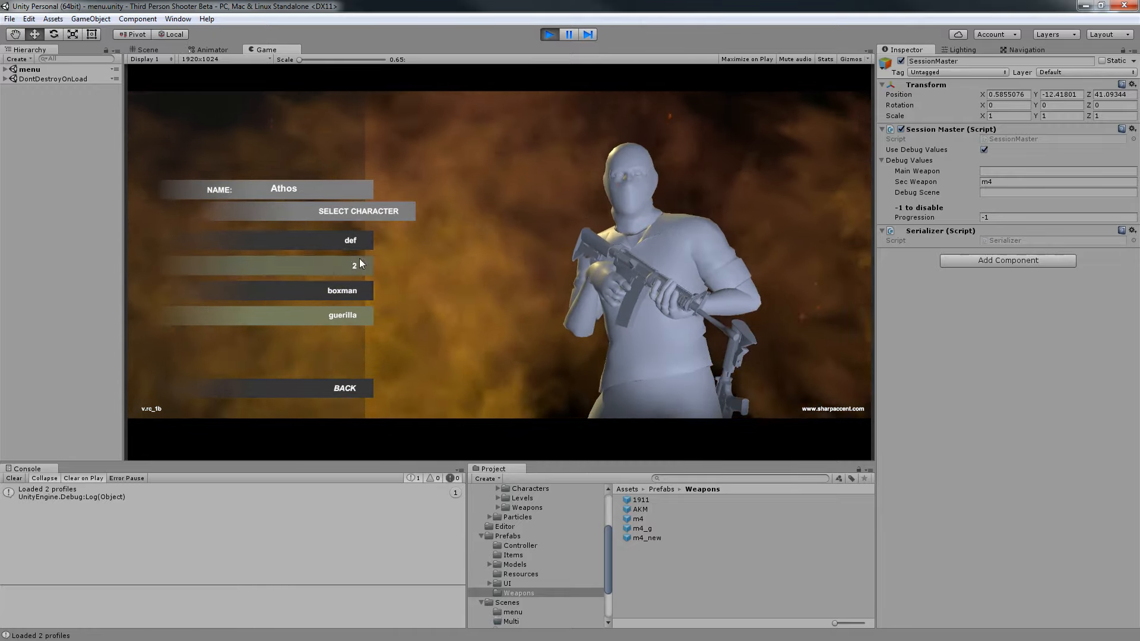
left_click(340, 246)
left_click(345, 294)
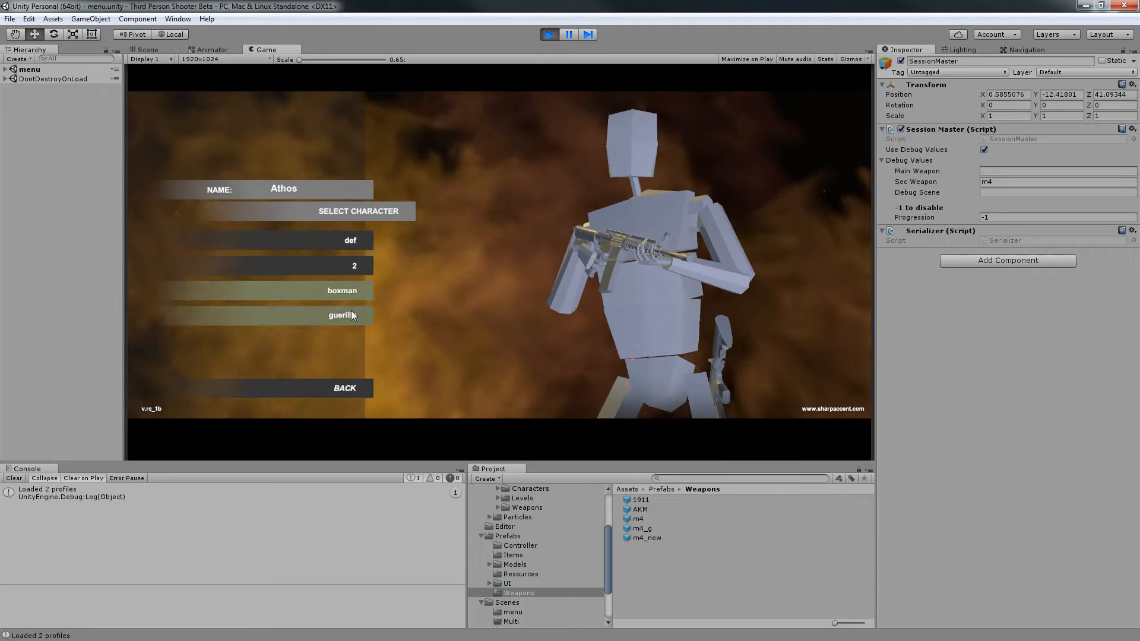
Choose guerilla as the profile's character and start a new campaign game.
left_click(351, 314)
left_click(341, 390)
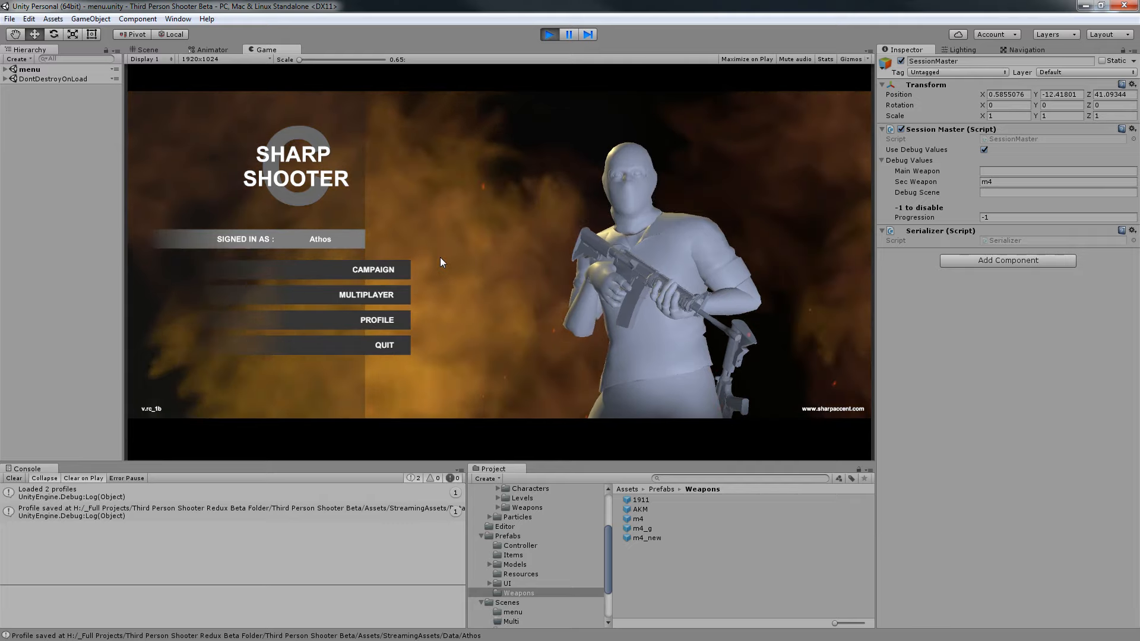
left_click(386, 271)
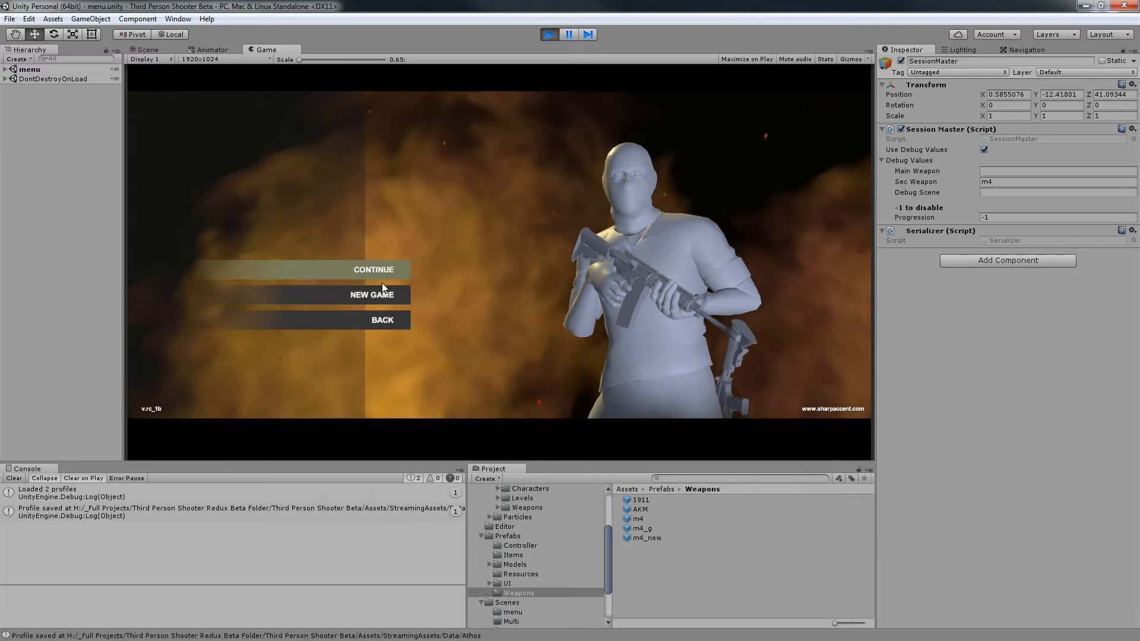
left_click(378, 293)
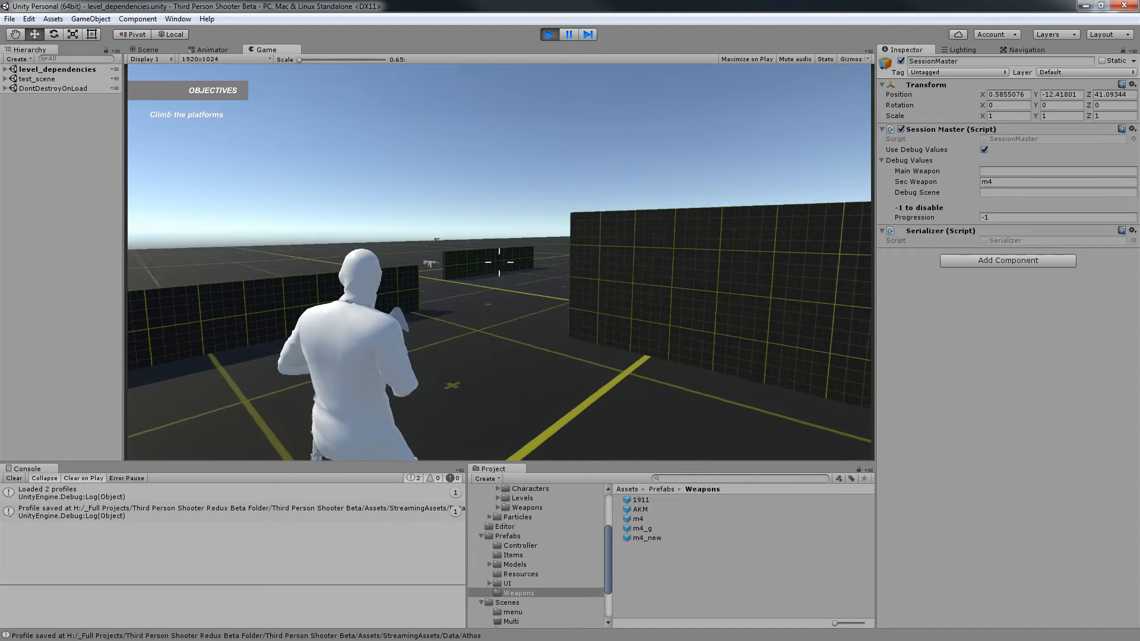
Playtest the guerilla in the test level by running forward and trying to vault the wall.
key("w")
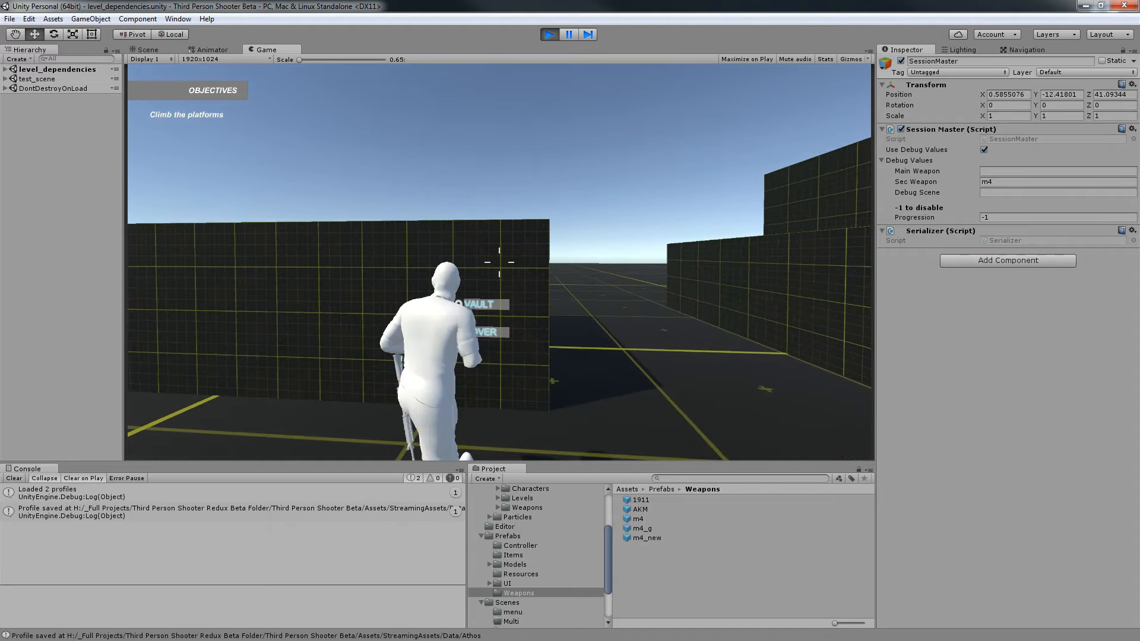
key("space")
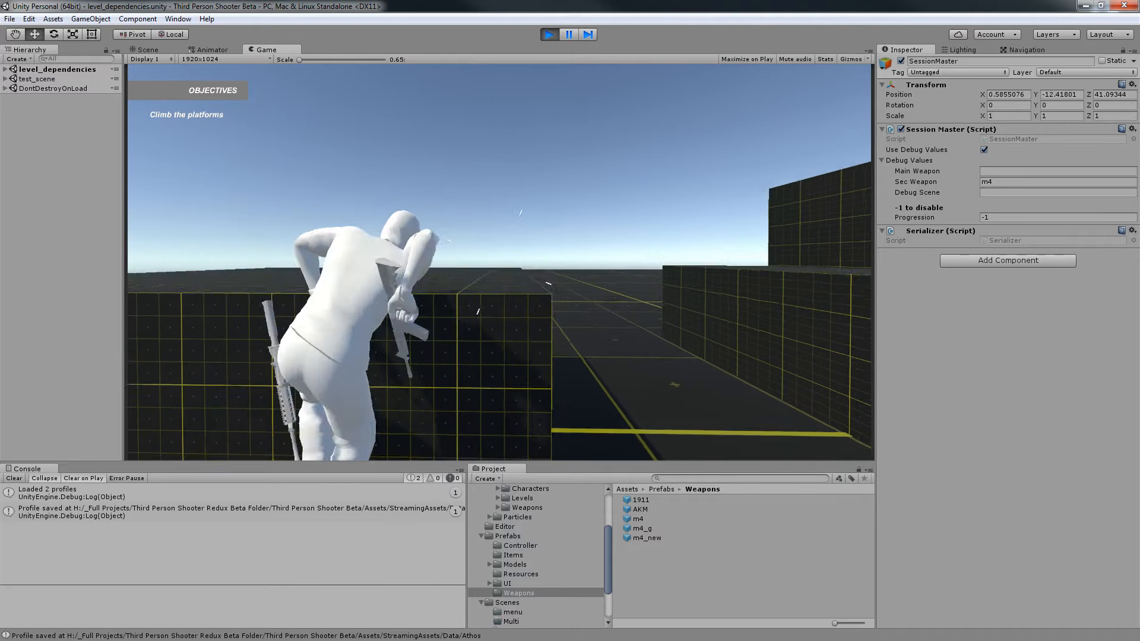
key("w")
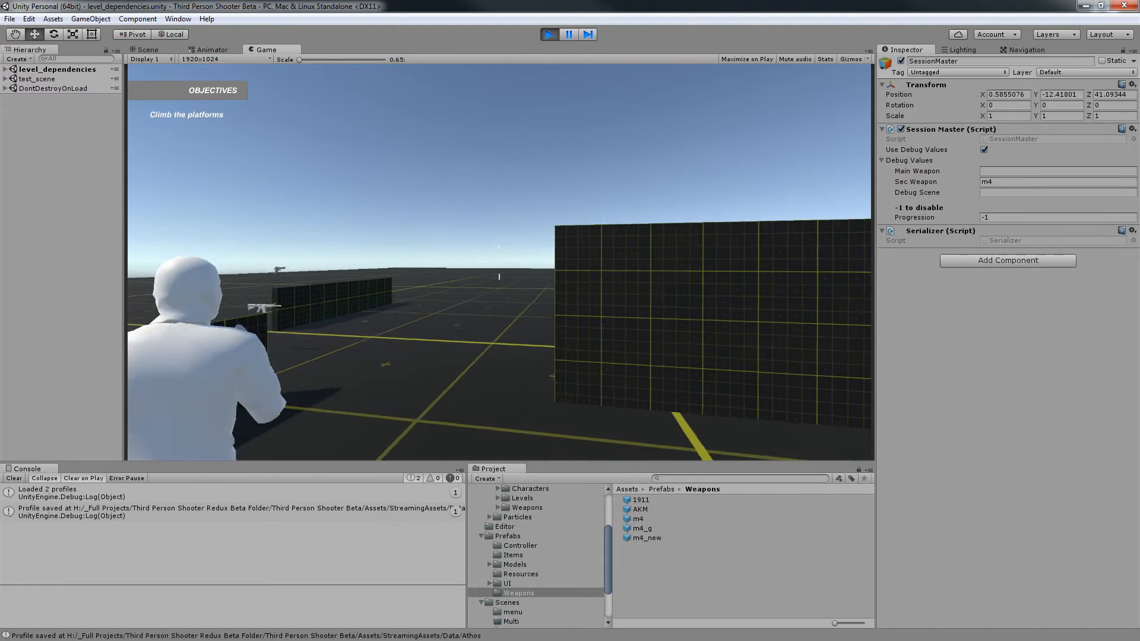
Play-test the shooter by moving the character, firing the weapon in bursts and reloading it twice.
key("w")
left_click(656, 113)
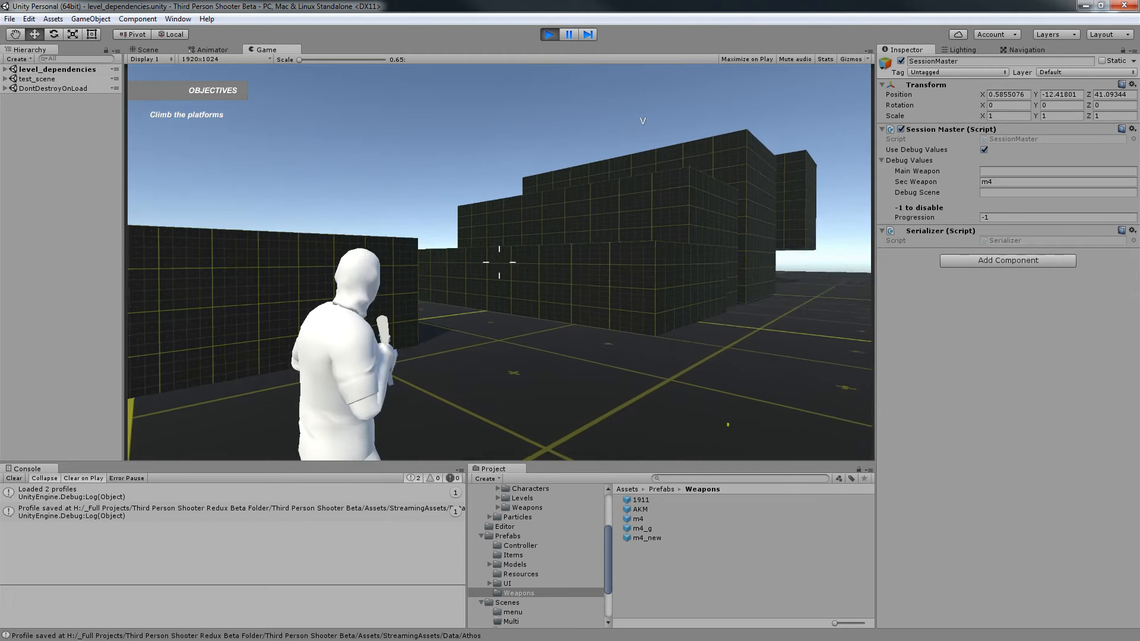
left_click(499, 262)
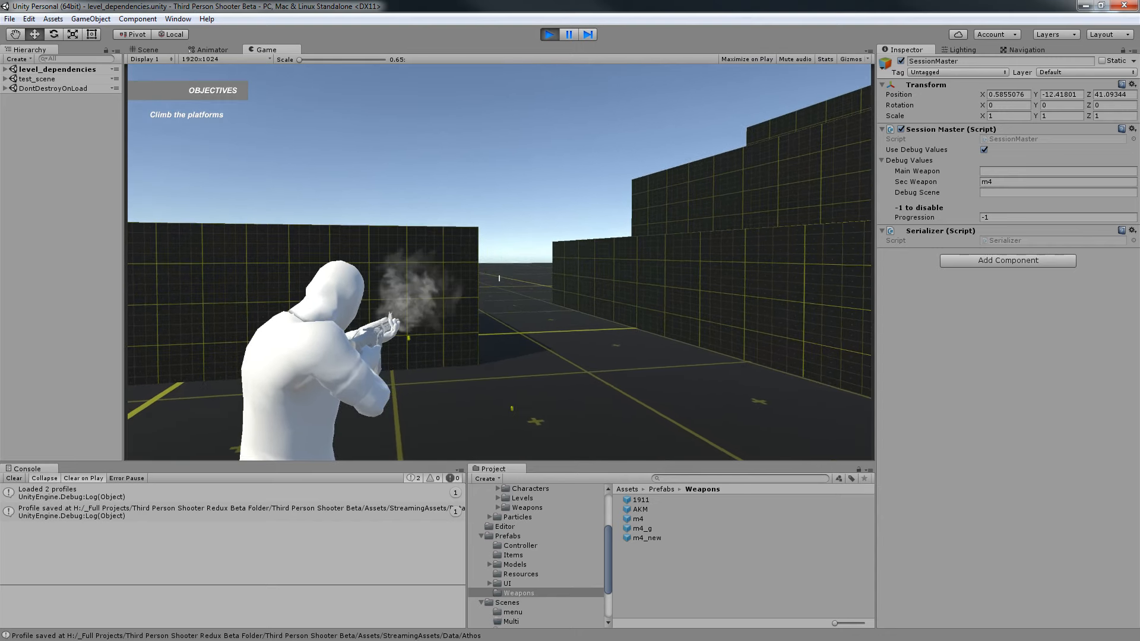
left_click(499, 262)
left_click(499, 262)
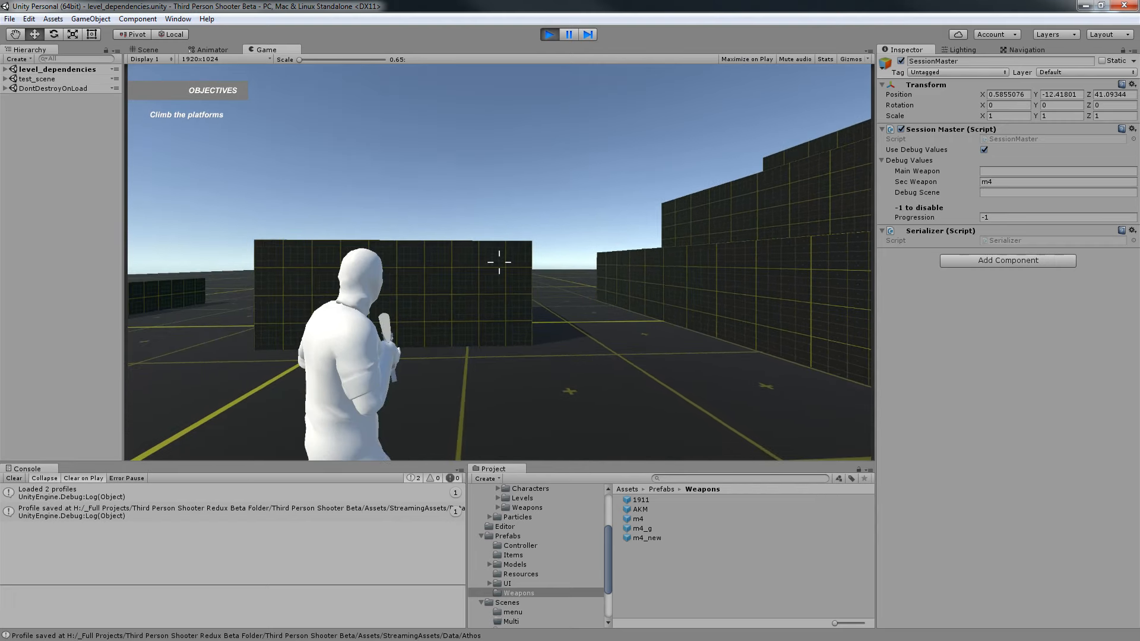
key("r")
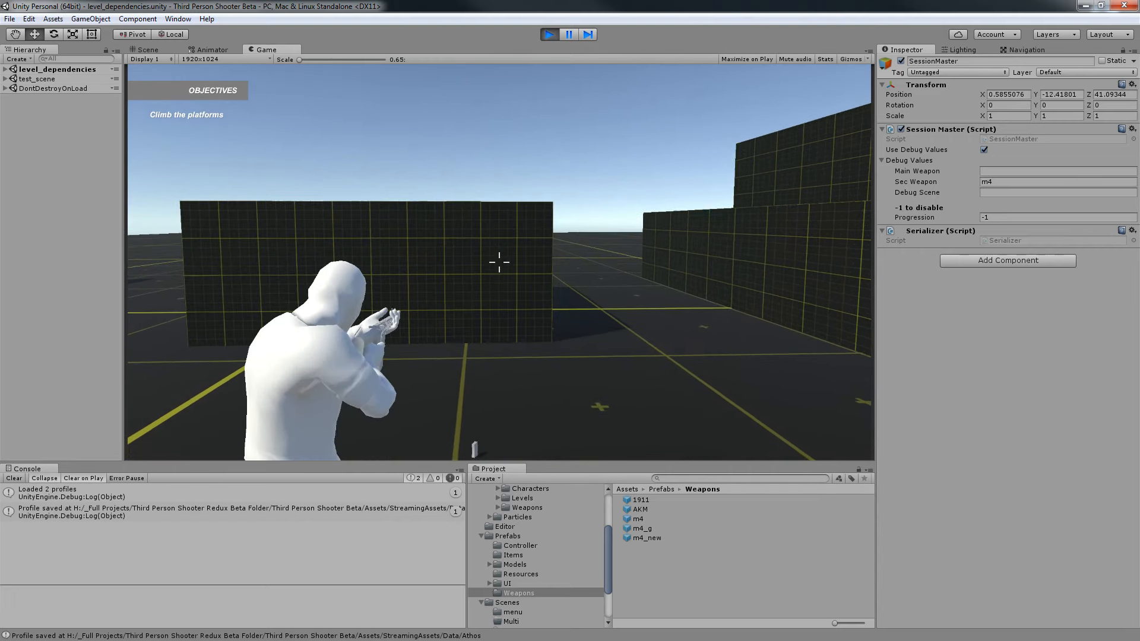
left_click(499, 262)
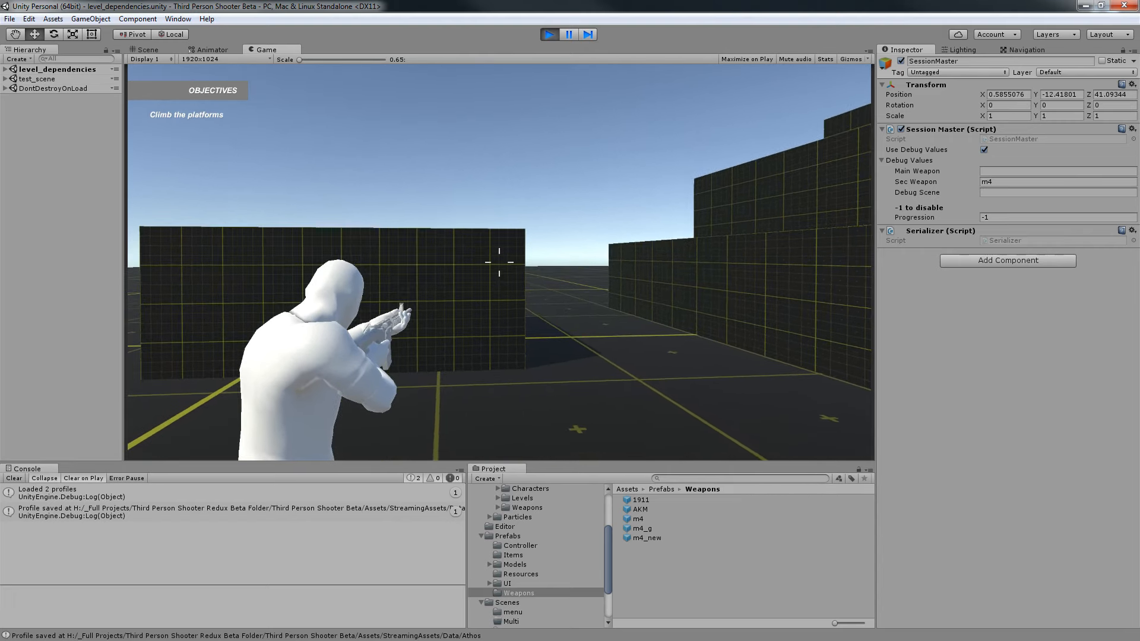
left_click(499, 262)
left_click(499, 262)
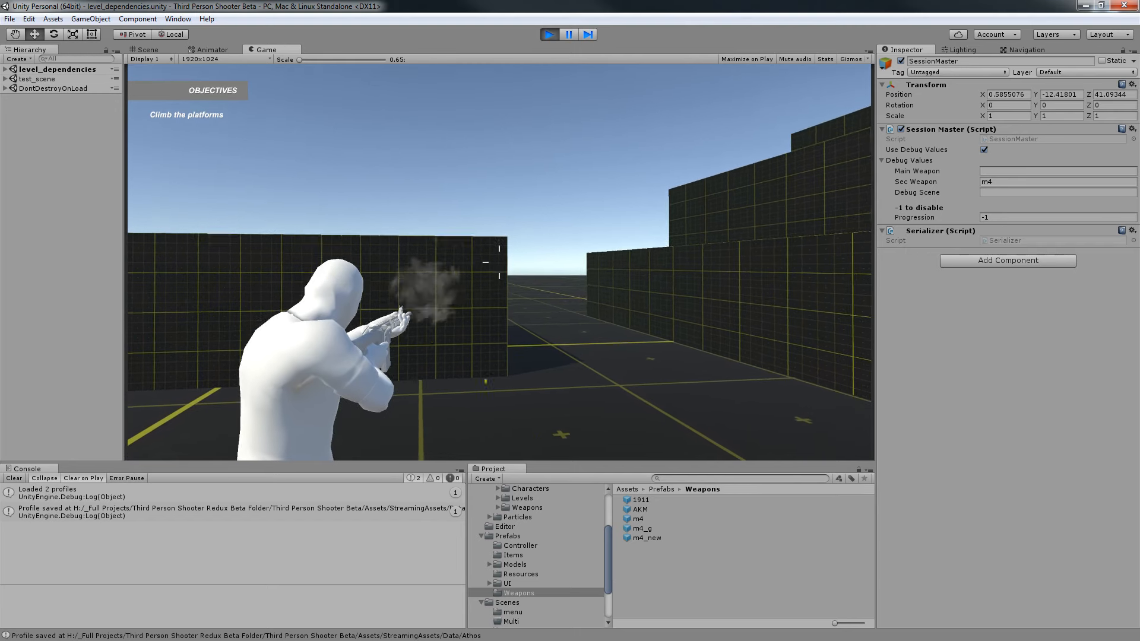
key("r")
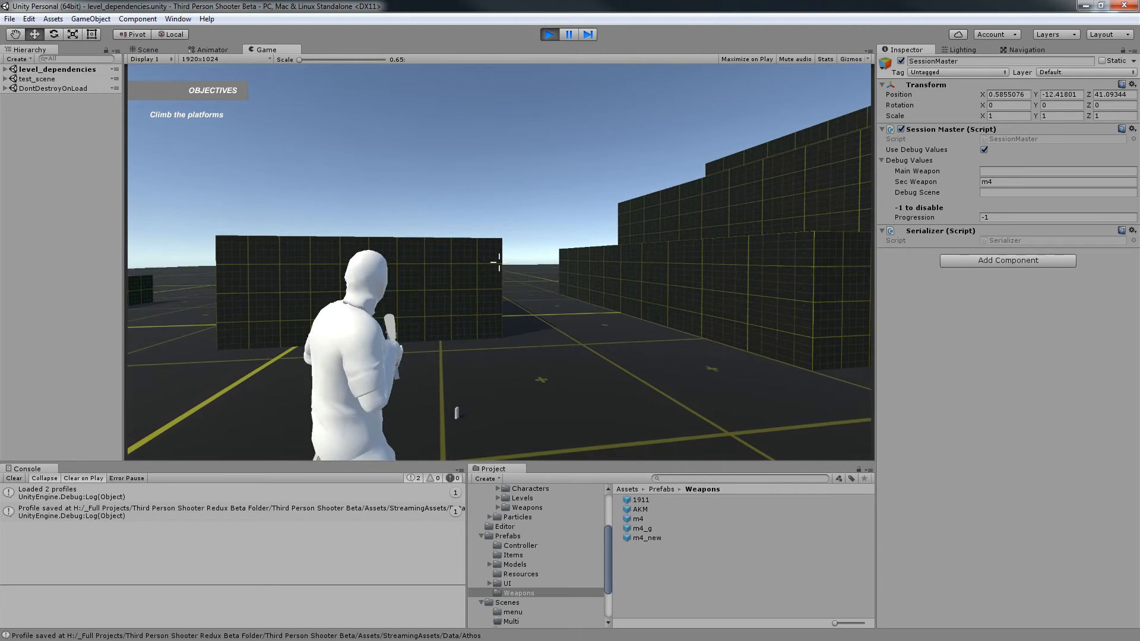
Pause the game and inspect the m4_new weapon prefab and the m4_pivot model prefab it references.
key("ctrl+shift+p")
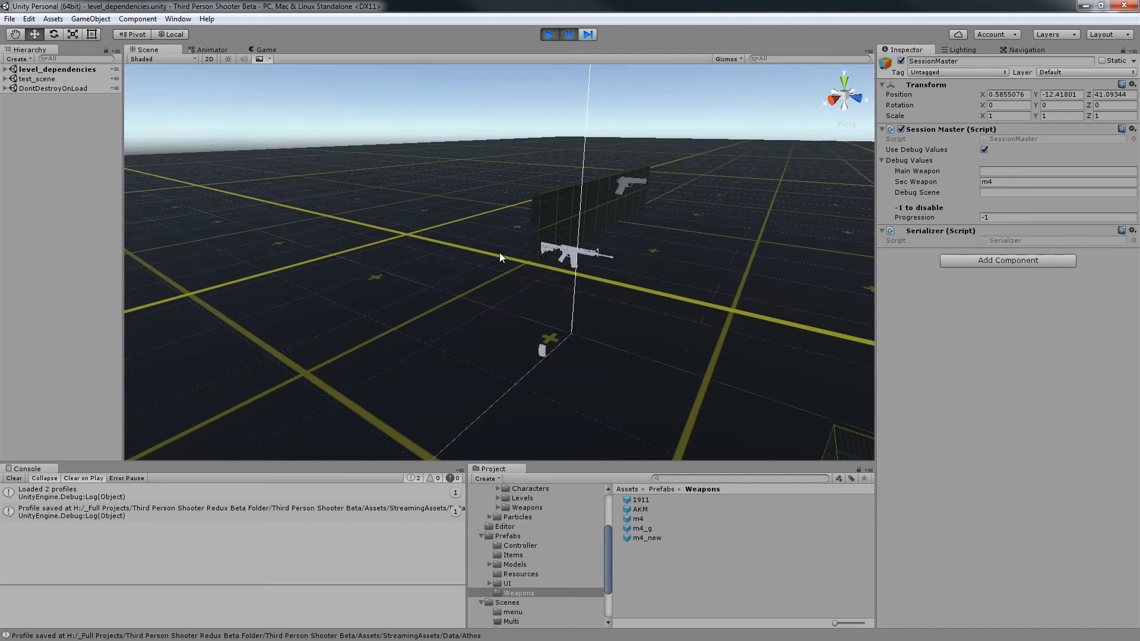
left_click(648, 539)
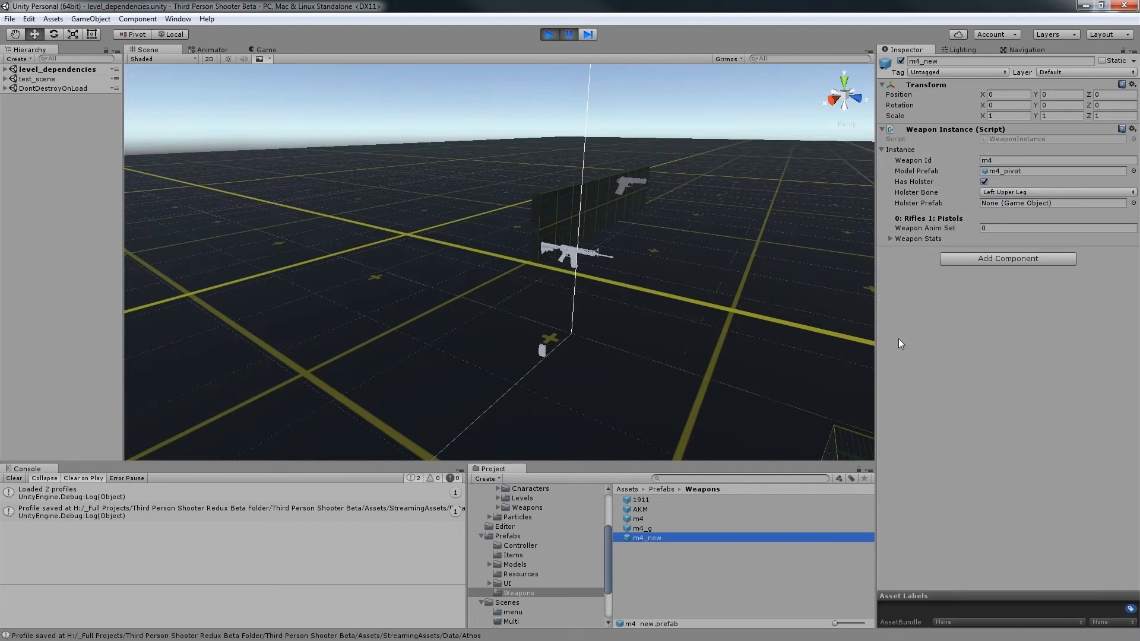
left_click(1002, 171)
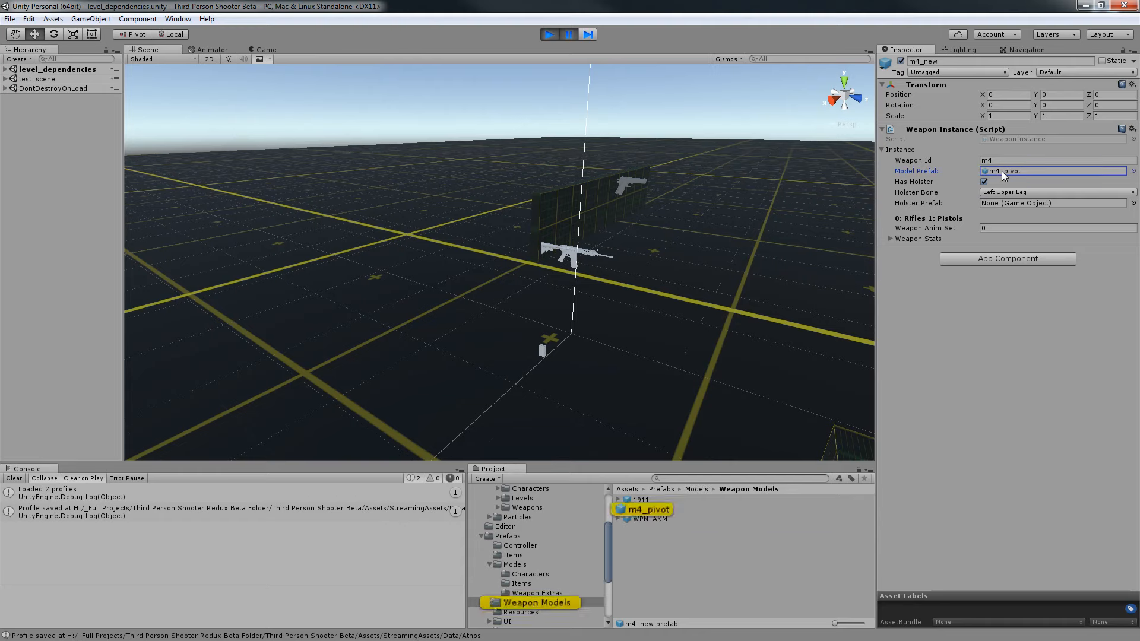
left_click(644, 510)
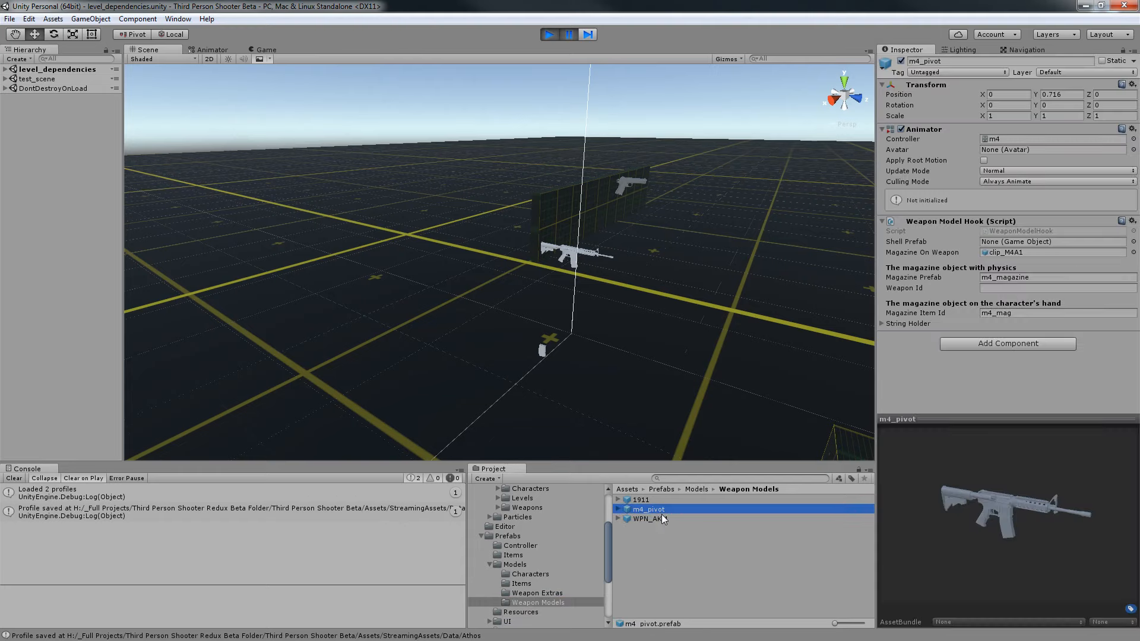
left_click(605, 152)
Stop the game and open the weapon_creator scene from the Scenes/Utilities folder.
left_click(549, 35)
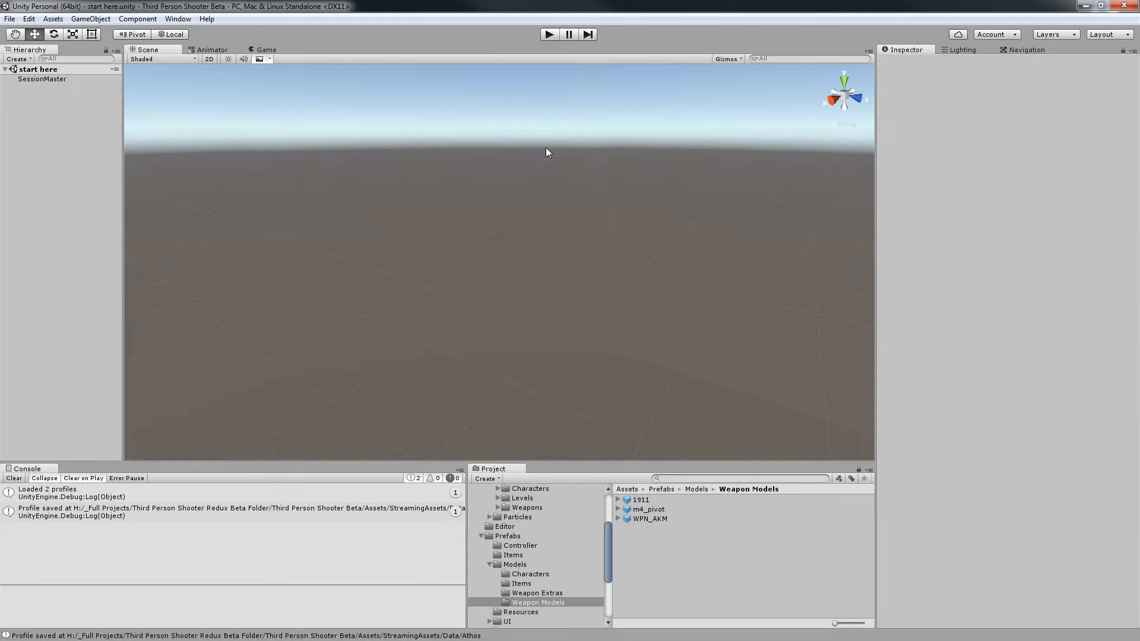
left_click(482, 536)
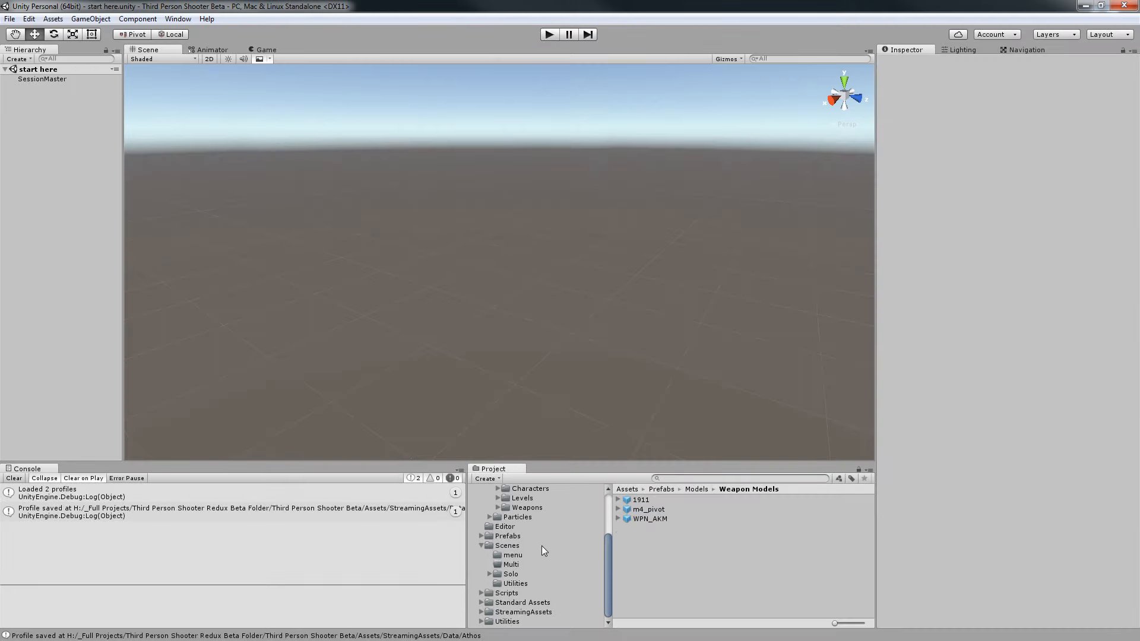
scroll(526, 546, "up", 3)
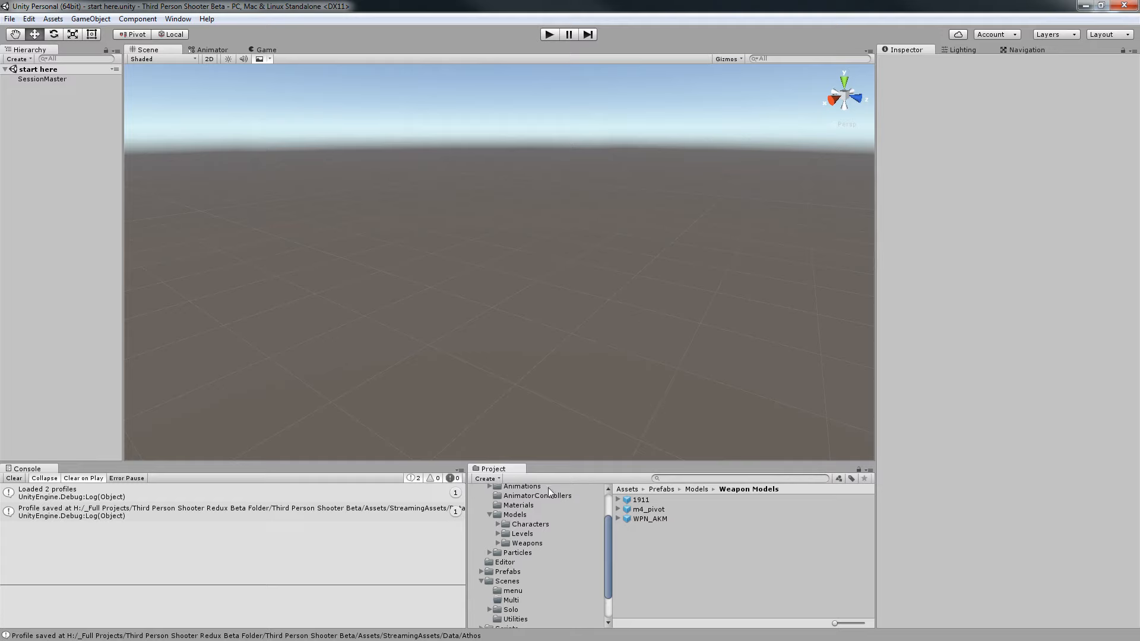
left_click(508, 582)
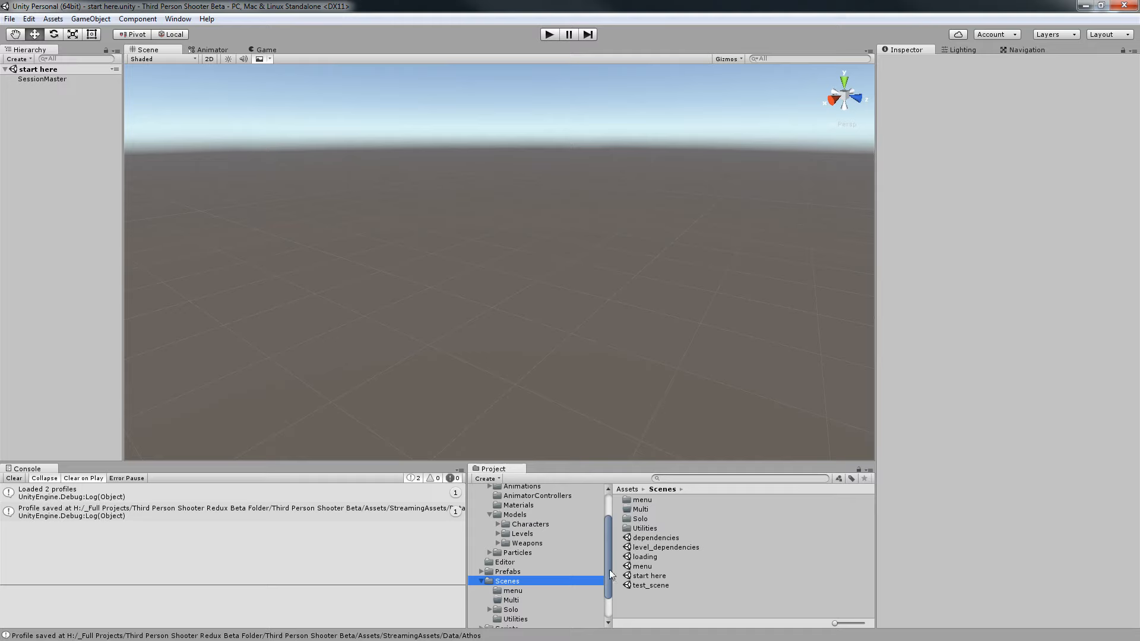
double_click(647, 528)
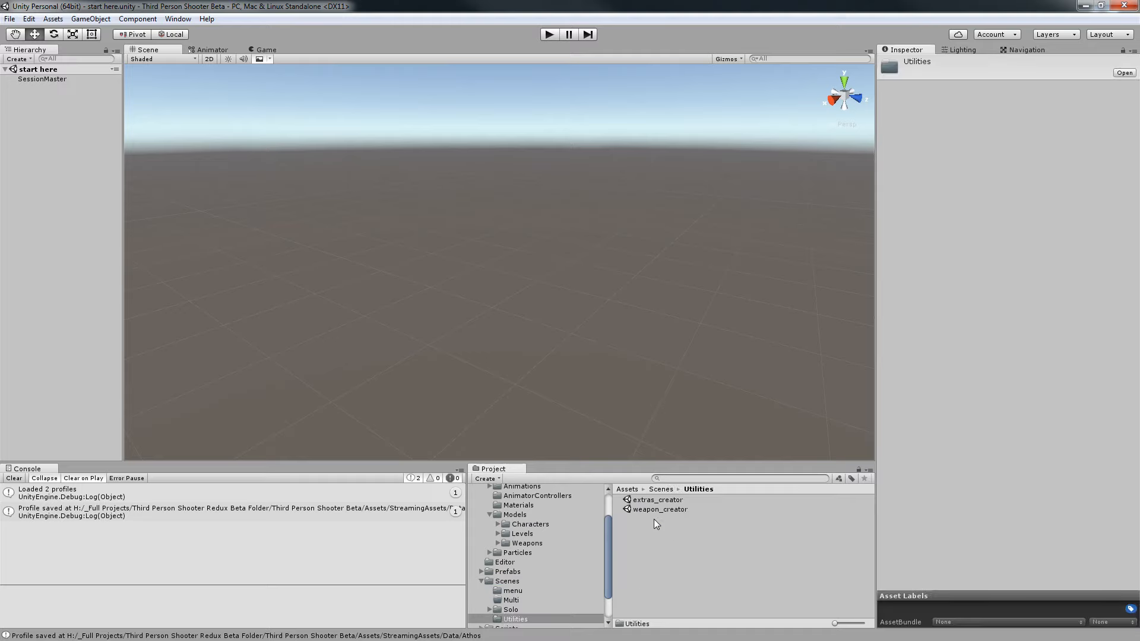
double_click(656, 509)
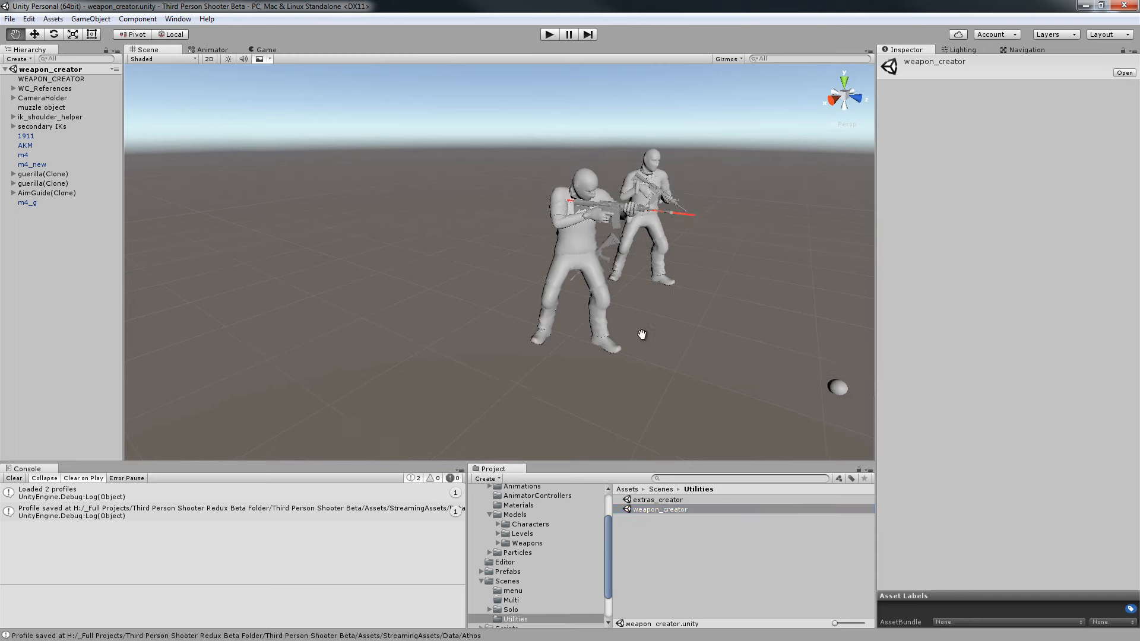
Set the WEAPON_CREATOR object's Weapon Id to ka and open the KA5 weapon model folder.
left_click(35, 80)
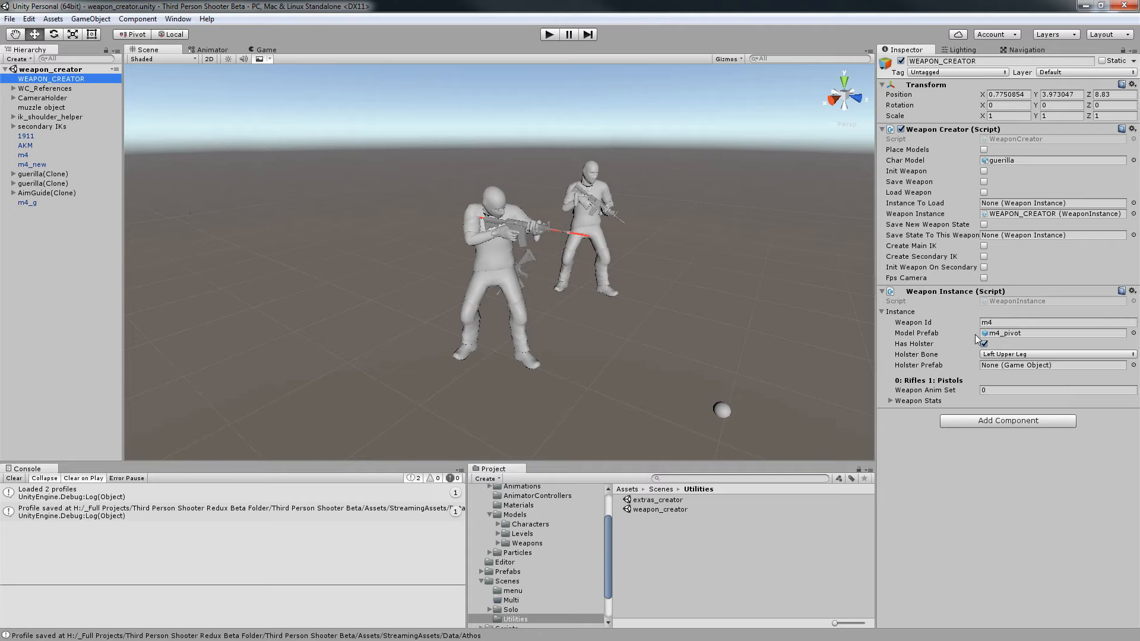
left_click(499, 543)
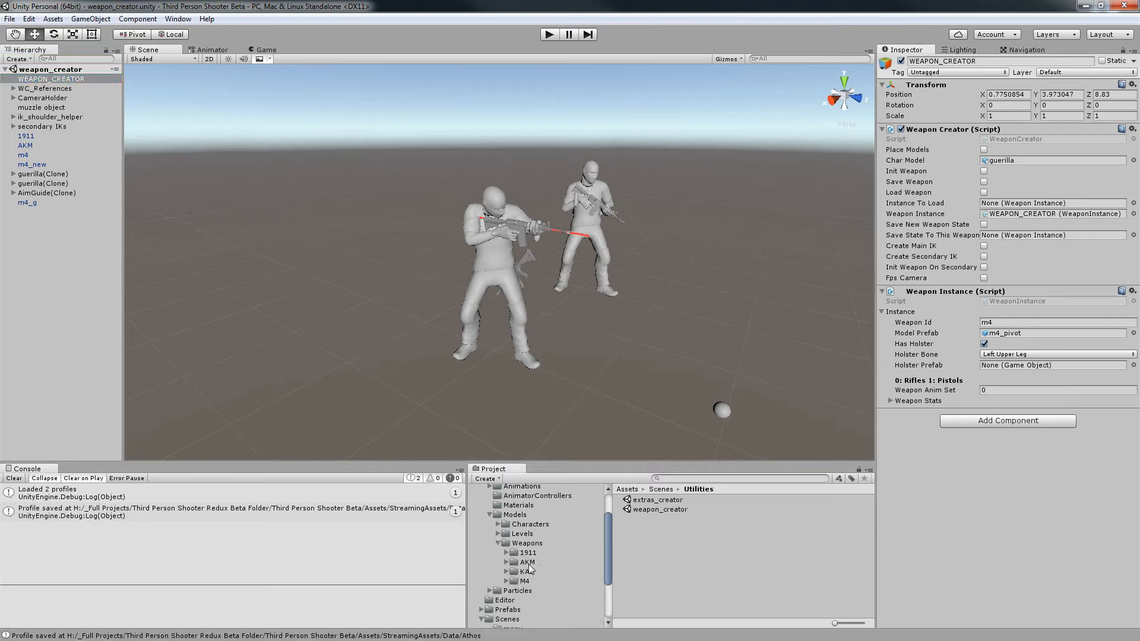
left_click(1004, 323)
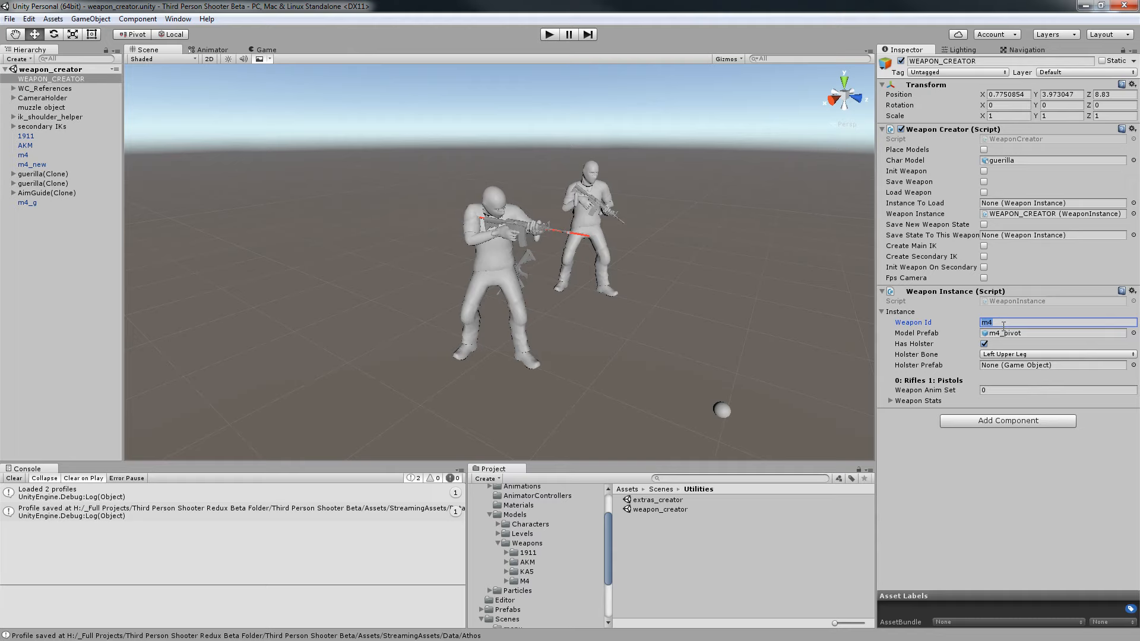
type("ka")
left_click(995, 335)
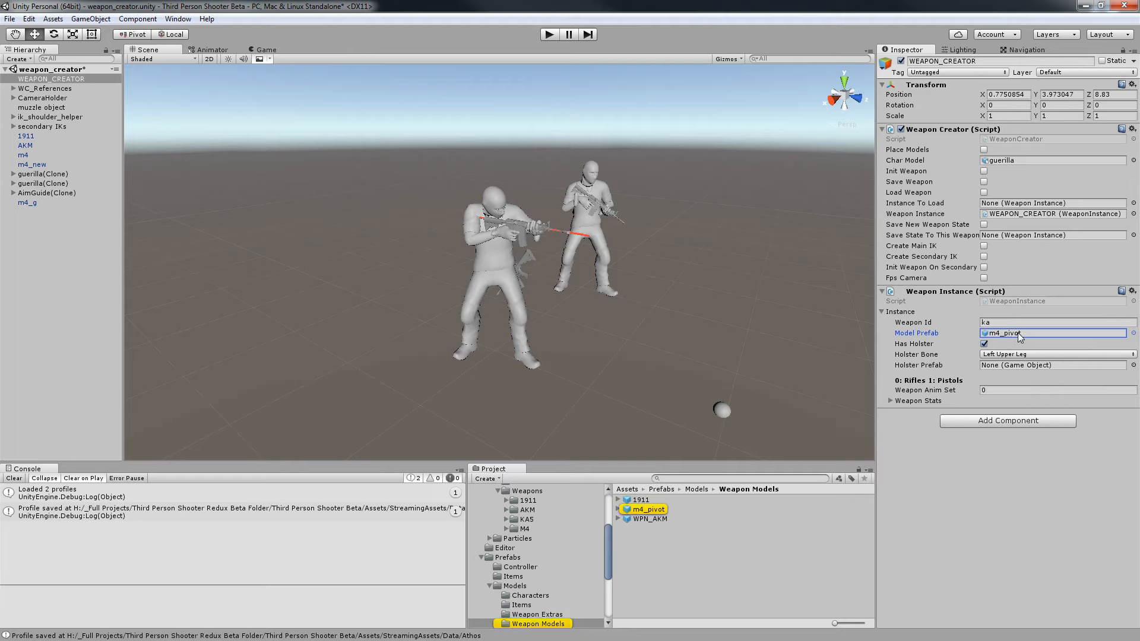
left_click(525, 520)
Place the KA5c model in the scene and raise it to about Y 1.667 to compare it with the characters.
left_click_drag(646, 513, 380, 362)
left_click_drag(402, 286, 80, 293)
scroll(458, 304, "up", 3)
left_click_drag(502, 355, 502, 157)
scroll(502, 187, "up", 5)
middle_click_drag(503, 186, 452, 338)
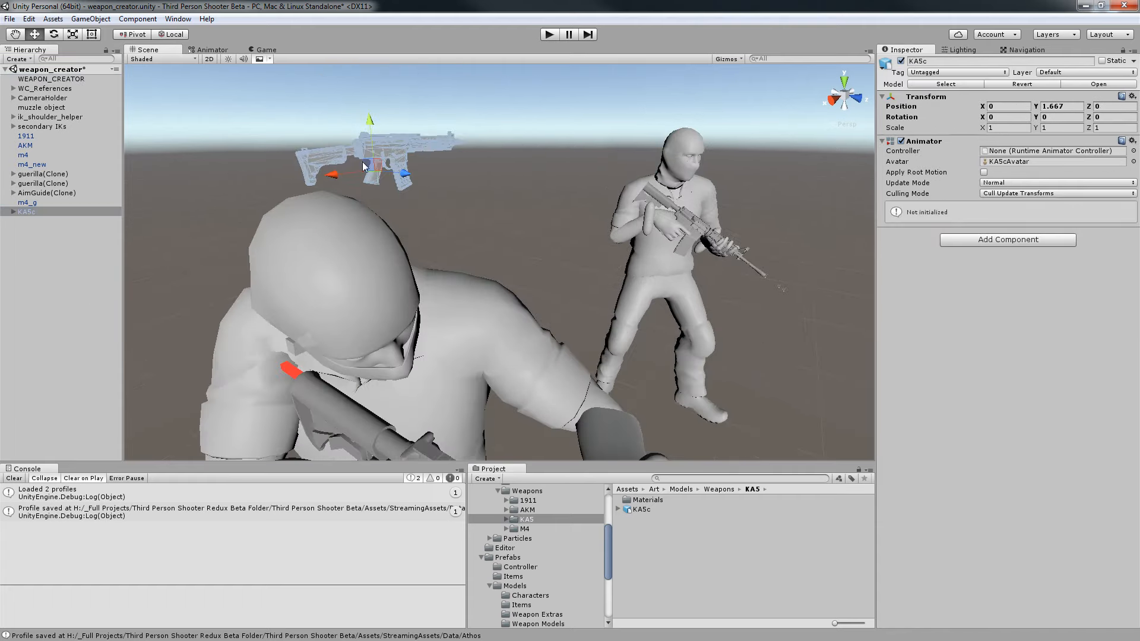
scroll(407, 201, "down", 4)
scroll(407, 201, "up", 1)
middle_click_drag(463, 255, 332, 217)
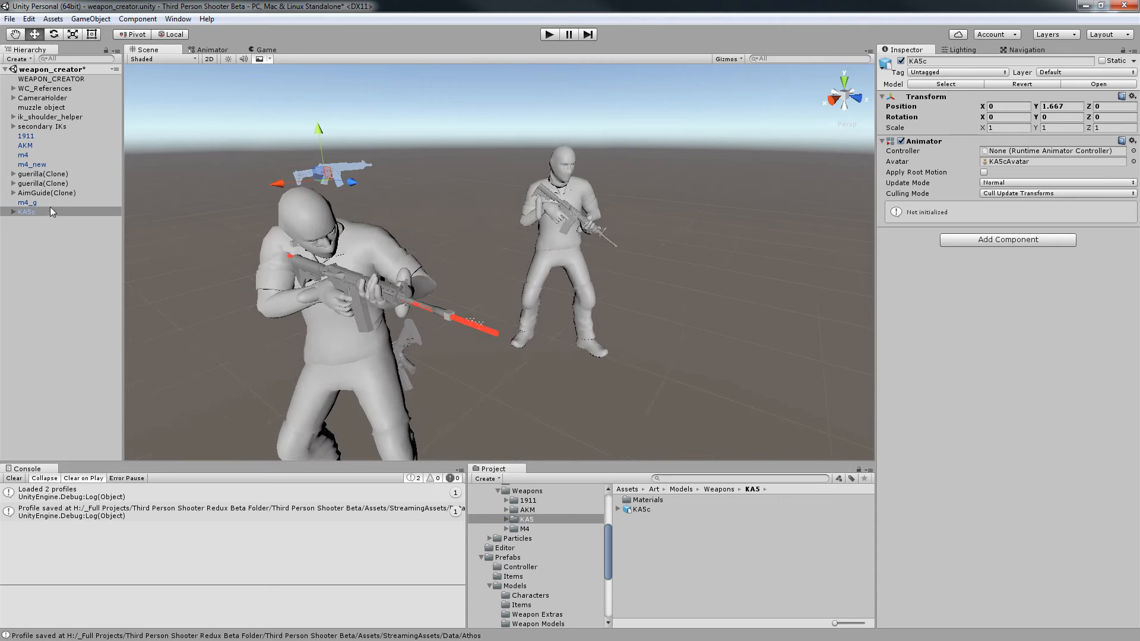
Delete the KA5c comparison model from the scene.
left_click(26, 214)
left_click(31, 227)
left_click(26, 213)
key("Delete")
Assign KA5c as the Model Prefab of WEAPON_CREATOR's Weapon Instance and initialise the weapon.
left_click(45, 79)
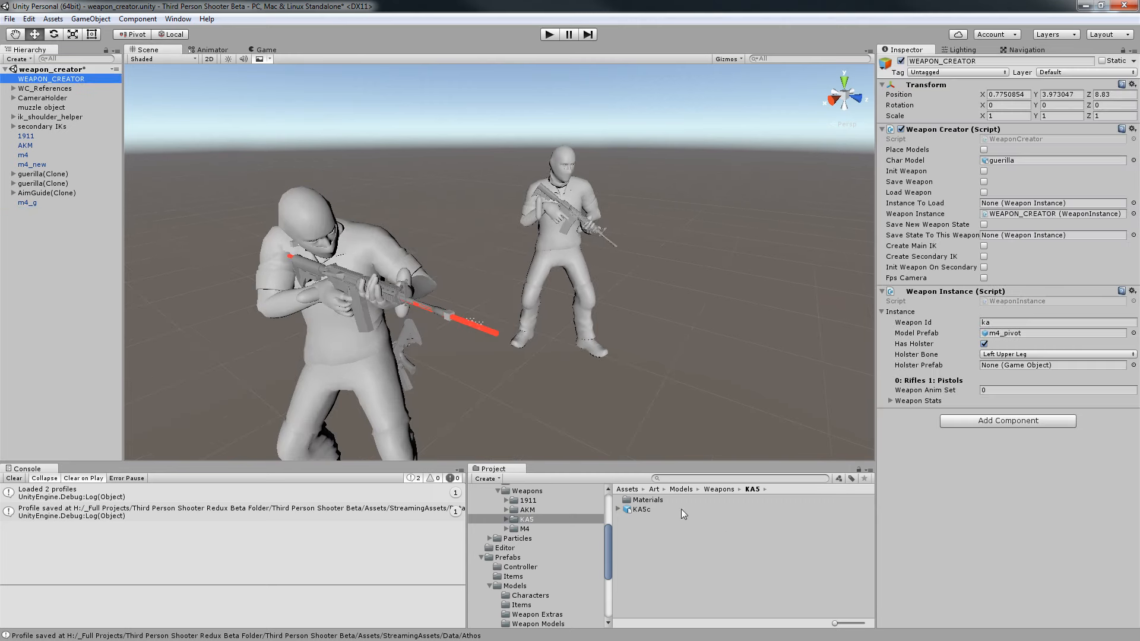
left_click_drag(641, 509, 1016, 333)
left_click(983, 171)
Rotate KA5c(Clone) under the RightHand helper to align with the aim line and scale it to about 1.9.
middle_click_drag(579, 291, 633, 260)
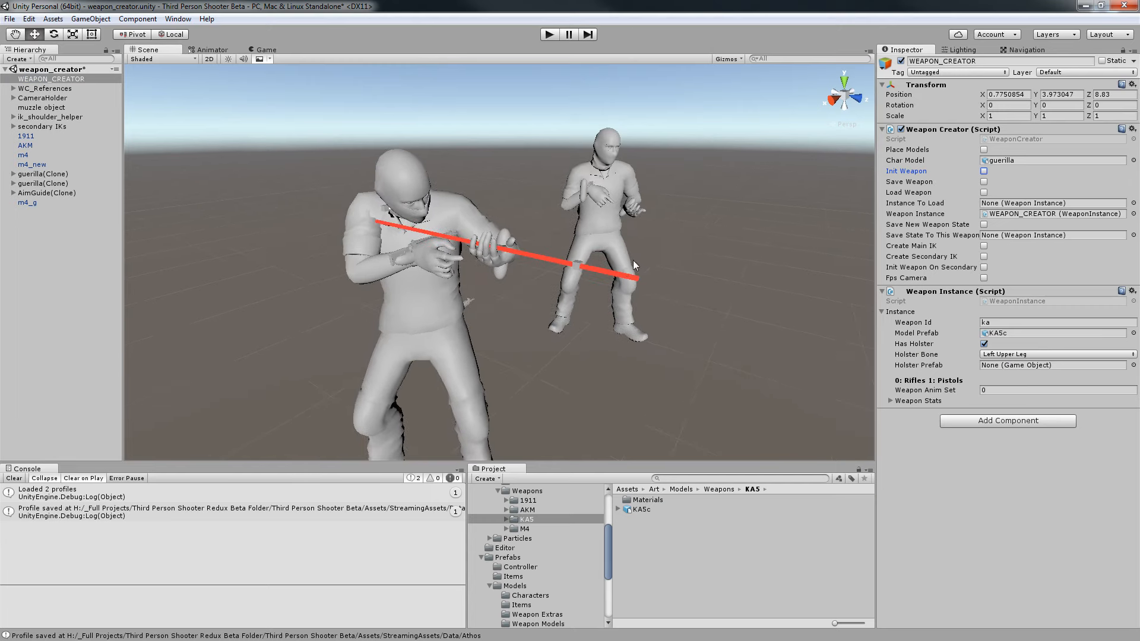
scroll(633, 260, "up", 3)
middle_click_drag(553, 273, 616, 273)
left_click(478, 247)
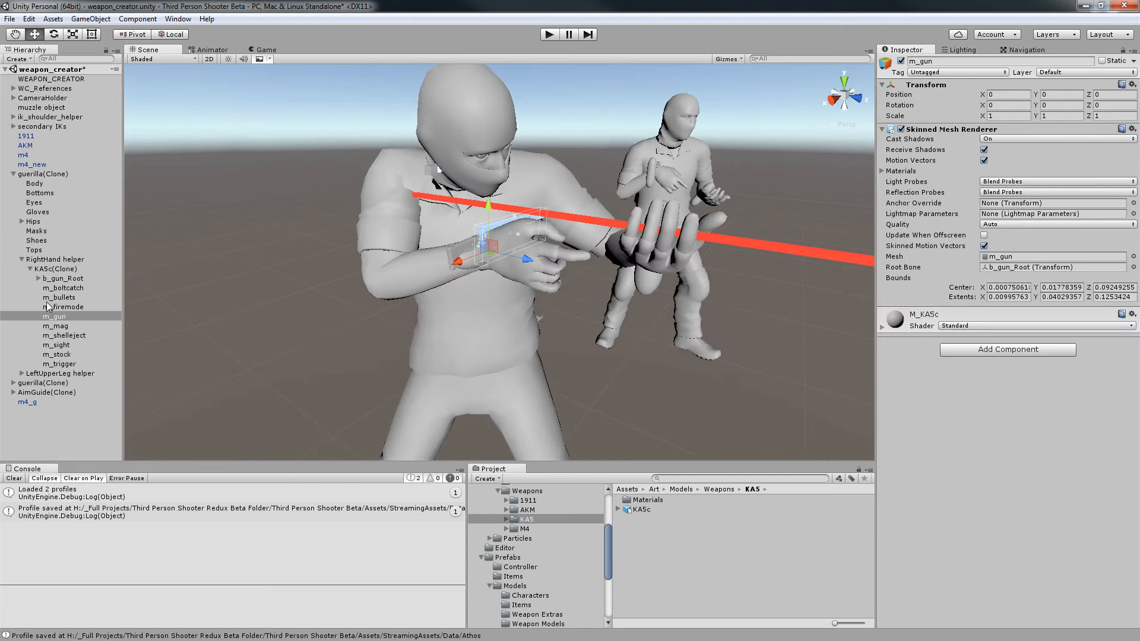
left_click(46, 269)
key("e")
left_click_drag(486, 266, 338, 271)
key("r")
left_click_drag(490, 252, 544, 269)
Move KA5c(Clone) into the front character's right hand, at about X -0.017, Y 0.118, Z 0.015.
key("w")
left_click_drag(489, 205, 564, 207)
key("alt")
left_click_drag(504, 227, 560, 227)
left_click_drag(607, 189, 604, 191)
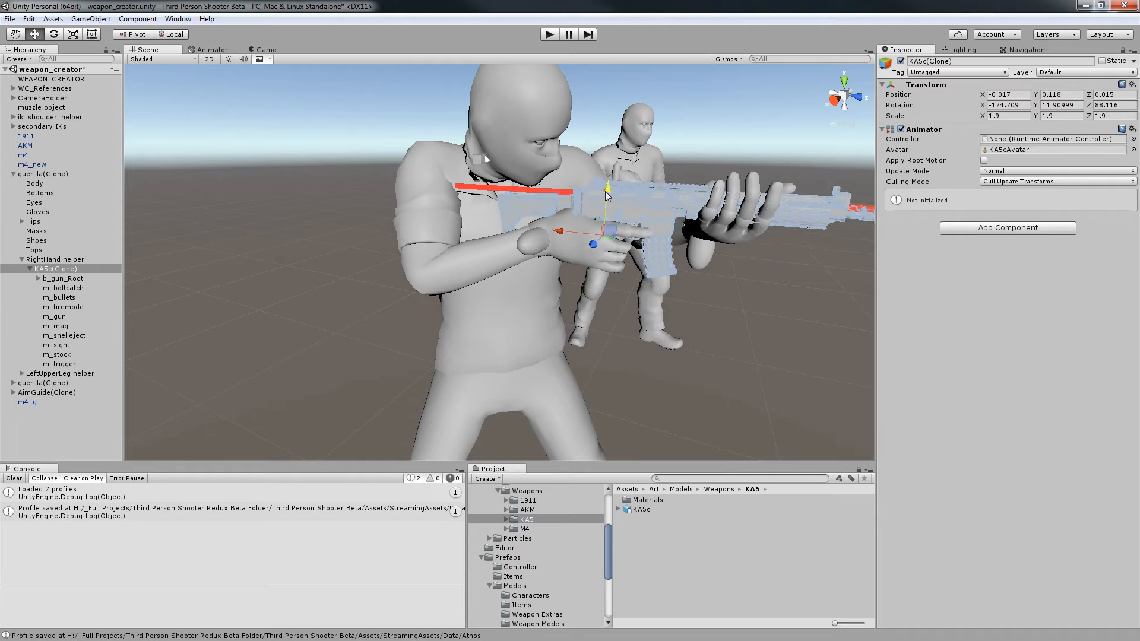
Enlarge KA5c(Clone) to about 2.04 scale and fine-tune its position to about X -0.02, Y 0.106, Z 0.015.
key("e")
key("r")
left_click_drag(603, 233, 555, 233)
key("w")
key("x")
left_click_drag(672, 243, 503, 202, "alt")
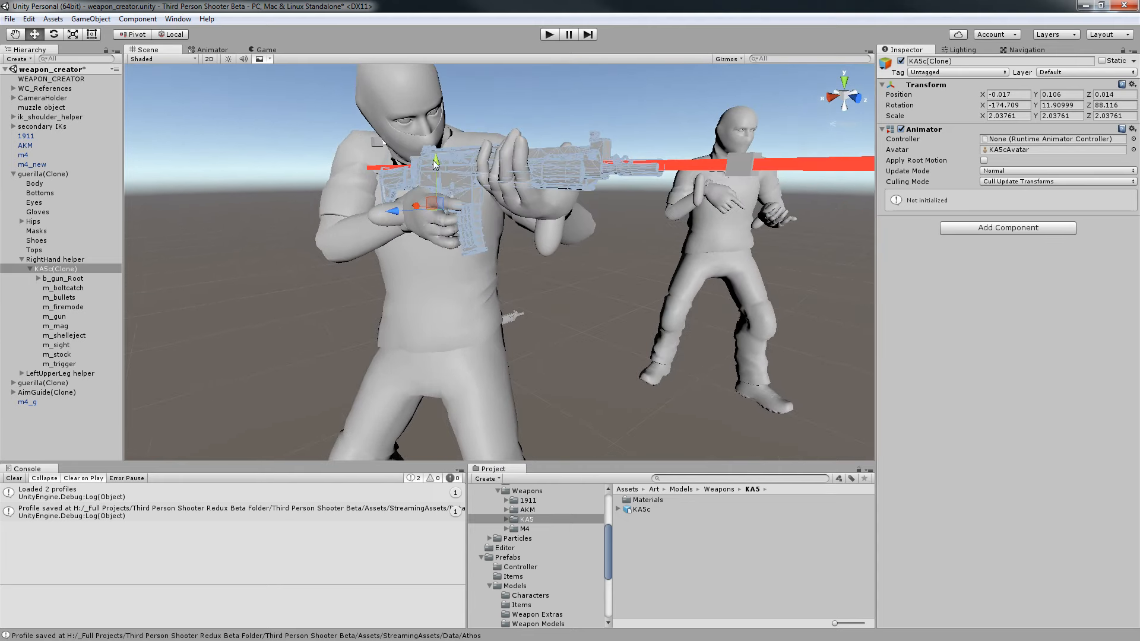
left_click_drag(436, 164, 436, 159)
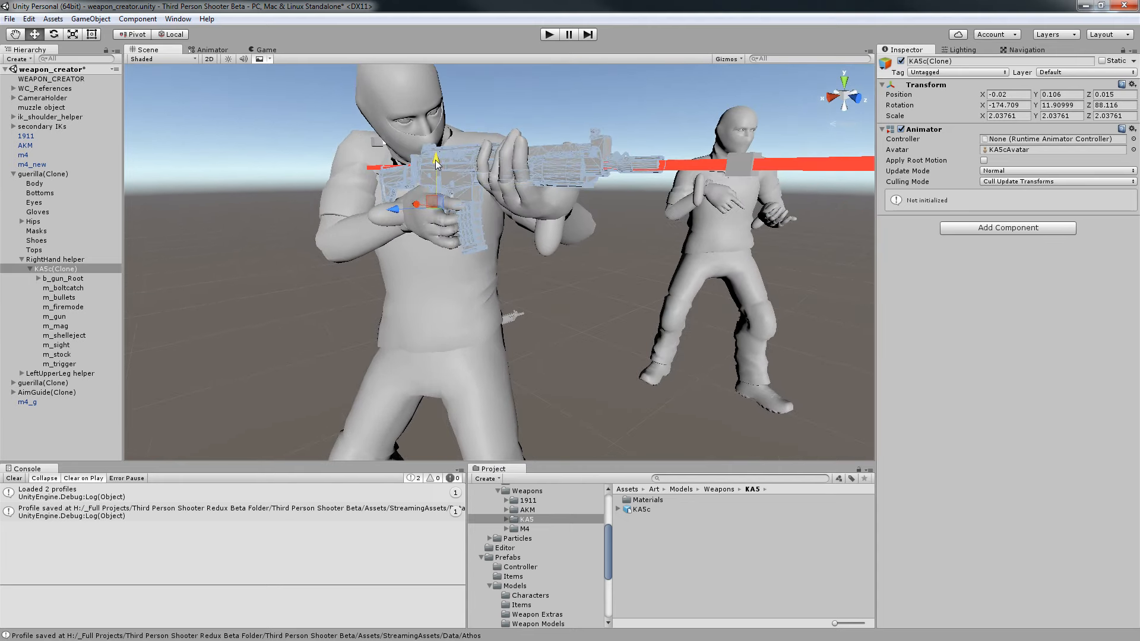
left_click_drag(285, 261, 439, 262, "alt")
Unparent KA5c(Clone) from the RightHand helper and save it as a prefab in the KA5 folder.
left_click(30, 270)
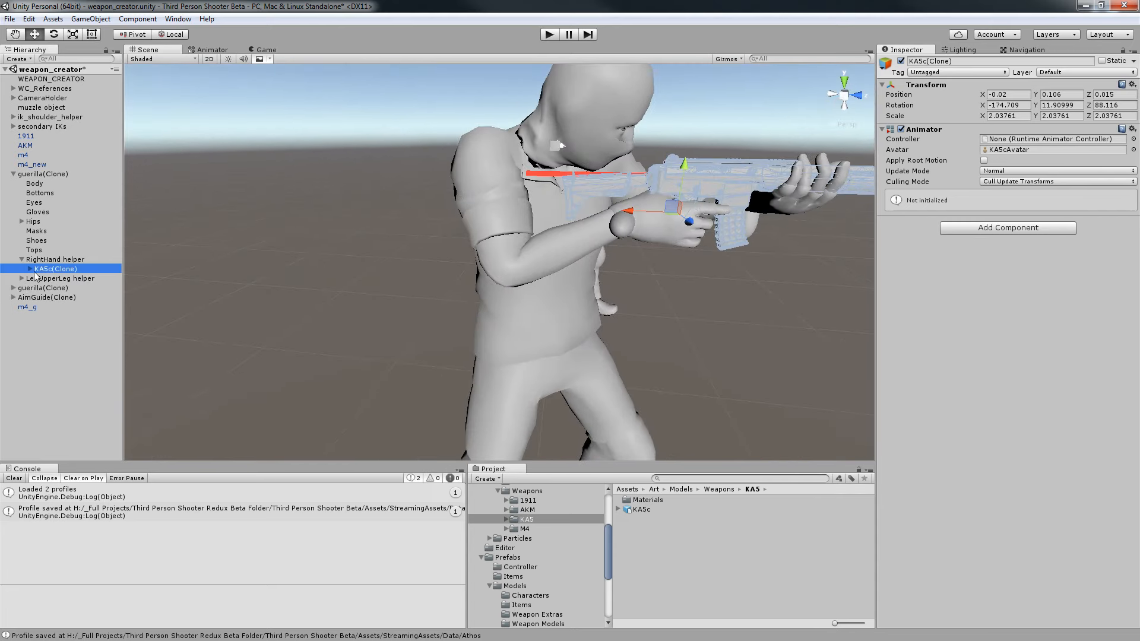
mouse_move(58, 270)
left_mouse_down()
mouse_move(71, 375)
mouse_move(85, 375)
left_mouse_up()
mouse_move(49, 309)
left_mouse_down()
mouse_move(704, 535)
mouse_move(734, 572)
left_mouse_up()
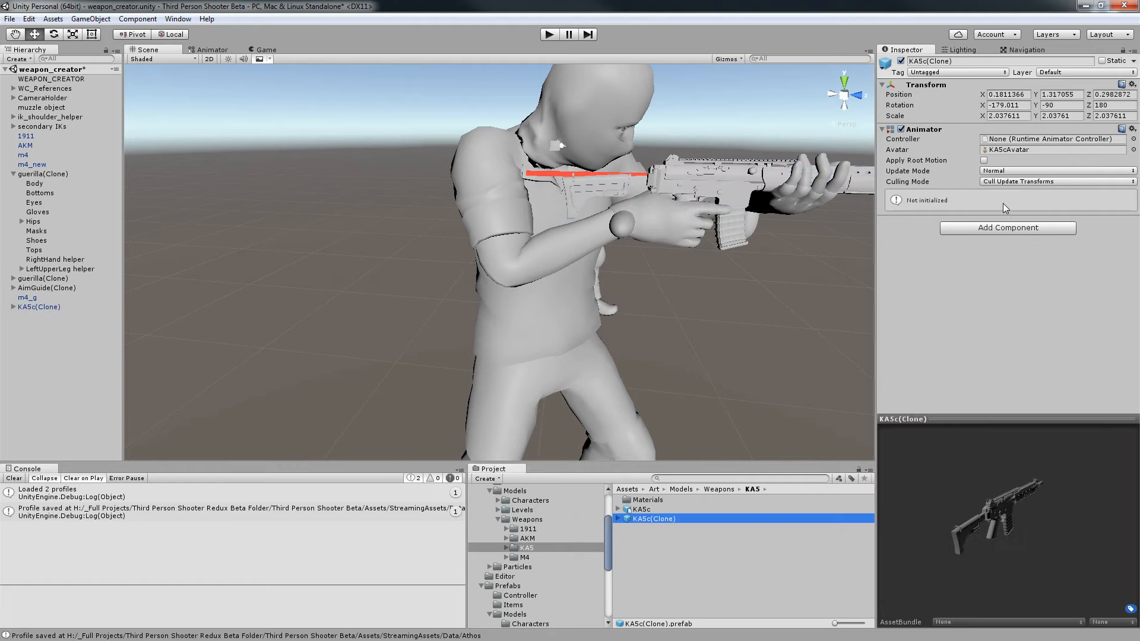
Try to initialise the weapon with KA5c(Clone) as WEAPON_CREATOR's Model Prefab, and clear the console.
left_click(51, 79)
left_click_drag(653, 519, 1007, 333)
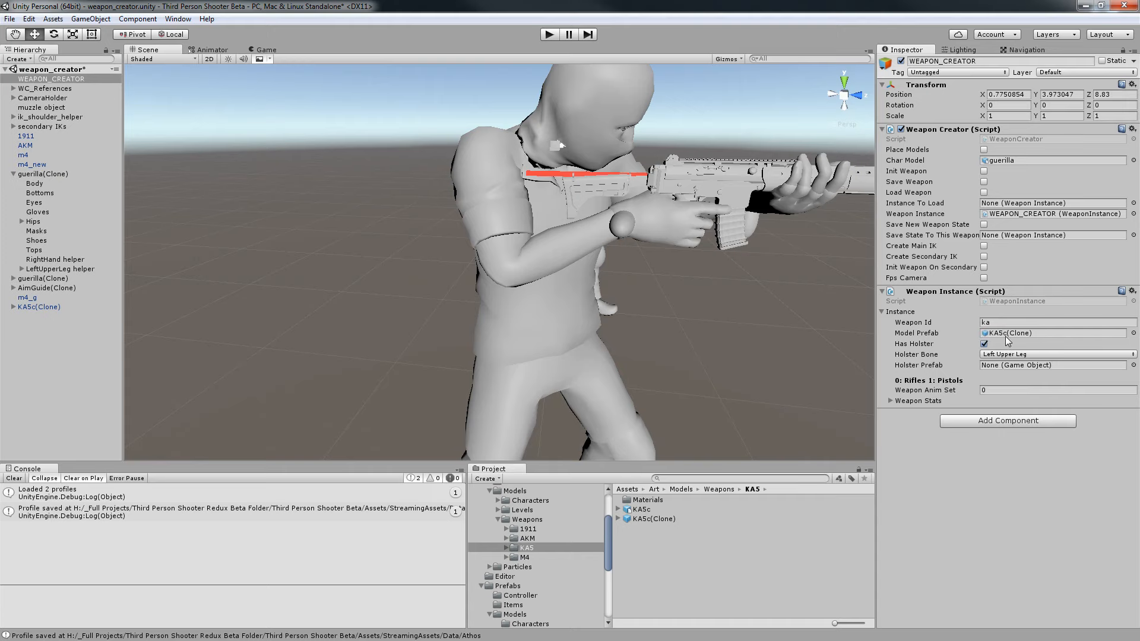
left_click(984, 173)
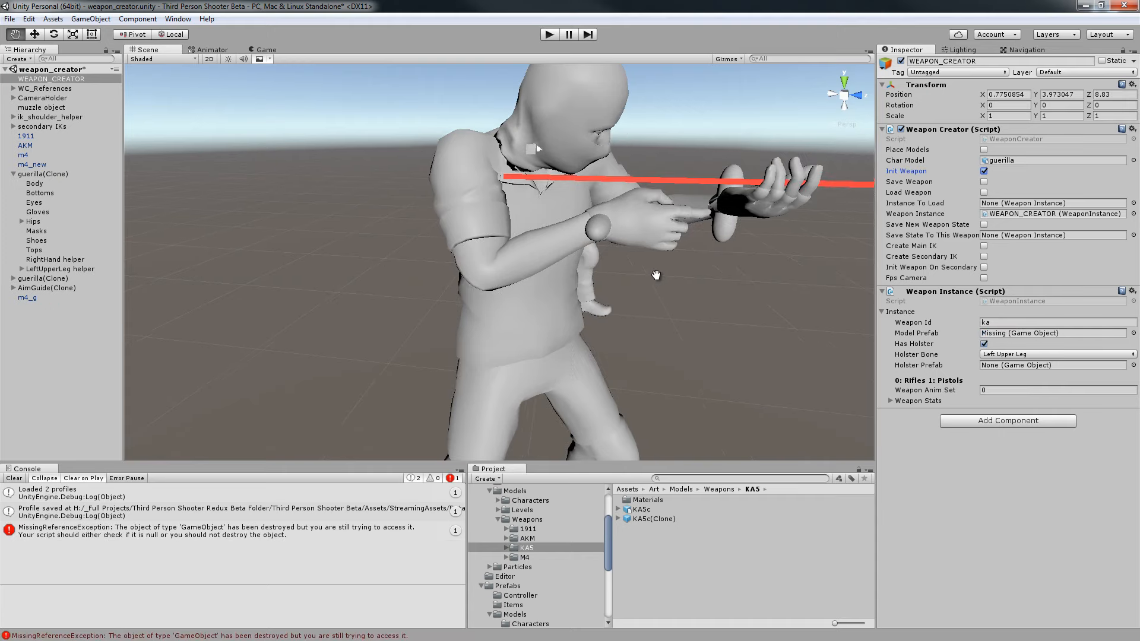
middle_click_drag(525, 397, 547, 371)
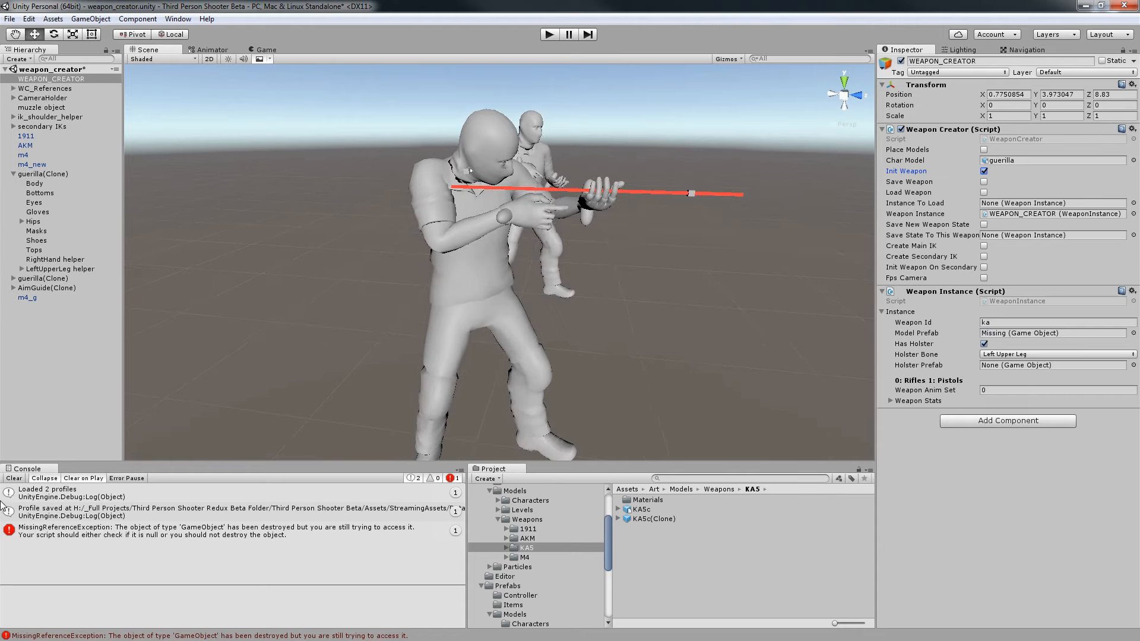
left_click(8, 481)
middle_click_drag(567, 328, 560, 362)
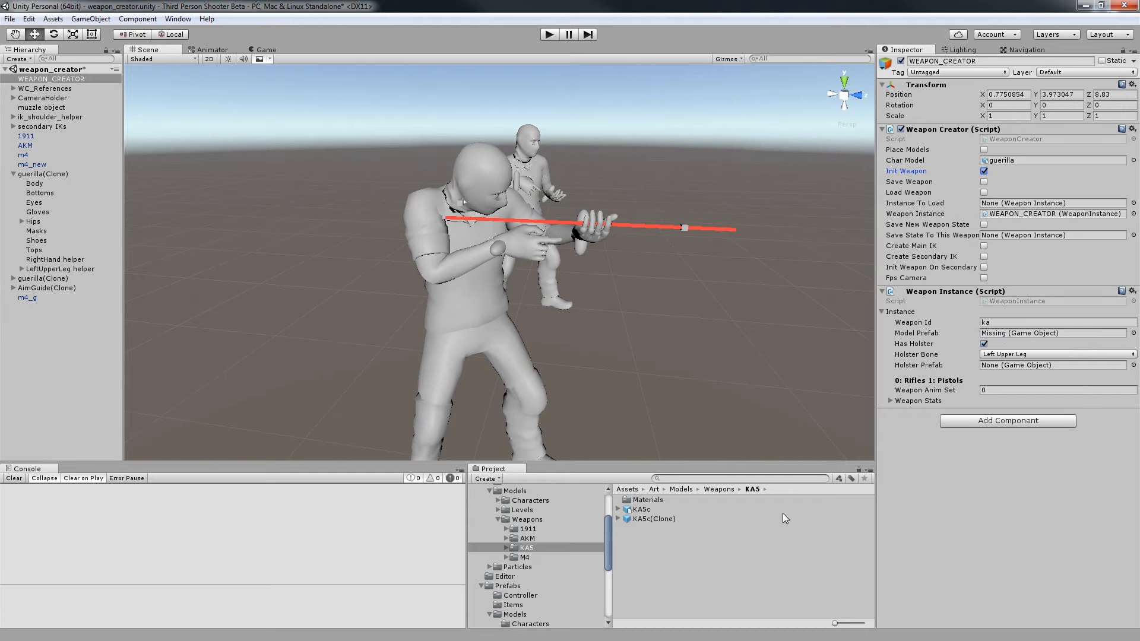
Assign the KA5c(Clone) prefab as the weapon instance's Model Prefab to initialise the weapon, and clear the console errors.
left_click_drag(655, 524, 1015, 337)
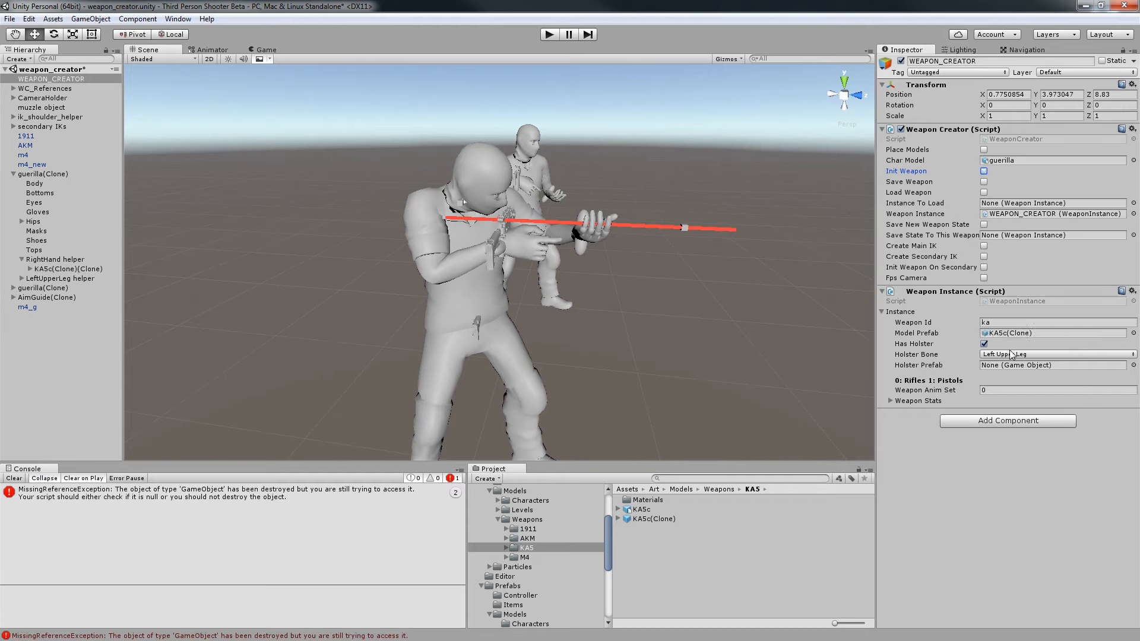
left_click(14, 478)
middle_click_drag(475, 308, 473, 331)
scroll(473, 331, "up", 2)
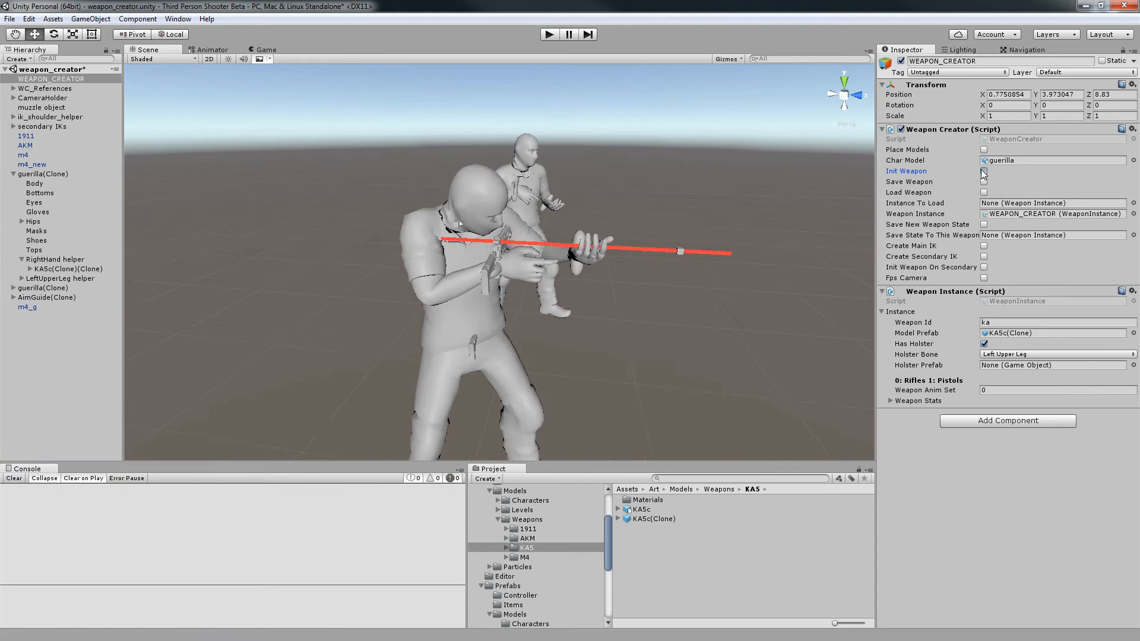
scroll(677, 297, "up", 6)
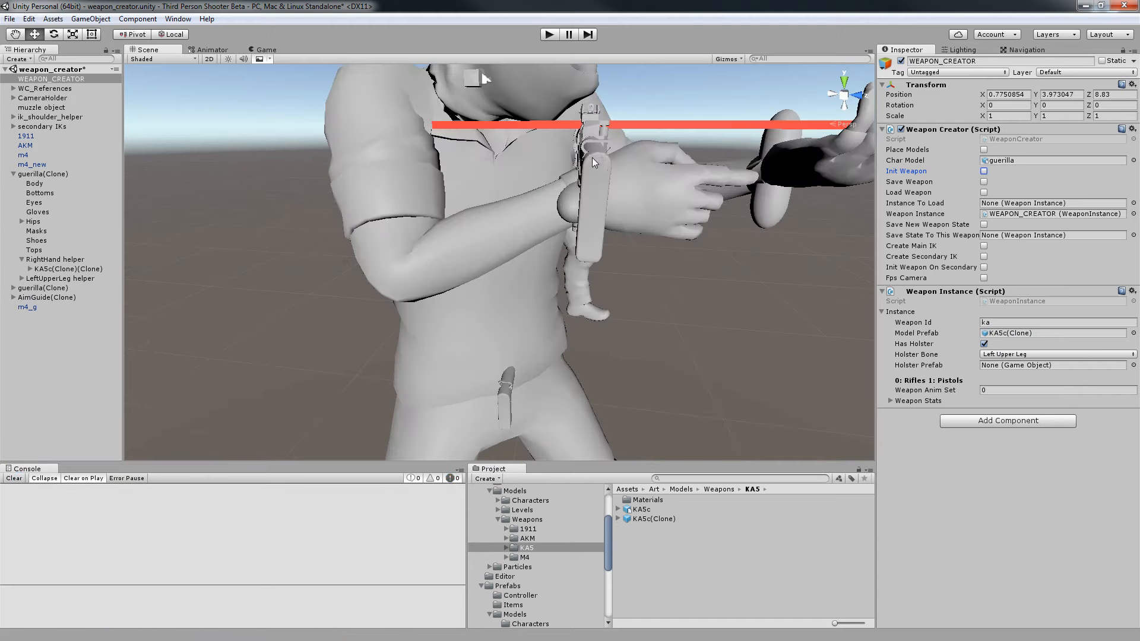
Align the hand-held KA5c(Clone)(Clone) with the aim line, at about position -0.019, -0.001, 0.004 and rotation -174.7, 11.9, 88.1.
left_click(593, 158)
mouse_move(593, 160)
left_mouse_down("alt")
mouse_move(553, 231)
mouse_move(517, 202)
mouse_move(478, 202)
mouse_move(436, 180)
mouse_move(747, 221)
mouse_move(505, 153)
left_mouse_up("alt")
left_click(68, 269)
scroll(499, 249, "down", 5)
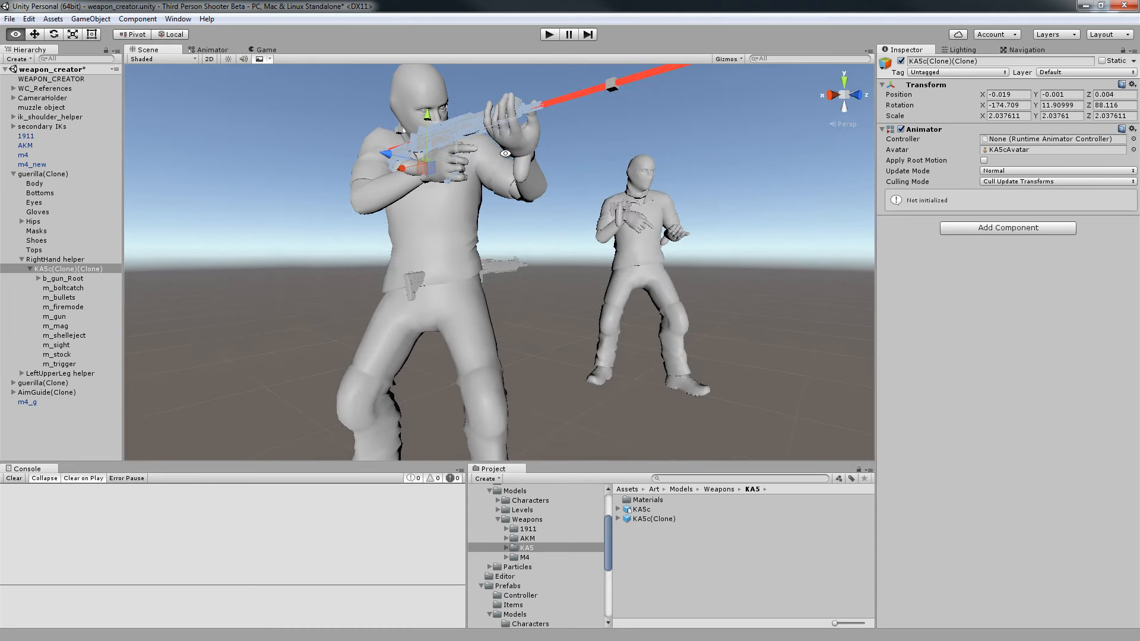
Place the holstered KA5c(Clone)(Clone) against the left upper leg, at about position 0.114, 0.1, 0.089 and rotation -14.8, 95.3, 235.
left_click(21, 259)
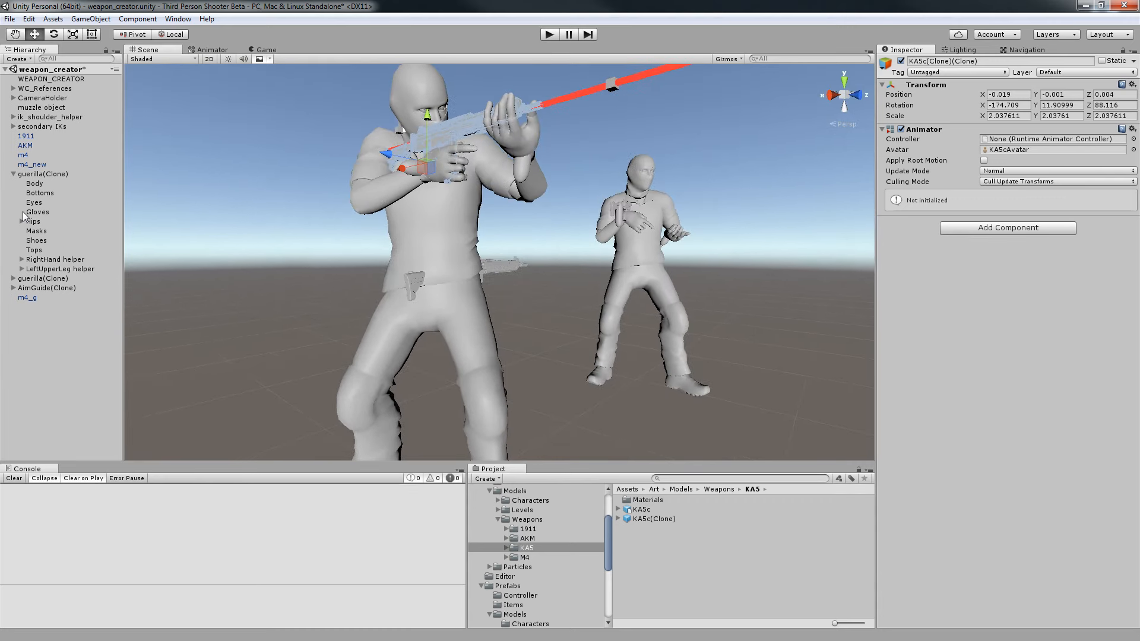
left_click(72, 88)
left_click(475, 279)
left_click(491, 261)
mouse_move(491, 261)
left_mouse_down("alt")
mouse_move(339, 279)
mouse_move(445, 267)
mouse_move(437, 236)
mouse_move(451, 283)
mouse_move(496, 288)
mouse_move(356, 276)
left_mouse_up("alt")
left_click(60, 276)
key("e")
key("w")
left_click(21, 270)
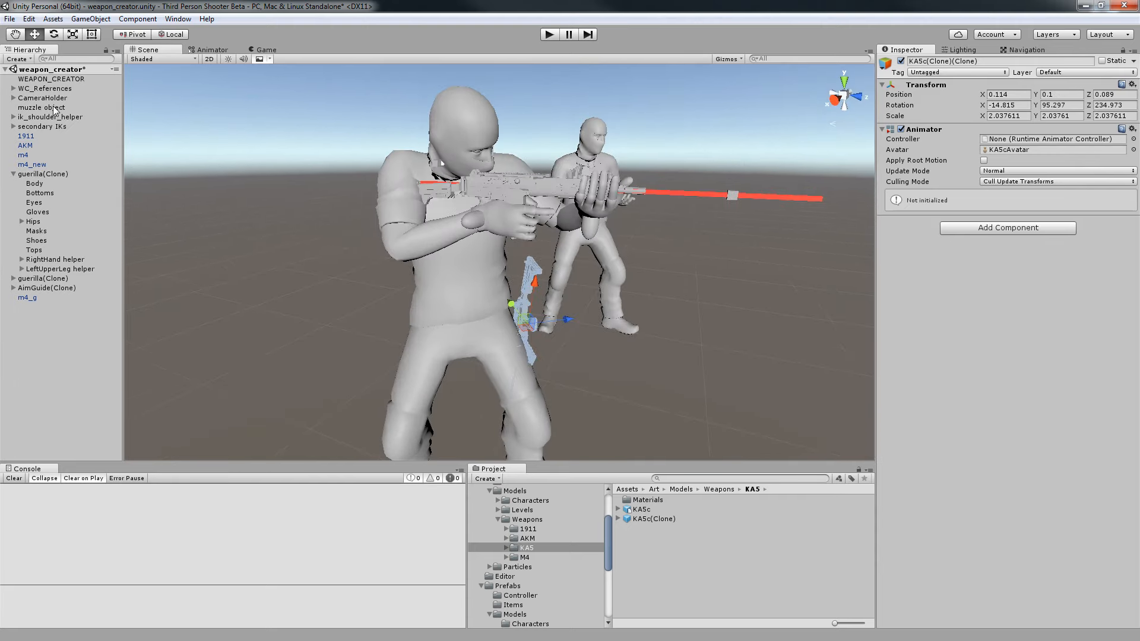
Reposition the KA5c(Clone)(Clone) held in the front character's right hand to about X -0.021, Y 0.122, Z 0.016.
left_click(51, 81)
left_click_drag(762, 296, 658, 196, "alt")
left_click(623, 210)
left_click(72, 79)
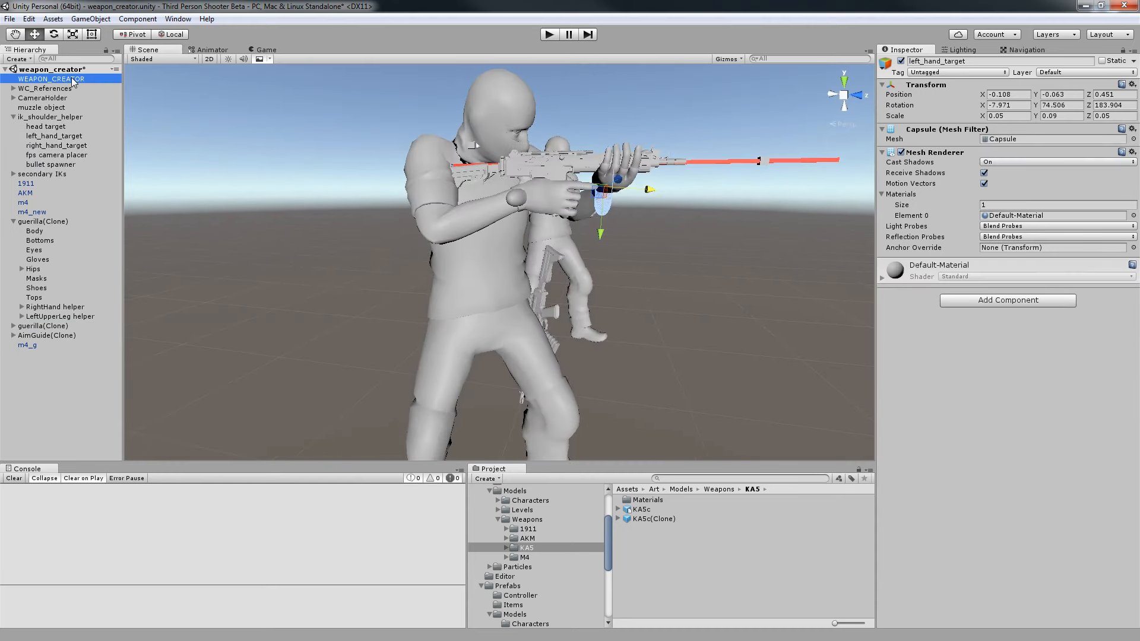
left_click(41, 327)
left_click(600, 200)
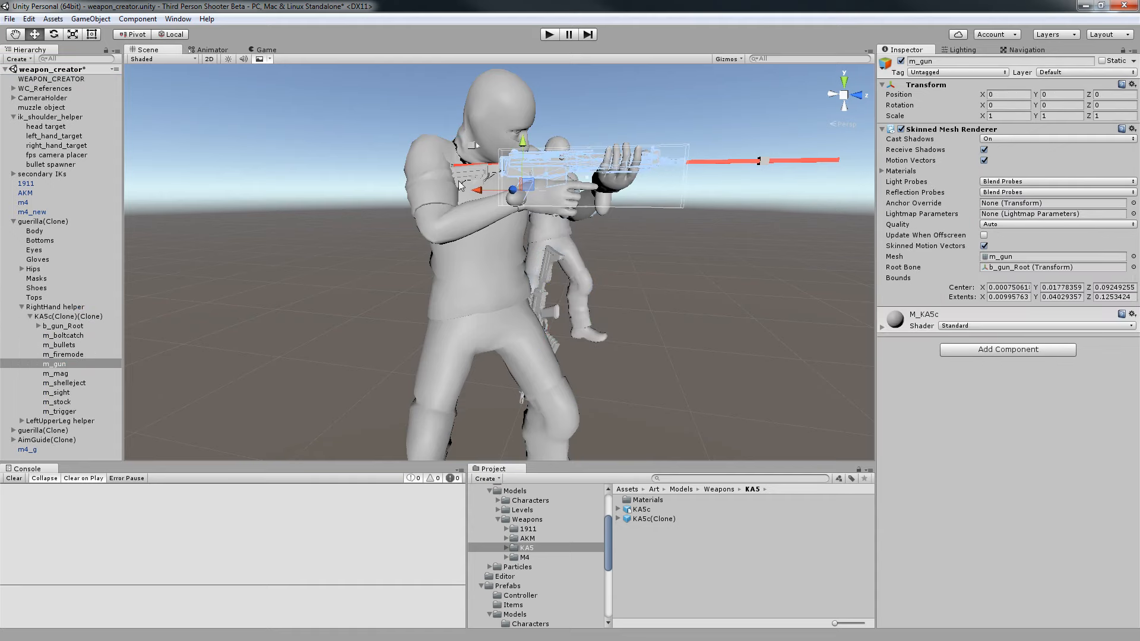
left_click(59, 317)
left_click_drag(477, 191, 500, 238)
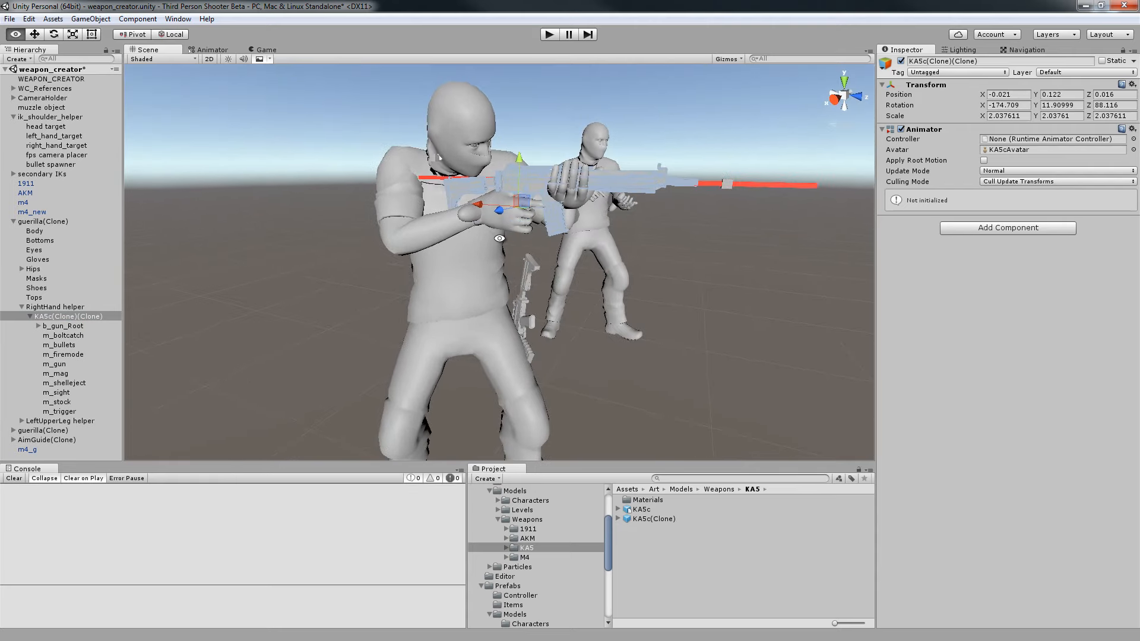
Move the main left_hand_target forward along the rifle to about X -0.105, Y -0.066, Z 0.567, and check the grip in the game view.
left_click(579, 224)
left_click_drag(648, 215, 683, 262, "alt")
left_click(266, 50)
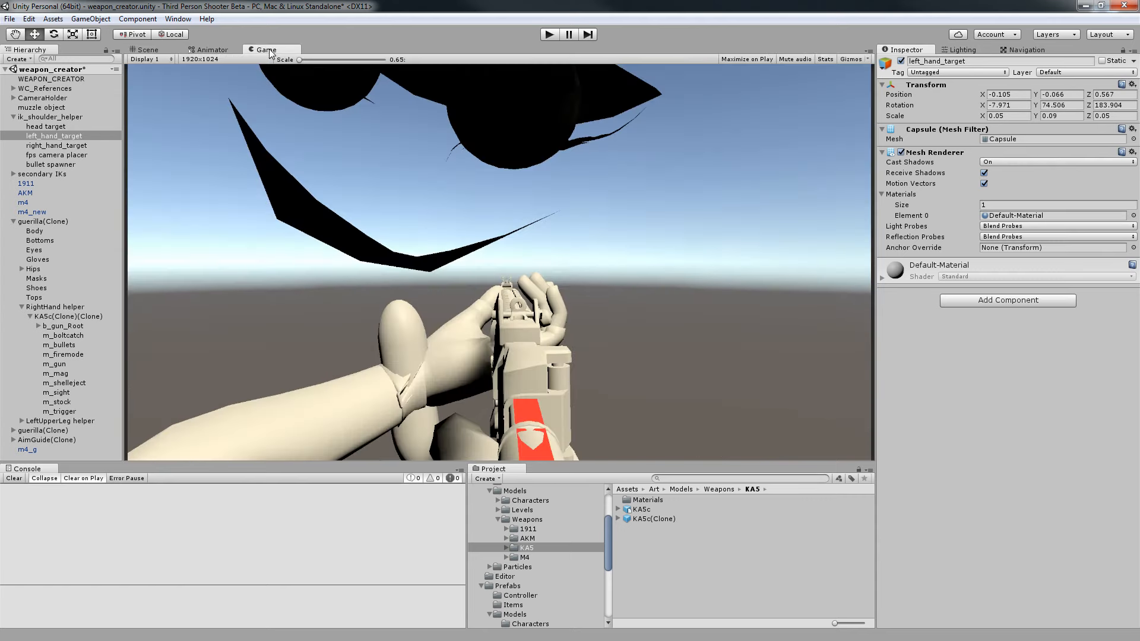
left_click(158, 51)
left_click_drag(291, 152, 253, 184, "alt")
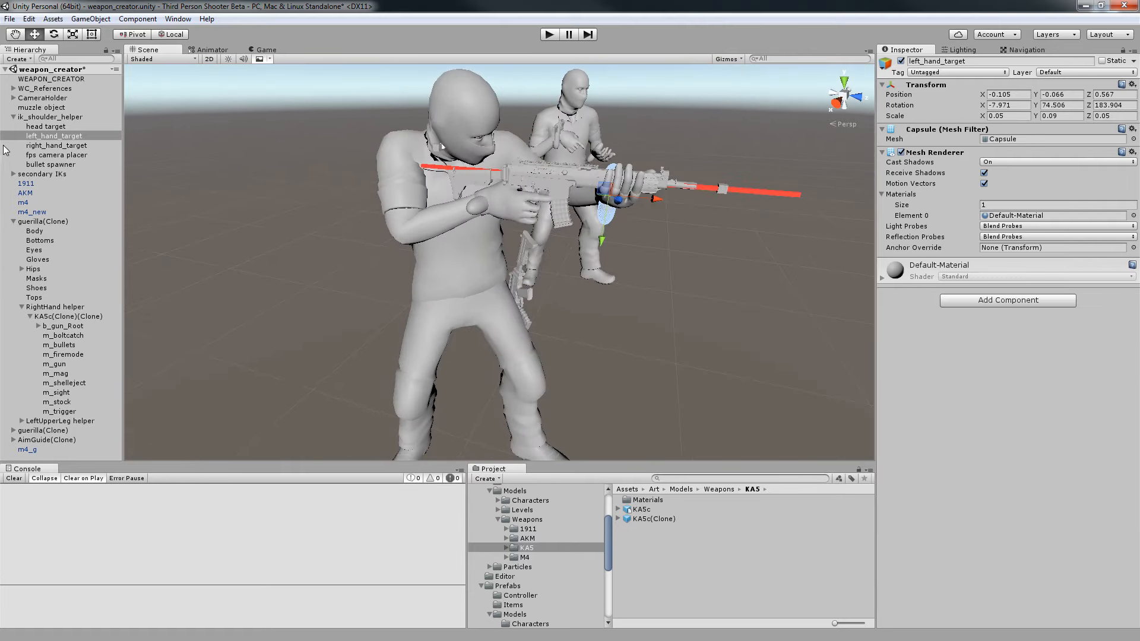
Initialise the weapon on the secondary character through WEAPON_CREATOR.
left_click(13, 117)
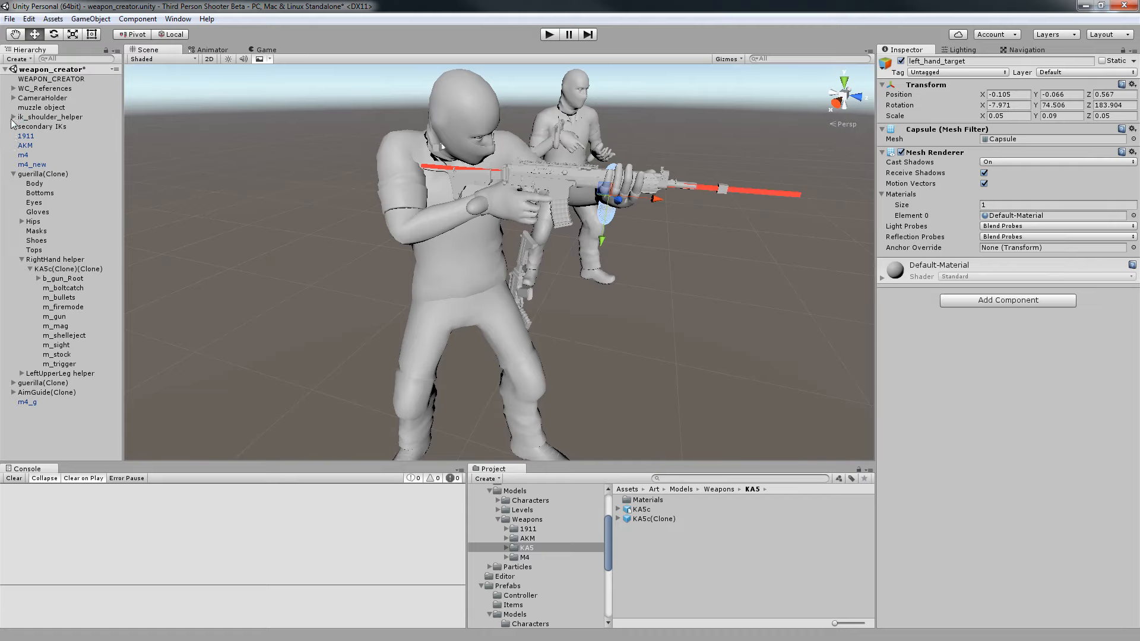
left_click(13, 174)
mouse_move(593, 244)
left_mouse_down("alt")
mouse_move(720, 237)
mouse_move(431, 219)
mouse_move(433, 171)
left_mouse_up("alt")
left_click(376, 155)
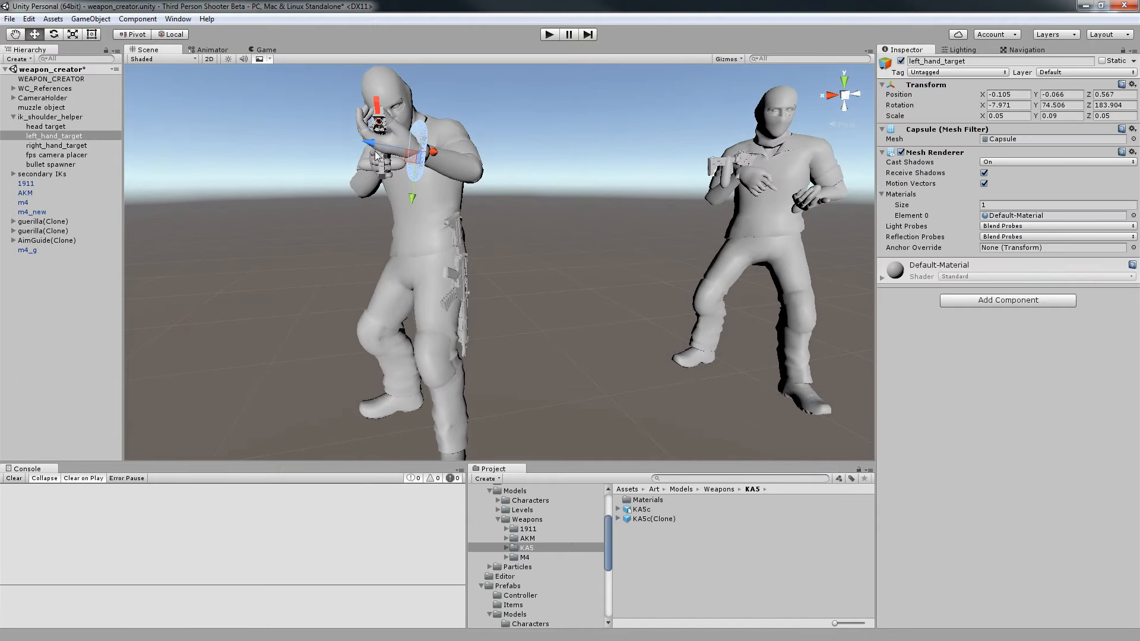
left_click_drag(375, 143, 699, 233, "alt")
left_click(148, 307)
left_click(52, 79)
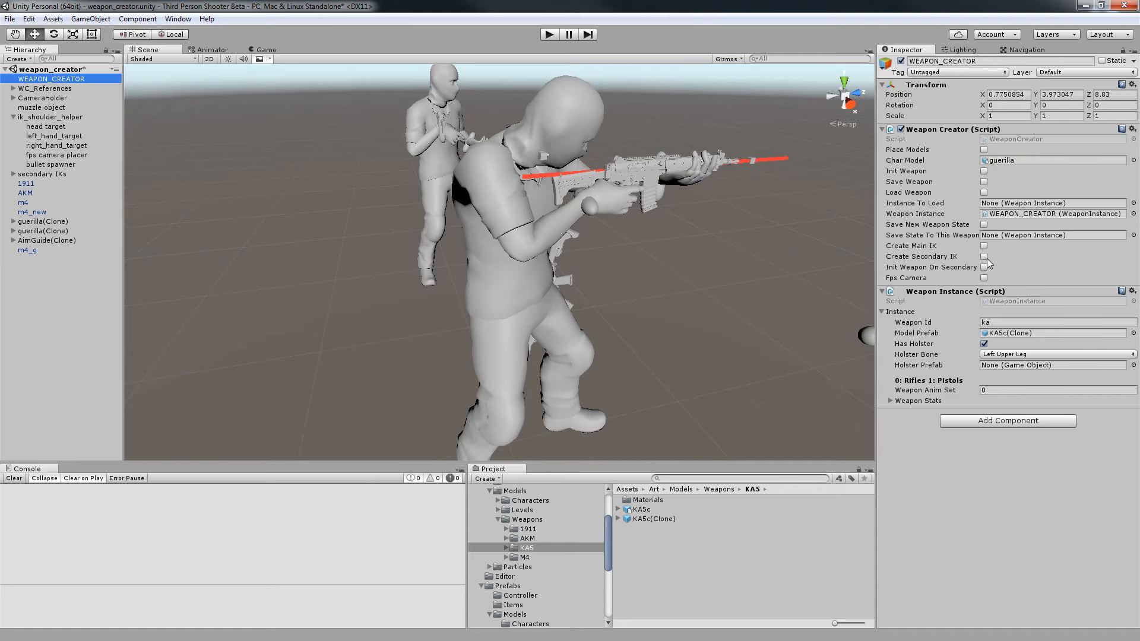
left_click(984, 278)
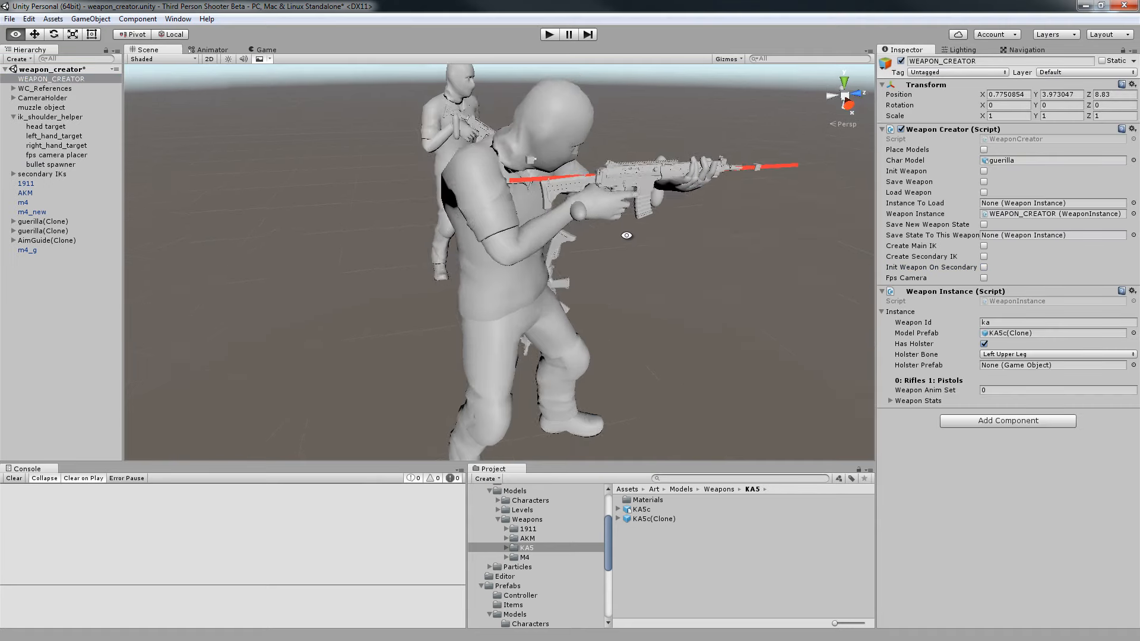
Move the secondary IK's left_hand_target onto the rifle's handguard, at about X -0.026, Y -0.339, Z 0.38.
middle_click_drag(539, 244, 522, 247)
scroll(523, 247, "up", 4)
scroll(522, 247, "down", 3)
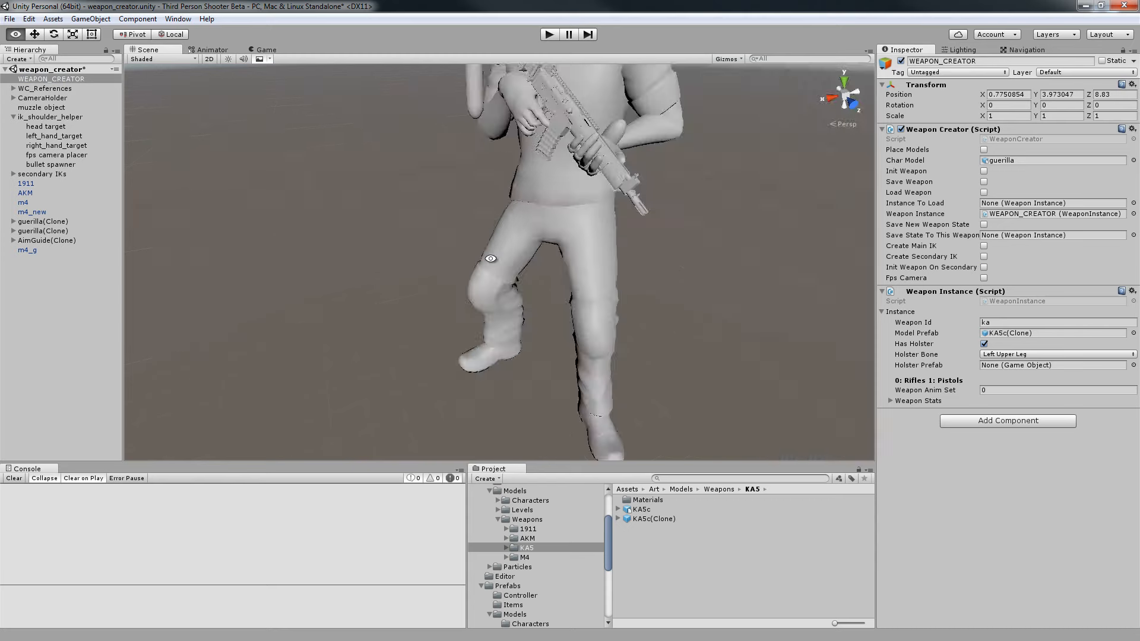
left_click_drag(492, 262, 397, 293, "alt")
scroll(460, 165, "up", 3)
left_click(465, 120)
scroll(478, 160, "down", 3)
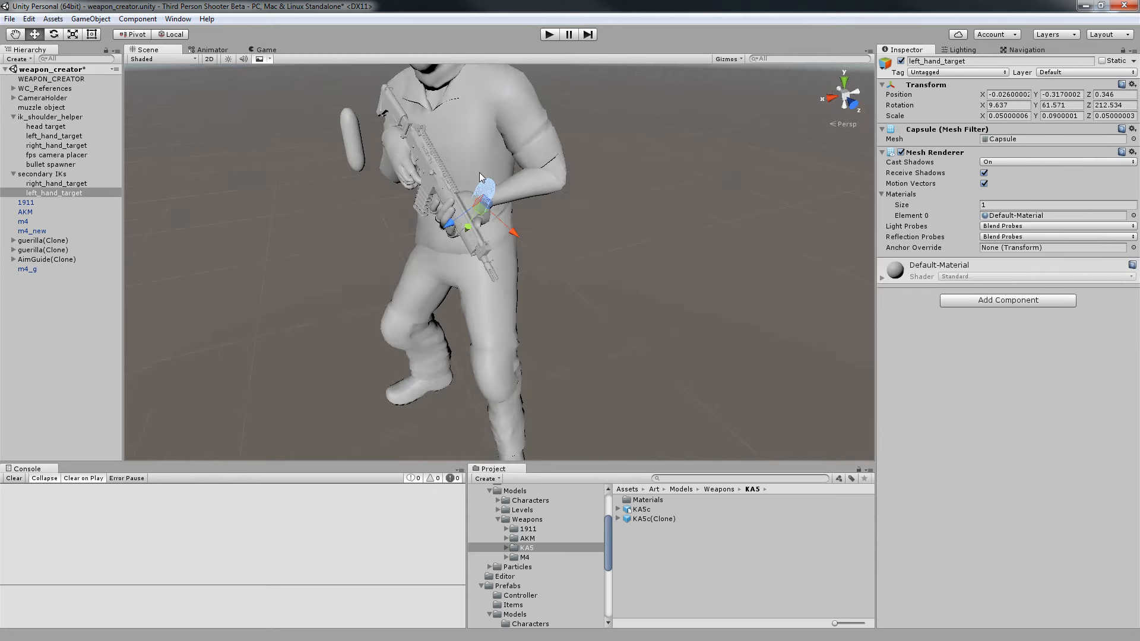
left_click_drag(486, 187, 659, 265, "alt")
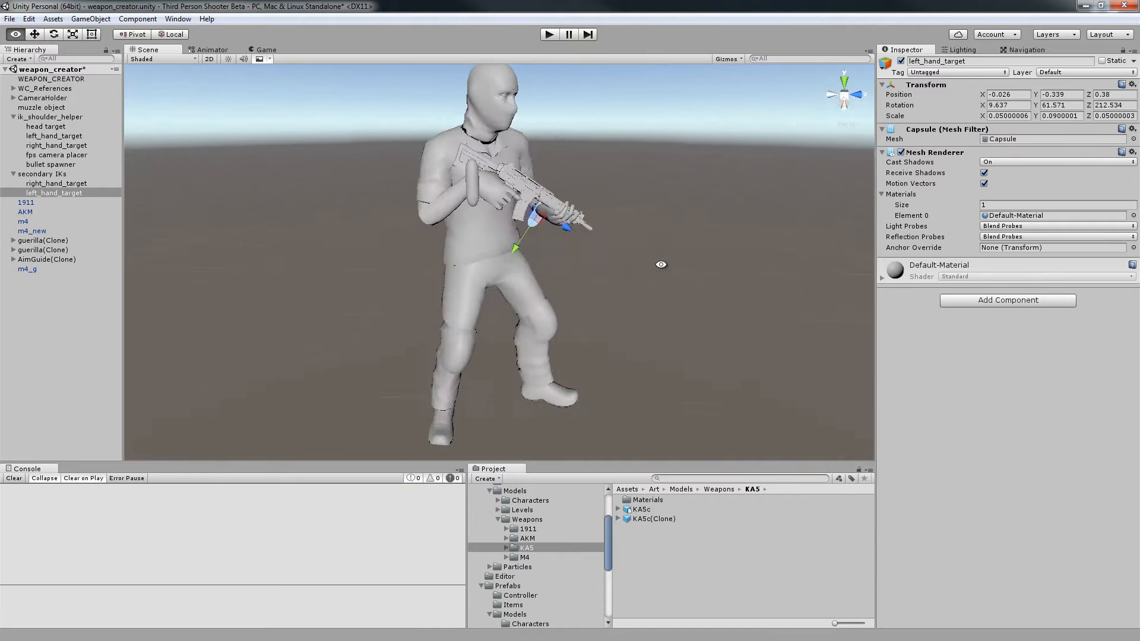
Copy the Transform values of the front character's hand-held KA5c(Clone)(Clone) onto the secondary character's rifle.
scroll(606, 268, "down", 5)
middle_click_drag(556, 273, 553, 243)
scroll(564, 178, "down", 3)
scroll(538, 231, "up", 10)
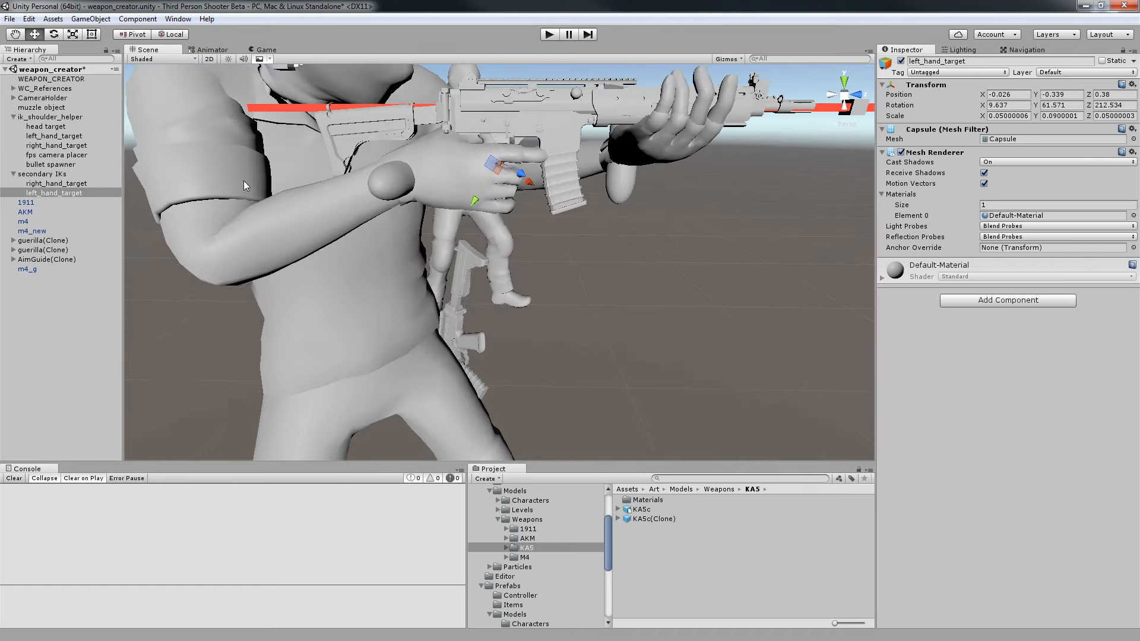
left_click(484, 125)
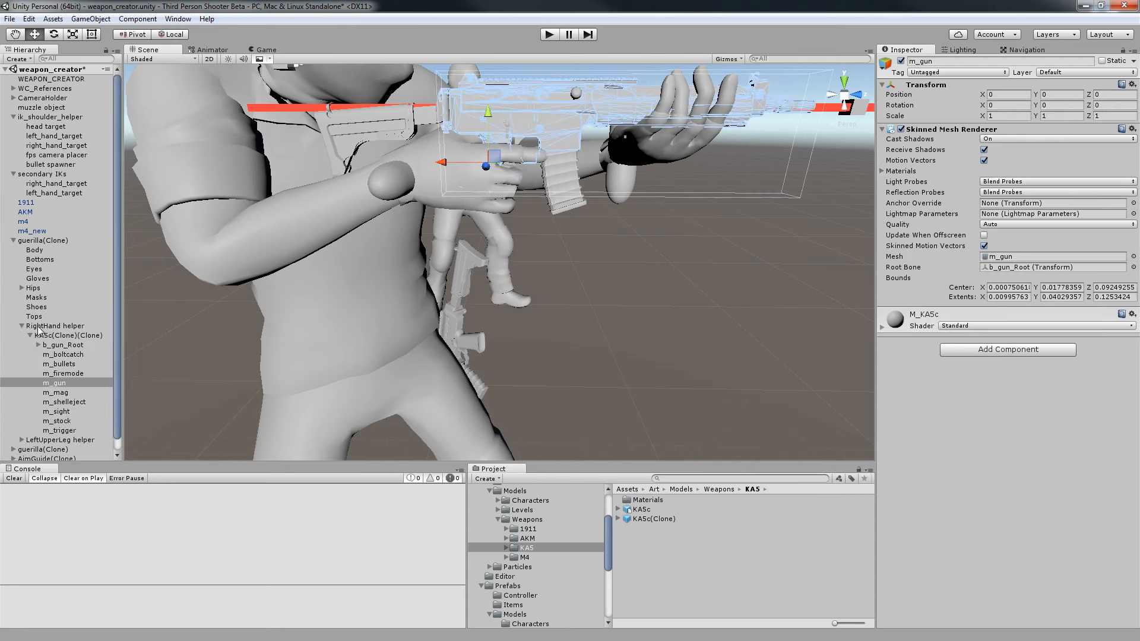
left_click(59, 336)
left_click(1132, 85)
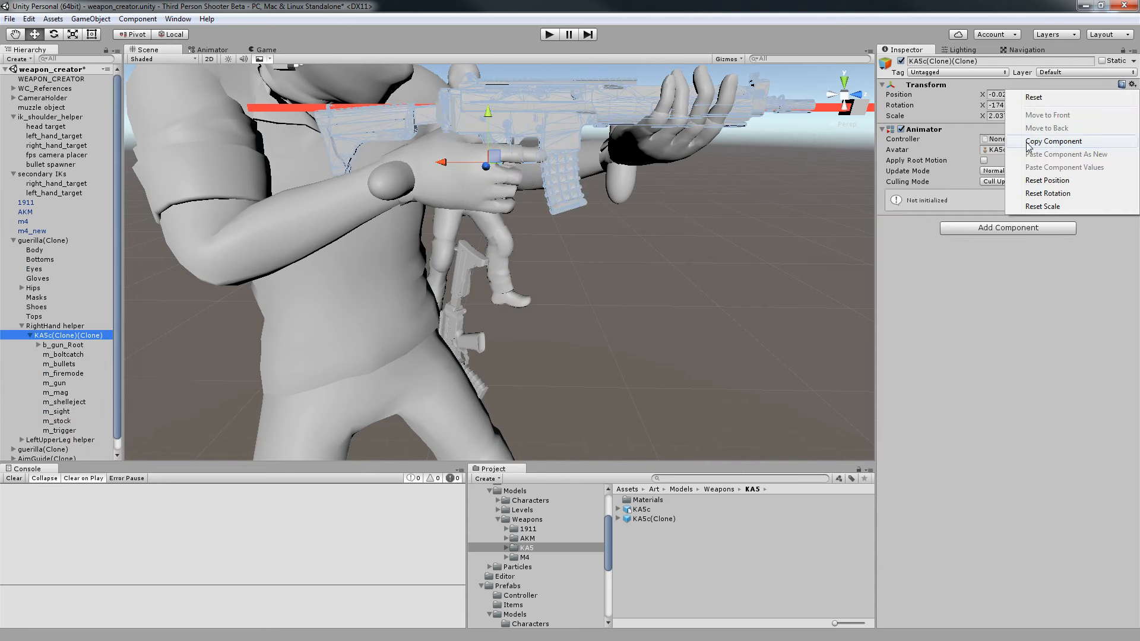
left_click(1062, 143)
left_click_drag(713, 196, 541, 178, "alt")
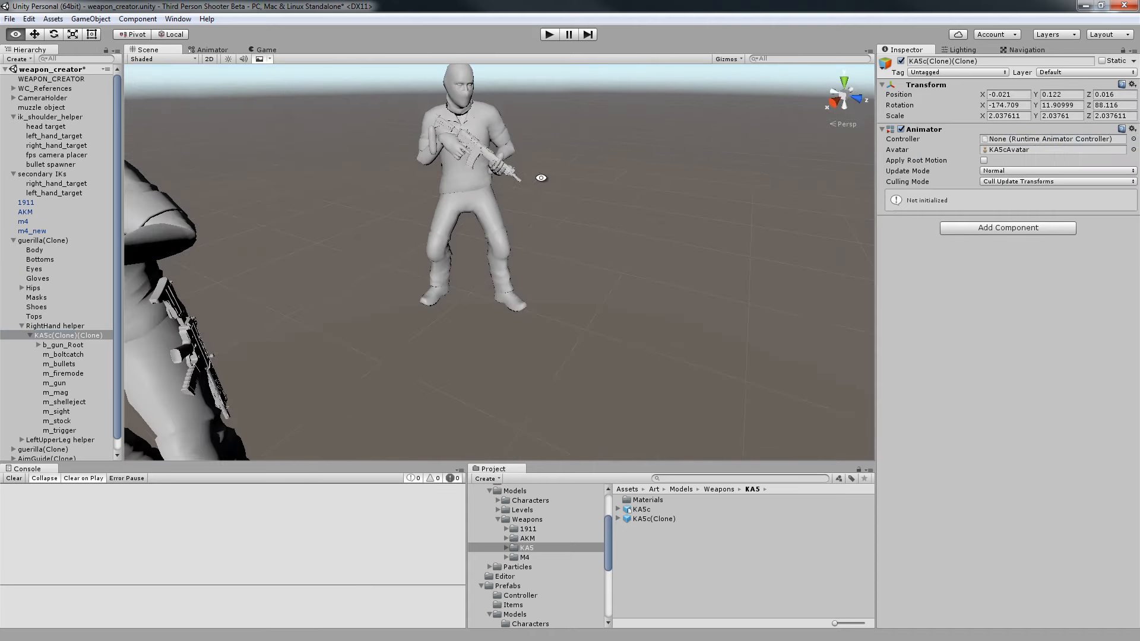
left_click(474, 168)
left_click(70, 411)
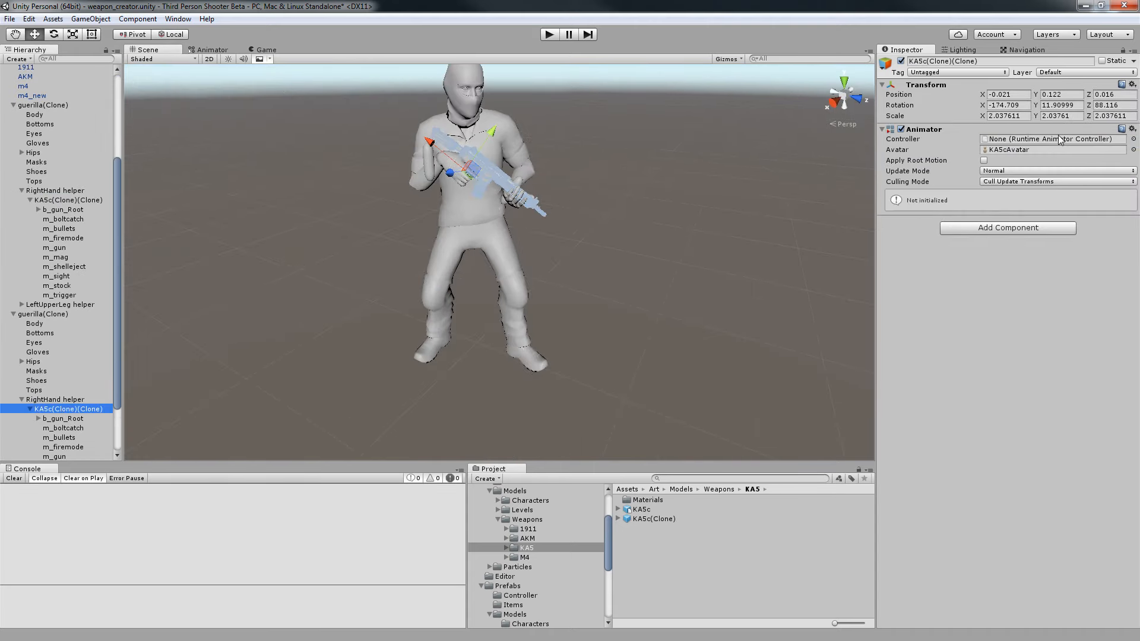
left_click(1133, 84)
left_click(1090, 170)
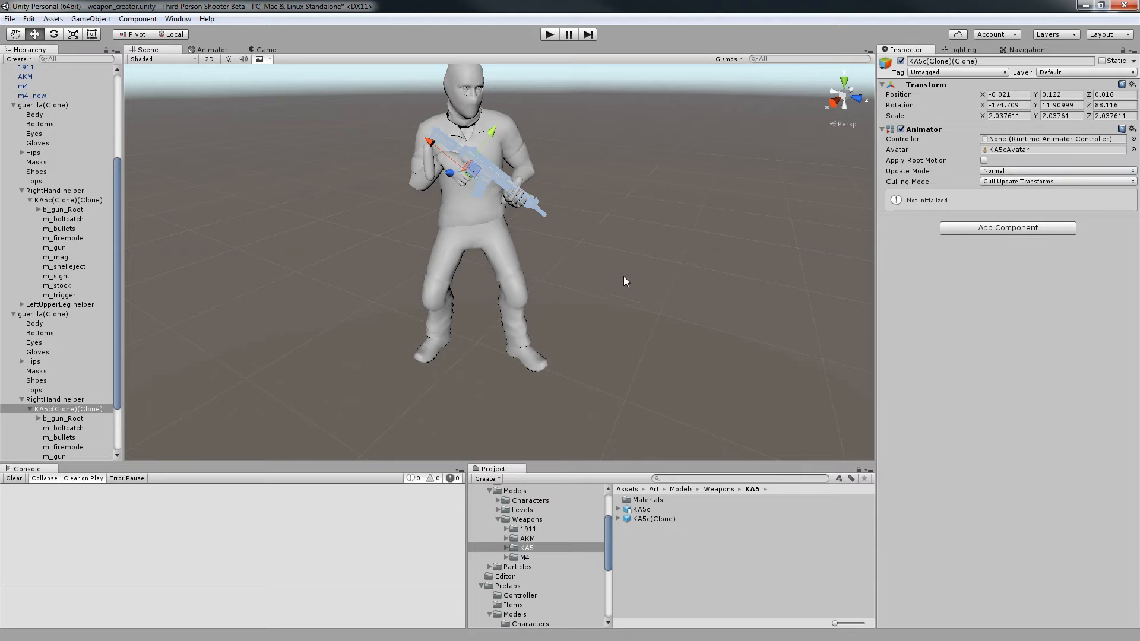
Collapse the RightHand helper, the front guerilla(Clone), secondary IKs and ik_shoulder_helper in the Hierarchy.
scroll(553, 297, "down", 6)
scroll(553, 297, "up", 1)
scroll(515, 306, "down", 3)
left_click_drag(508, 304, 511, 261, "alt")
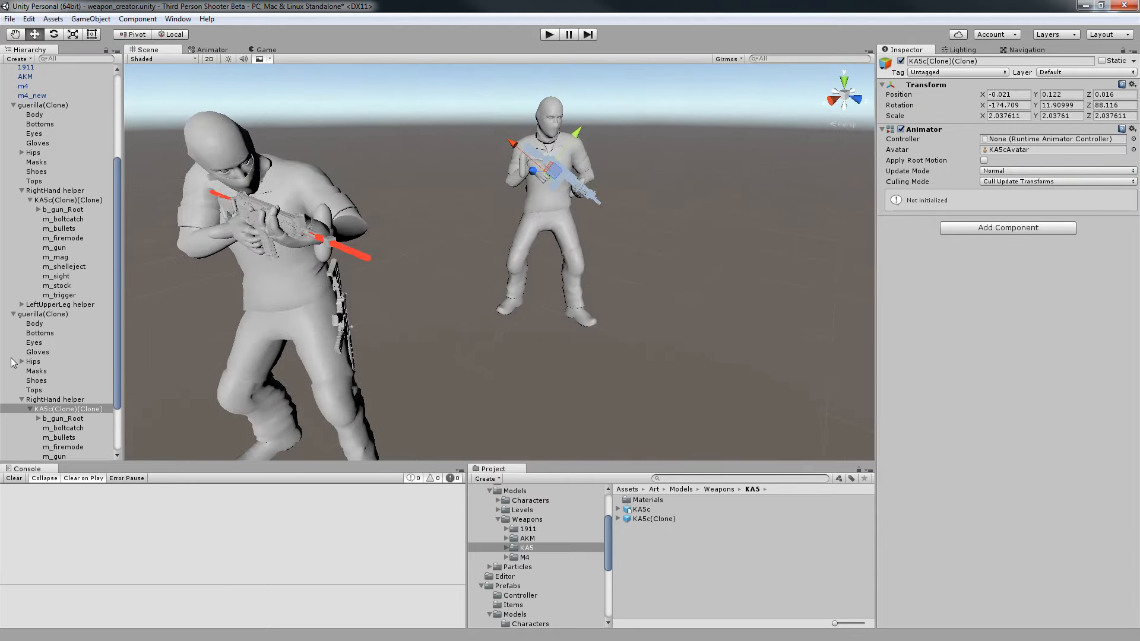
left_click(21, 400)
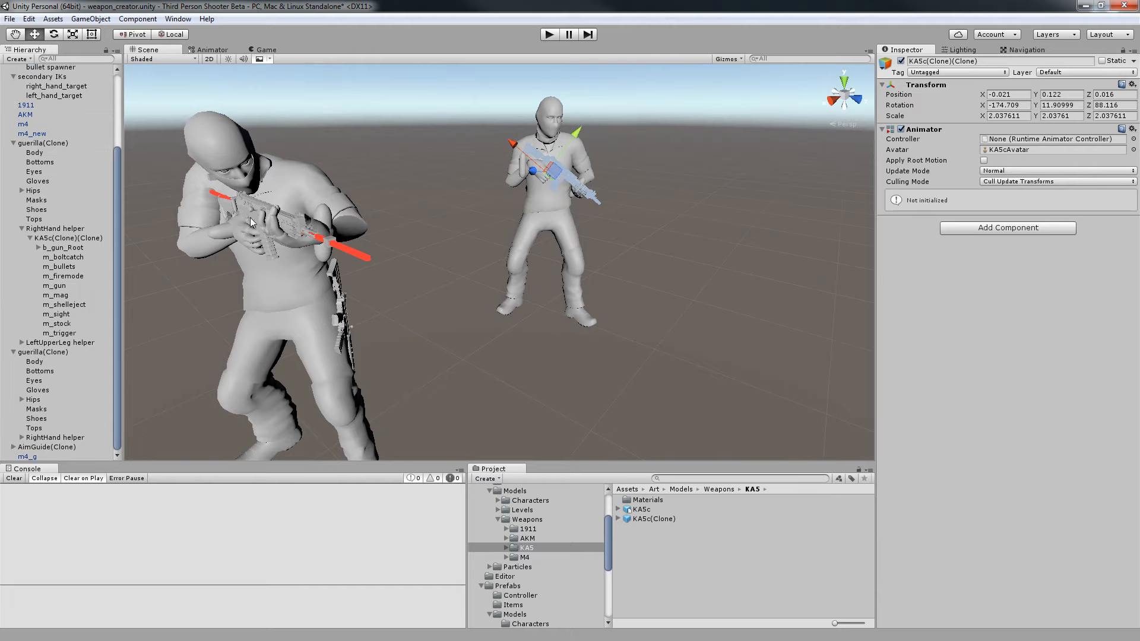
left_click(13, 143)
left_click(13, 175)
left_click(13, 117)
scroll(588, 202, "up", 3)
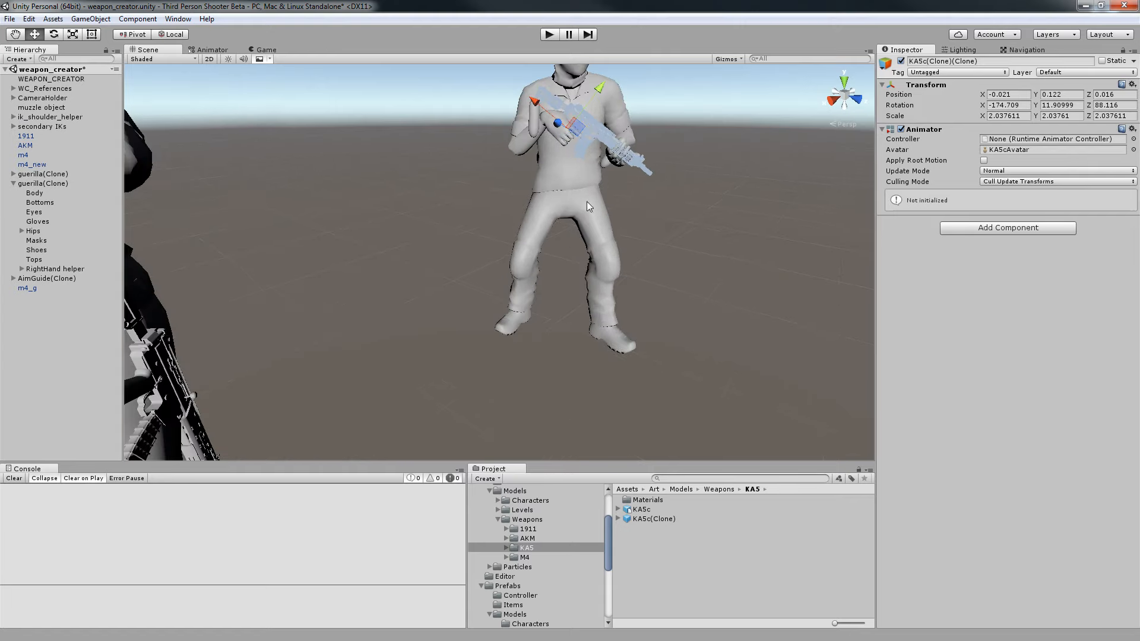
Save the configured weapon with WEAPON_CREATOR's Save Weapon option.
left_click_drag(587, 207, 349, 151, "alt")
left_click(40, 80)
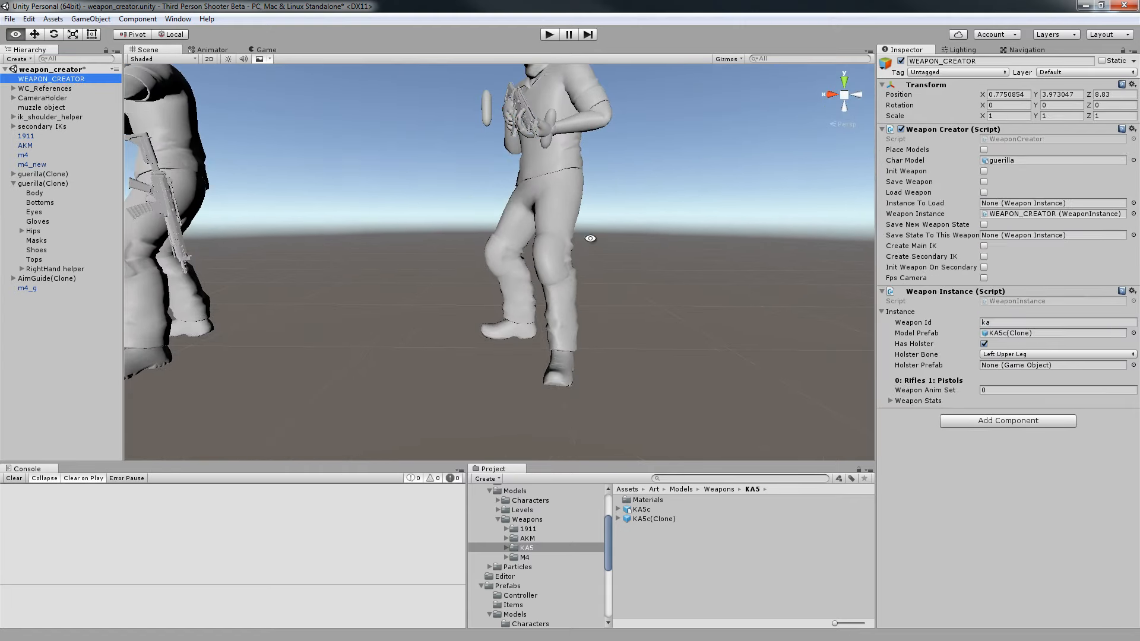
left_click_drag(591, 238, 998, 206, "alt")
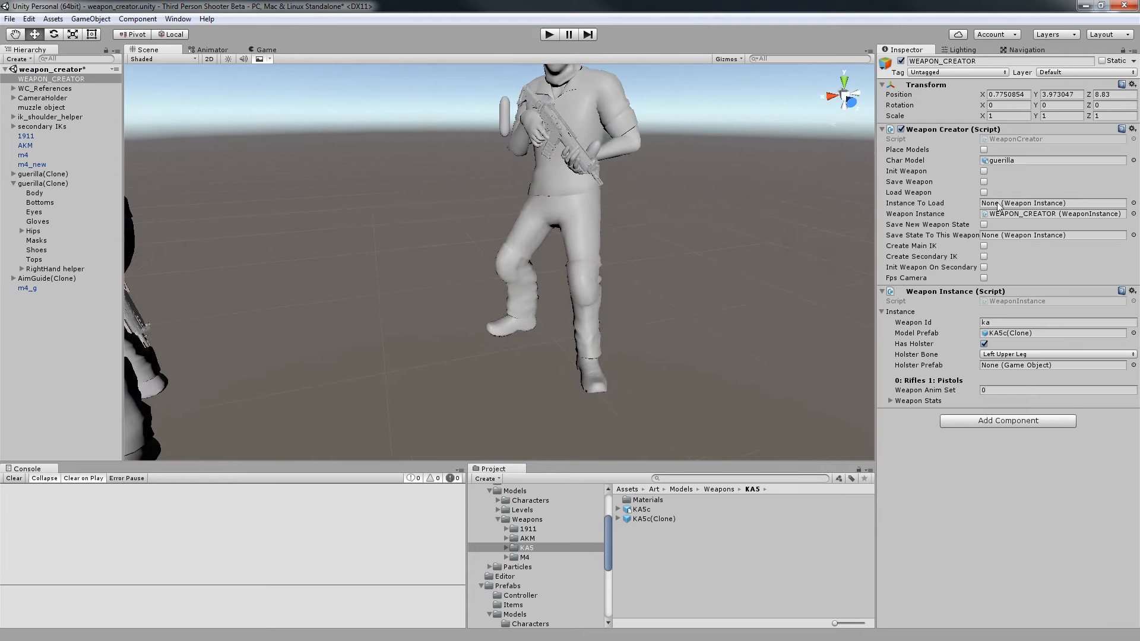
left_click(984, 182)
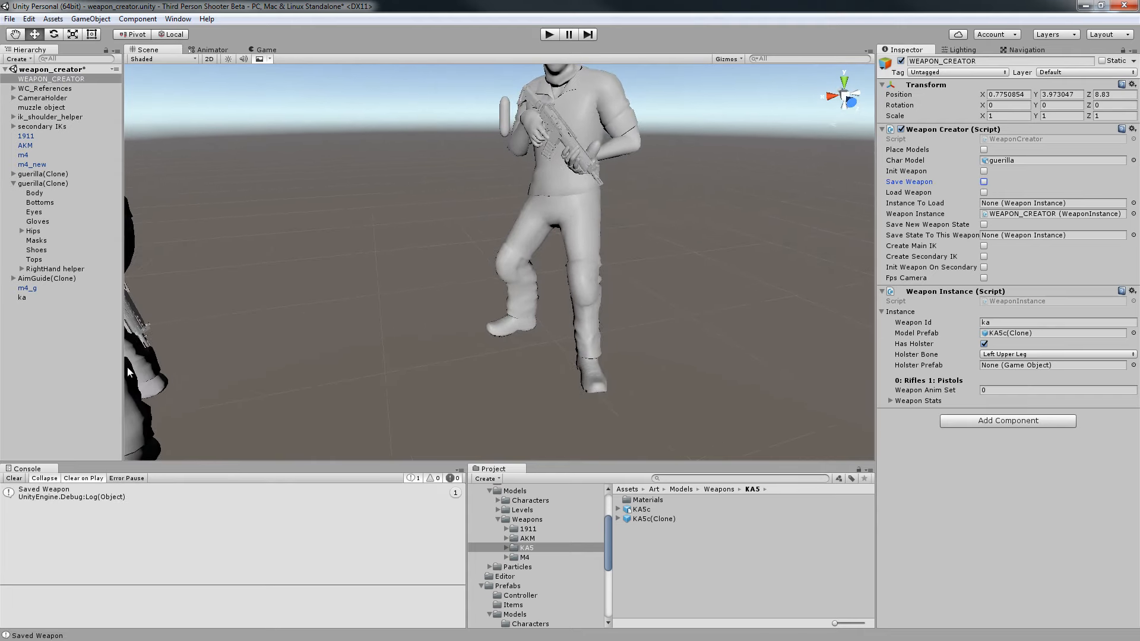
Store the ka weapon object as a prefab in the Prefabs/Weapons folder.
left_click(22, 298)
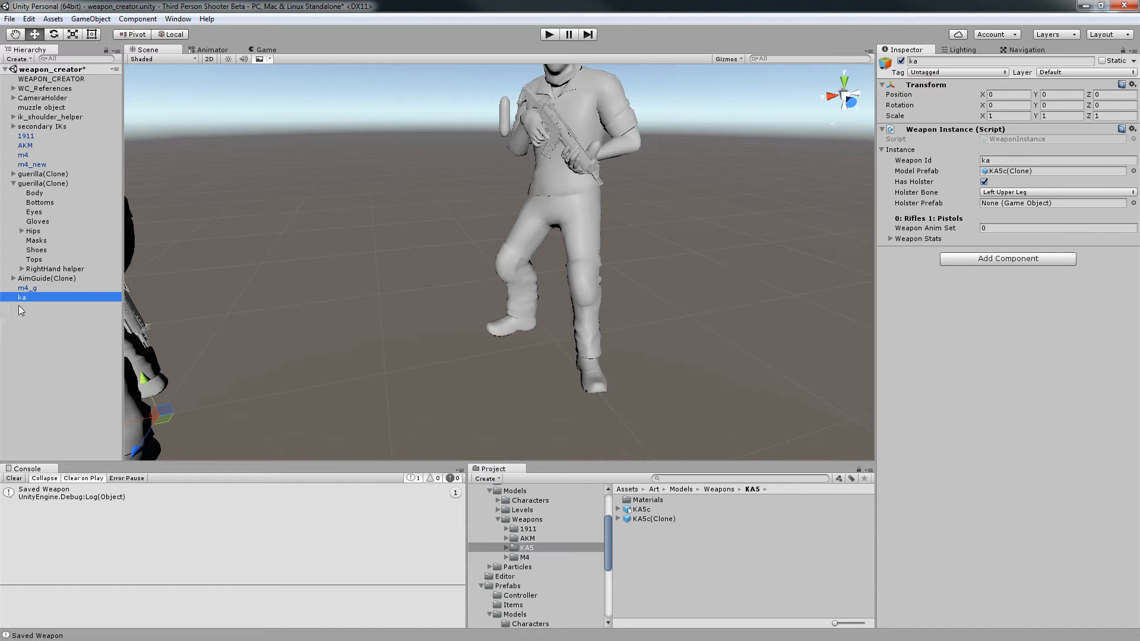
left_click_drag(24, 297, 667, 620)
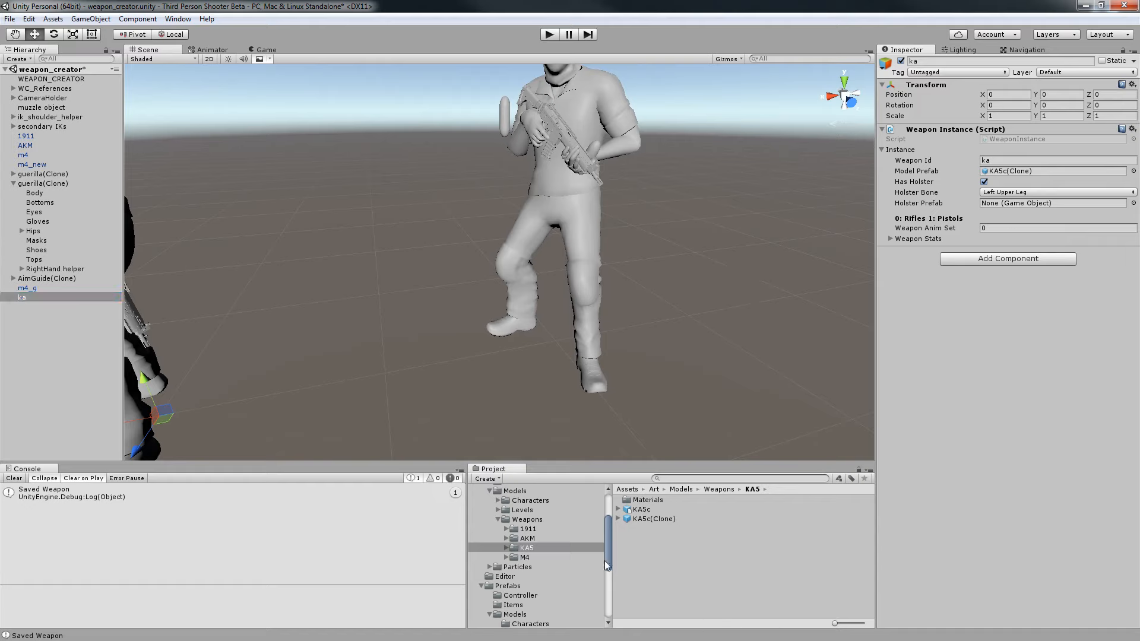
mouse_move(608, 564)
left_mouse_down()
mouse_move(612, 600)
mouse_move(609, 566)
mouse_move(611, 579)
left_mouse_up()
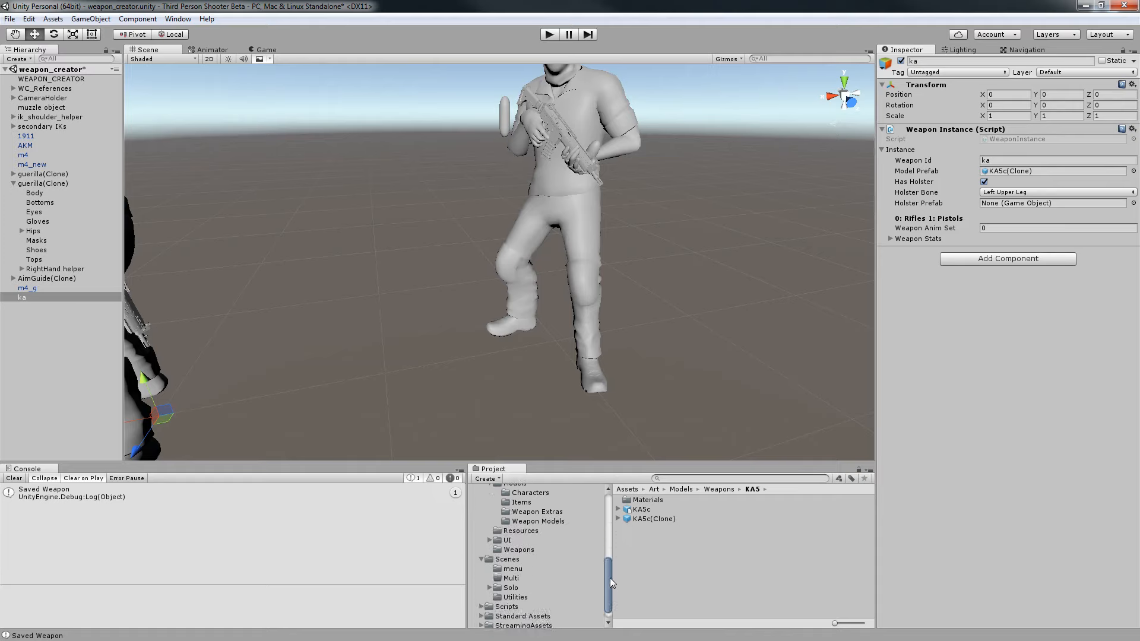
left_click(530, 551)
left_click_drag(23, 298, 672, 564)
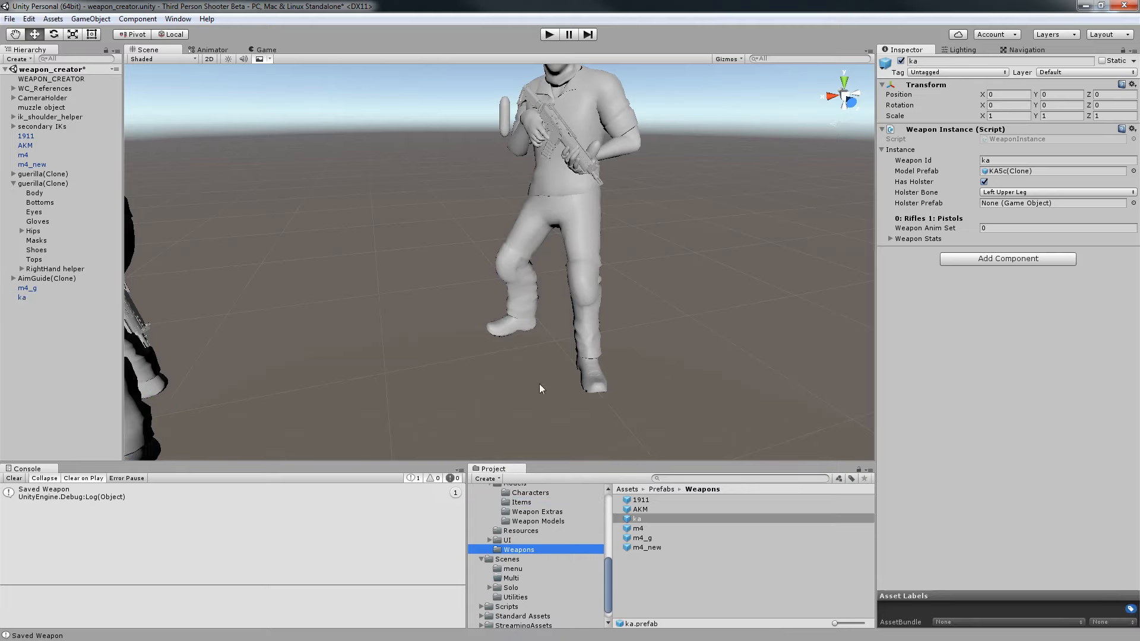
Deselect the ka object and save the weapon_creator scene.
left_click(483, 404)
scroll(461, 367, "down", 4)
left_click_drag(393, 325, 489, 330, "alt")
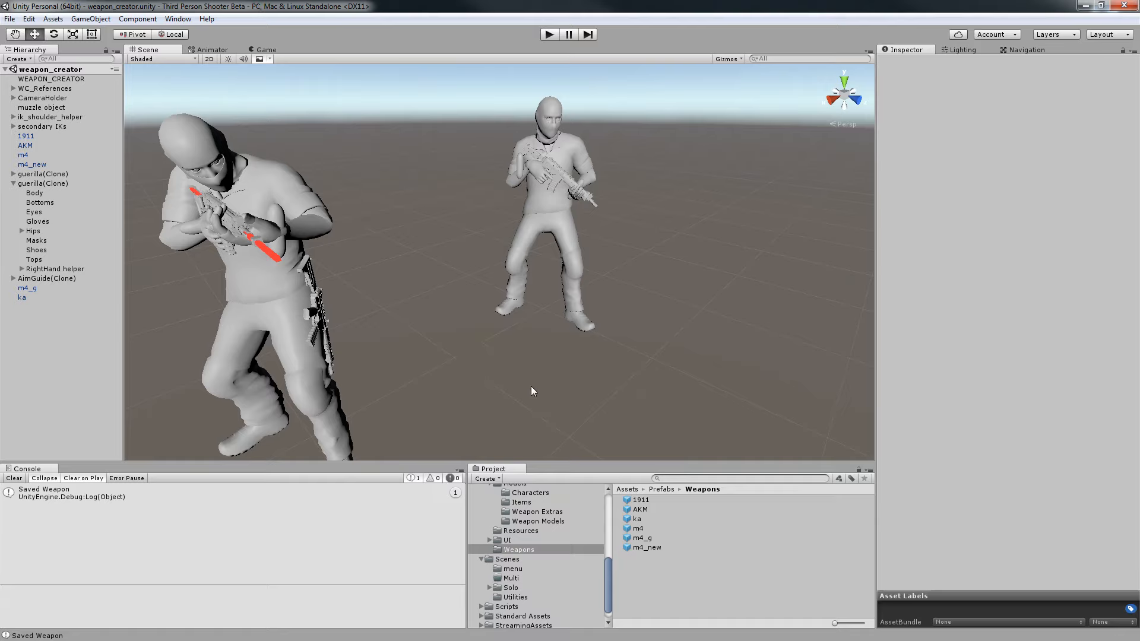
Open the start here scene from the Scenes folder and load the dependencies scene alongside it.
left_click_drag(533, 391, 709, 367, "alt")
scroll(537, 539, "down", 1)
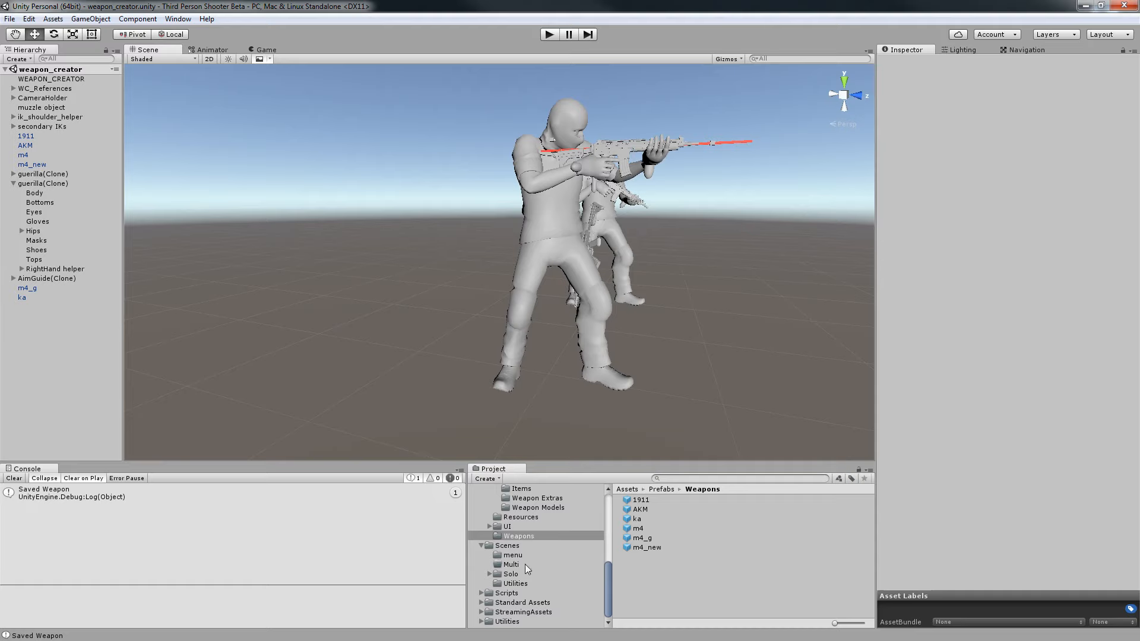
left_click(515, 546)
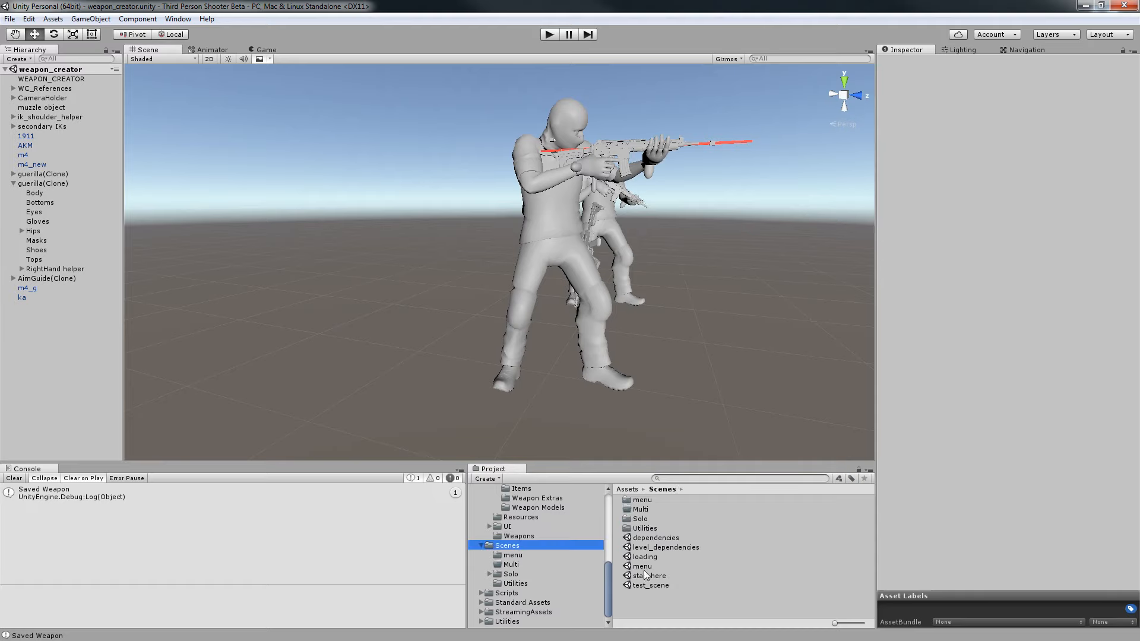
double_click(646, 575)
left_click_drag(654, 539, 12, 127)
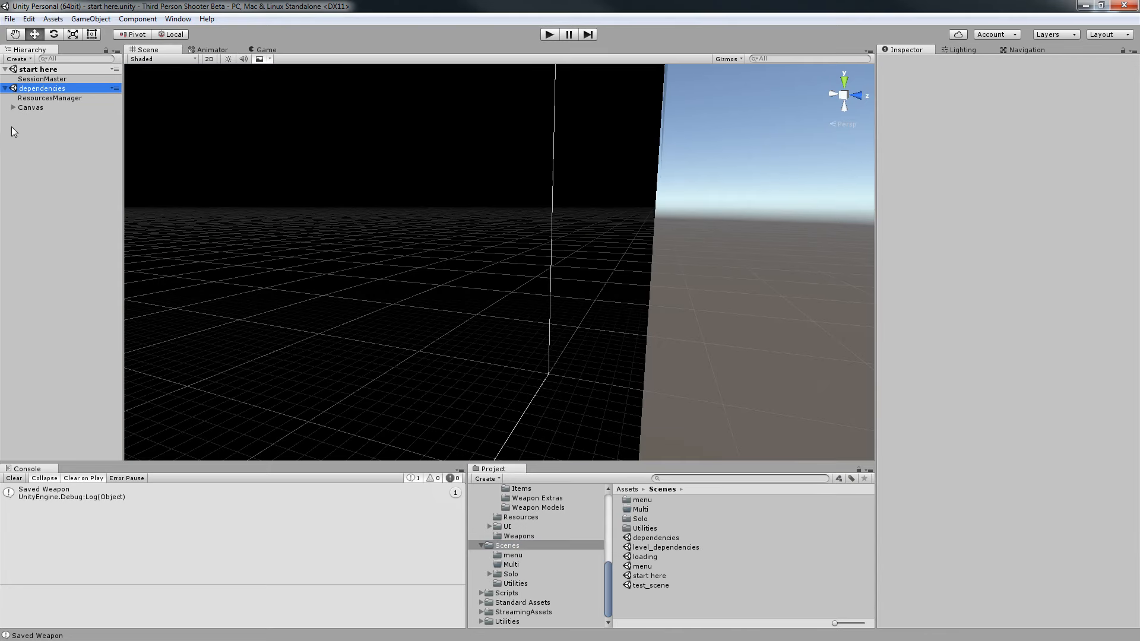
Duplicate the last m4 entry in ResourcesManager's Weapon Prefabs, set its Weapon Id to ka, and save the scene.
left_click(37, 98)
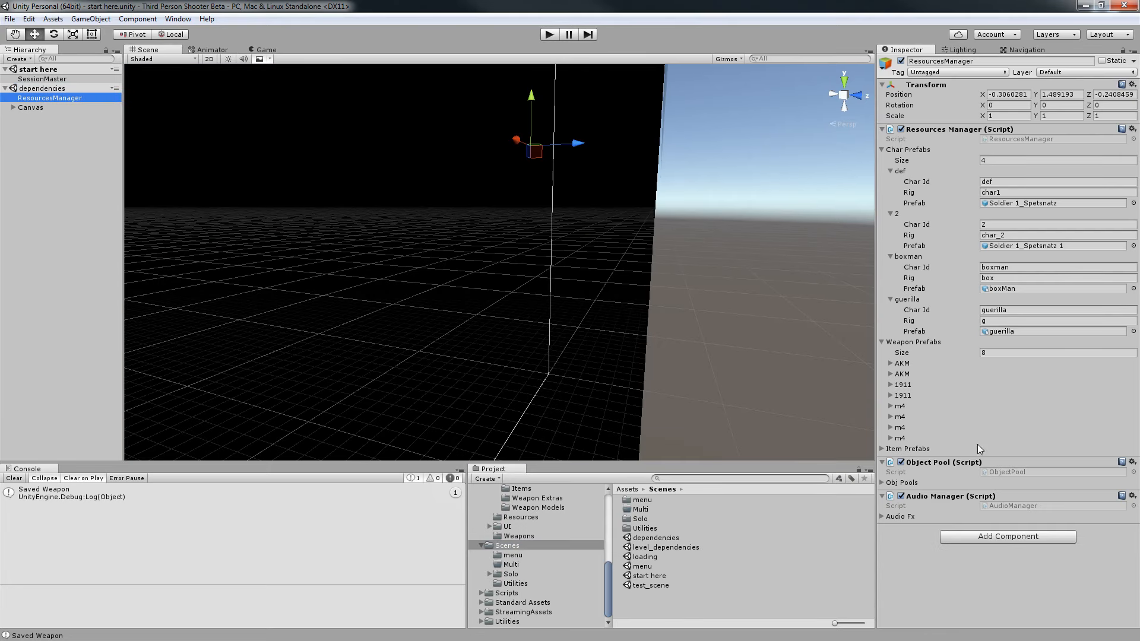
right_click(906, 437)
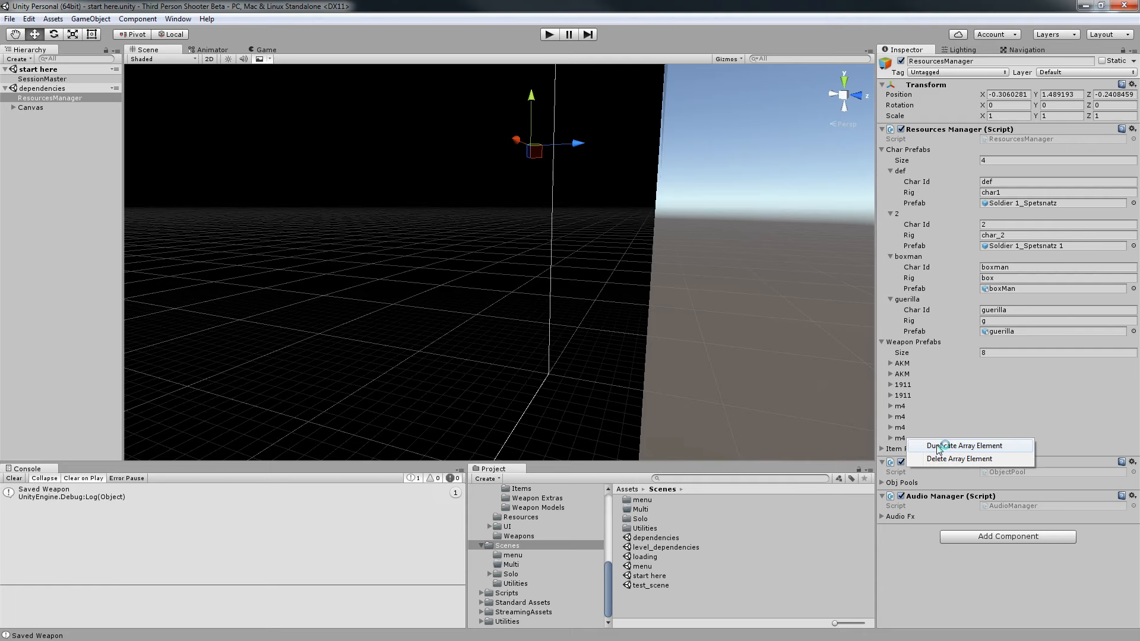
left_click(939, 446)
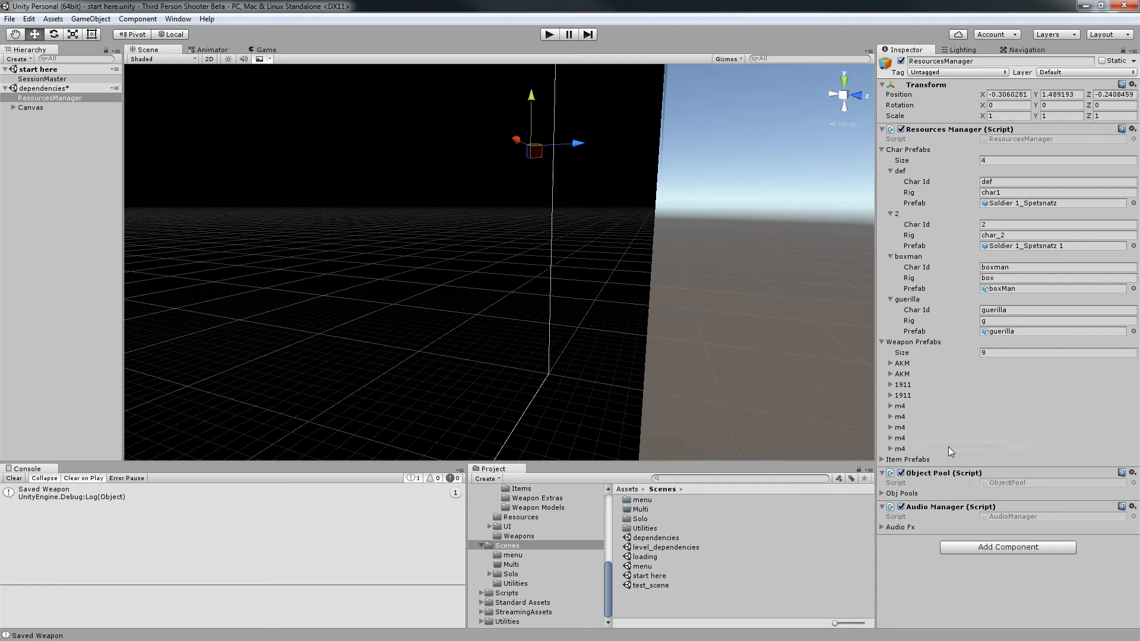
left_click(919, 451)
left_click(1012, 461)
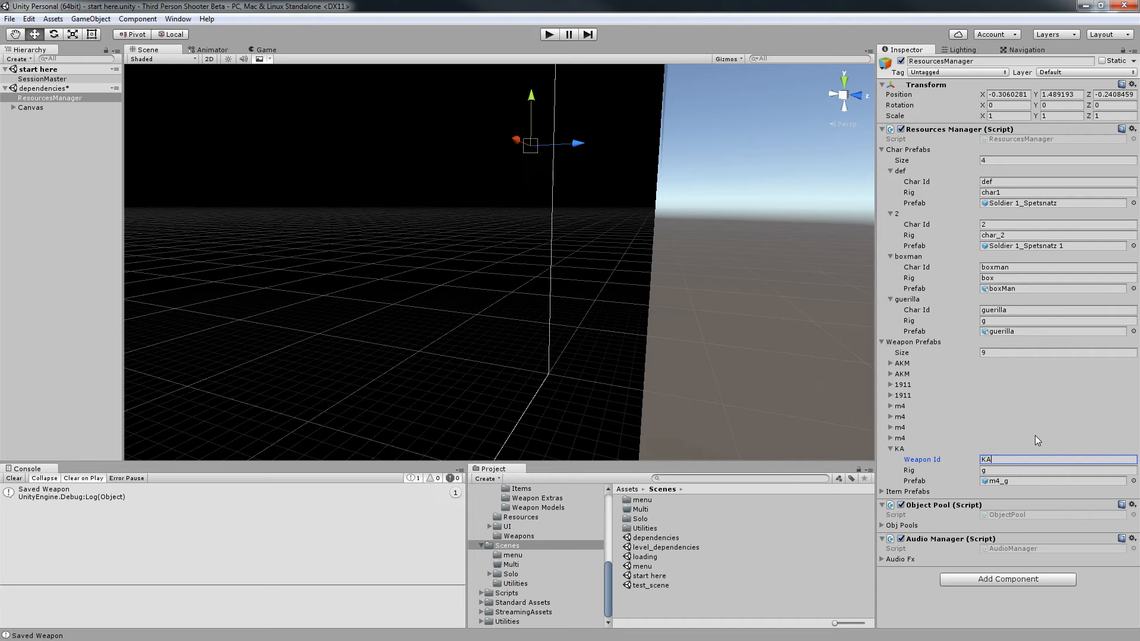
type("ka")
left_click(24, 155)
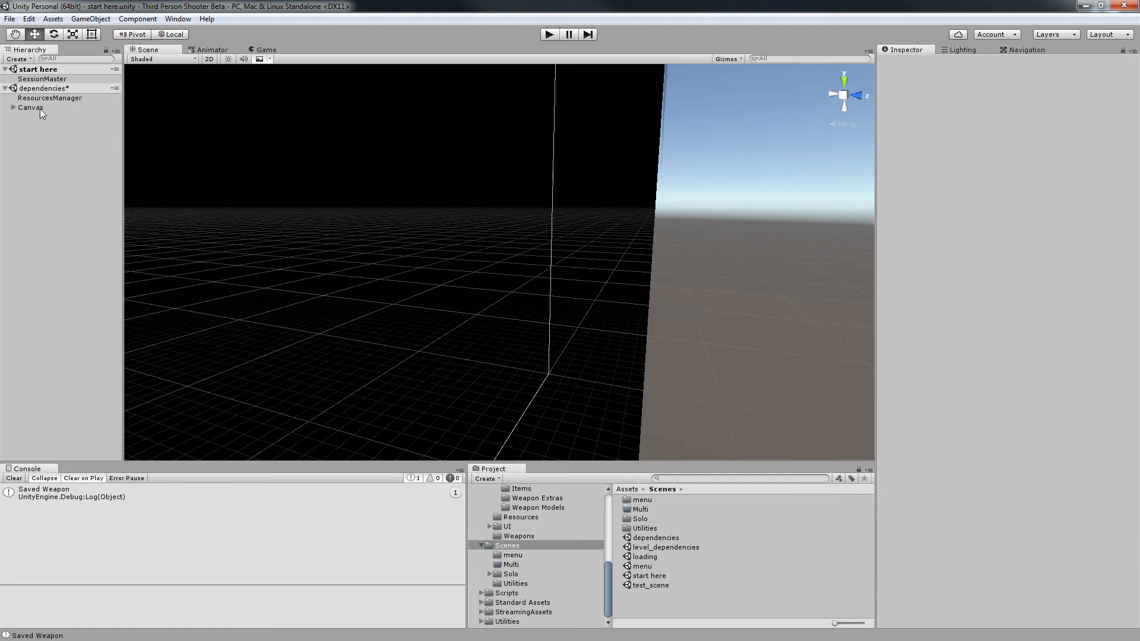
left_click(89, 98)
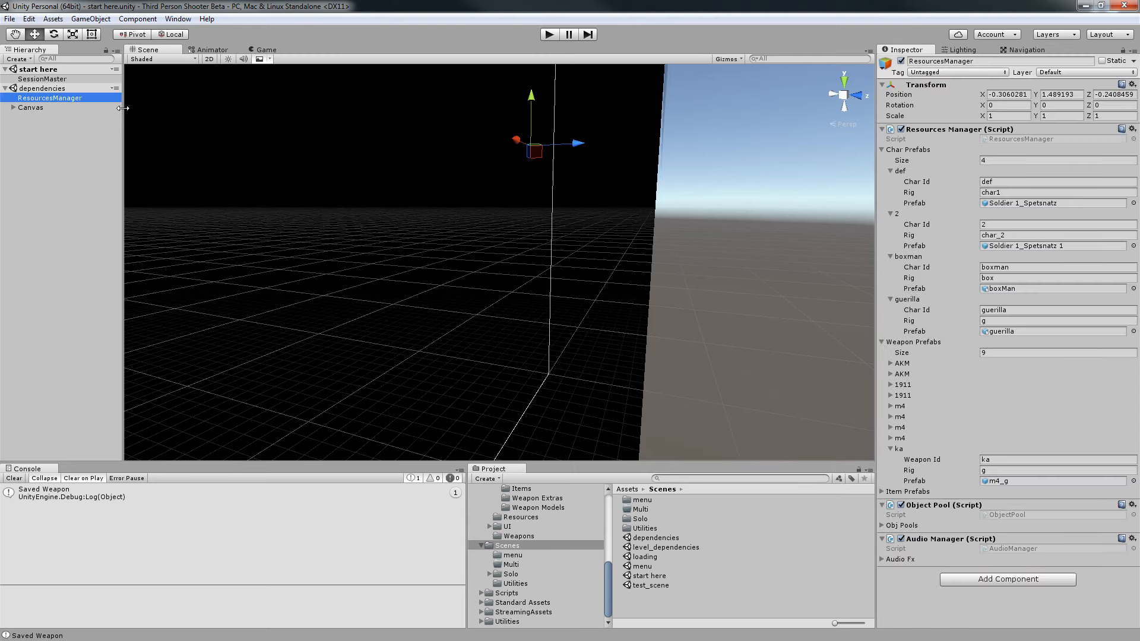
Remove the dependencies scene from the Hierarchy, leaving start here loaded.
left_click(549, 35)
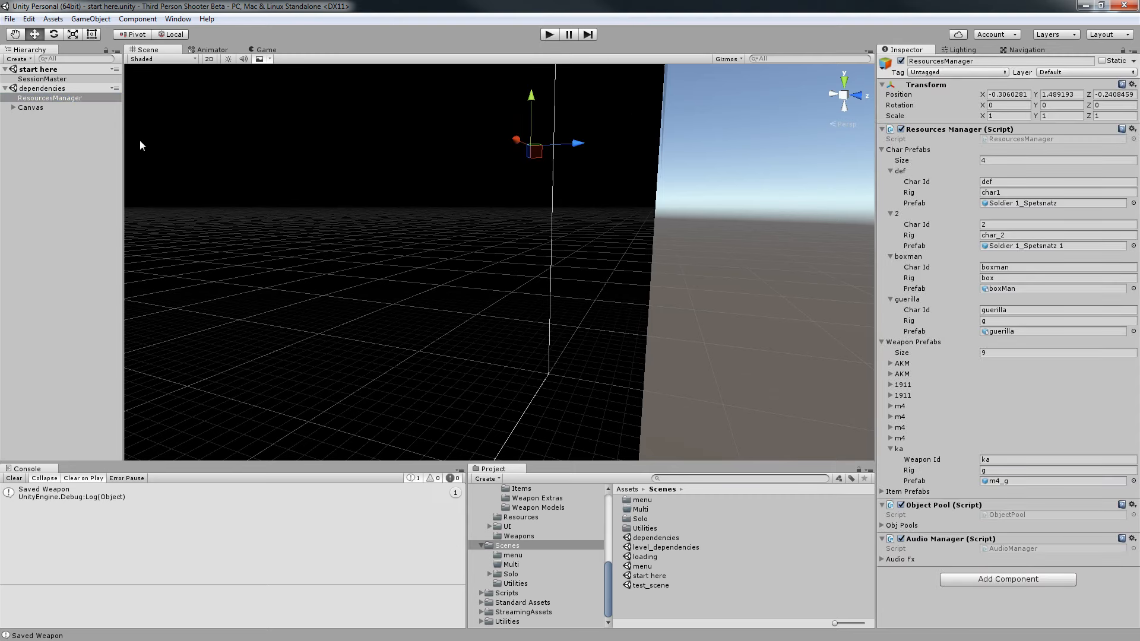
left_click(41, 89)
right_click(49, 89)
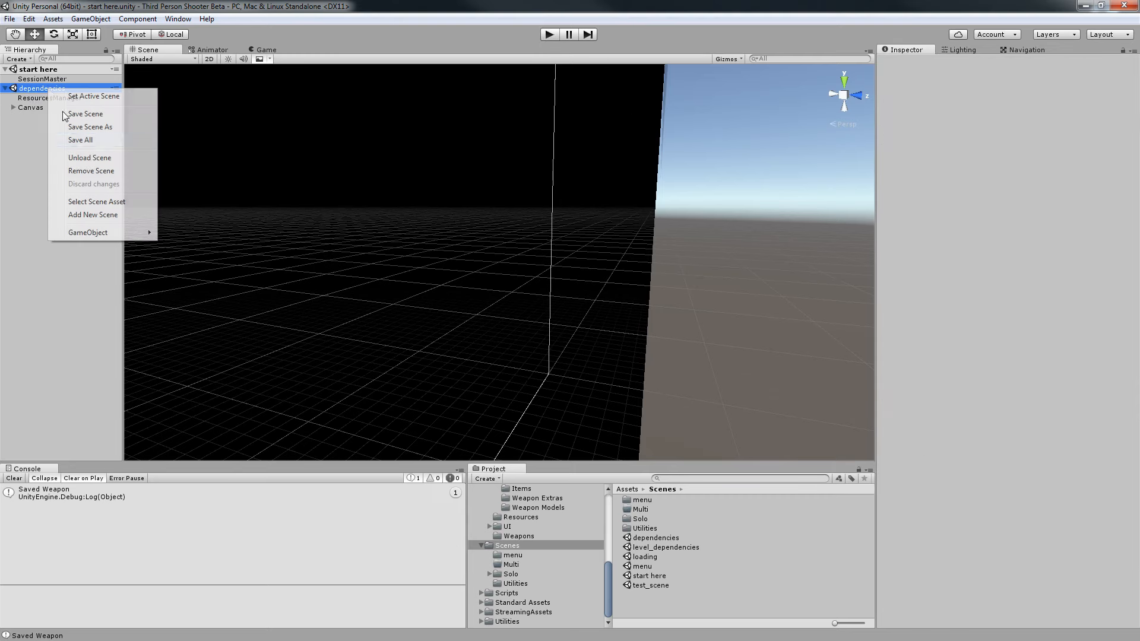
left_click(91, 171)
Run the game, view the Profile character selection, and stop play mode.
left_click(550, 36)
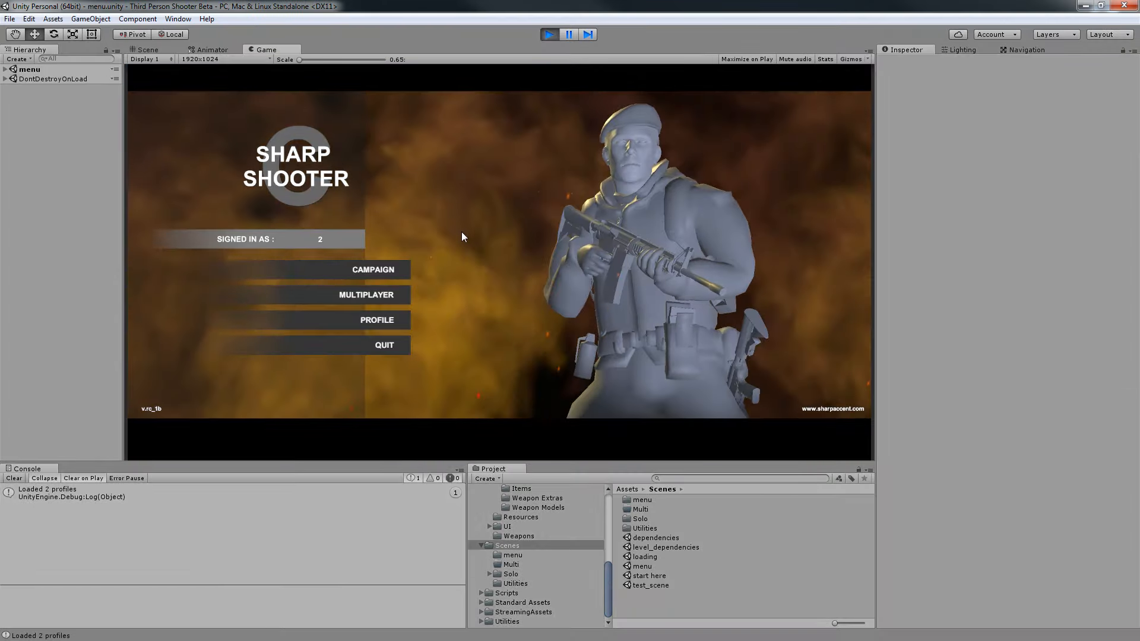
left_click(377, 320)
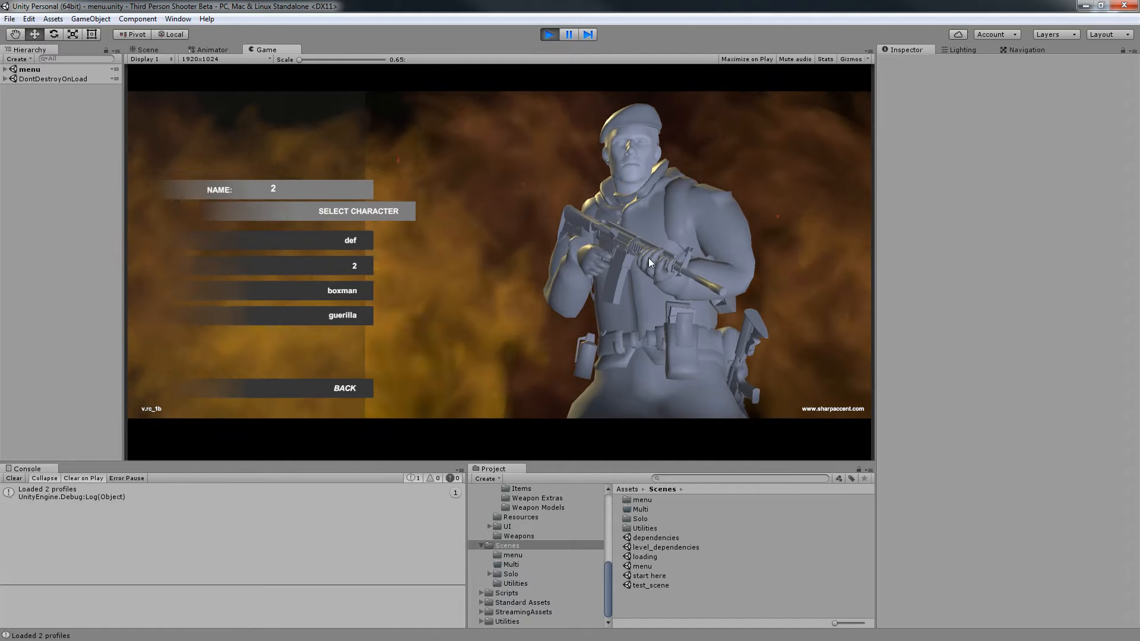
left_click(550, 34)
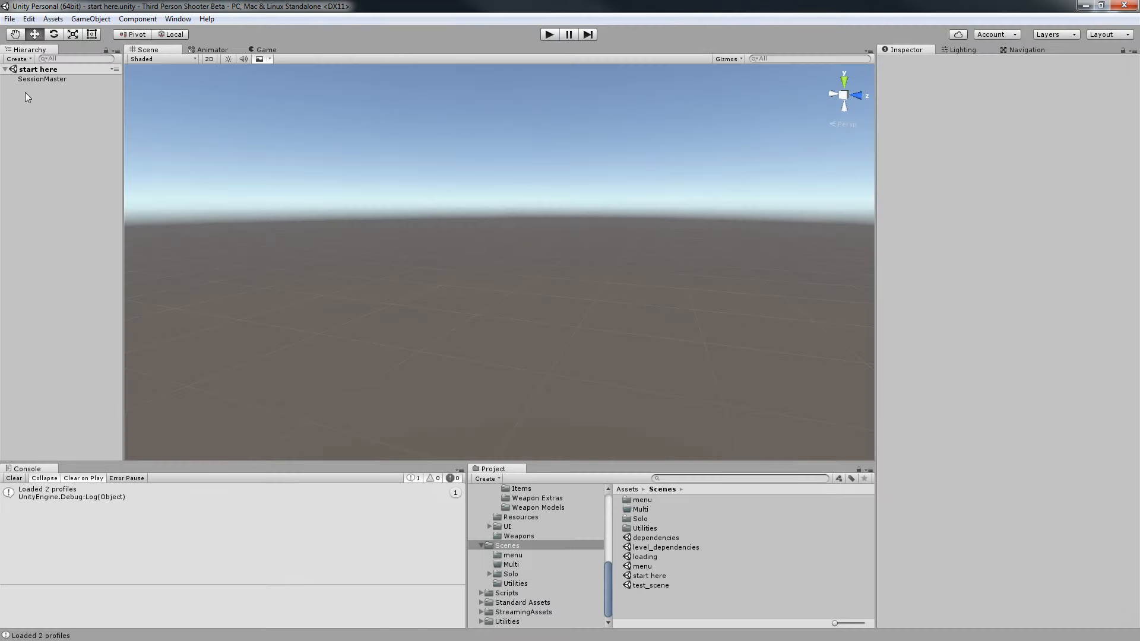
Set the Main Weapon debug value of SessionMaster to ka.
left_click(1002, 181)
left_click(1000, 171)
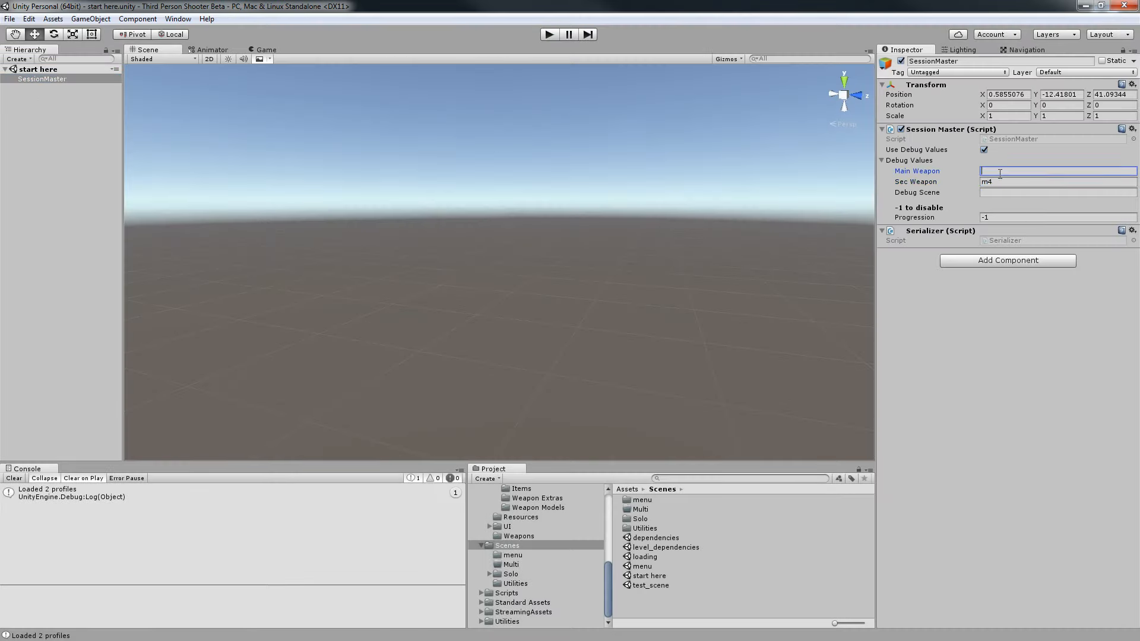
type("ka")
Run the game, select the guerilla character in the profile to check its weapon, and stop play mode.
key("ctrl+p")
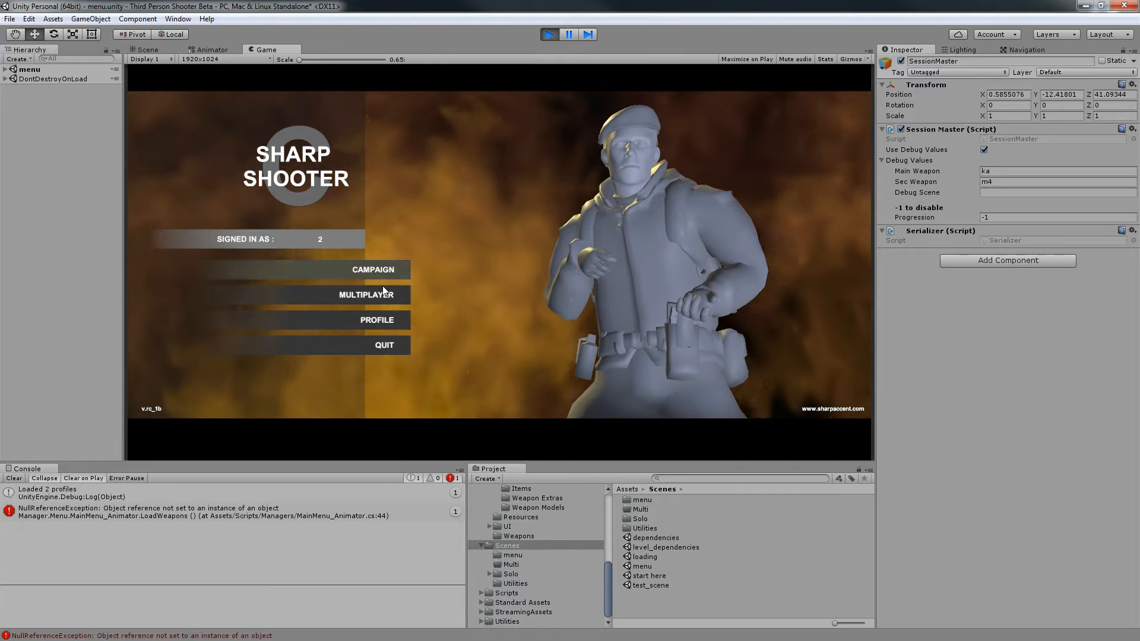
left_click(375, 319)
left_click(354, 316)
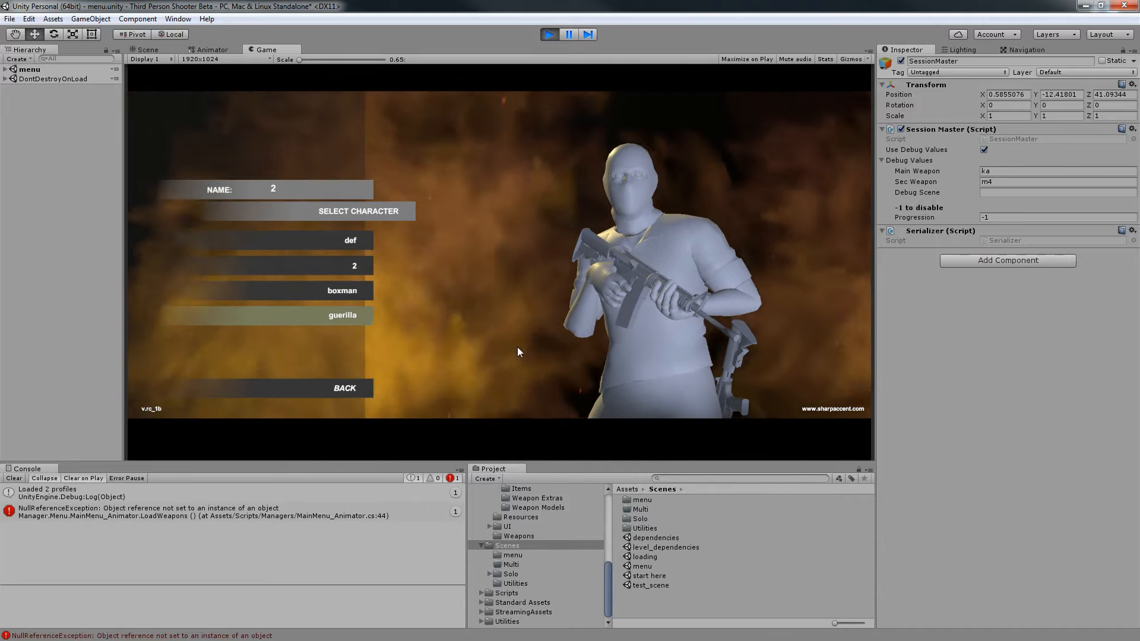
left_click(630, 273)
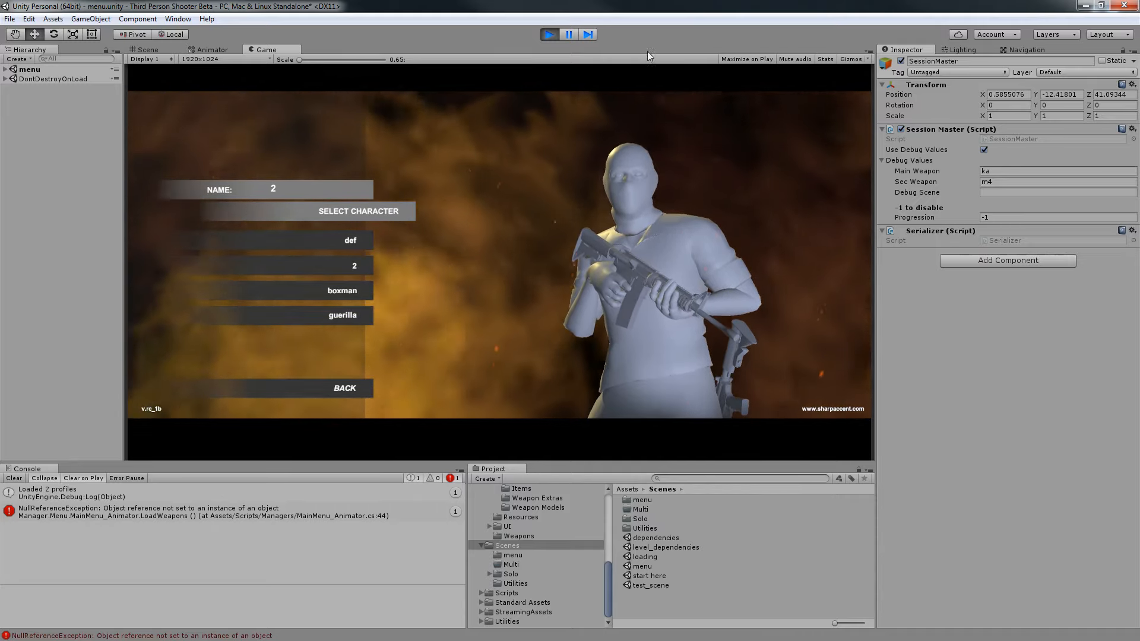
left_click(547, 34)
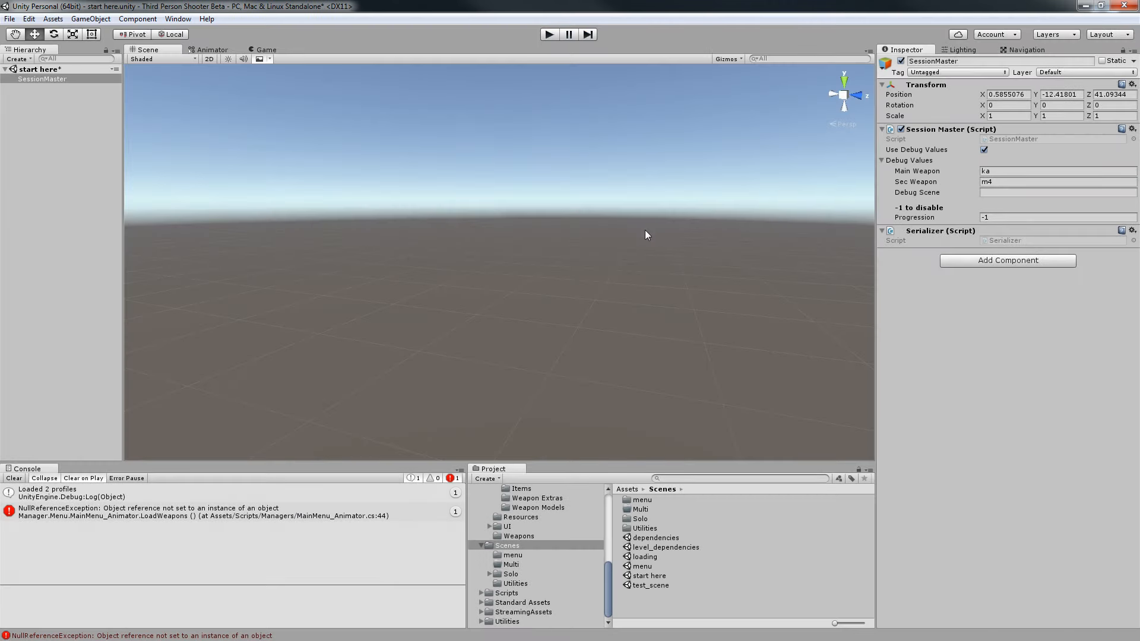
Save the start here scene and load the dependencies scene alongside it again.
left_click(28, 197)
key("ctrl+s")
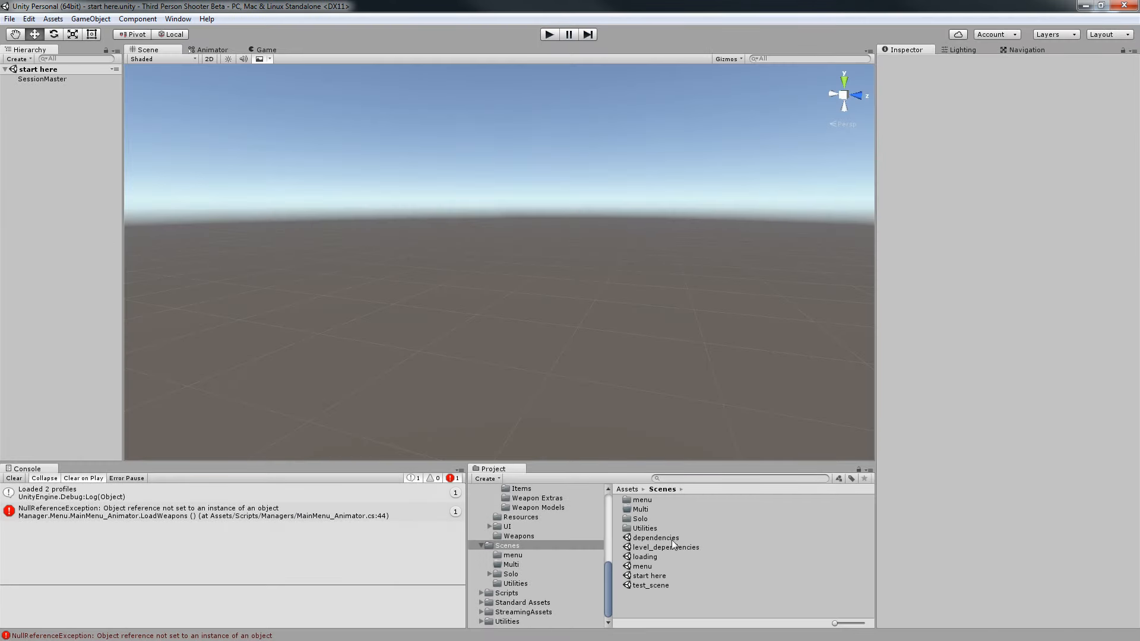
left_click_drag(658, 543, 15, 114)
Duplicate the ka entry in ResourcesManager's Weapon Prefabs twice and expand the copies.
left_click(37, 99)
right_click(904, 447)
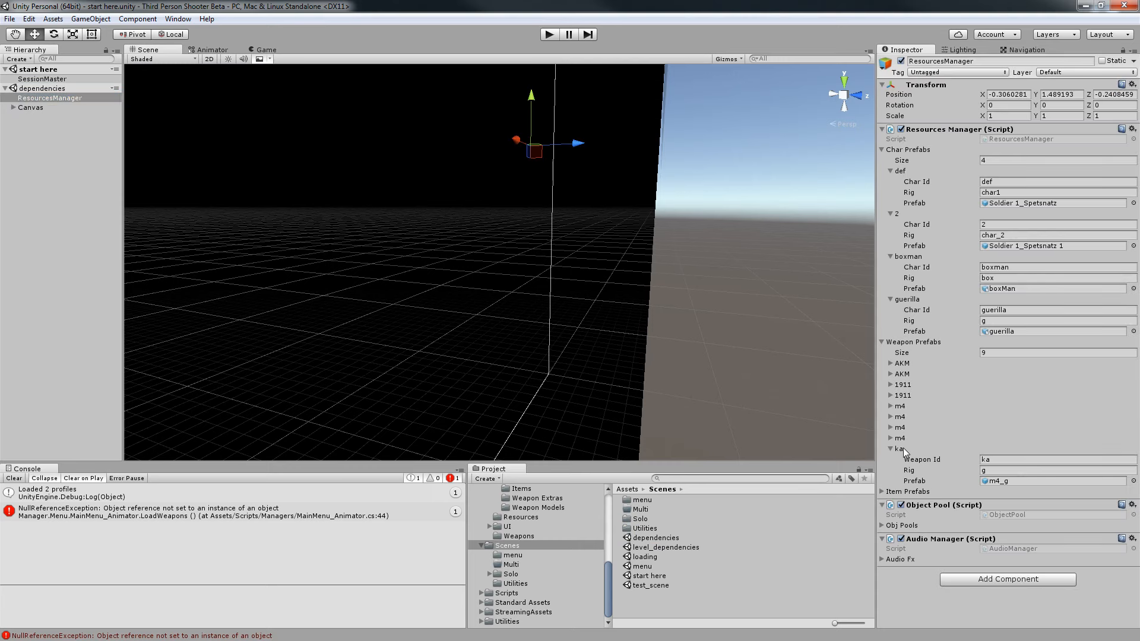
left_click(960, 458)
right_click(909, 453)
left_click(957, 459)
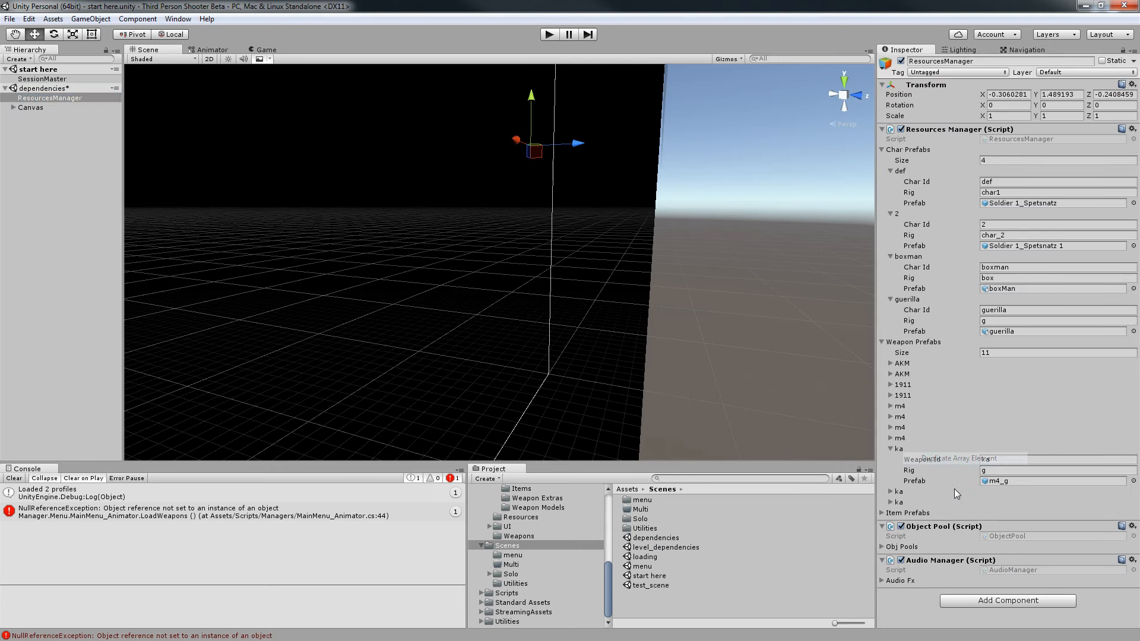
left_click(898, 534)
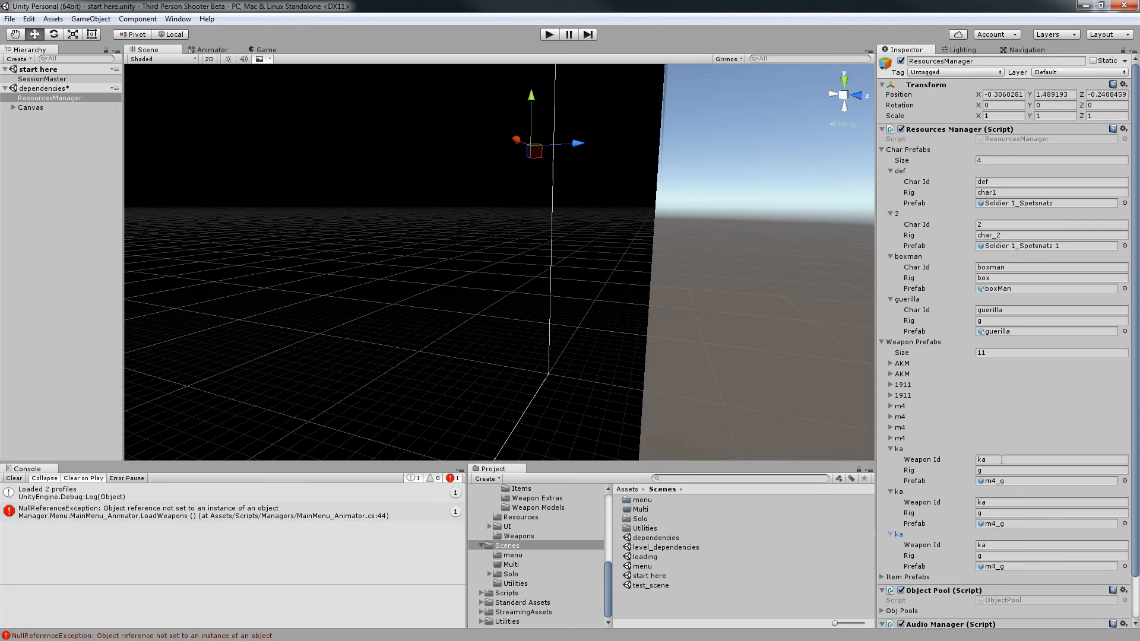
Set the Rig of the second ka weapon entry to box and of the third to char_2.
left_click(999, 278)
scroll(1017, 408, "down", 2)
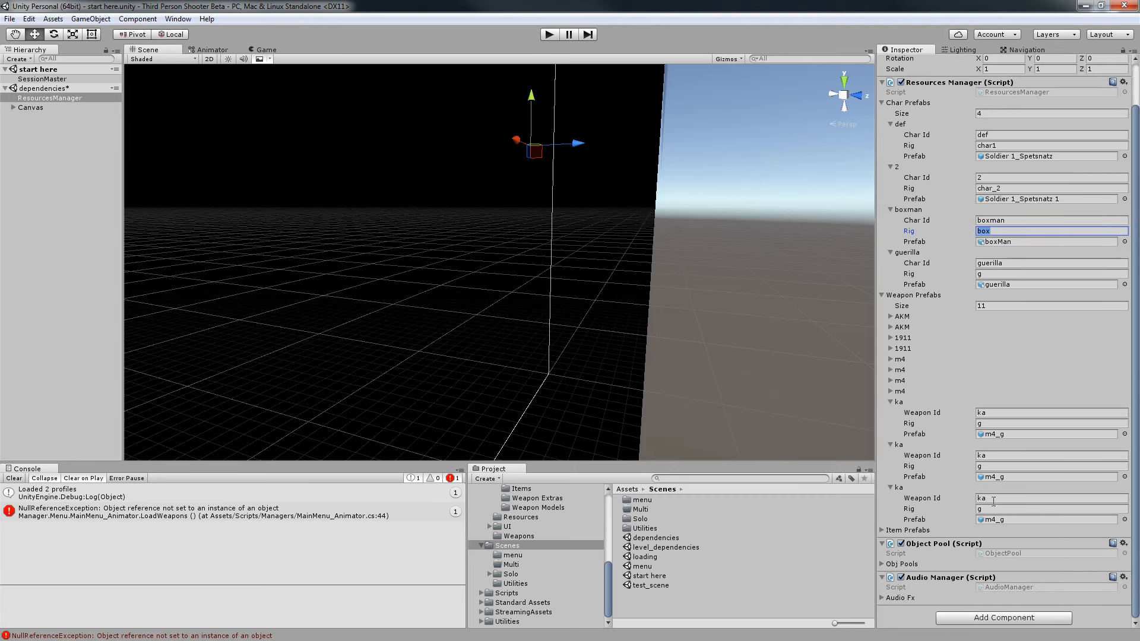
left_click(989, 467)
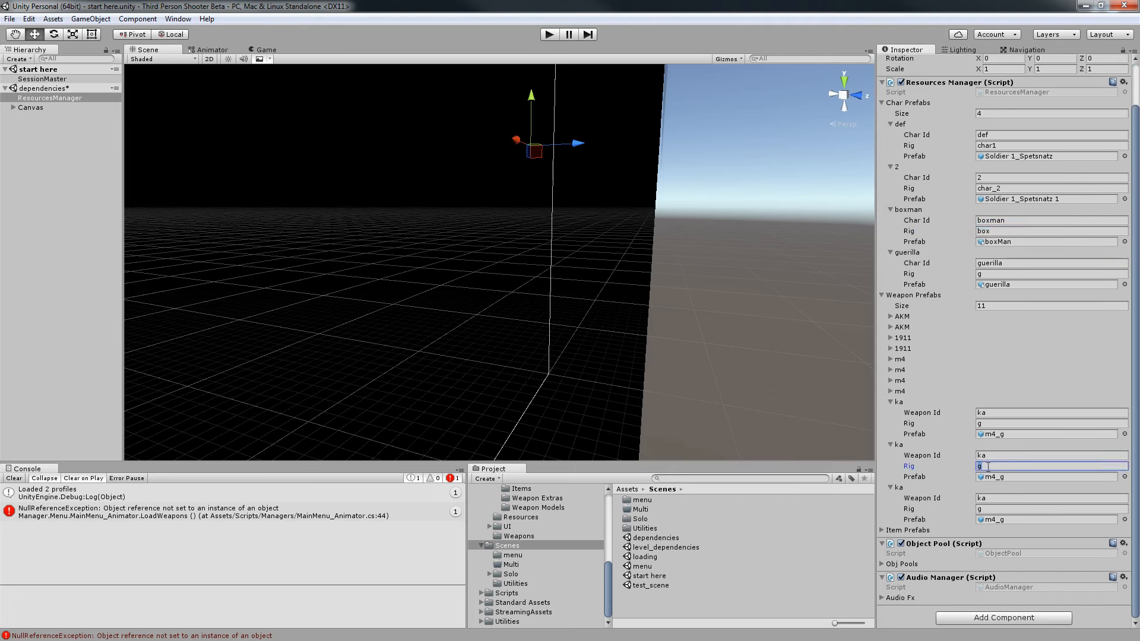
left_click(996, 188)
key("ctrl+c")
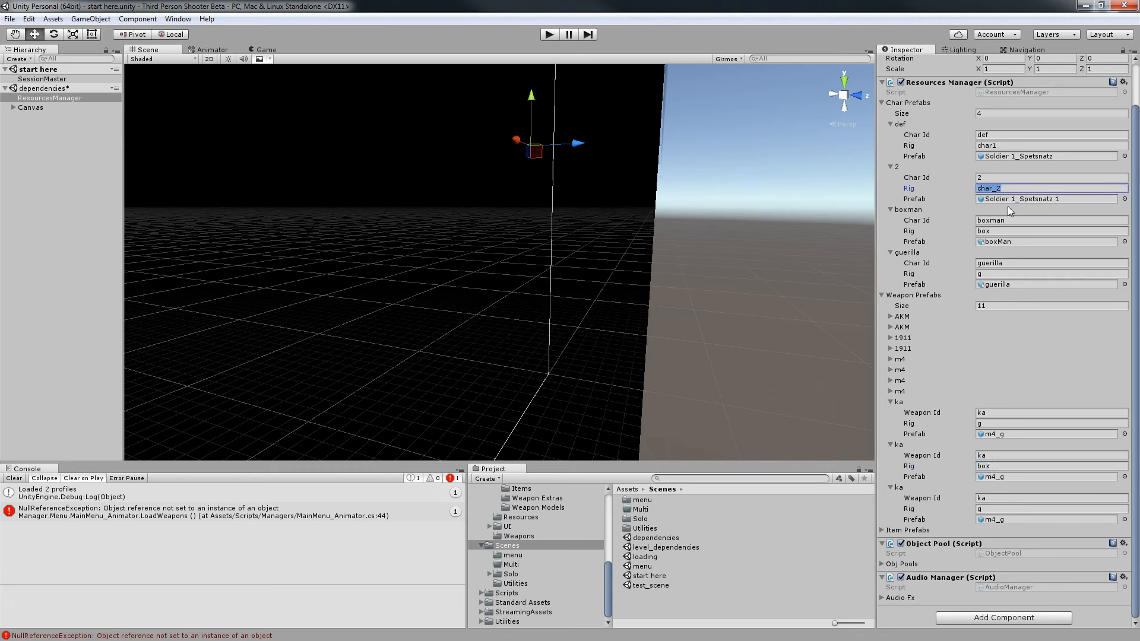
left_click(984, 510)
key("ctrl+v")
Duplicate the first ka weapon entry and set the last ka entry's Rig to char1.
right_click(902, 403)
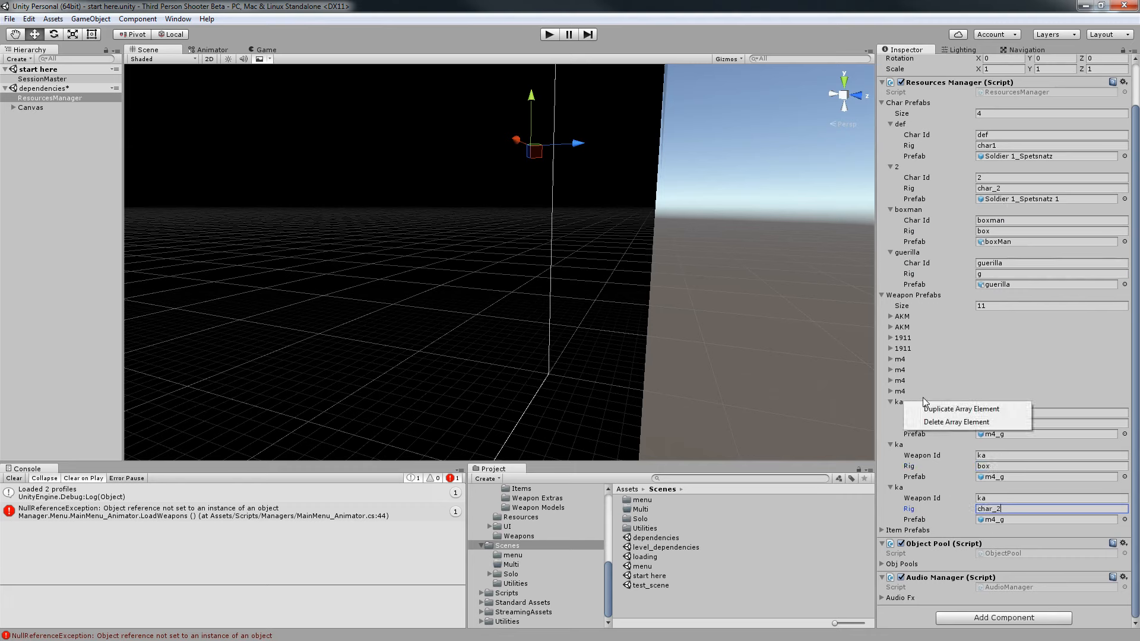
left_click(945, 410)
left_click(899, 530)
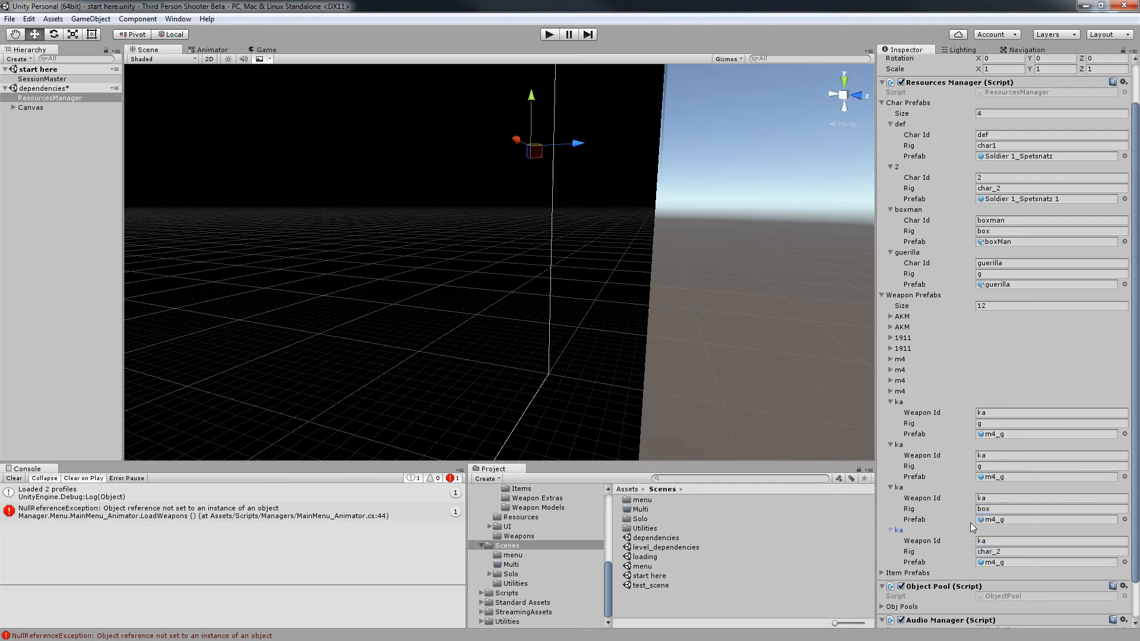
left_click(1004, 146)
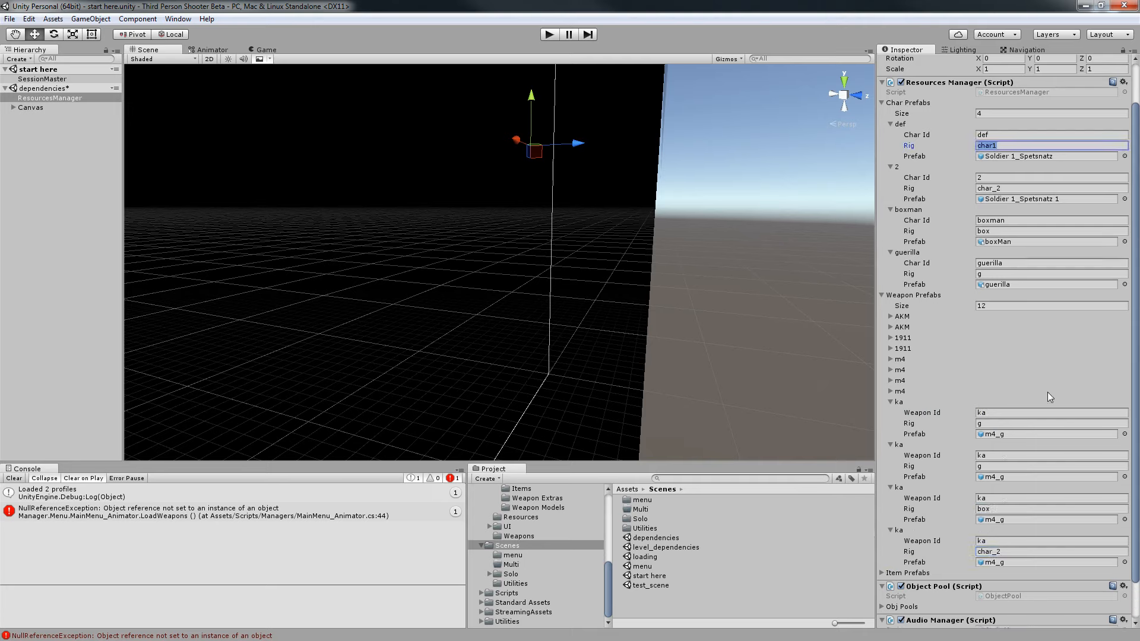
left_click(1005, 552)
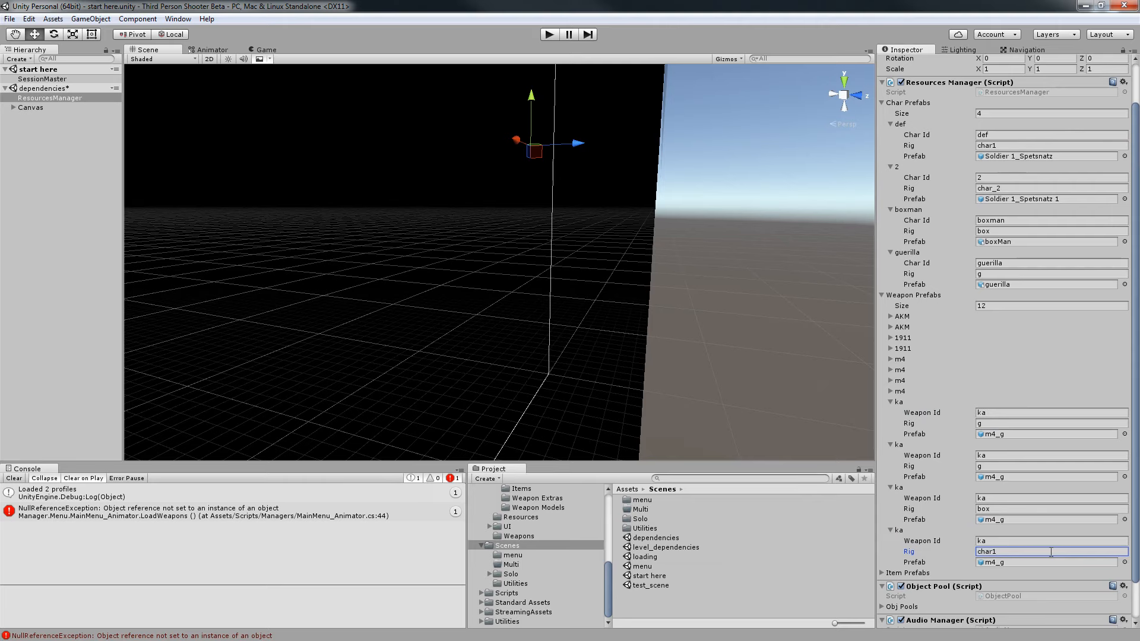
Save the dependencies scene with the additional ka weapon entries.
scroll(1008, 392, "down", 2)
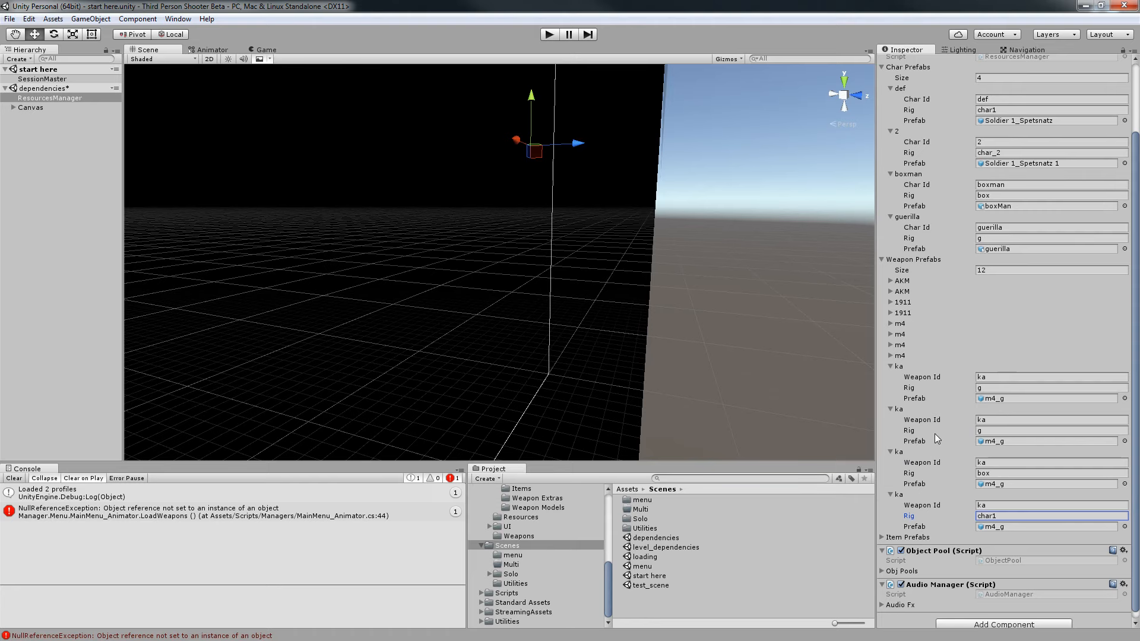
middle_click_drag(760, 316, 734, 301)
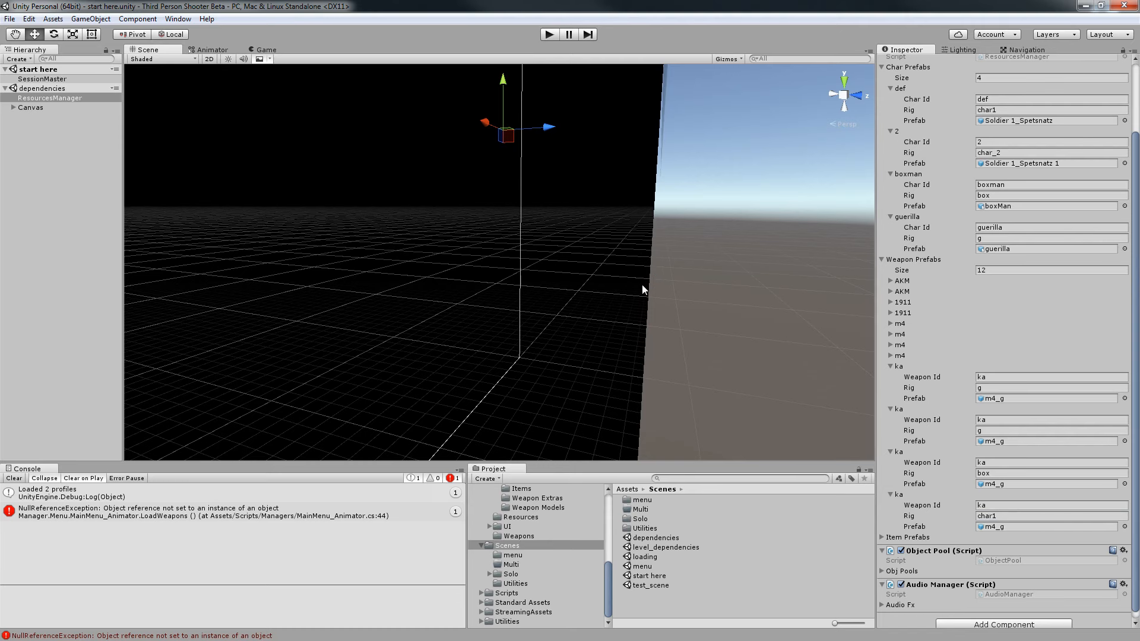
left_click_drag(642, 283, 667, 280, "alt")
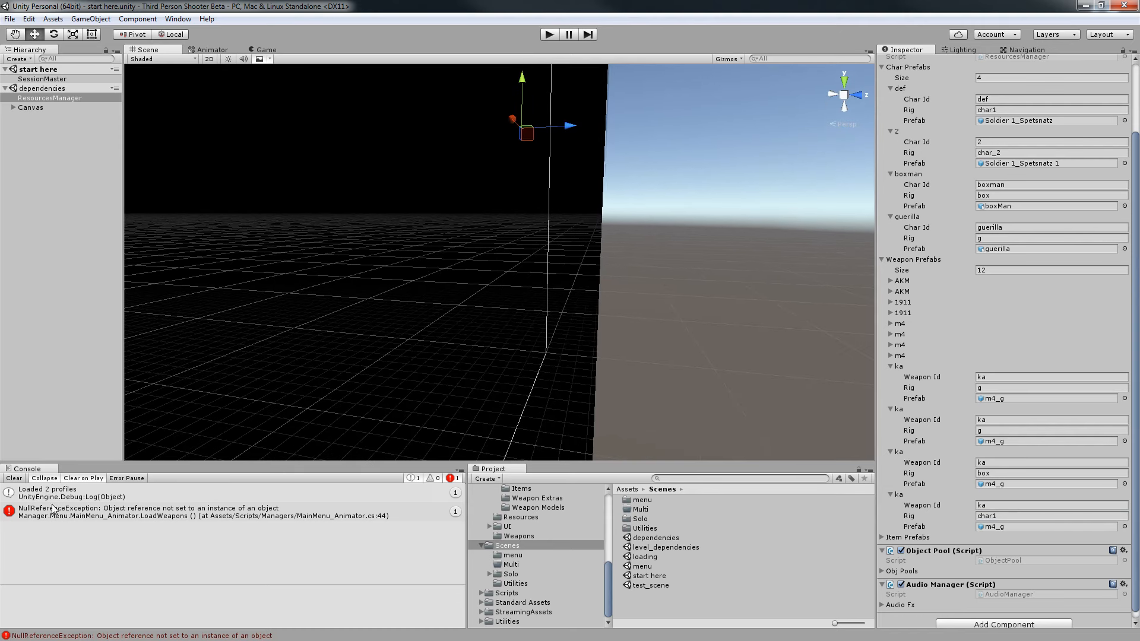
Clear the console messages and remove the dependencies scene from the Hierarchy.
left_click(14, 478)
left_click_drag(457, 303, 220, 232, "alt")
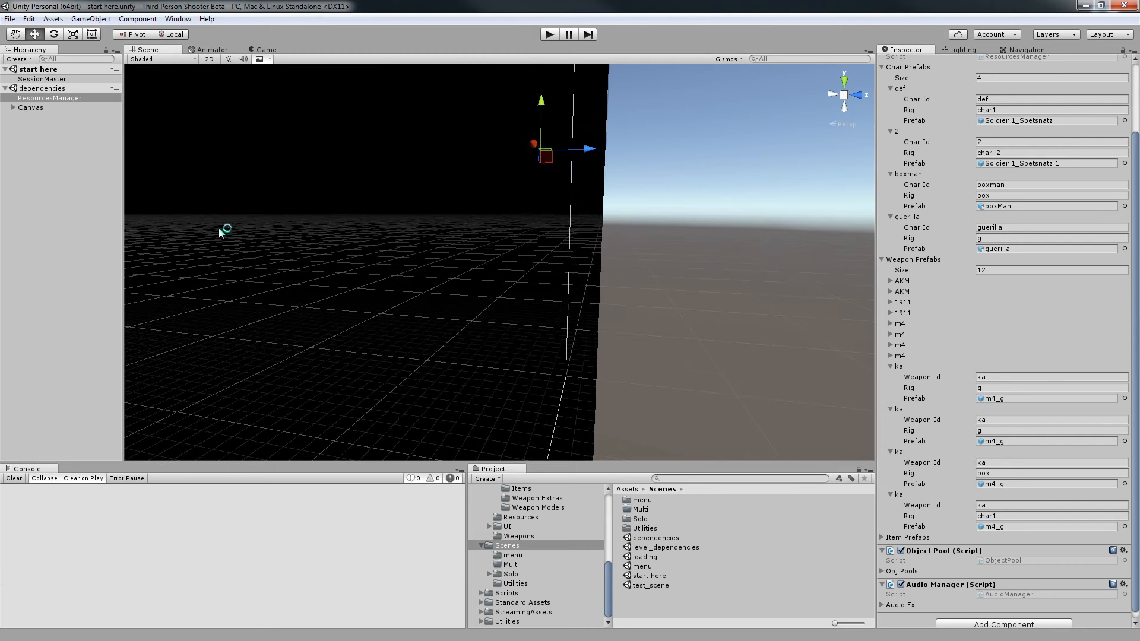
right_click(57, 88)
left_click(118, 174)
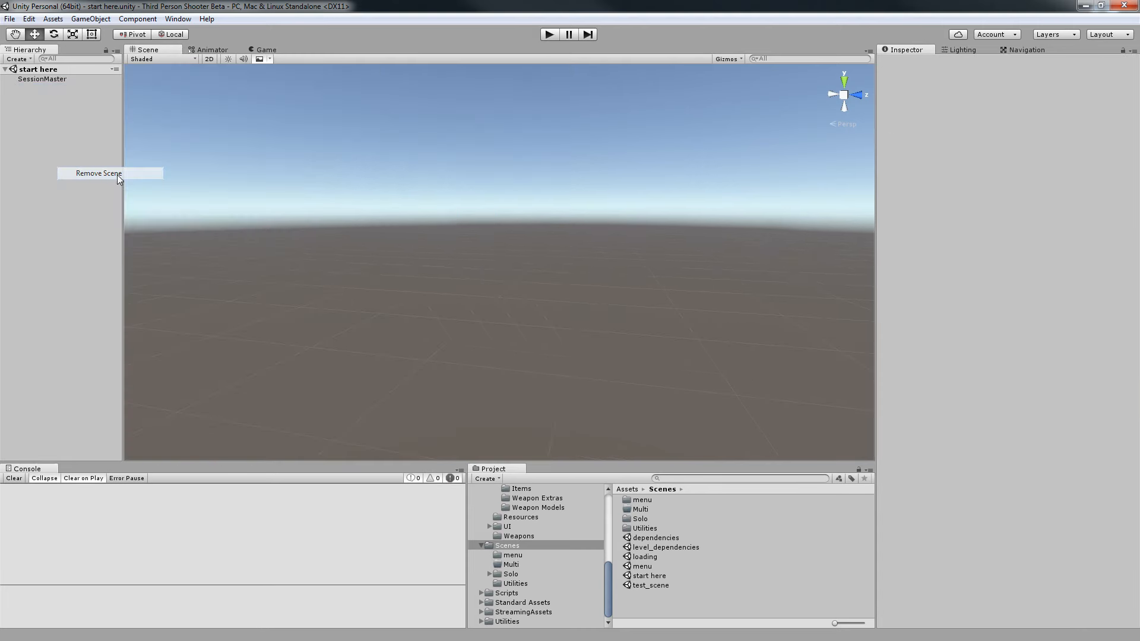
Run the game to check the menu character's weapon, and stop play mode.
left_click_drag(282, 209, 277, 206, "alt")
left_click(549, 34)
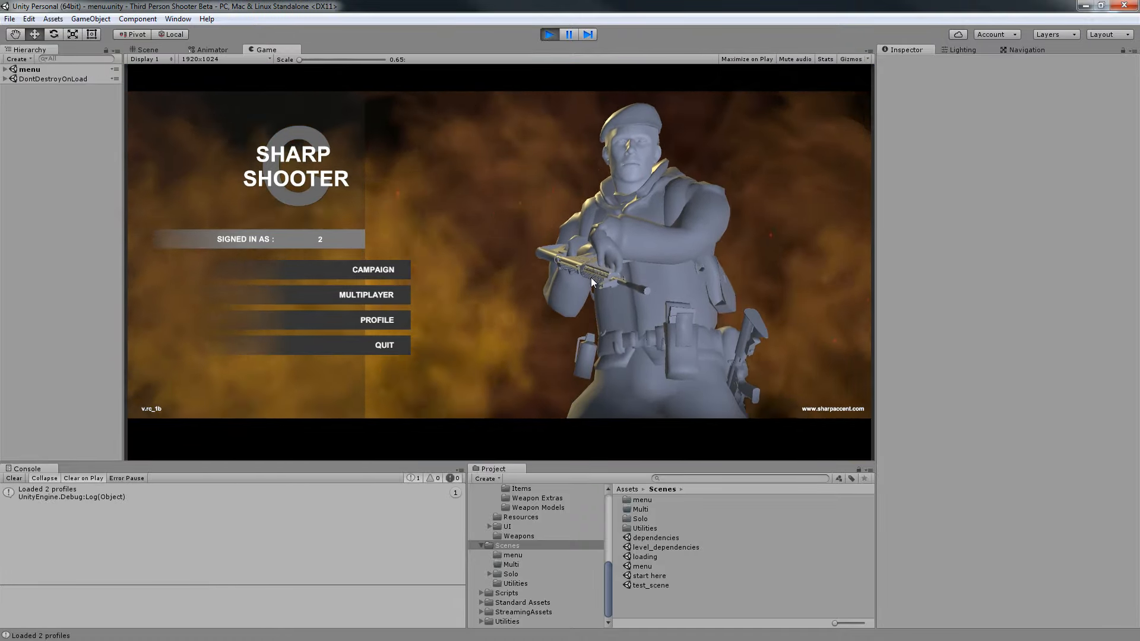
key("ctrl+p")
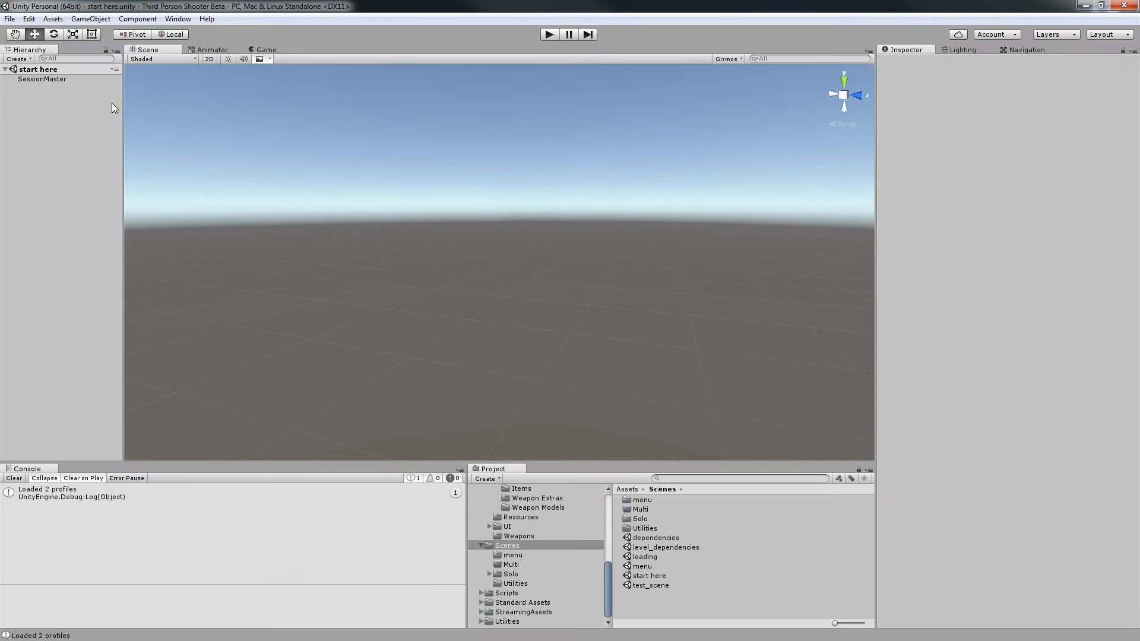
Add the dependencies scene to the Hierarchy and assign the ka prefab to the ka weapon entries in ResourcesManager.
left_click_drag(656, 536, 57, 196)
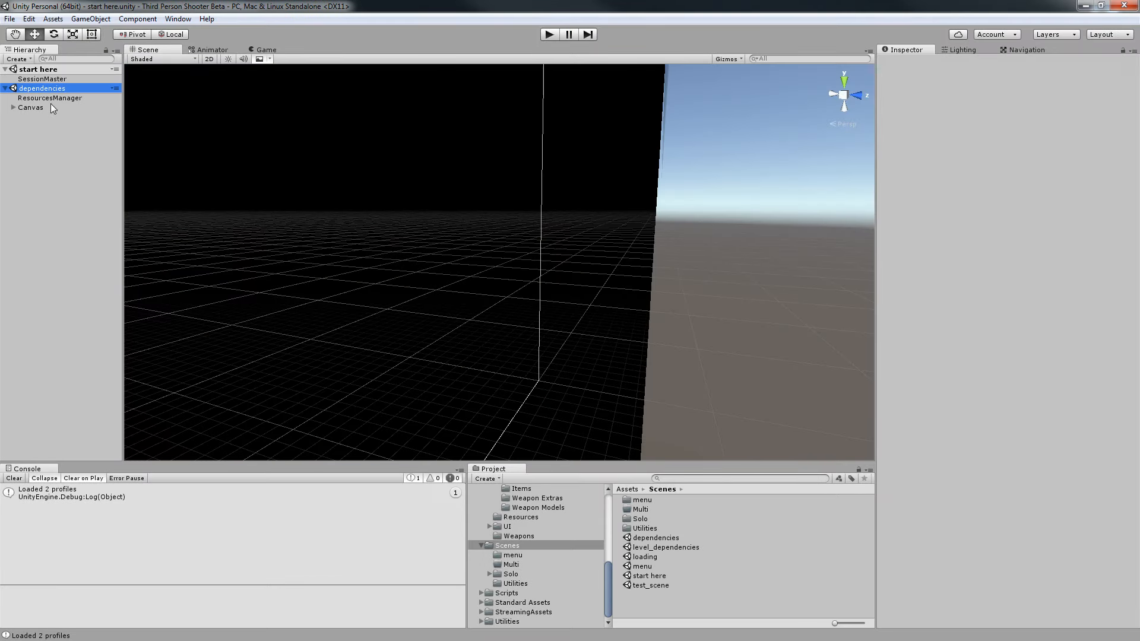
left_click(50, 97)
scroll(979, 504, "down", 3)
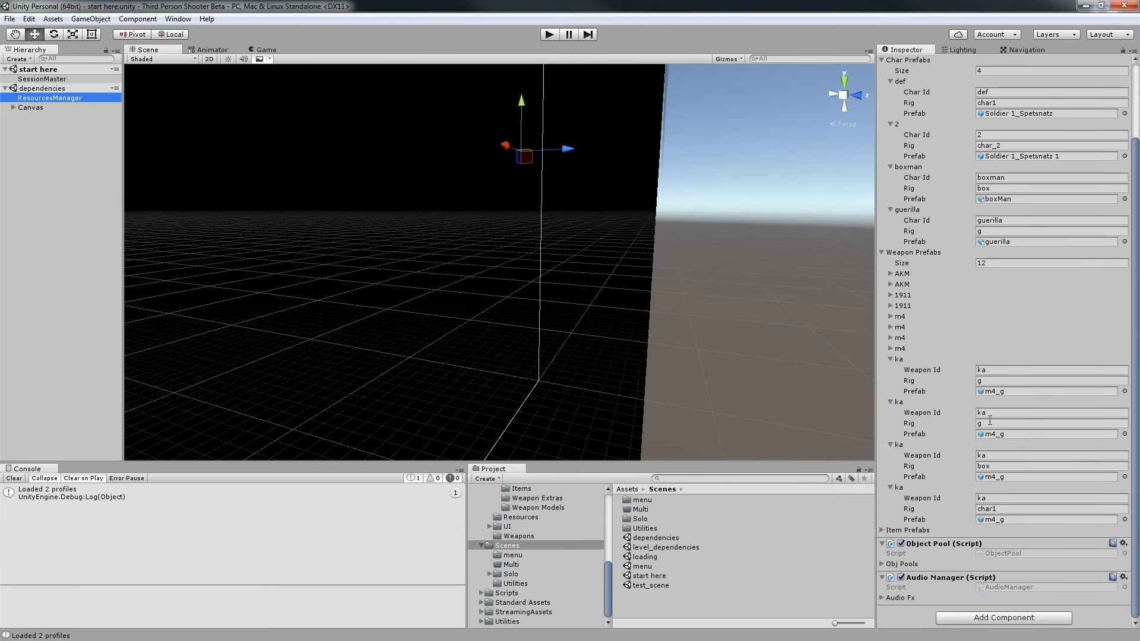
left_click(998, 391)
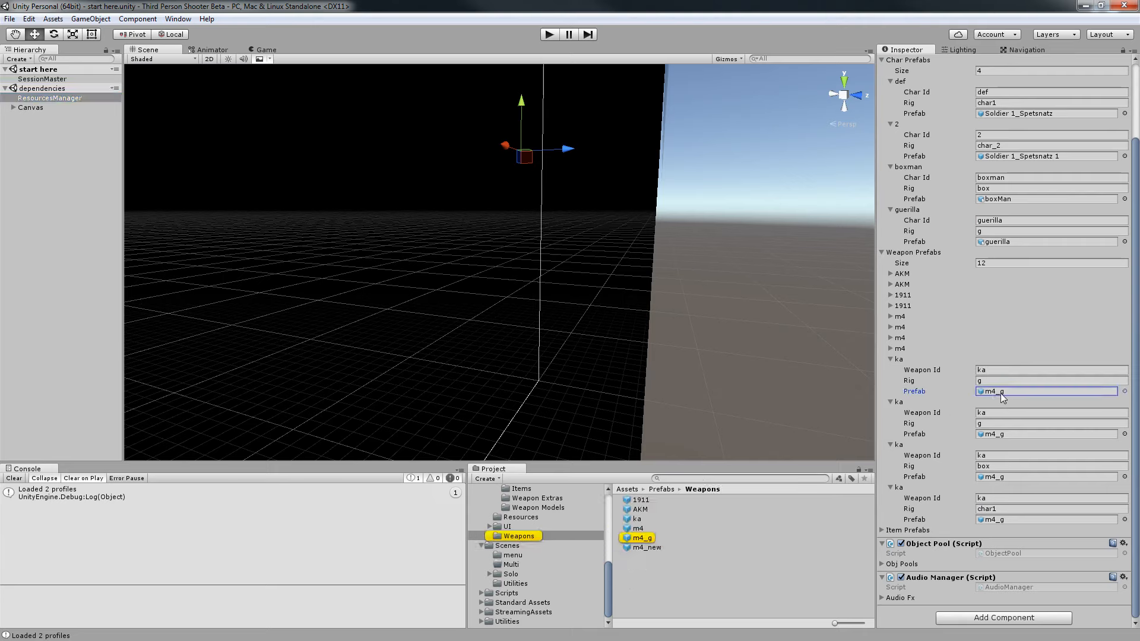
left_click_drag(637, 519, 1021, 393)
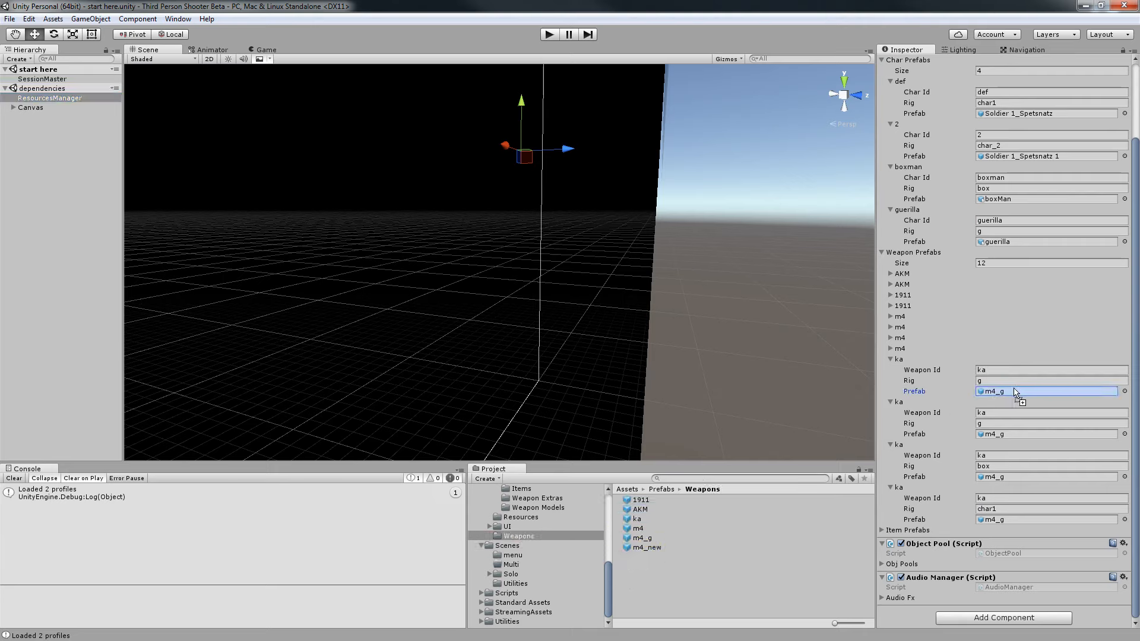
left_click(636, 519)
Test the ka weapon in the game by visiting the profile, starting a new campaign game and stopping play mode.
key("ctrl+p")
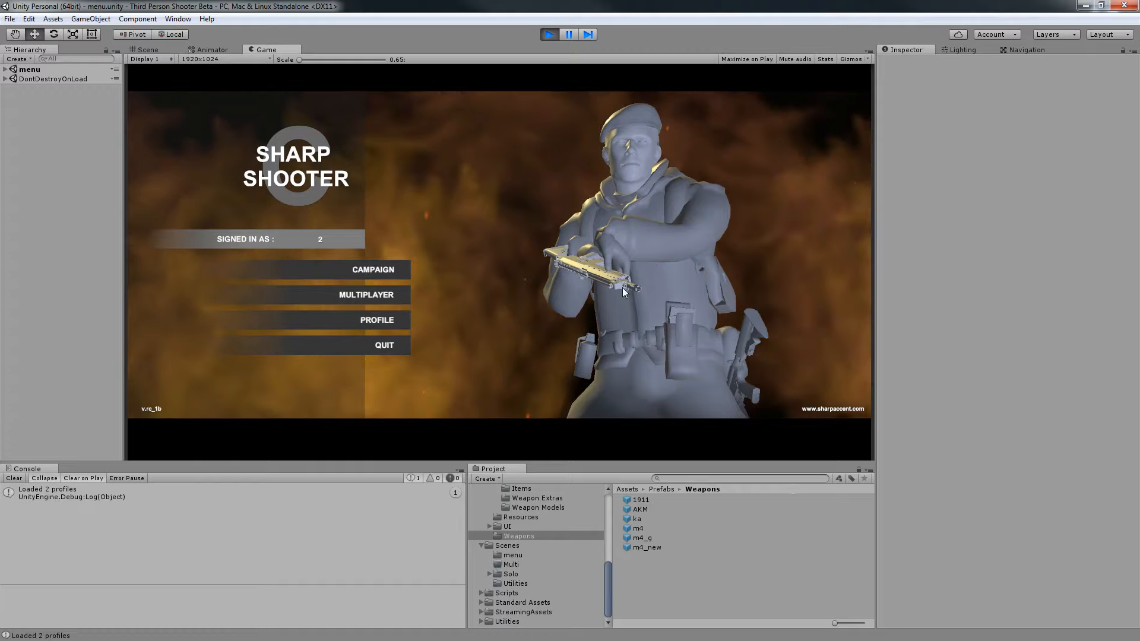
left_click(389, 319)
left_click(346, 316)
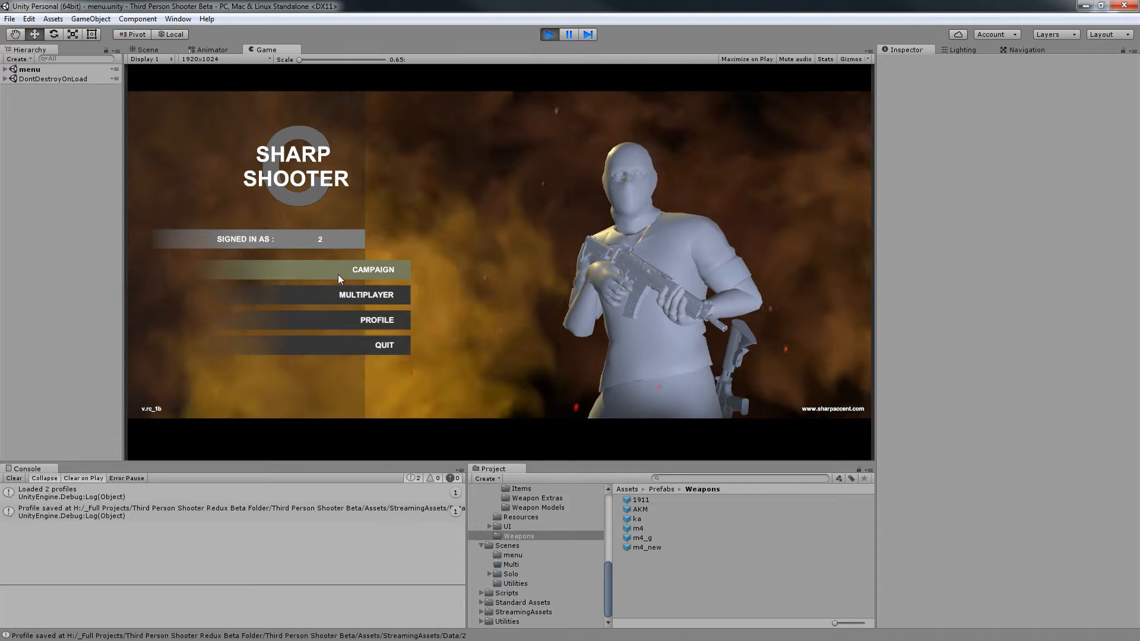
left_click(369, 272)
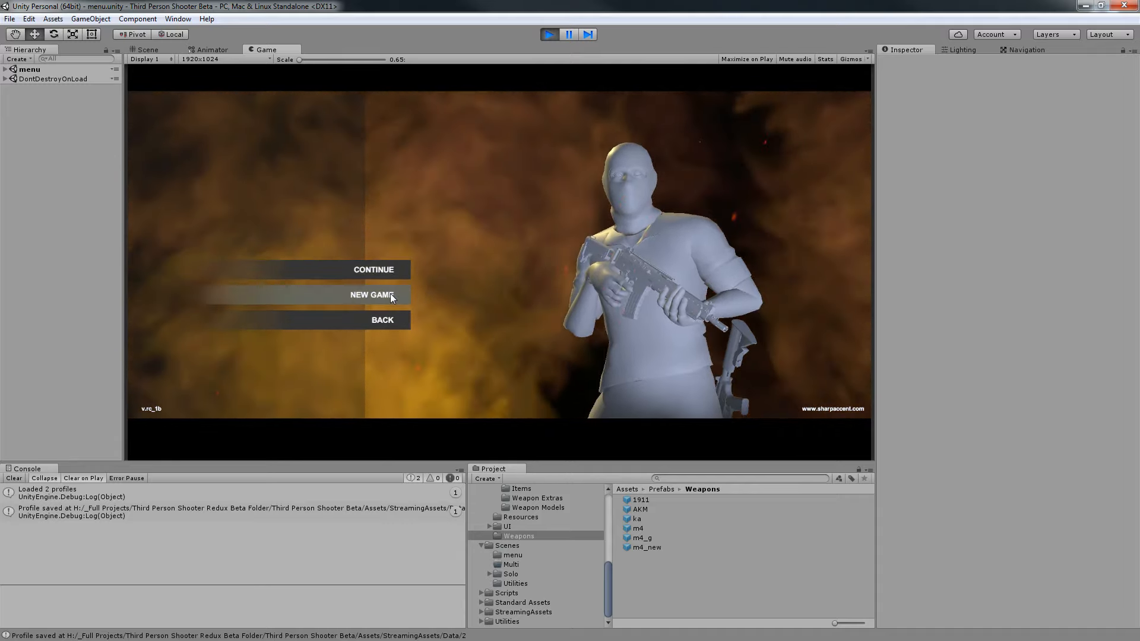
left_click(390, 294)
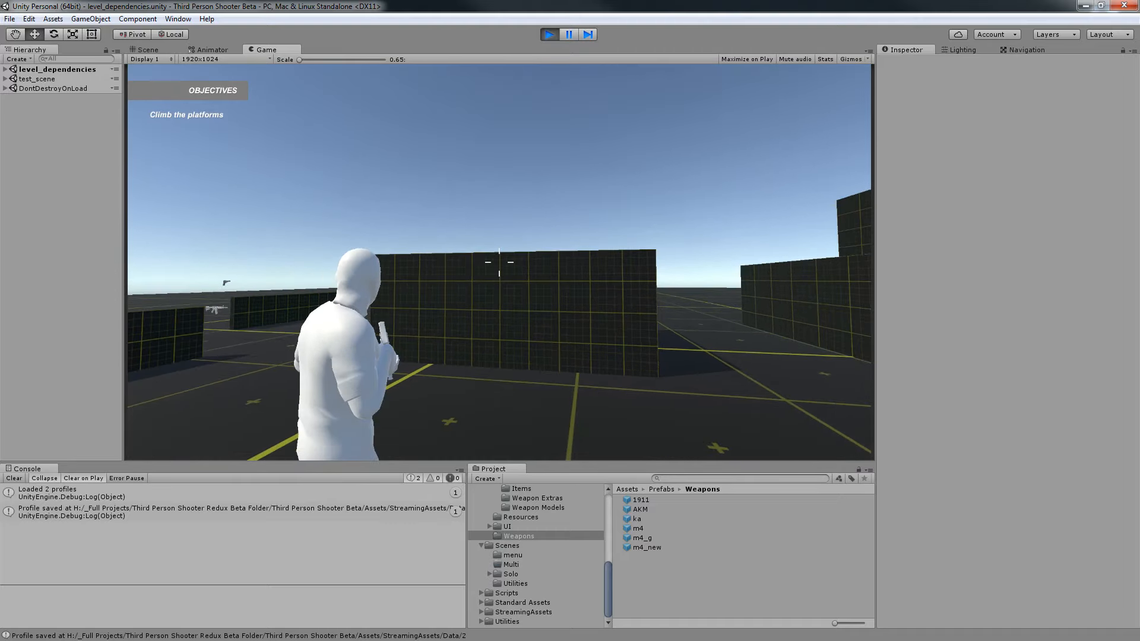
key("ctrl+p")
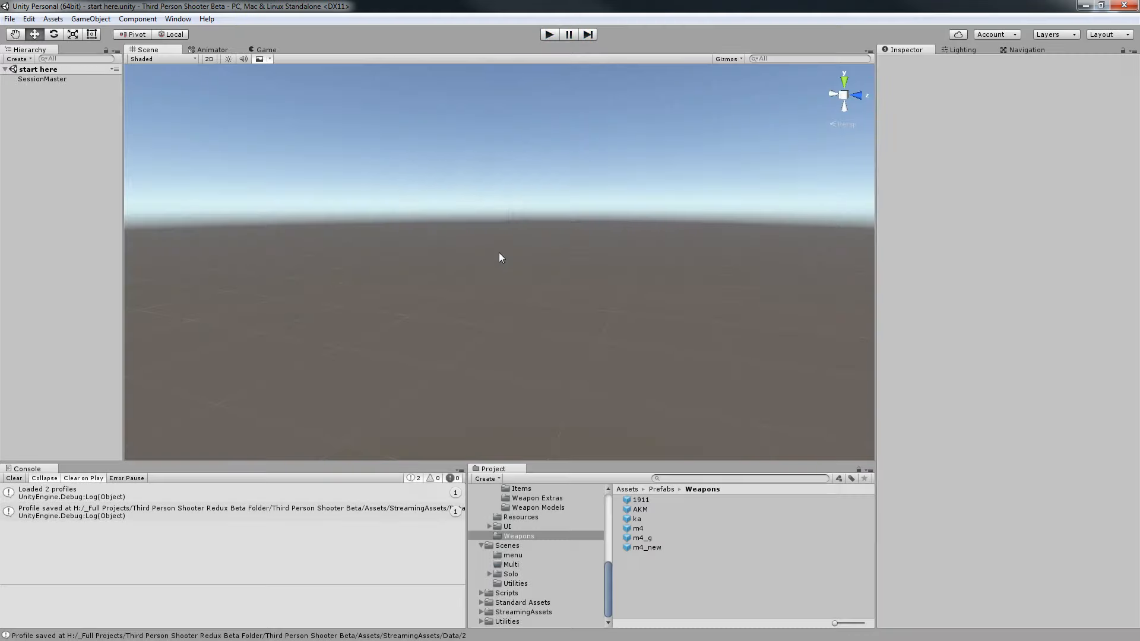
Locate the ka prefab's model prefab, KA5c(Clone), and place it in the start here scene, framed for close viewing.
left_click(633, 519)
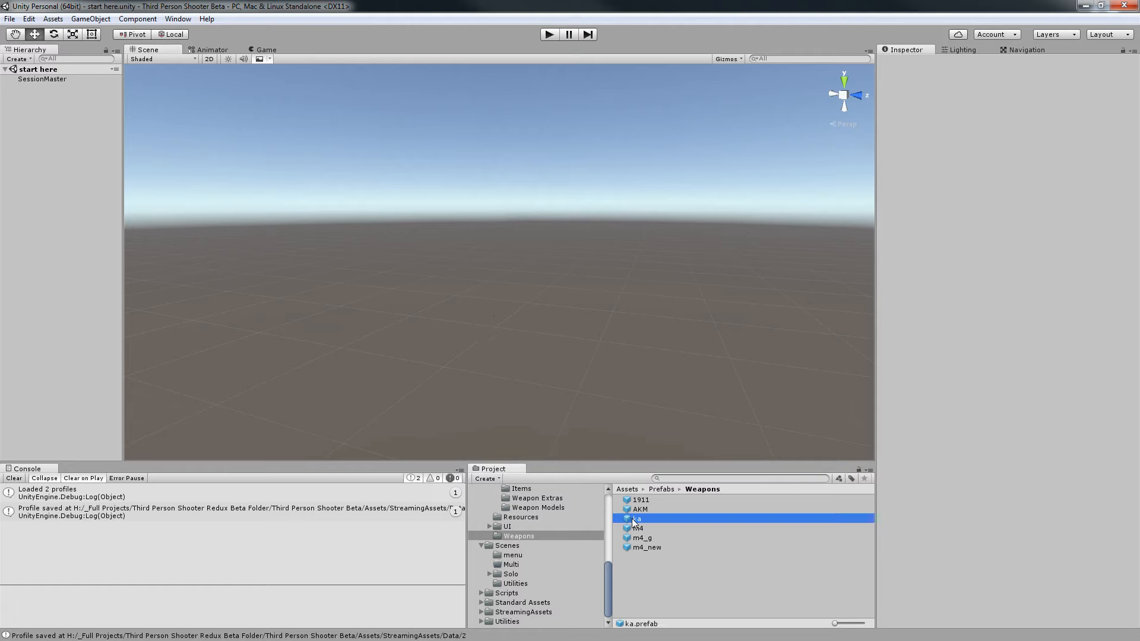
left_click(1010, 172)
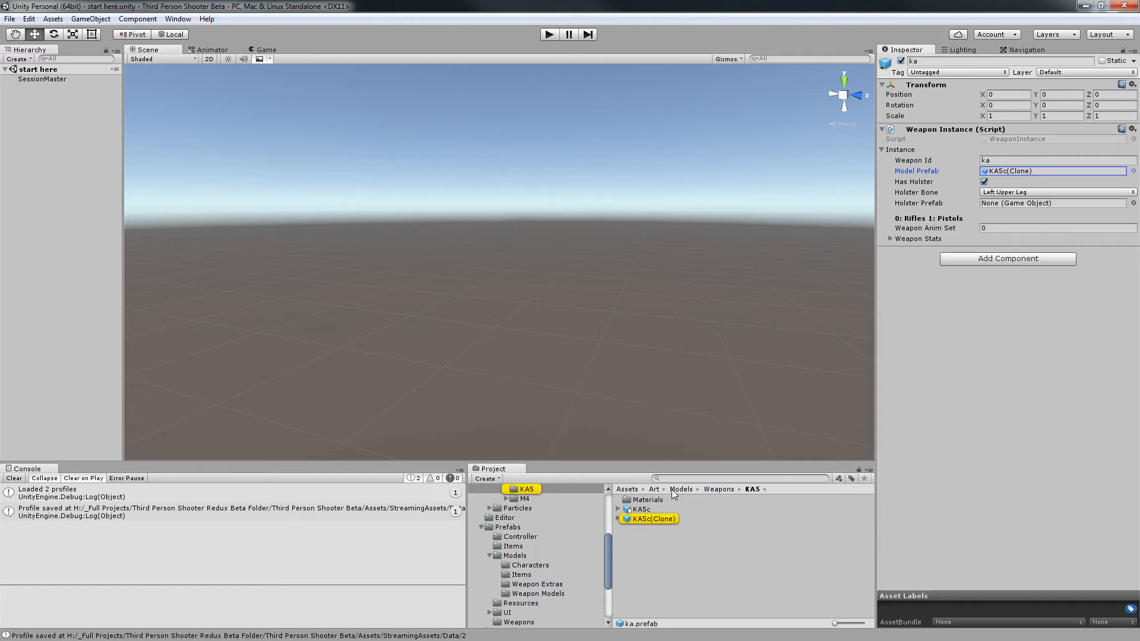
mouse_move(654, 521)
left_mouse_down()
mouse_move(30, 126)
mouse_move(61, 155)
left_mouse_up()
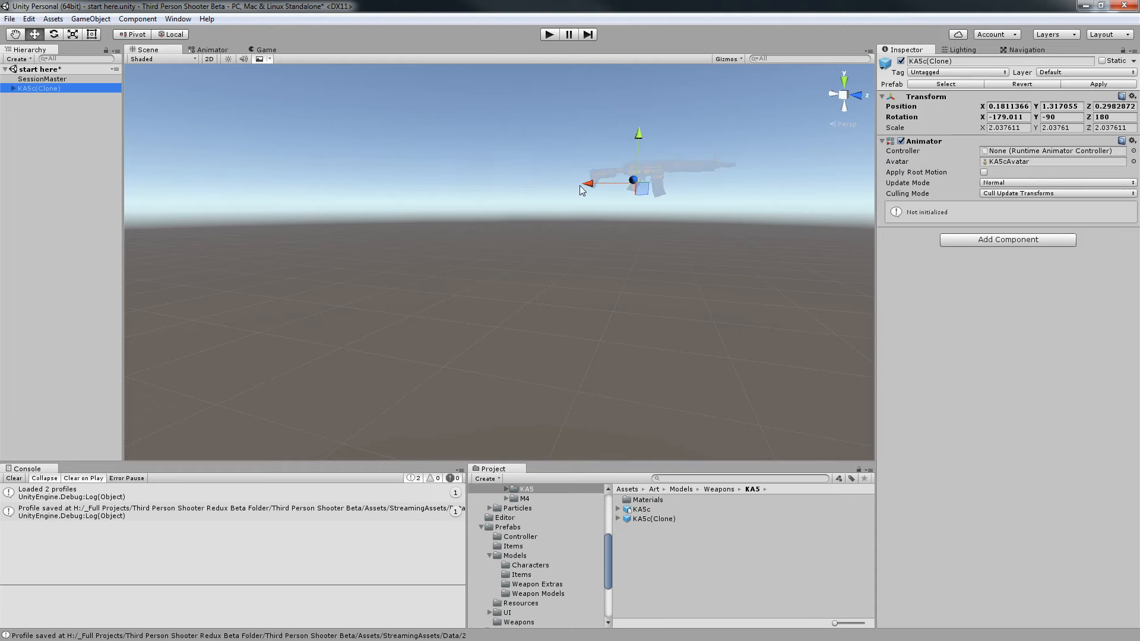
key("f")
scroll(580, 186, "up", 6)
scroll(564, 201, "down", 3)
right_click_drag(564, 200, 626, 225)
middle_click_drag(626, 225, 753, 282)
middle_click_drag(639, 275, 677, 266)
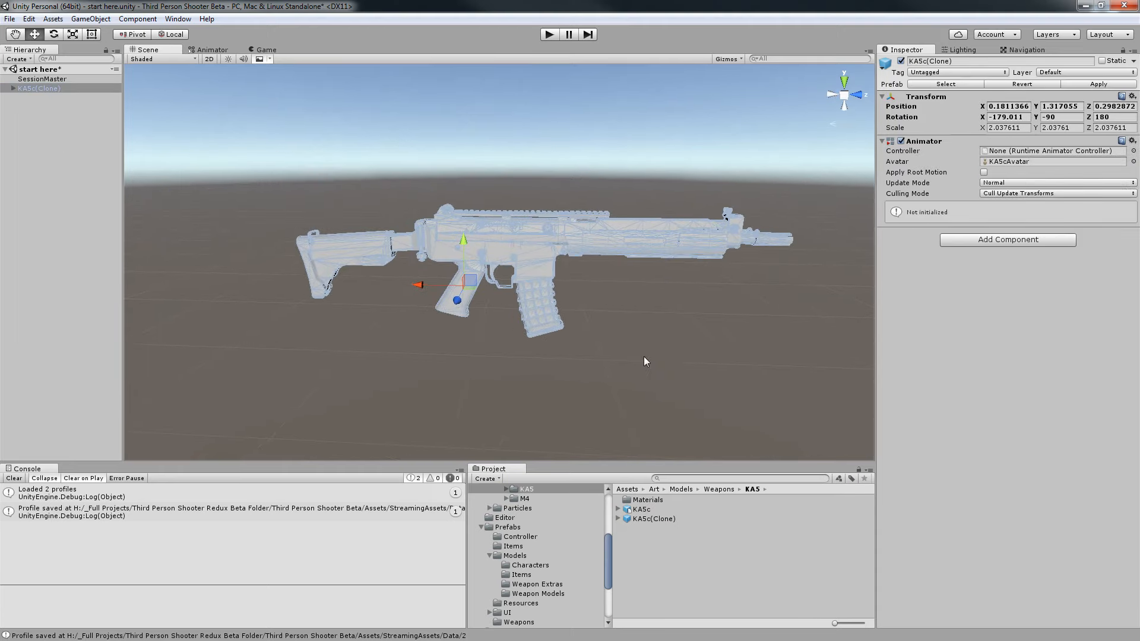
middle_click_drag(633, 361, 633, 346)
scroll(555, 213, "up", 6)
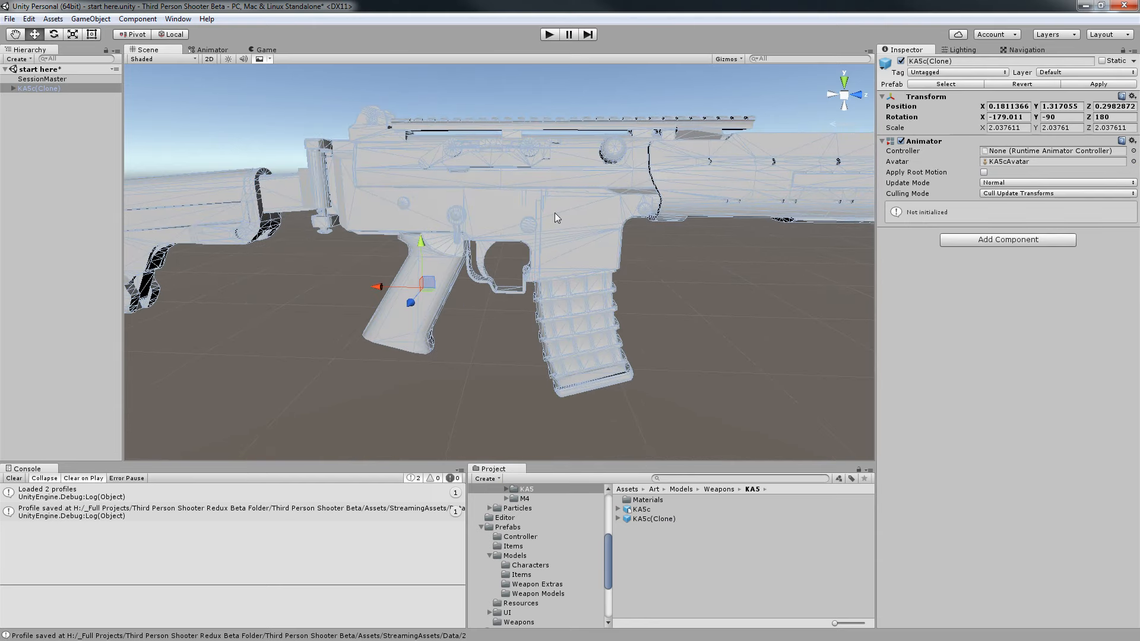
Examine the KA5c(Clone) rifle's body and shell-eject meshes and the bones under b_gun_Root.
left_click(598, 183)
left_click(590, 189)
left_click(576, 174)
left_click(592, 194)
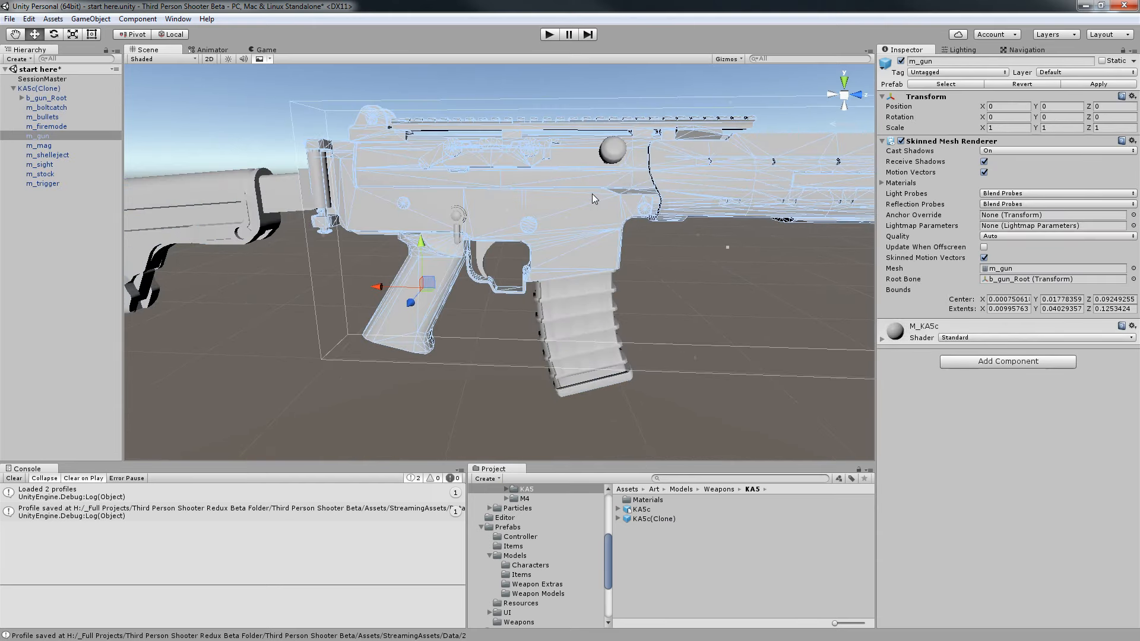
left_click(600, 200)
left_click_drag(670, 294, 702, 308, "alt")
left_click(619, 162)
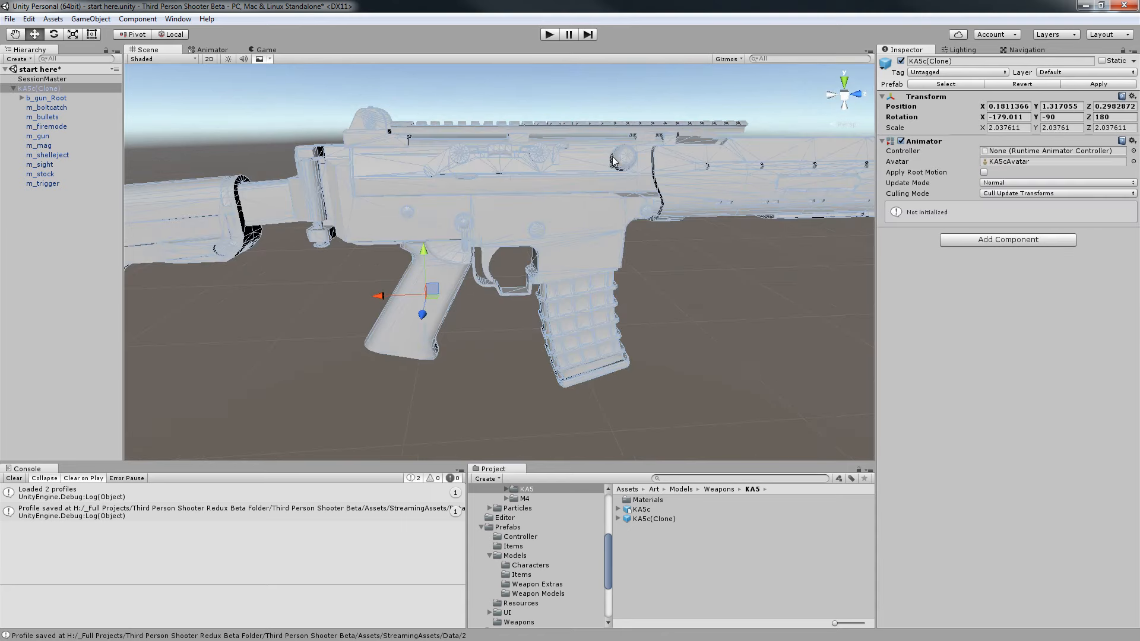
left_click(620, 164)
scroll(621, 208, "down", 2)
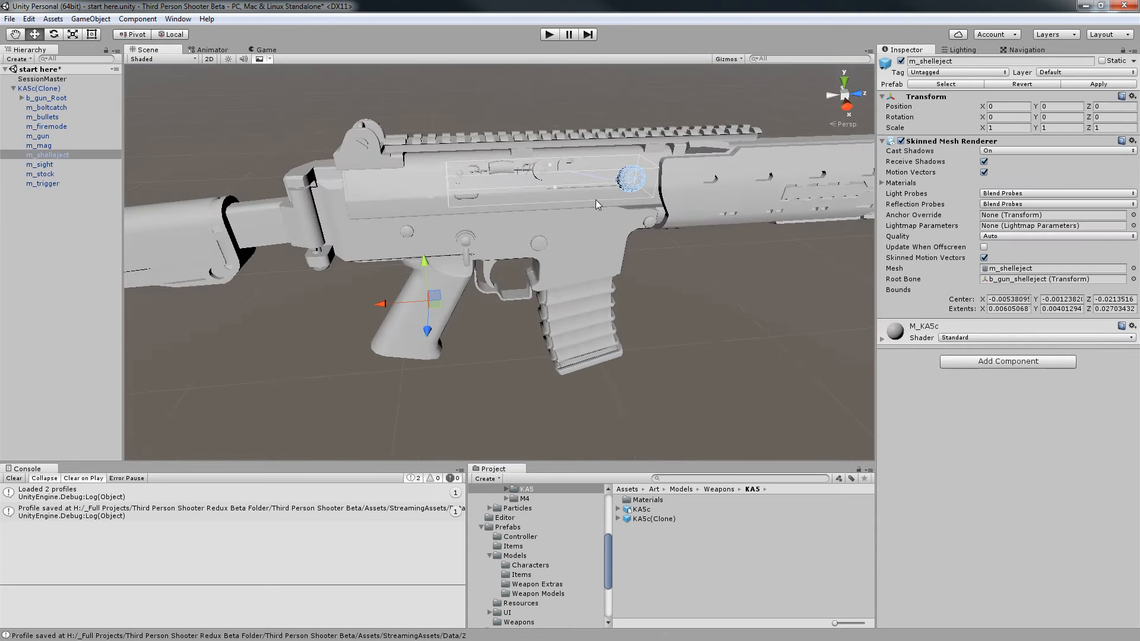
scroll(597, 199, "down", 5)
left_click(47, 98)
left_click(21, 98)
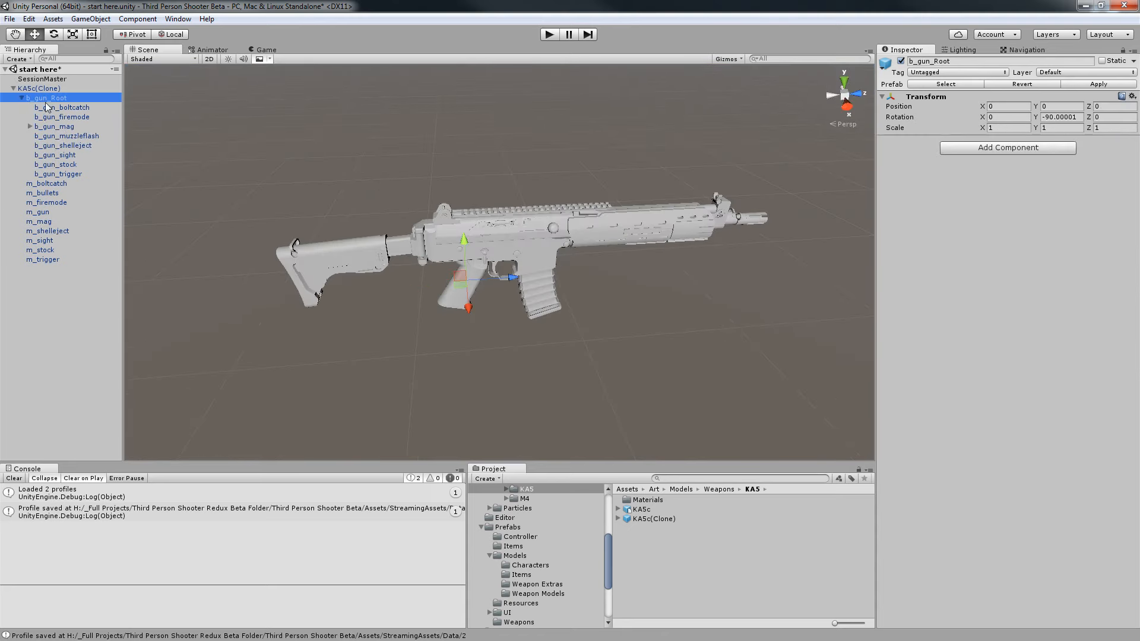
left_click(24, 88)
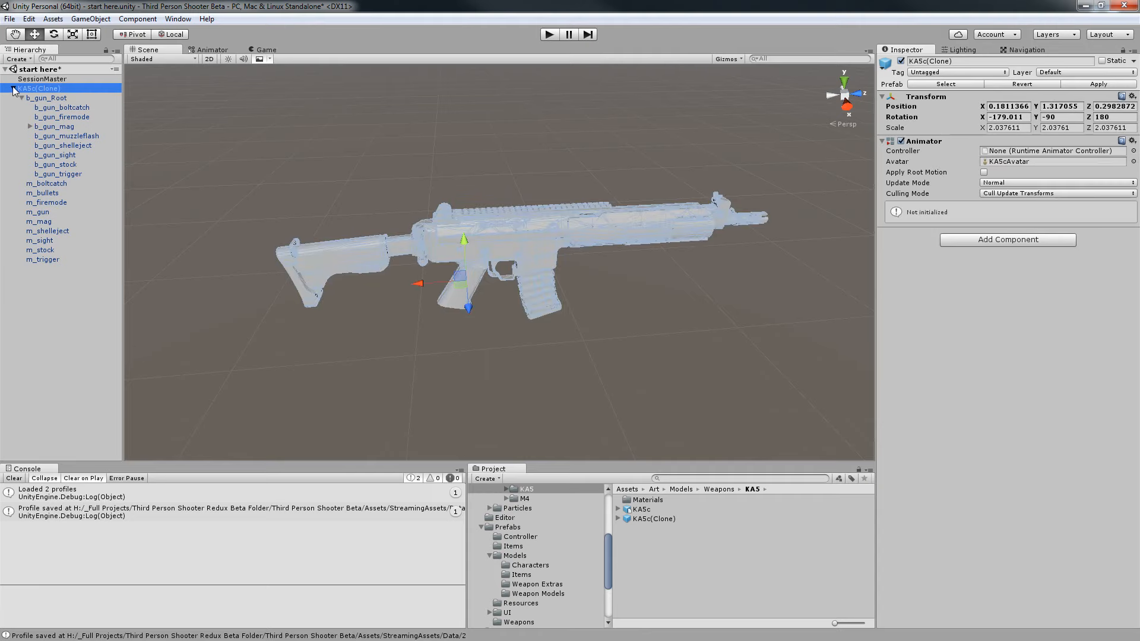
left_click(13, 88)
key("f")
left_click(52, 220)
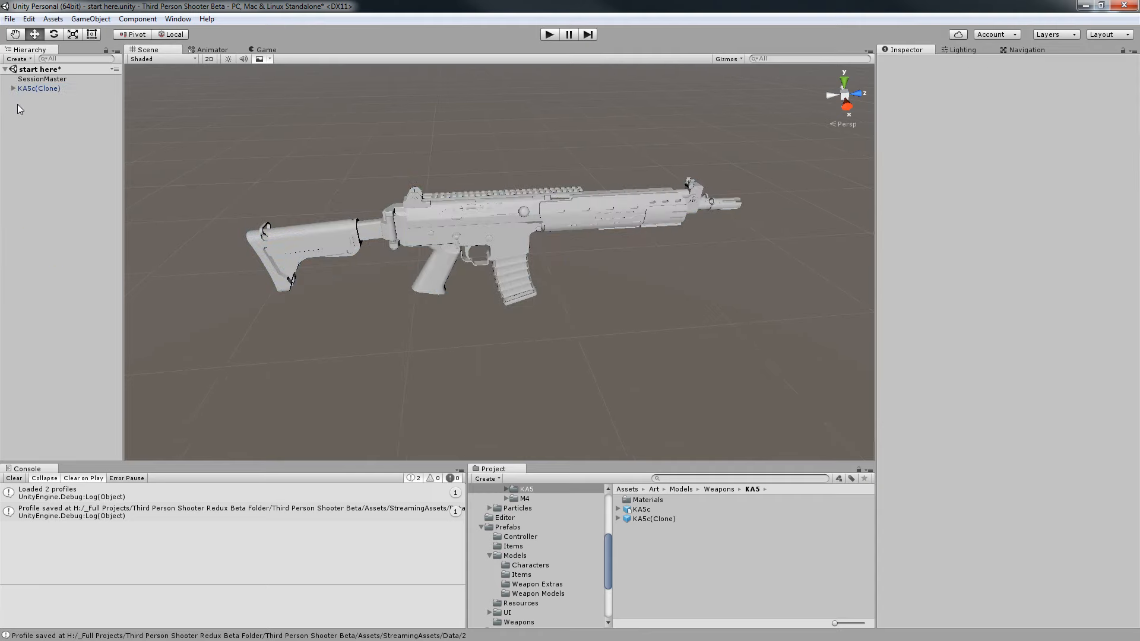
scroll(538, 556, "up", 3)
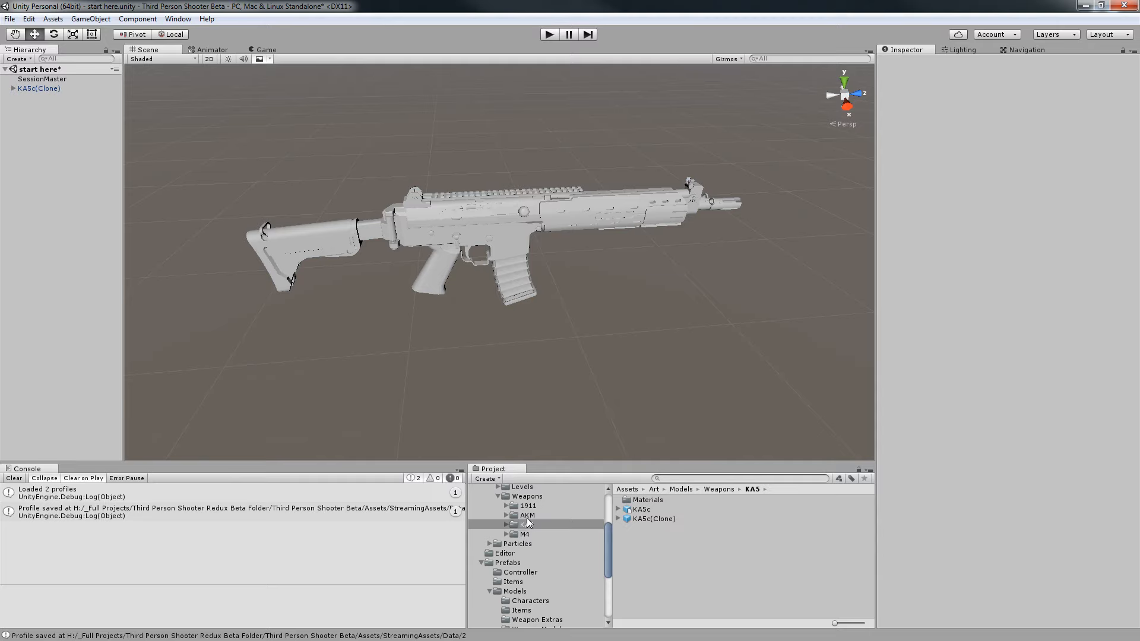
left_click(526, 516)
left_click(524, 535)
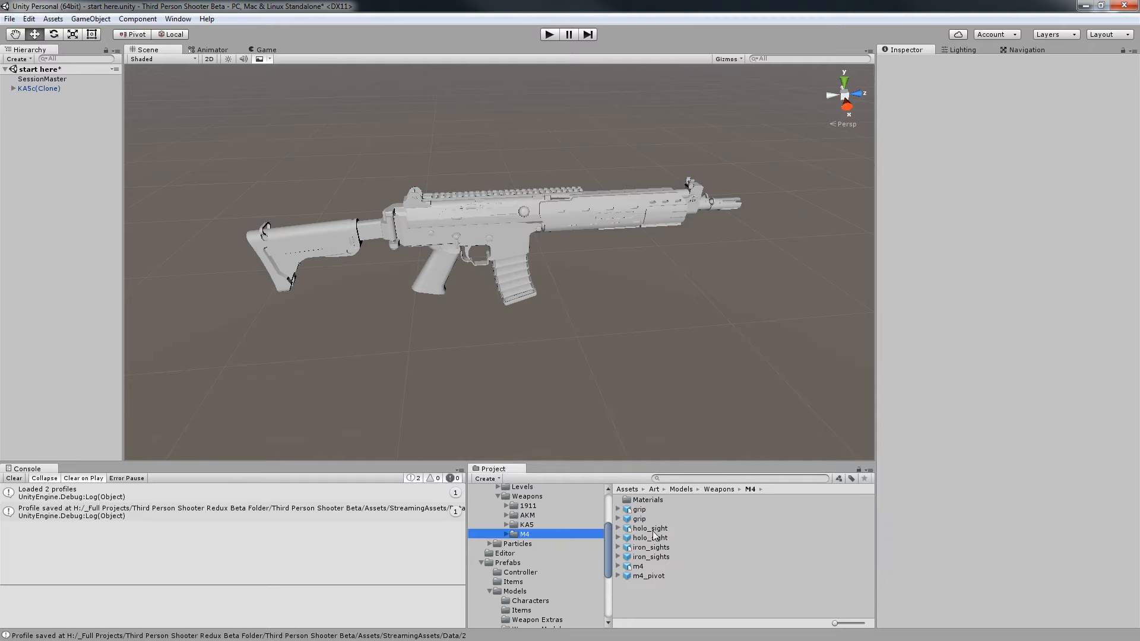
left_click_drag(648, 576, 50, 139)
left_click(13, 97)
left_click(34, 99)
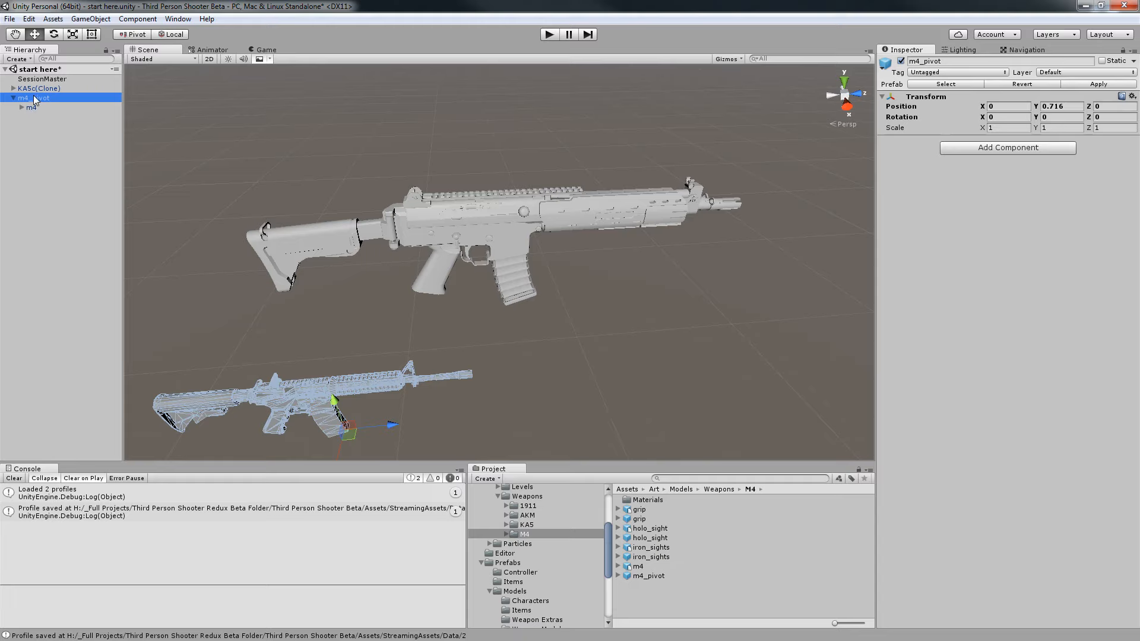
left_click(32, 136)
left_click(22, 108)
left_click(43, 117)
left_click(37, 100)
key("Delete")
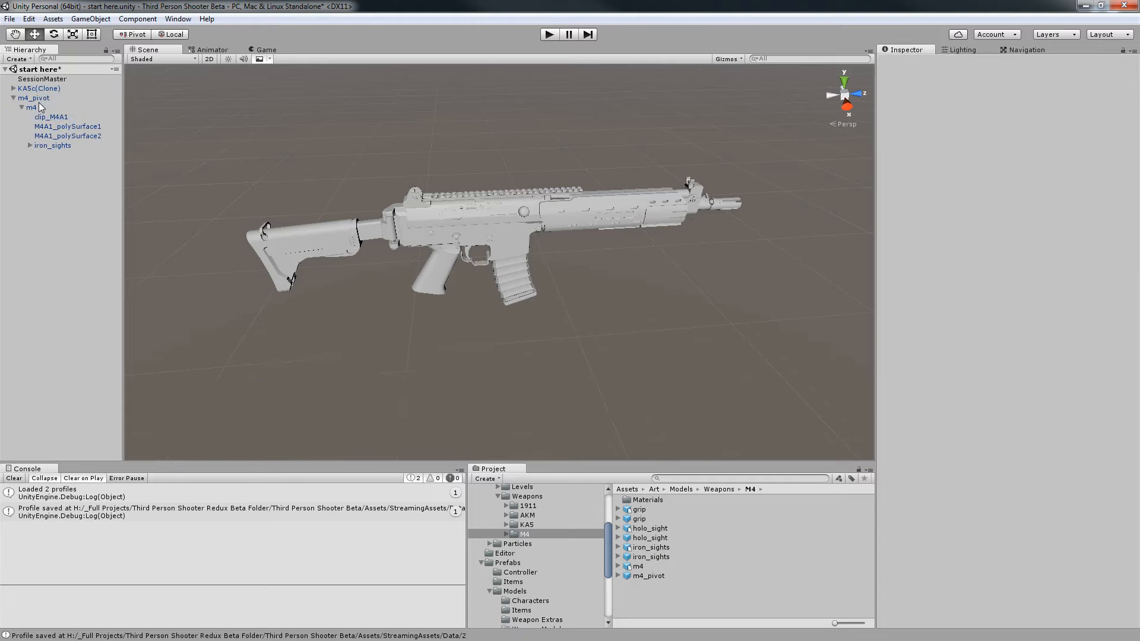
Place the m4_pivot prefab from the Weapon Models folder in the scene and expand its children.
scroll(531, 588, "down", 3)
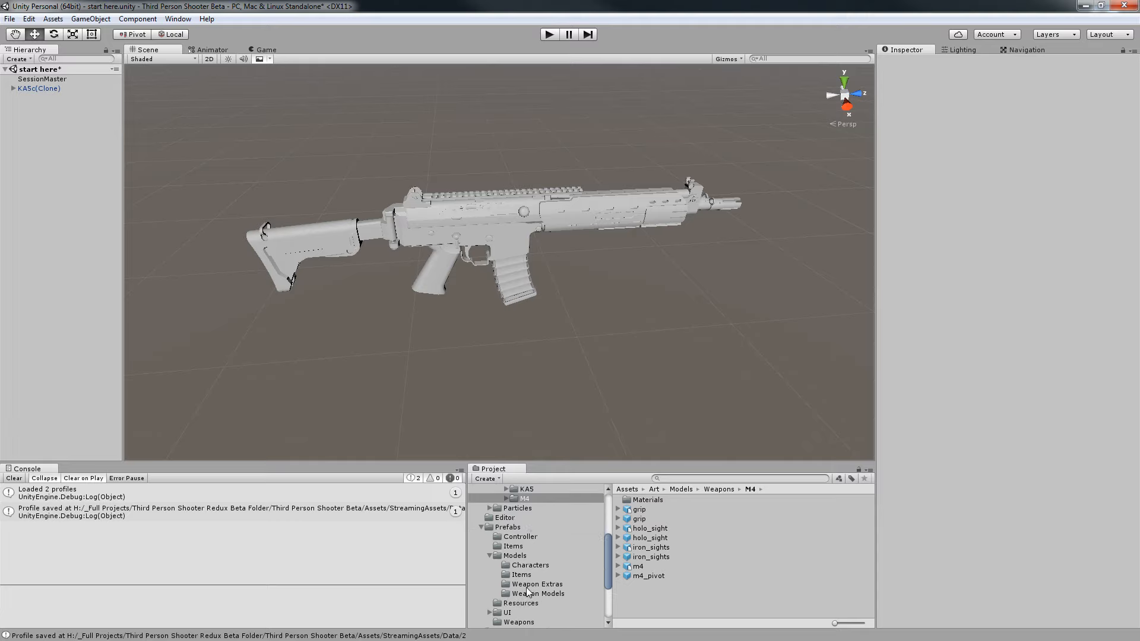
left_click(536, 593)
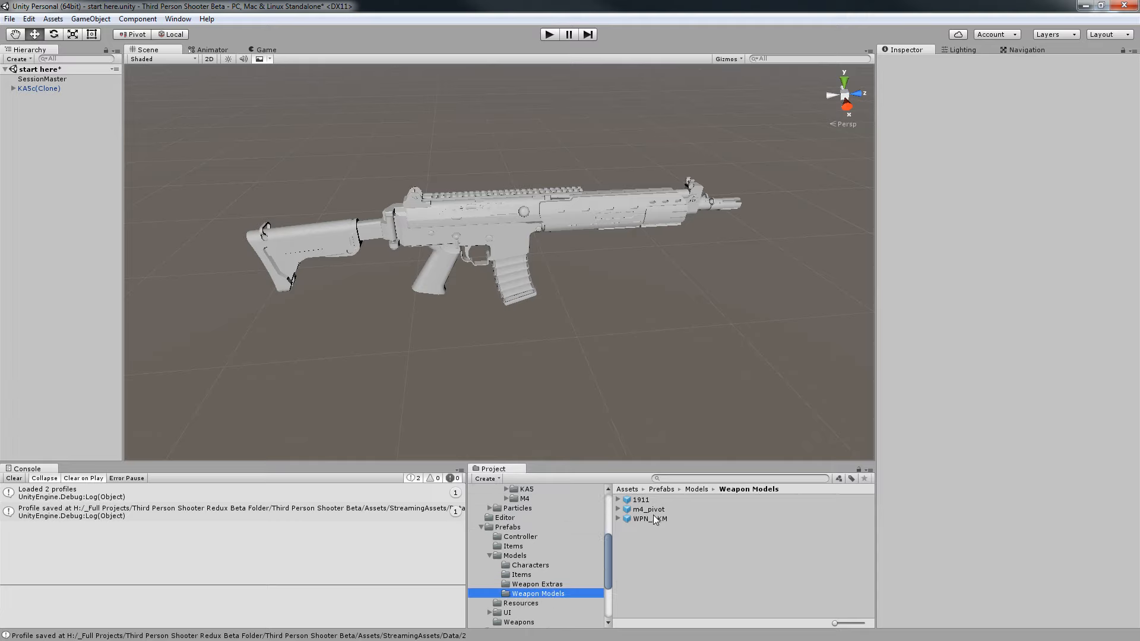
left_click_drag(649, 509, 10, 107)
left_click(12, 98)
Move m4_pivot's four Smoke Particle systems and Shells (1) into KA5c(Clone), and delete the leftover m4_pivot.
left_click(57, 117)
left_click(58, 155, "shift")
left_click_drag(57, 155, 39, 89)
left_click(604, 349)
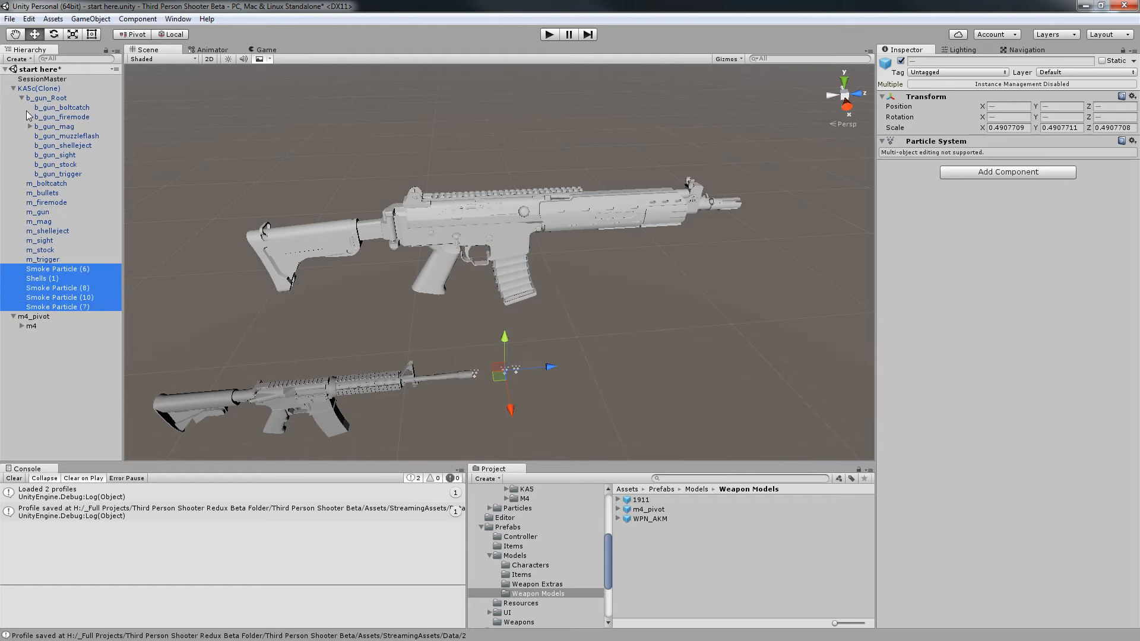
left_click(46, 316)
key("Delete")
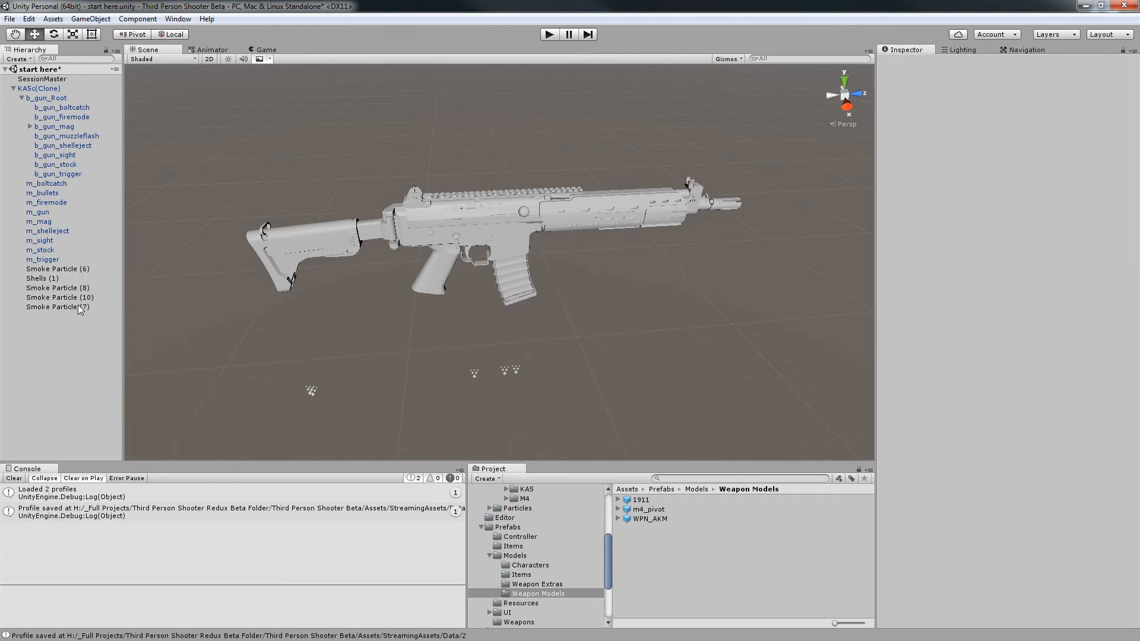
Move the five particle systems of KA5c(Clone) together toward the tip of the rifle's muzzle.
left_click(48, 268)
left_click(58, 307, "shift")
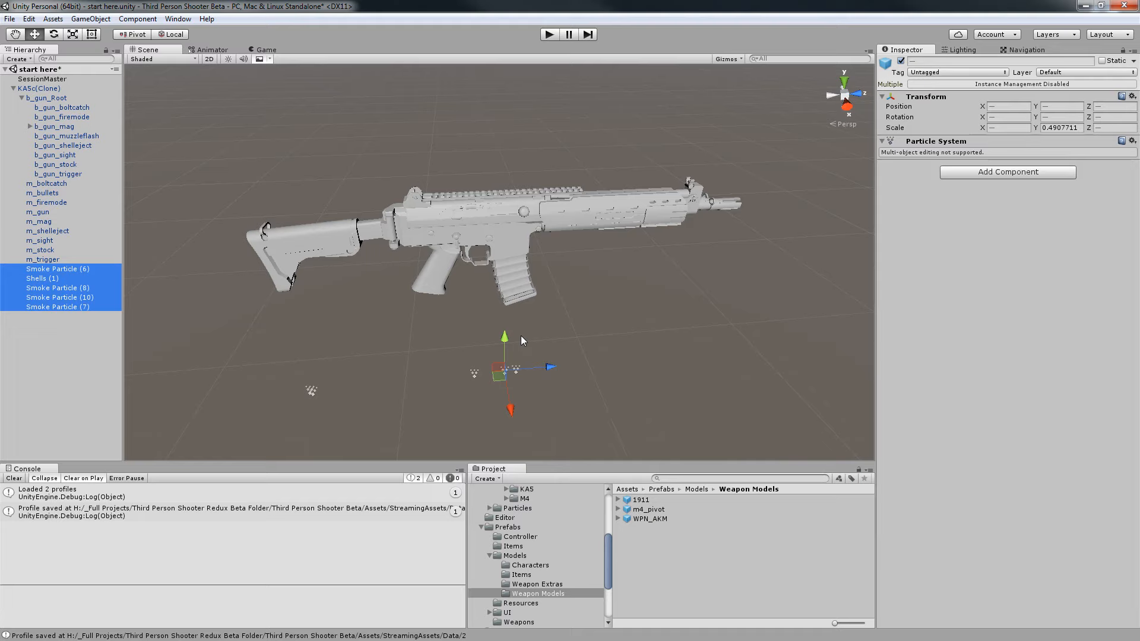
left_click_drag(507, 341, 515, 264)
left_click_drag(558, 218, 791, 200)
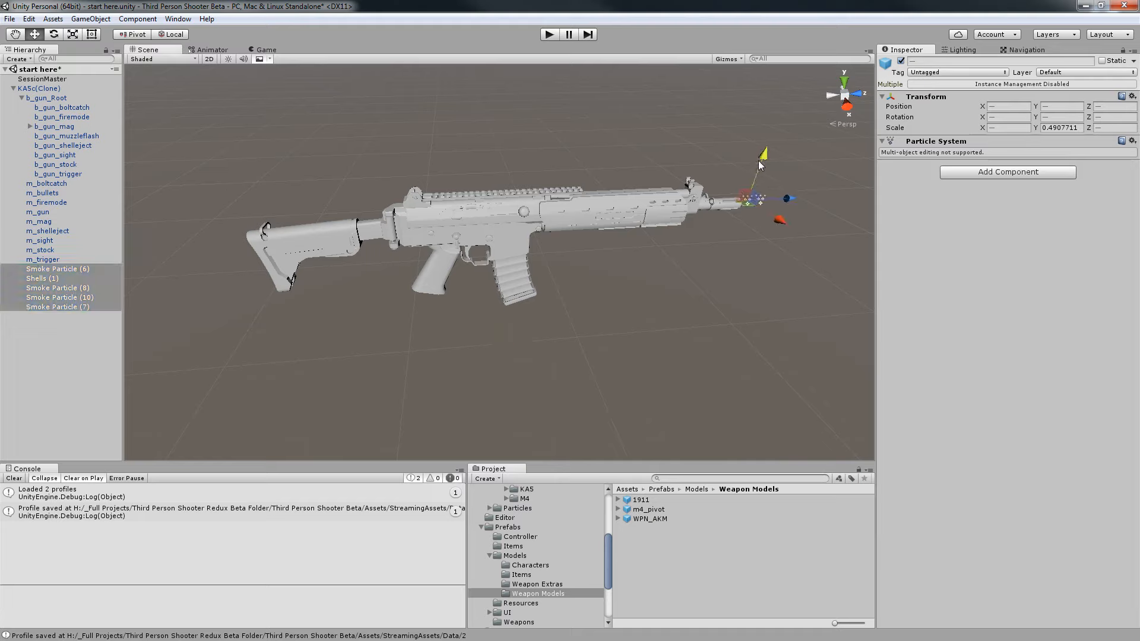
left_click_drag(760, 165, 761, 167)
Reposition Shells (1) beside the rifle's receiver, at about X -0.0823, Y 0.0366, Z -0.0027.
left_click(42, 278)
left_click_drag(351, 297, 659, 262, "alt")
left_click_drag(432, 315, 535, 315)
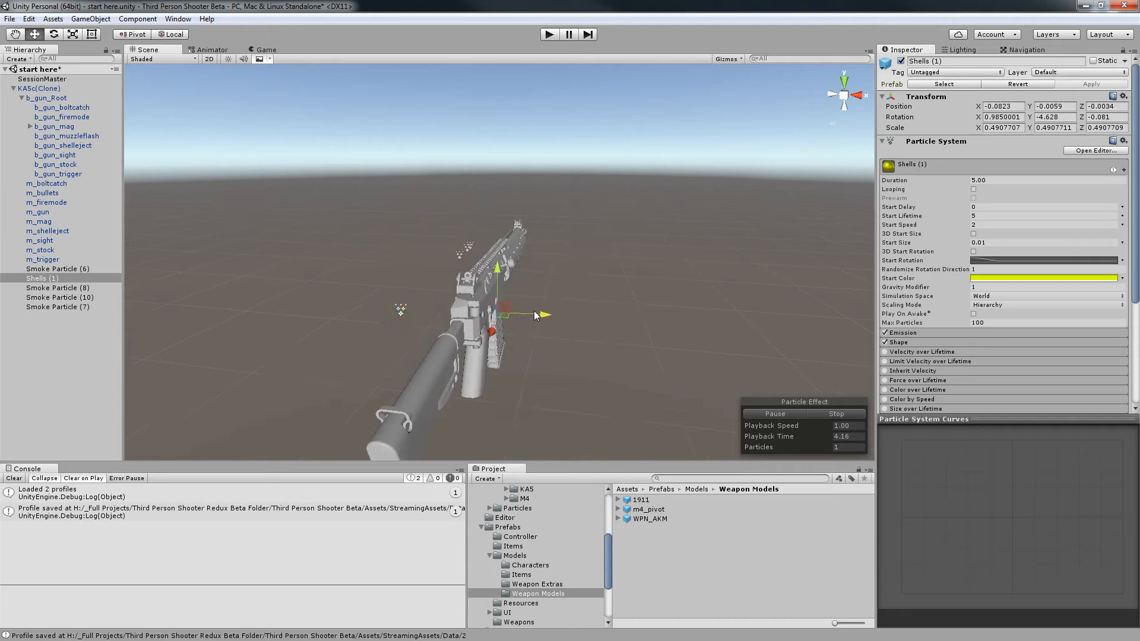
left_click_drag(496, 270, 498, 235)
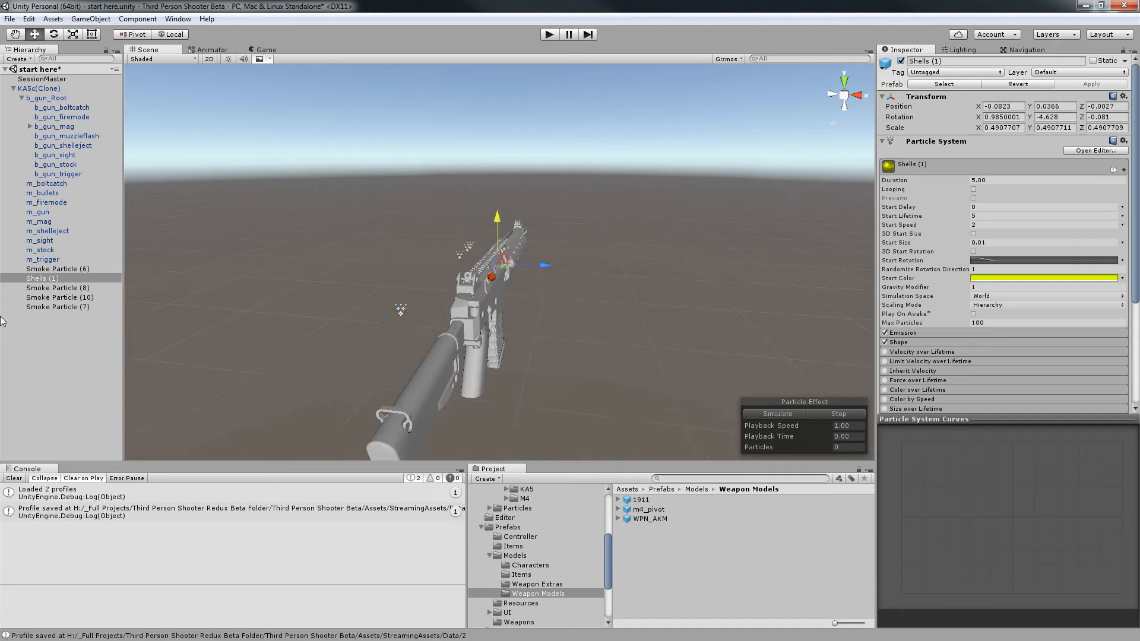
Move the four Smoke Particle systems of KA5c(Clone) together along the barrel to the rifle's muzzle tip.
left_click(57, 288)
left_click(59, 307, "ctrl")
left_click(60, 298, "ctrl")
left_click(68, 269, "ctrl")
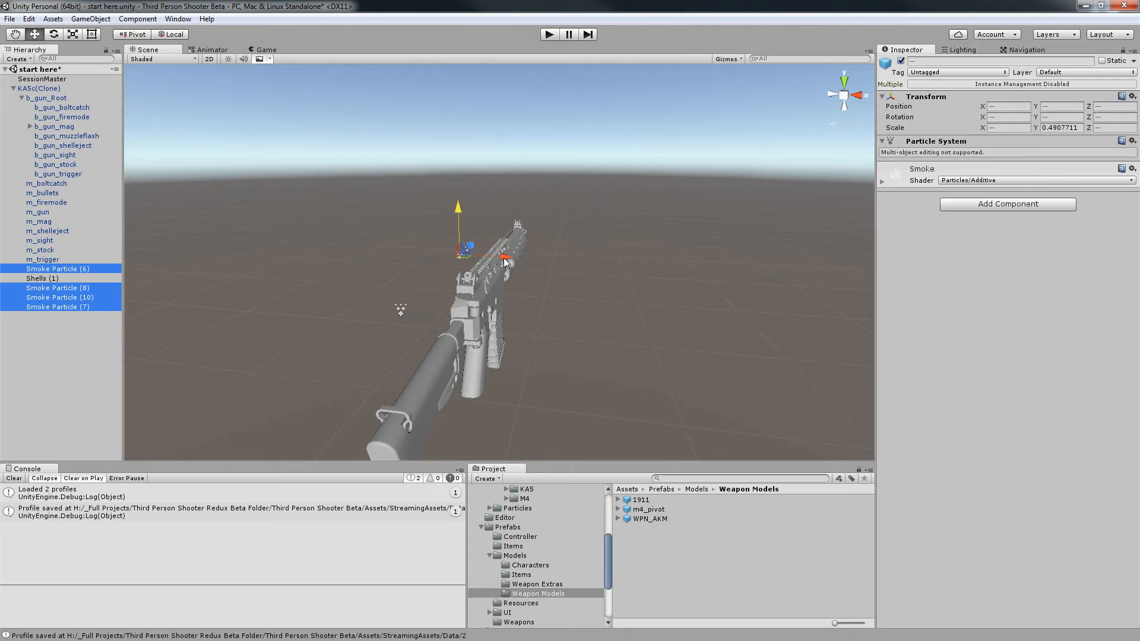
left_click_drag(537, 288, 410, 9, "alt")
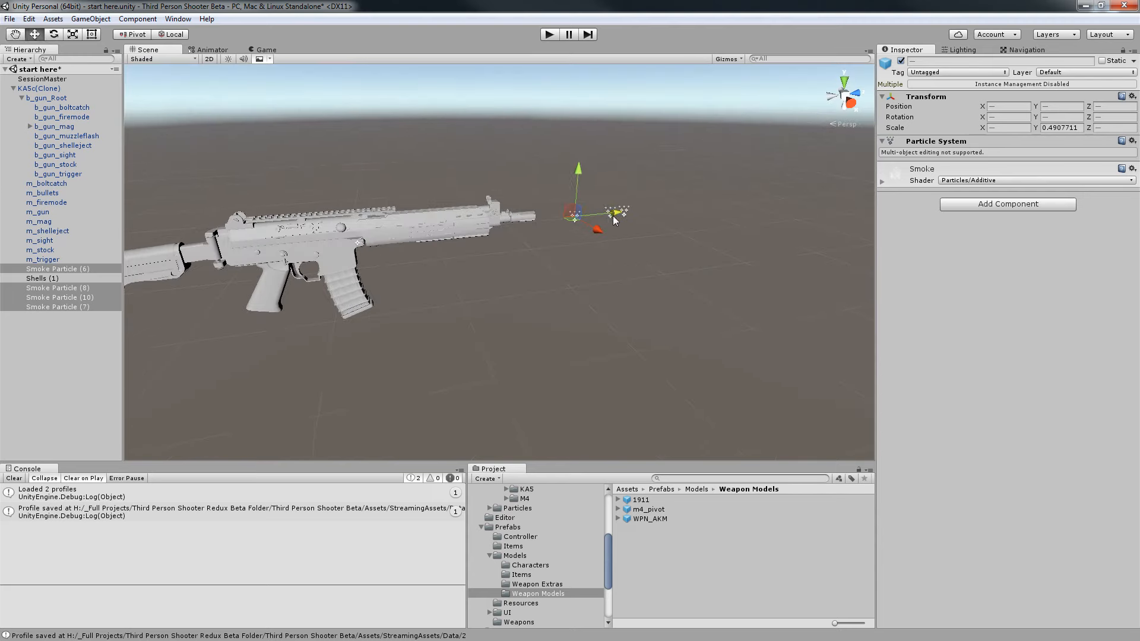
left_click_drag(593, 219, 512, 198)
Move Smoke Particle (10) beside the rifle's receiver, at about X -0.054, Y 0.0411, Z 0.0177.
left_click(97, 353)
left_click(86, 270)
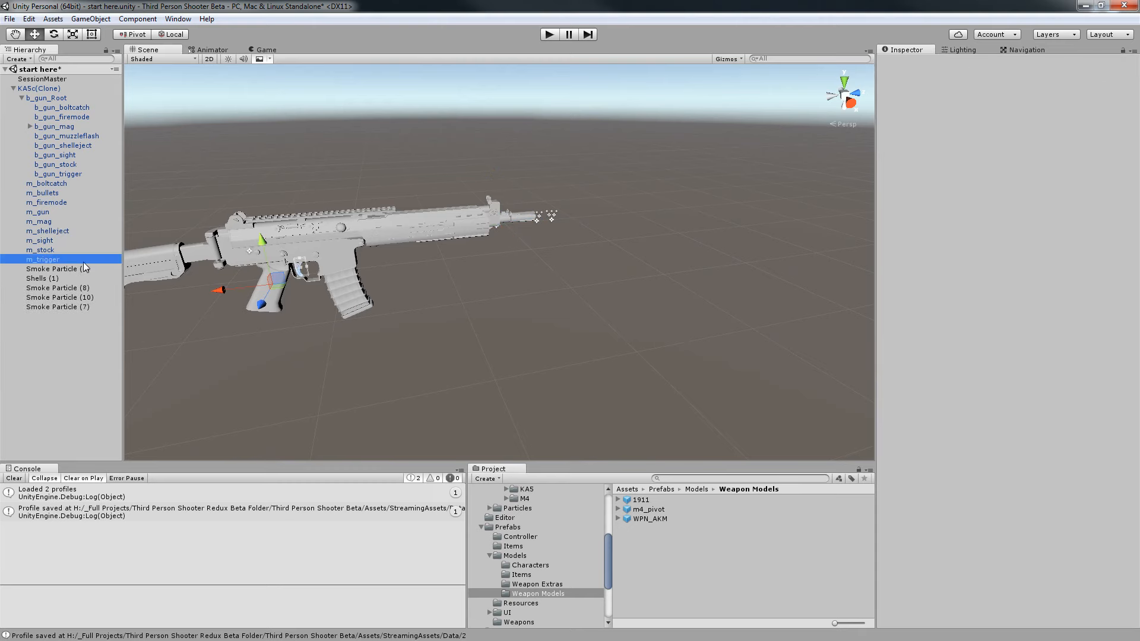
left_click(72, 298)
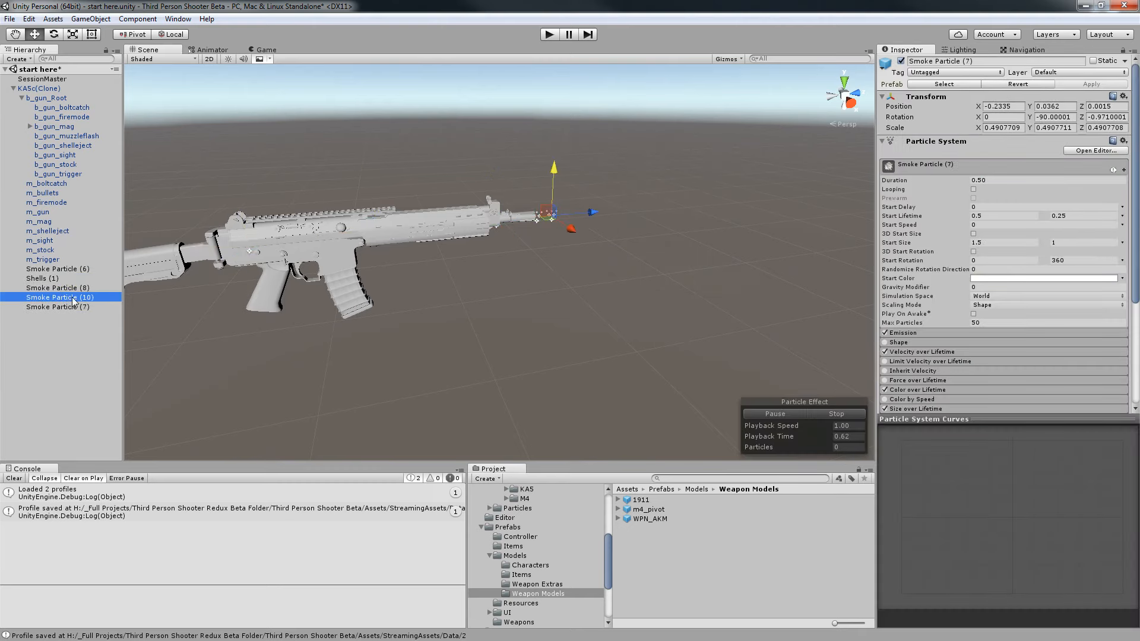
left_click_drag(196, 246, 288, 245)
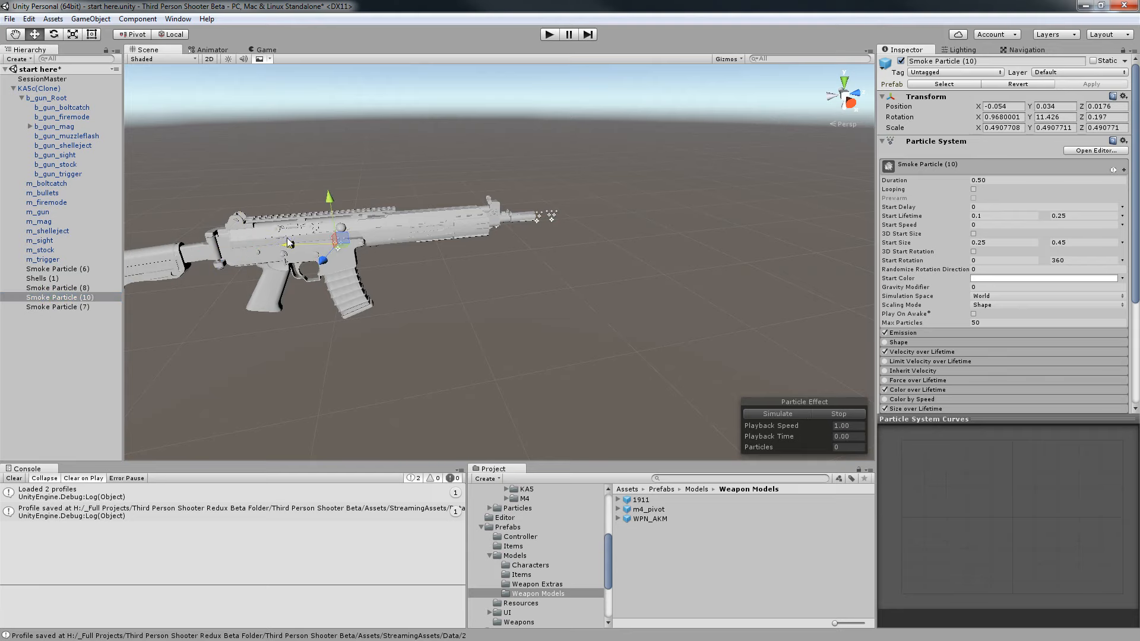
left_click(66, 307)
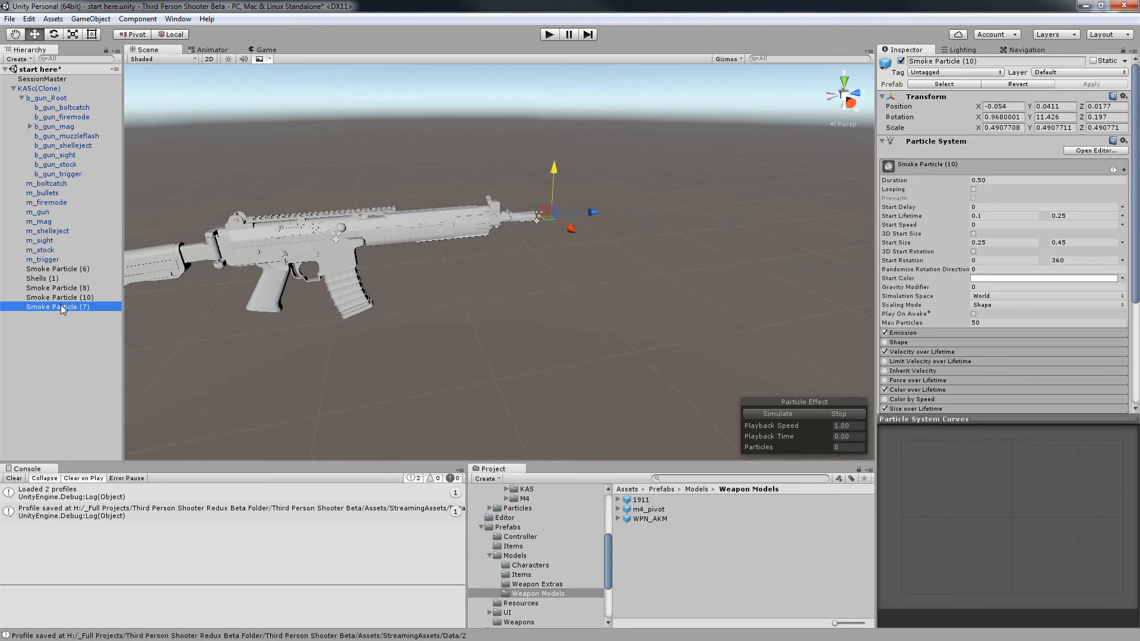
Add the Weapon Model Hook script to KA5c(Clone).
mouse_move(465, 316)
left_mouse_down("alt")
mouse_move(384, 323)
mouse_move(180, 296)
mouse_move(534, 303)
left_mouse_up("alt")
left_click(39, 89)
left_click(985, 240)
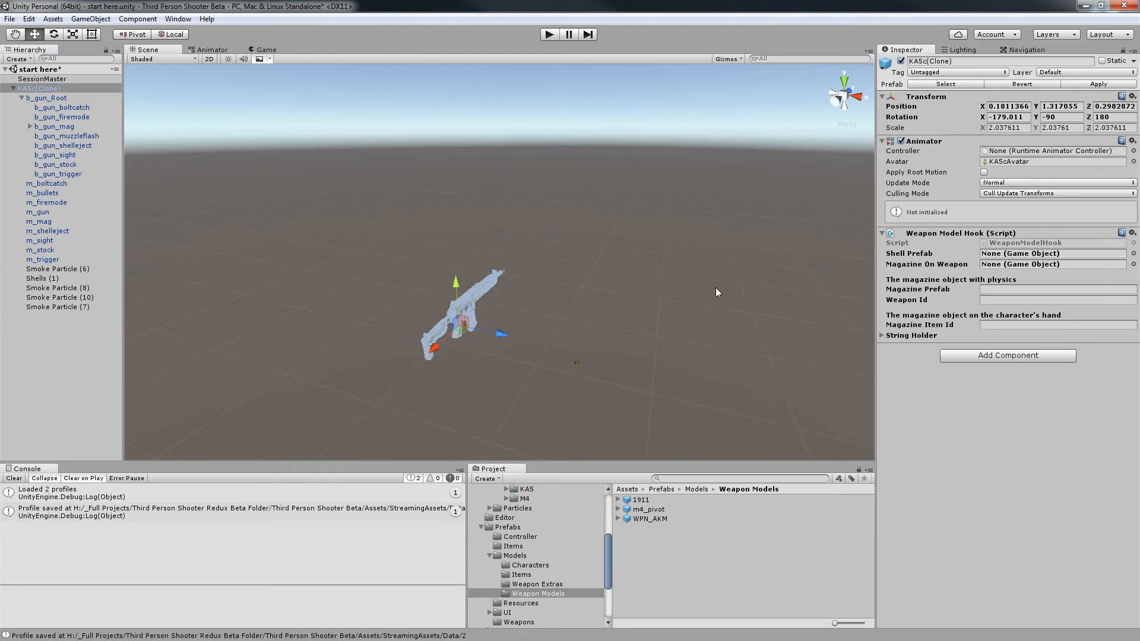
Examine the magazine, weapon ID and String Holder fields of KA5c(Clone)'s Weapon Model Hook, including Reload, Gunshot and Handle.
left_click_drag(471, 342, 523, 251, "alt")
scroll(479, 286, "up", 5)
scroll(454, 302, "down", 4)
middle_click_drag(538, 264, 579, 267)
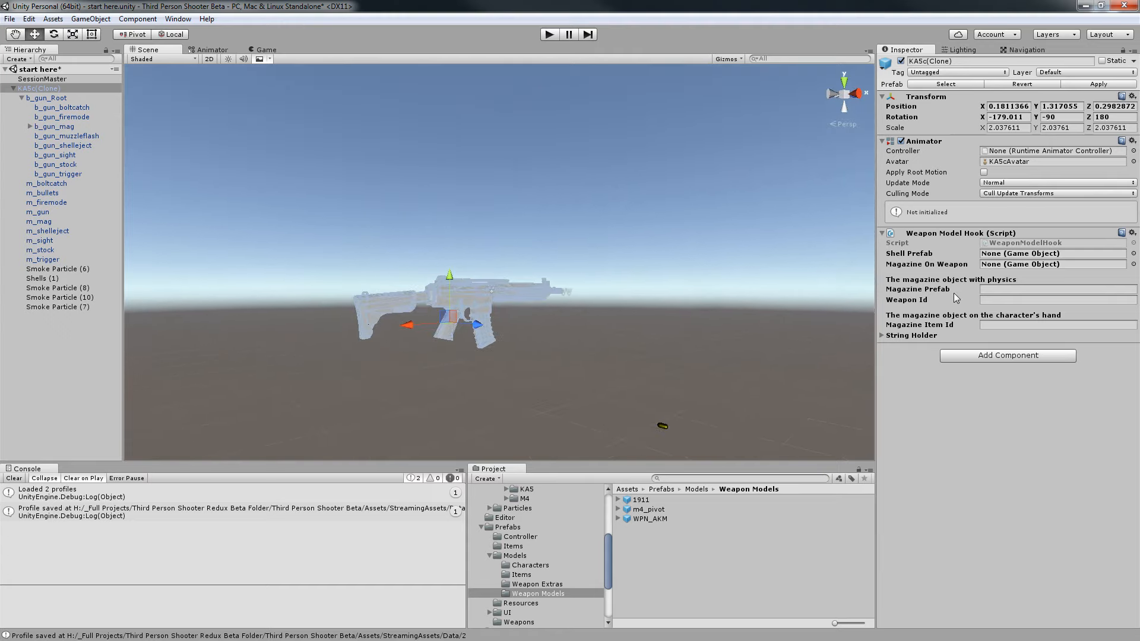
left_click_drag(590, 262, 480, 335, "alt")
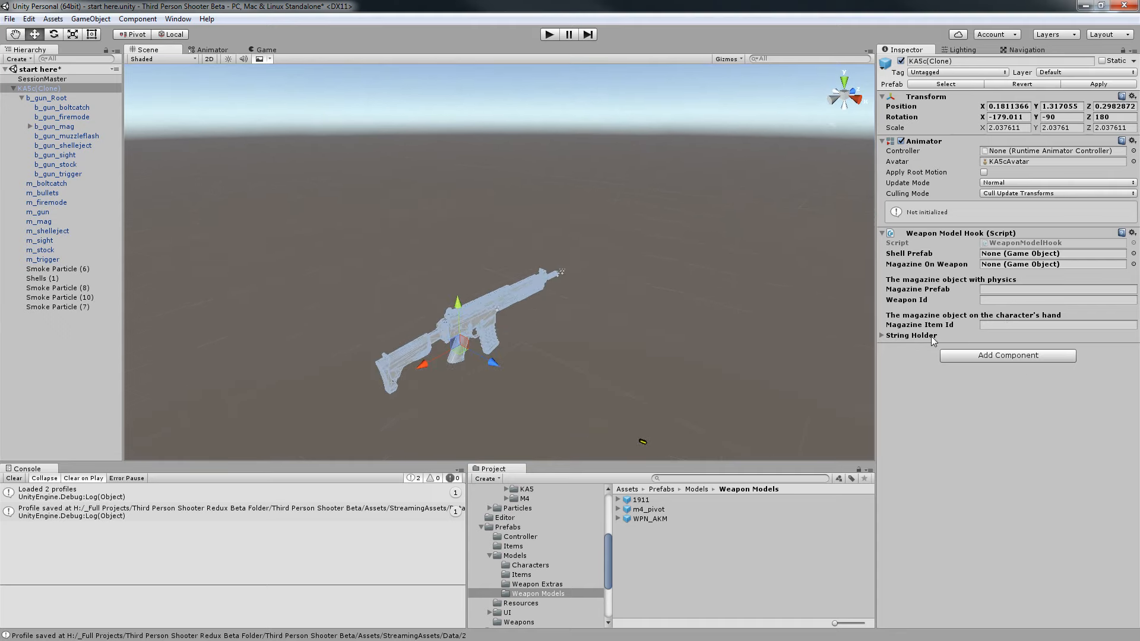
left_click(915, 336)
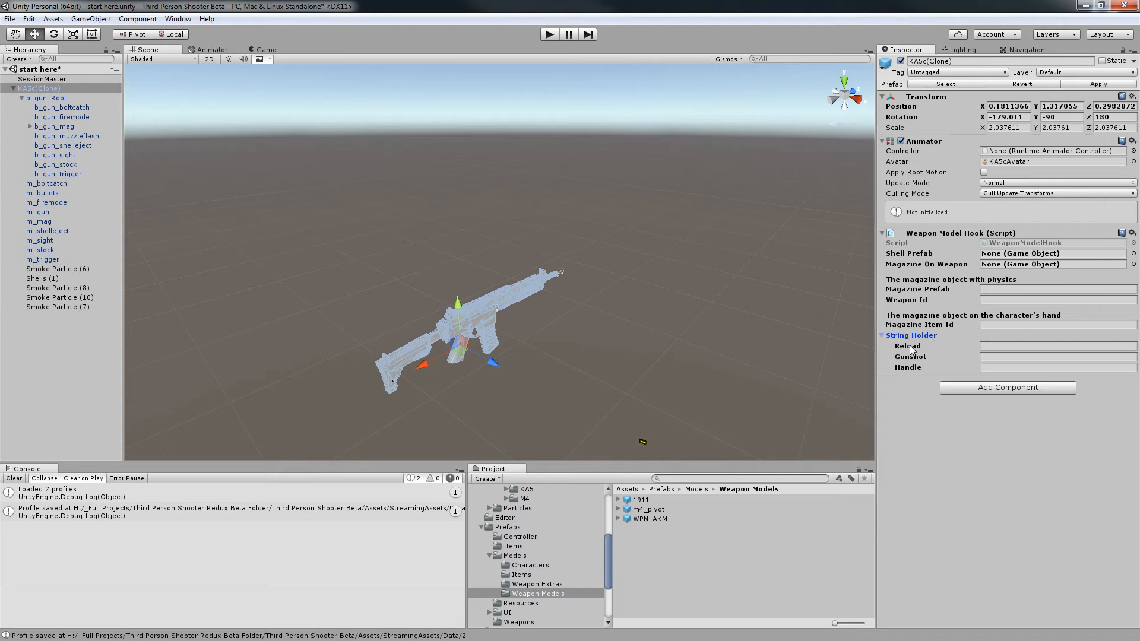
left_click(1000, 347)
left_click(1009, 357)
left_click(1002, 367)
left_click(1001, 348)
left_click(997, 355)
left_click(997, 347)
left_click(998, 357)
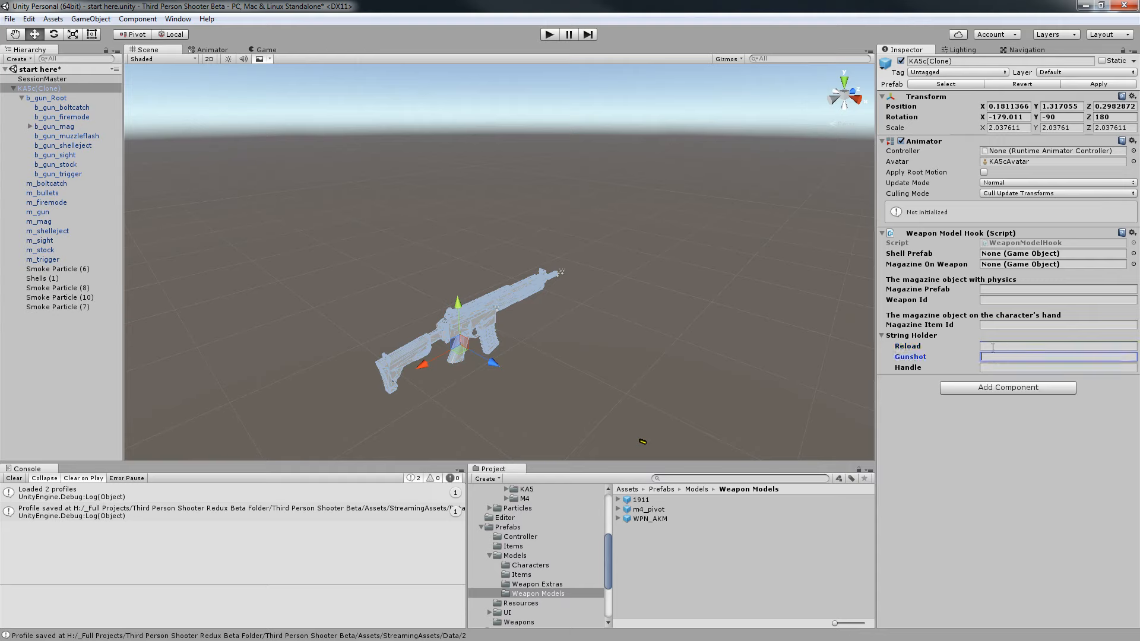
left_click(957, 299)
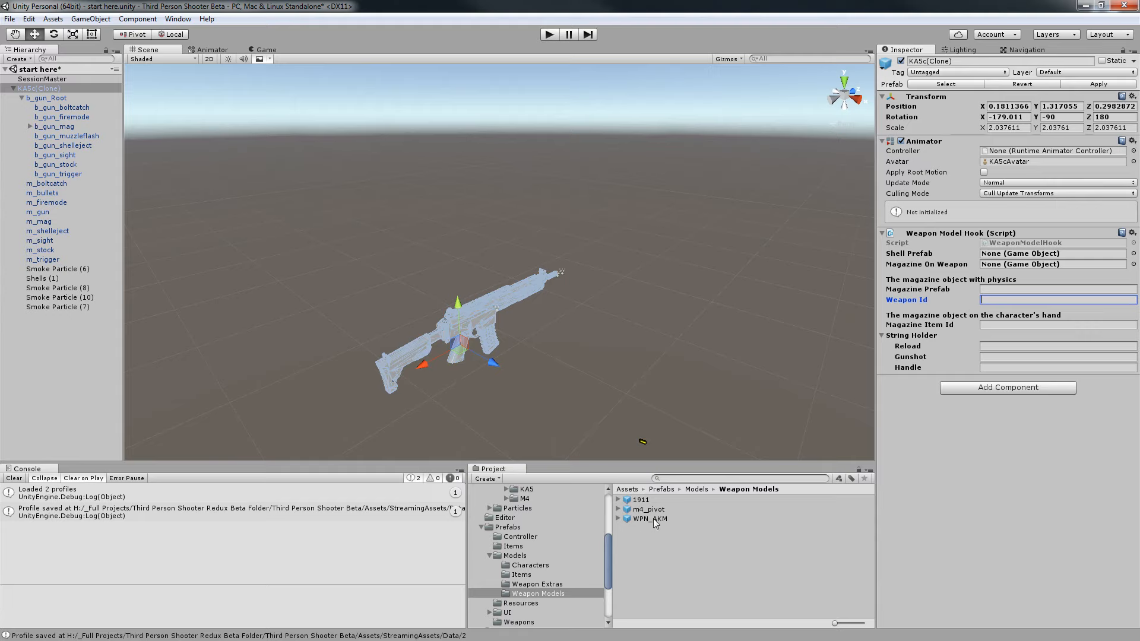
Place the m4_pivot prefab in the scene as a reference and examine its Weapon Model Hook magazine entries.
left_click_drag(648, 510, 13, 340)
left_click(14, 317)
key("f")
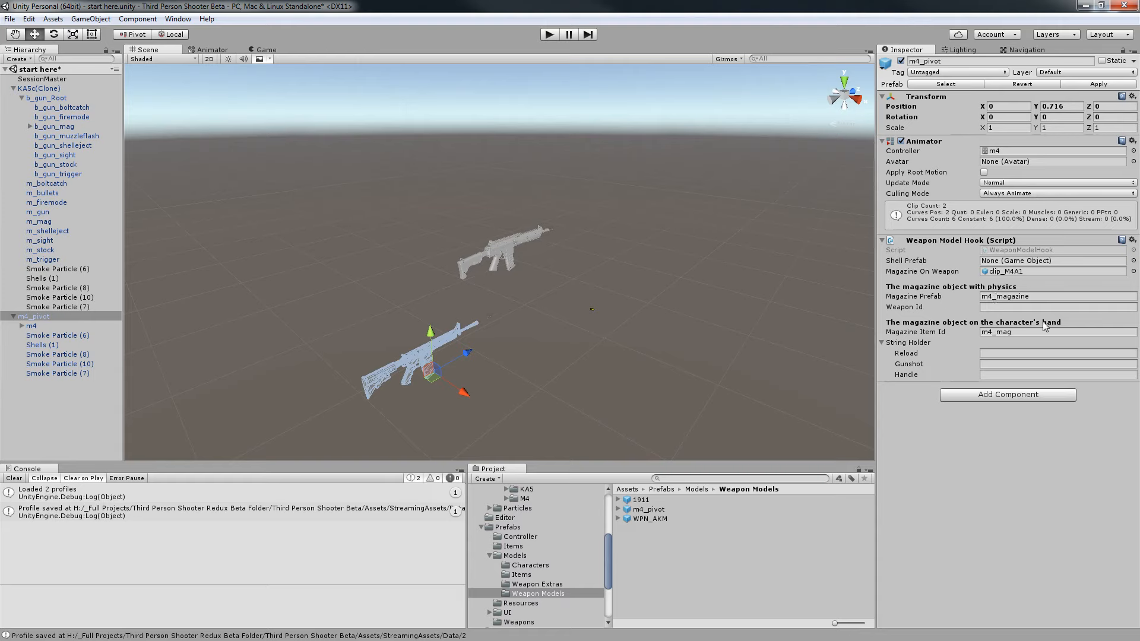
left_click(1016, 334)
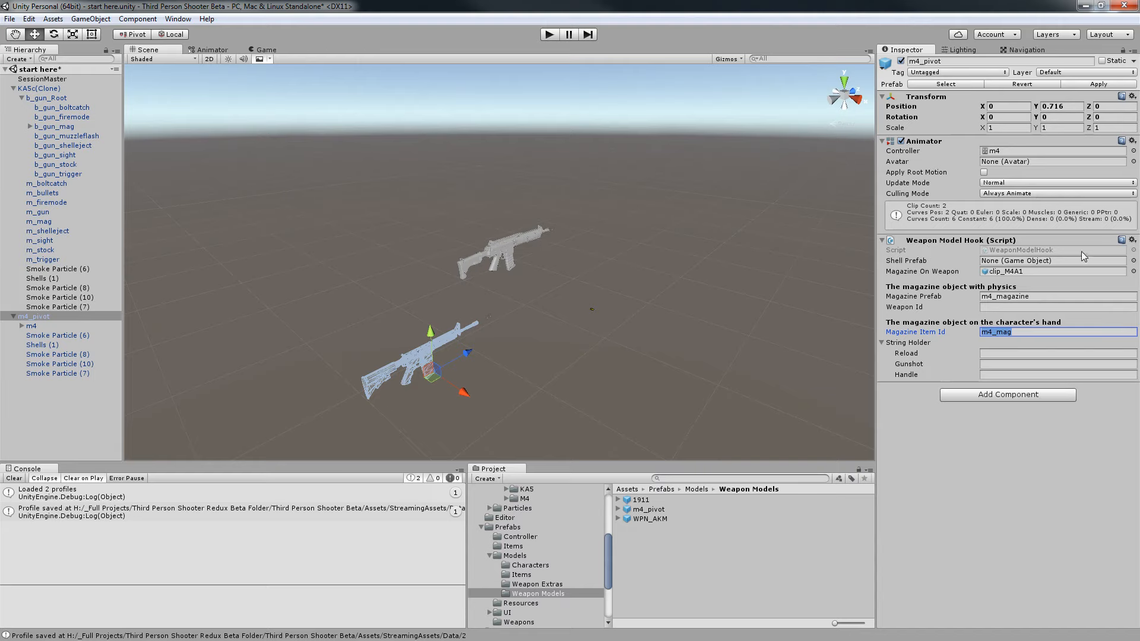
Assign m_mag as the Magazine On Weapon in KA5c(Clone)'s Weapon Model Hook.
left_click(39, 88)
scroll(499, 262, "up", 8)
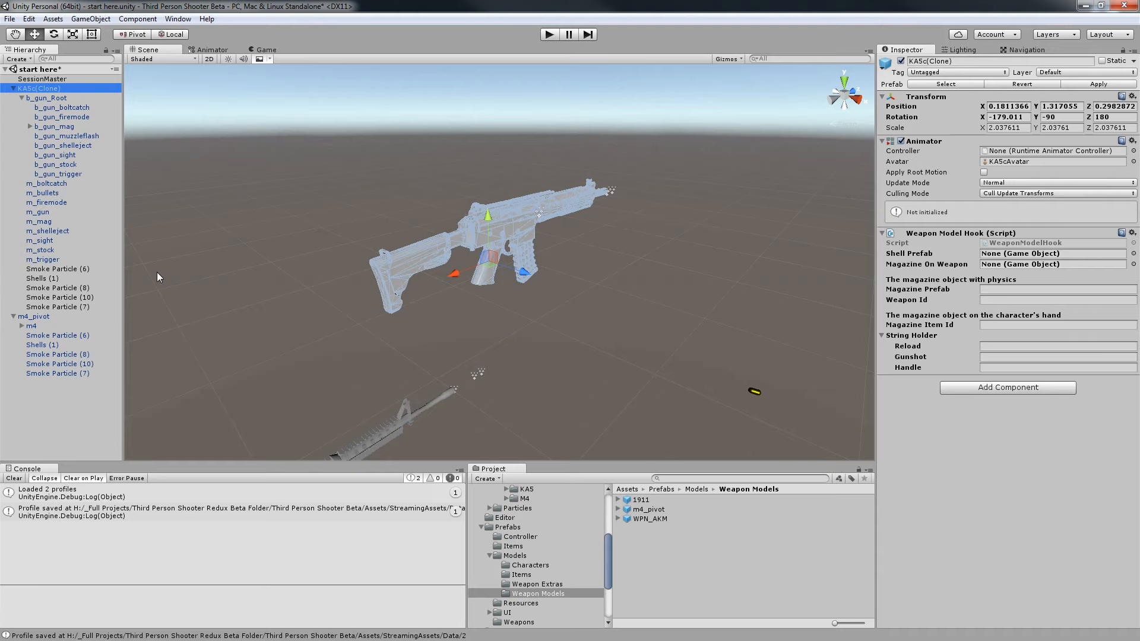
left_click(521, 271)
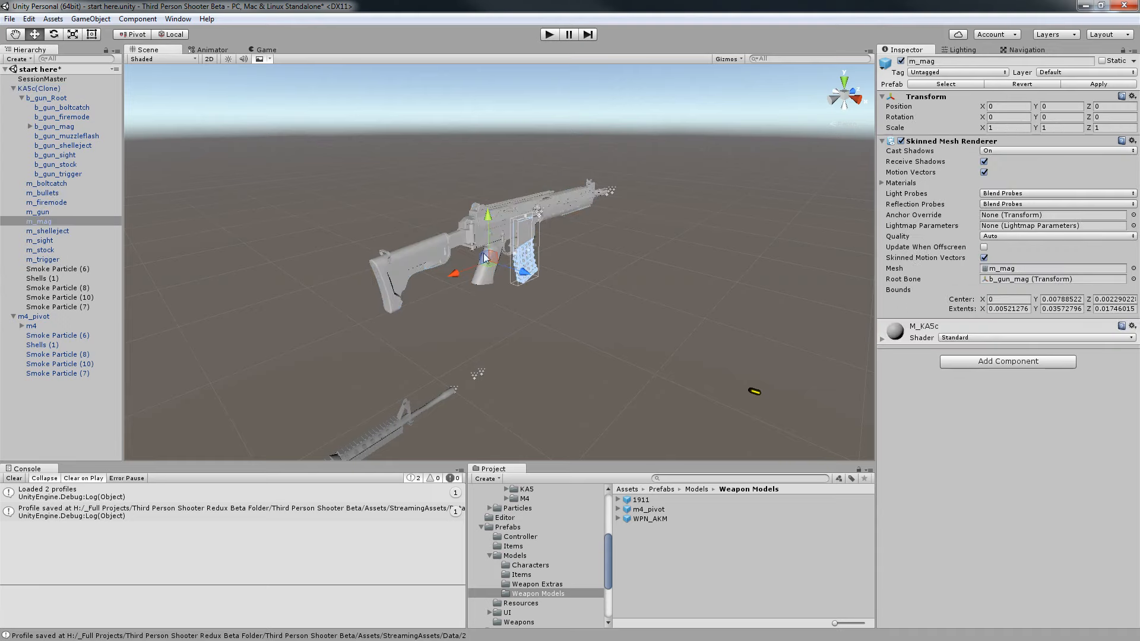
left_click(42, 90)
mouse_move(48, 222)
left_mouse_down()
mouse_move(1002, 300)
mouse_move(1031, 265)
left_mouse_up()
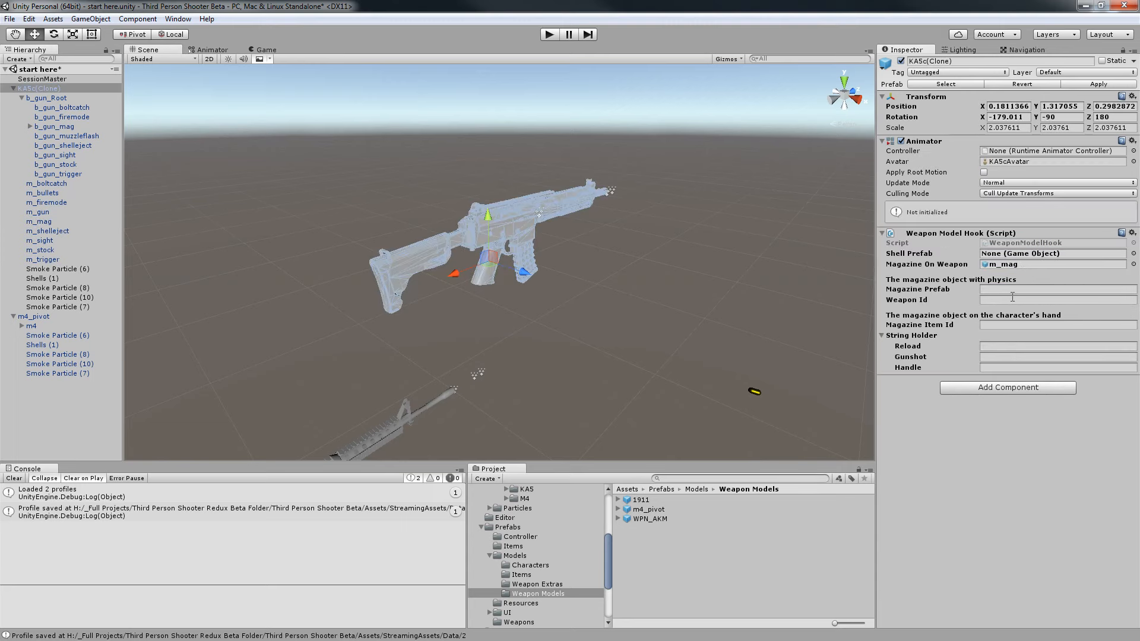
Open the Animation window for KA5c(Clone) and place it below the rifle.
scroll(601, 362, "down", 5)
middle_click_drag(588, 362, 582, 304)
scroll(500, 262, "up", 8)
middle_click_drag(582, 179, 451, 350)
key("ctrl+6")
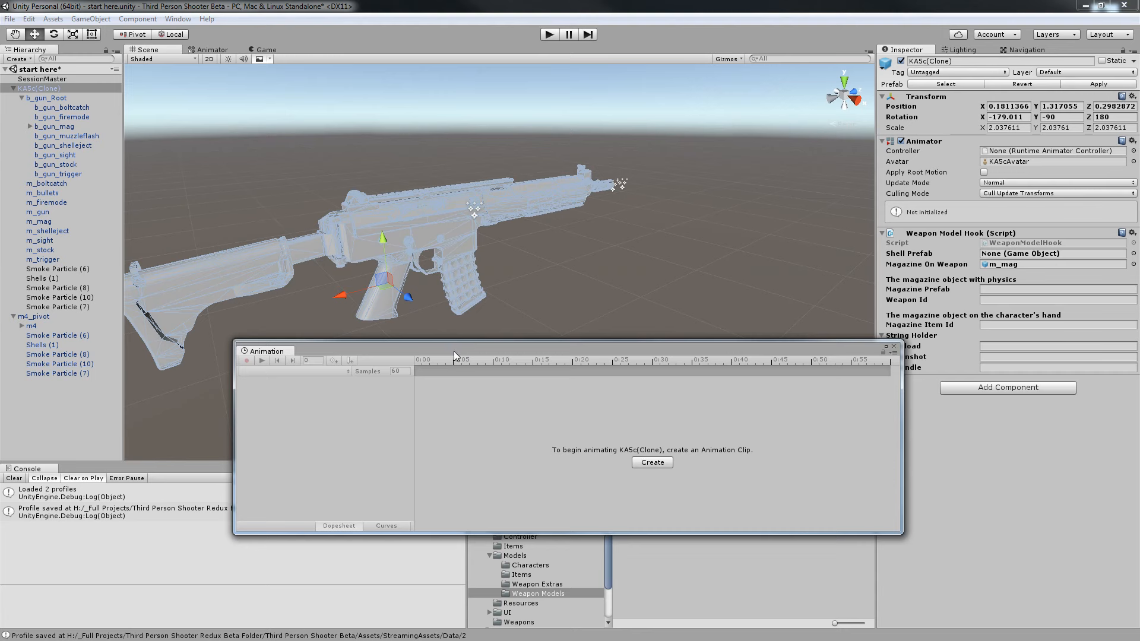
left_click_drag(453, 351, 417, 255)
Create an animation clip named idle for KA5c(Clone) in Assets/Art/Animations/Weapon Models/KA.
left_click(617, 376)
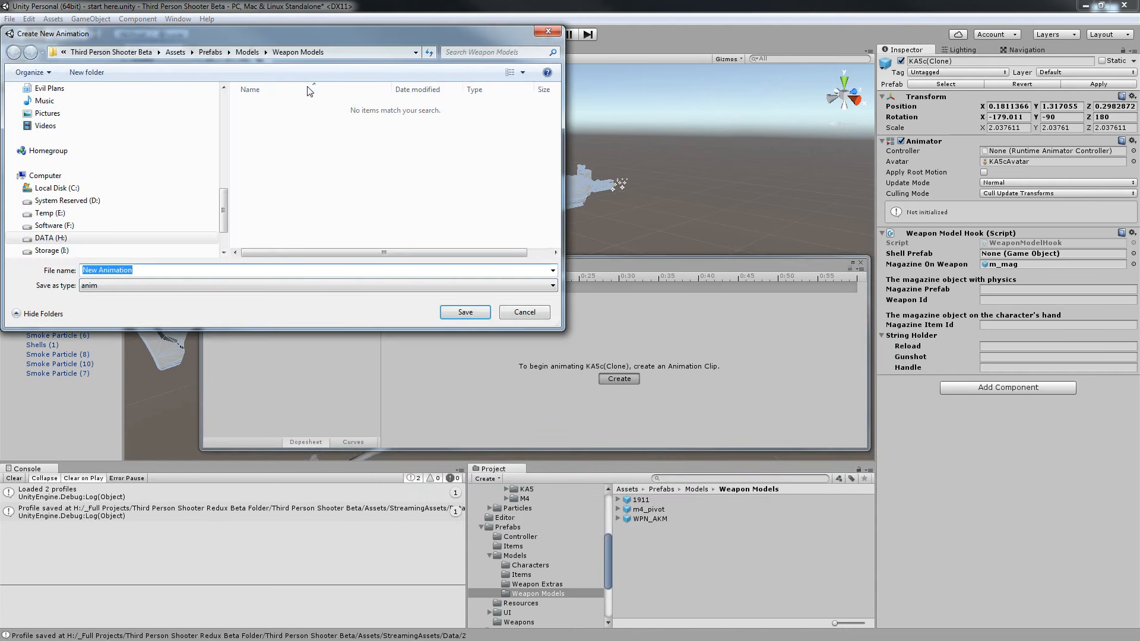
left_click(248, 52)
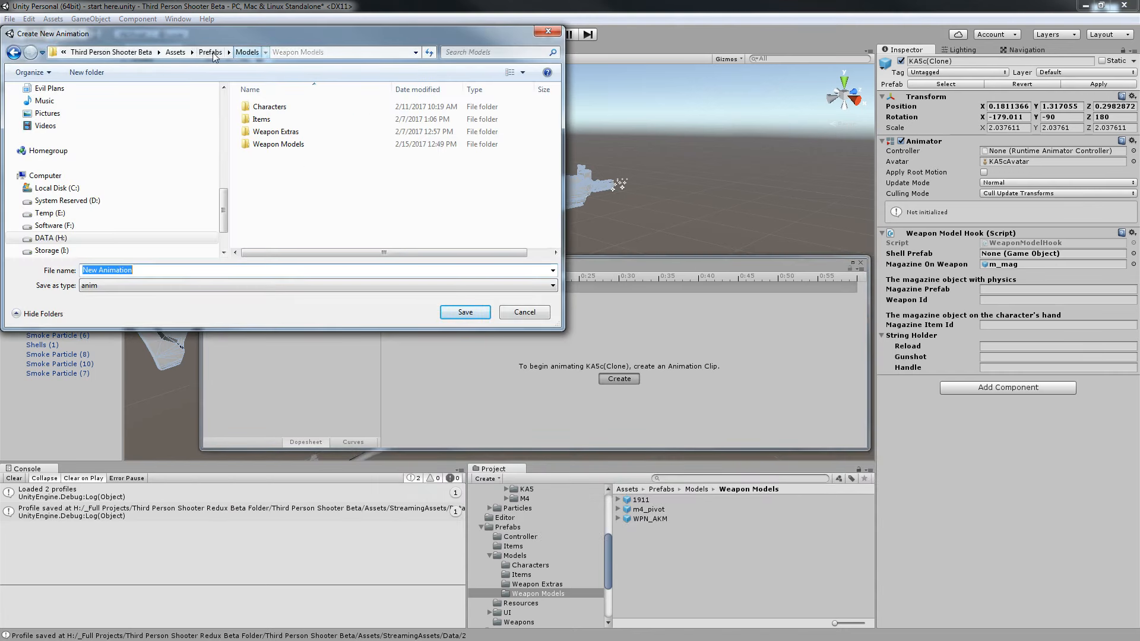
left_click(180, 51)
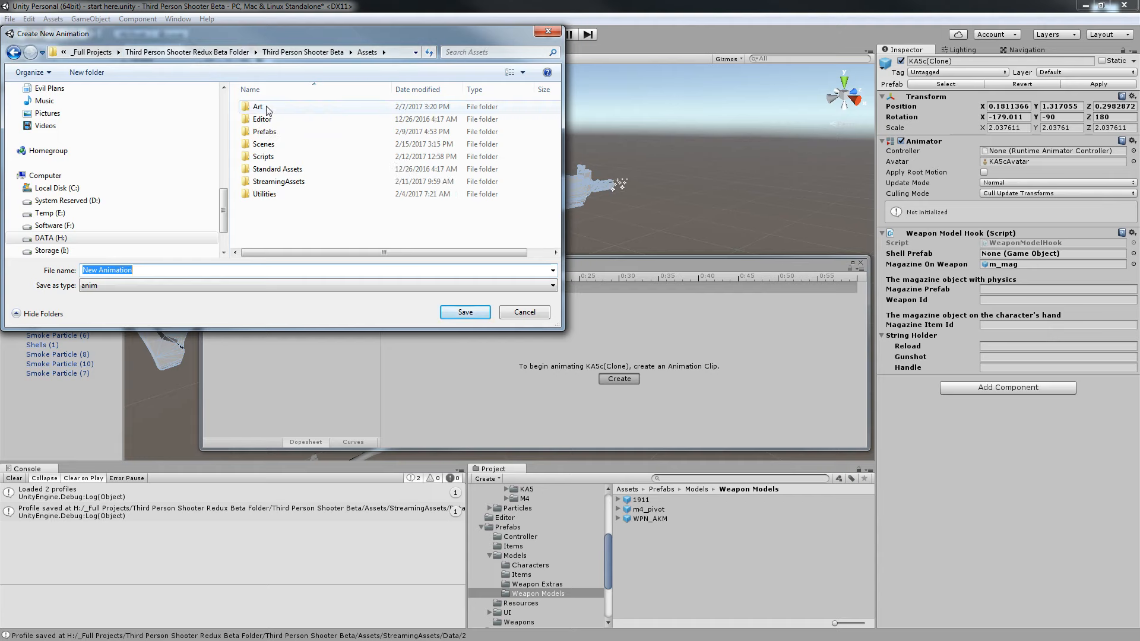
double_click(256, 106)
double_click(268, 107)
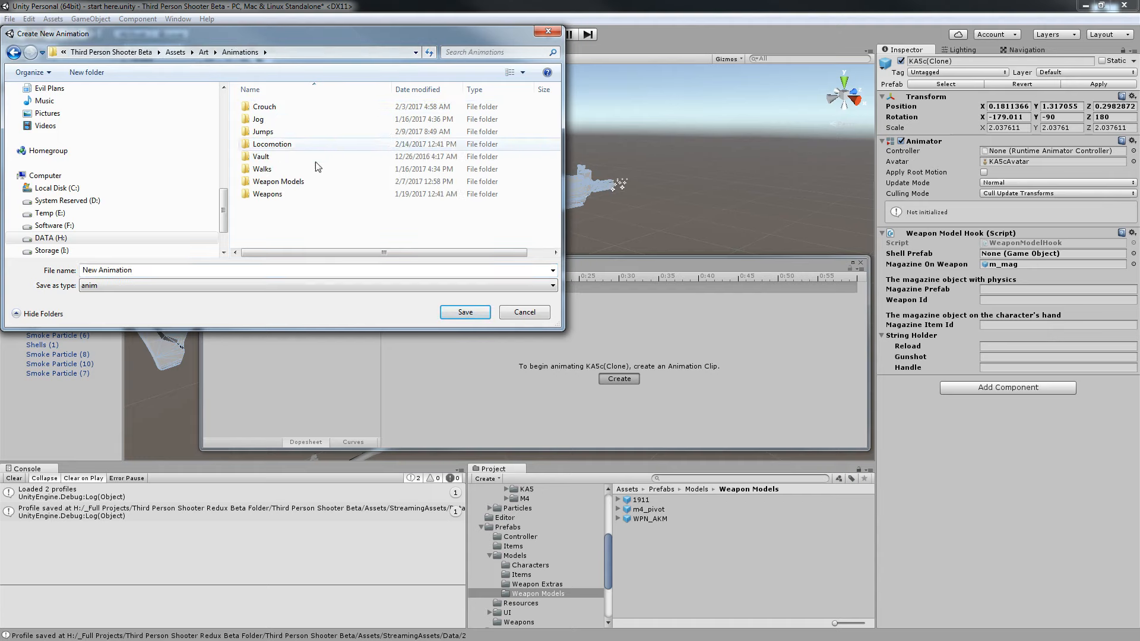
double_click(279, 194)
left_click(13, 52)
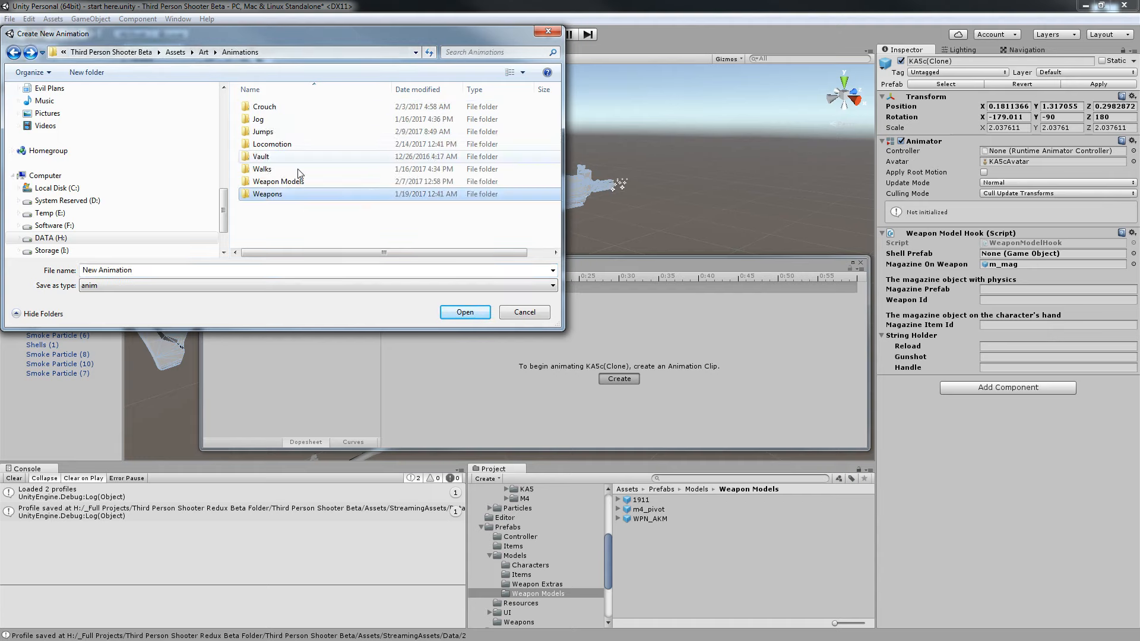
double_click(278, 182)
double_click(261, 106)
left_click(201, 272)
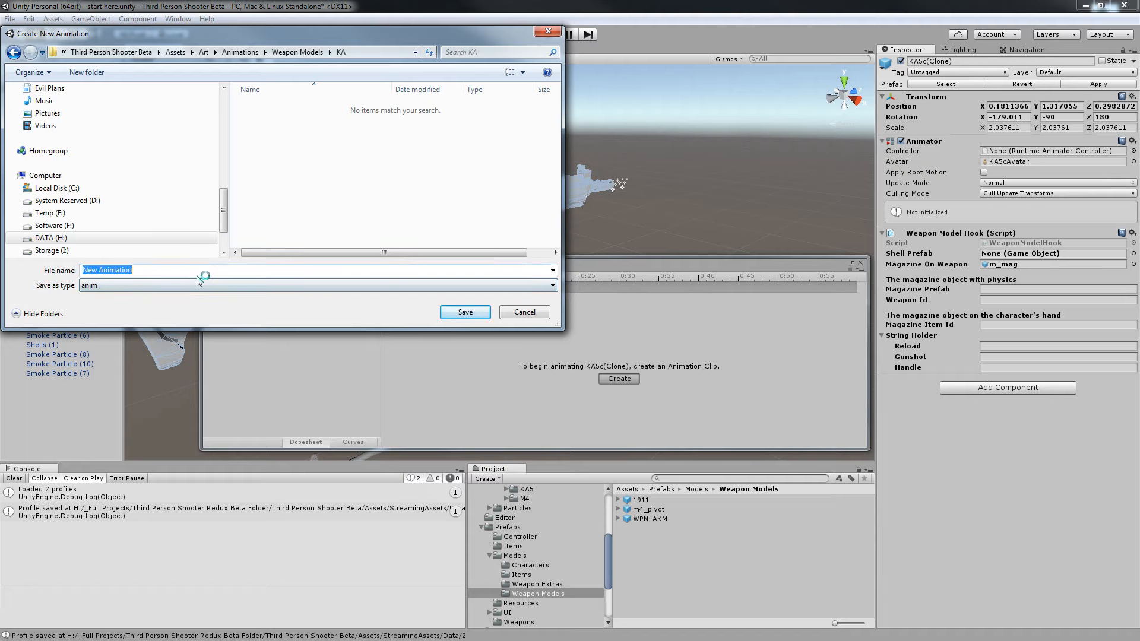
type("idle")
key("Return")
Create a second animation clip named shoot in the same KA folder.
left_click(262, 288)
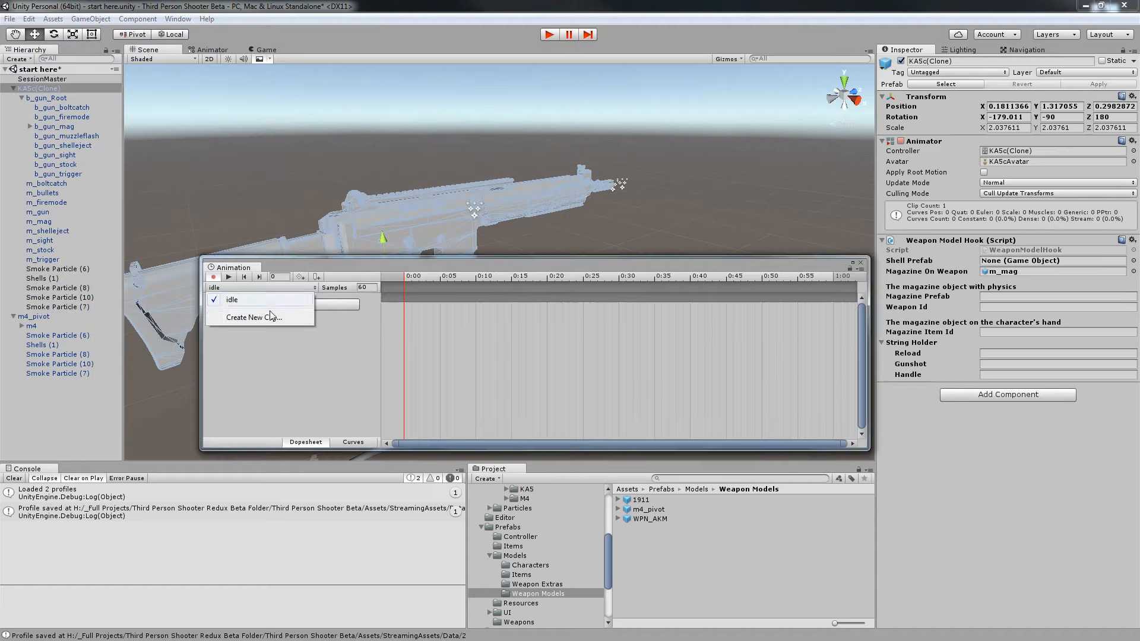
left_click(269, 318)
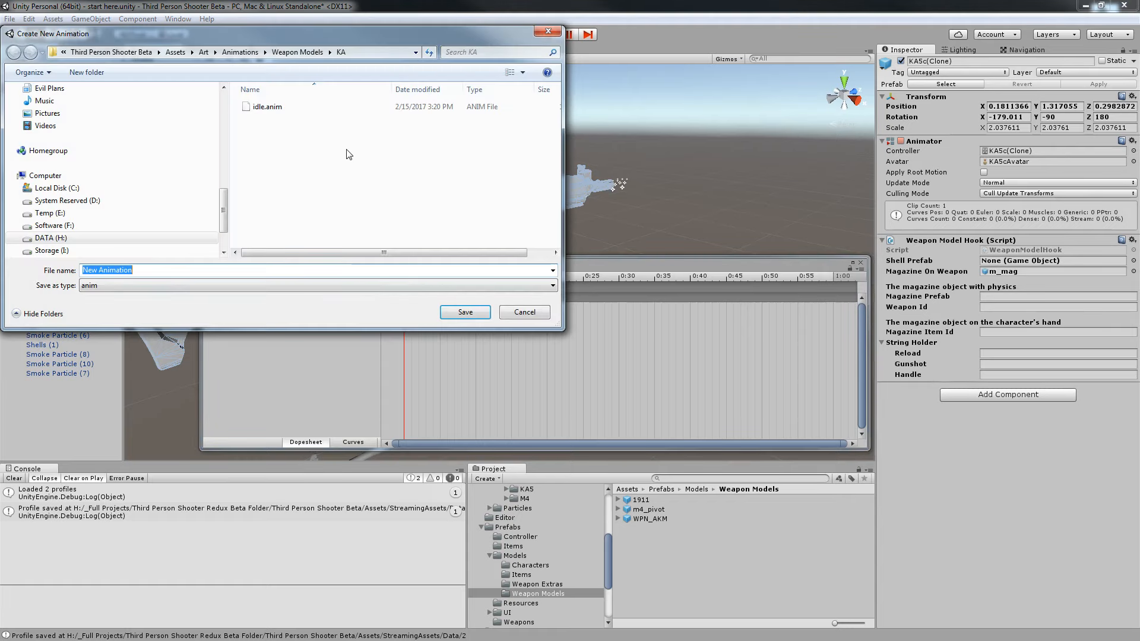
type("shoot")
key("Return")
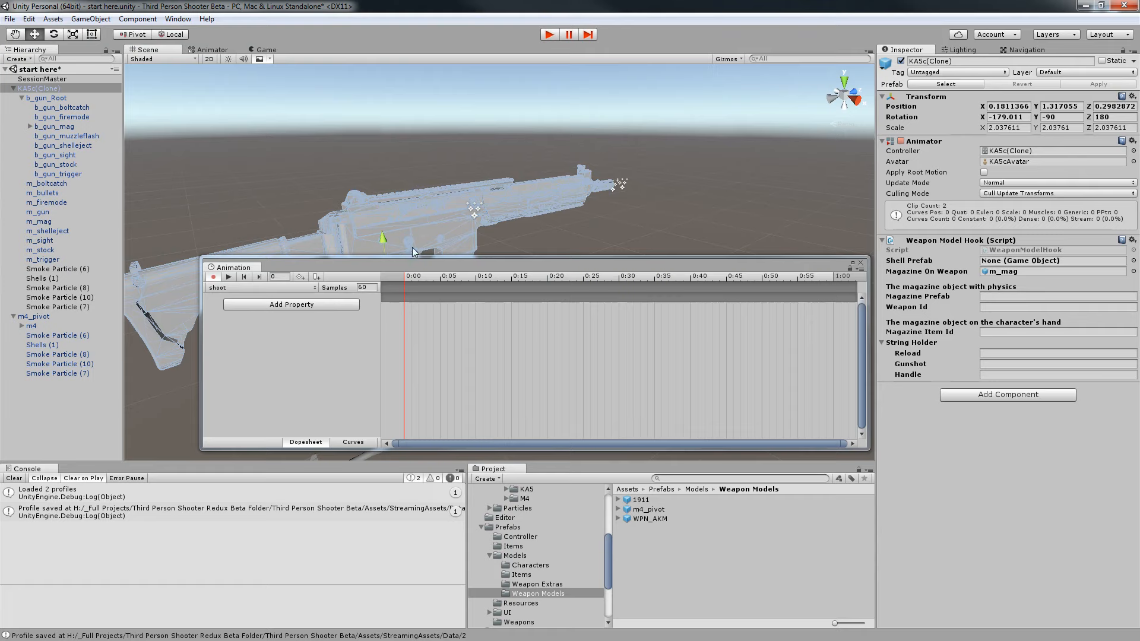
Key the position of b_gun_shelleject at frame 0 of the shoot clip.
middle_click_drag(428, 215, 449, 161)
left_click_drag(427, 265, 395, 273)
left_click(30, 126)
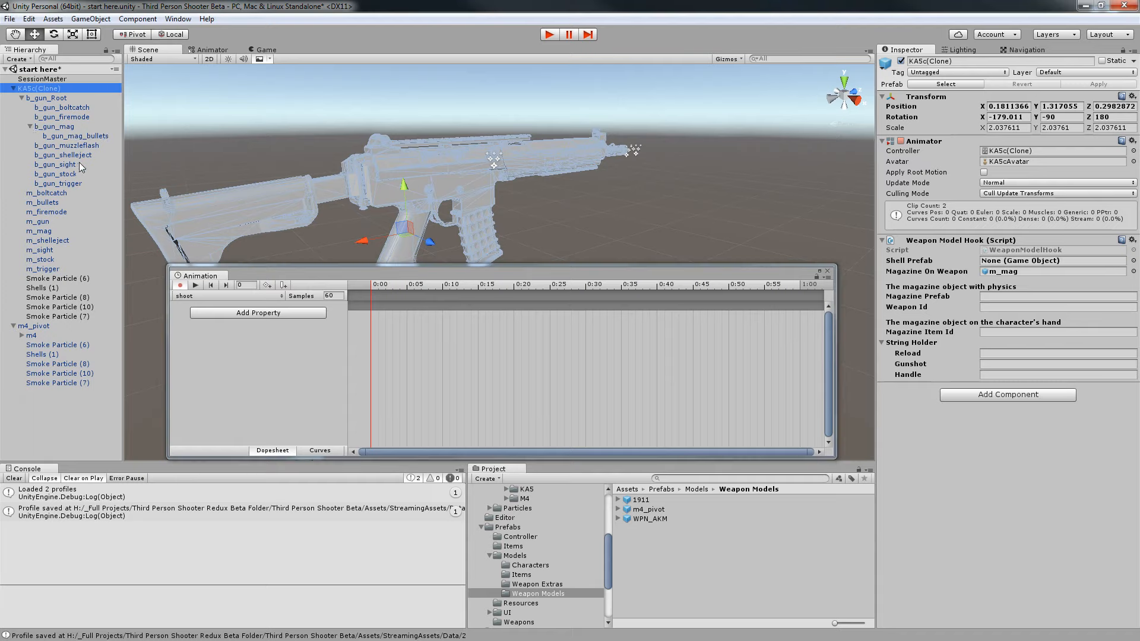
left_click(63, 155)
left_click_drag(509, 154, 352, 228)
left_click_drag(502, 179, 400, 235)
left_click(371, 307)
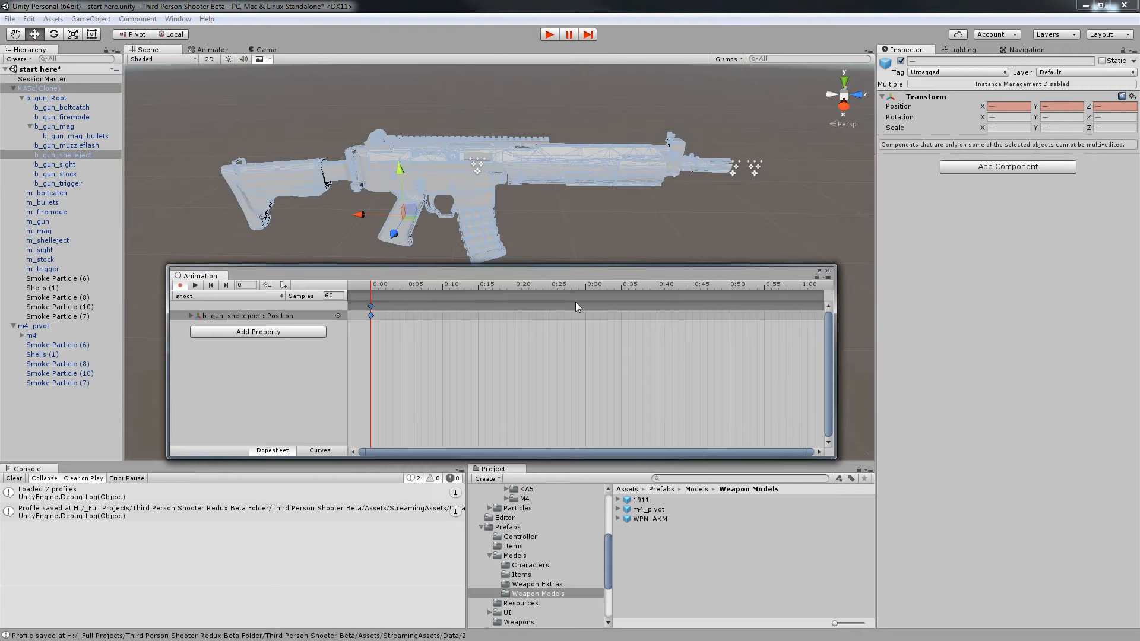
Duplicate the b_gun_shelleject position keyframe and place the copy at frame 60 of the shoot clip.
left_click(662, 288)
key("ctrl+v")
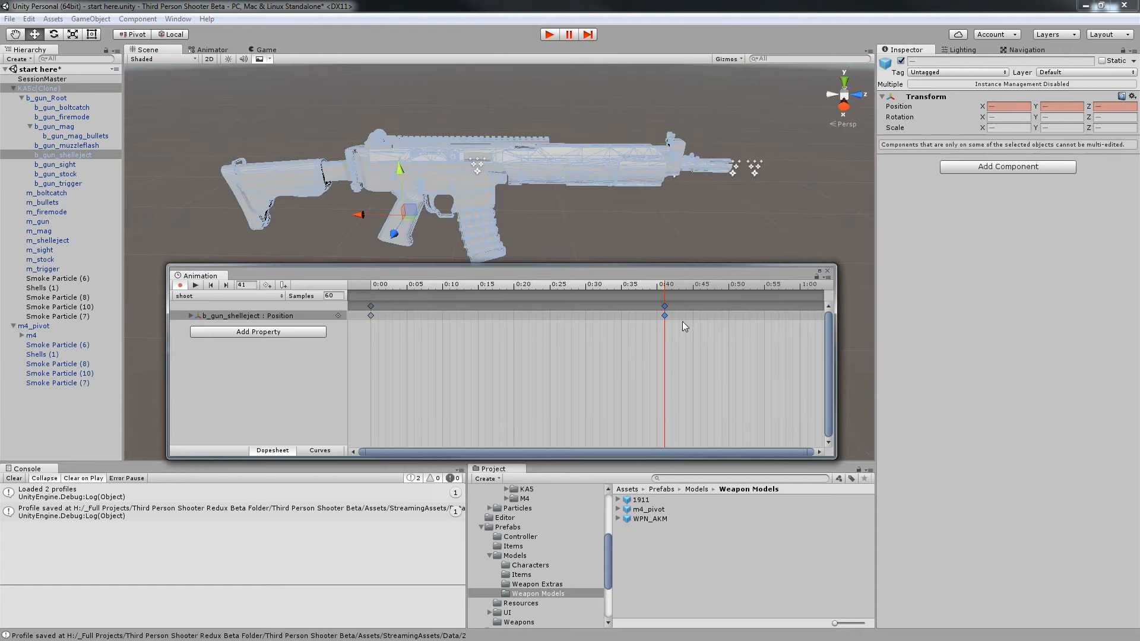
left_click_drag(665, 312, 800, 311)
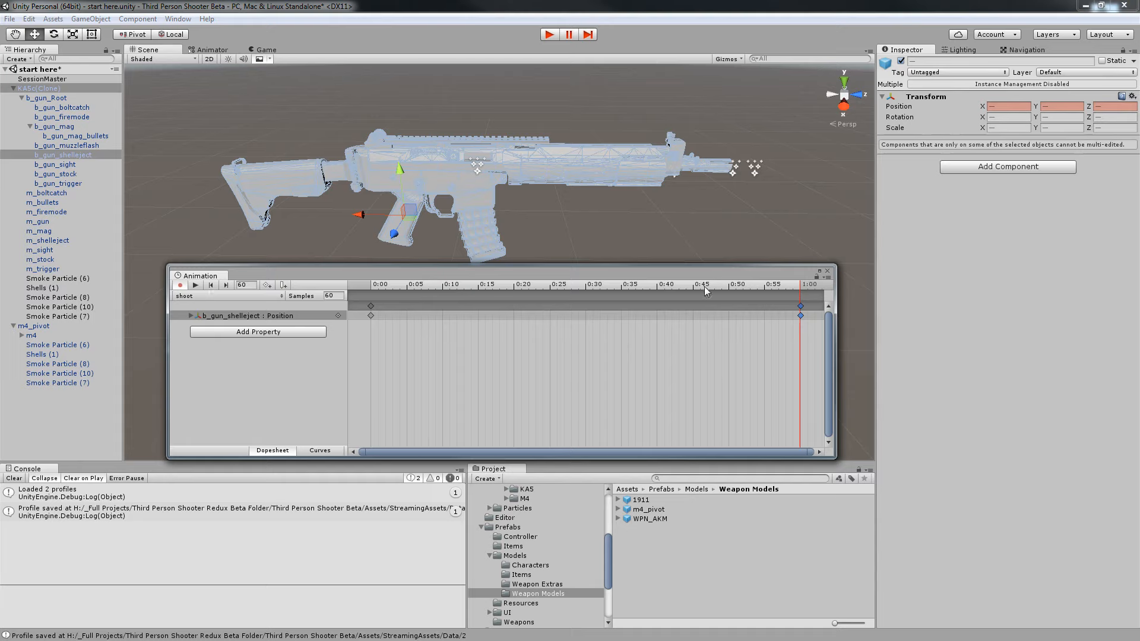
Key the current position of b_gun_shelleject at frame 0 of the idle clip and close the Animation window.
left_click(225, 295)
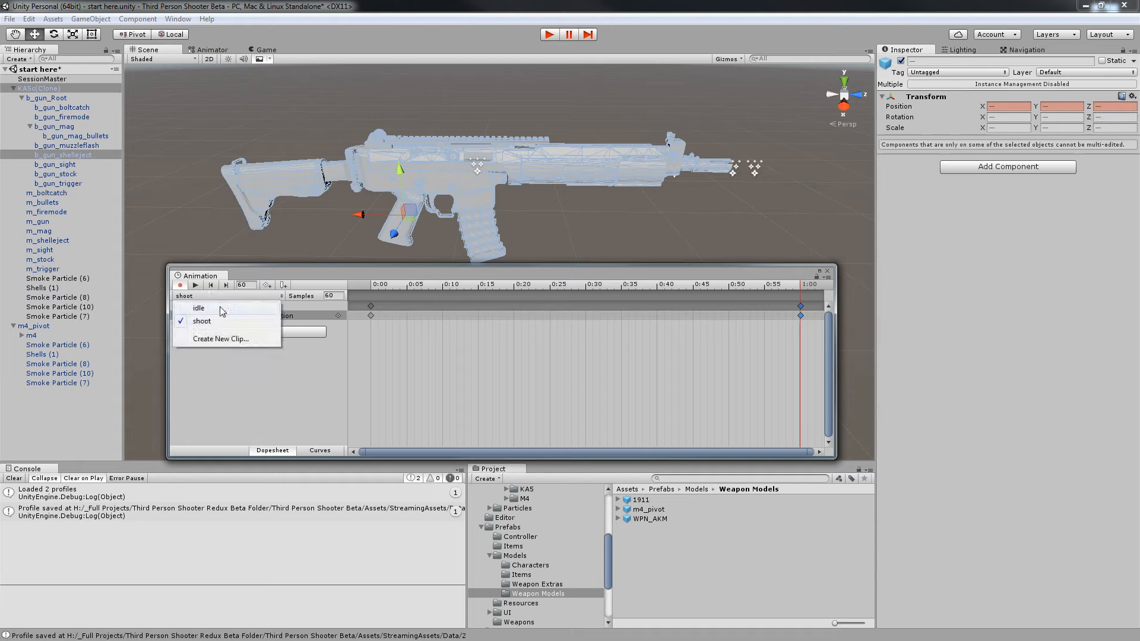
left_click(196, 304)
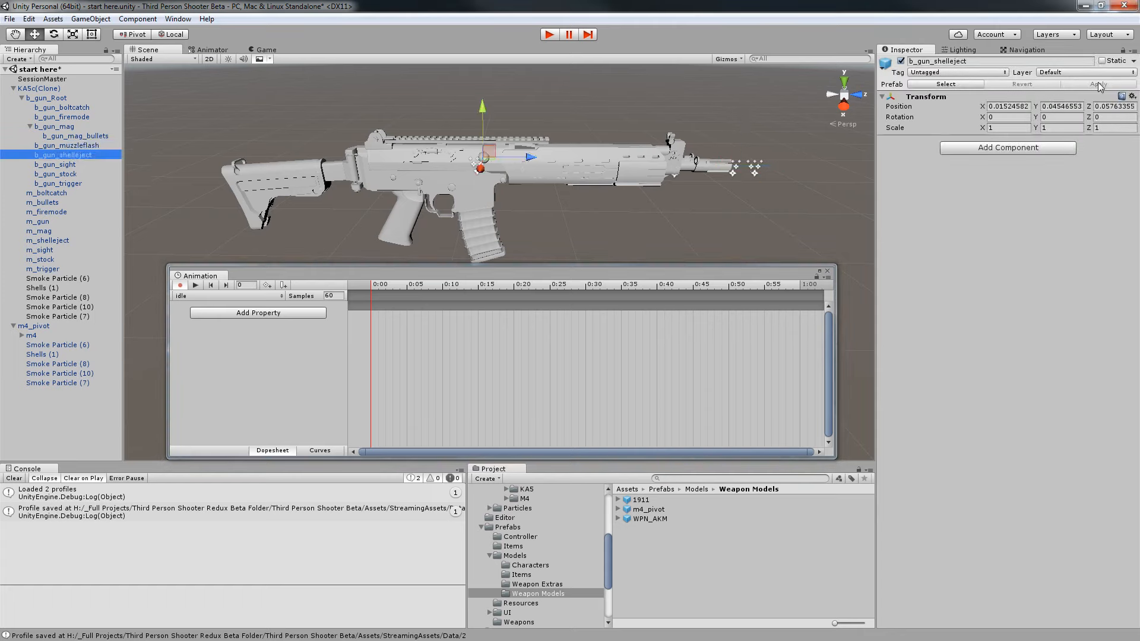
left_click(1132, 96)
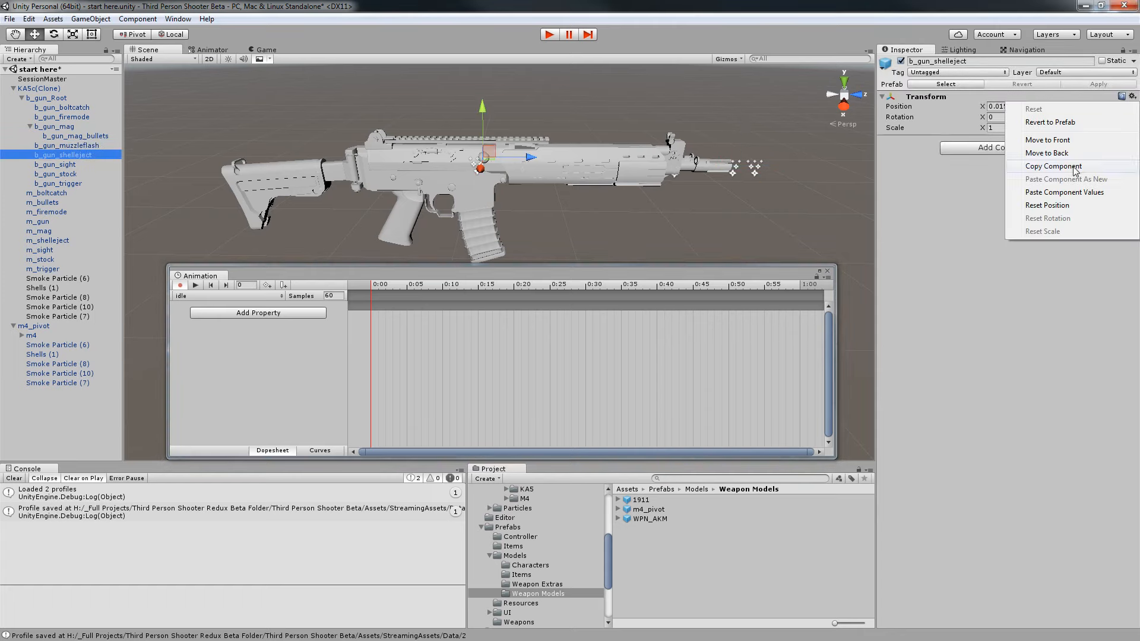
left_click(1078, 168)
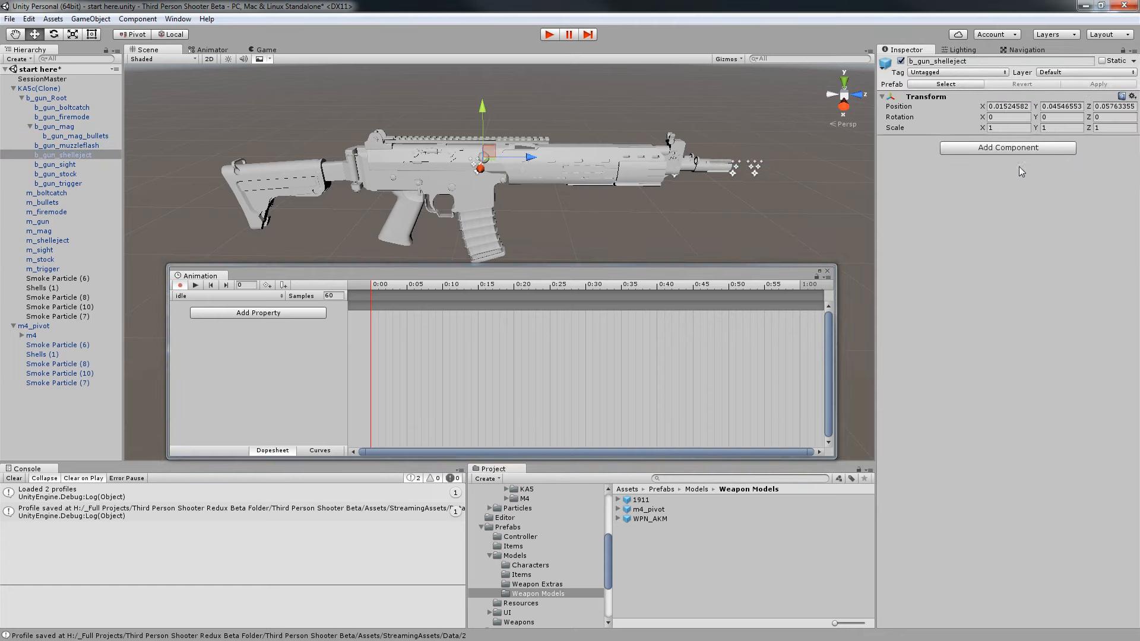
left_click(1133, 96)
left_click(1085, 193)
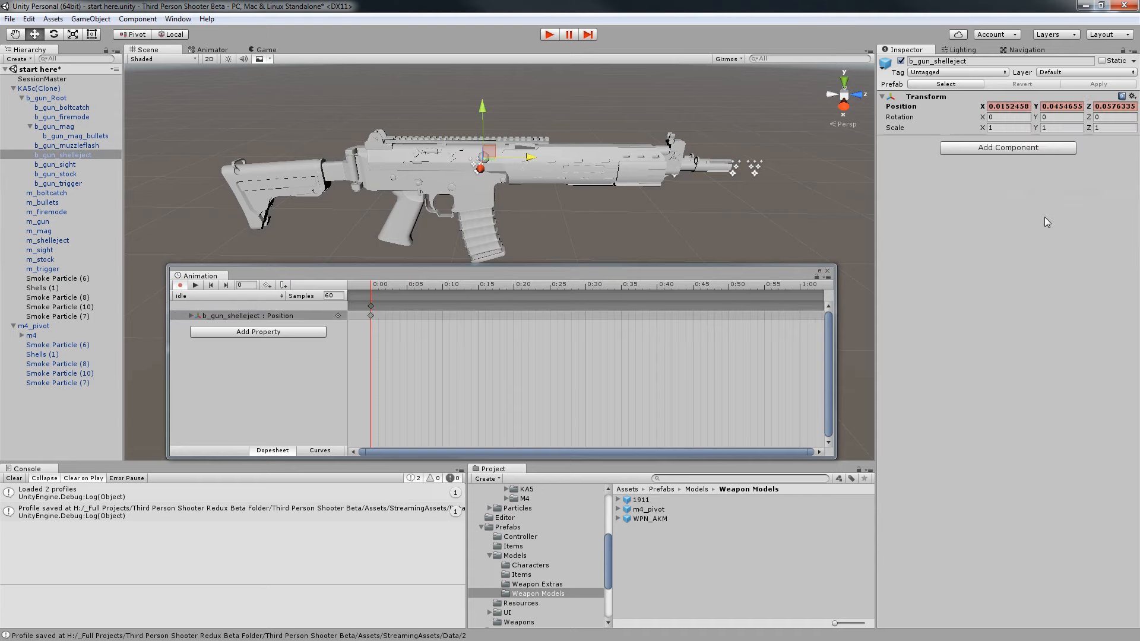
left_click(370, 305)
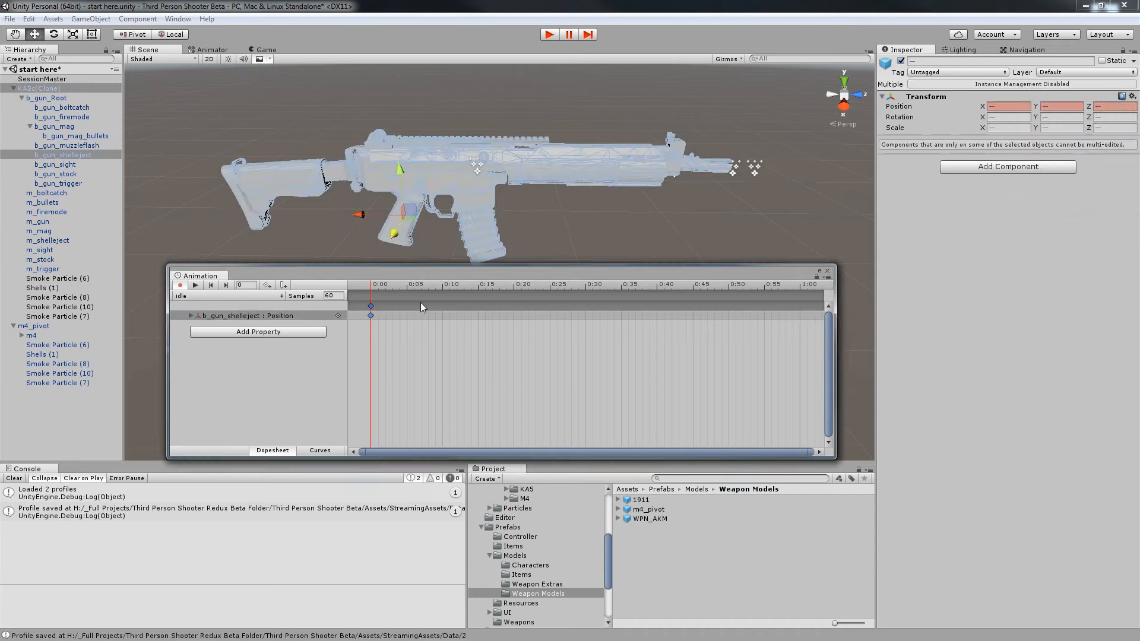
left_click(827, 271)
middle_click_drag(478, 297, 520, 276)
Add a bool parameter named shoot to the KA5c(Clone) animator controller.
left_click(39, 88)
left_click(1023, 152)
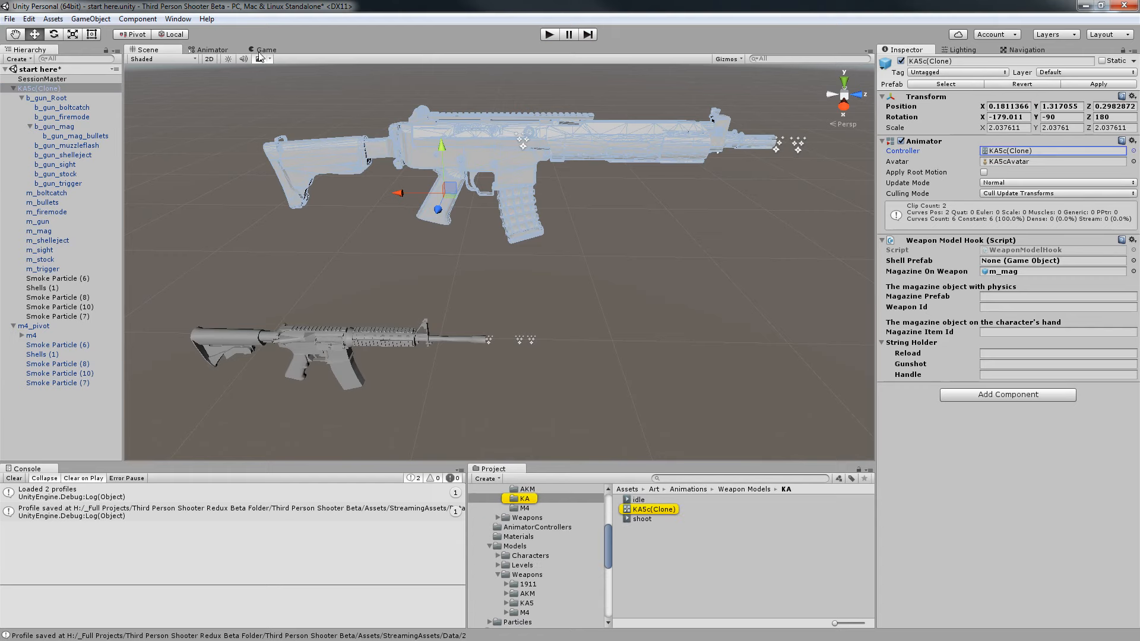
left_click(211, 50)
left_click(605, 173)
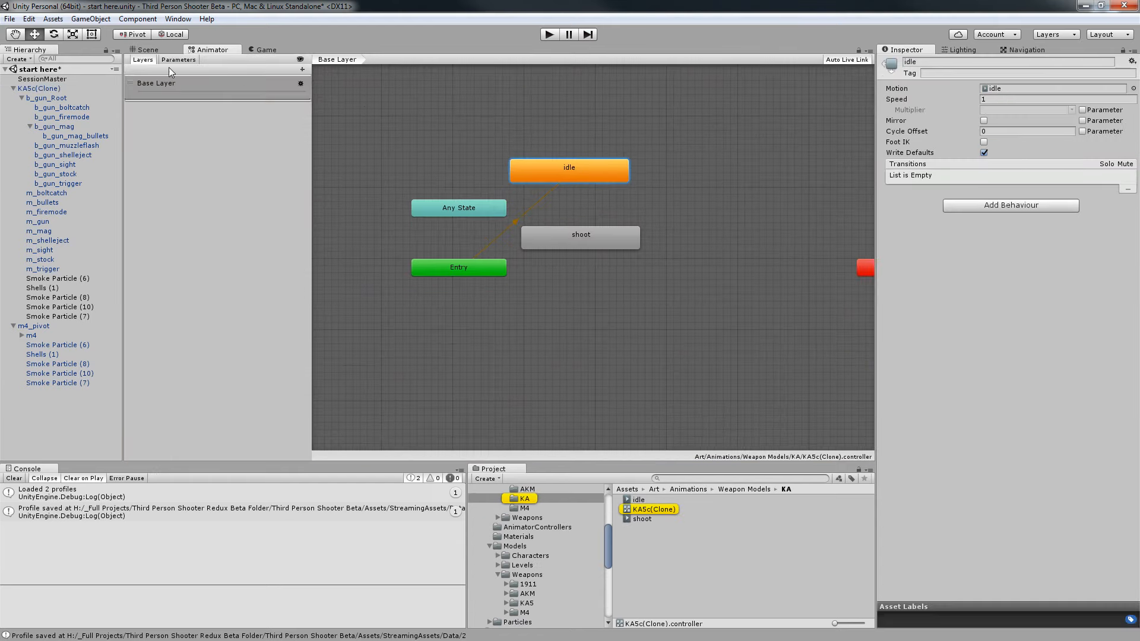
left_click(178, 59)
left_click(303, 70)
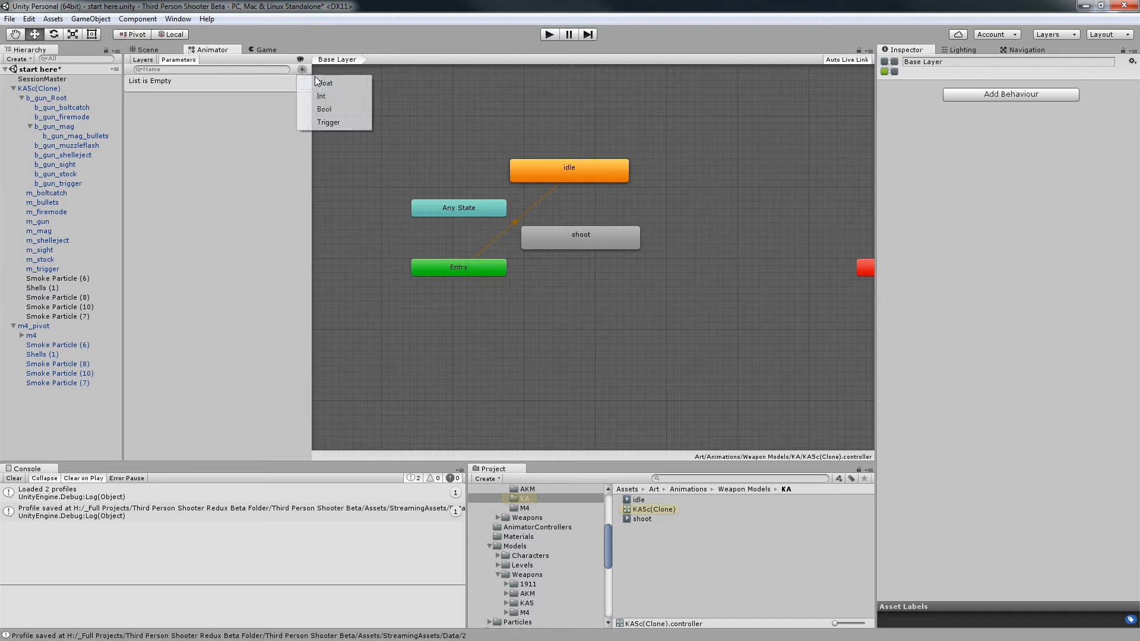
left_click(339, 108)
type("shoot")
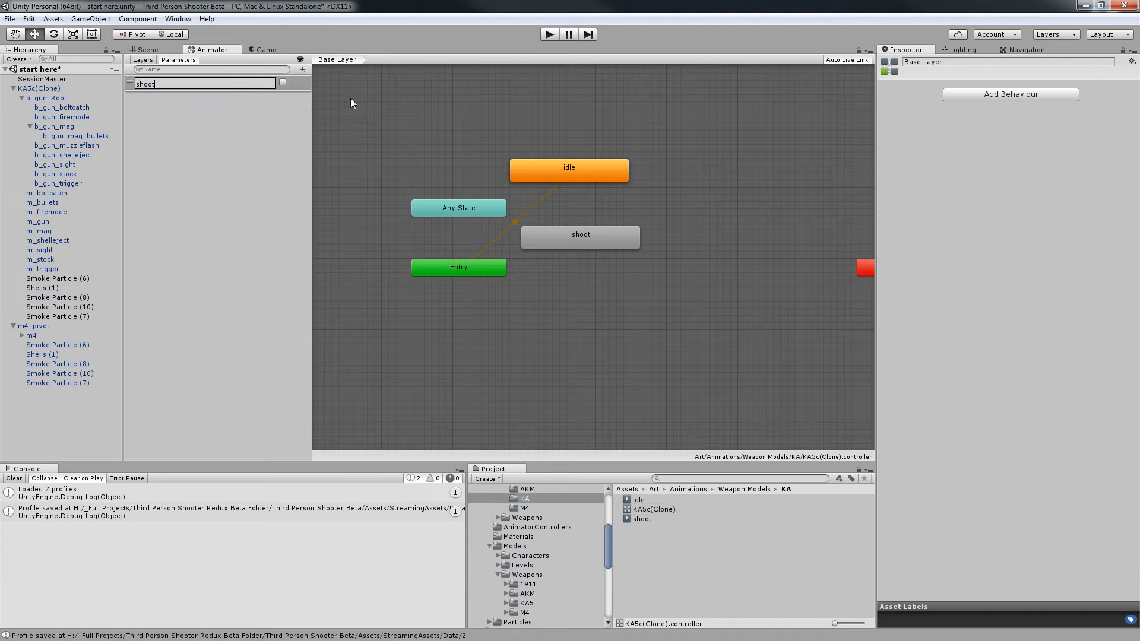
key("Return")
middle_click_drag(657, 255, 686, 228)
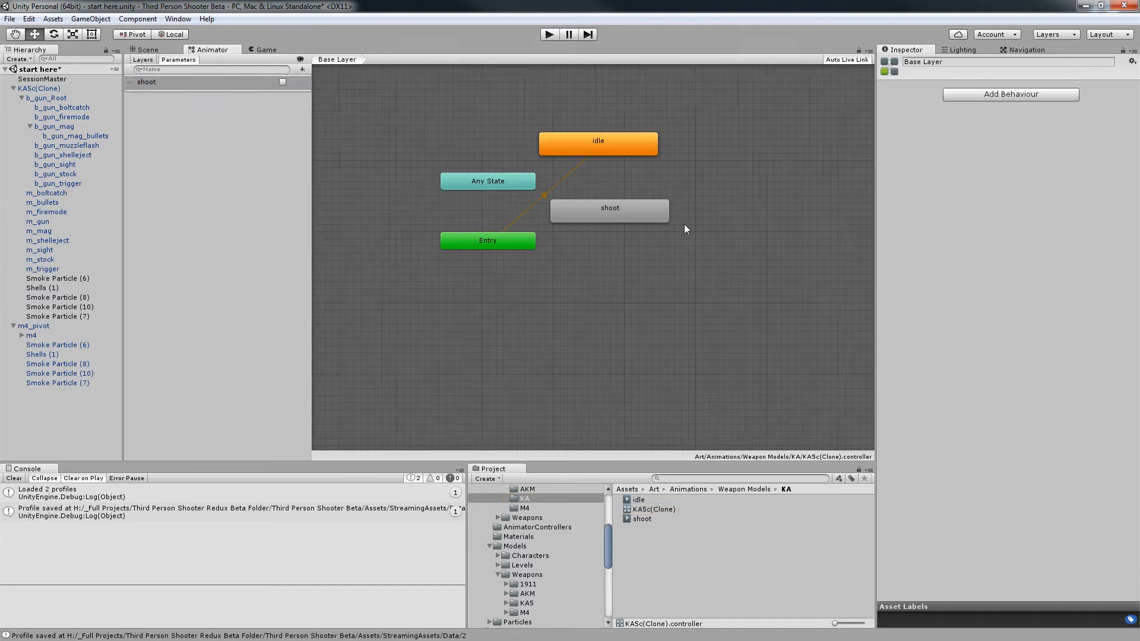
Duplicate the WPN_AKM animator controller and move the copy into the KA animations folder.
left_click(532, 492)
left_click(641, 519)
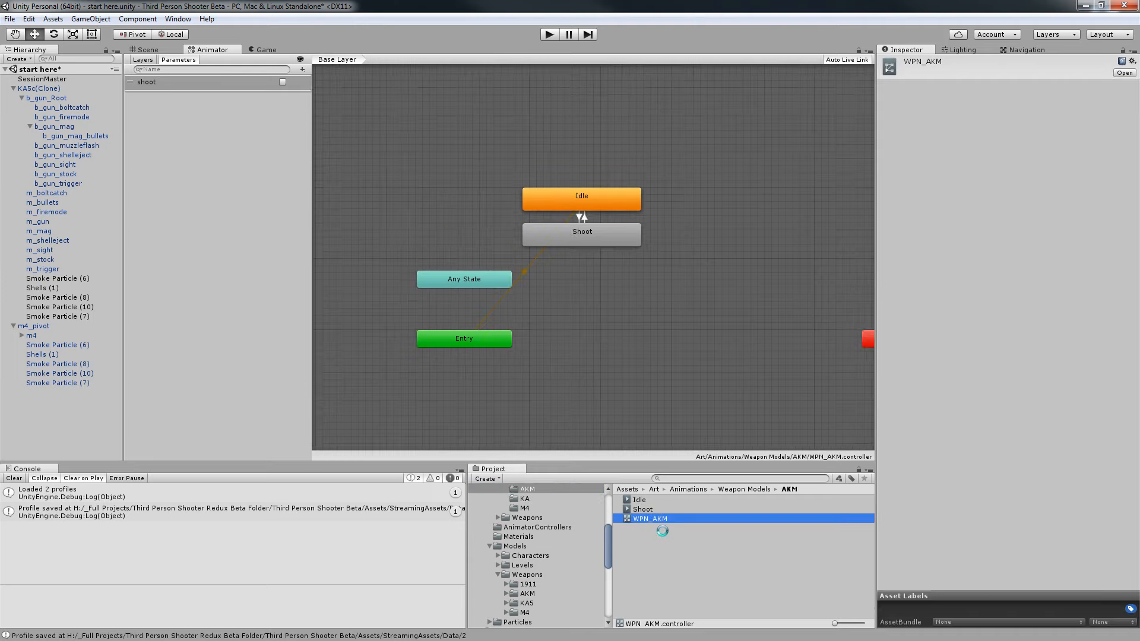
key("ctrl+d")
left_click_drag(655, 531, 528, 499)
left_click(526, 499)
Delete the KA5c(Clone) controller from the KA folder and rename the copied WPN_AKM controller as KA.
left_click(663, 511)
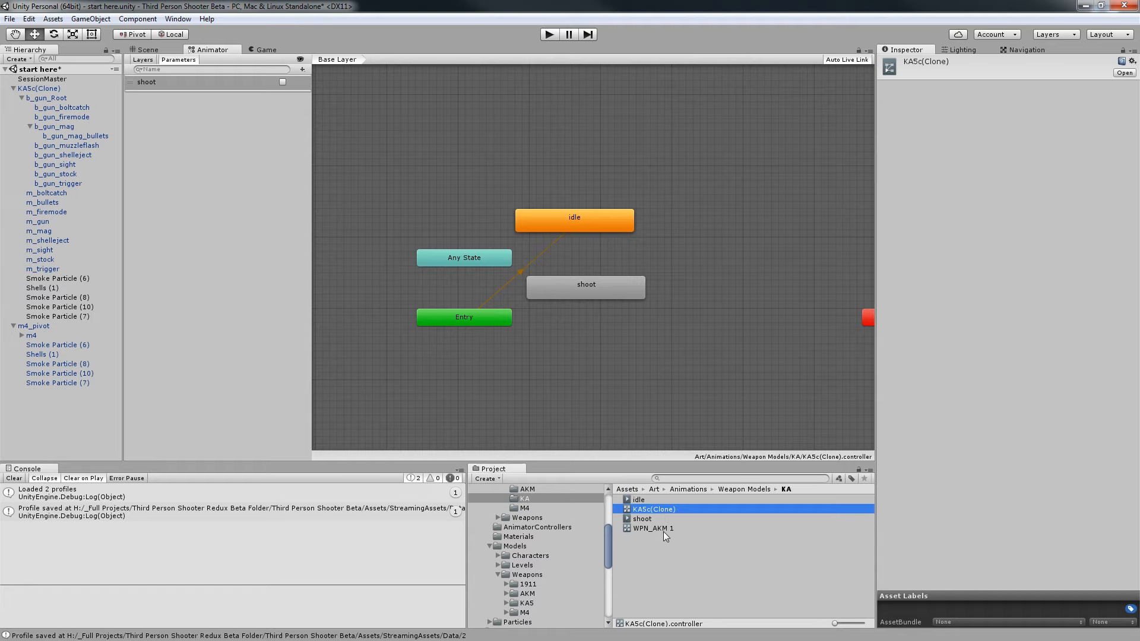
key("Delete")
key("Return")
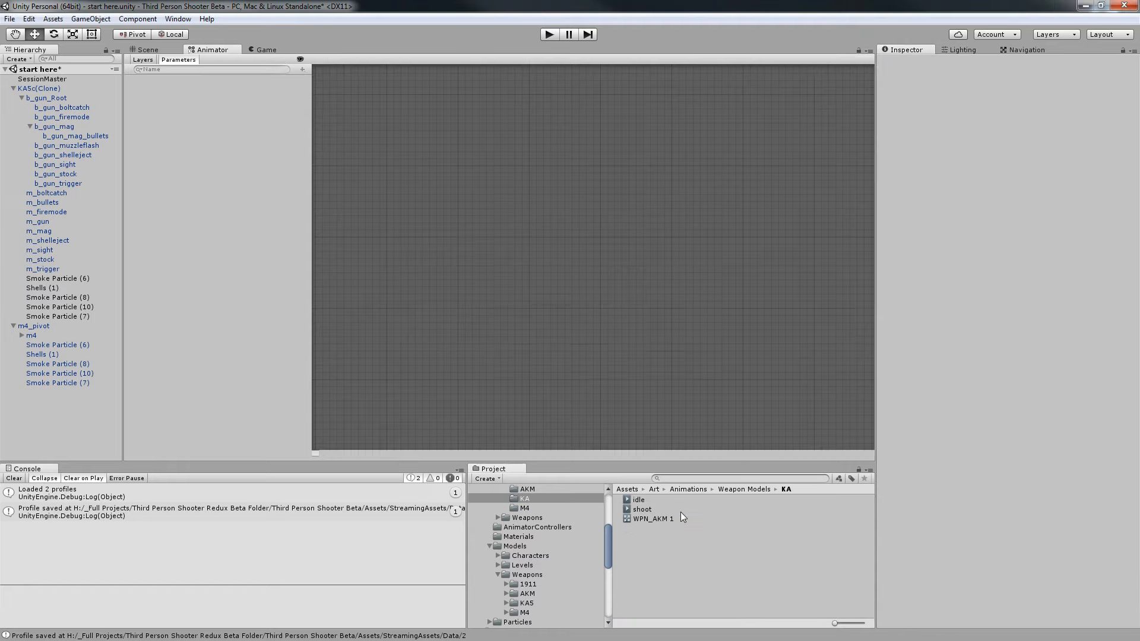
left_click(692, 518)
left_click(693, 518)
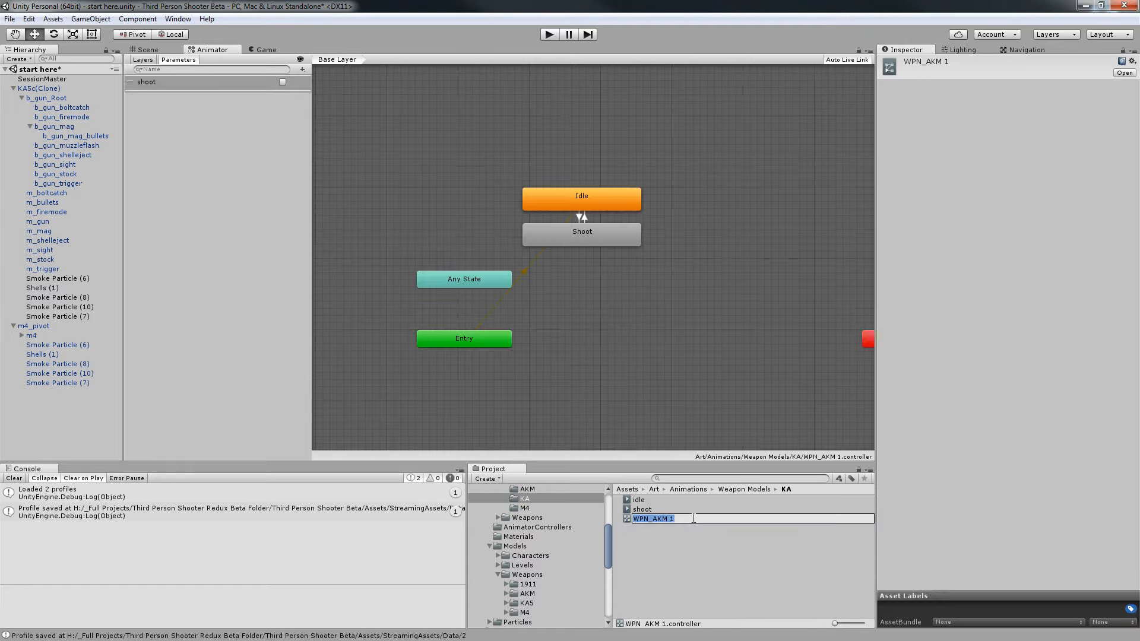
type("LA")
key("Return")
Set the KA controller's Idle state motion to the idle clip and its Shoot state motion to the shoot clip.
left_click(582, 218)
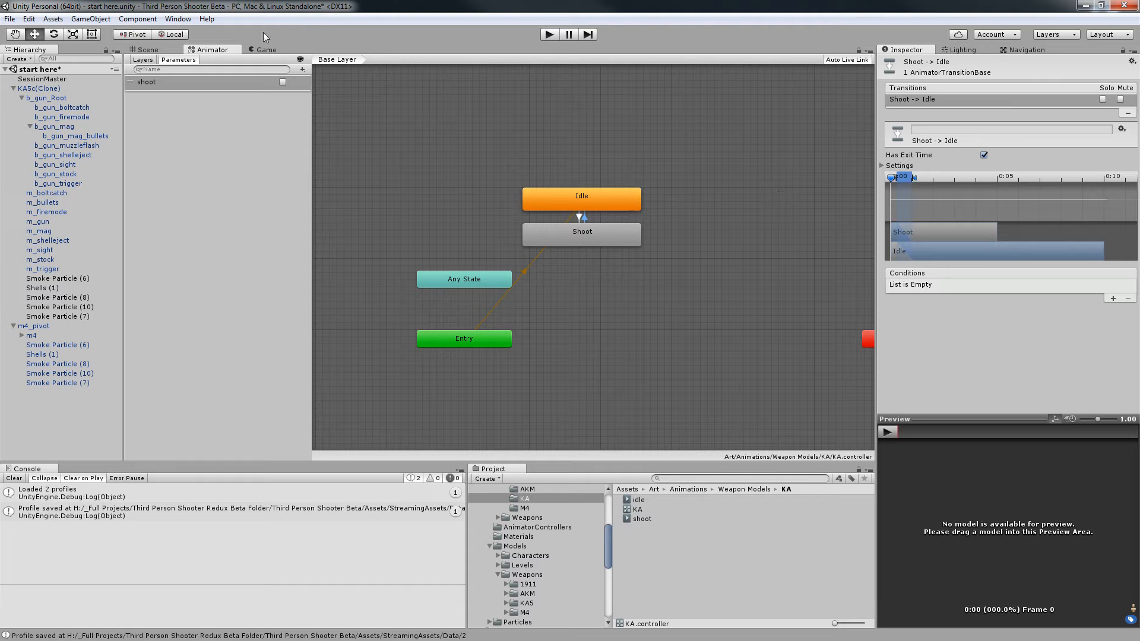
left_click(587, 195)
left_click_drag(639, 500, 1022, 88)
left_click(608, 236)
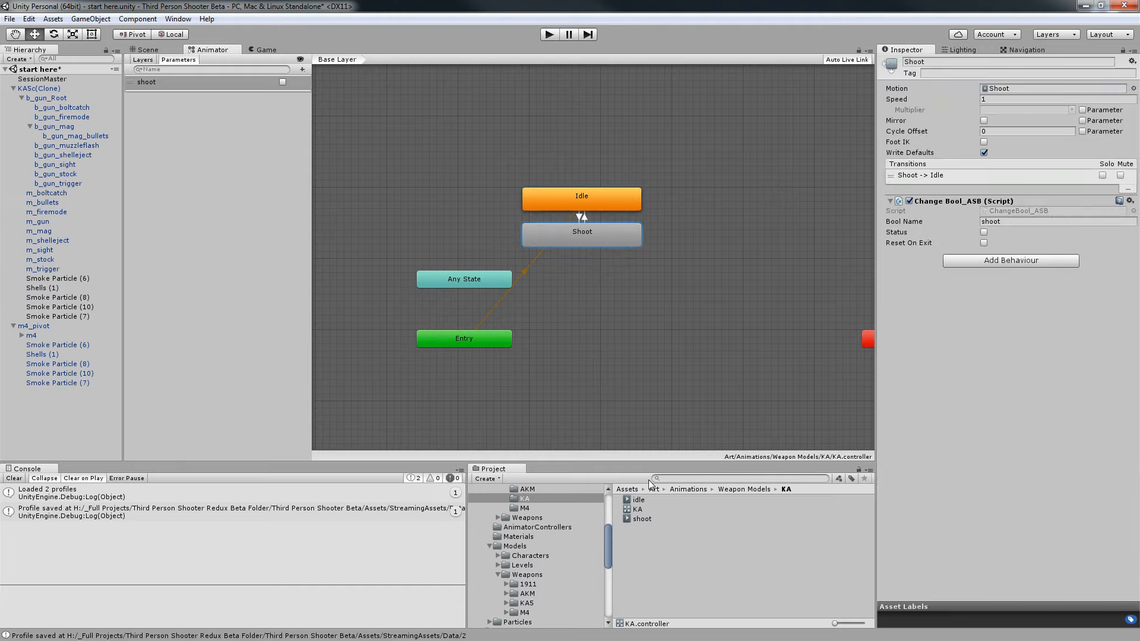
left_click_drag(642, 519, 1017, 90)
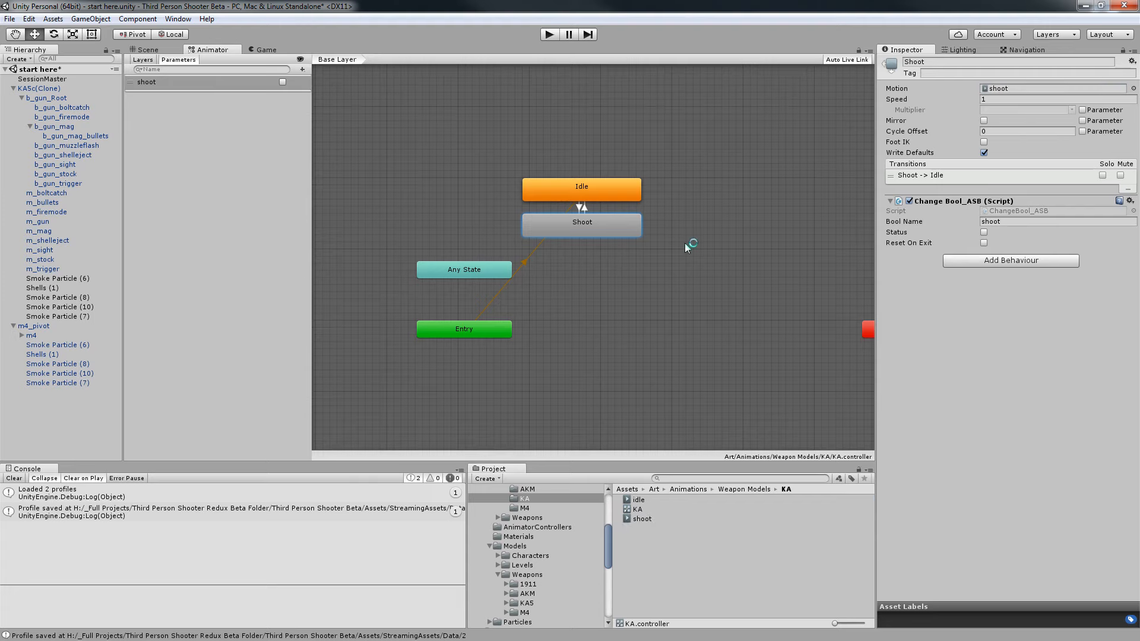
Assign the KA controller to the Animator of KA5c(Clone) in the scene.
left_click(149, 51)
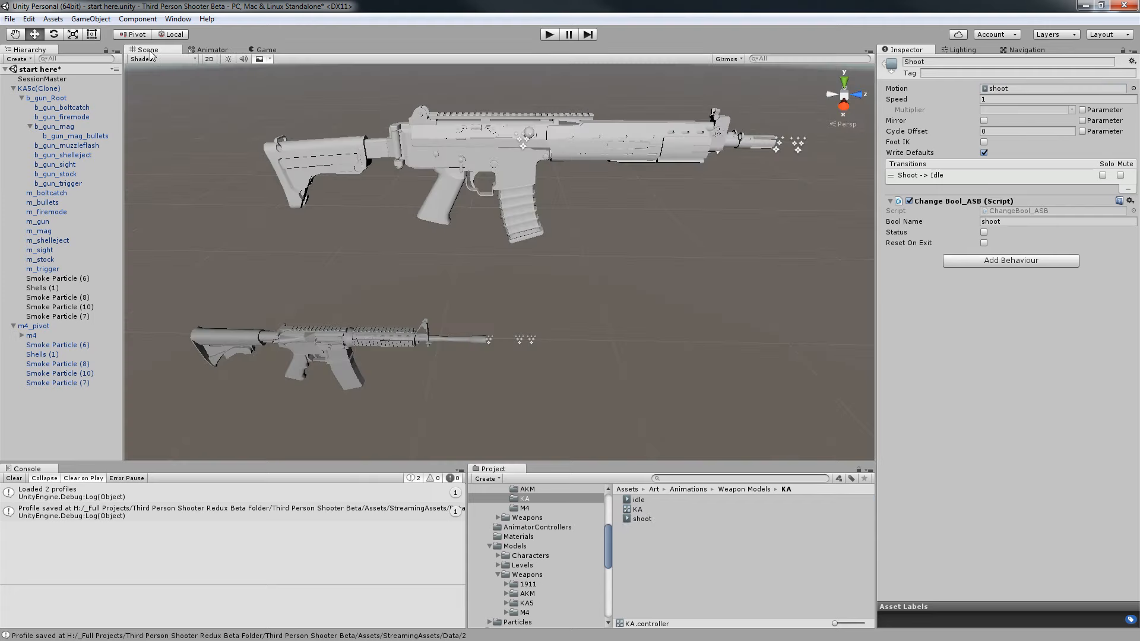
left_click(64, 89)
key("f")
scroll(501, 202, "up", 5)
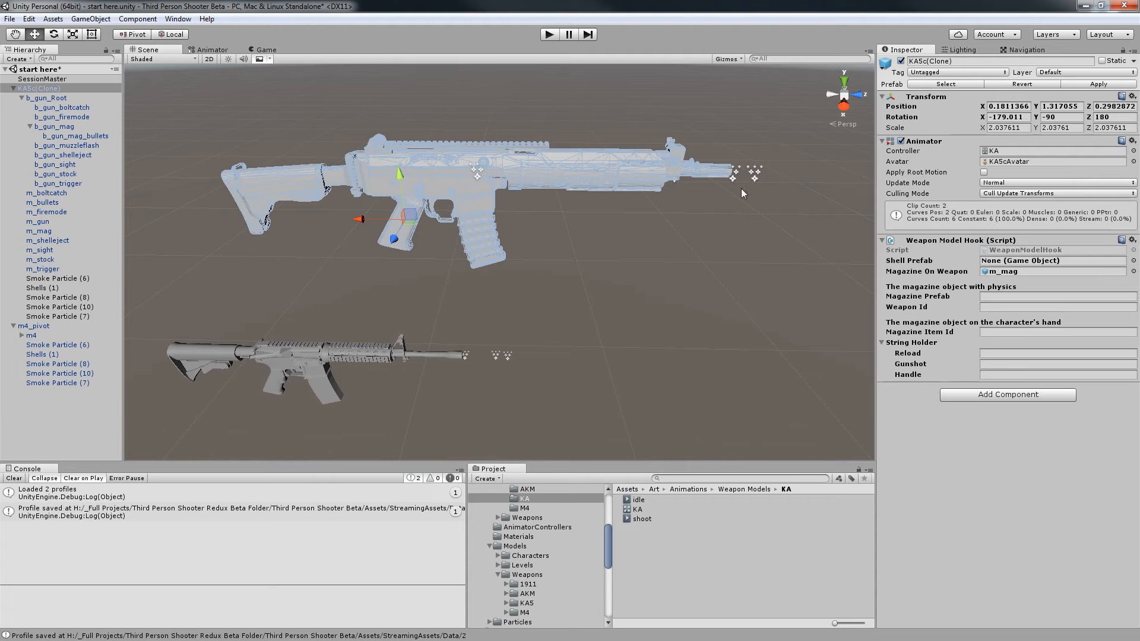
Delete m4_pivot from the scene and apply the changes on KA5c(Clone) to its prefab.
left_click(35, 326)
key("Delete")
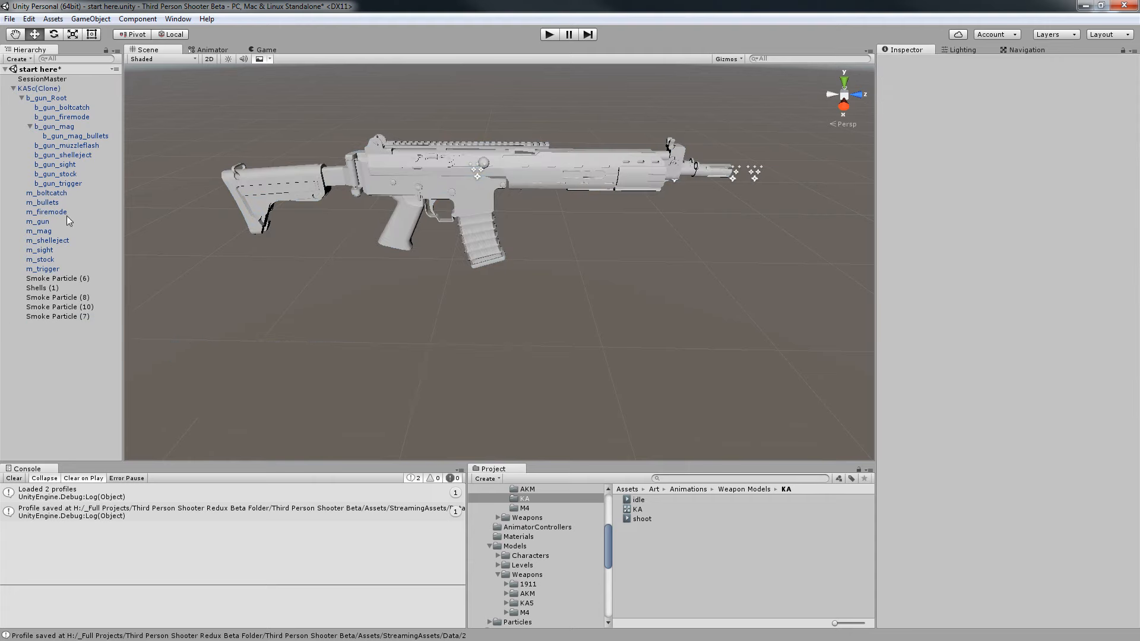
left_click(50, 89)
left_click(1097, 86)
Delete KA5c(Clone) from the scene and save the start here scene.
left_click(50, 89)
key("Delete")
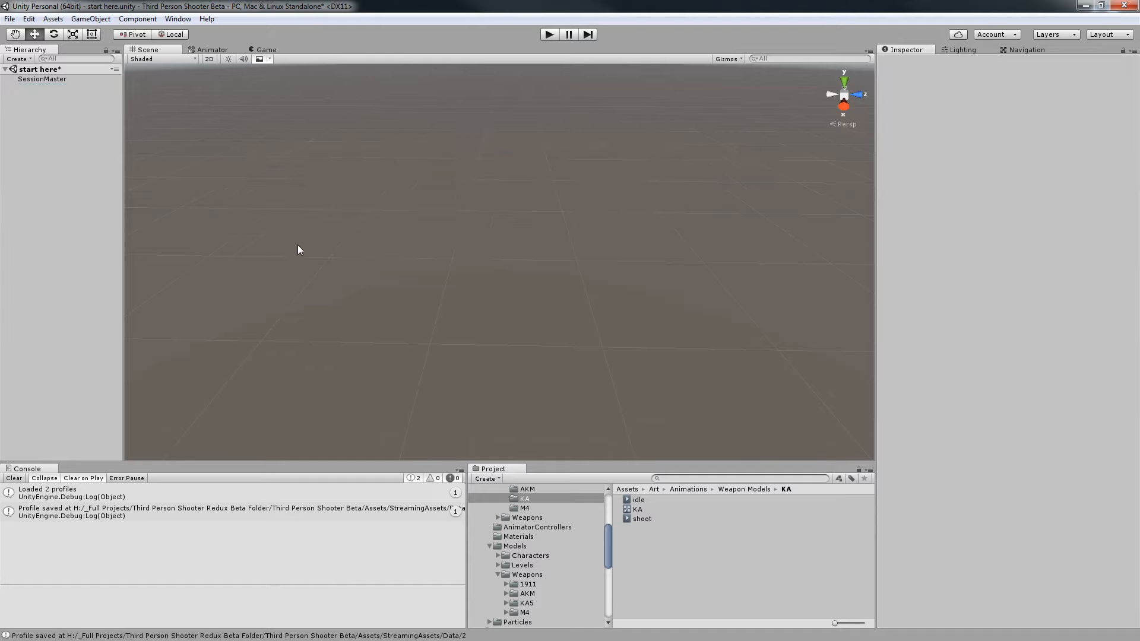
key("ctrl+s")
Run the game and start a new campaign game.
left_click(557, 35)
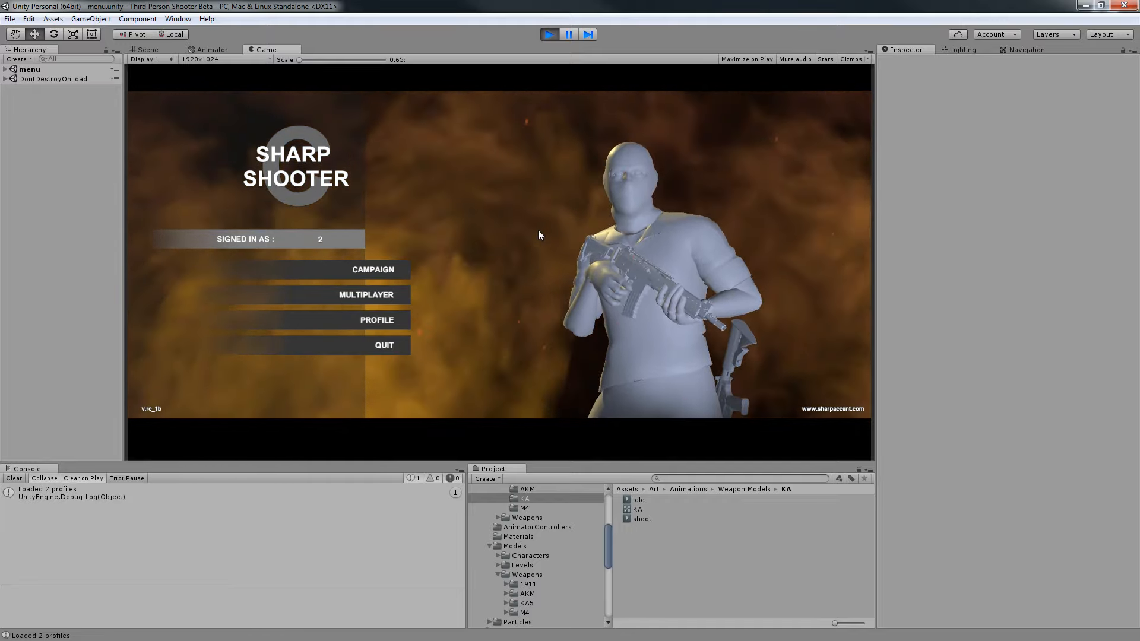
left_click(374, 268)
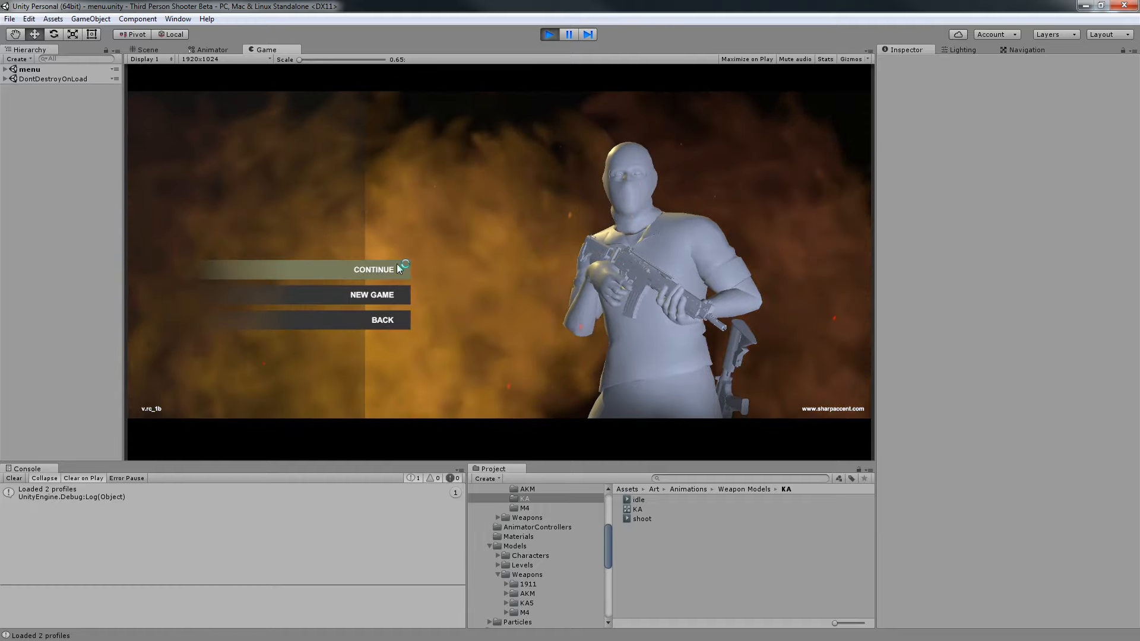
left_click(390, 292)
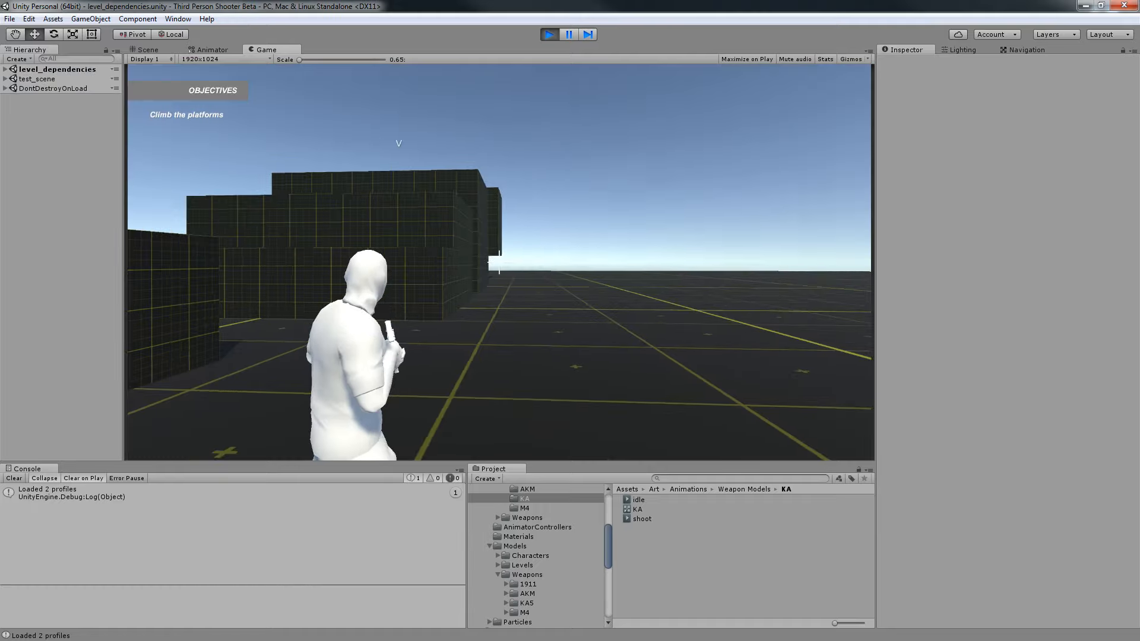
Test aiming, firing and reloading the rifle in the level, and stop the game.
right_click(499, 262)
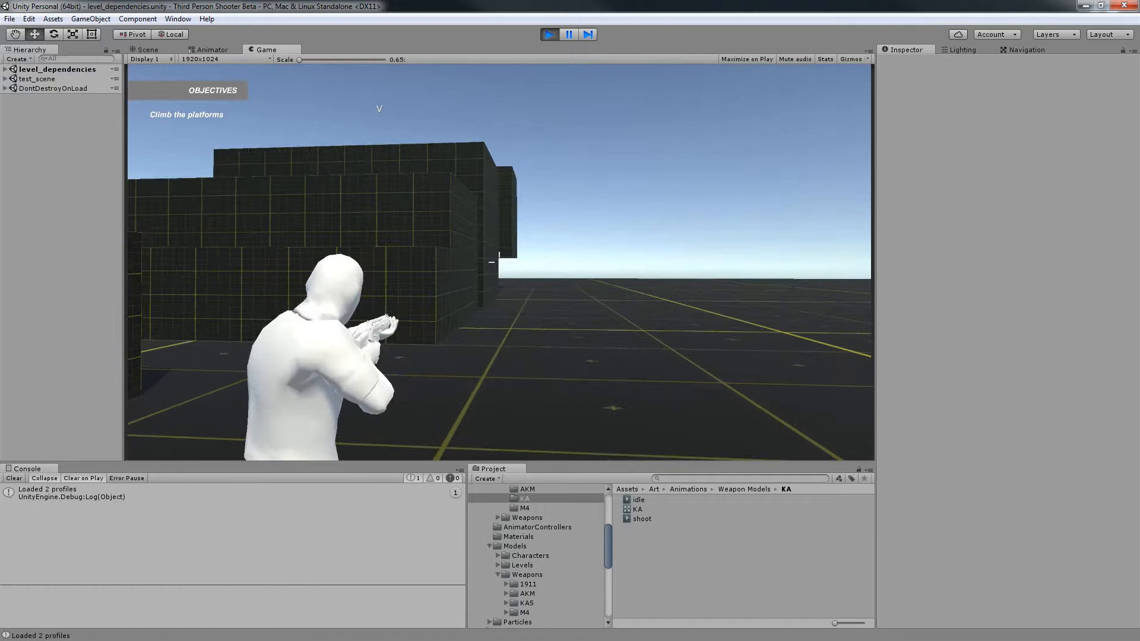
left_click(499, 262)
left_click(499, 262)
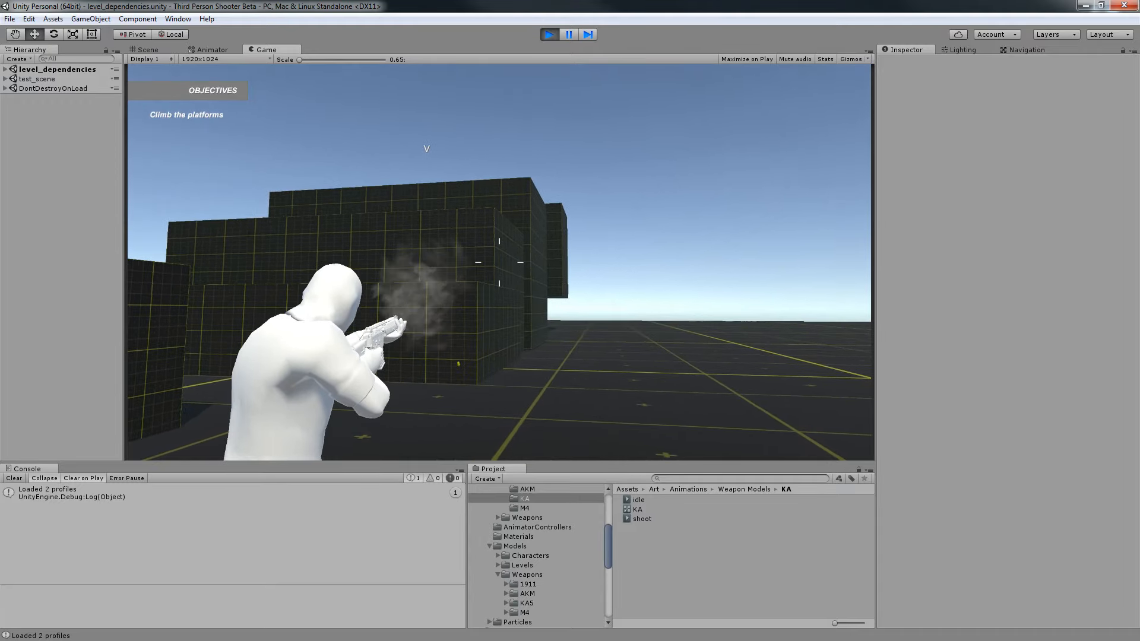
left_click(498, 262)
left_click(499, 261)
left_click(499, 262)
left_click(499, 262)
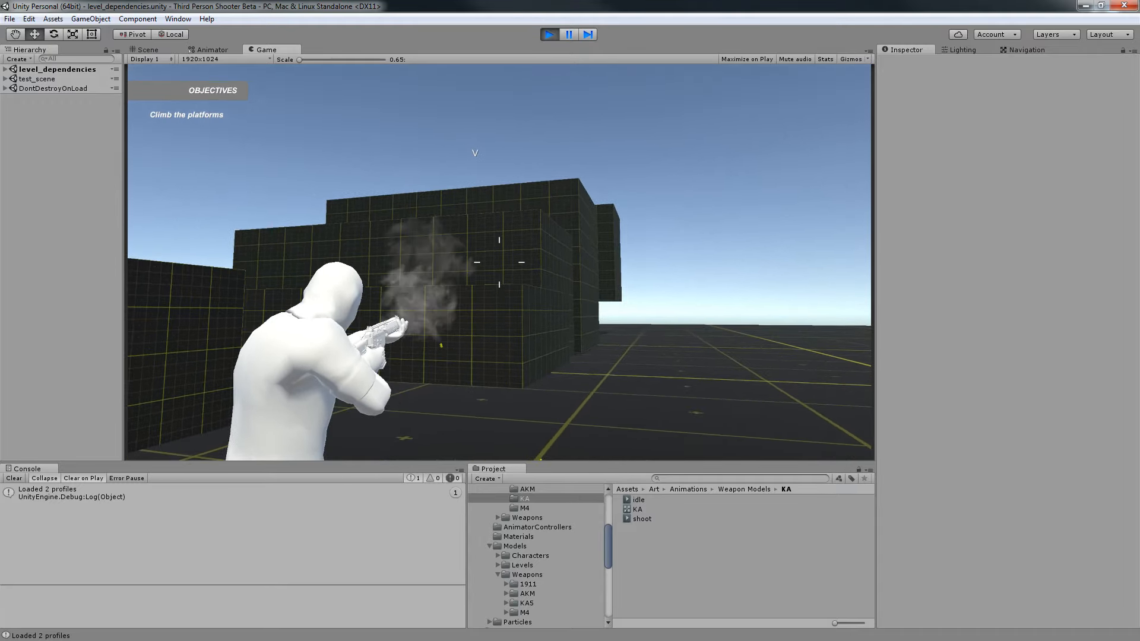
key("r")
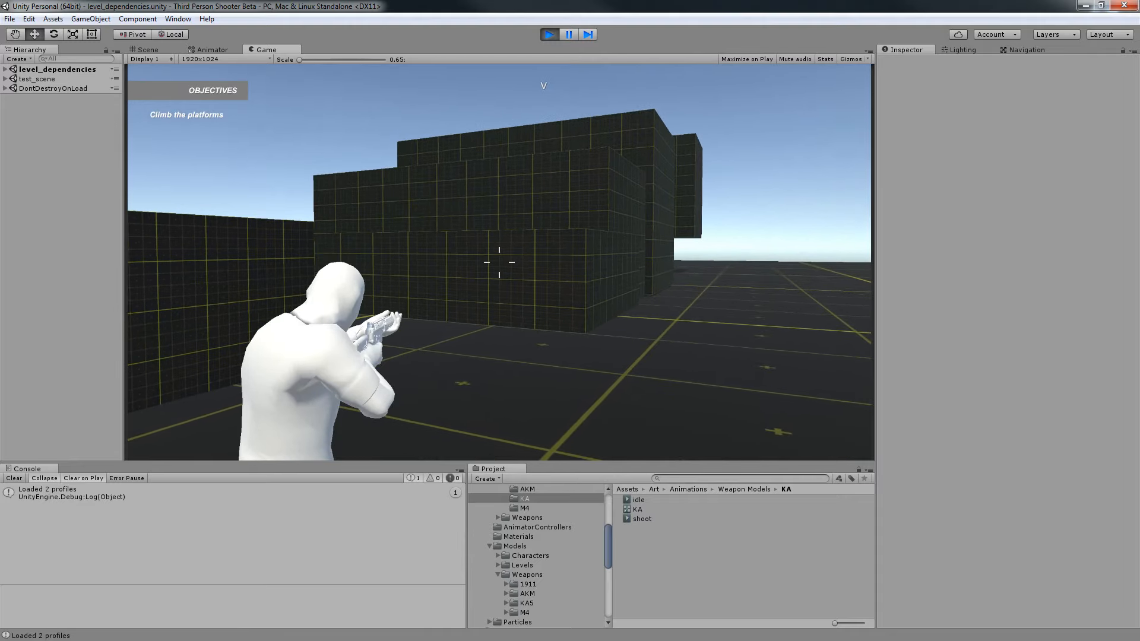
left_click(499, 262)
left_click(499, 262)
left_click(499, 262)
key("r")
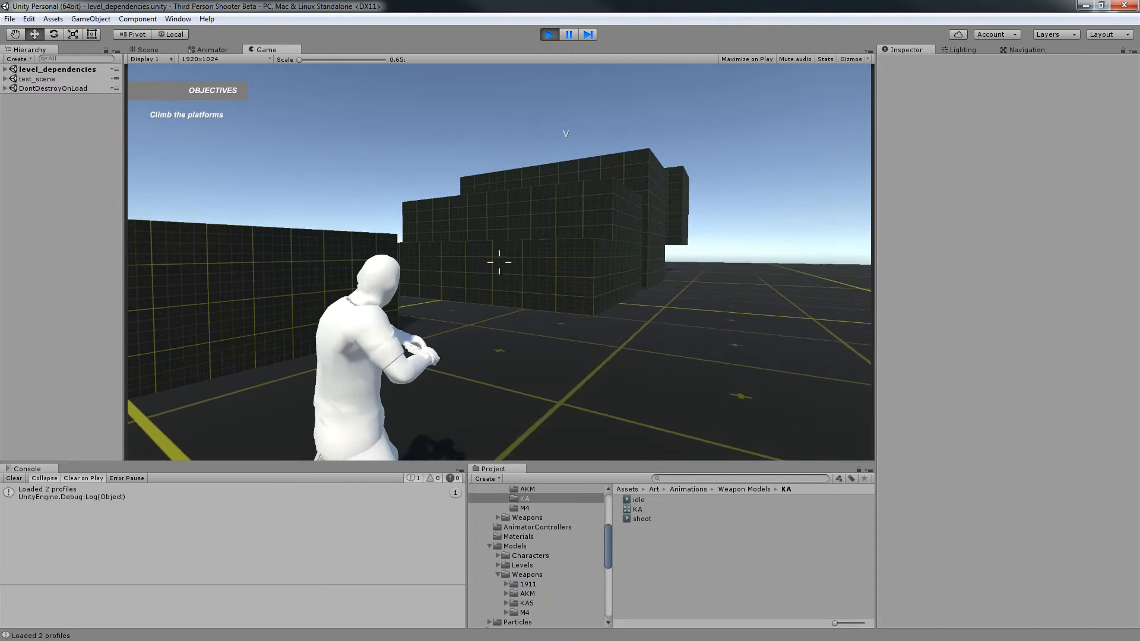
left_click(499, 262)
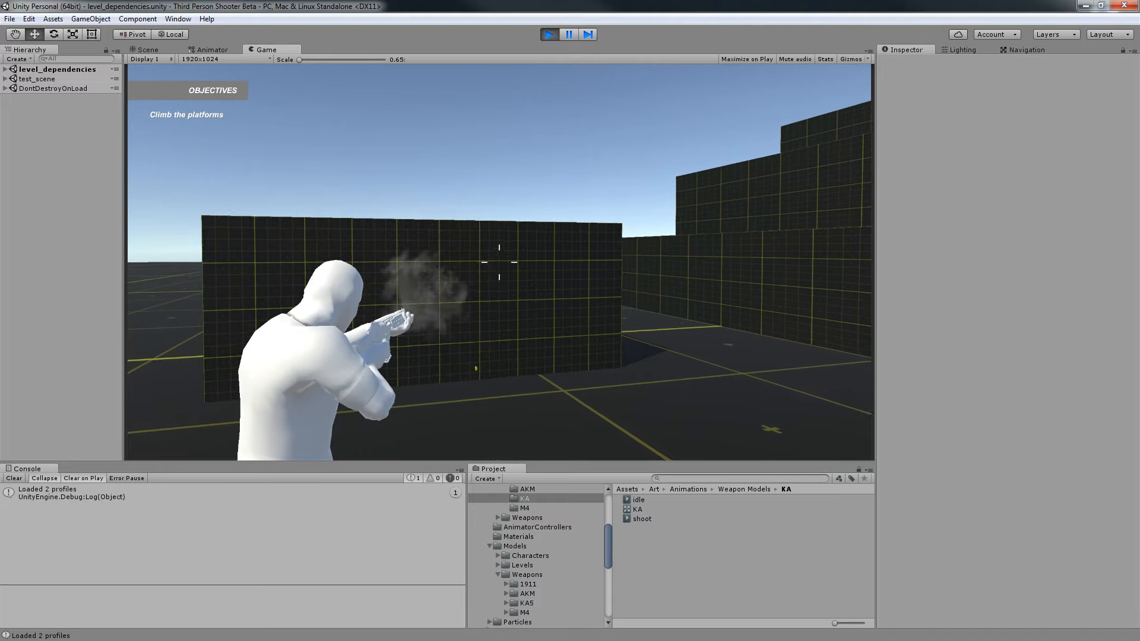
key("ctrl+p")
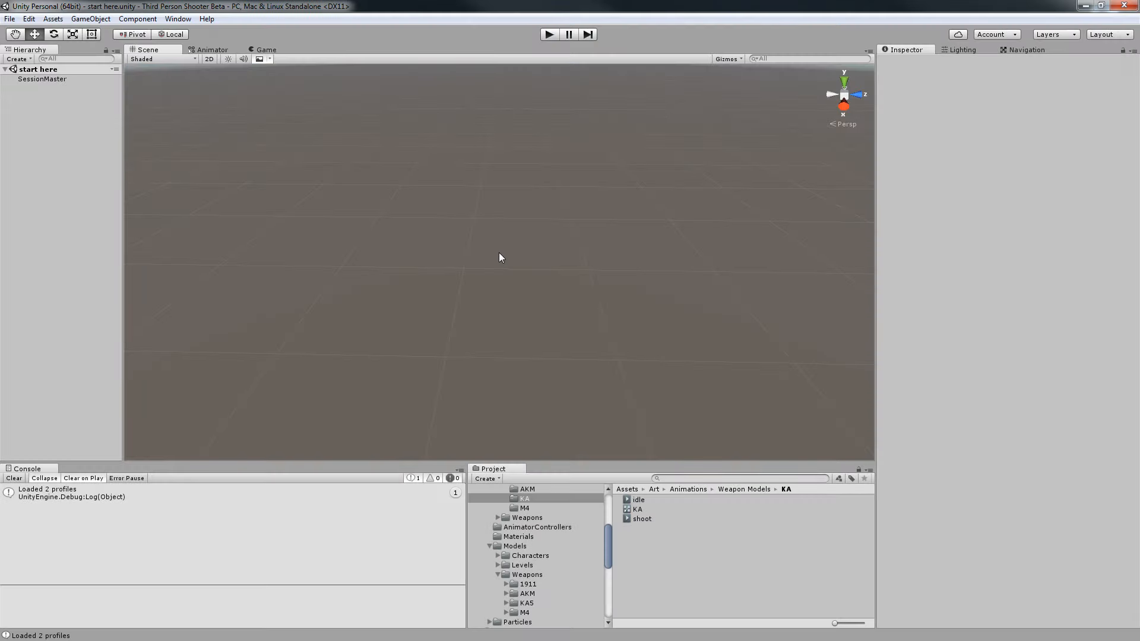
Collapse the Animations and Models folders under Art and the Models folder under Prefabs, and open the Weapons prefab folder.
scroll(525, 580, "down", 3)
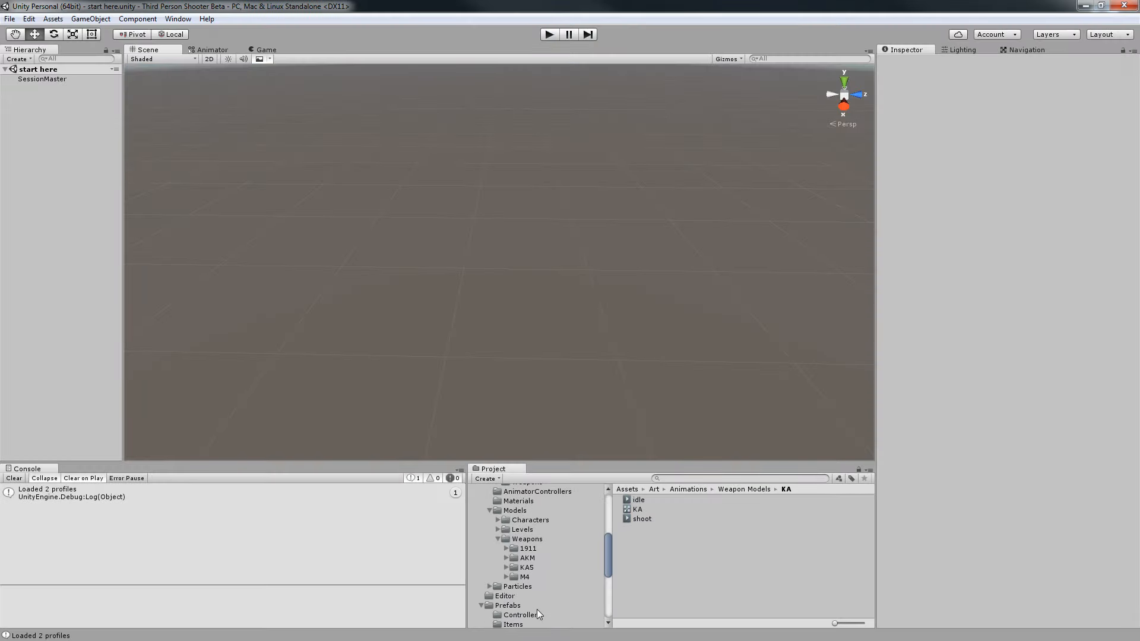
left_click(525, 577)
scroll(505, 534, "up", 6)
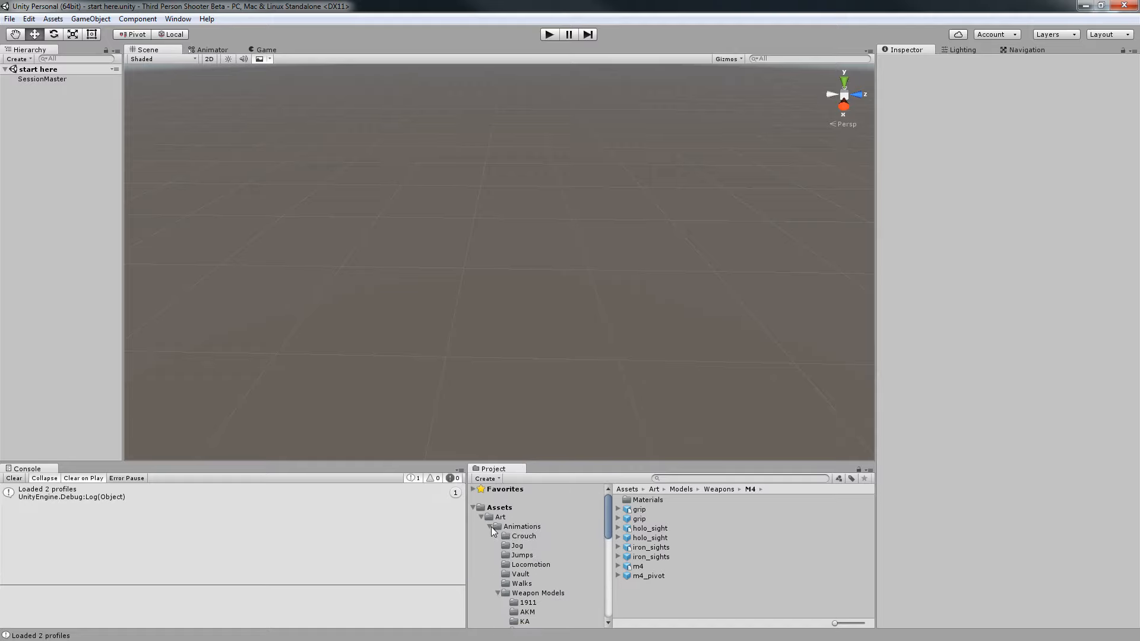
left_click(491, 527)
left_click(490, 554)
scroll(535, 576, "down", 5)
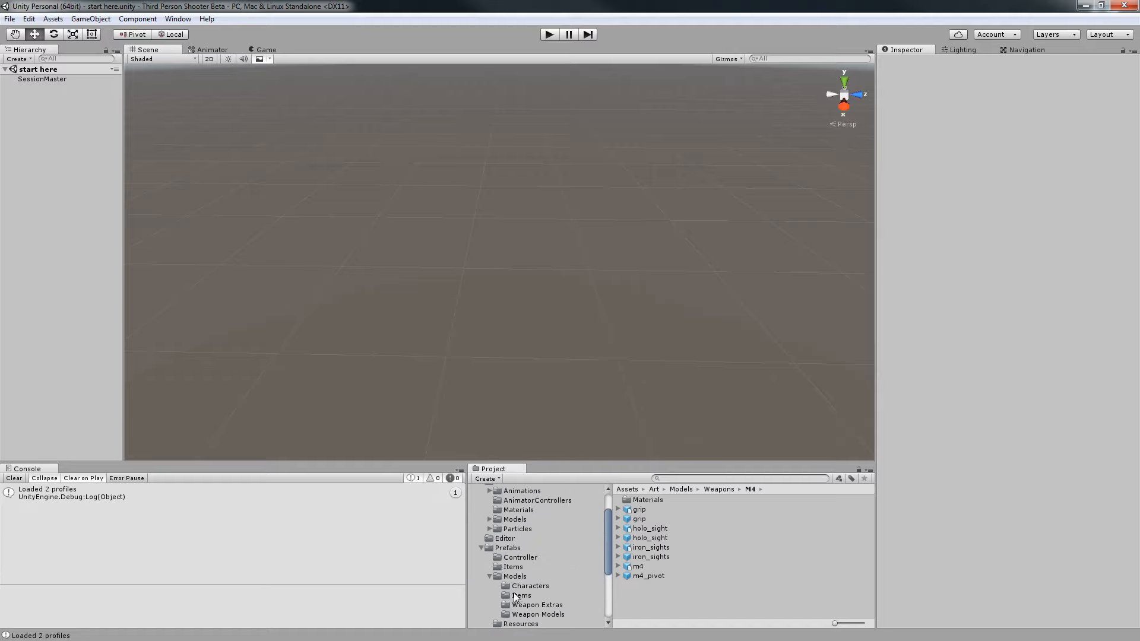
left_click(491, 540)
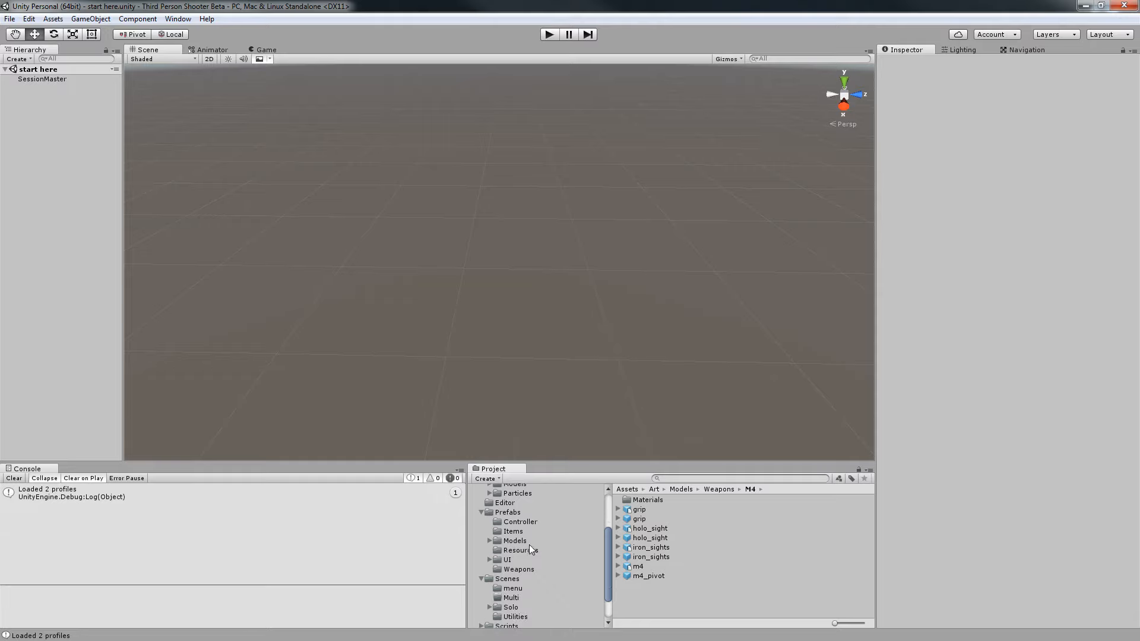
left_click(520, 569)
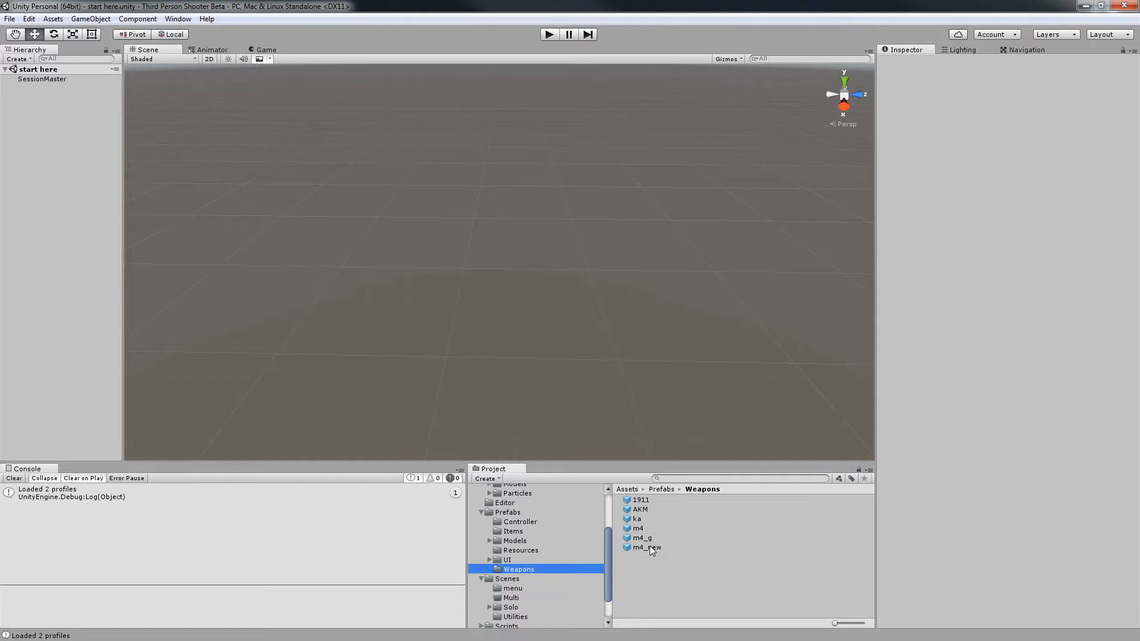
Expand the weapon stats of the m4_g prefab and assign a preset curve with a small early bump to Recoil Y.
left_click(649, 538)
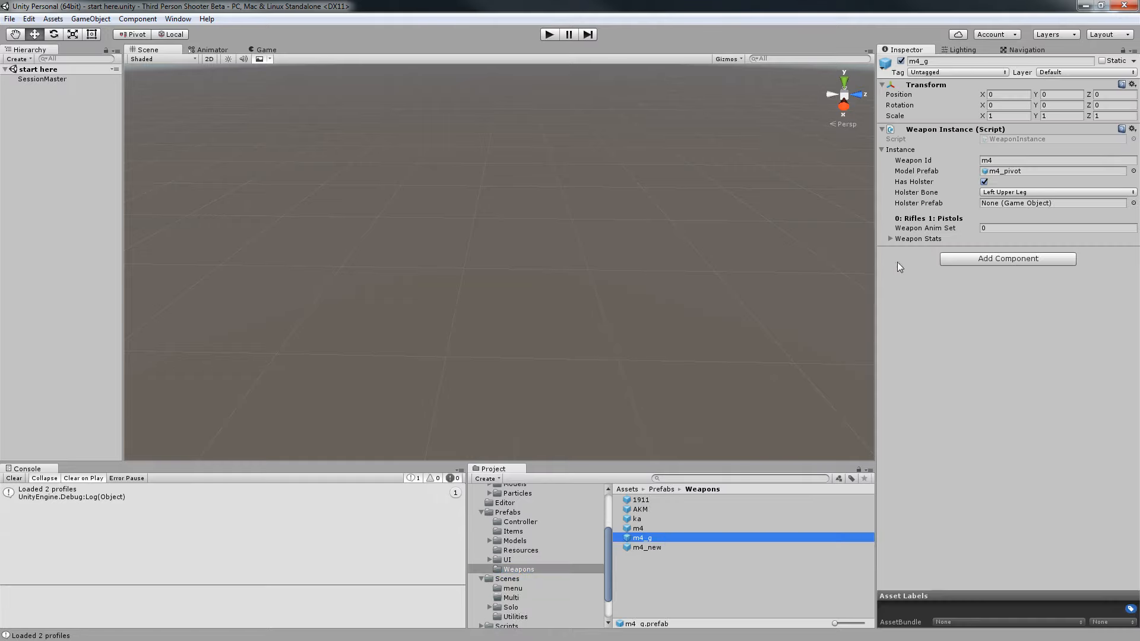
left_click(923, 238)
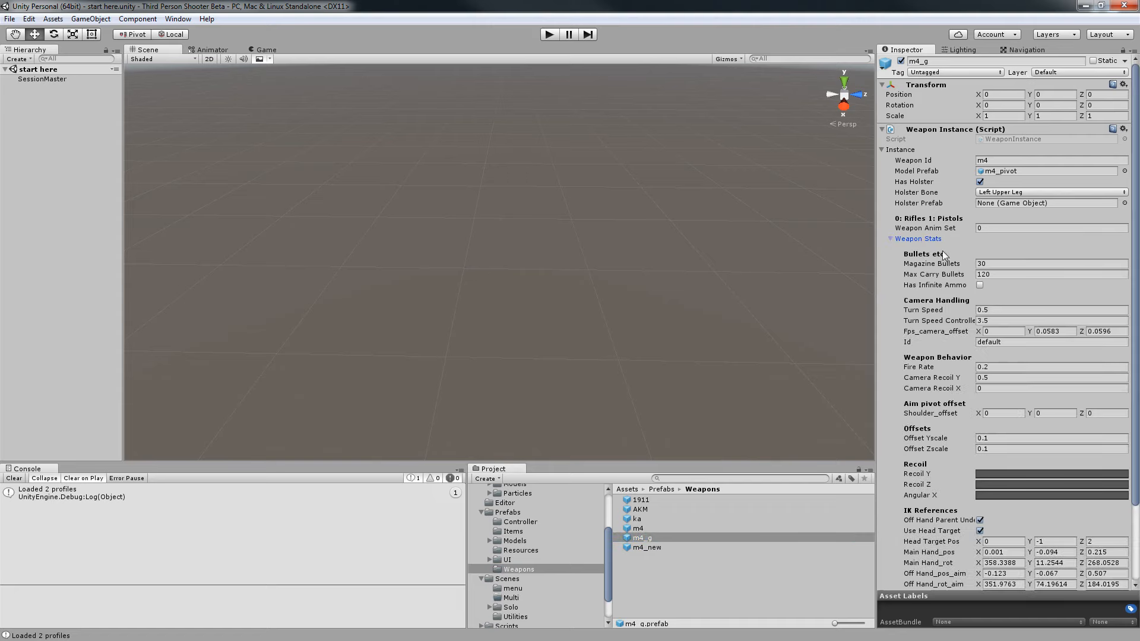
scroll(945, 253, "down", 3)
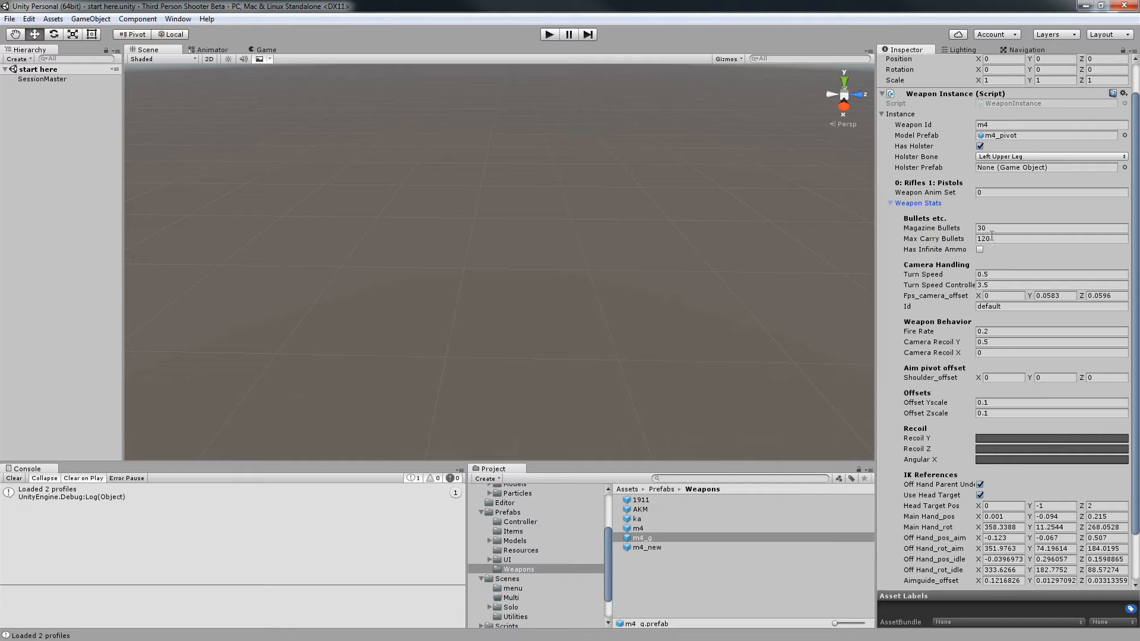
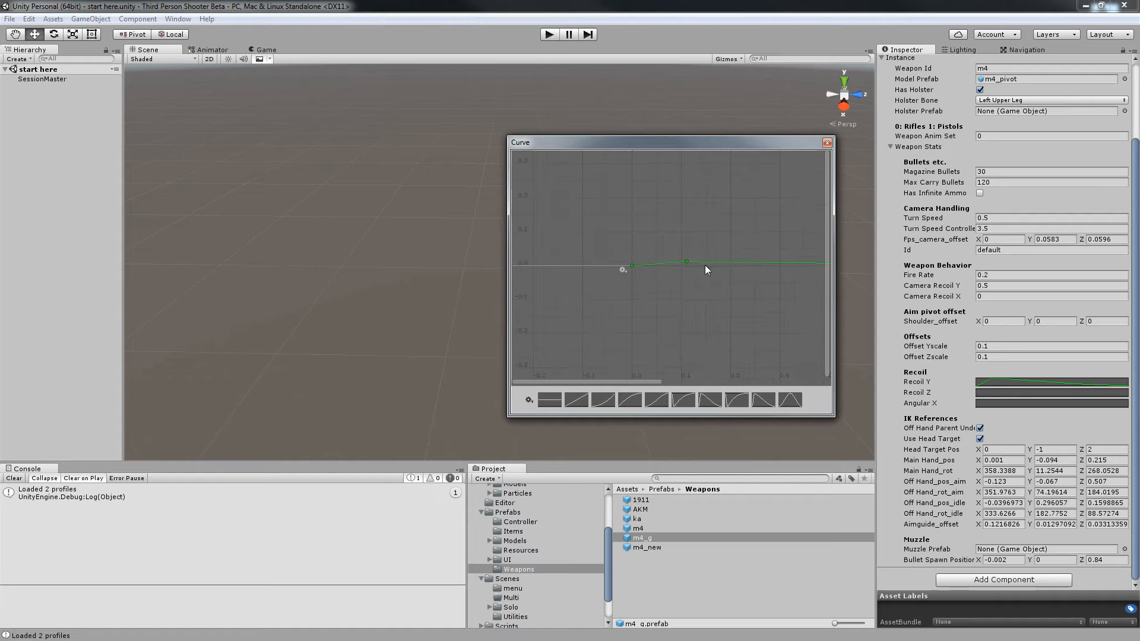
left_click(827, 144)
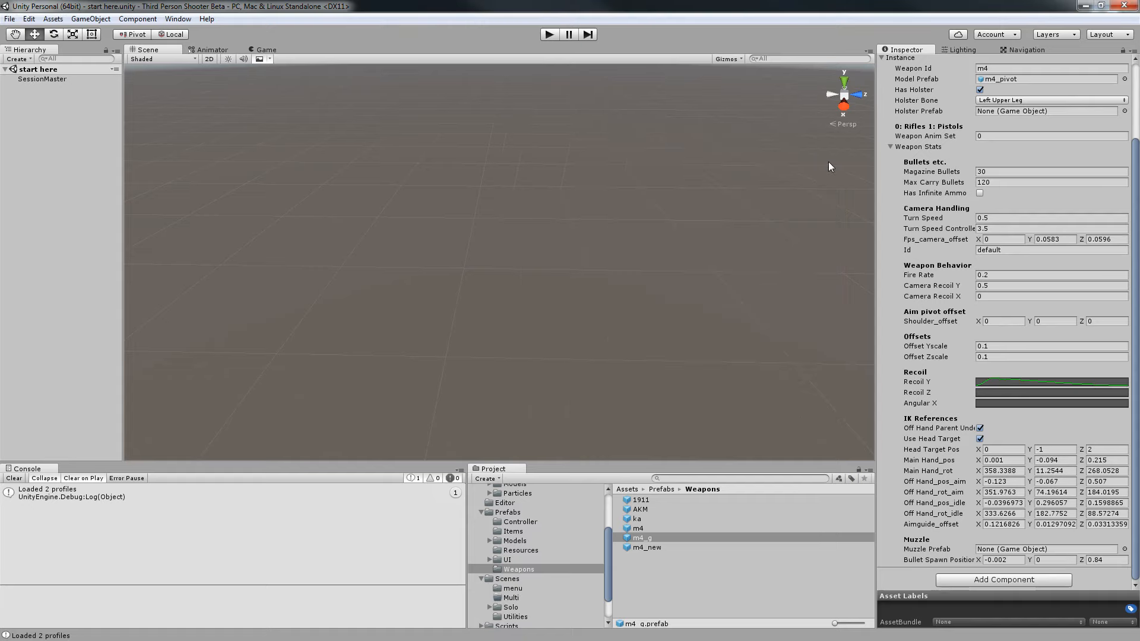
Assign the preset curve that dips early below zero to m4_g's Recoil Z and inspect its shape.
left_click(983, 395)
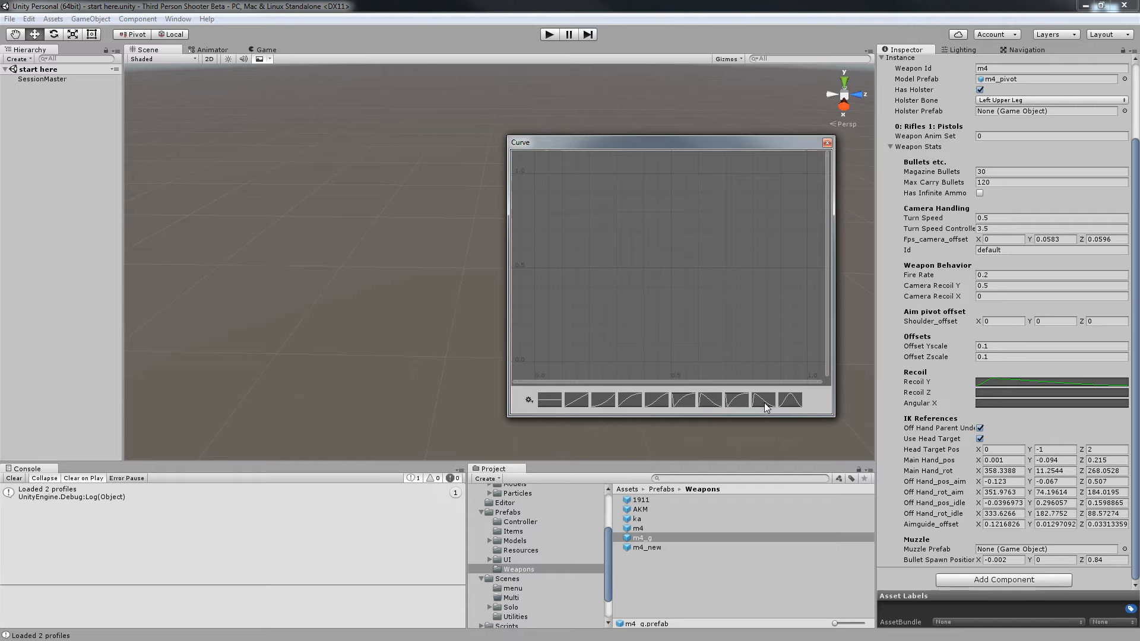
left_click(734, 403)
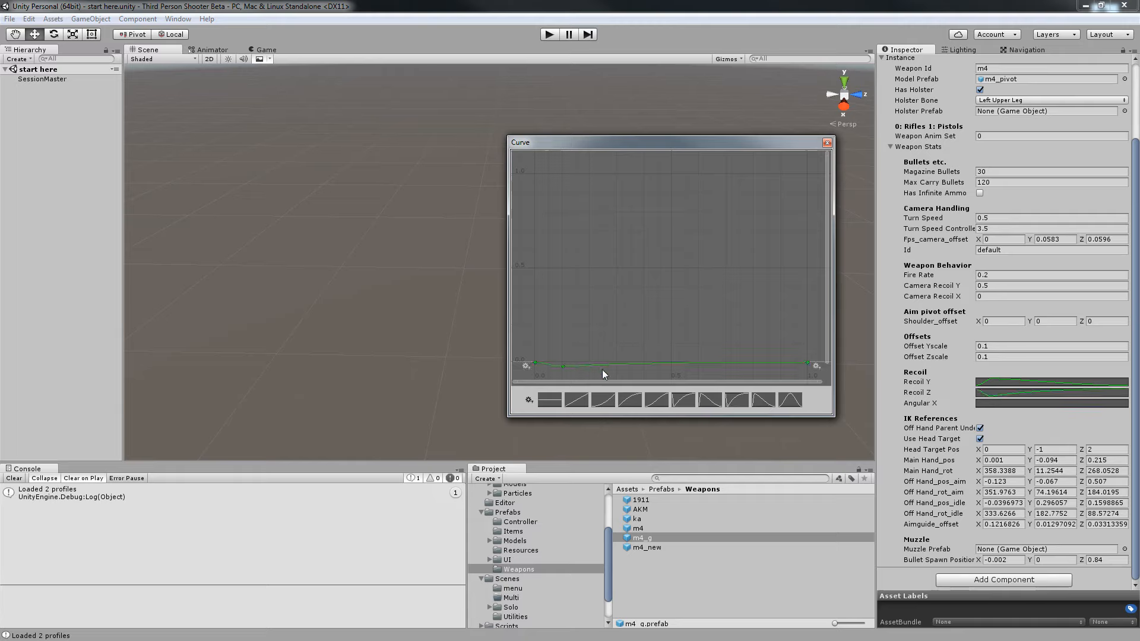
middle_click_drag(561, 366, 586, 208)
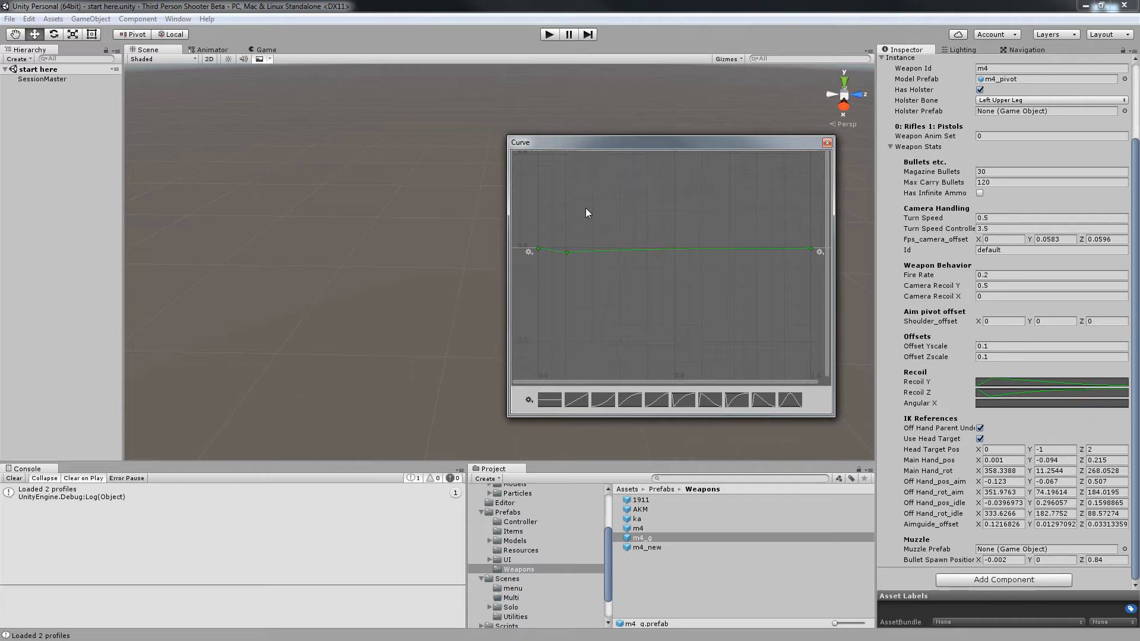
middle_click_drag(584, 282, 617, 283)
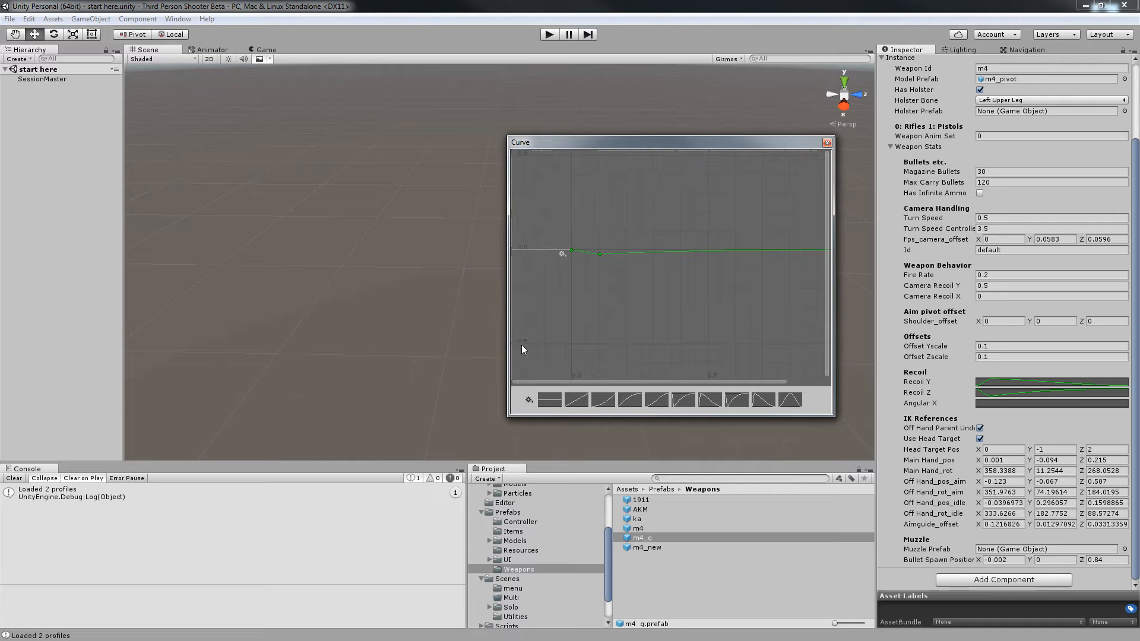
left_click(827, 143)
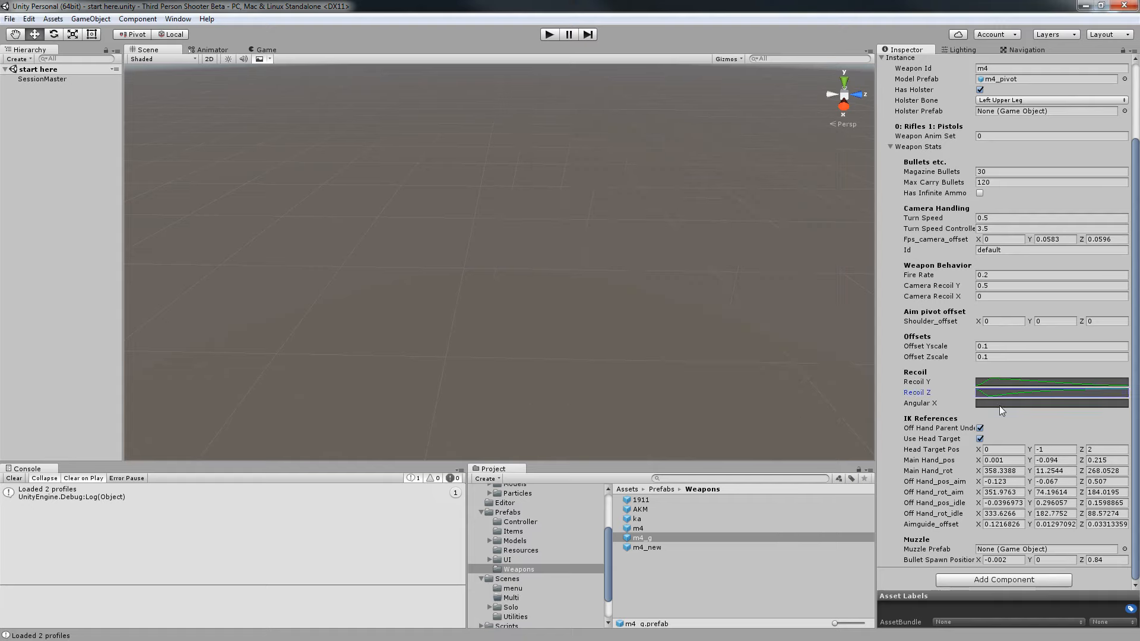
Assign a preset curve to m4_g's Angular X recoil and check all three recoil curves.
left_click(999, 404)
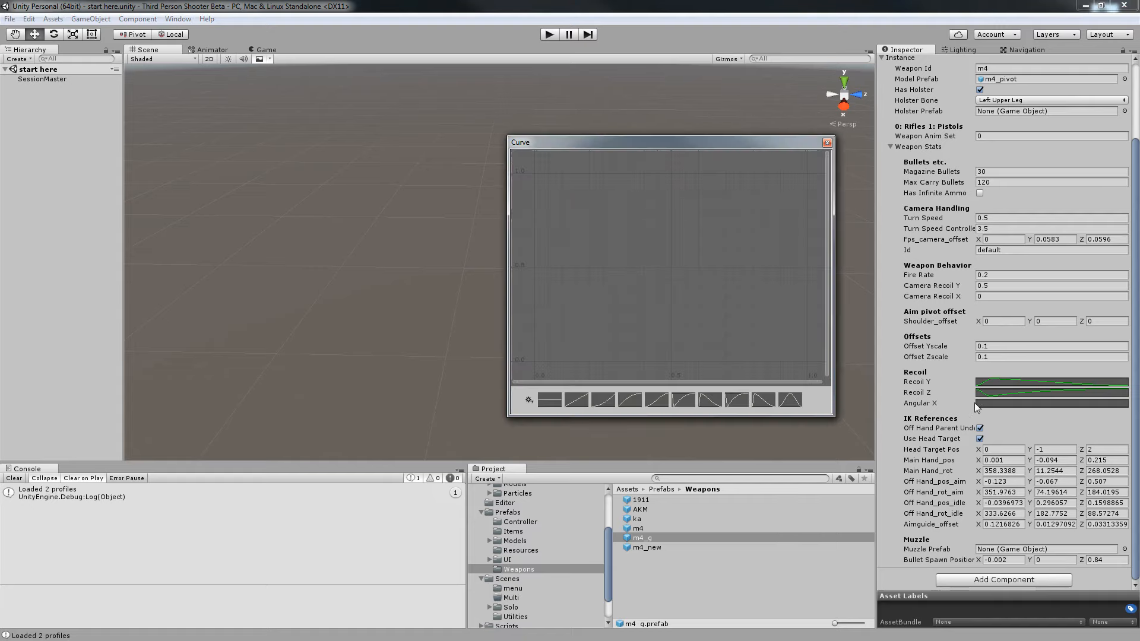
left_click(765, 401)
left_click(828, 143)
scroll(1009, 297, "up", 3)
middle_click_drag(653, 297, 620, 300)
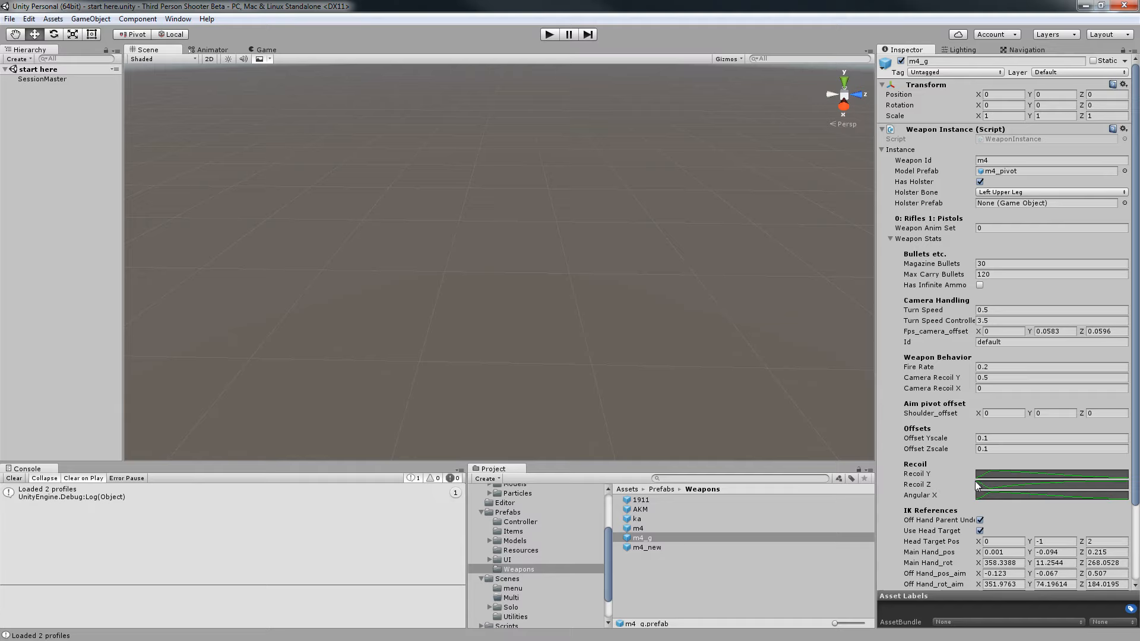
scroll(968, 493, "down", 3)
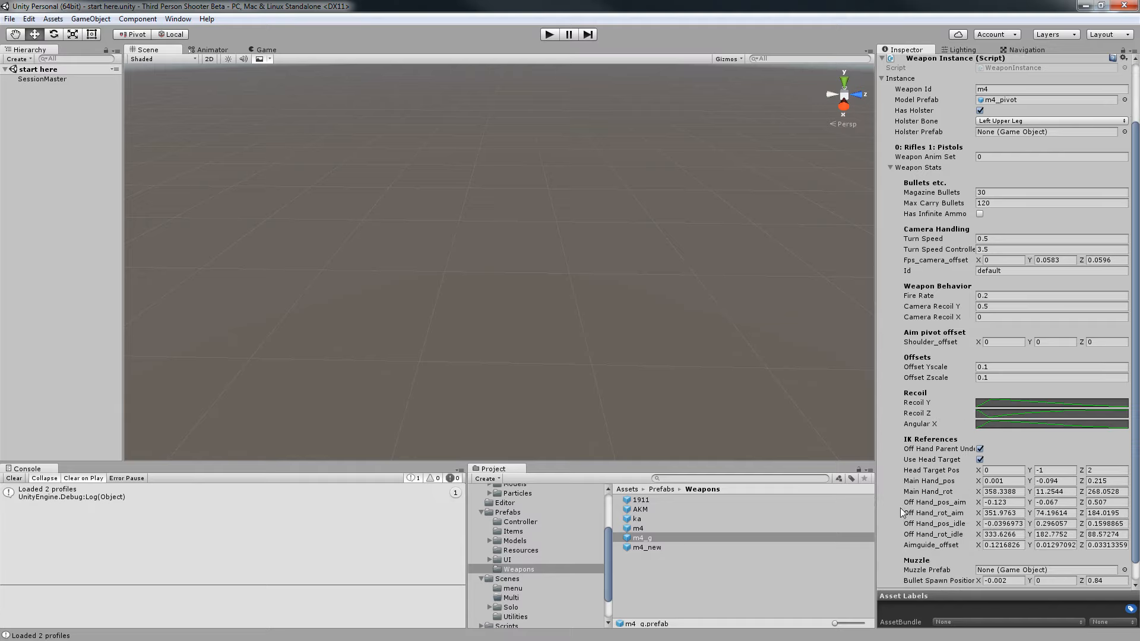
middle_click_drag(796, 394, 588, 184)
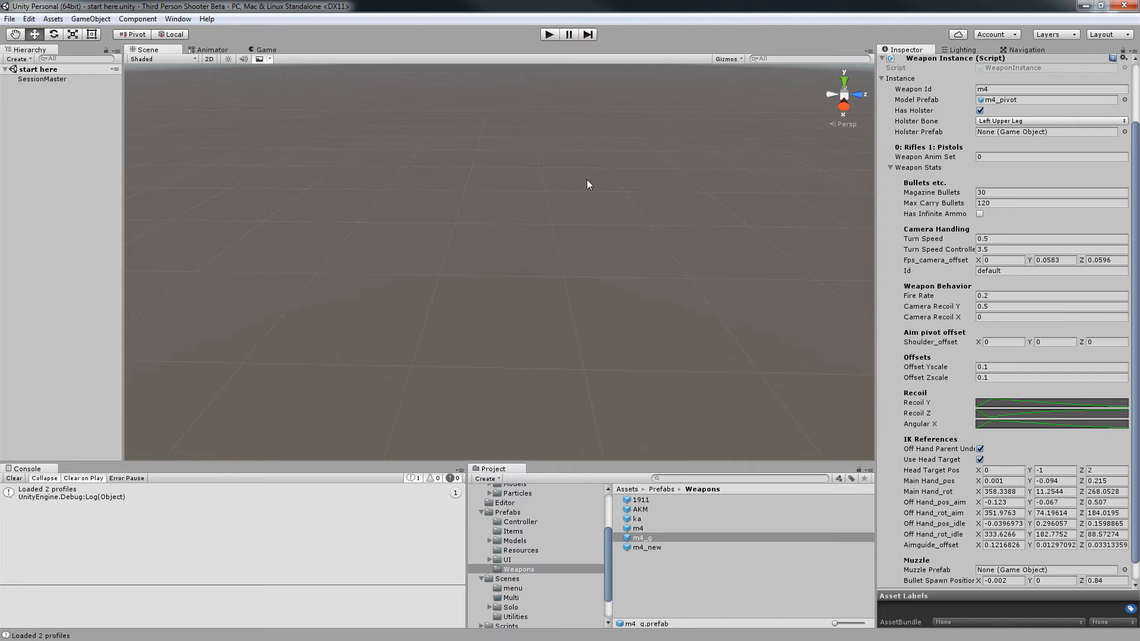
Run a new campaign game to check the recoil in the level, and stop the game.
left_click(549, 34)
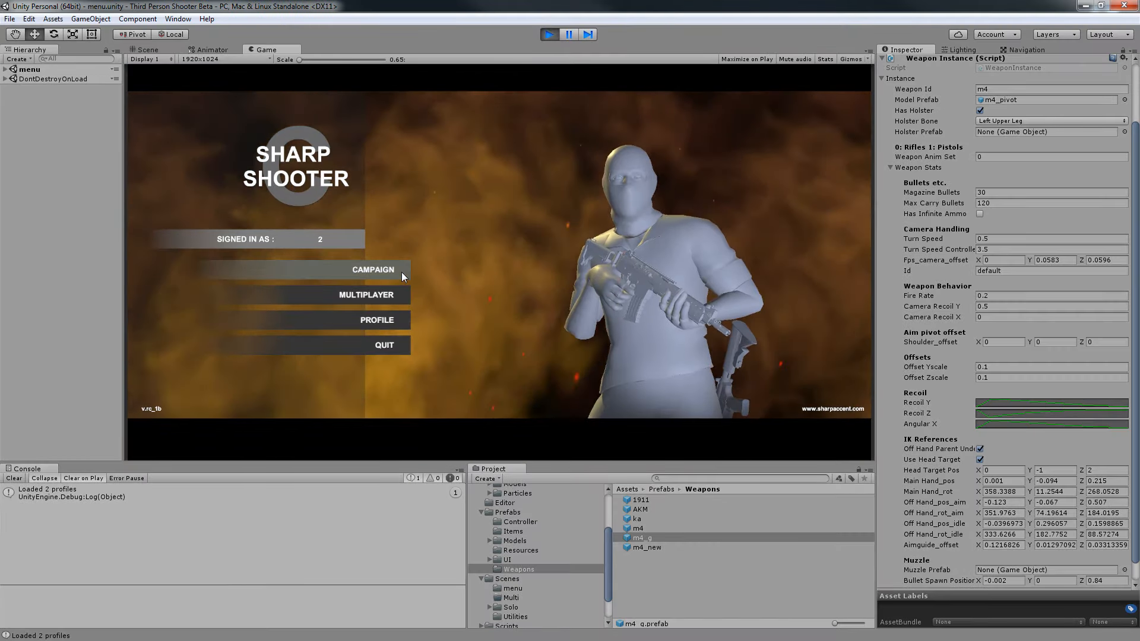
left_click(401, 272)
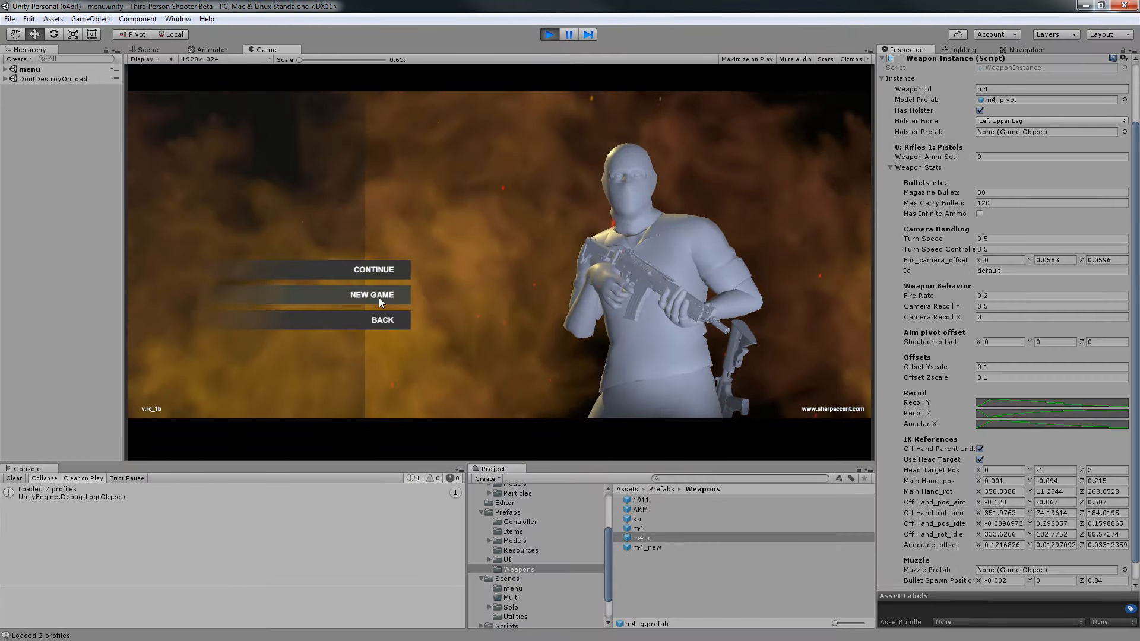
left_click(379, 297)
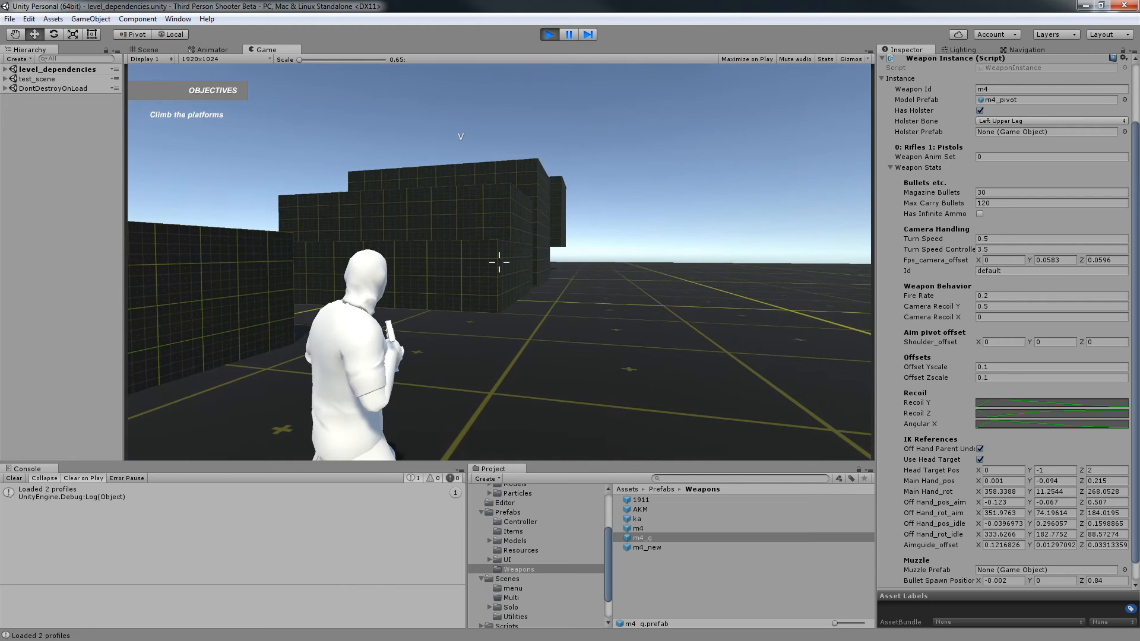
key("ctrl+p")
Assign preset curves to Recoil Y, Recoil Z and Angular X of the ka weapon prefab.
left_click(638, 519)
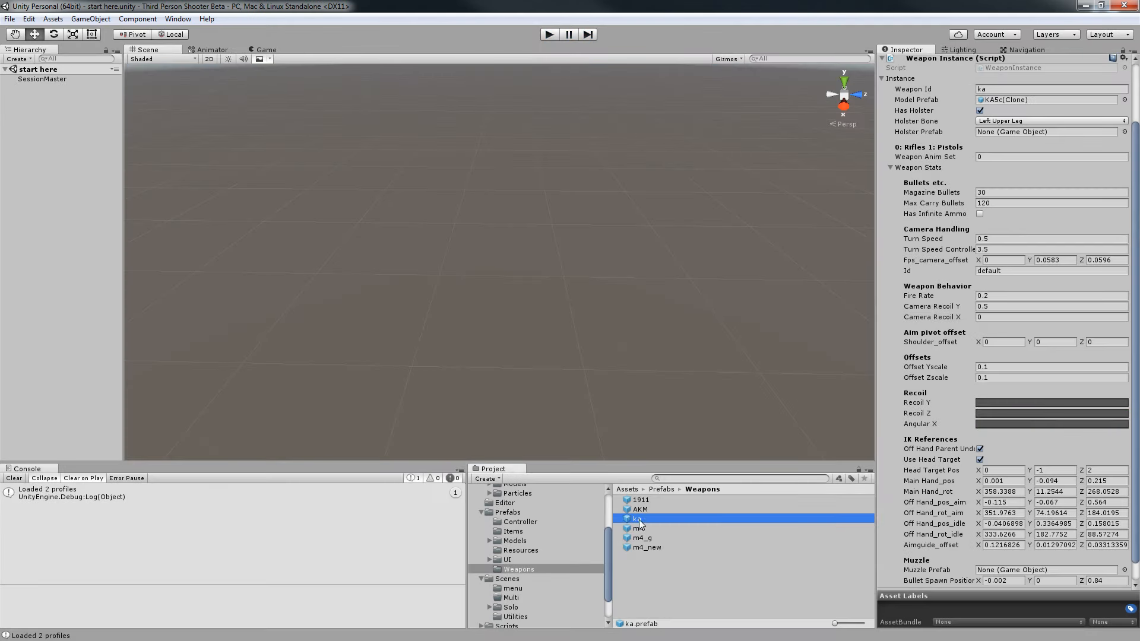
left_click(981, 403)
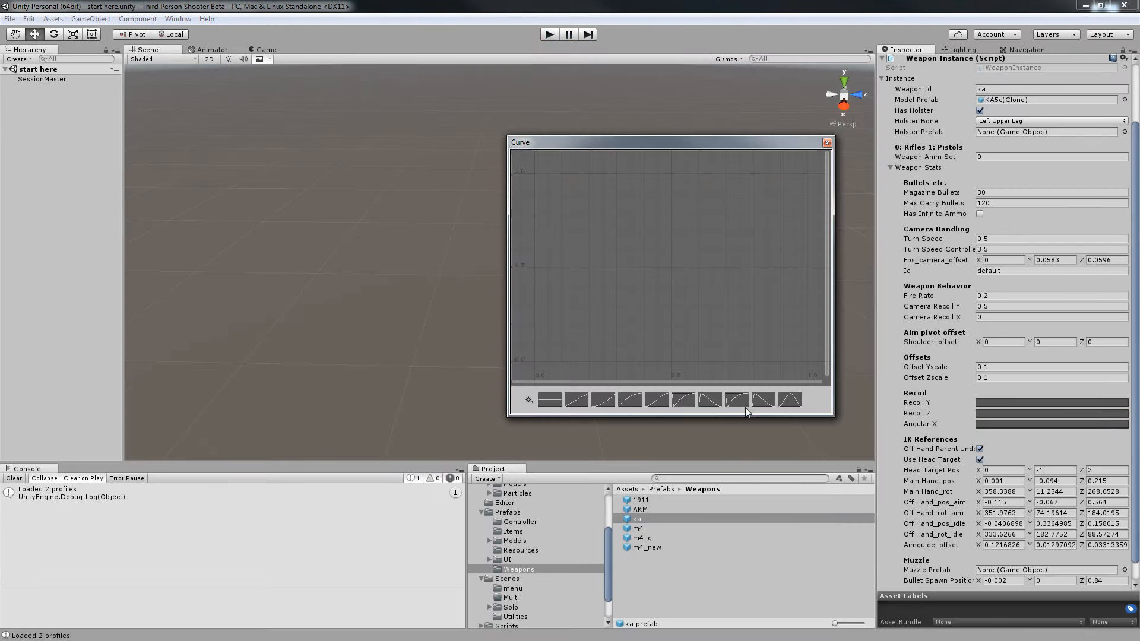
left_click(763, 400)
left_click(1010, 413)
left_click(765, 401)
left_click(1010, 424)
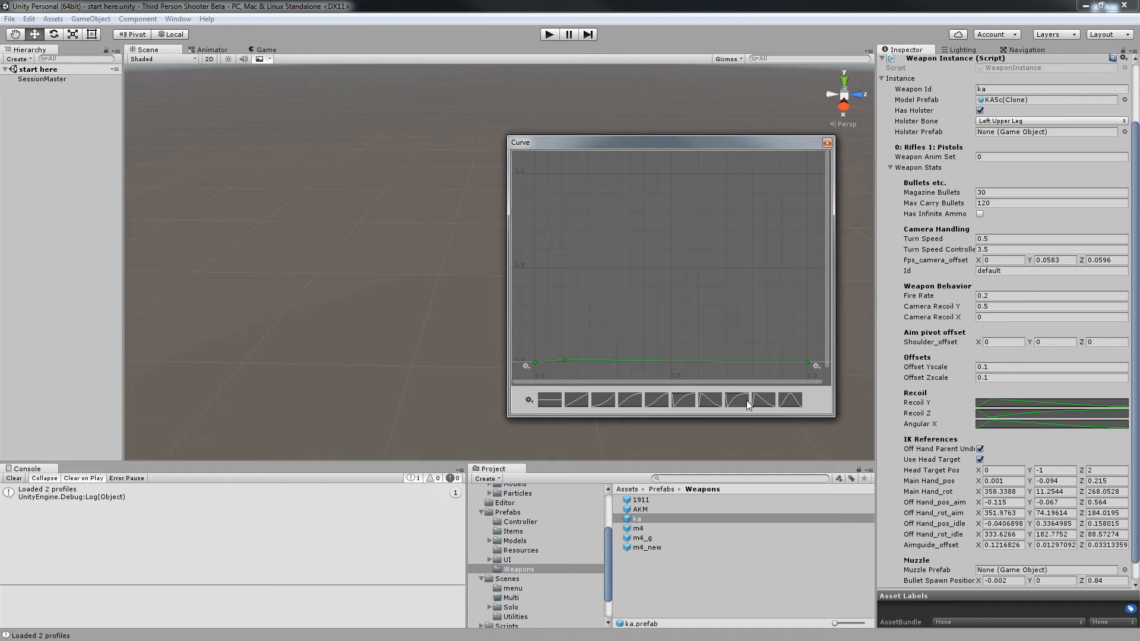
left_click(790, 401)
left_click(742, 402)
left_click(757, 407)
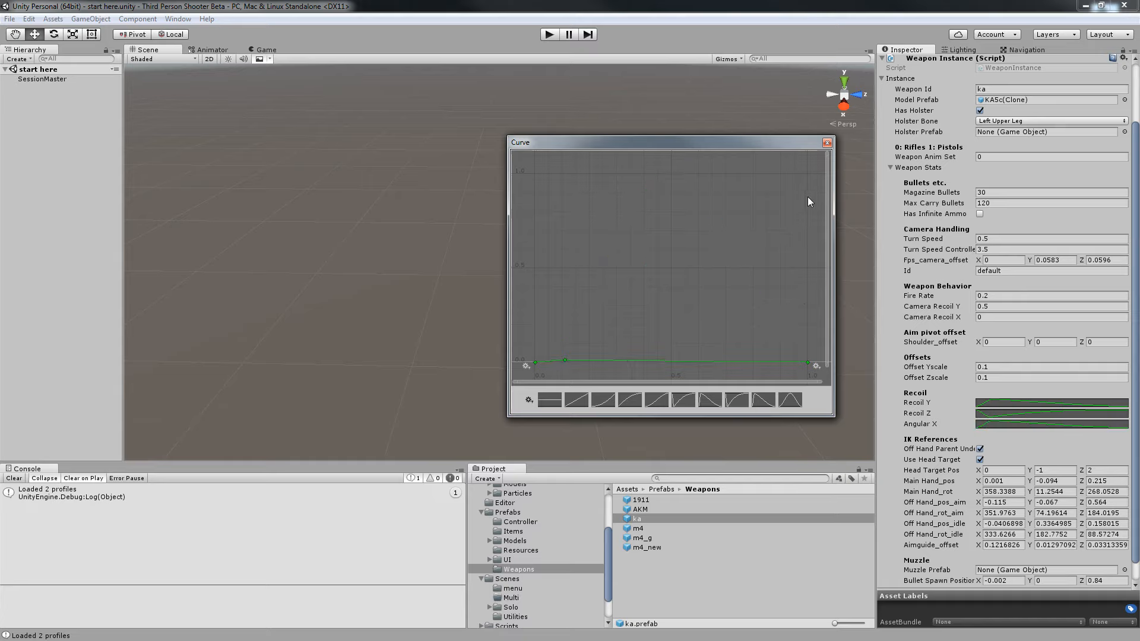
left_click(828, 143)
Run the game and start a new campaign game with the ka weapon's recoil curves in place.
left_click(547, 36)
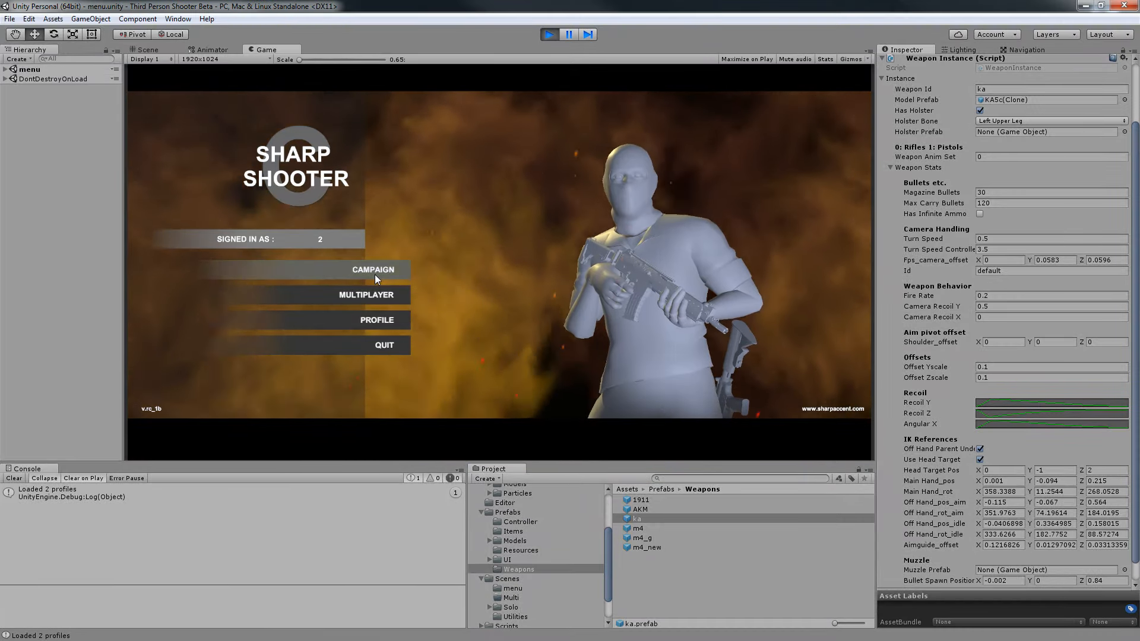
left_click(375, 274)
left_click(380, 298)
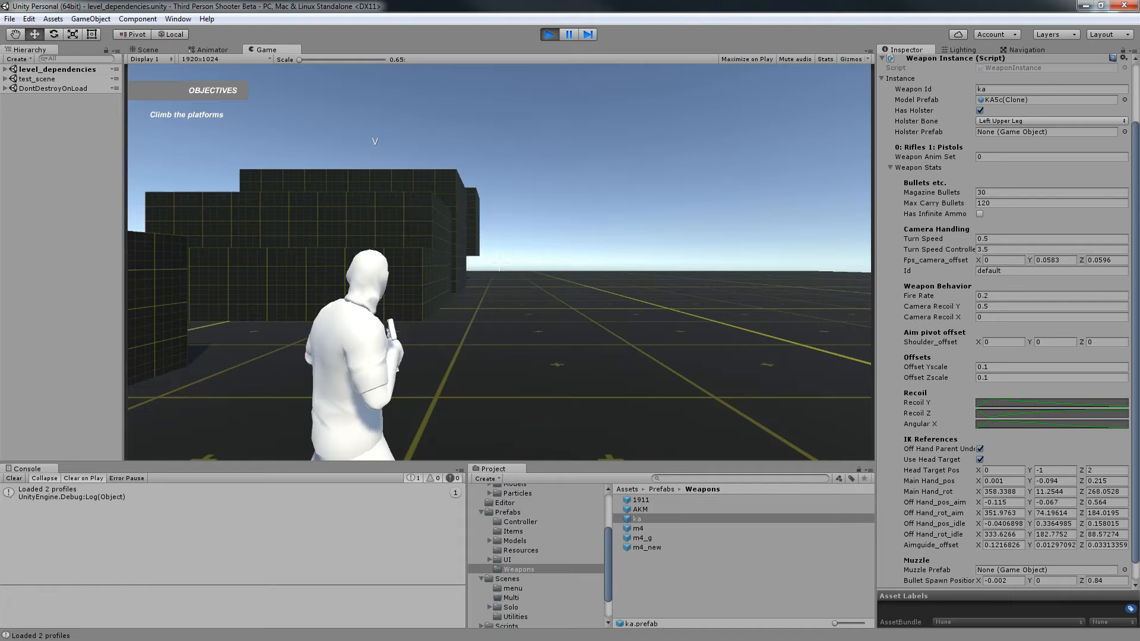
Test the rifle's recoil by aiming and firing several shots in third-person view.
right_click(499, 263)
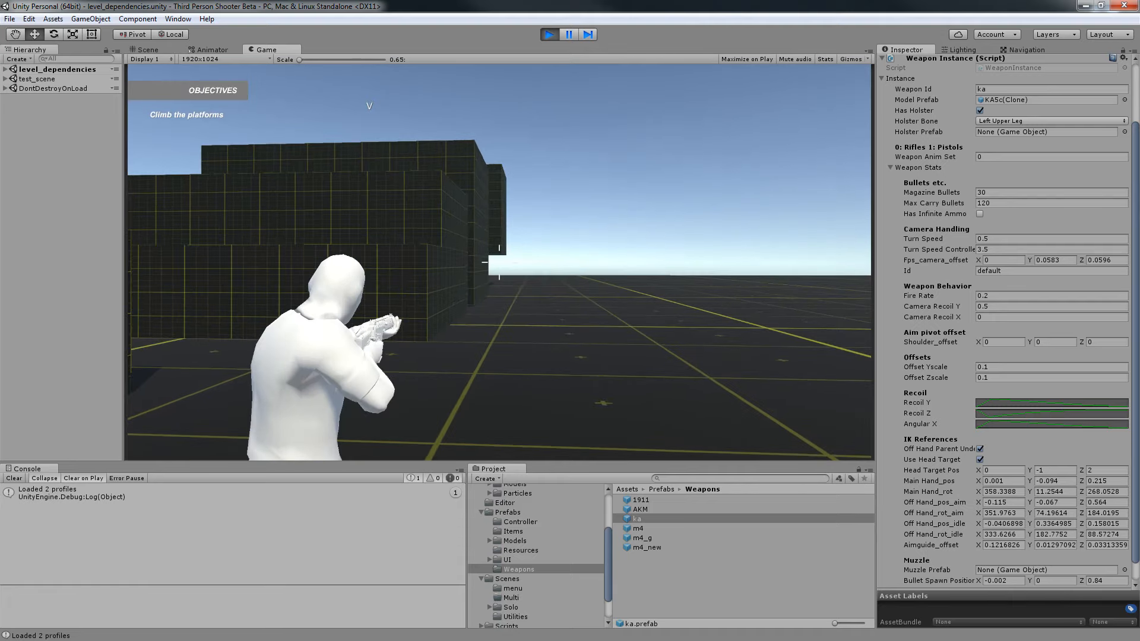
left_click(500, 262)
left_click(499, 262)
left_click(499, 262)
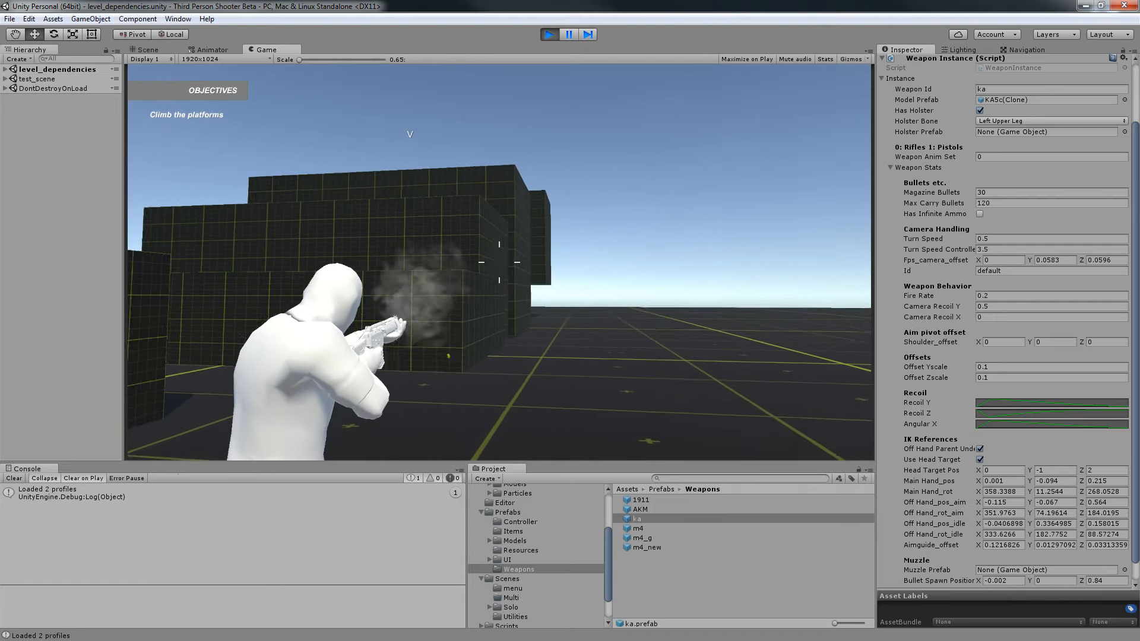
left_click(500, 263)
left_click(499, 262)
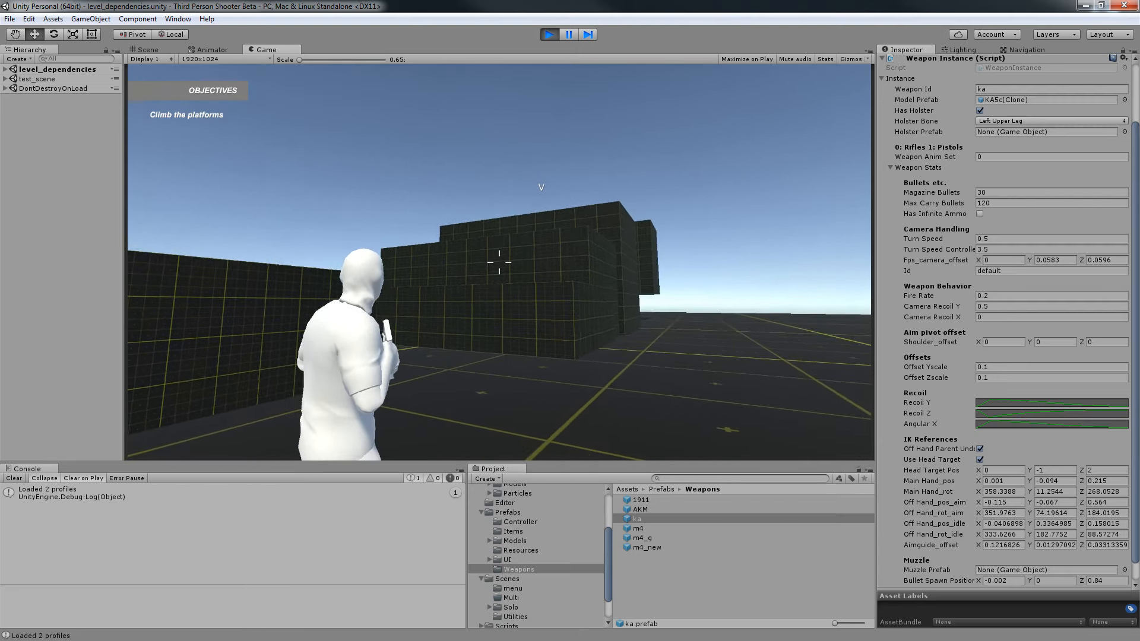
left_click(499, 262)
left_click(499, 263)
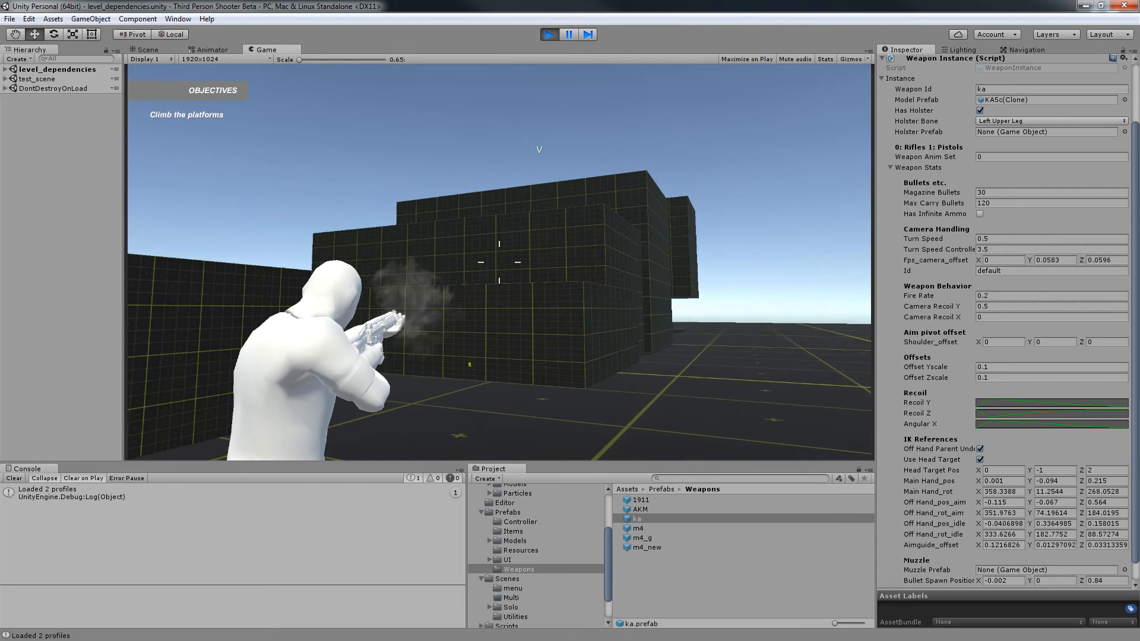
Switch to first-person view and fire several shots to check the rifle's recoil through the sights.
key("v")
left_click(499, 262)
left_click(499, 262)
left_click(499, 263)
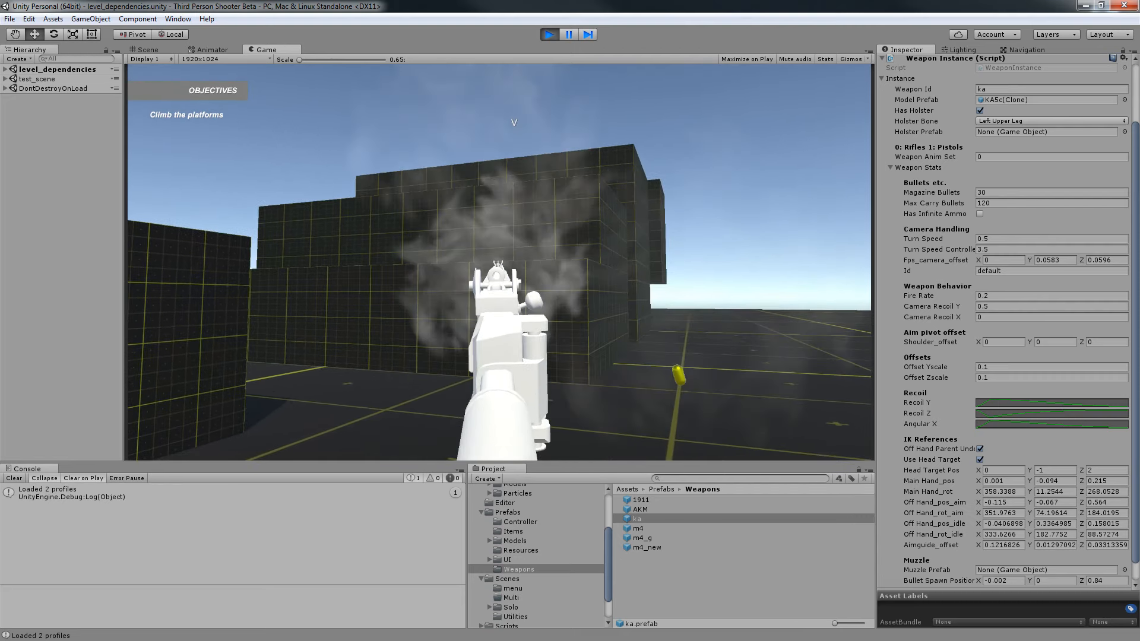
left_click(499, 262)
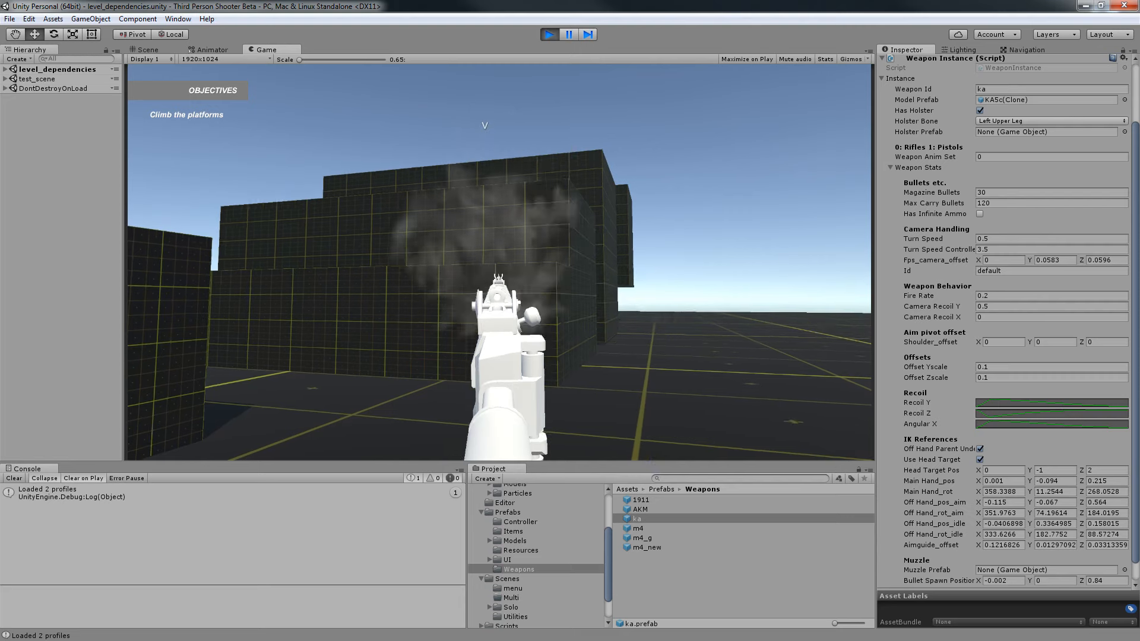
left_click(499, 262)
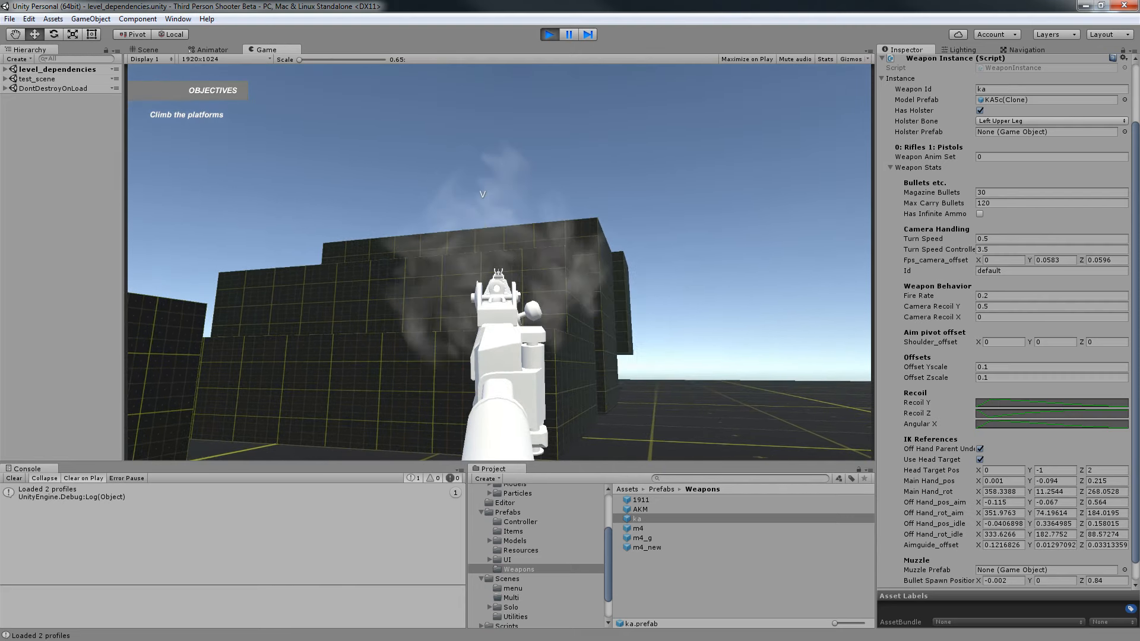
Fire more shots while alternating between aiming through the first-person sights and lowering the rifle to check its recoil.
right_click(499, 262)
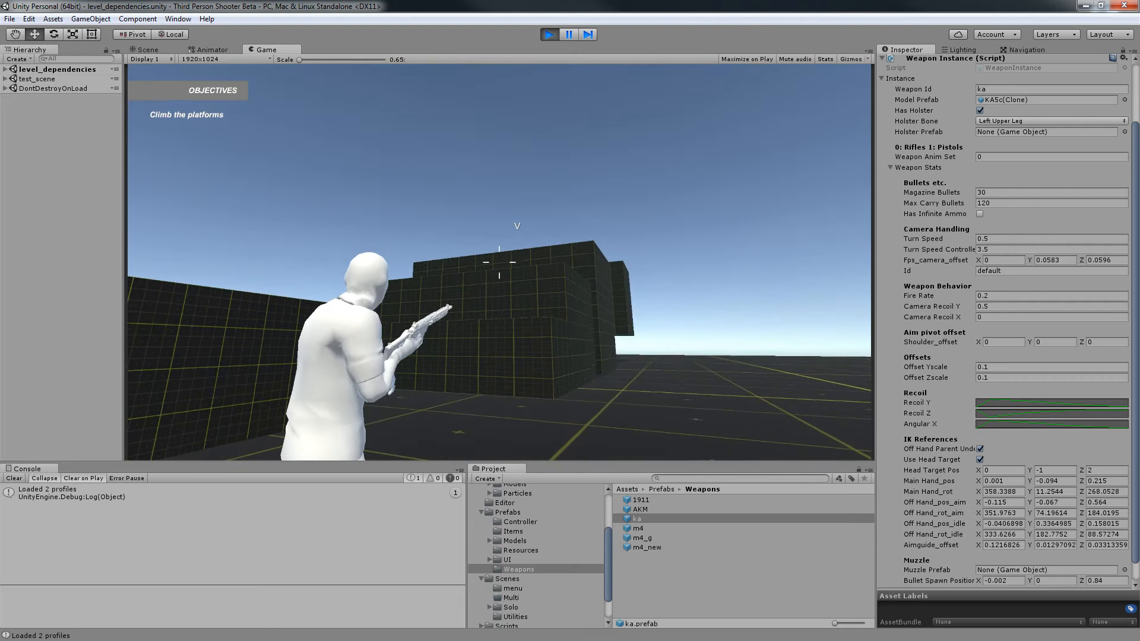
right_click(499, 263)
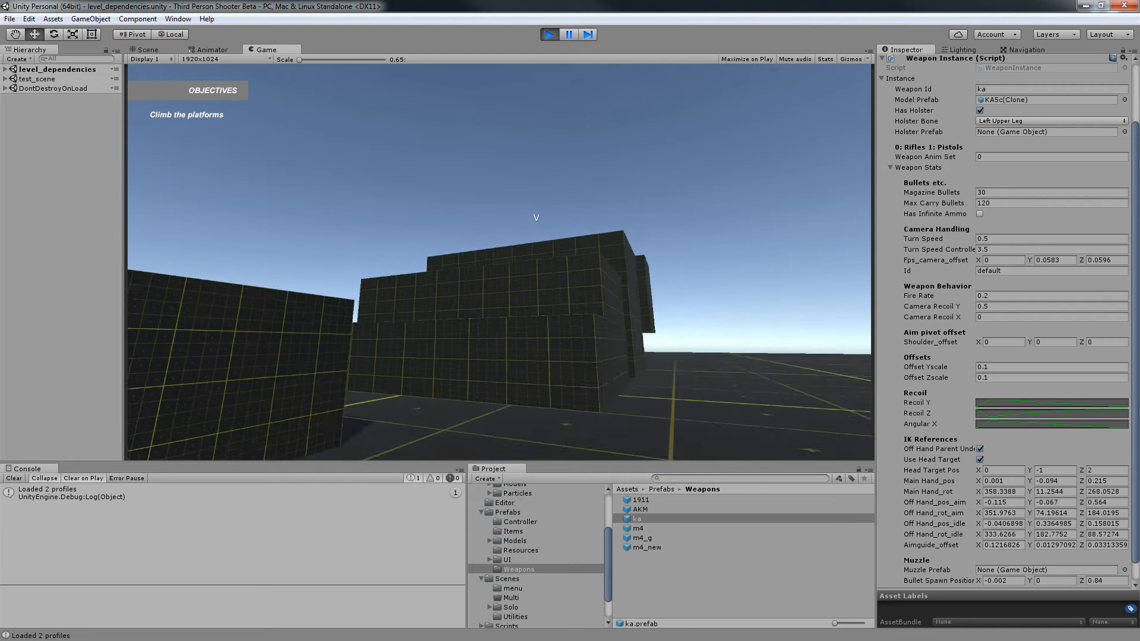
left_click(499, 263)
left_click(500, 263)
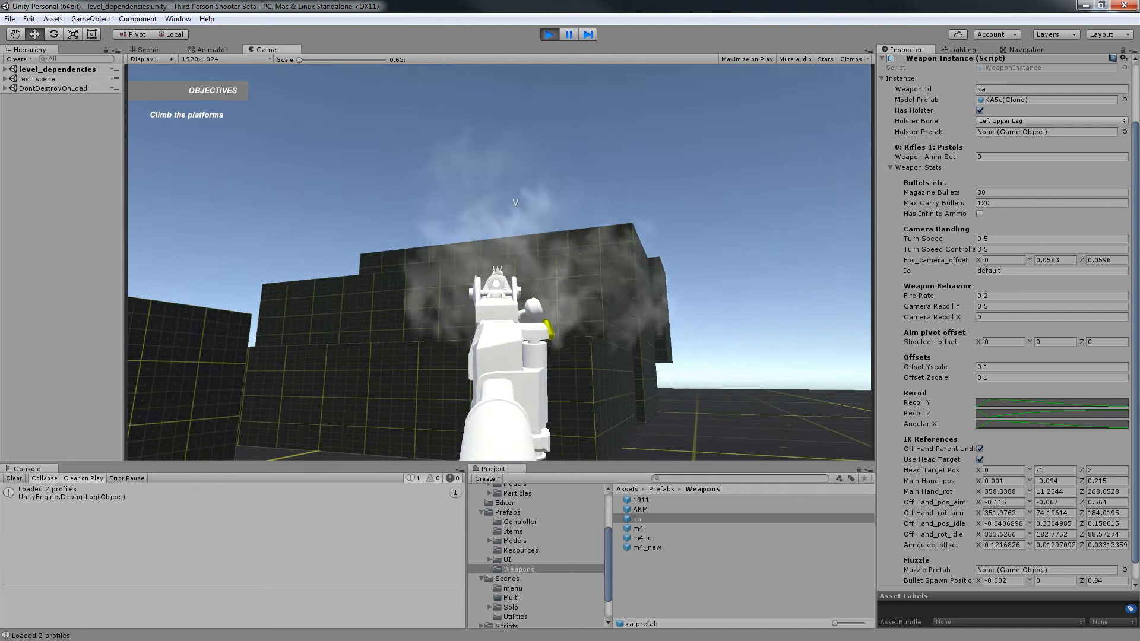
right_click(499, 263)
key("w")
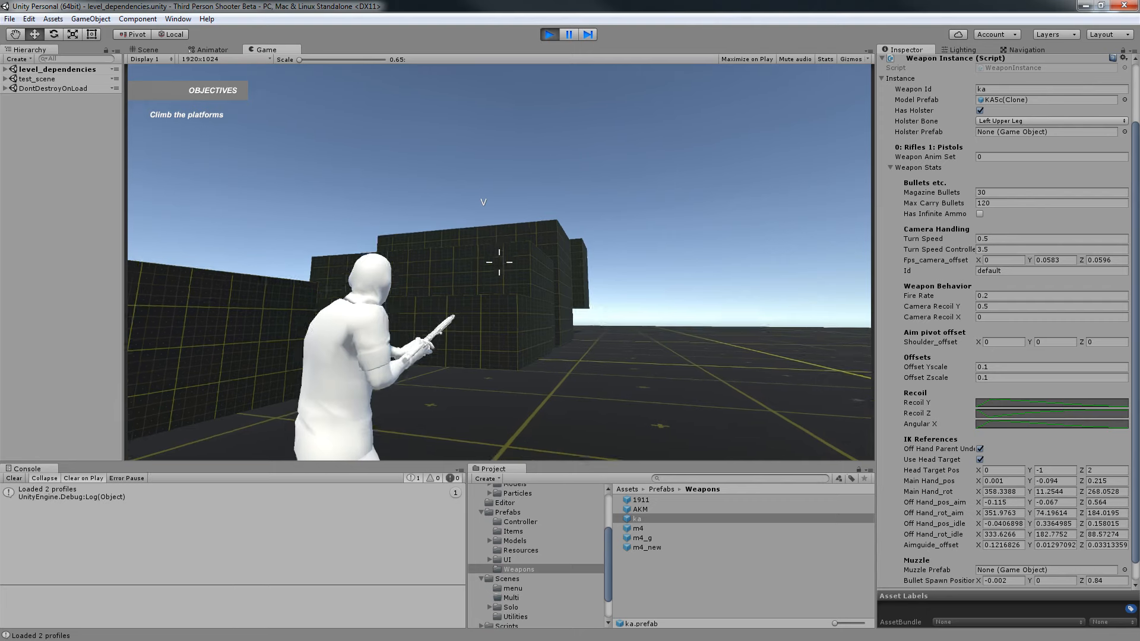
left_click(500, 263)
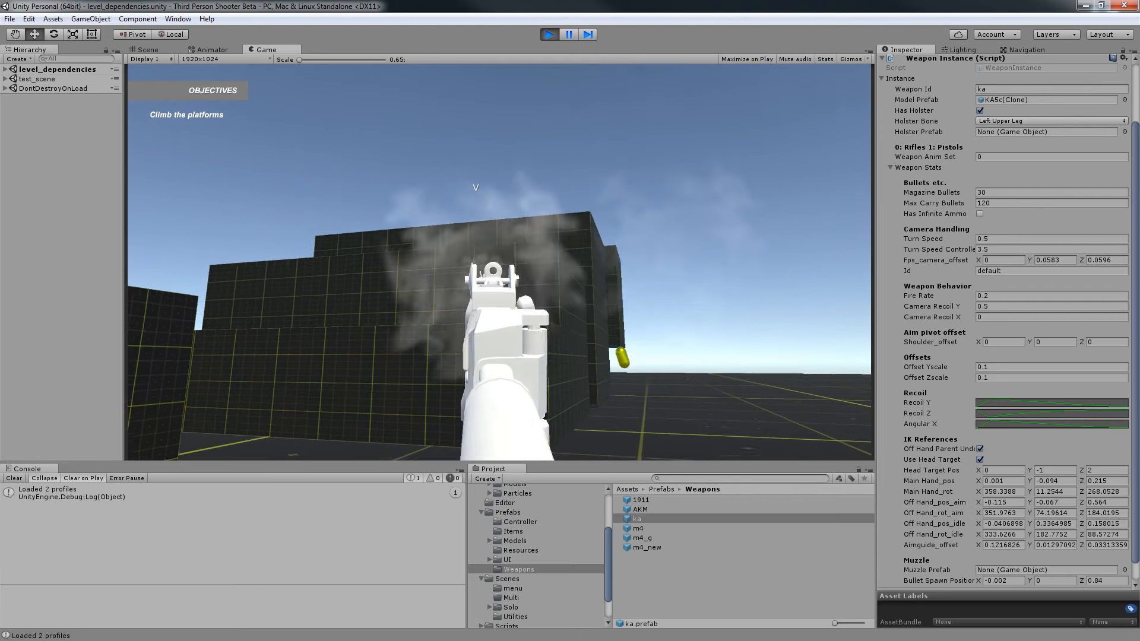
right_click(500, 263)
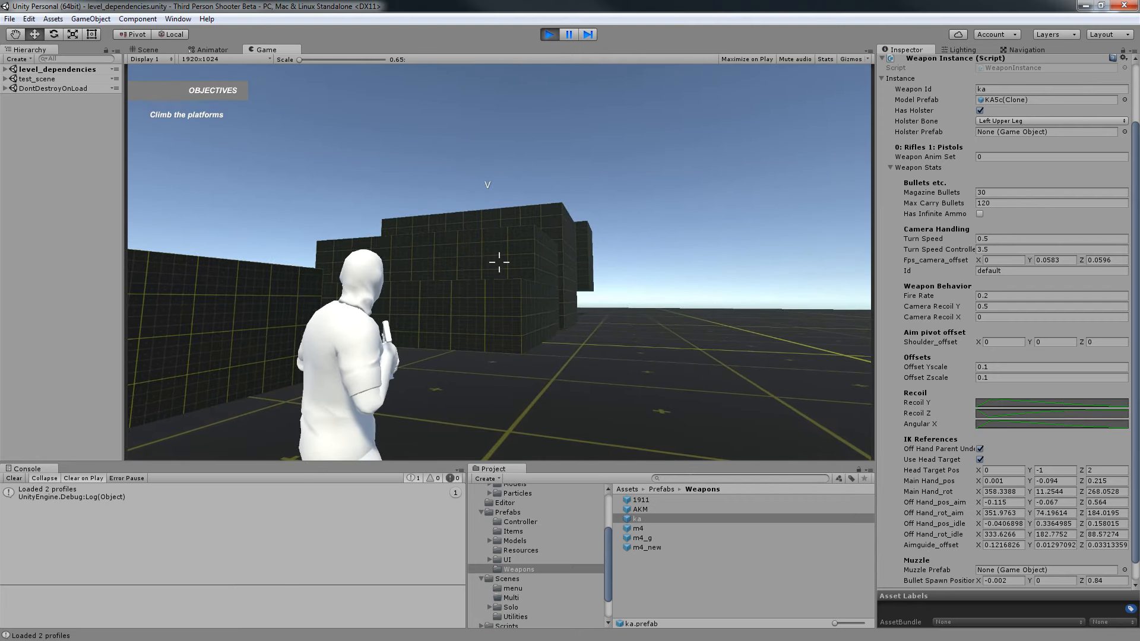
Restart the game and begin a new campaign game with the ka weapon.
key("ctrl+p")
left_click(549, 34)
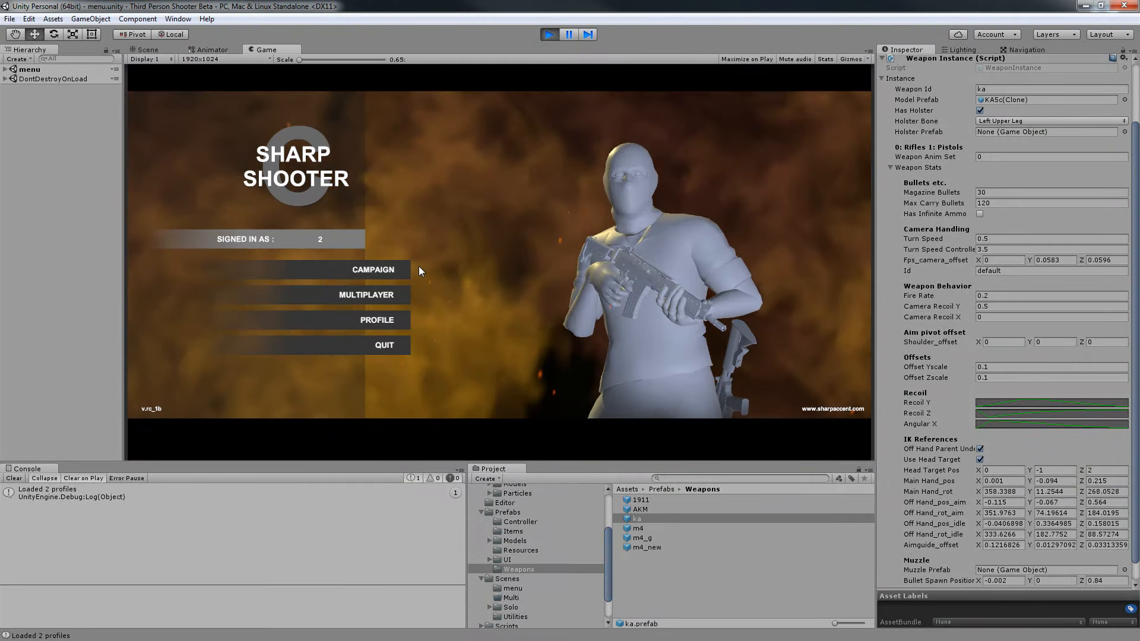
left_click(406, 268)
left_click(390, 296)
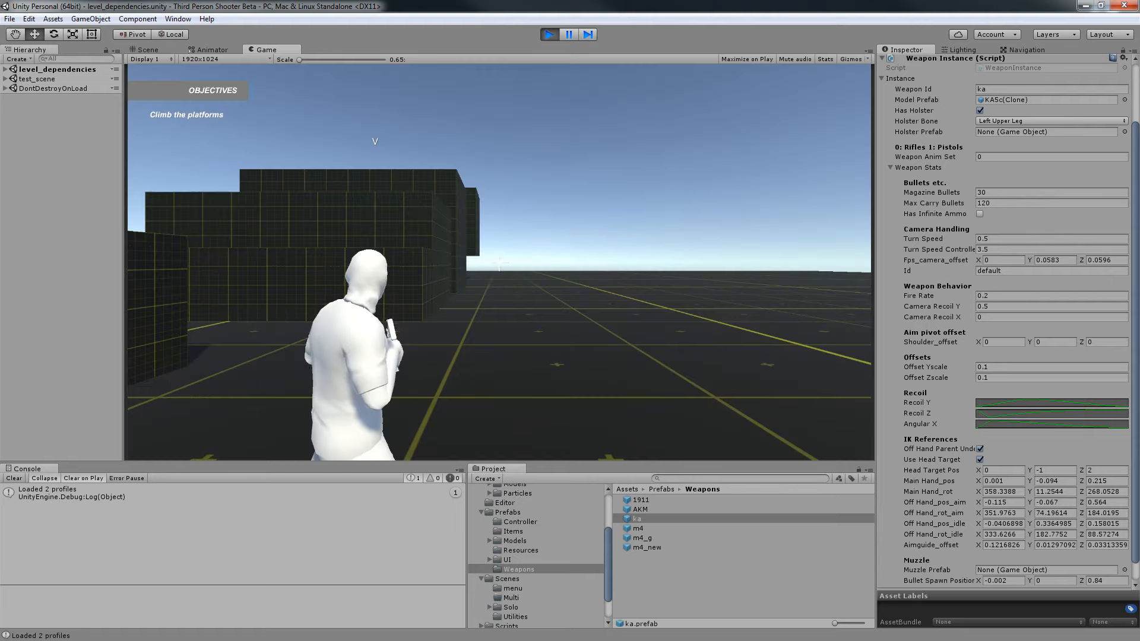
Aim and fire several shots in third-person view to check the recoil, open the Recoil Y curve and stop the game.
right_click(499, 262)
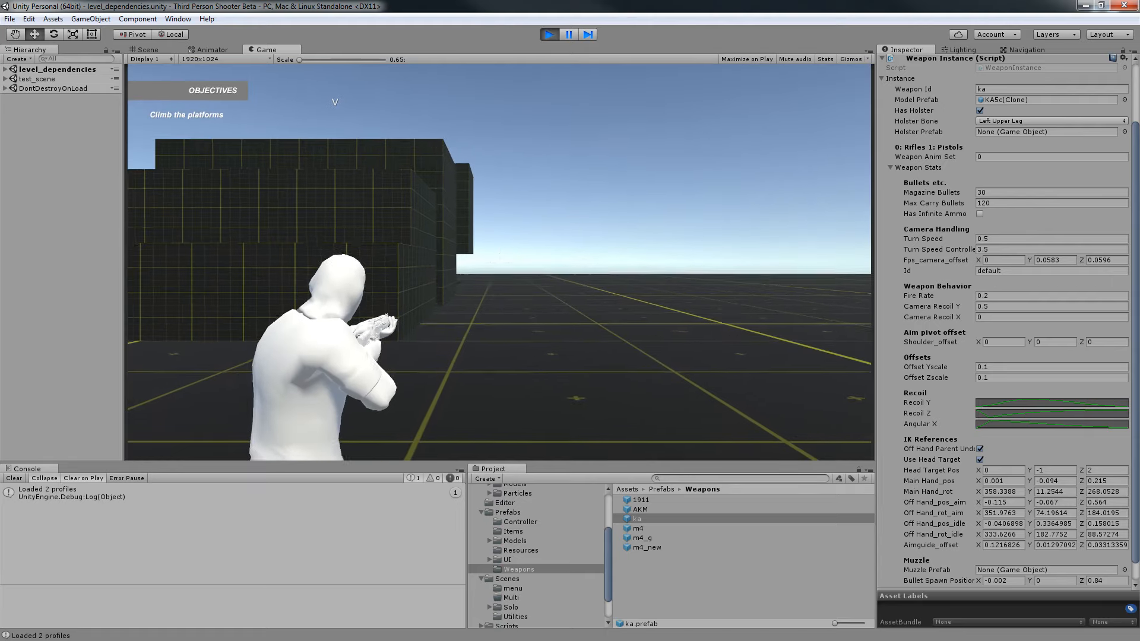
left_click(499, 261)
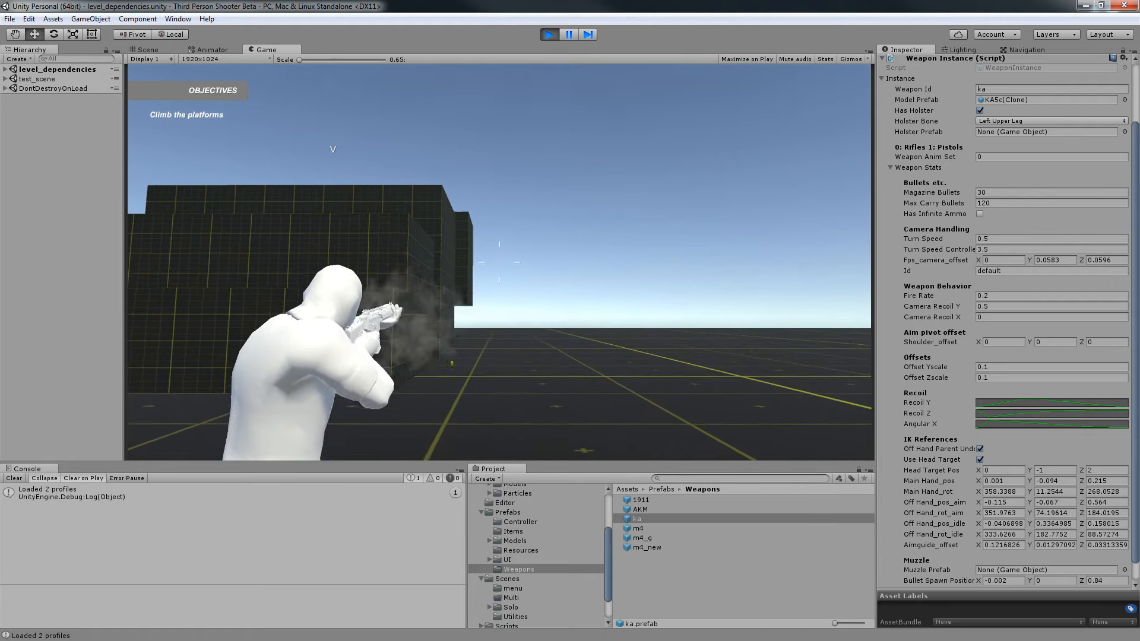
left_click(499, 261)
left_click(1051, 403)
left_click(548, 34)
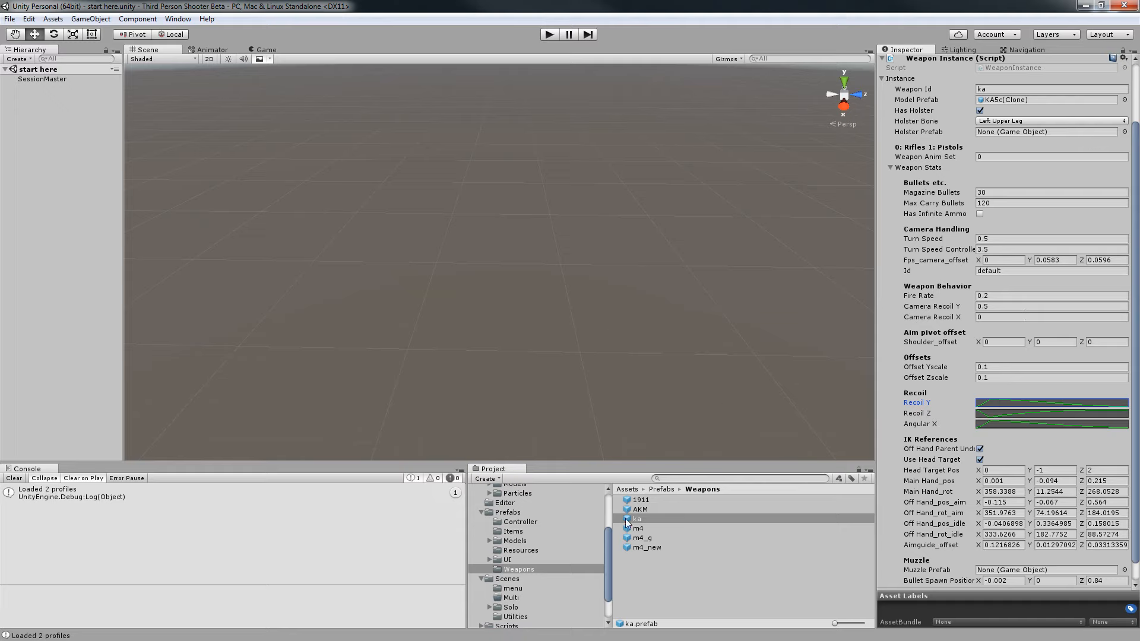
Collapse the expanded project folders and disable Use Debug Values on the SessionMaster object.
left_click(481, 512)
left_click(481, 545)
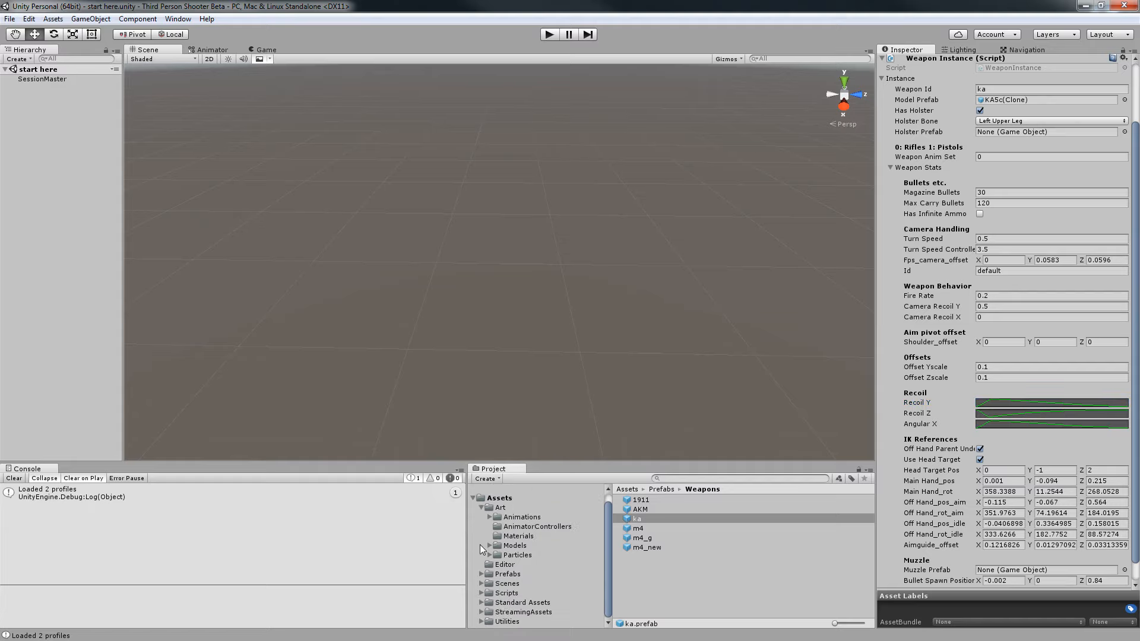
left_click(482, 508)
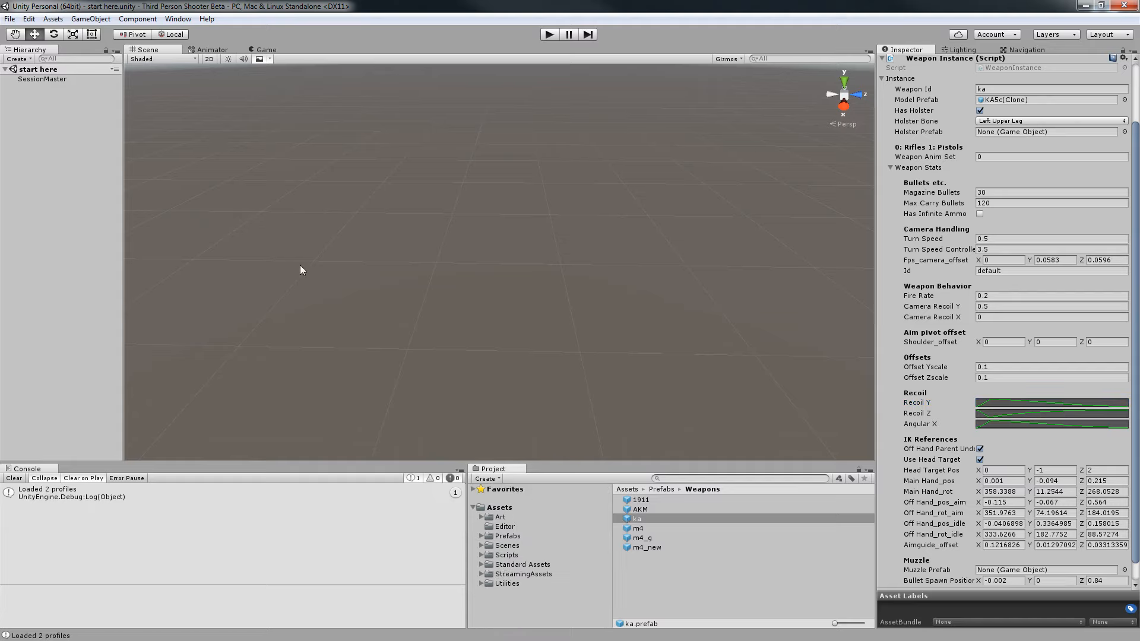
left_click(52, 78)
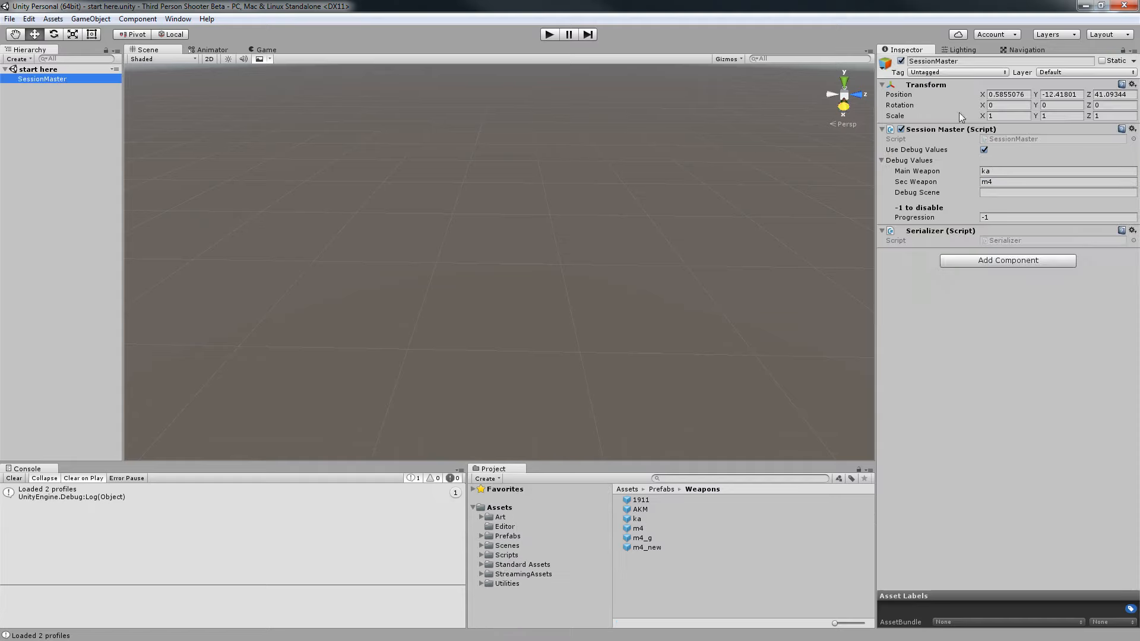
left_click(1011, 173)
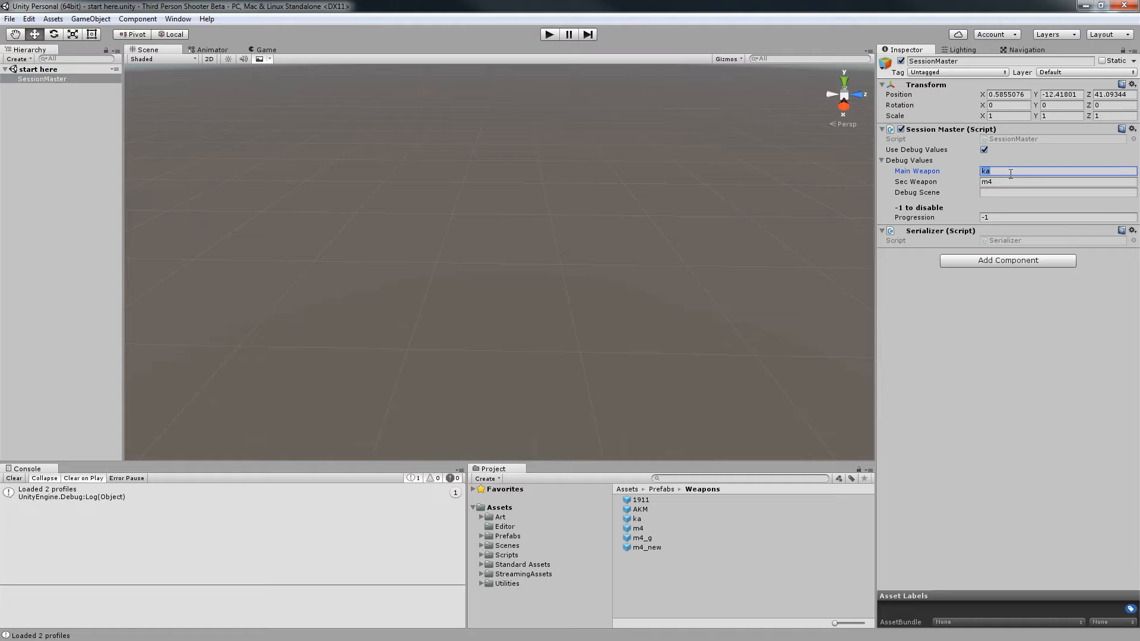
left_click(984, 150)
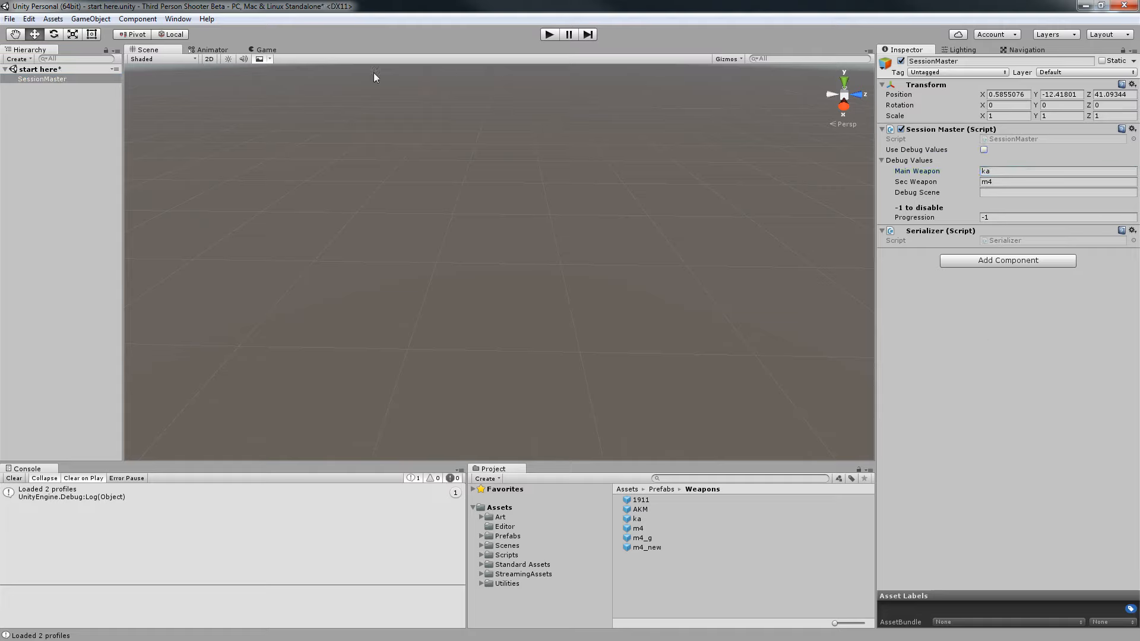
Run the game with debug values disabled, view the profile's character selection and stop the game.
left_click(548, 36)
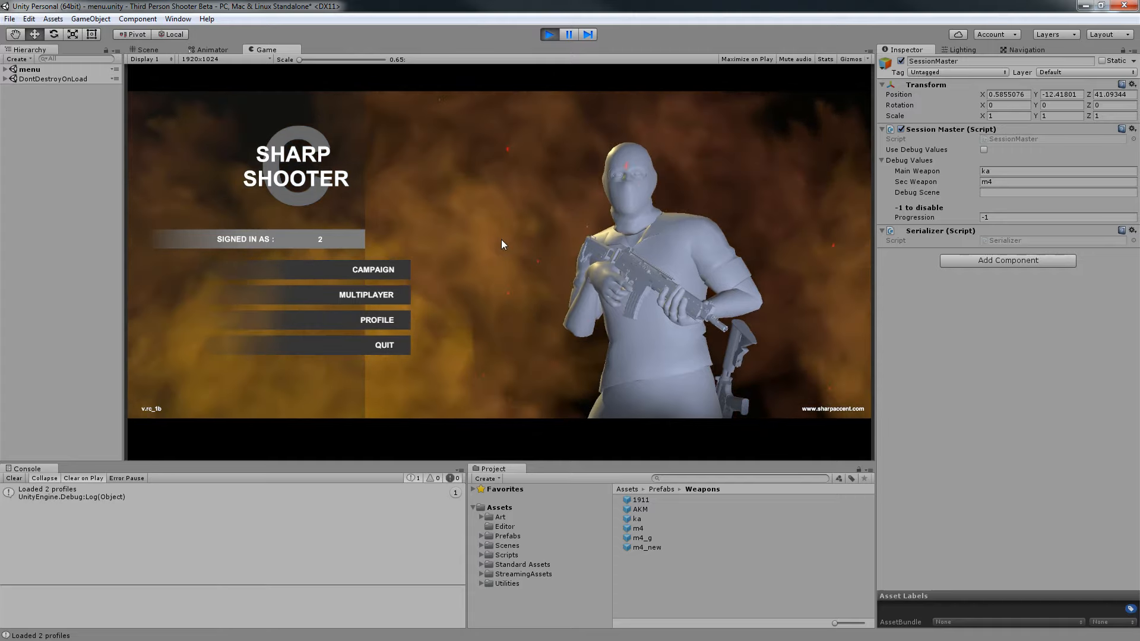
left_click(387, 319)
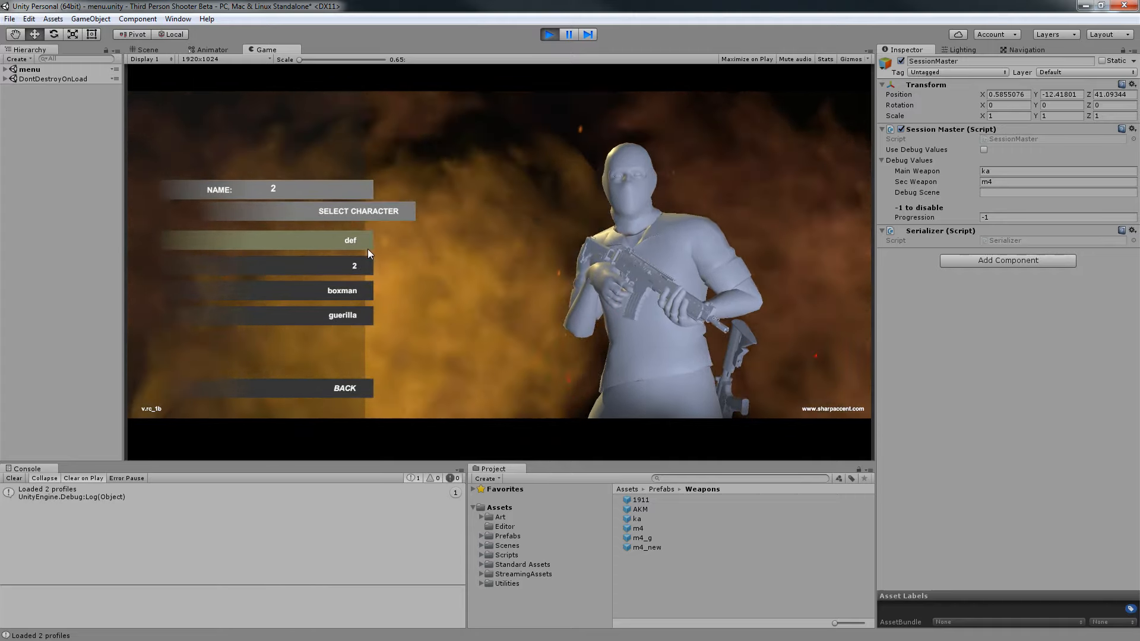
key("ctrl+p")
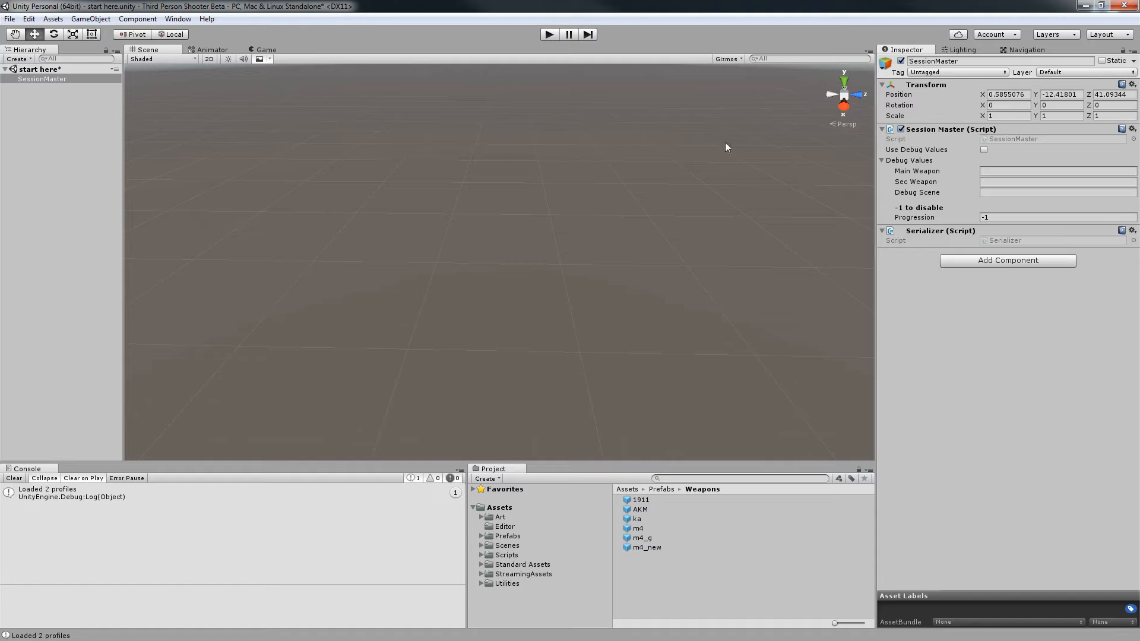
Delete all the saved profile files in the Data folder of StreamingAssets.
left_click(482, 585)
left_click(482, 584)
left_click(520, 573)
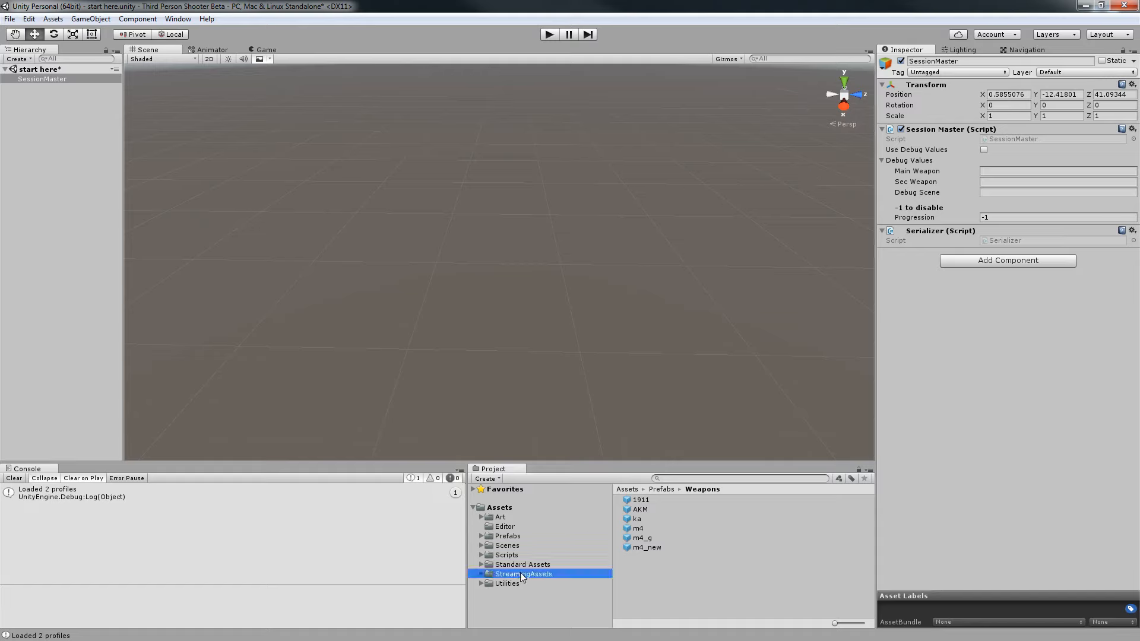
double_click(639, 500)
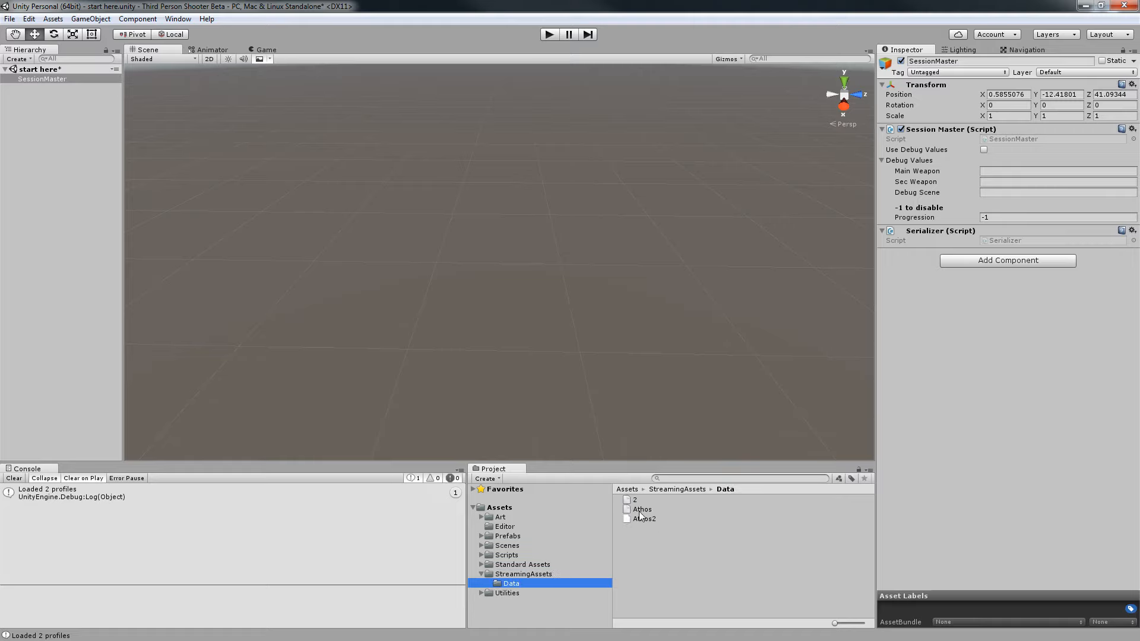
left_click(650, 519)
key("shift+Up")
key("shift+Up")
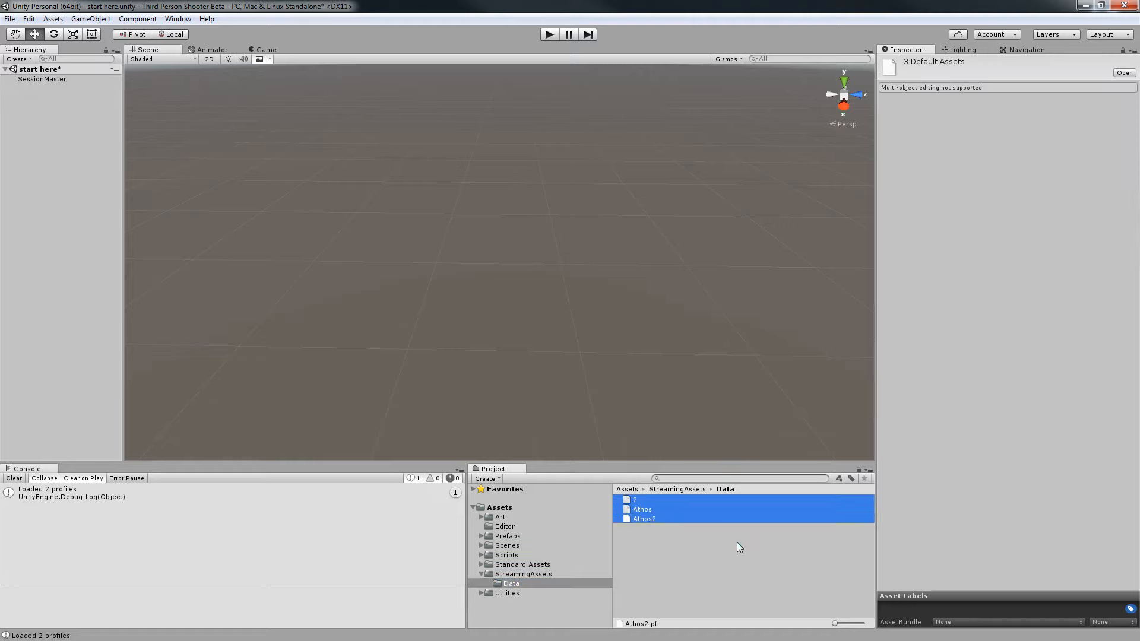
Run the game with the default profile, start a campaign game and pause it.
left_click(550, 35)
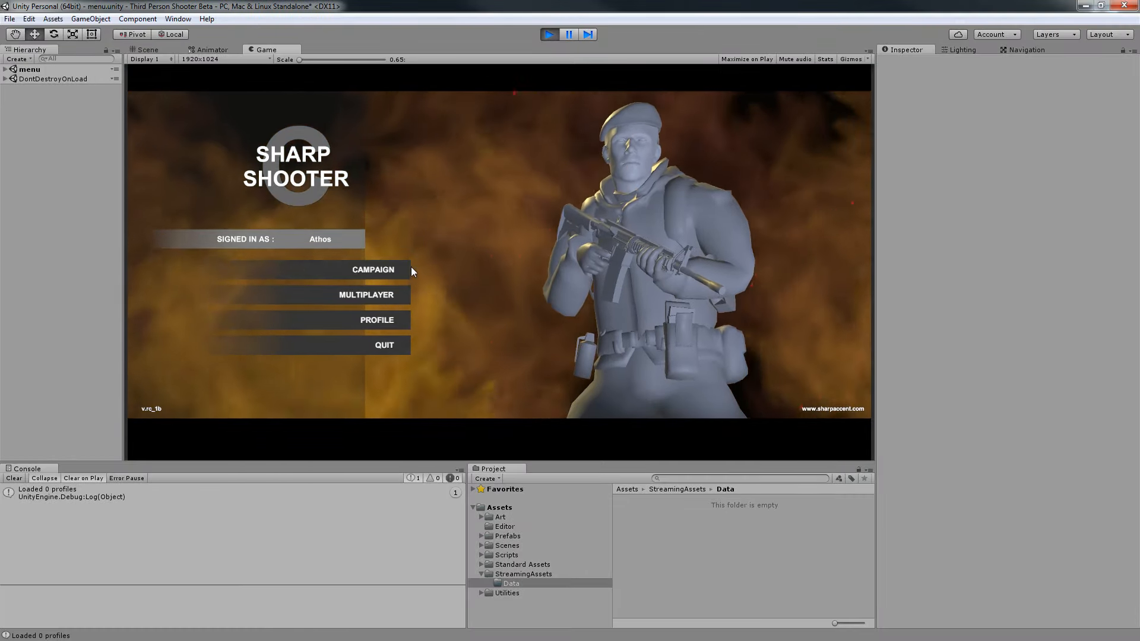
left_click(401, 272)
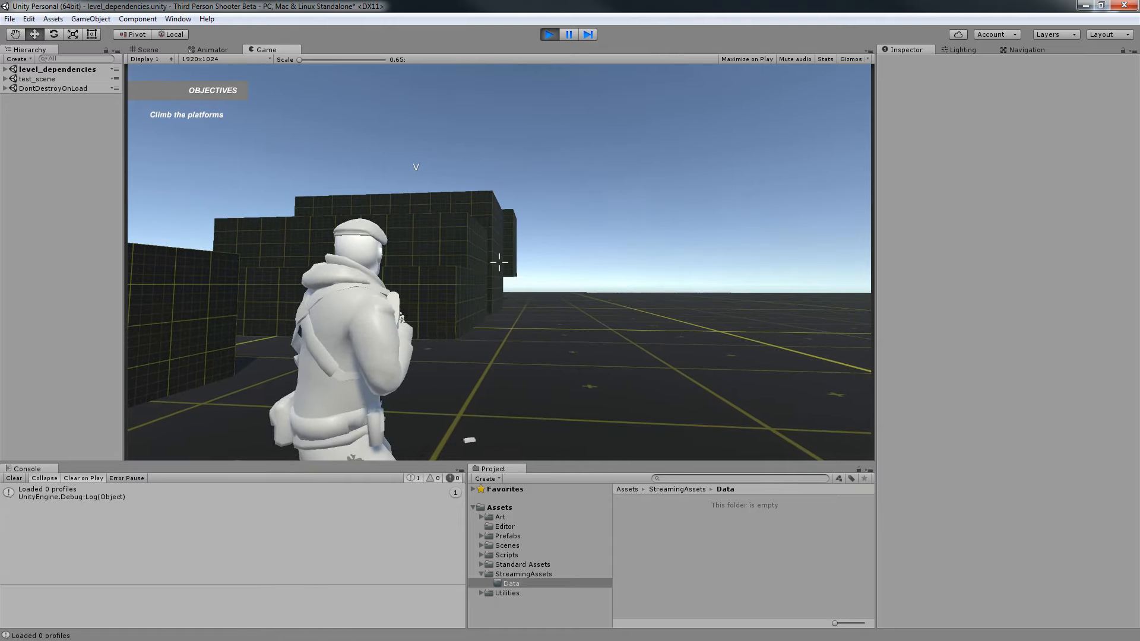
key("ctrl+shift+p")
Examine how the paused default character holds its rifle in the Scene view, from close up and from farther away.
mouse_move(500, 252)
right_mouse_down()
mouse_move(405, 101)
mouse_move(521, 217)
mouse_move(771, 281)
mouse_move(725, 287)
mouse_move(893, 283)
mouse_move(453, 247)
mouse_move(438, 229)
mouse_move(476, 200)
mouse_move(382, 185)
mouse_move(515, 206)
mouse_move(479, 258)
mouse_move(415, 420)
mouse_move(323, 382)
mouse_move(282, 279)
mouse_move(331, 237)
mouse_move(445, 269)
mouse_move(619, 191)
right_mouse_up()
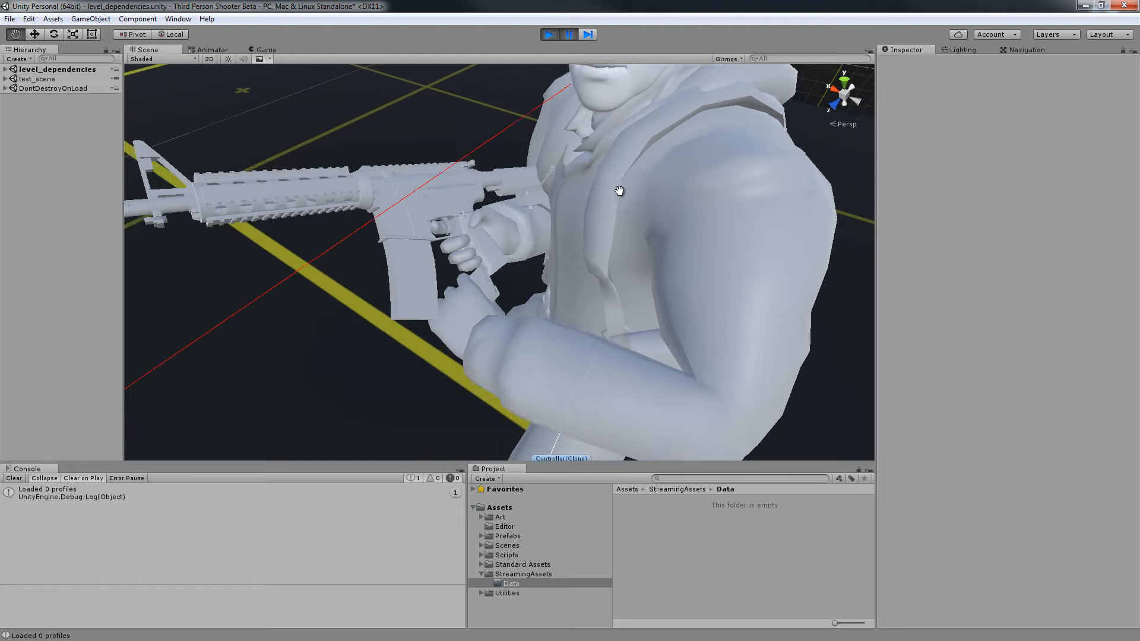
middle_click_drag(619, 191, 628, 174)
middle_click_drag(504, 222, 520, 219)
left_click_drag(541, 220, 547, 206, "alt")
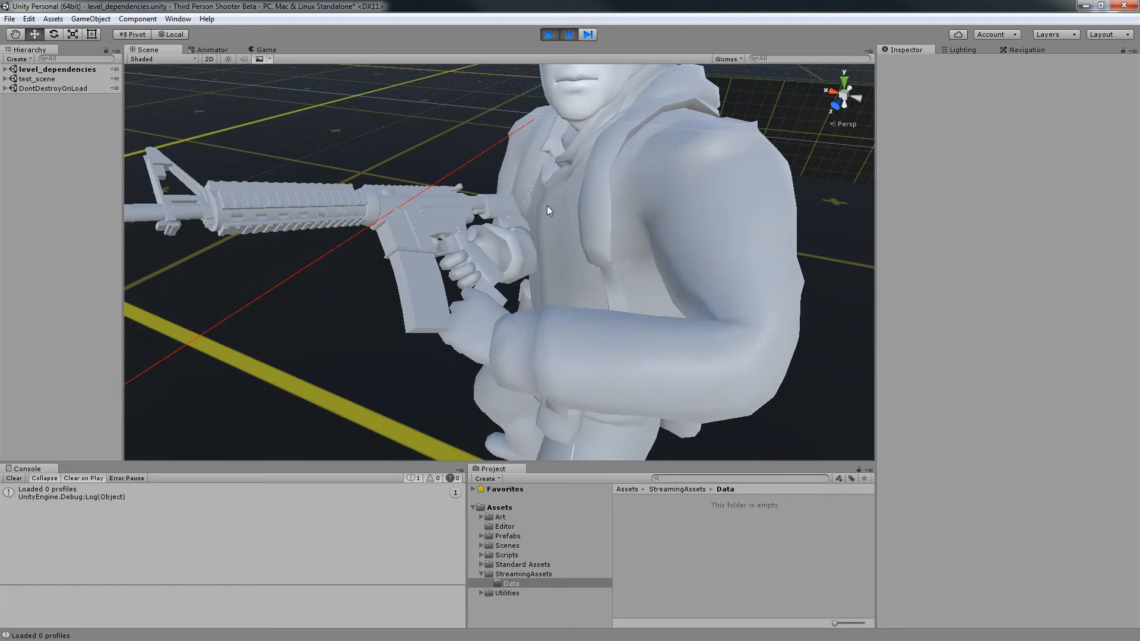
middle_click_drag(547, 205, 550, 195)
mouse_move(501, 258)
middle_mouse_down()
mouse_move(494, 249)
mouse_move(496, 266)
middle_mouse_up()
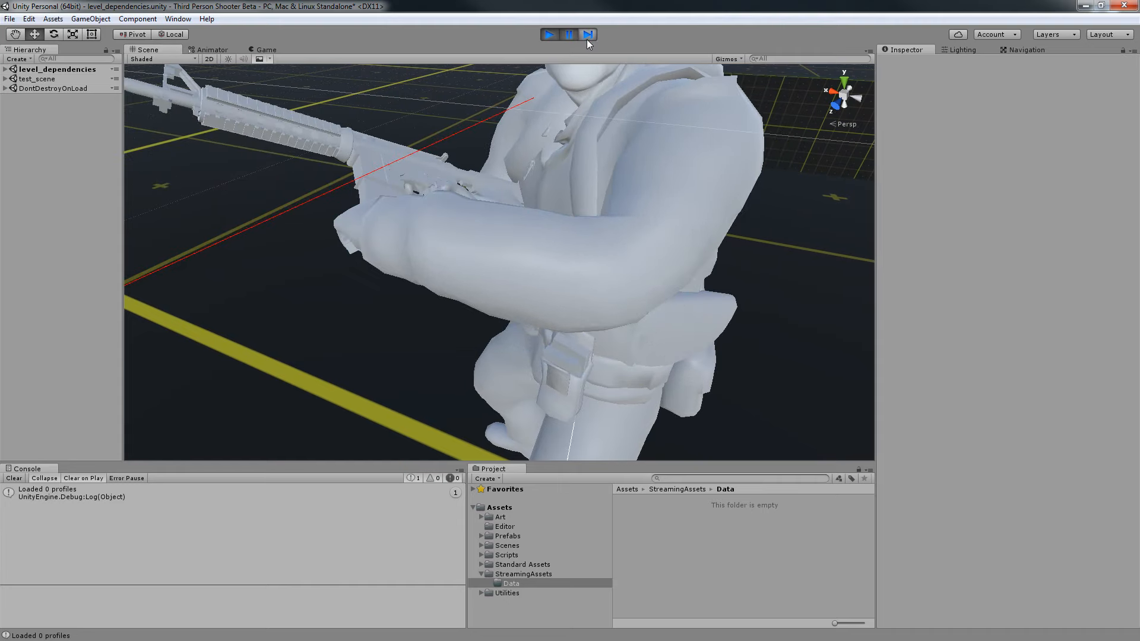
scroll(445, 217, "down", 3)
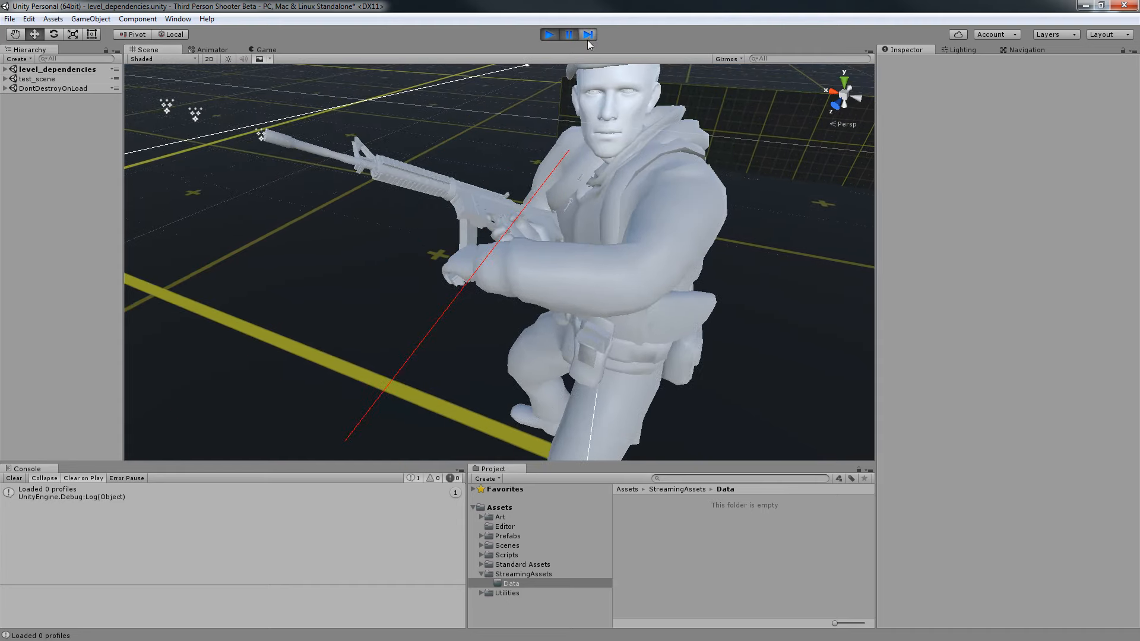
scroll(397, 344, "down", 3)
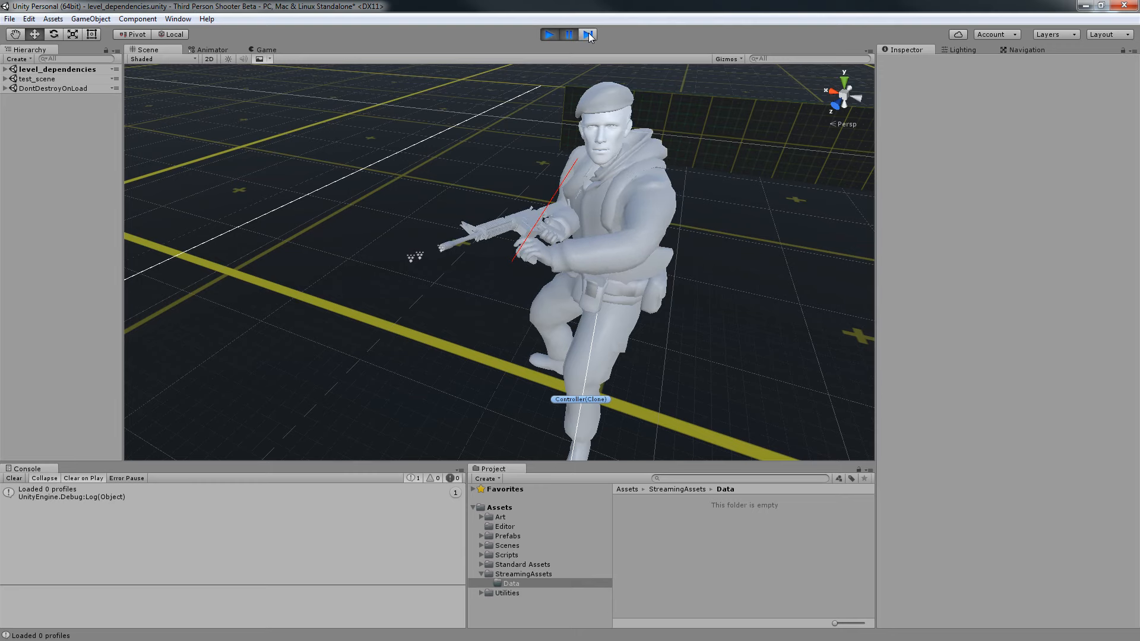
middle_click_drag(524, 213, 520, 239)
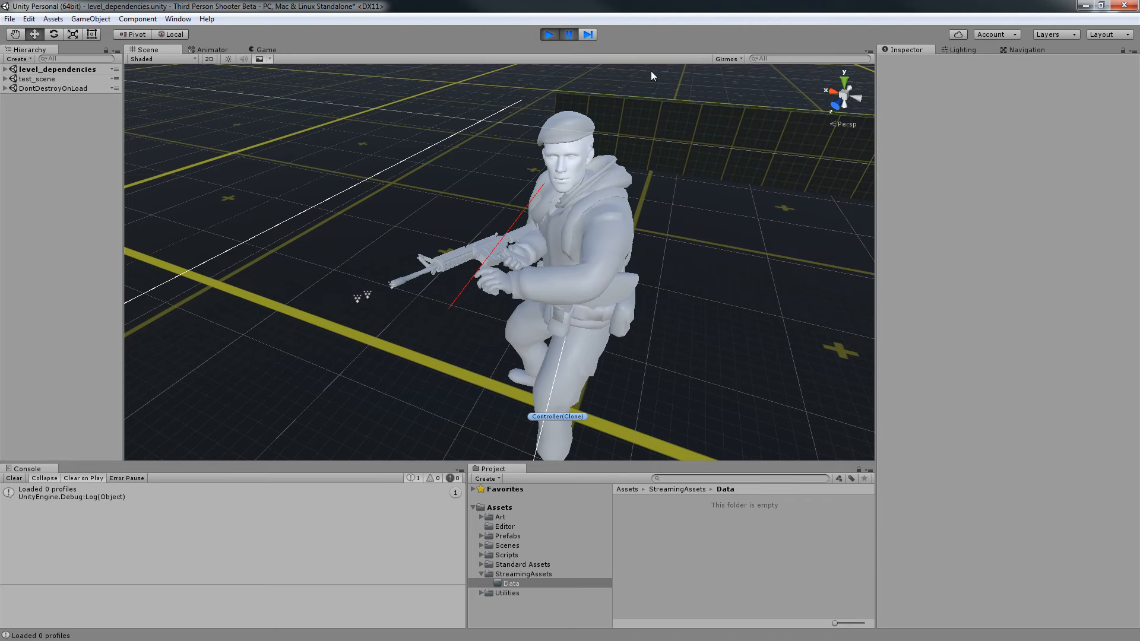
Advance the paused game several frames and examine the character's rifle pose from the front.
left_click(589, 34)
left_click(589, 34)
left_click(589, 34)
left_click(589, 34)
left_click(589, 34)
left_click(589, 34)
left_click(590, 33)
left_click_drag(661, 215, 772, 279, "alt")
middle_click_drag(772, 279, 821, 255)
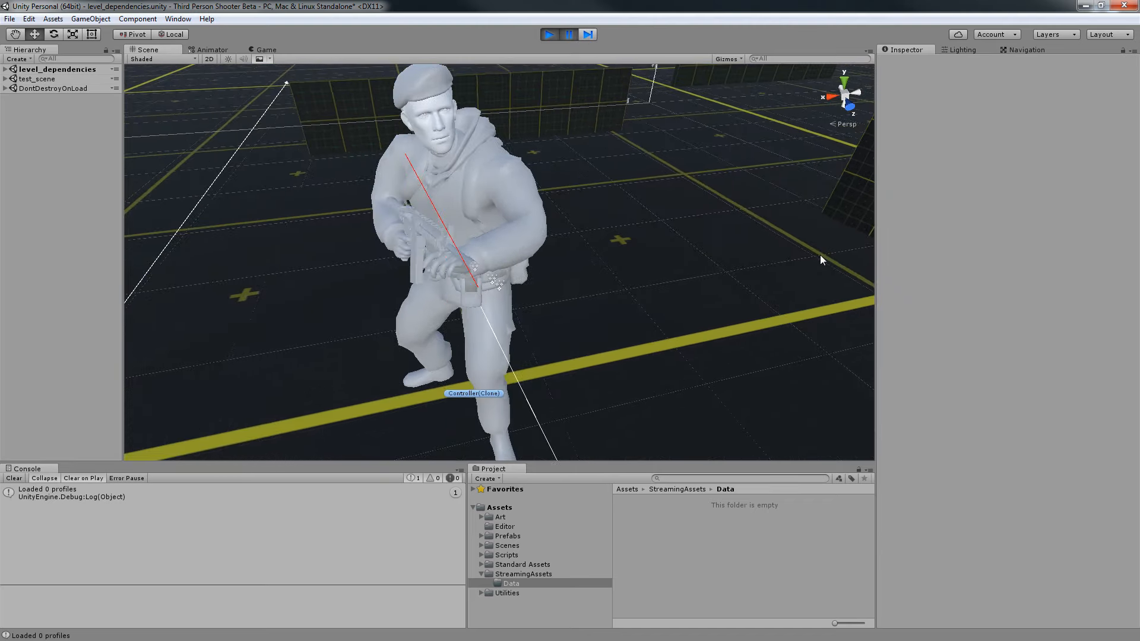
Examine the off hand's grip from the rifle side of the character, advance one more frame and stop the game.
left_click_drag(552, 249, 635, 240, "alt")
middle_click_drag(635, 240, 645, 238)
left_click_drag(645, 238, 564, 220, "alt")
left_click_drag(492, 239, 621, 176, "alt")
scroll(512, 226, "up", 3)
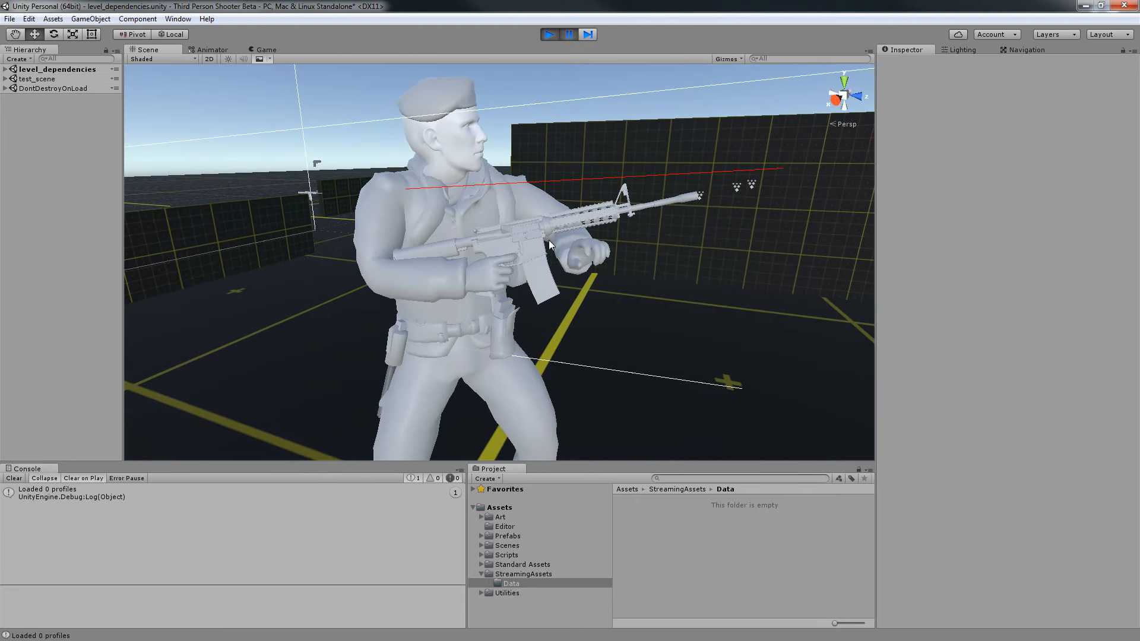
left_click(587, 35)
left_click(550, 35)
left_click(550, 35)
left_click(549, 37)
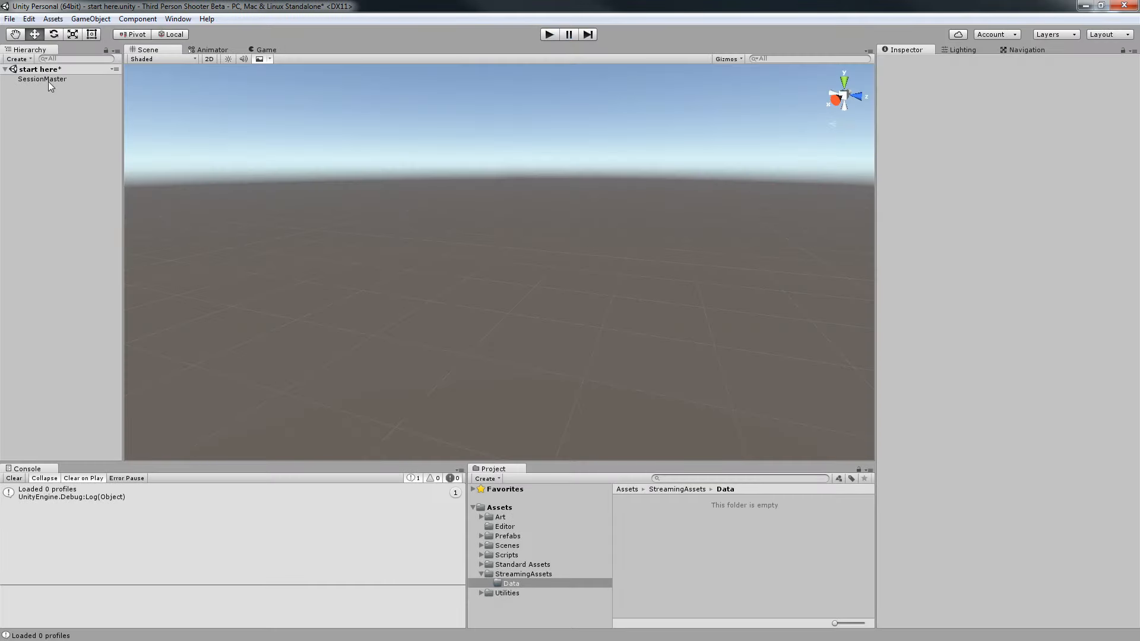
Enable Use Debug Values on SessionMaster and set both Main Weapon and Sec Weapon to ka.
left_click(48, 80)
left_click(986, 150)
left_click(992, 171)
type("ka")
key("Tab")
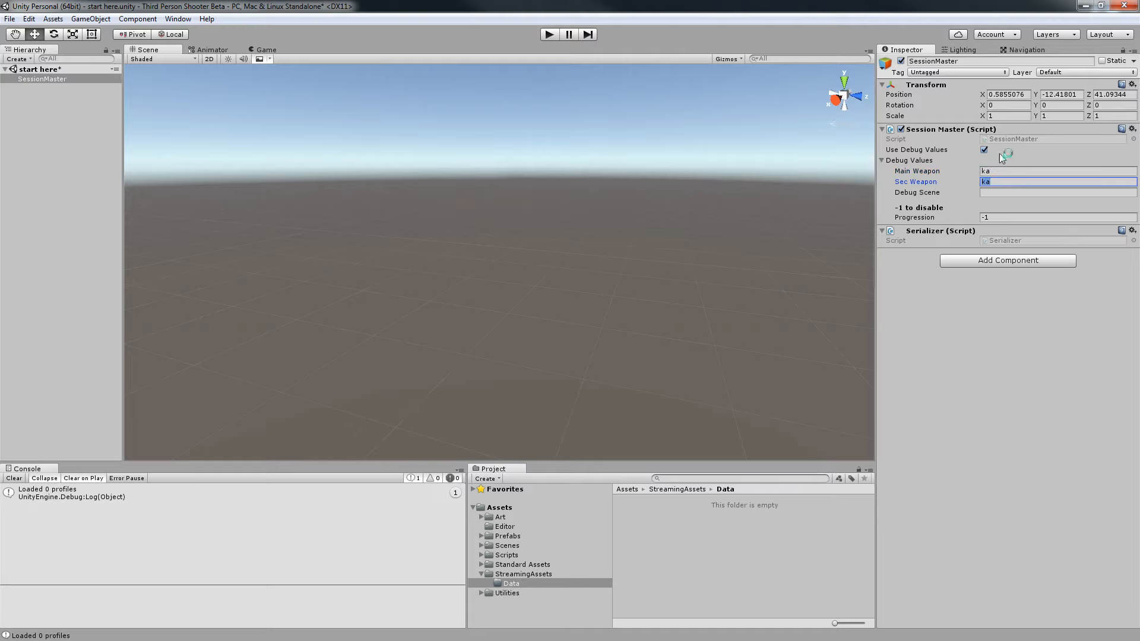
left_click(867, 285)
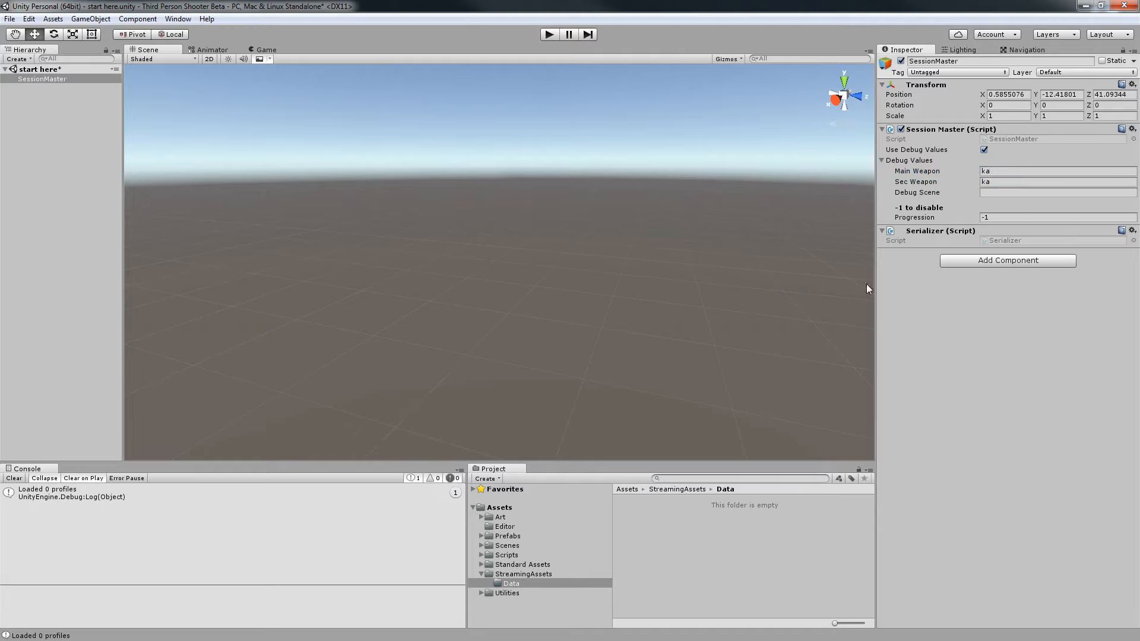
Run the game and open the profile's character selection with ka as both weapons.
left_click(550, 34)
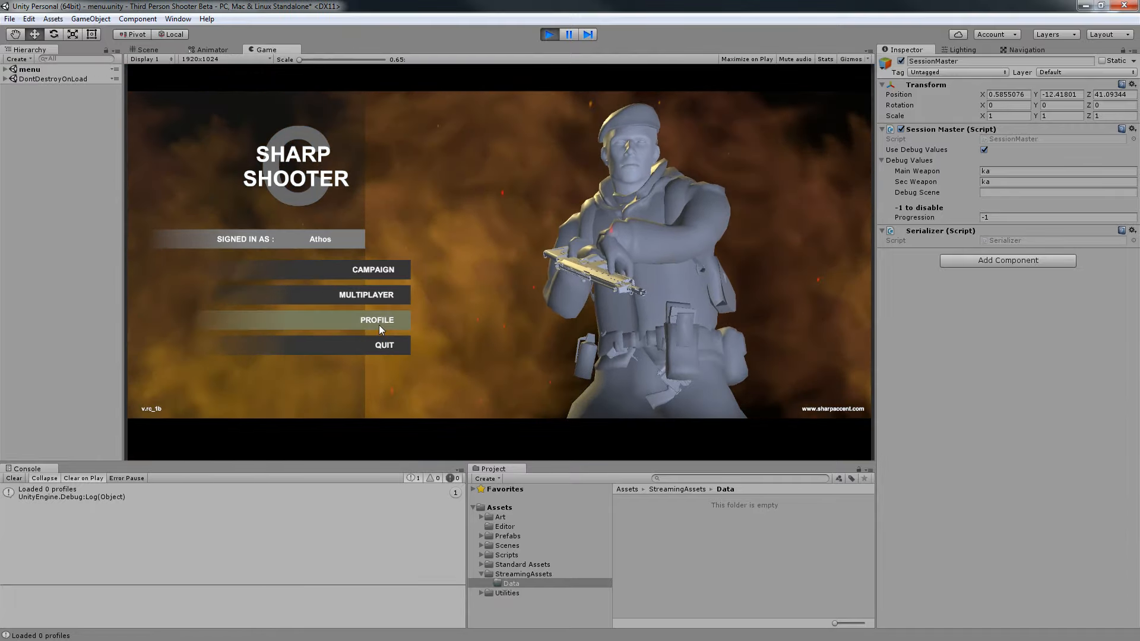
left_click(380, 324)
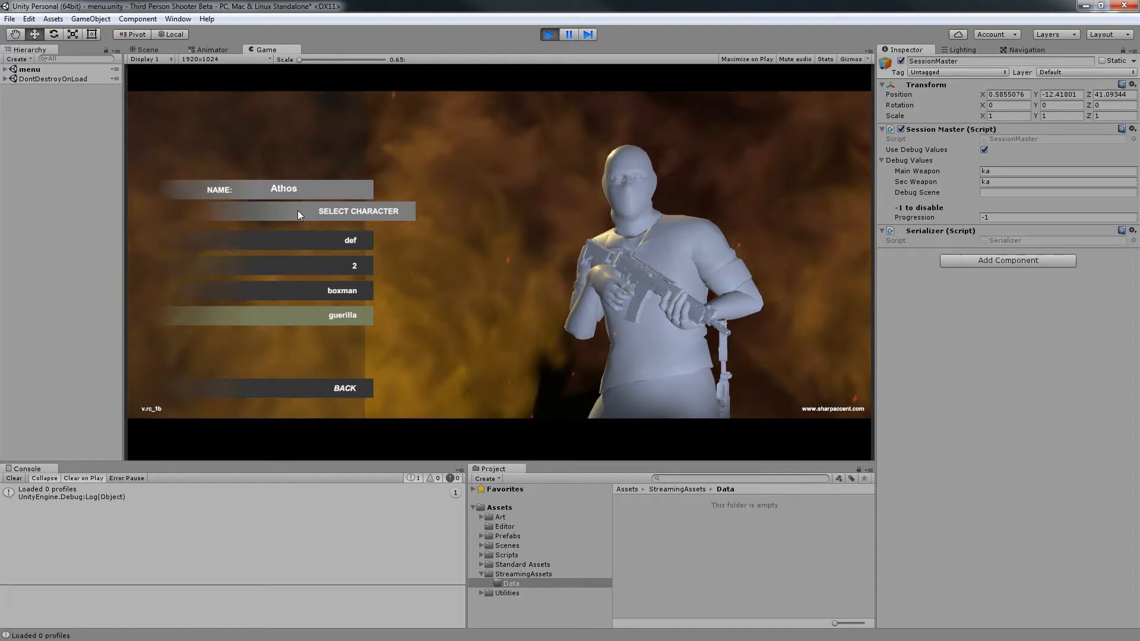
Leave the character profile screen and start a new game from the game's main menu.
left_click(341, 389)
left_click(344, 276)
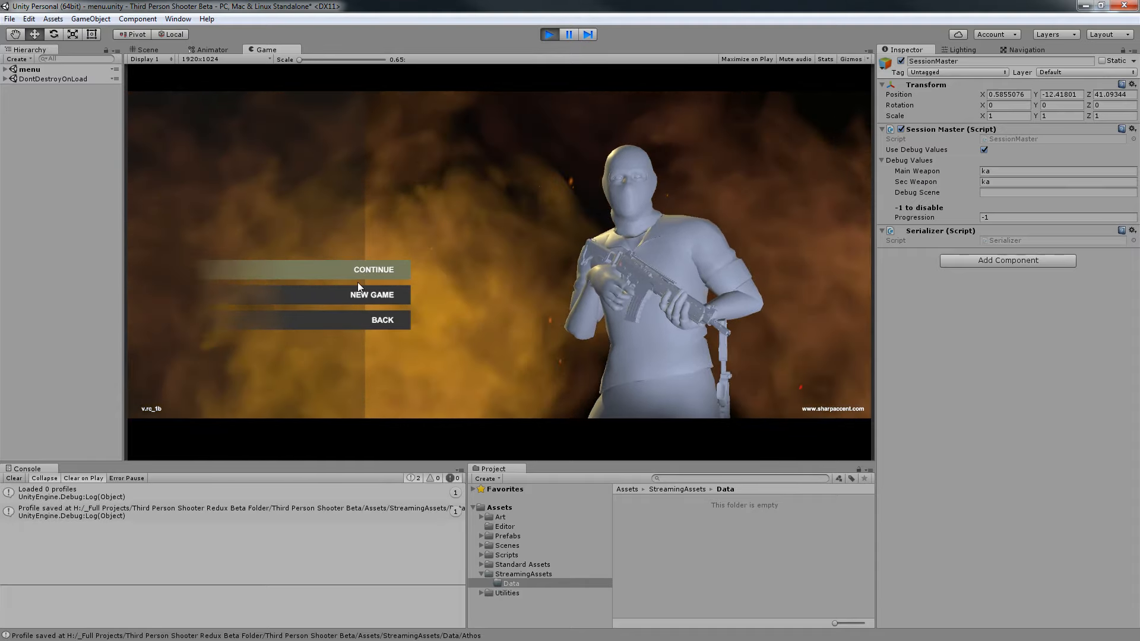
left_click(365, 300)
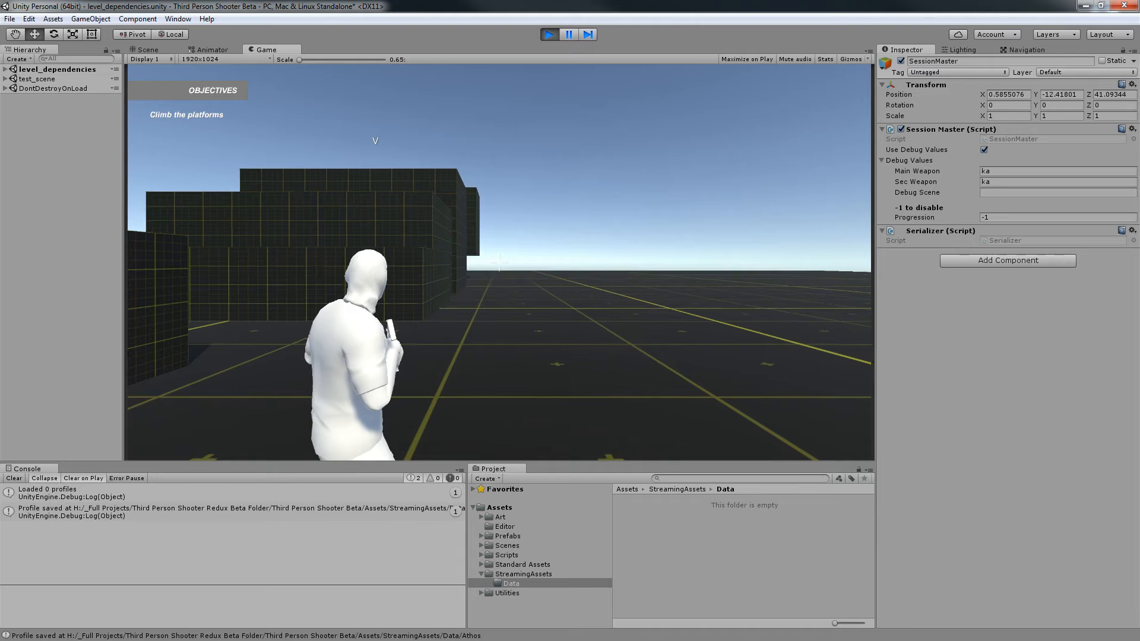
Aim and fire the rifle in the test level, and pause the running game.
right_click(499, 262)
left_click(499, 262)
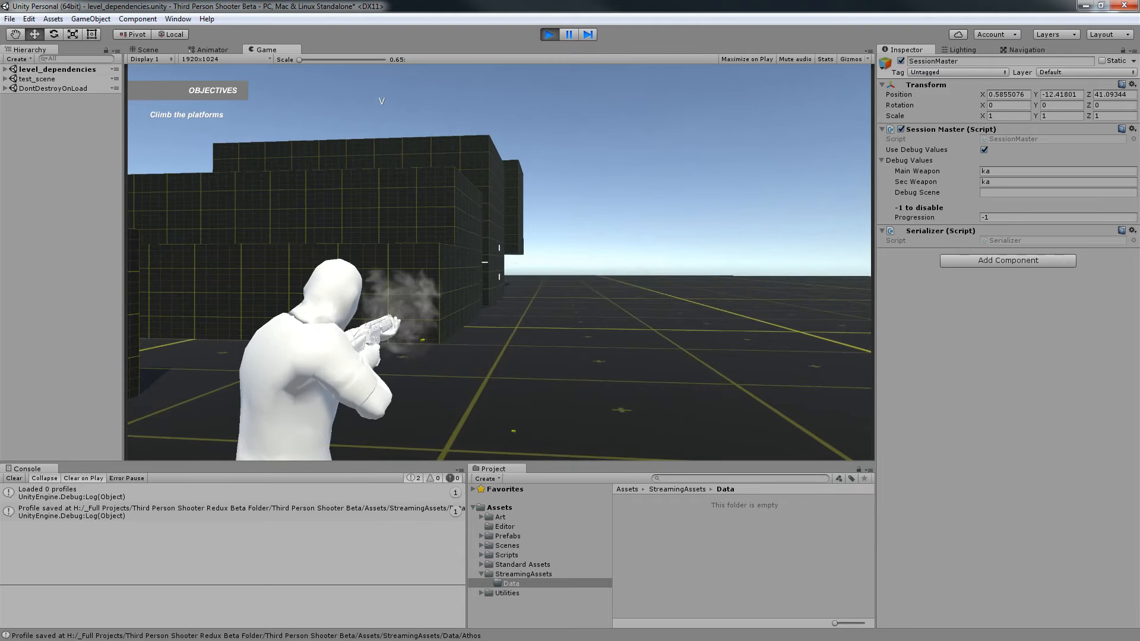
key("ctrl+shift+p")
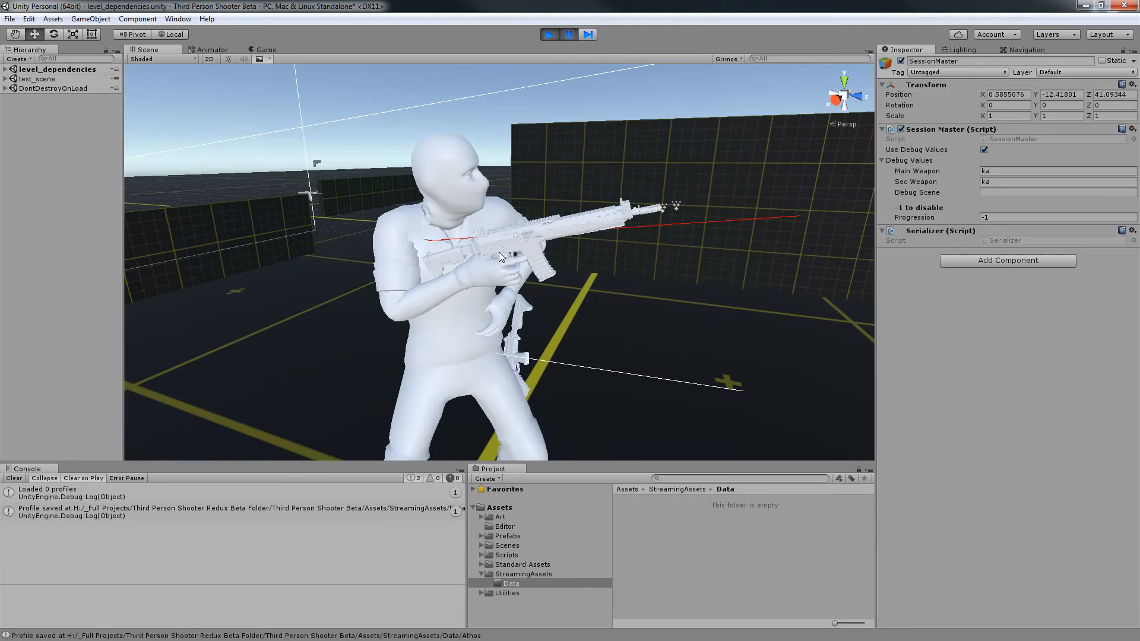
Advance the paused game frame by frame through the first part of the reload, examining the character's hands and rifle.
right_click_drag(654, 305, 570, 66)
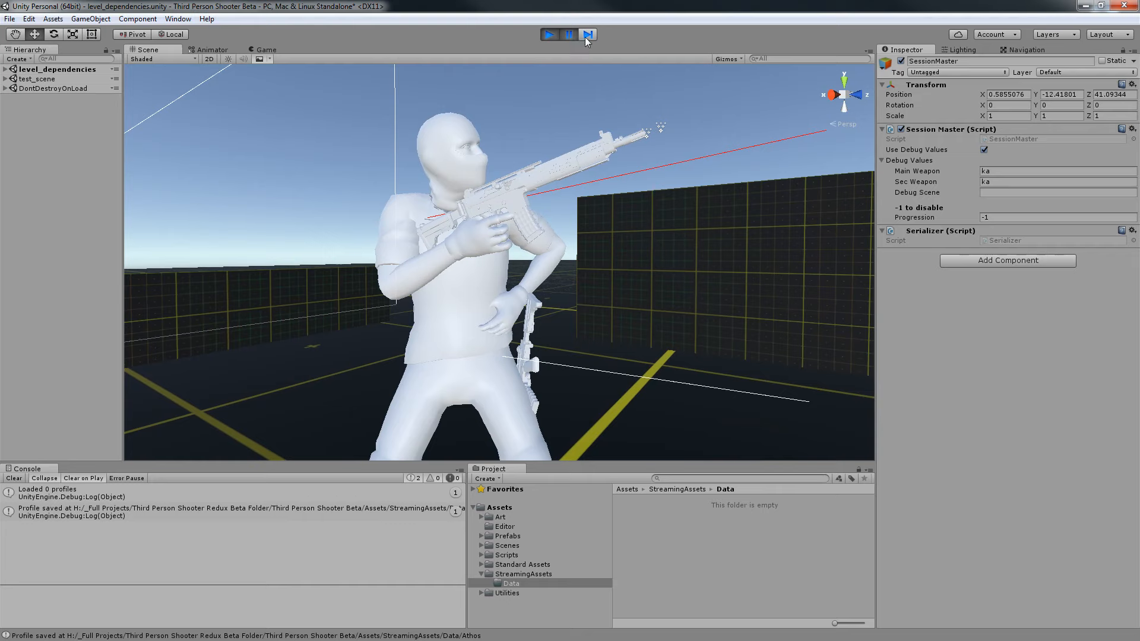
left_click(586, 37)
left_click(586, 37)
left_click(586, 37)
left_click(585, 37)
left_click(585, 37)
left_click(586, 37)
left_click(586, 37)
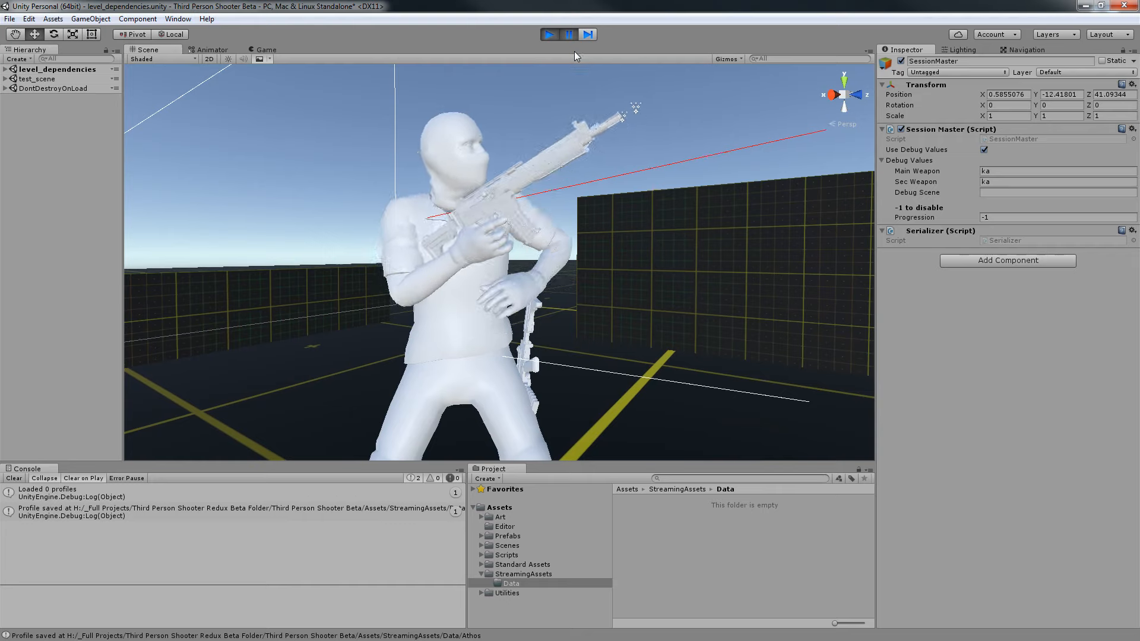
left_click(587, 37)
left_click(587, 37)
left_click(587, 36)
left_click(587, 37)
left_click(587, 37)
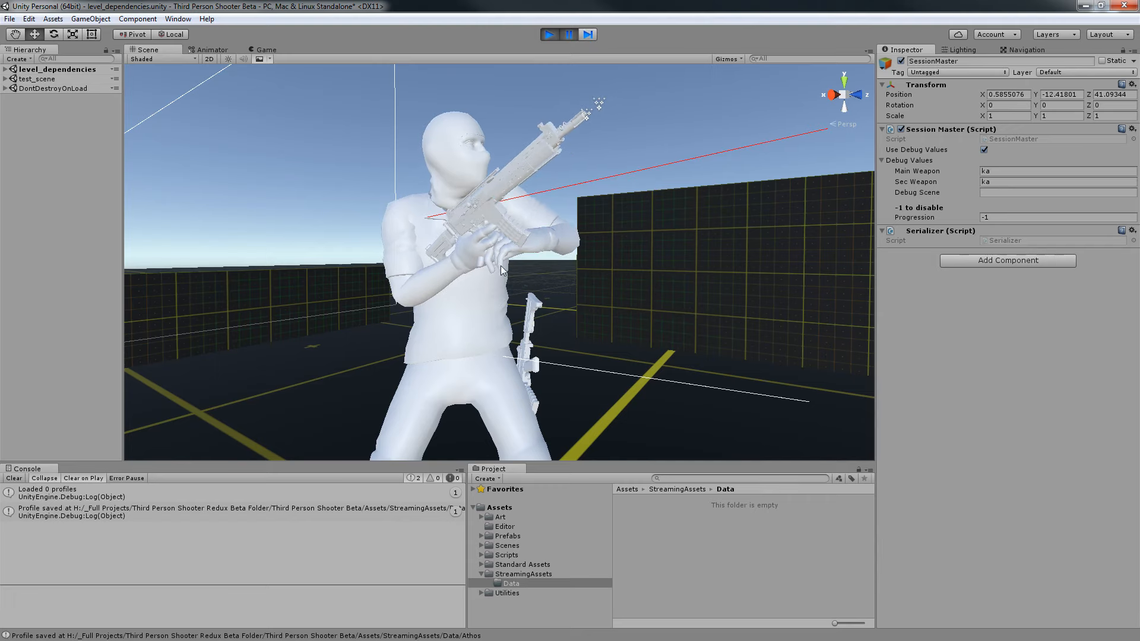
middle_click_drag(518, 256, 491, 250)
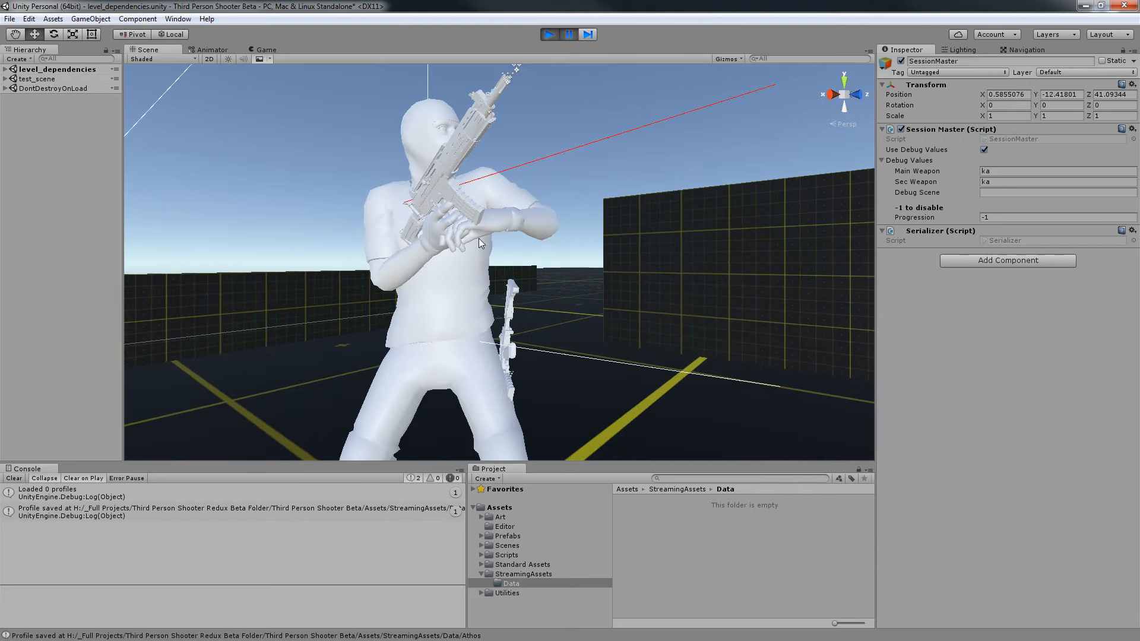
left_click(592, 35)
left_click(592, 34)
left_click(592, 35)
scroll(458, 258, "down", 3)
right_click_drag(389, 245, 458, 258)
middle_click_drag(749, 368, 804, 361)
left_click(583, 36)
left_click(583, 36)
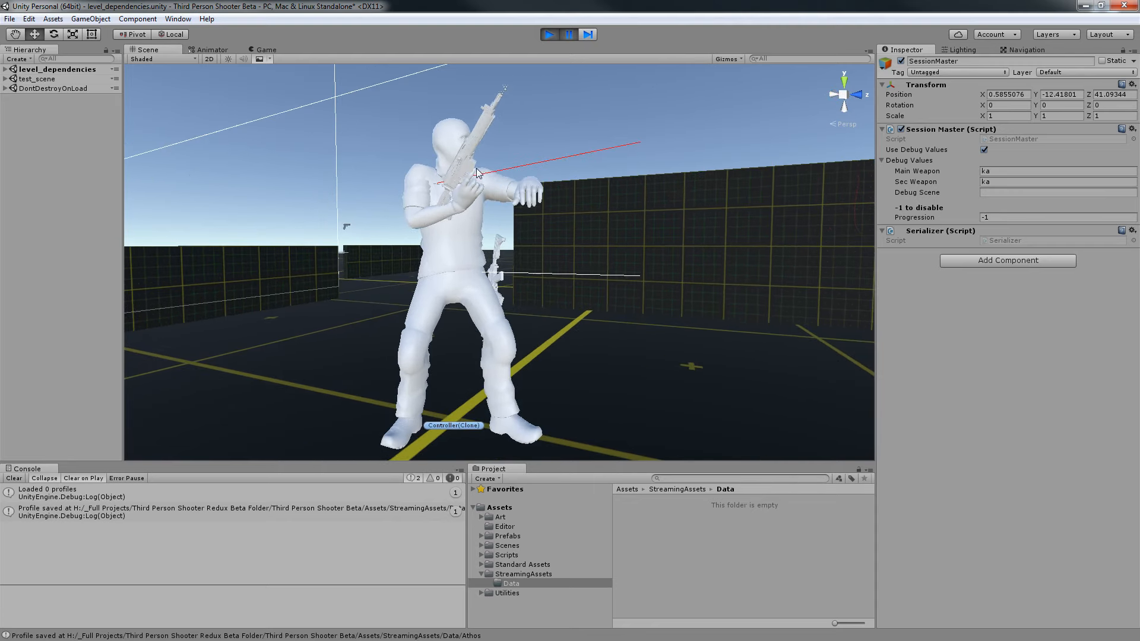
Select the KA5c(Clone)(Clone) weapon held by the character and examine the magazine references in its Weapon Model Hook component.
left_click(468, 156)
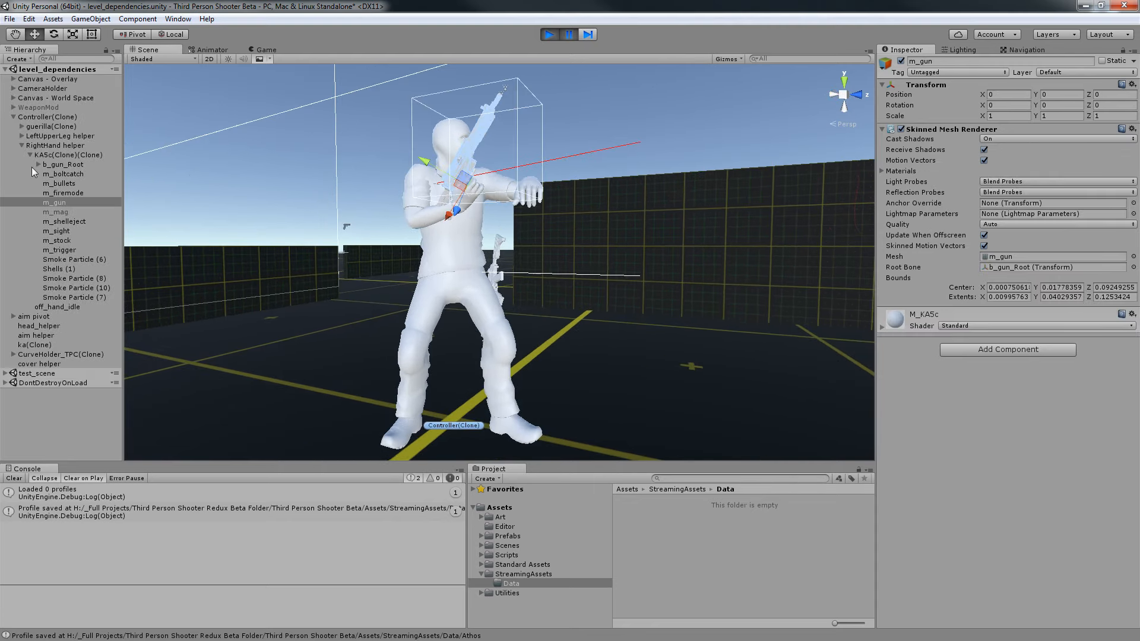
left_click(62, 155)
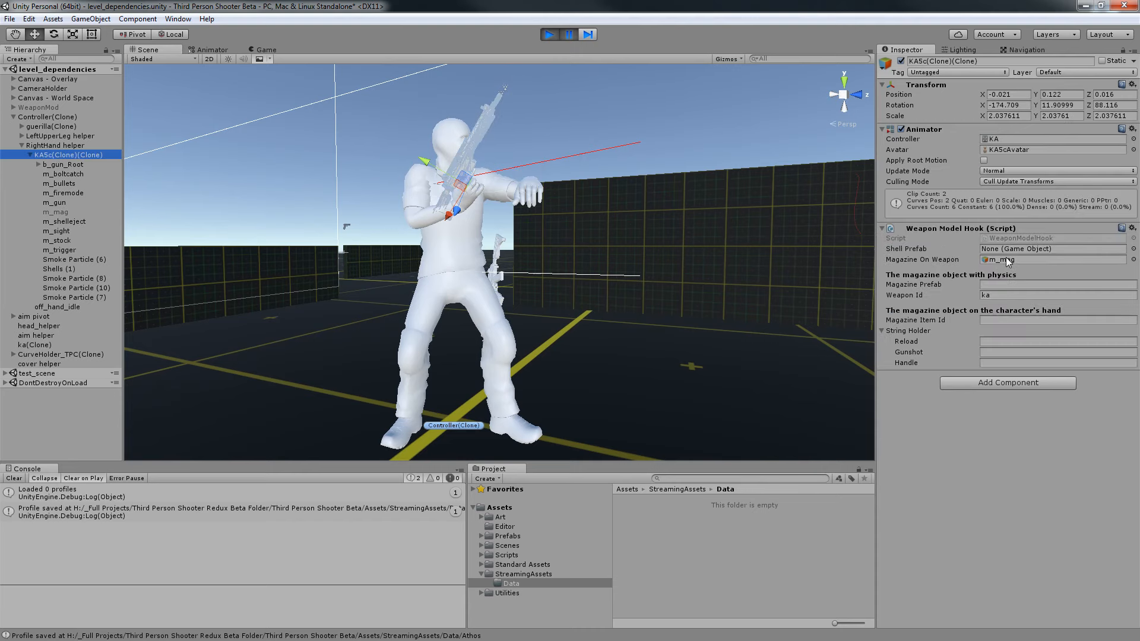
scroll(484, 140, "up", 4)
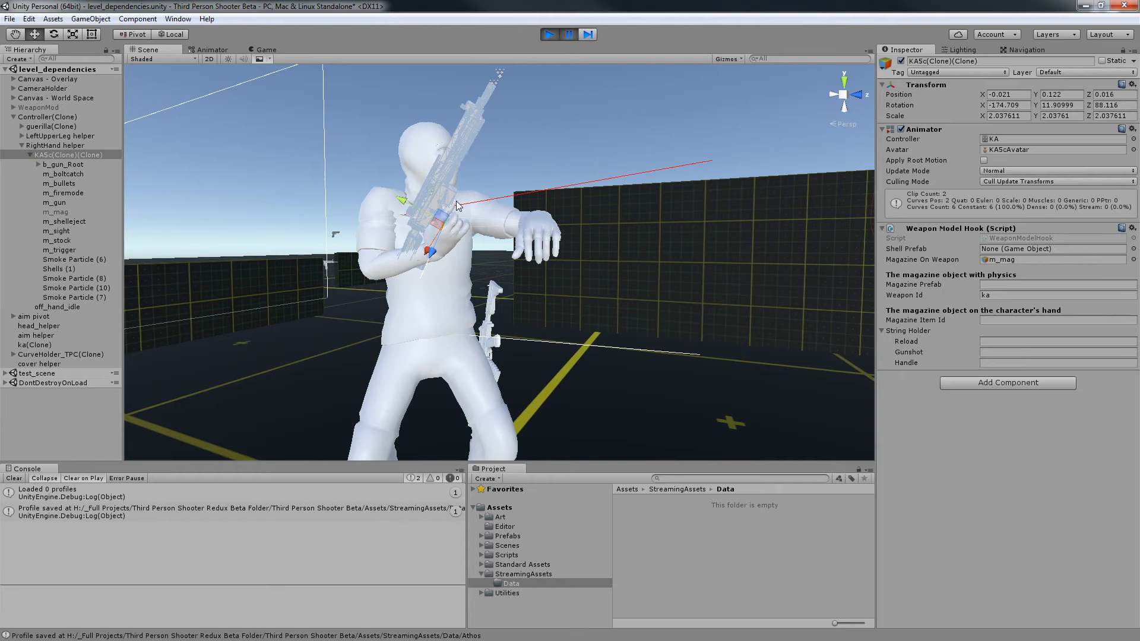
Advance the game frame by frame through the magazine swap, examining the rifle's m_mag object and the left hand.
left_click(585, 37)
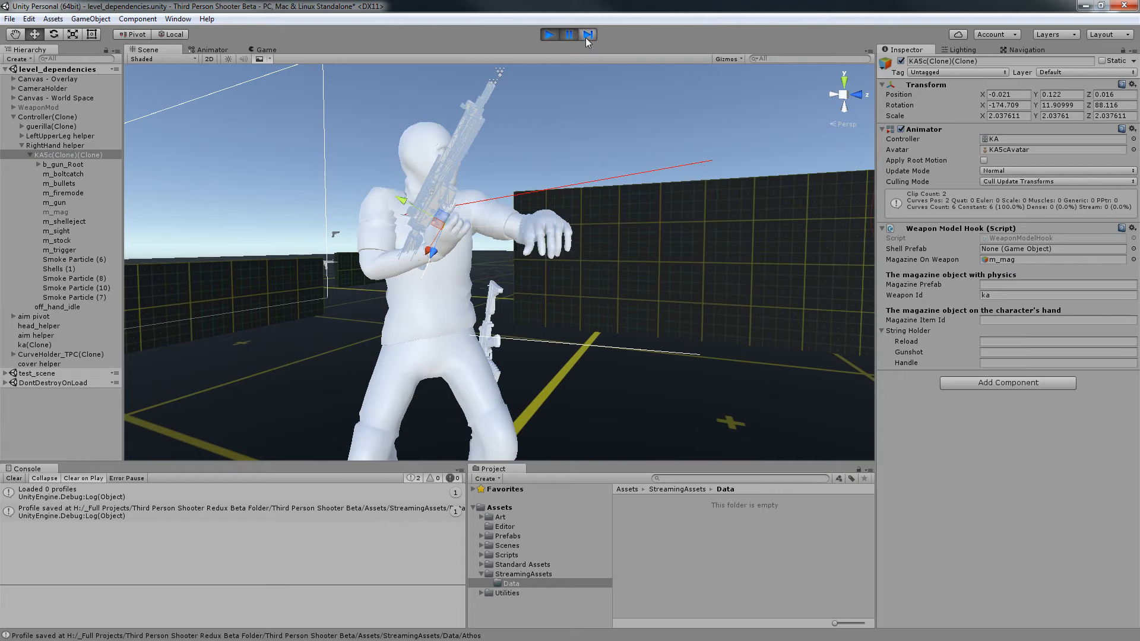
left_click(586, 38)
left_click(585, 37)
left_click(586, 38)
left_click(585, 37)
left_click(586, 37)
left_click(586, 37)
left_click(587, 35)
left_click(587, 34)
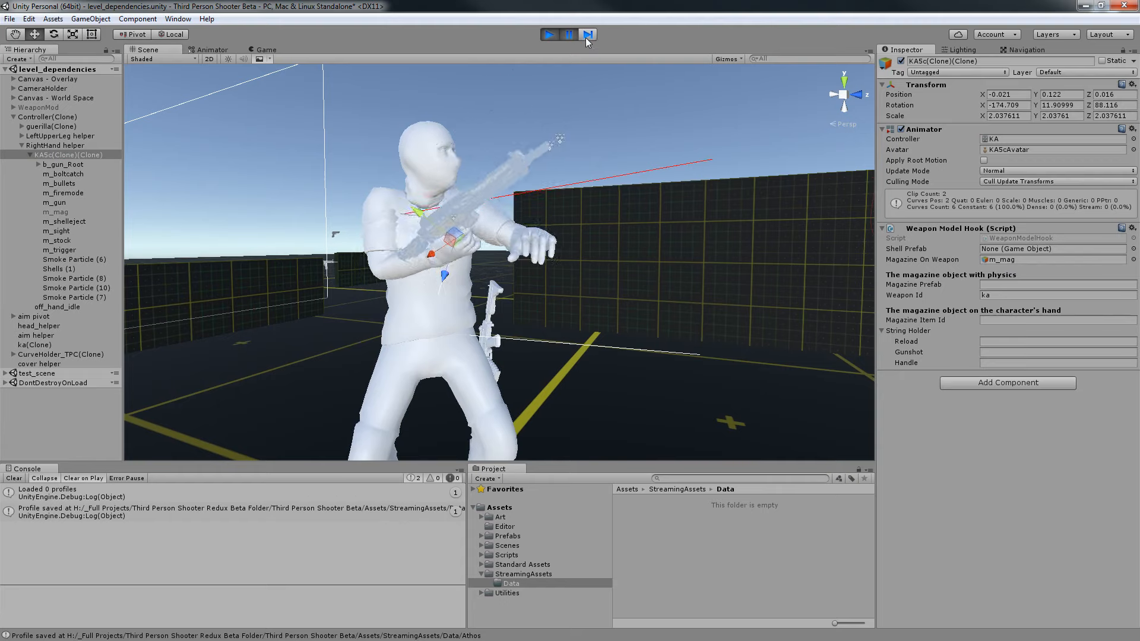
left_click(587, 34)
left_click(587, 35)
left_click(588, 34)
left_click(587, 34)
left_click(587, 35)
left_click(588, 34)
left_click(586, 38)
left_click(586, 38)
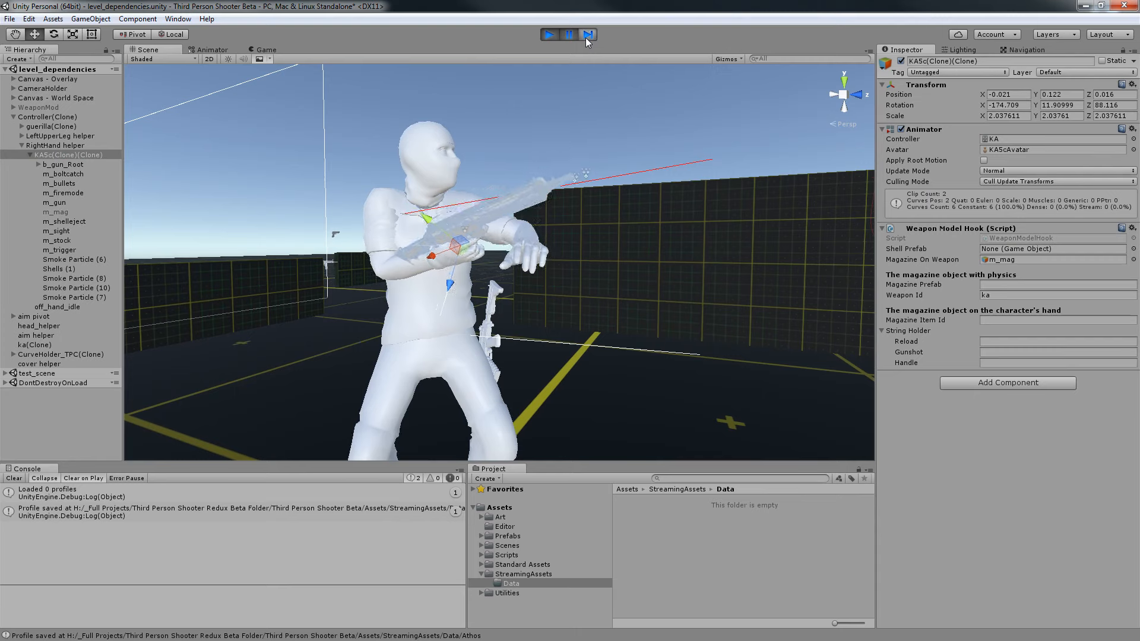
left_click(585, 38)
left_click(586, 38)
left_click(586, 38)
left_click(586, 37)
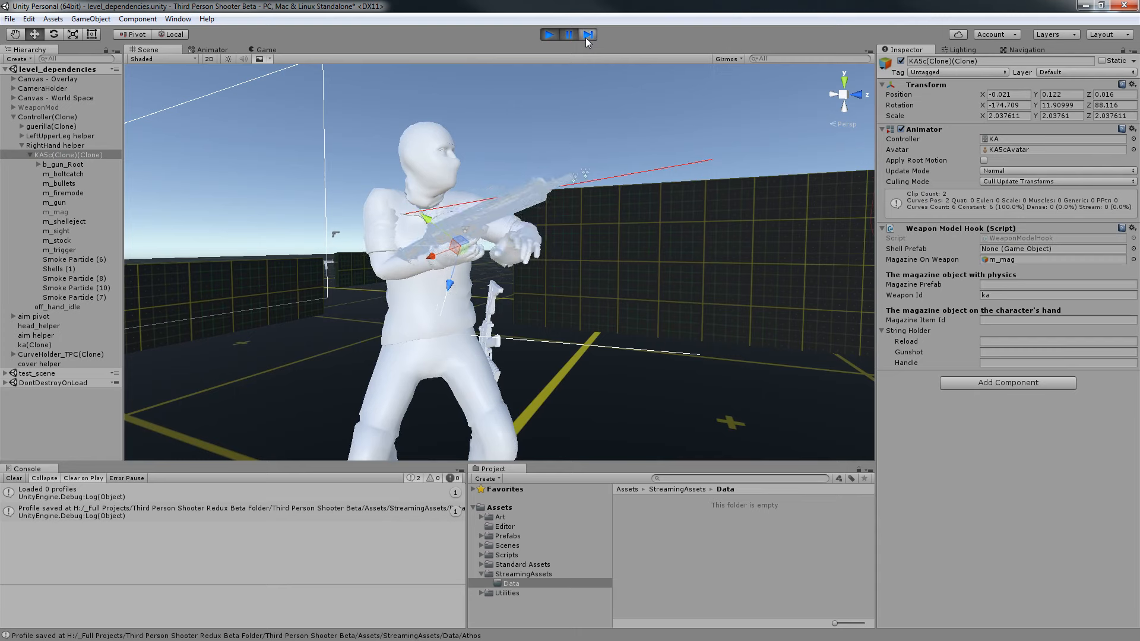
left_click(586, 37)
left_click(585, 38)
left_click(585, 37)
left_click(586, 38)
left_click(586, 37)
left_click(586, 37)
left_click(585, 37)
left_click(585, 38)
left_click(586, 38)
left_click(586, 37)
left_click(586, 38)
left_click(586, 37)
left_click(585, 38)
left_click(585, 38)
left_click(586, 37)
left_click(586, 37)
left_click(586, 38)
left_click(586, 37)
left_click(586, 37)
left_click(586, 37)
left_click(586, 37)
left_click(586, 37)
left_click(585, 38)
left_click(586, 37)
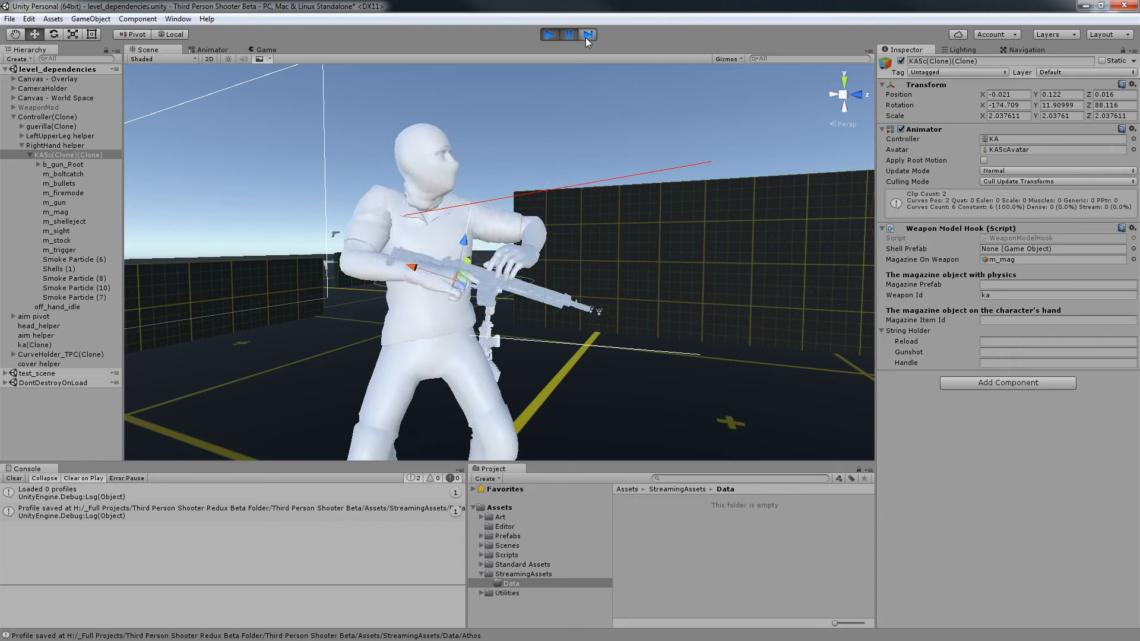
left_click(585, 38)
left_click(585, 38)
left_click(585, 37)
left_click(586, 38)
left_click(586, 38)
left_click(586, 38)
left_click(586, 37)
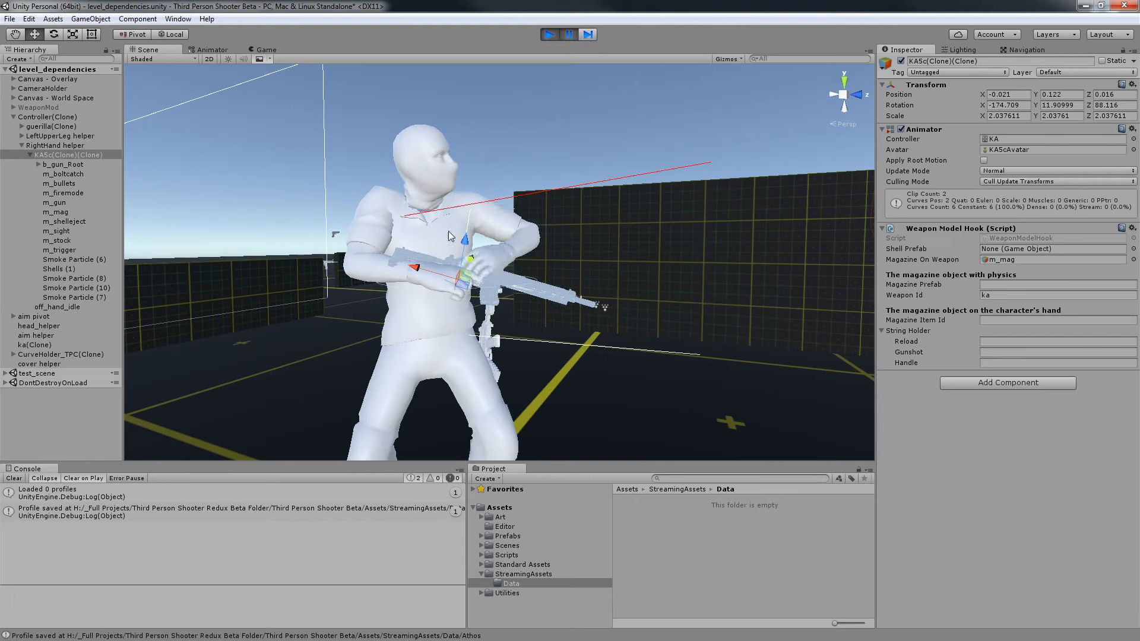
left_click(584, 35)
left_click(583, 34)
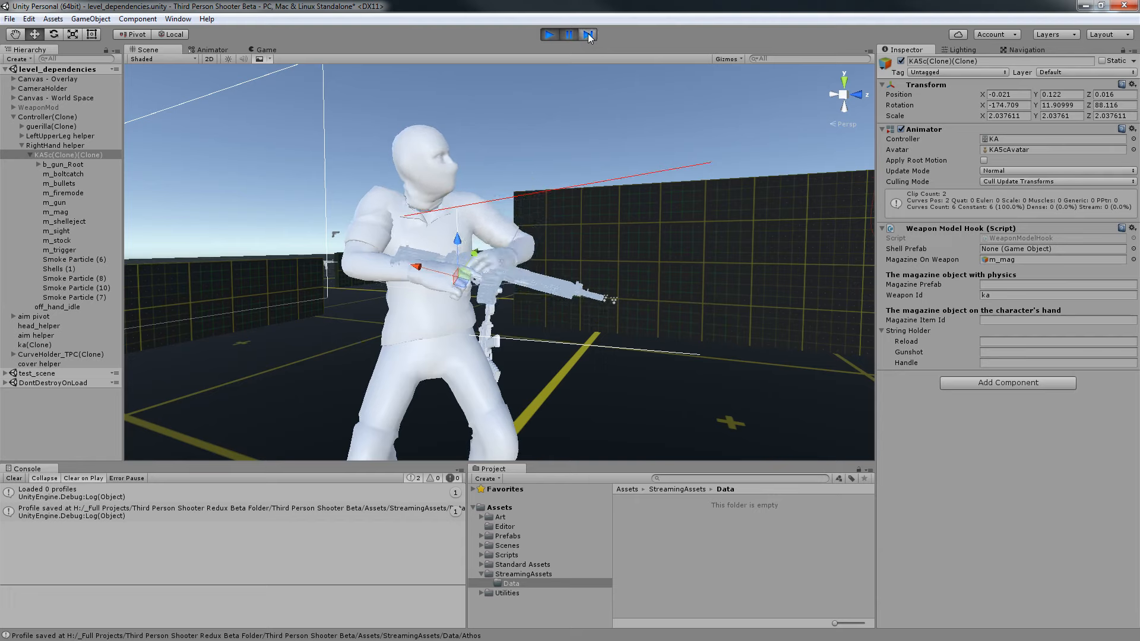
left_click(583, 35)
left_click(583, 34)
left_click(583, 36)
left_click(583, 35)
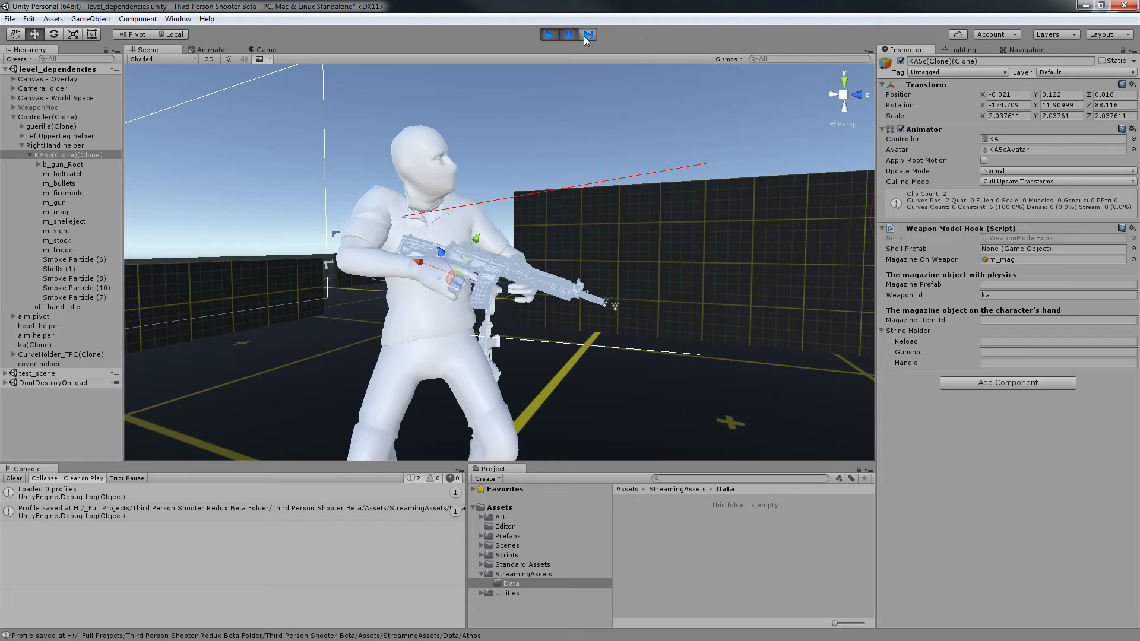
left_click(584, 36)
left_click(584, 36)
left_click(583, 35)
left_click(583, 35)
left_click(583, 36)
left_click(583, 36)
left_click(585, 36)
left_click(585, 35)
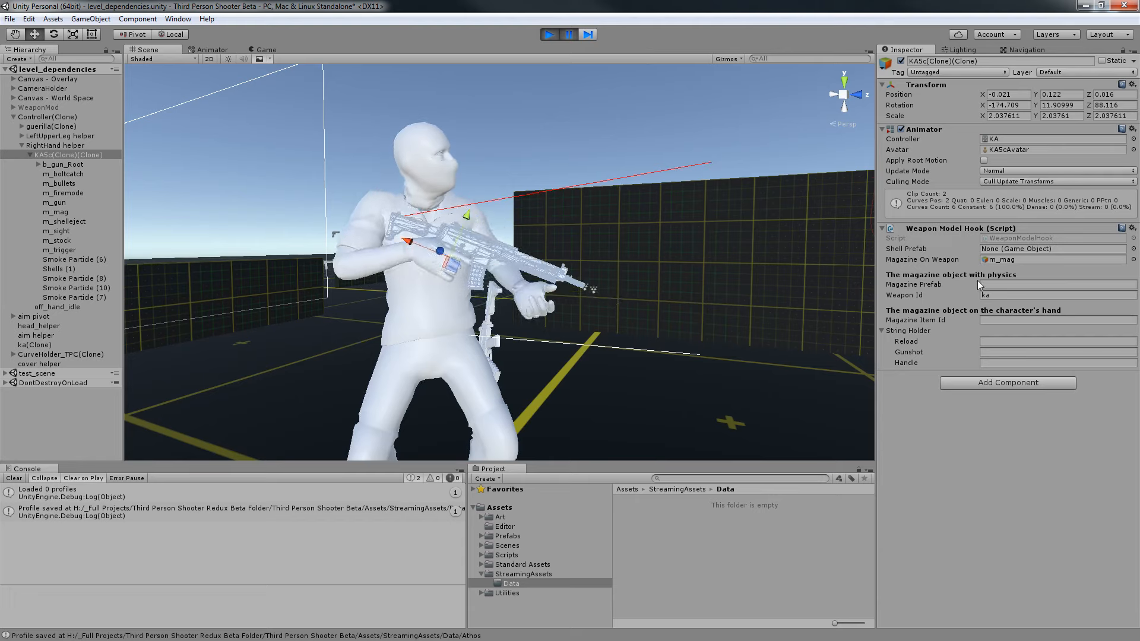
left_click(588, 34)
left_click(588, 34)
left_click(588, 34)
left_click(588, 34)
left_click(588, 34)
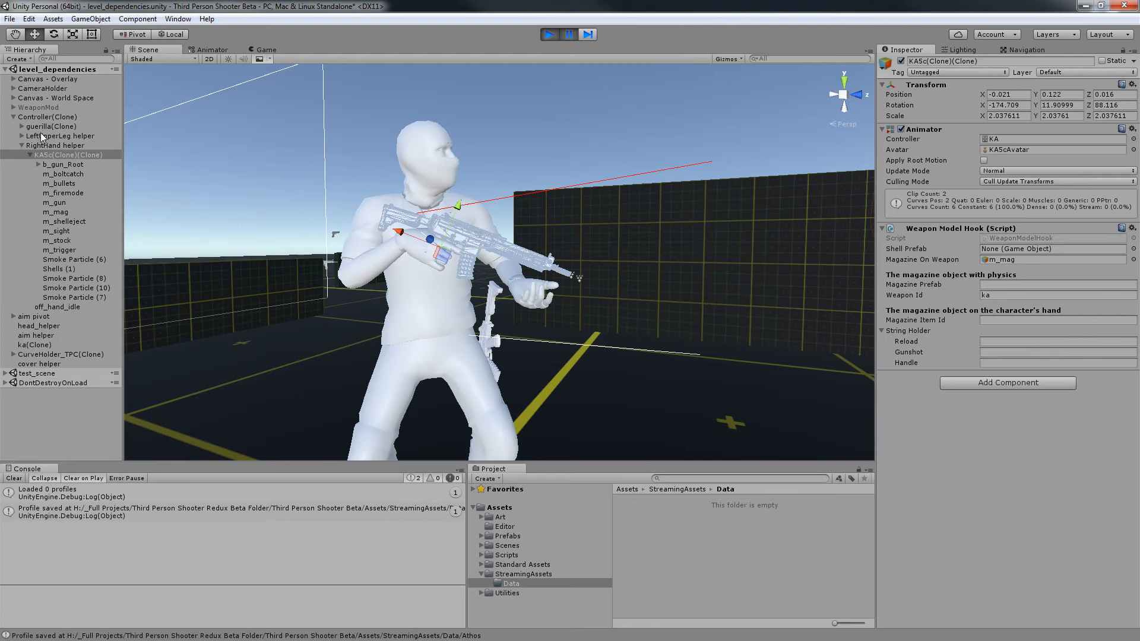
Examine the Weapon Stats of the m4_new prefab in the Prefabs > Weapons folder and collapse them again.
left_click(507, 537)
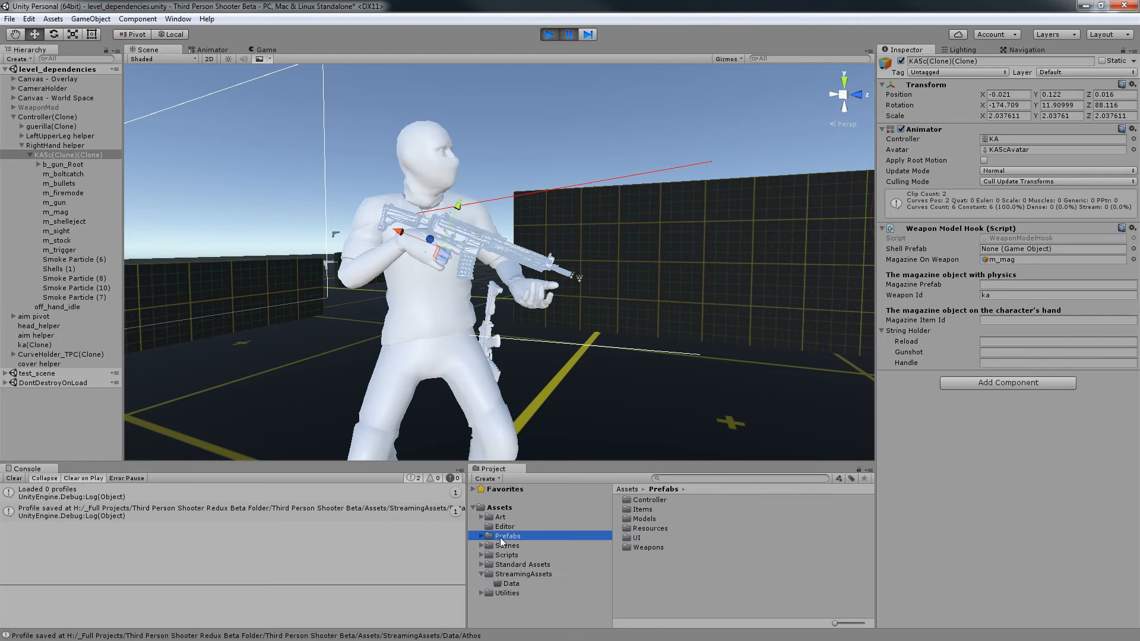
double_click(647, 547)
left_click(648, 547)
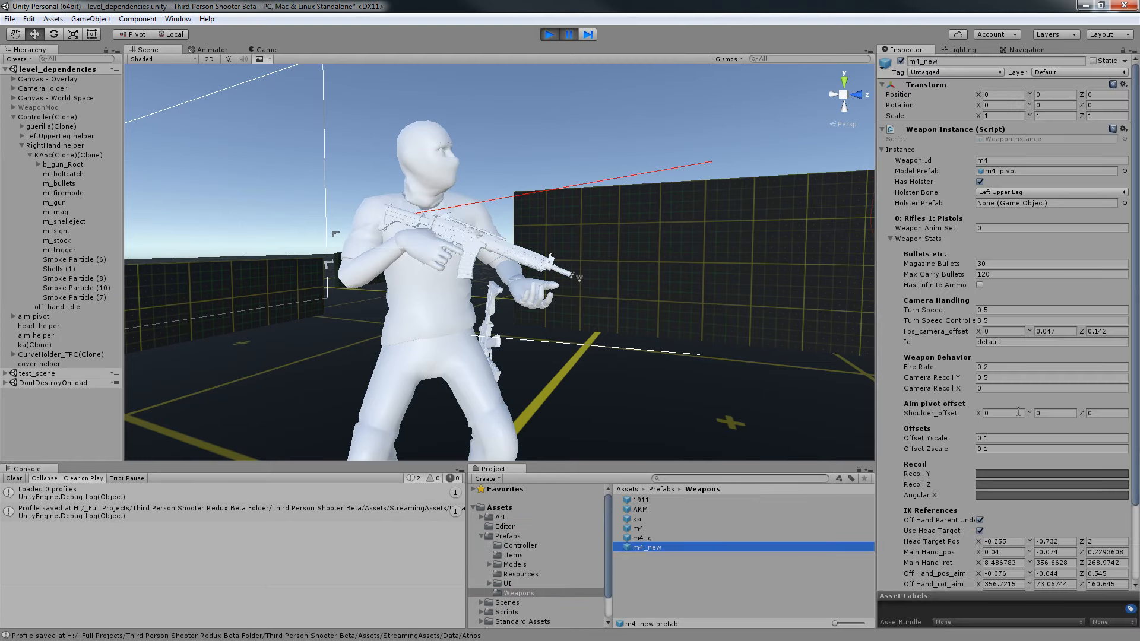
left_click(891, 239)
left_click(915, 239)
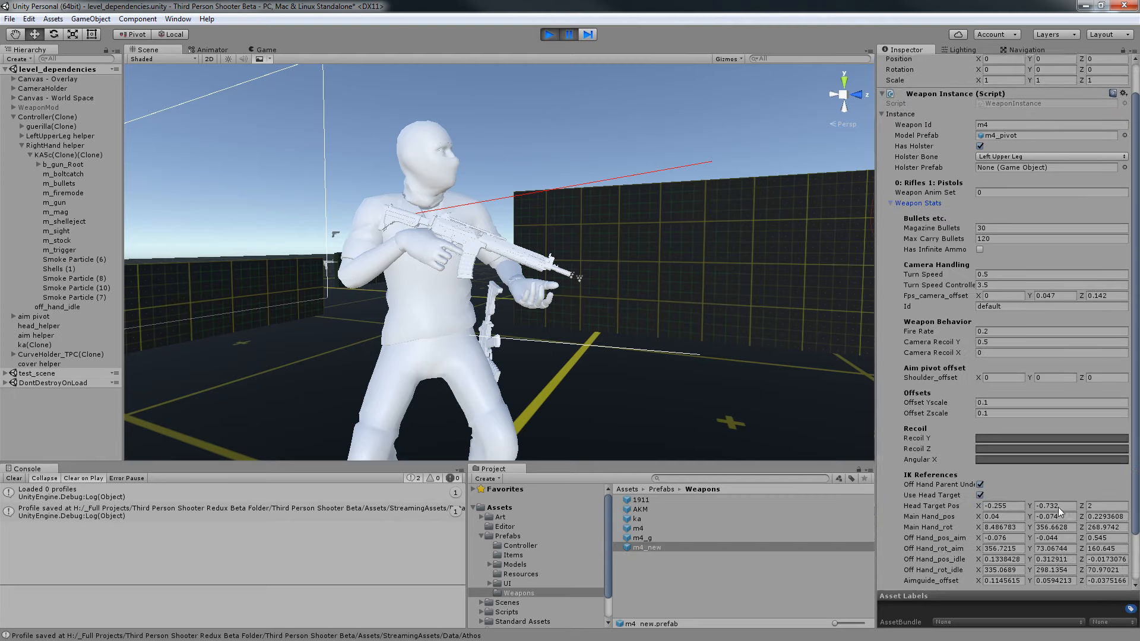
left_click(930, 240)
Advance the game frame by frame to examine the left hand returning to the rifle, and stop play mode.
left_click(588, 35)
left_click(588, 36)
left_click(587, 36)
left_click(588, 35)
left_click(588, 36)
left_click(588, 36)
left_click(588, 36)
left_click(588, 35)
left_click(588, 36)
left_click(588, 37)
left_click(588, 36)
left_click_drag(574, 303, 387, 315, "alt")
middle_click_drag(491, 360, 423, 327)
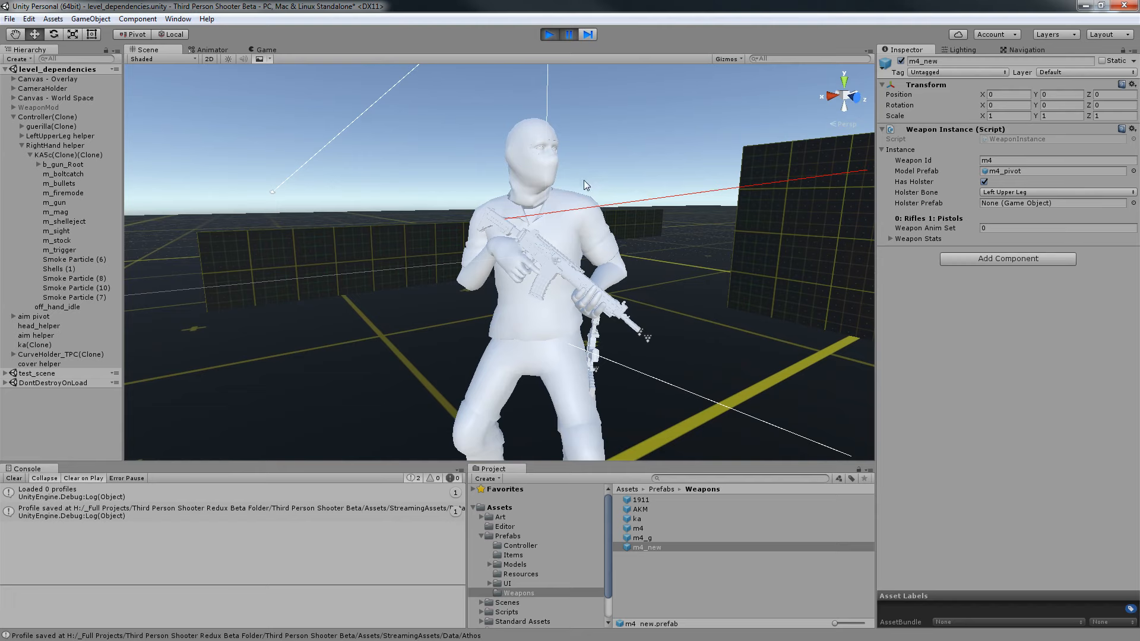
left_click(547, 34)
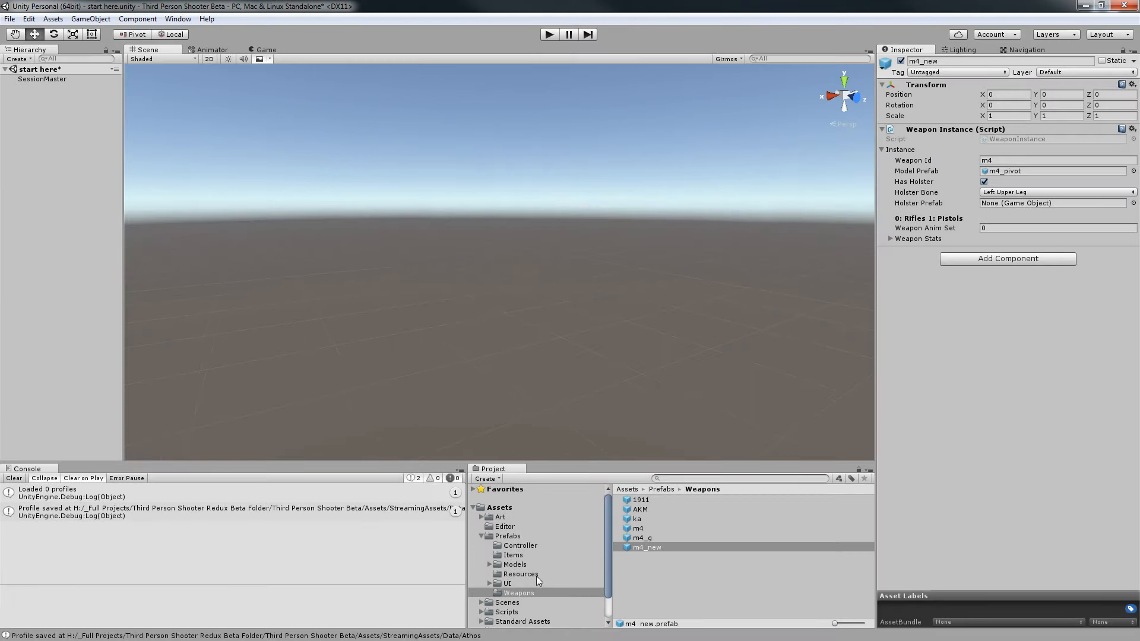
Examine the Item Instance settings of the akm_magazine and m4_magazine_item prefabs in the Prefabs > Items folder.
scroll(522, 583, "down", 1)
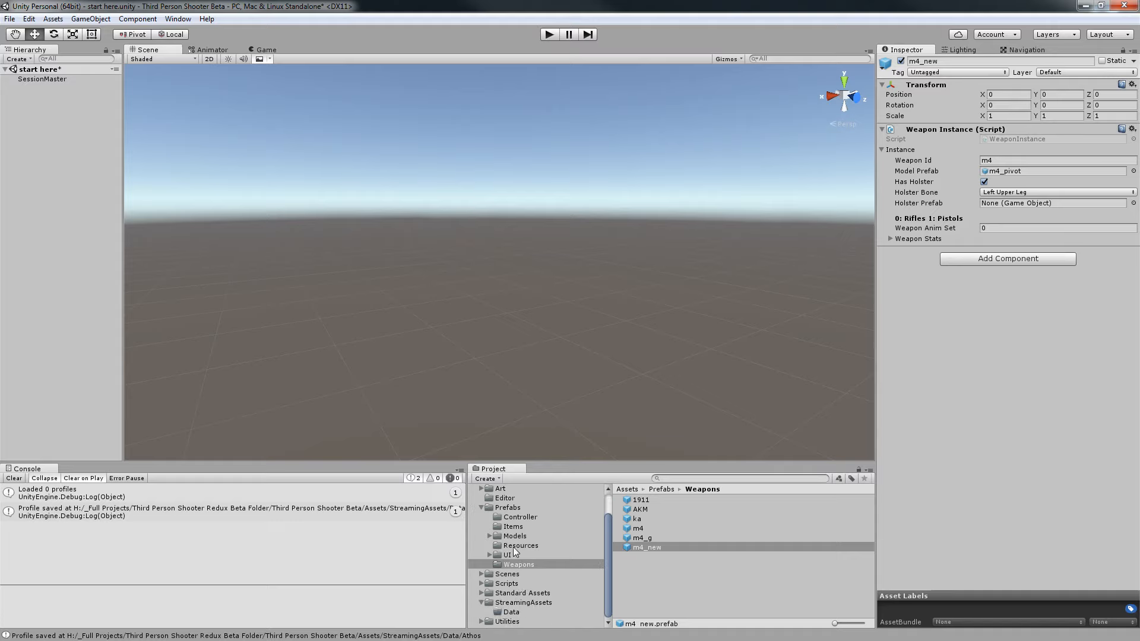
left_click(513, 527)
left_click(645, 502)
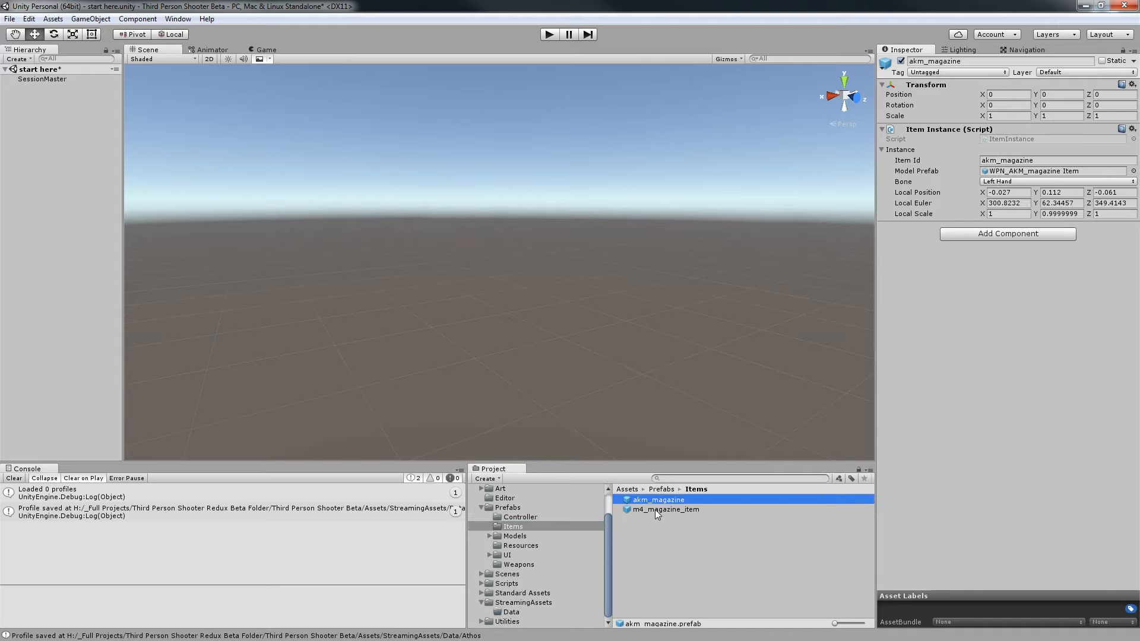
left_click(658, 512)
left_click(676, 555)
left_click(661, 512)
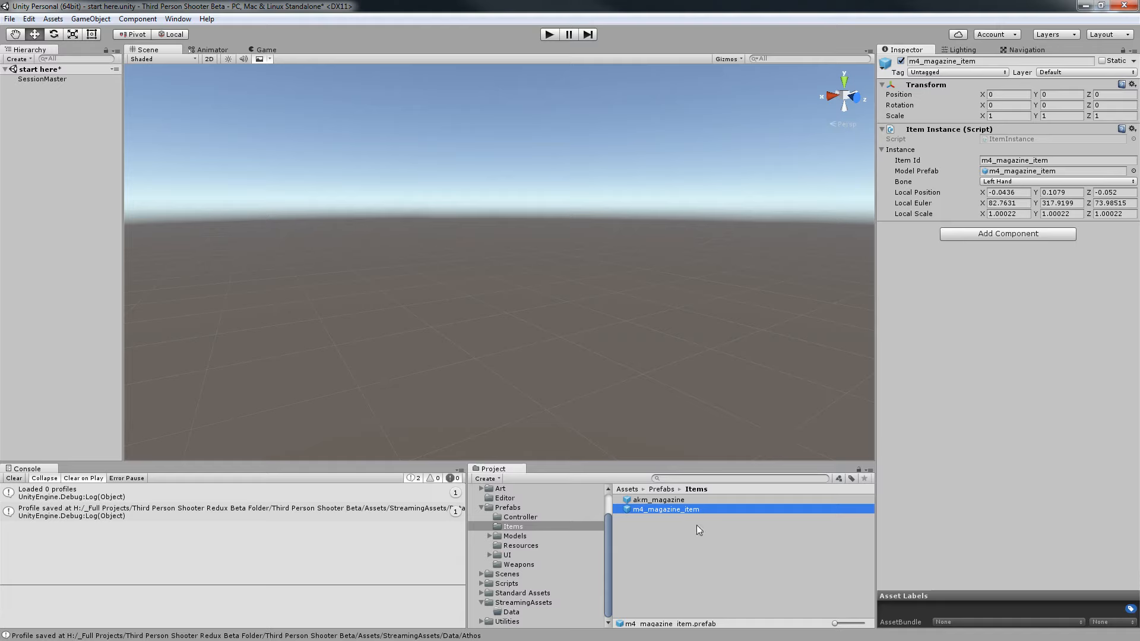
Add the m4_magazine prefab from Models > Weapon Extras to the start here scene and frame it in view.
left_click(490, 539)
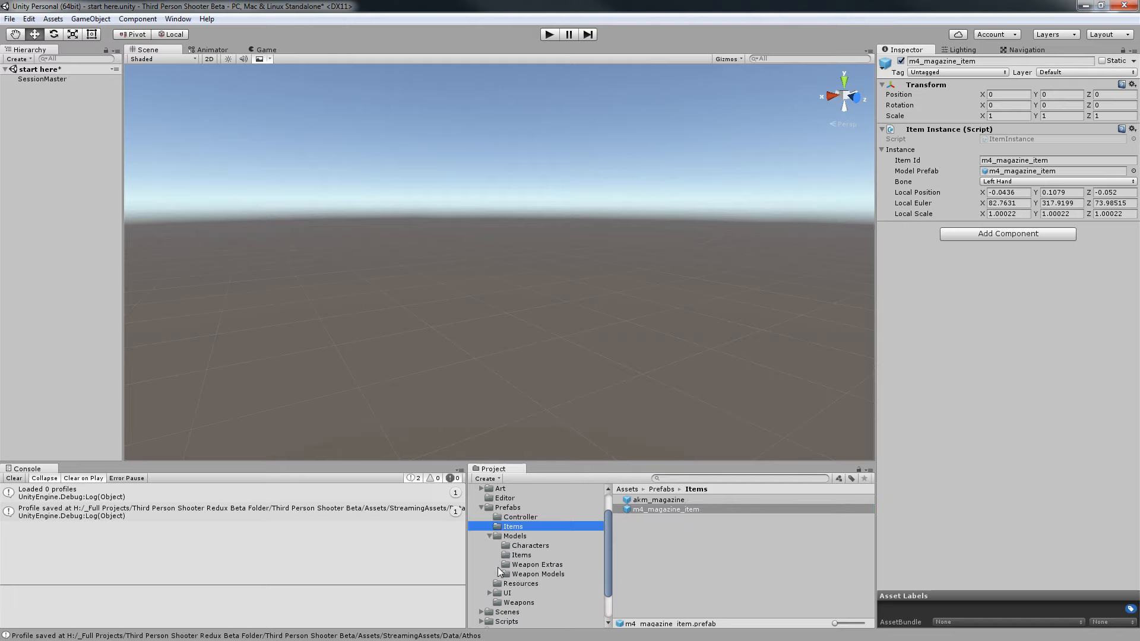
left_click(530, 566)
left_click_drag(659, 500, 104, 235)
key("f")
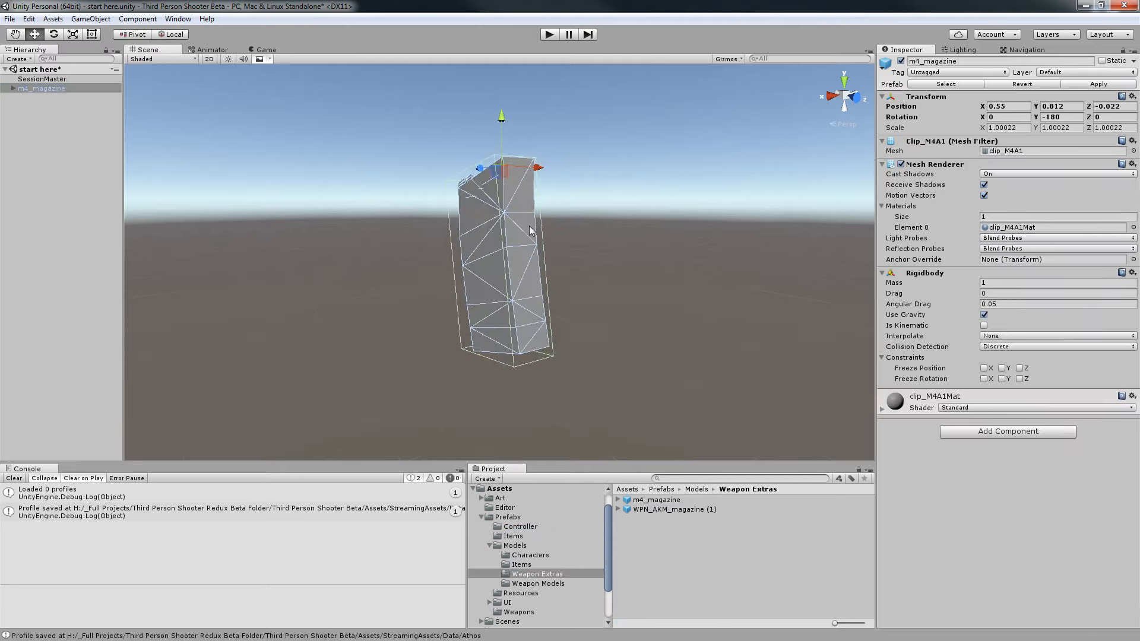
Examine the Box Collider on m4_magazine's child GameObject and the Rigidbody on the m4_magazine parent.
left_click(13, 88)
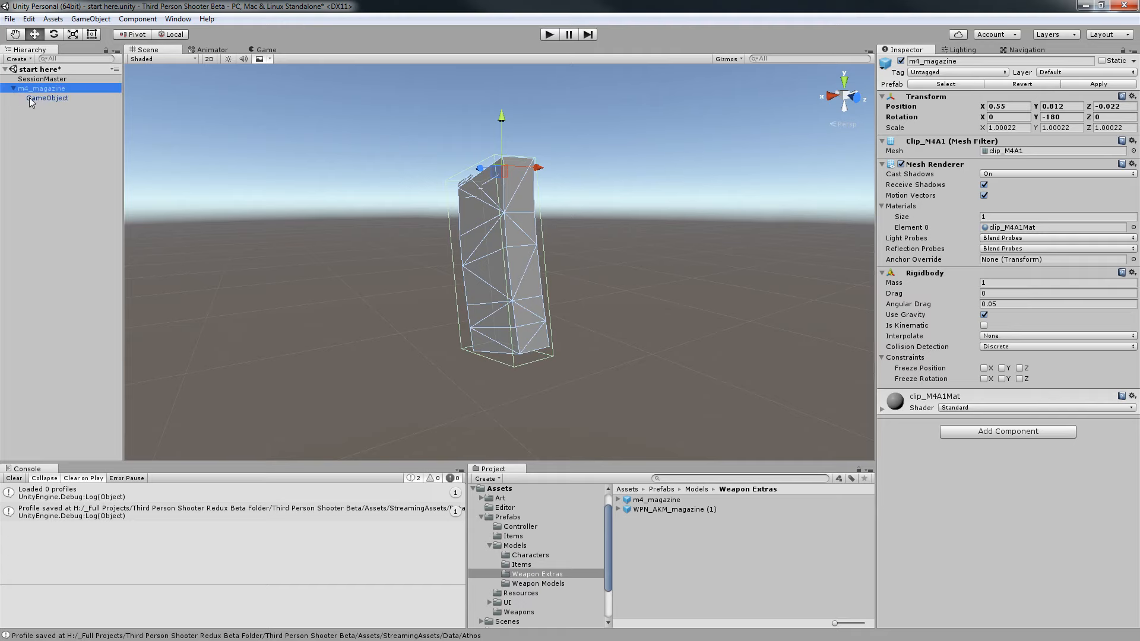
left_click(97, 99)
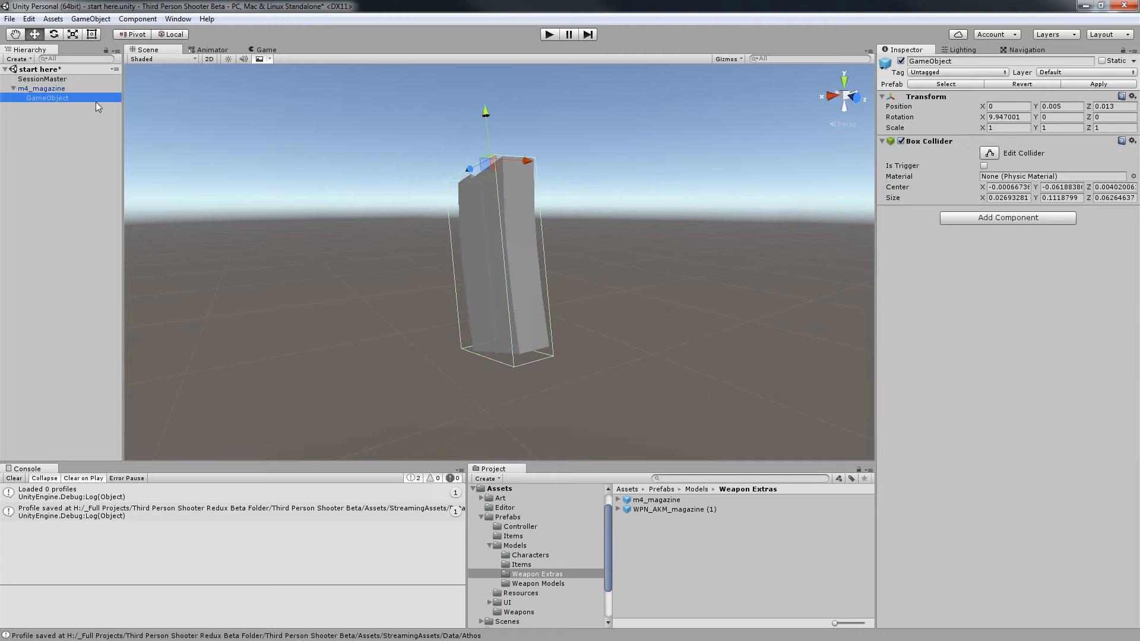
left_click(39, 91)
left_click(50, 126)
left_click(42, 89)
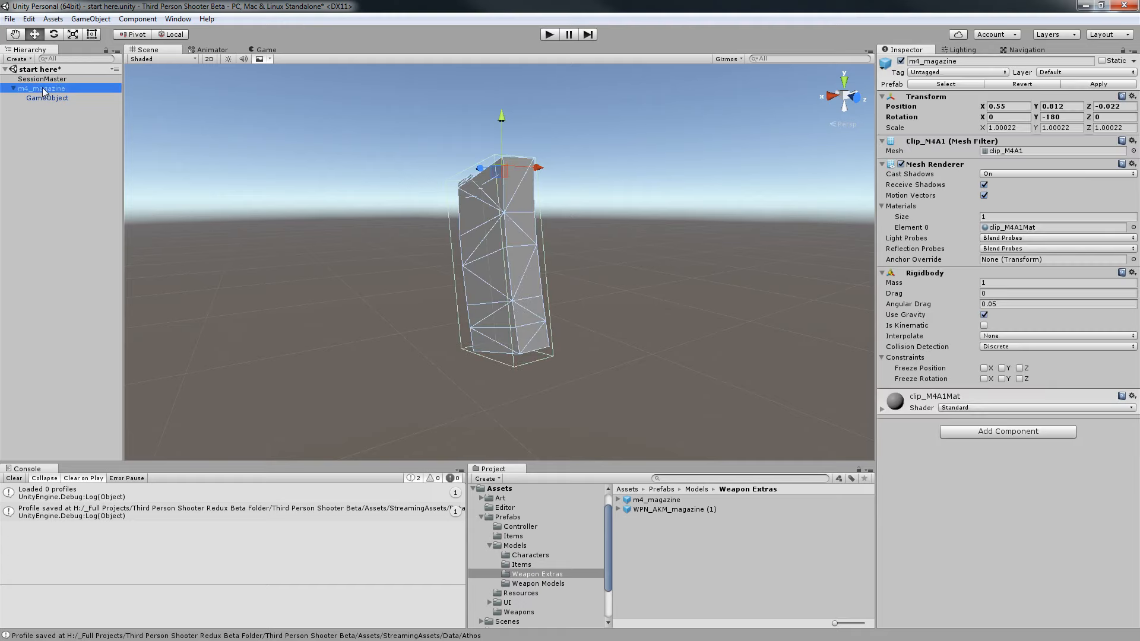
Duplicate m4_magazine in the scene and delete the original, keeping only the copy.
key("ctrl+d")
left_click(48, 145)
left_click(14, 107)
left_click(38, 89)
key("Delete")
left_click(43, 89)
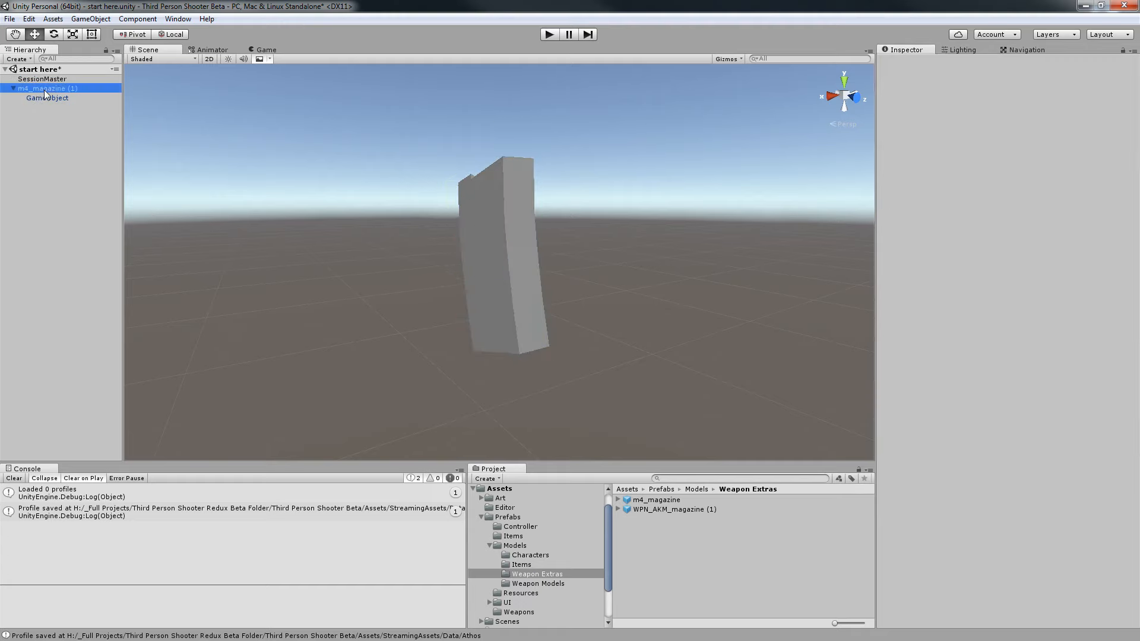
left_click(44, 172)
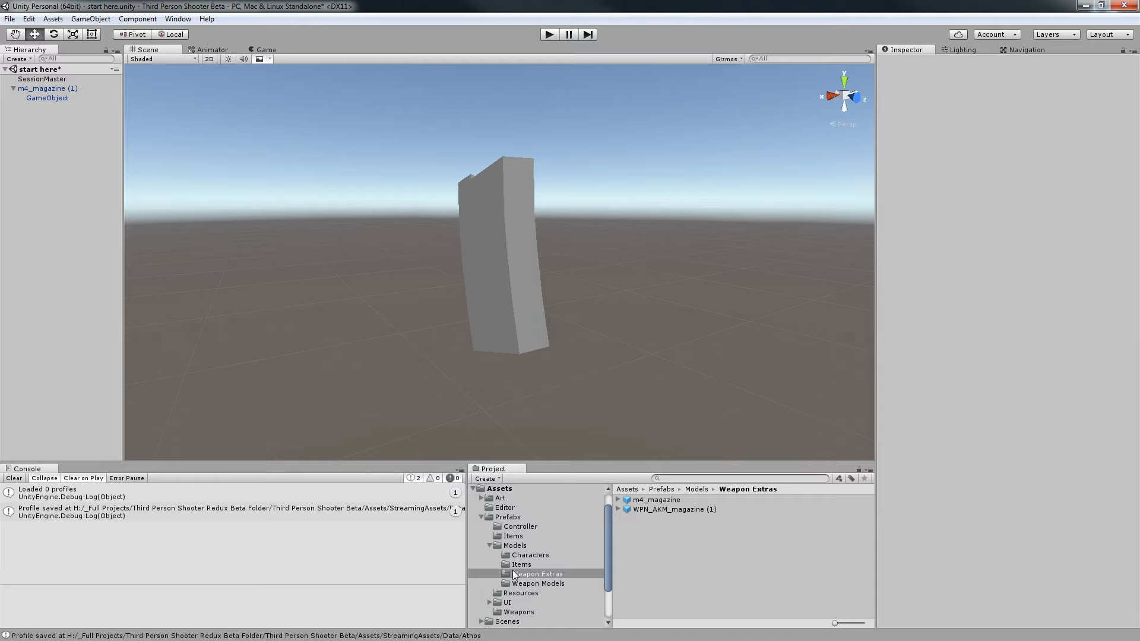
Add the KA5c model from Art > Models > Weapons > KA5 to the scene and expand its children.
scroll(482, 519, "up", 2)
left_click(481, 518)
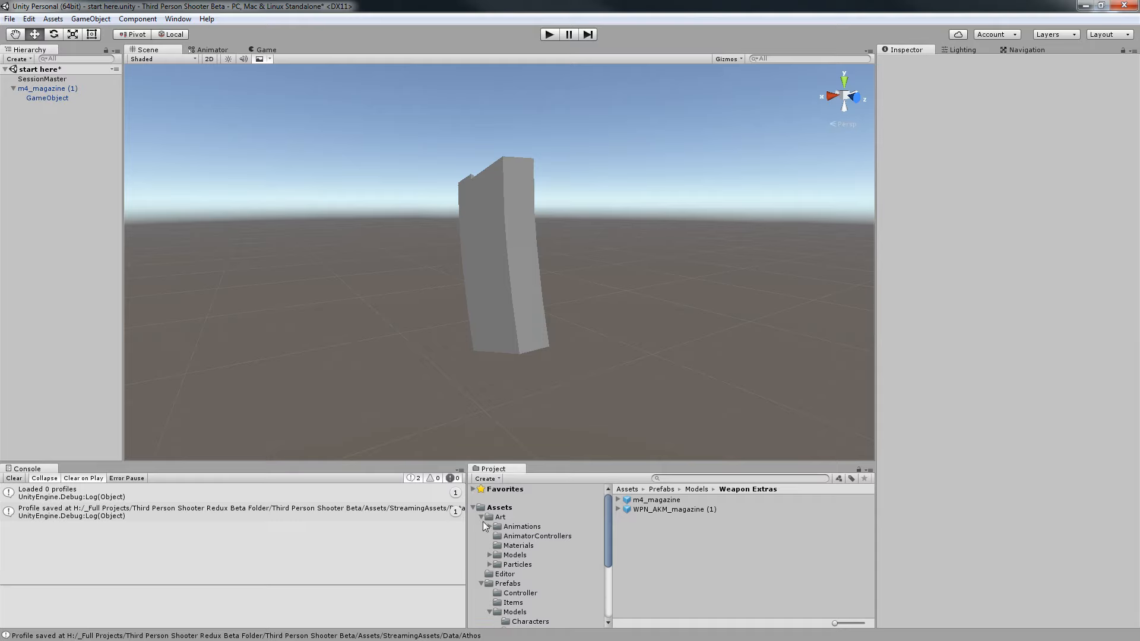
left_click(490, 555)
scroll(490, 555, "down", 2)
left_click(526, 541)
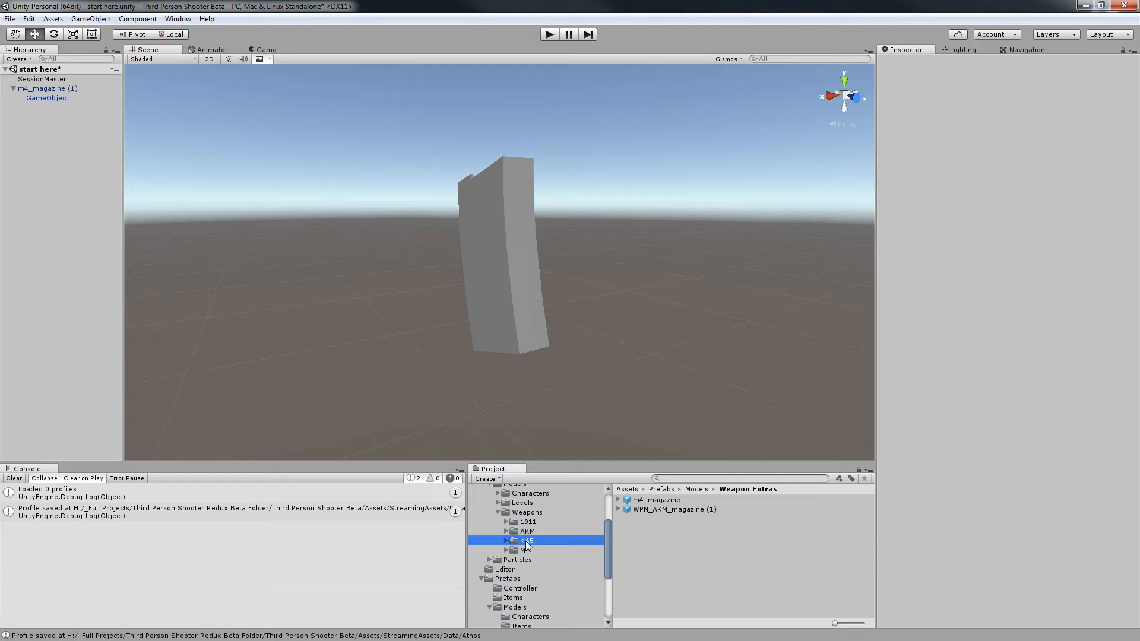
left_click_drag(631, 514, 83, 237)
left_click(14, 97)
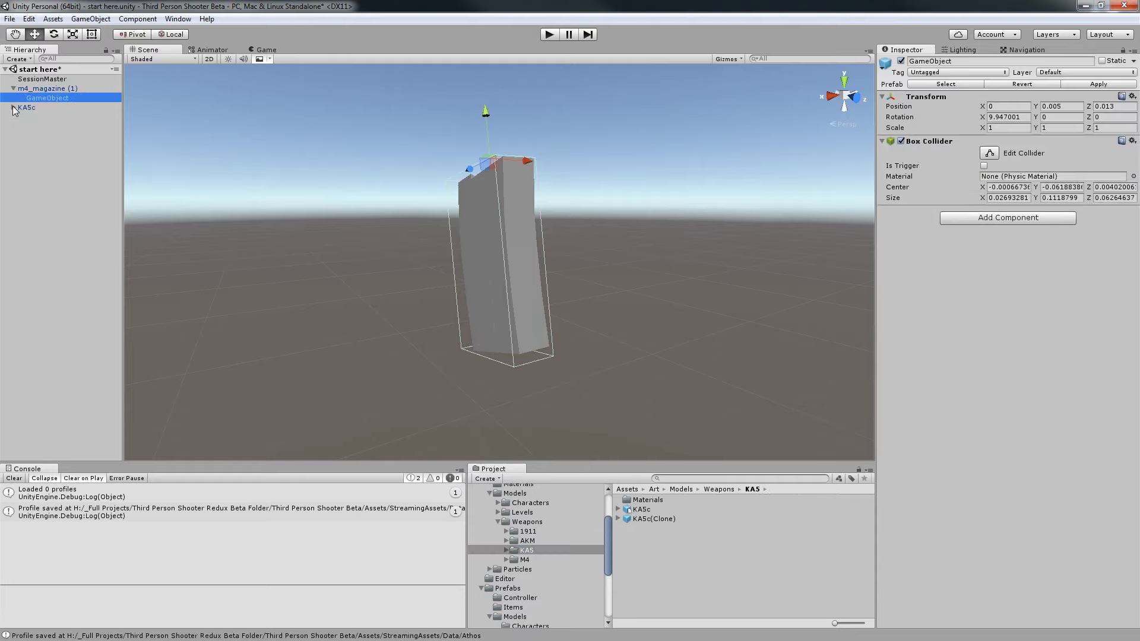
left_click(19, 107)
left_click(13, 108)
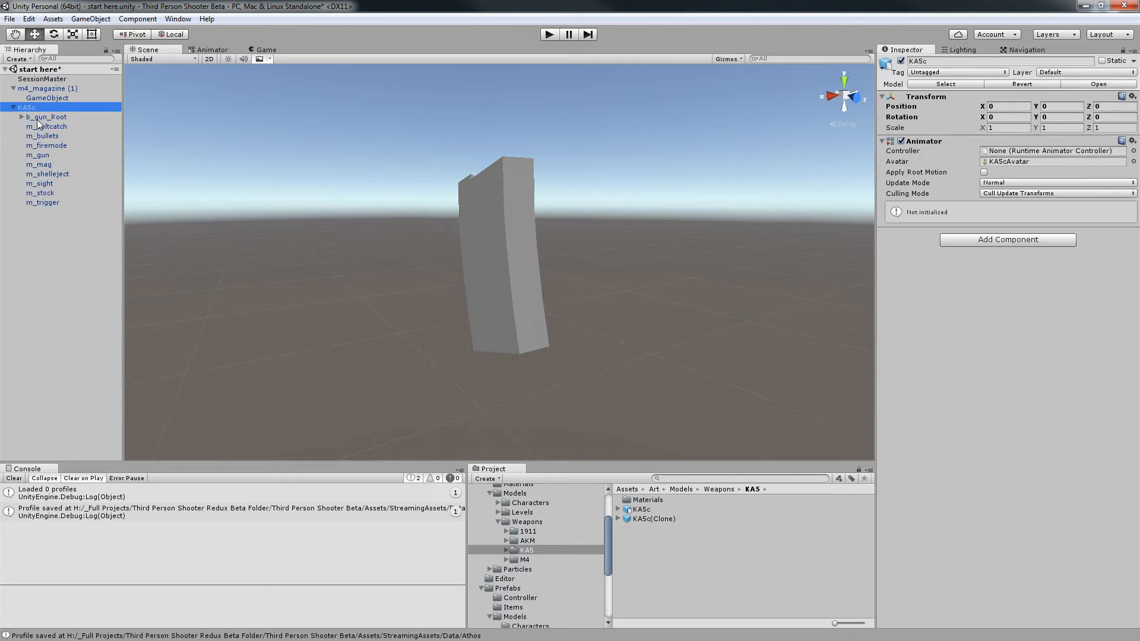
Remove the Animator component from the KA5c object in the scene.
left_click(37, 117)
left_click(28, 107)
left_click(1132, 140)
left_click(1066, 211)
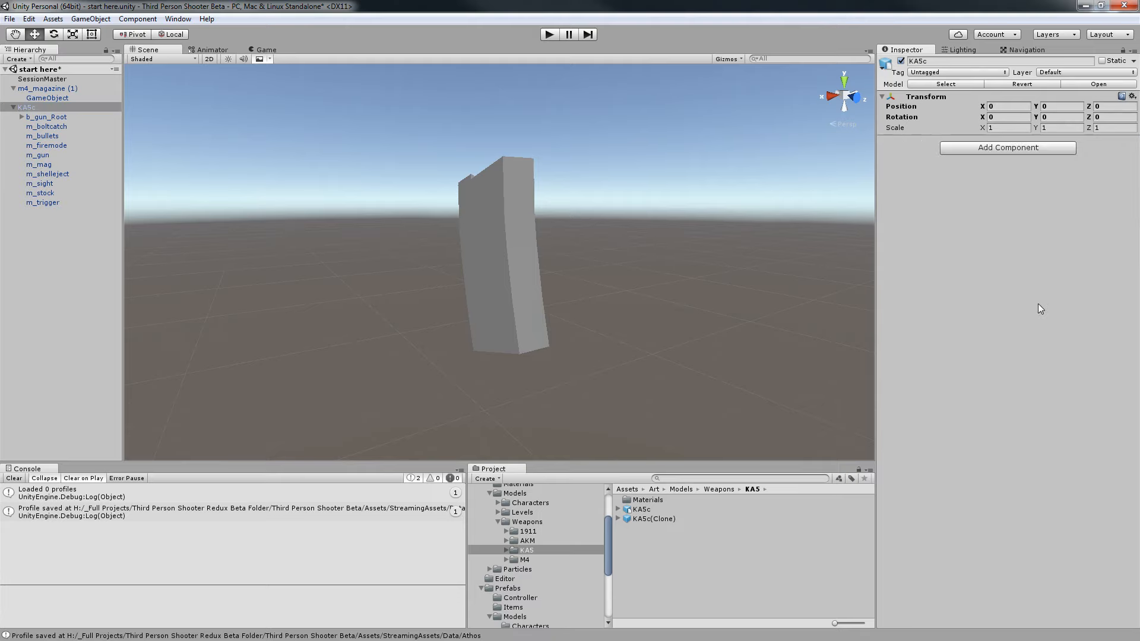
Move m_mag out of KA5c to the scene root, breaking the prefab instance, and delete the rest of KA5c.
left_click_drag(47, 166, 57, 249)
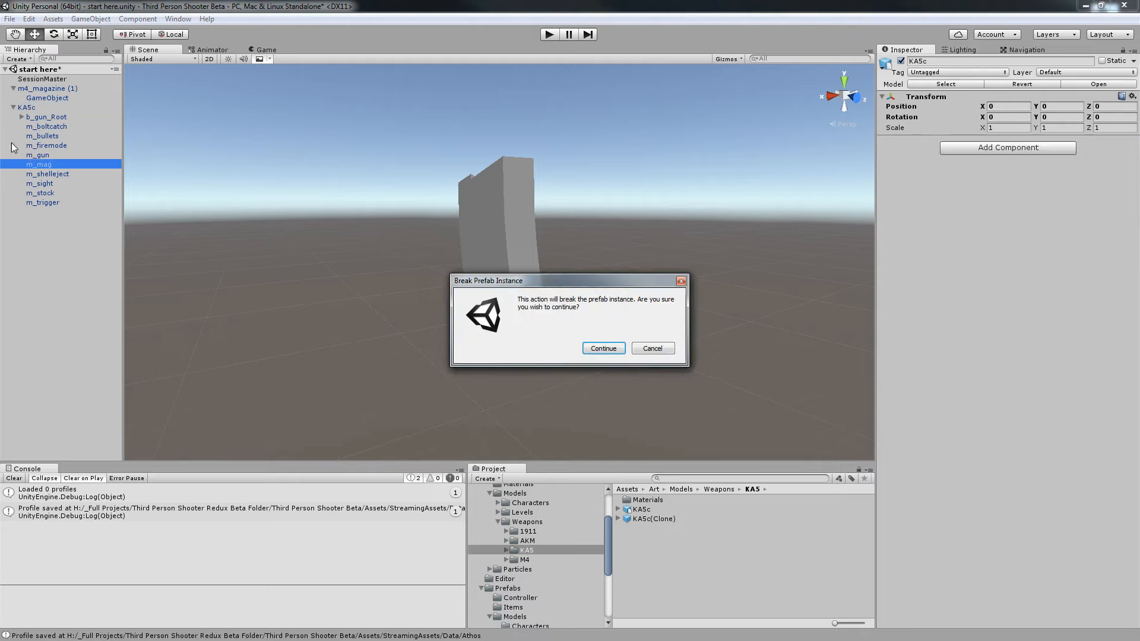
left_click(603, 349)
left_click(65, 107)
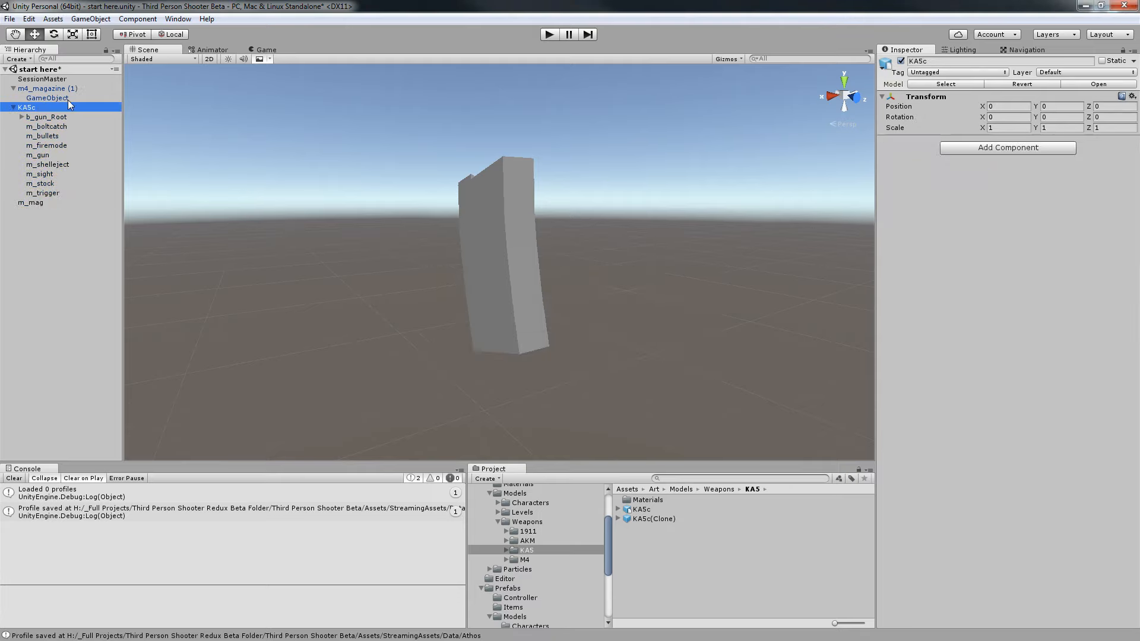
key("Delete")
Save the m_mag object as a prefab in the KA5 folder.
left_click(33, 107)
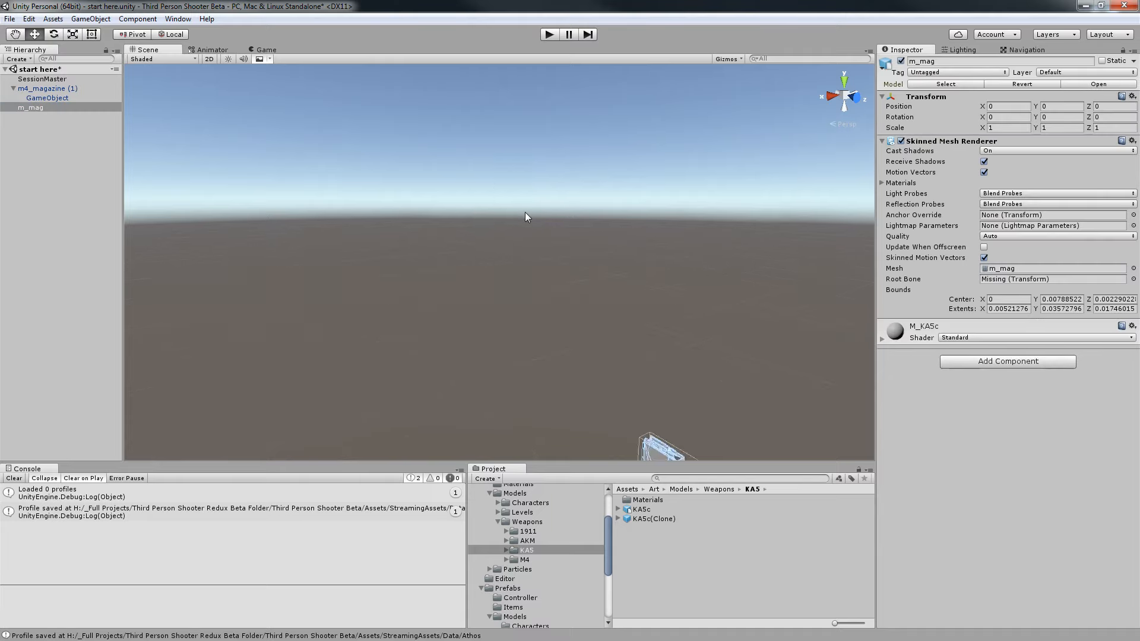
scroll(527, 212, "up", 1)
scroll(527, 213, "down", 3)
scroll(527, 214, "up", 3)
scroll(526, 215, "down", 2)
scroll(526, 216, "up", 2)
scroll(526, 216, "down", 1)
right_click_drag(526, 215, 627, 215)
middle_click_drag(627, 215, 806, 218)
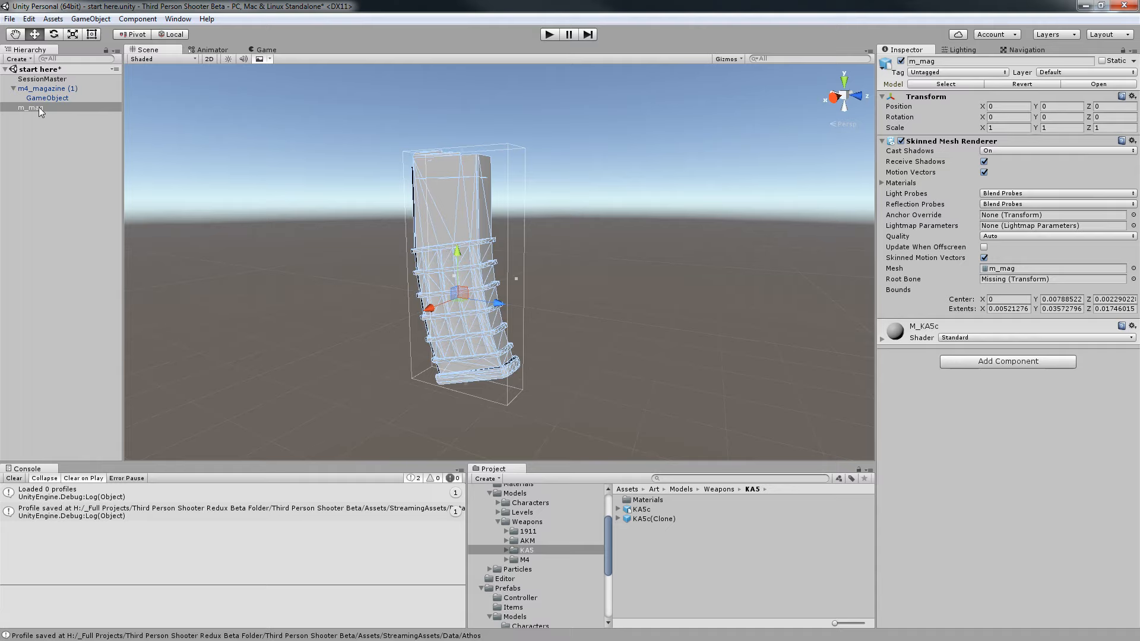
left_click_drag(38, 106, 668, 557)
left_click(669, 557)
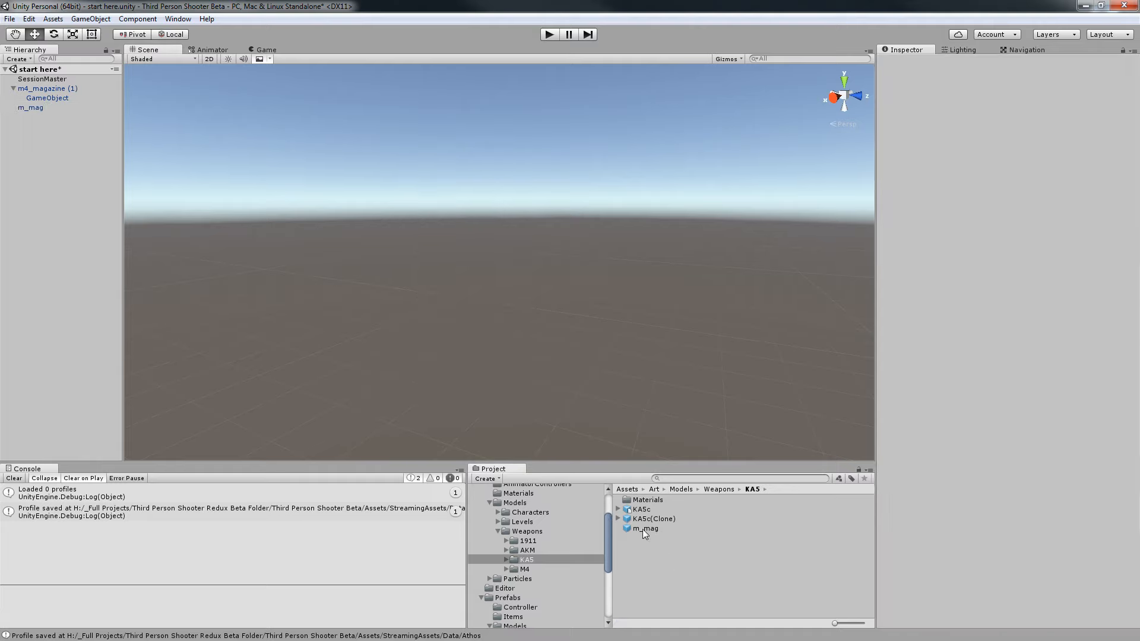
Check the m_mag prefab's settings and remove the Skinned Mesh Renderer from m_mag in the scene.
left_click(643, 529)
left_click(661, 550)
left_click(38, 109)
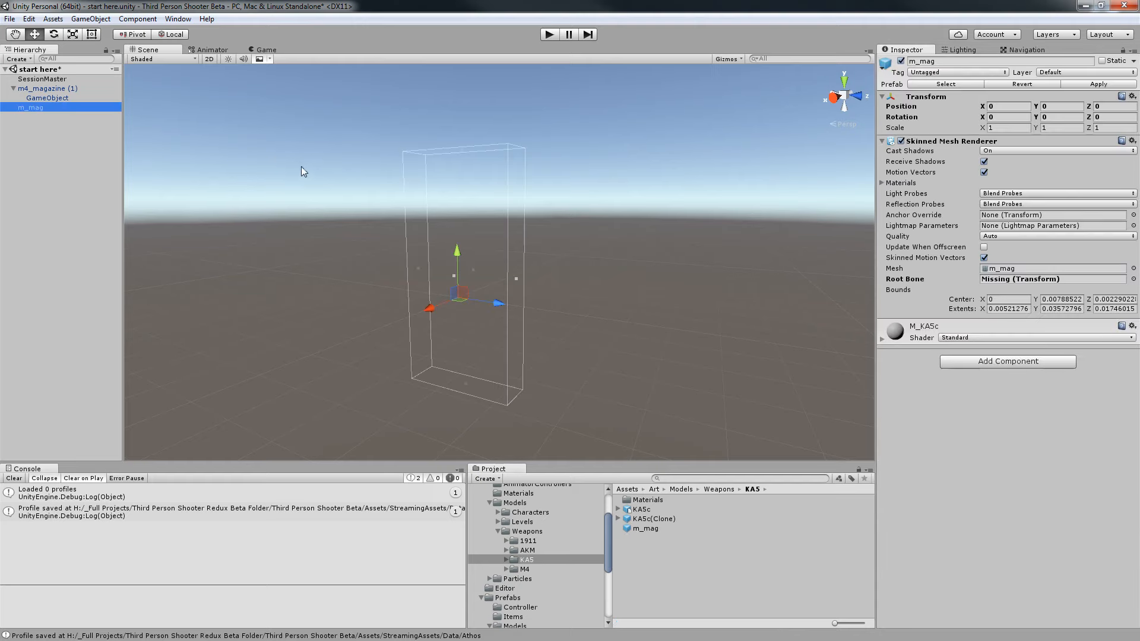
left_click(650, 531)
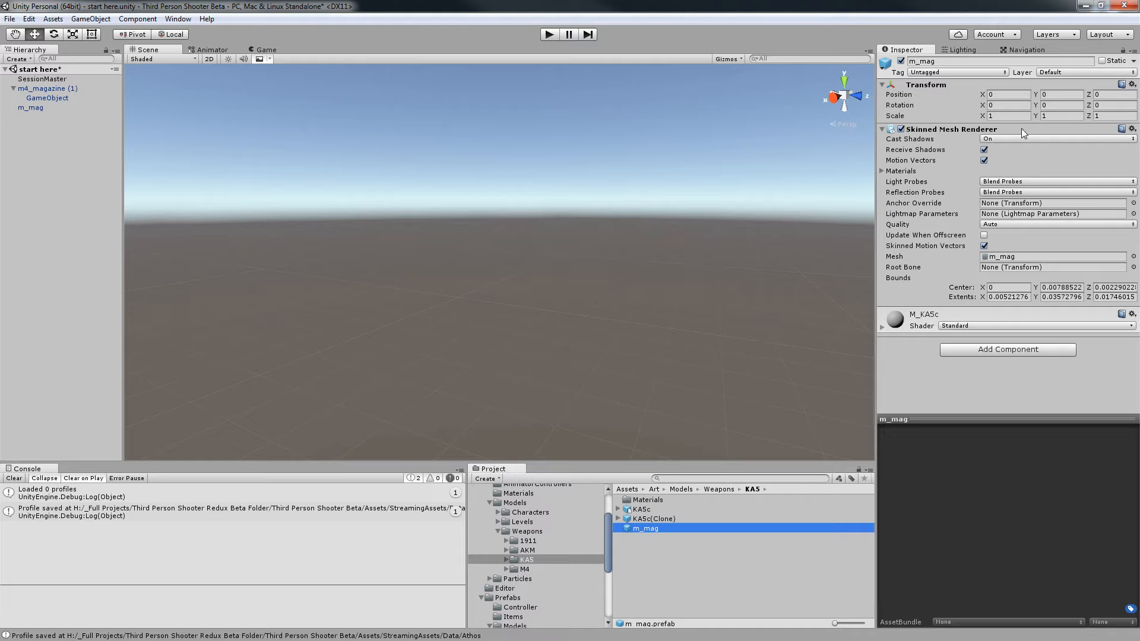
left_click(33, 108)
left_click(1133, 142)
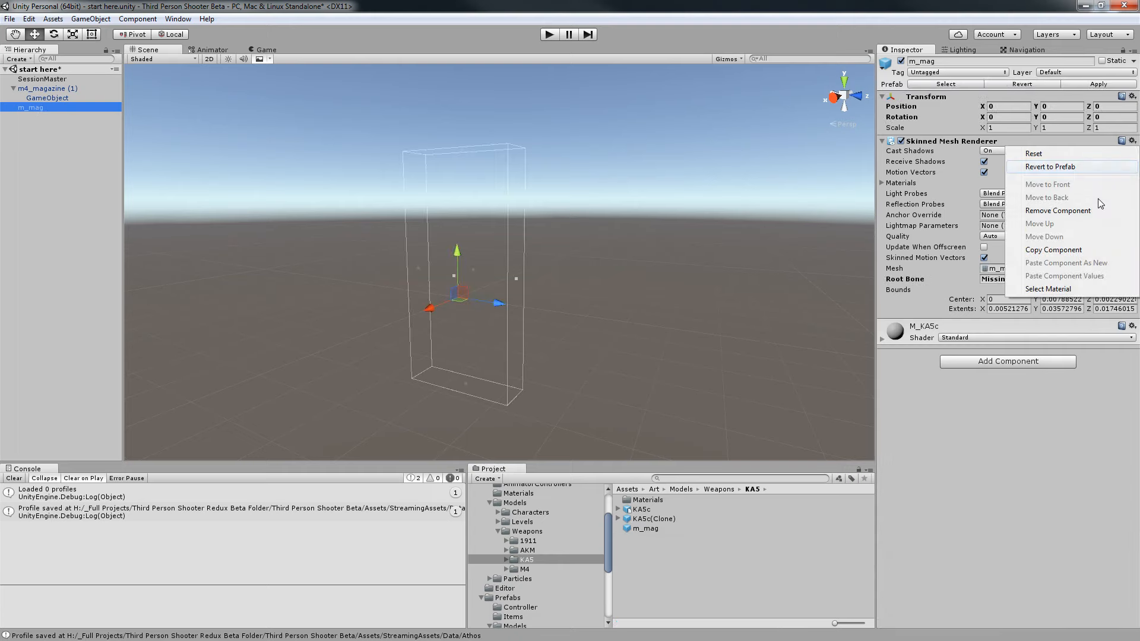
left_click(1057, 211)
Add a Mesh Filter and a Mesh Renderer component to m_mag.
left_click(996, 149)
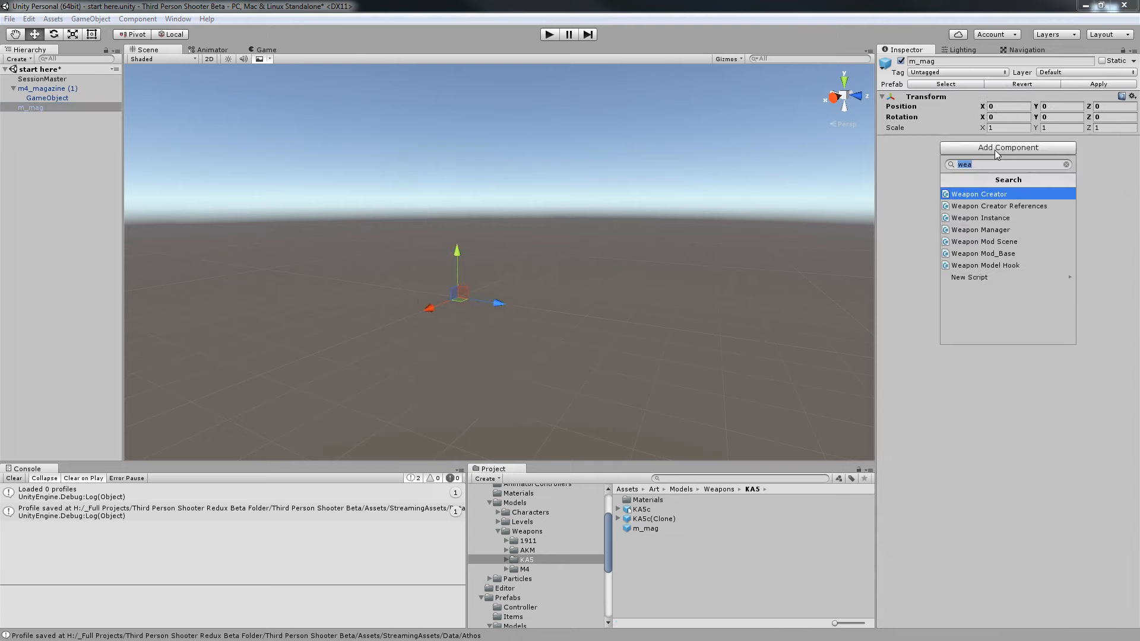
type("mesh")
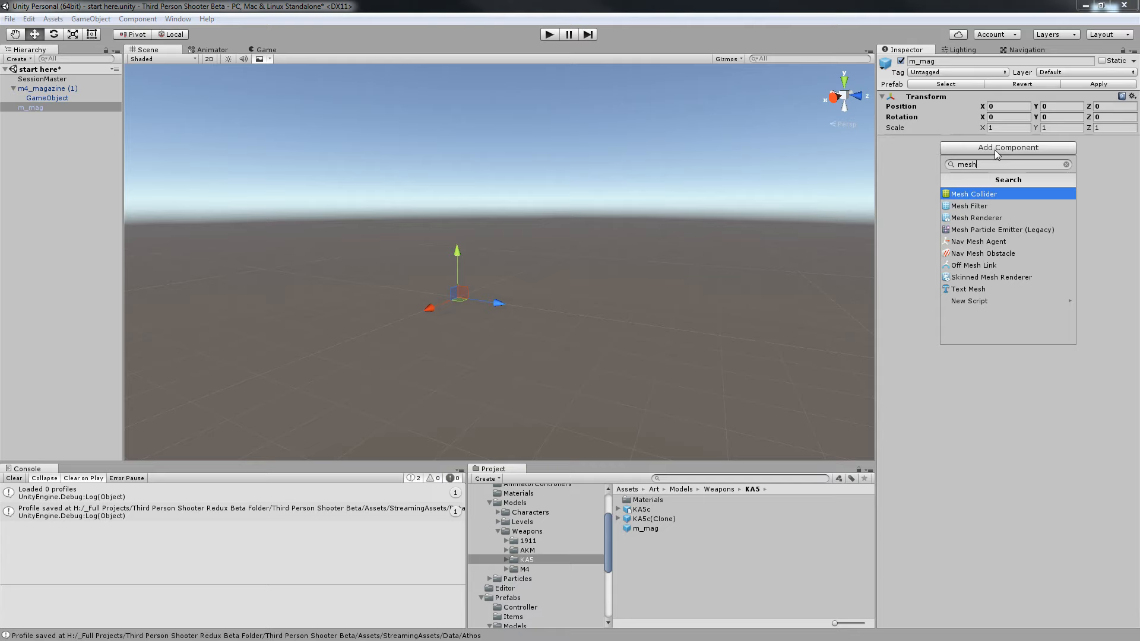
key("Down")
key("Return")
left_click(1007, 171)
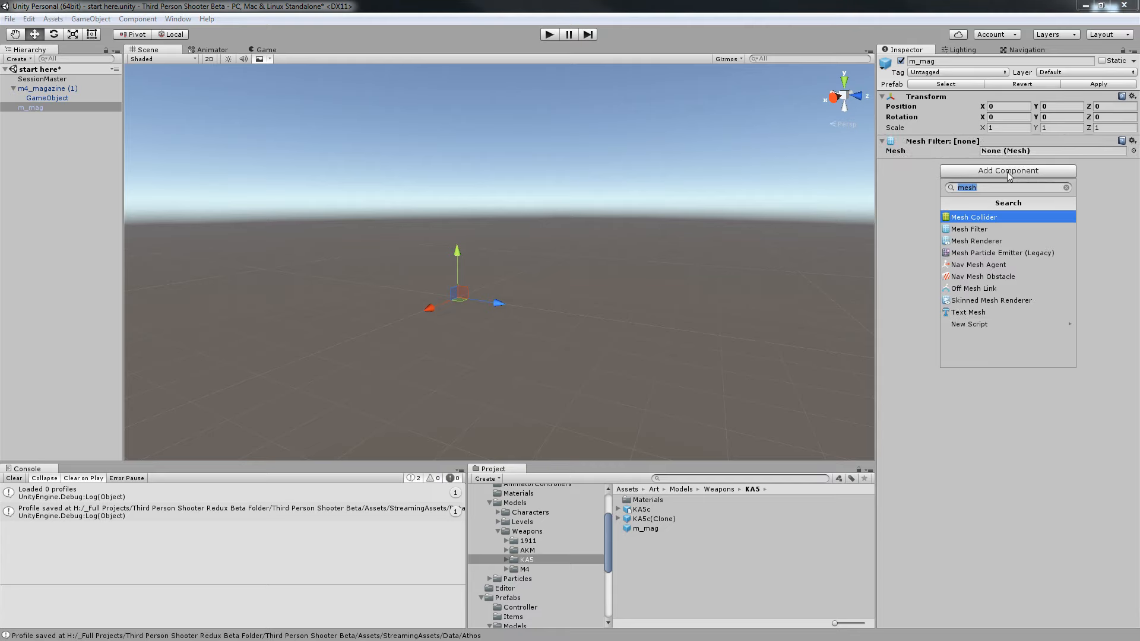
key("Down")
key("Down")
key("Return")
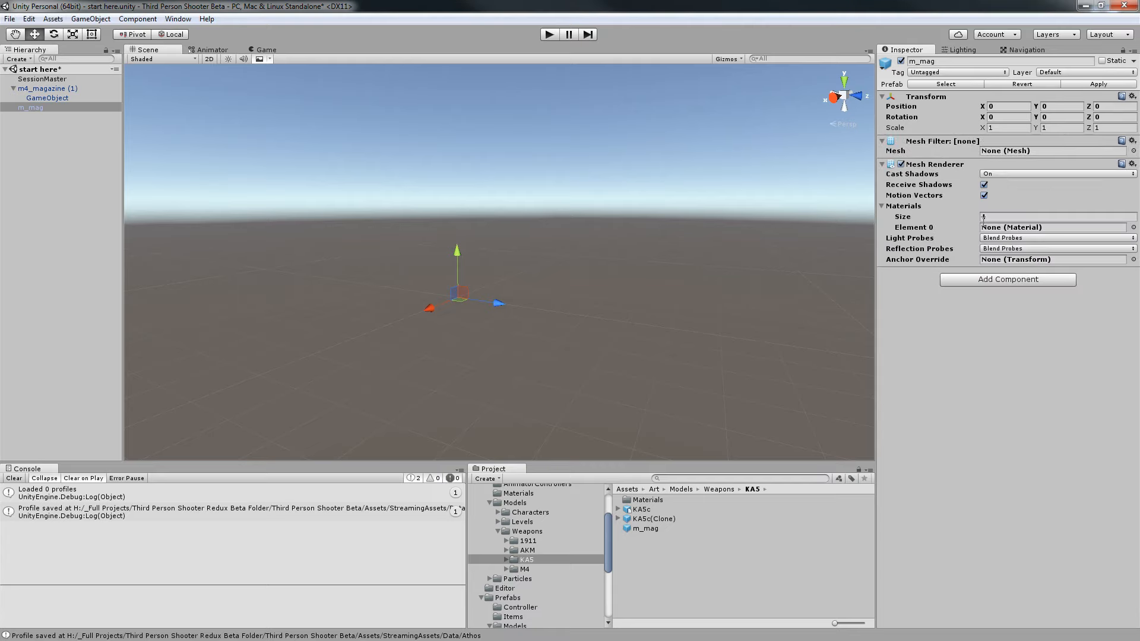
Assign the M_KA5c material from the KA5 Materials folder to m_mag's Mesh Renderer.
double_click(647, 501)
left_click(35, 107)
left_click_drag(646, 510, 1013, 235)
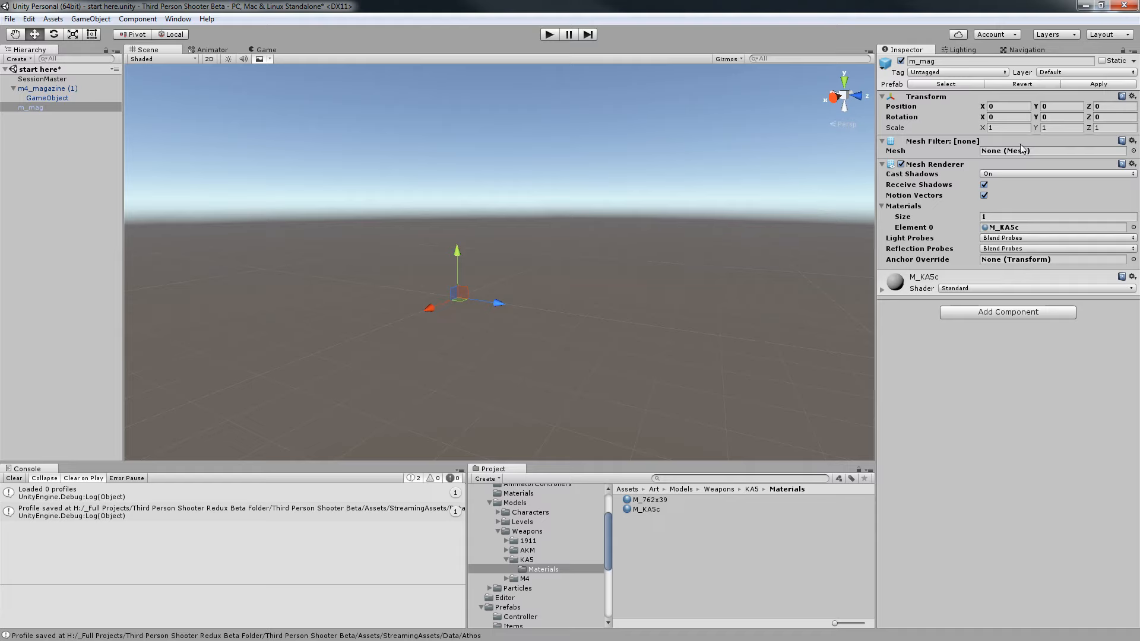
Assign the m_mag mesh from the KA5c model to the Mesh Filter and inspect the magazine in the scene.
left_click(527, 560)
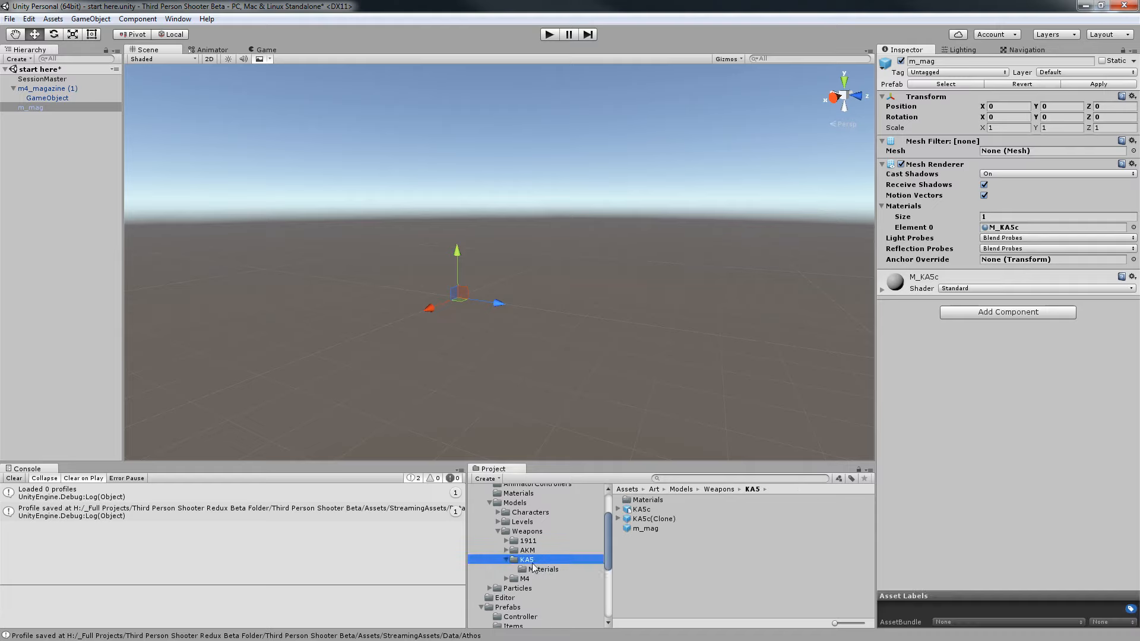
left_click(620, 510)
scroll(651, 534, "down", 3)
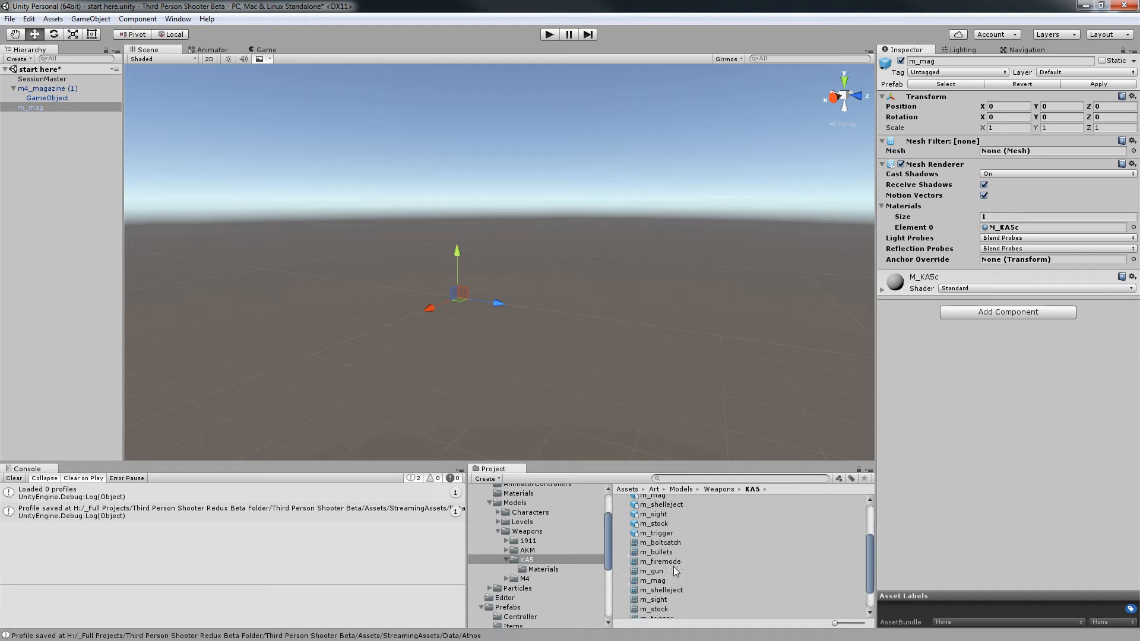
left_click(653, 531)
left_click_drag(653, 533, 1016, 165)
scroll(668, 601, "down", 3)
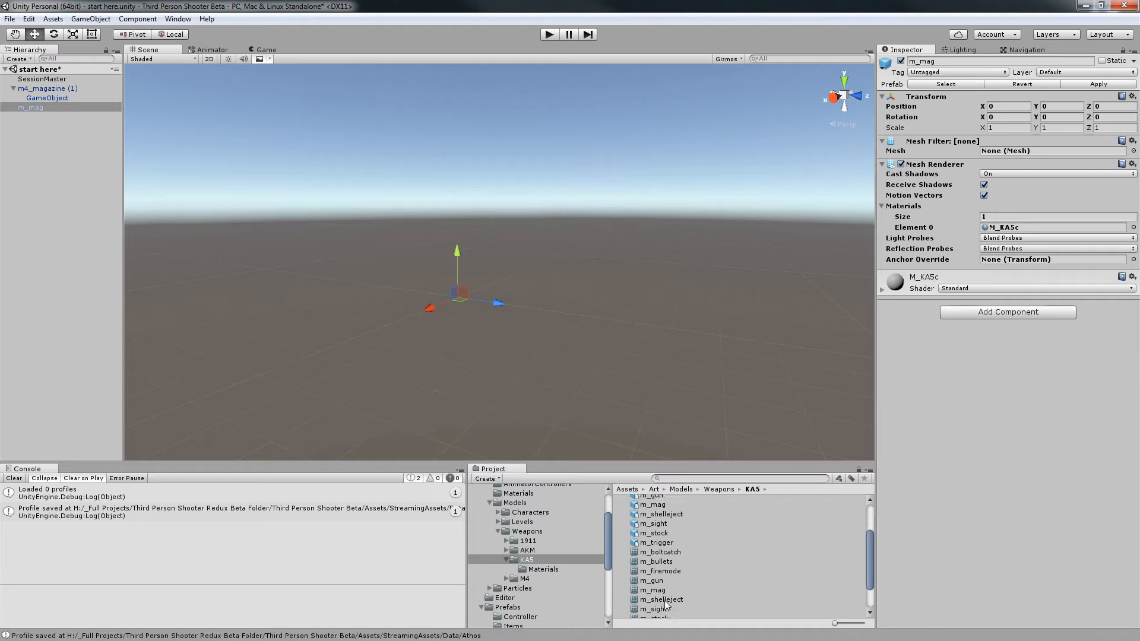
left_click_drag(665, 590, 1017, 154)
left_click(540, 345)
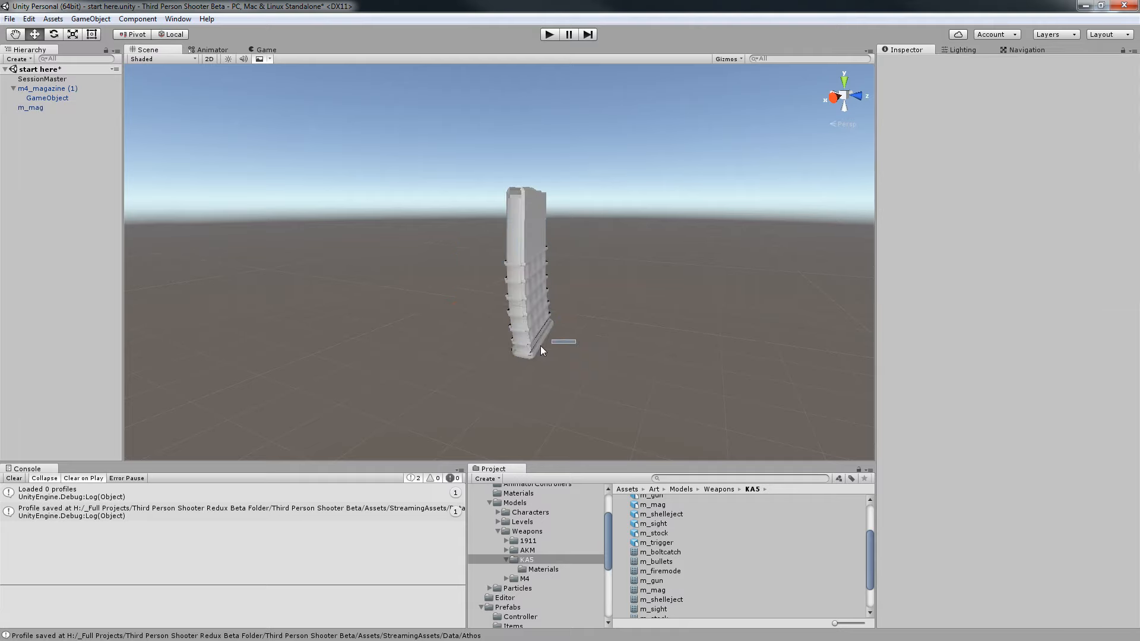
left_click(528, 287)
left_click_drag(601, 282, 348, 285, "alt")
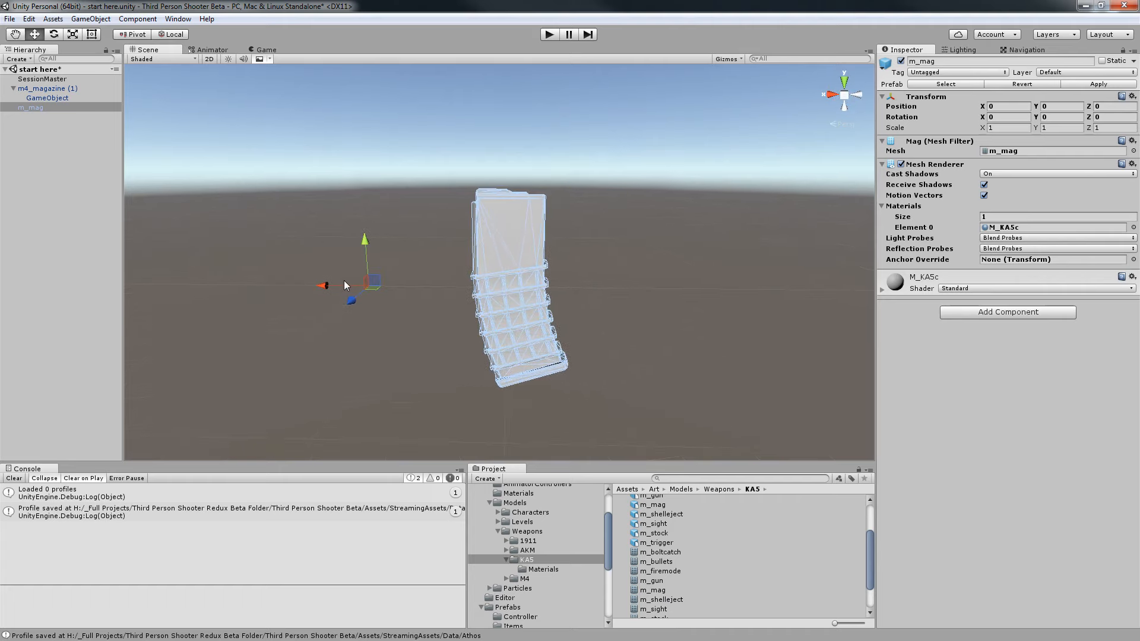
left_click_drag(414, 296, 363, 296, "alt")
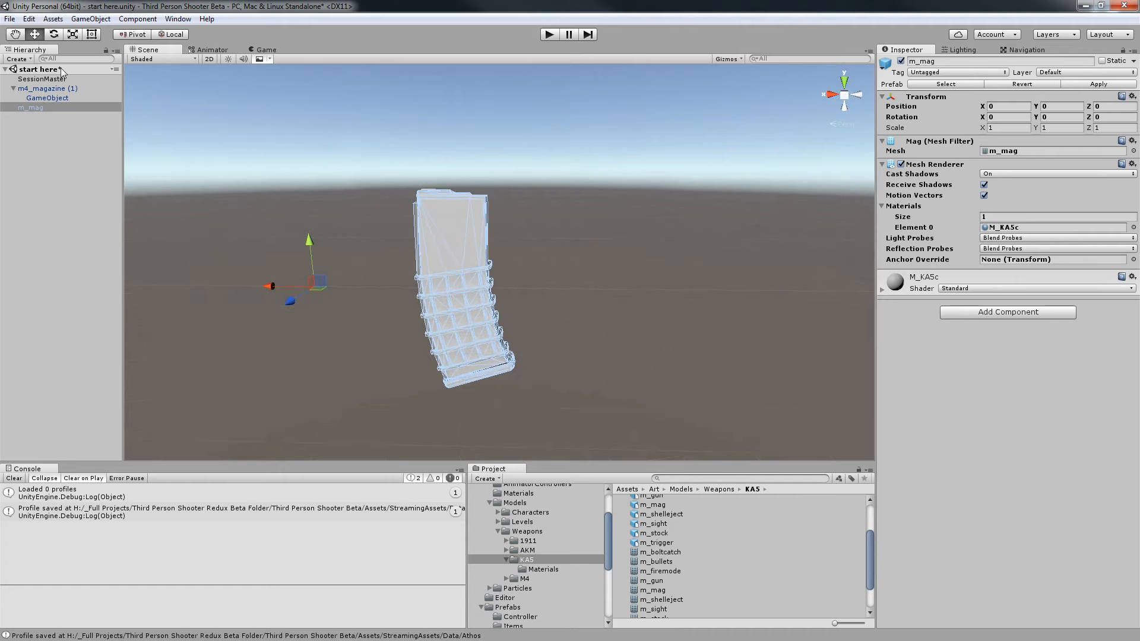
Add a Rigidbody component to m_mag, matching the component setup of m4_magazine (1).
left_click(48, 89)
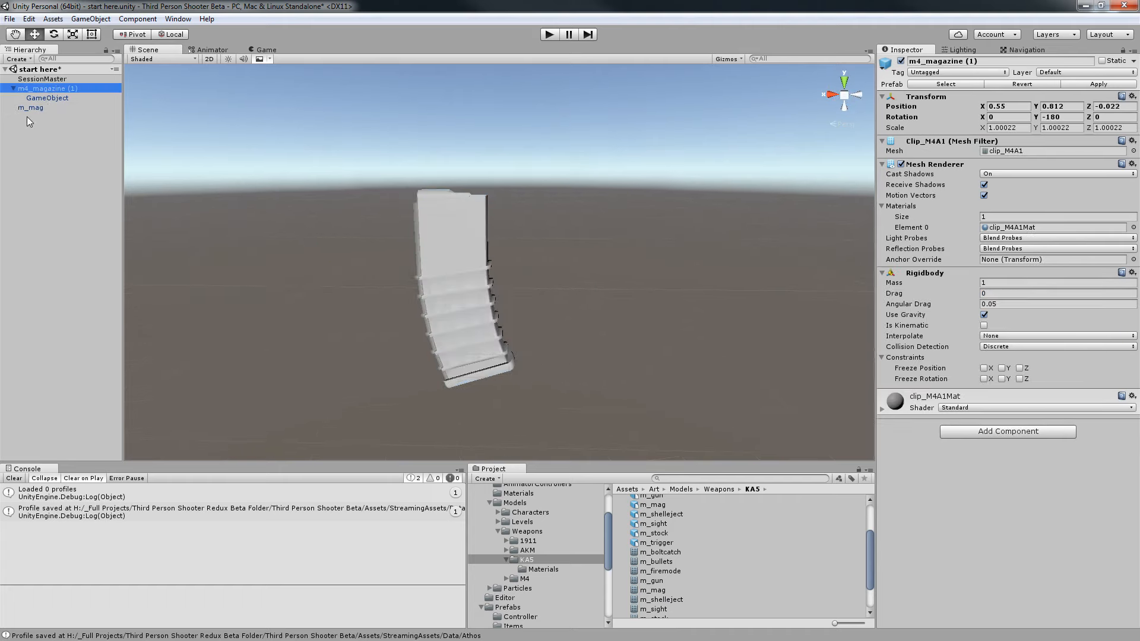
left_click(27, 108)
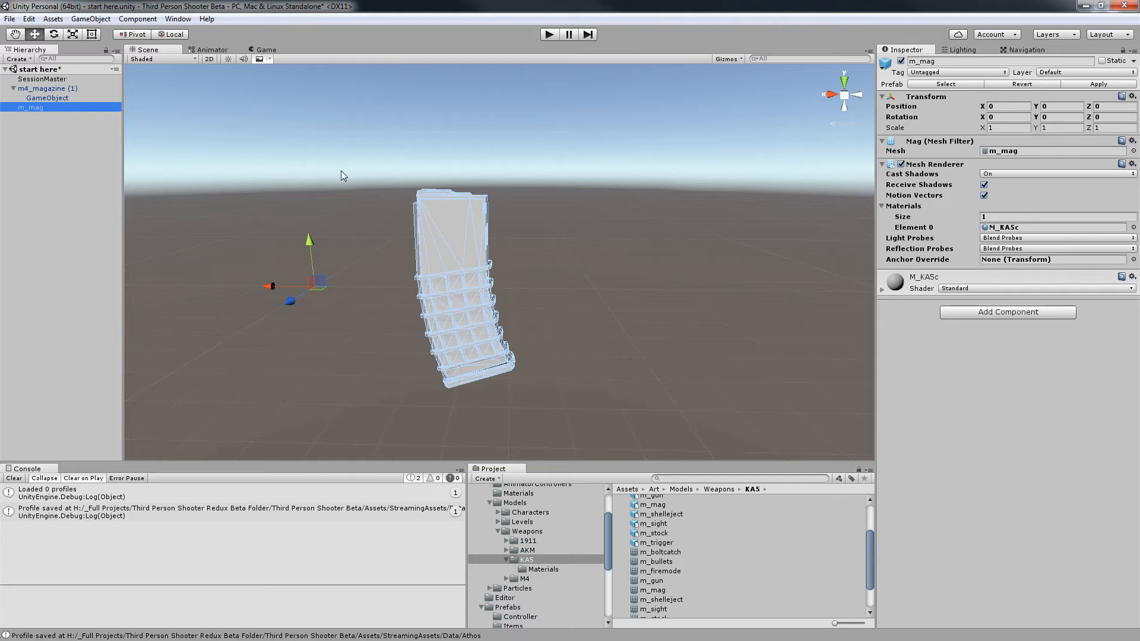
left_click(1030, 313)
type("bo")
key("BackSpace")
key("BackSpace")
type("ri")
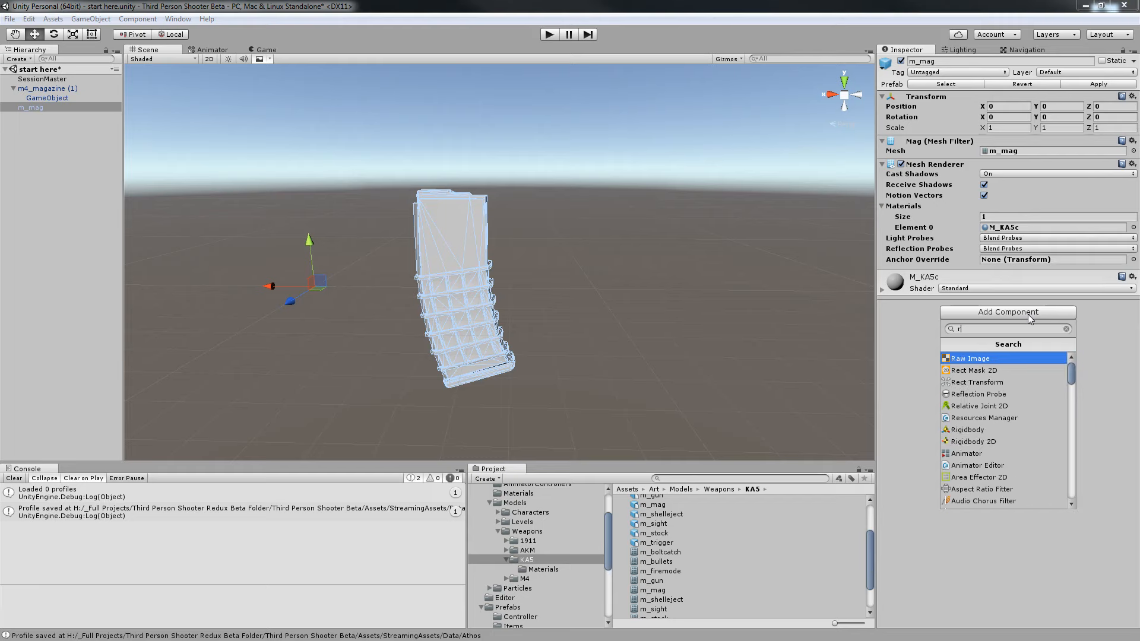
key("Return")
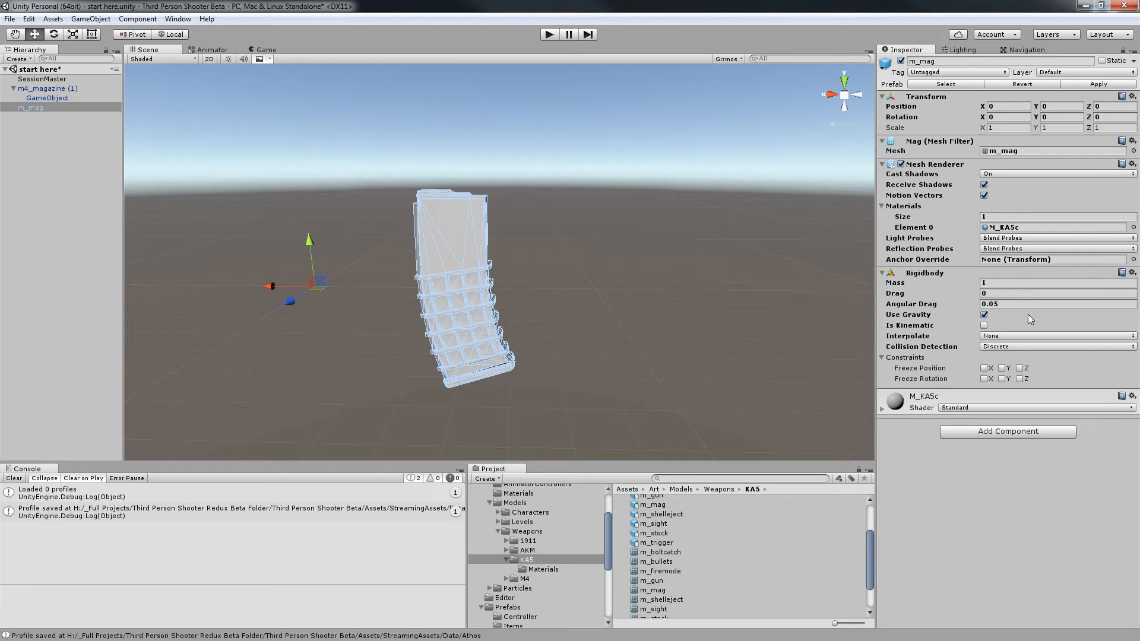
Copy the Box Collider child of m4_magazine (1) into m_mag, and delete m4_magazine (1).
left_click(57, 98)
key("ctrl+d")
left_click_drag(56, 107, 48, 117)
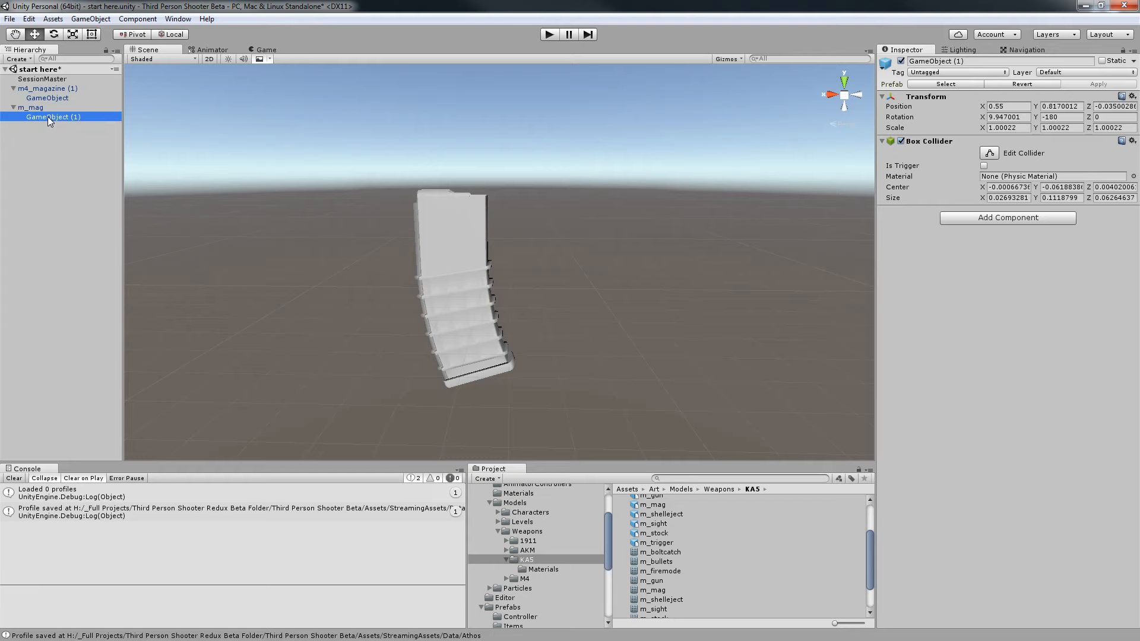
left_click(52, 89)
left_click(51, 98)
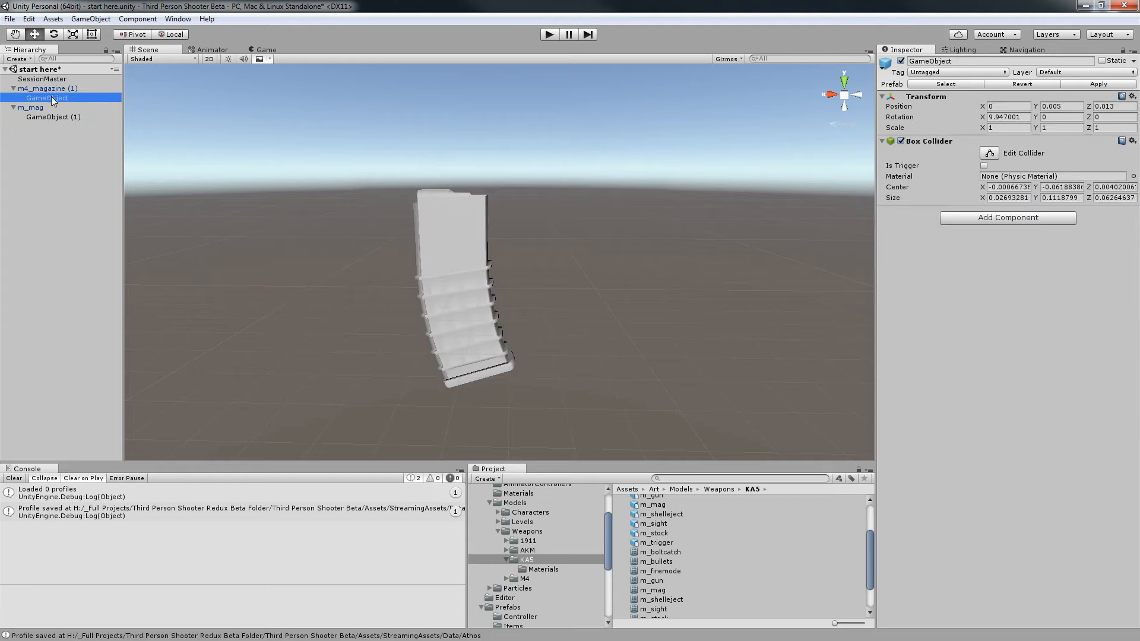
left_click(52, 91)
key("Delete")
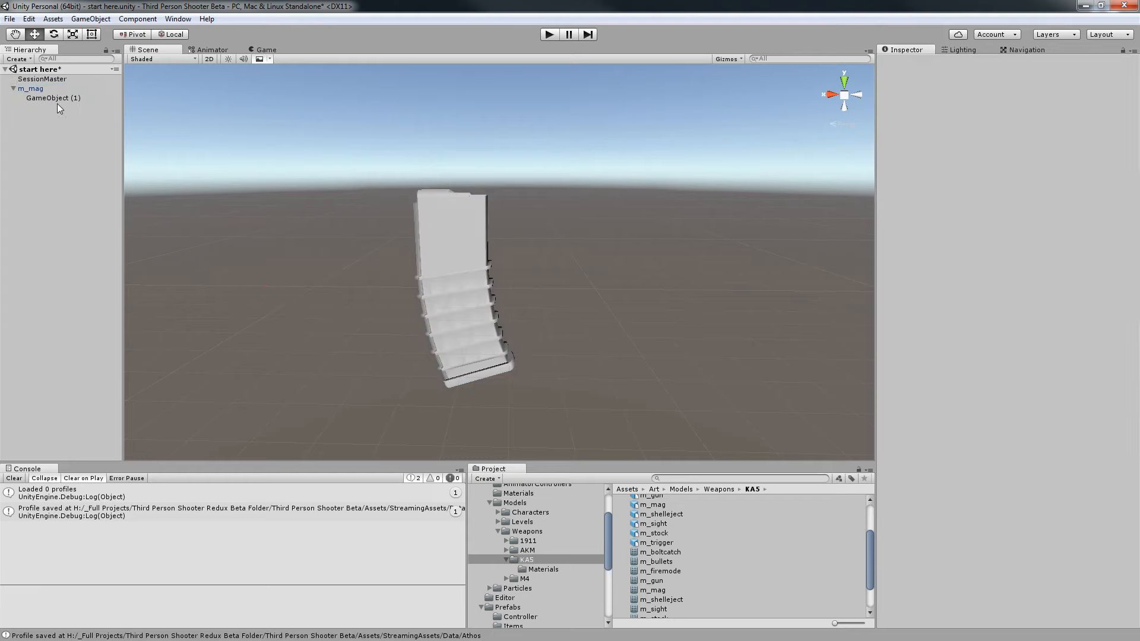
Reset the Transform of m_mag's collider child and move it to about X -0.0523, Z -0.001 beside the magazine mesh.
left_click(59, 98)
left_click(1133, 95)
left_click(1036, 107)
left_click_drag(449, 223, 166, 275, "alt")
left_click_drag(444, 247, 643, 217)
left_click_drag(396, 261, 425, 259)
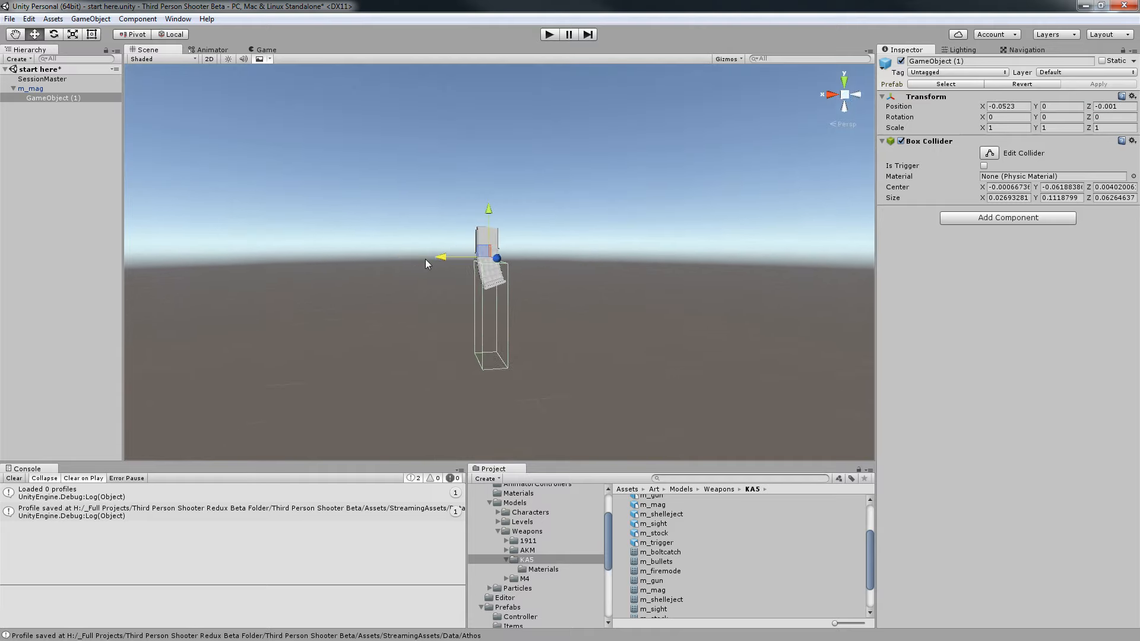
Fit the collider child around the magazine by raising it to Y 0.0383, rotating it -90 on Y and scaling it to about 0.646.
mouse_move(491, 212)
left_mouse_down()
mouse_move(496, 165)
mouse_move(566, 204)
mouse_move(490, 216)
left_mouse_up()
key("e")
key("r")
key("w")
left_click_drag(495, 159, 657, 265)
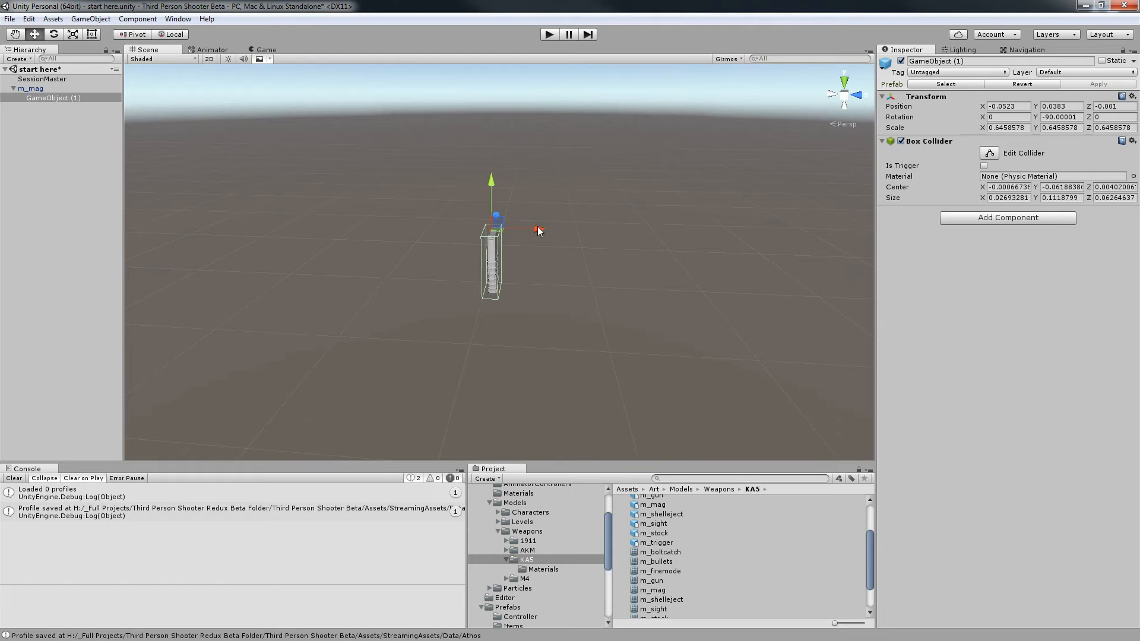
Move m_mag's collider child to Z 0.0013 and check from several angles that it encloses the magazine mesh.
left_click(29, 88)
left_click_drag(569, 200, 447, 288, "alt")
left_click(57, 98)
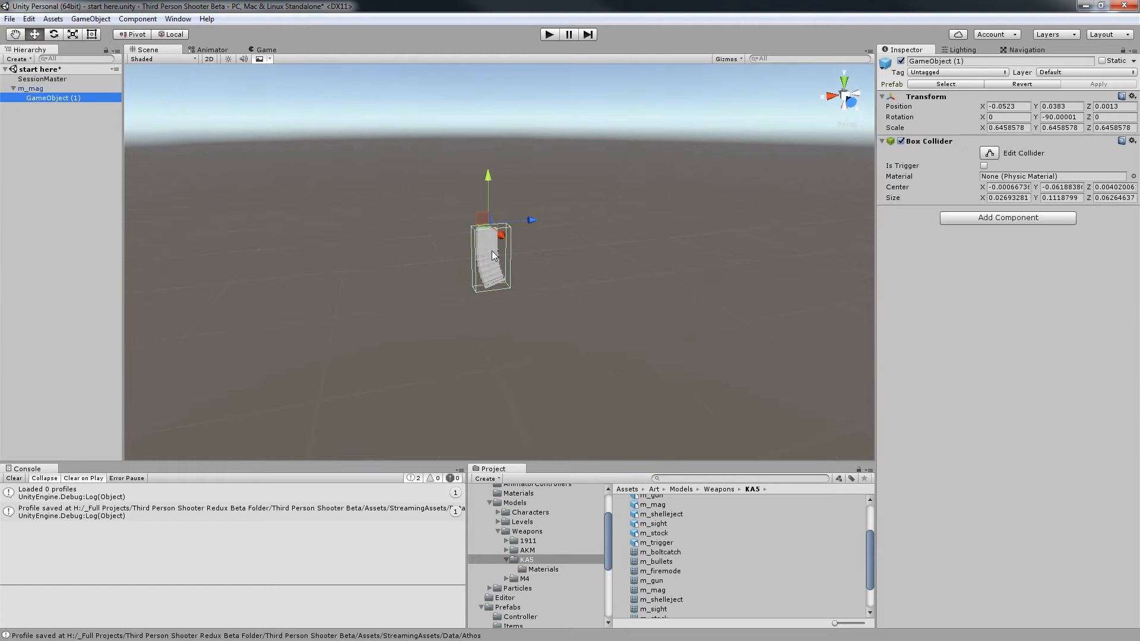
left_click(45, 89)
left_click_drag(571, 254, 663, 410, "alt")
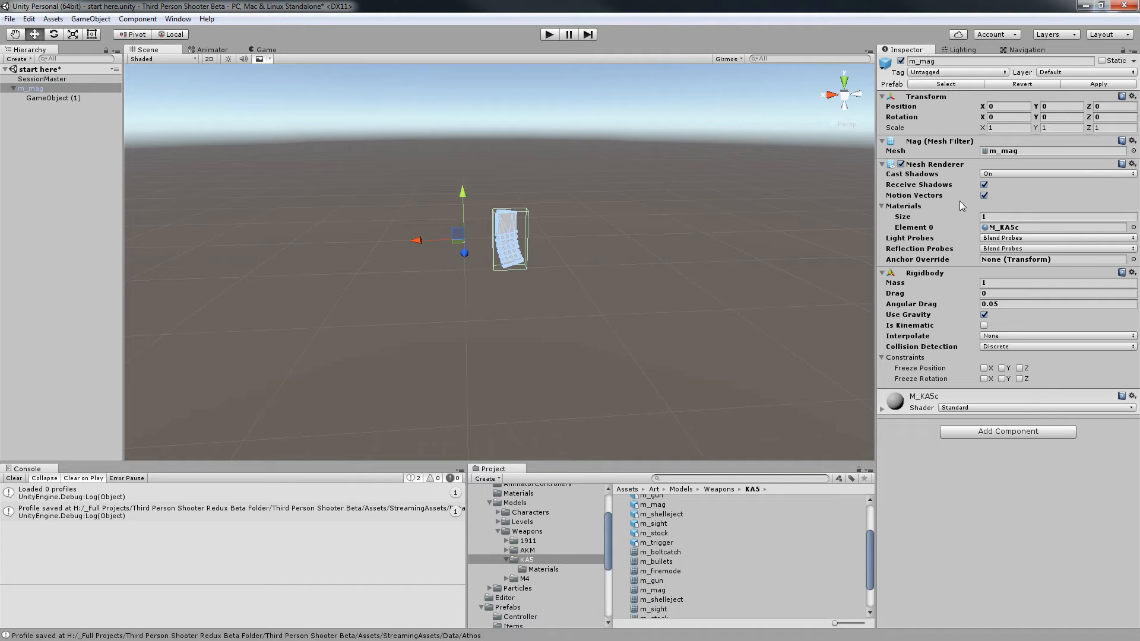
left_click_drag(505, 238, 498, 233, "alt")
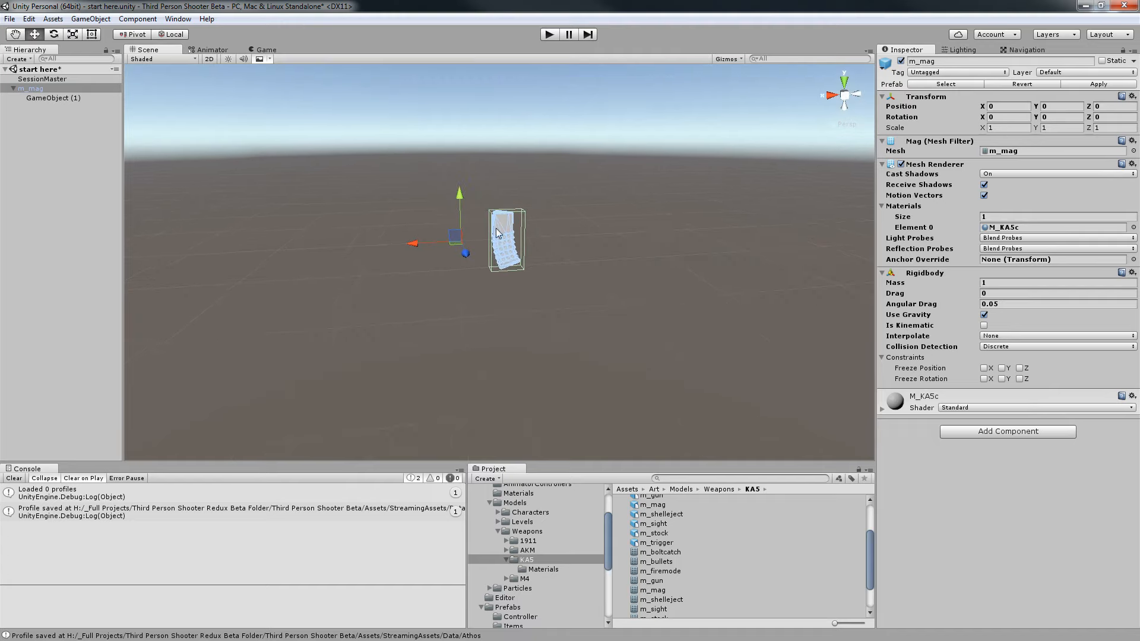
left_click(50, 96)
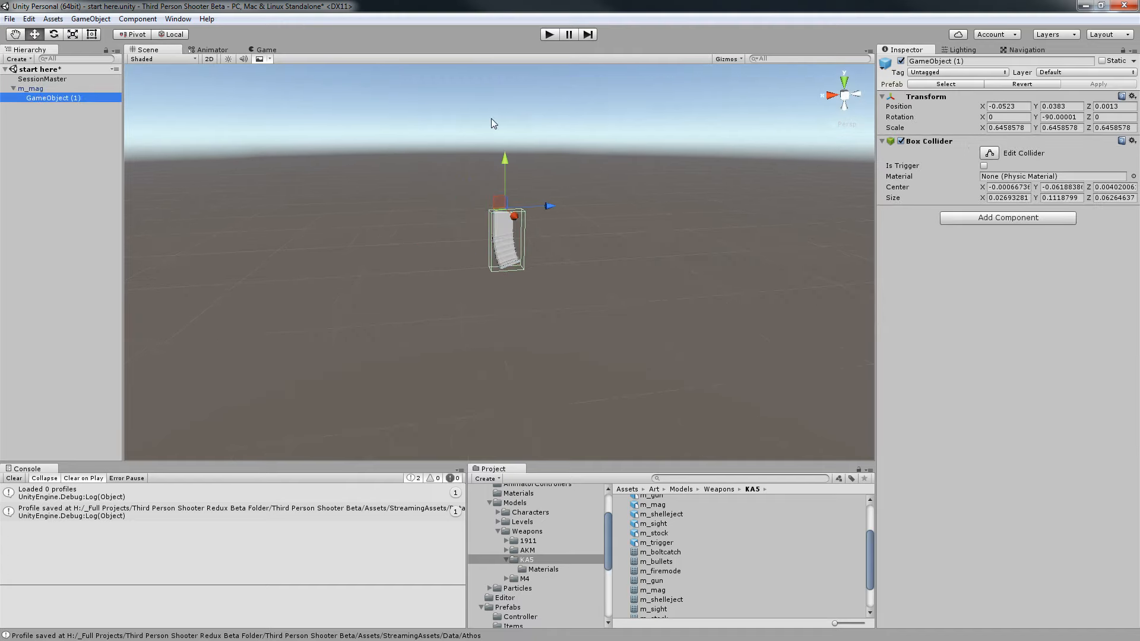
left_click(27, 89)
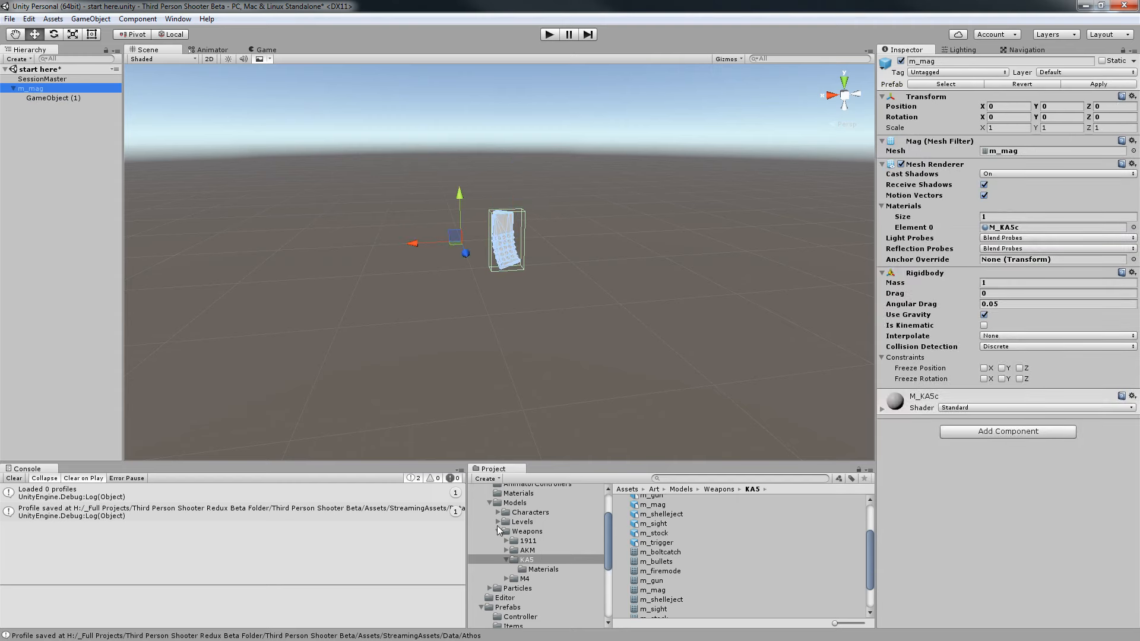
Save m_mag with its collider child as a prefab in the Prefabs > Models > Weapon Extras folder.
left_click(525, 532)
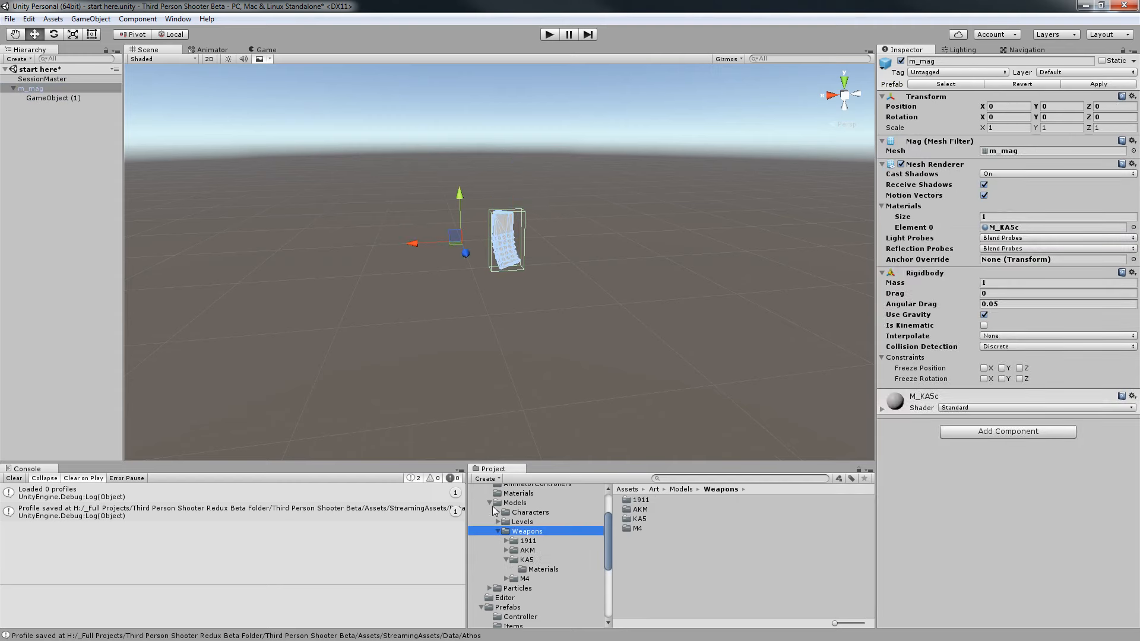
left_click(490, 503)
left_click(514, 551)
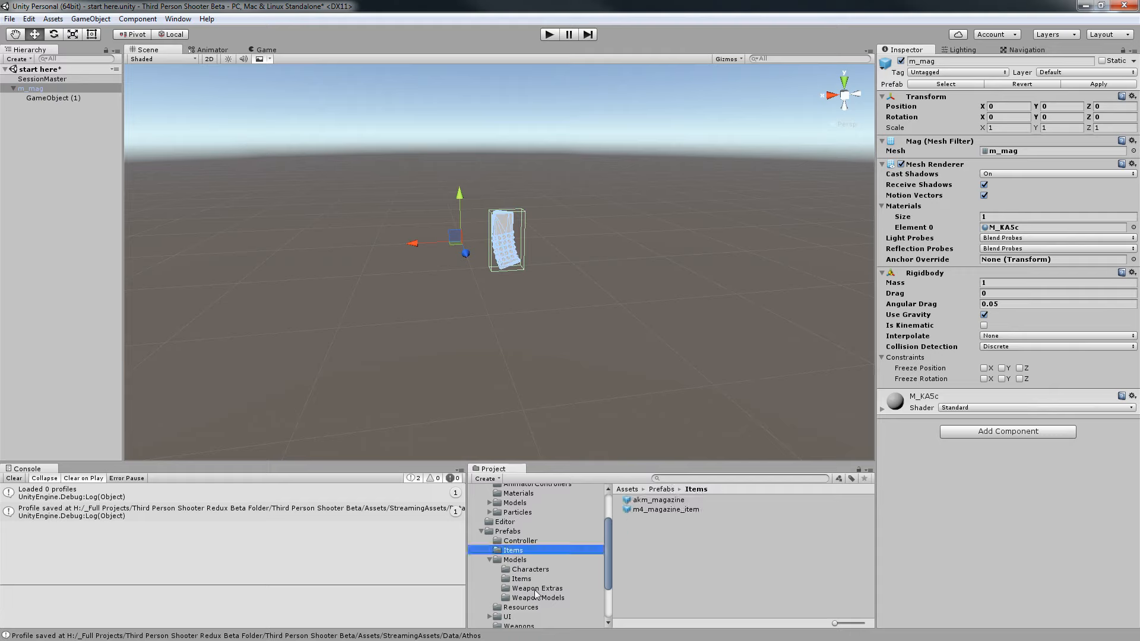
left_click(522, 579)
left_click(535, 588)
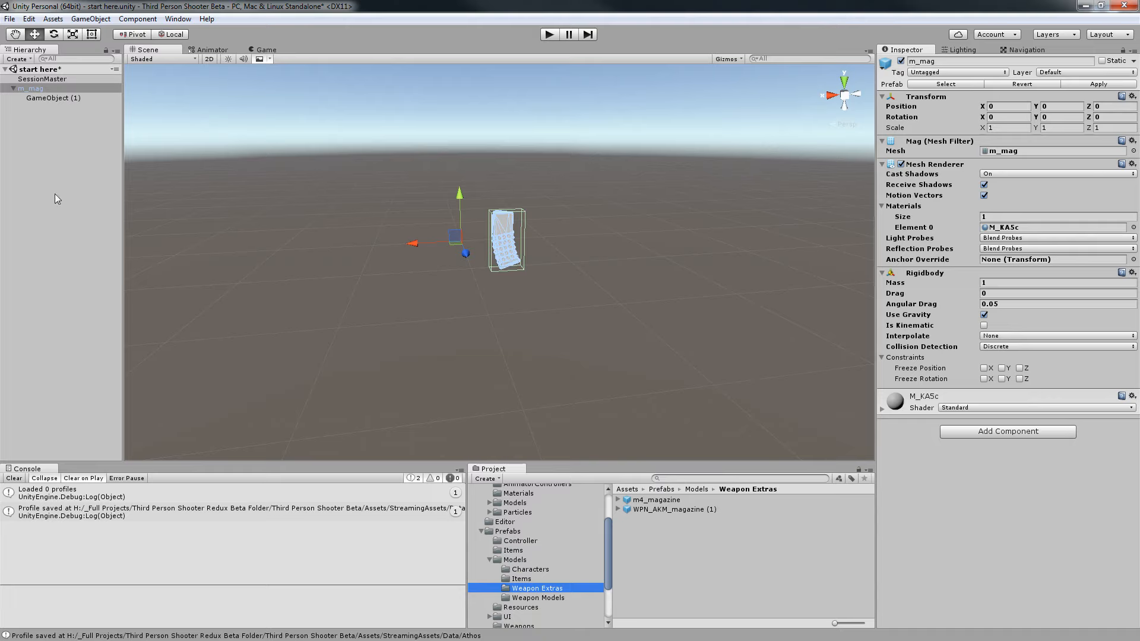
left_click_drag(45, 100, 664, 519)
left_click_drag(971, 495, 968, 541)
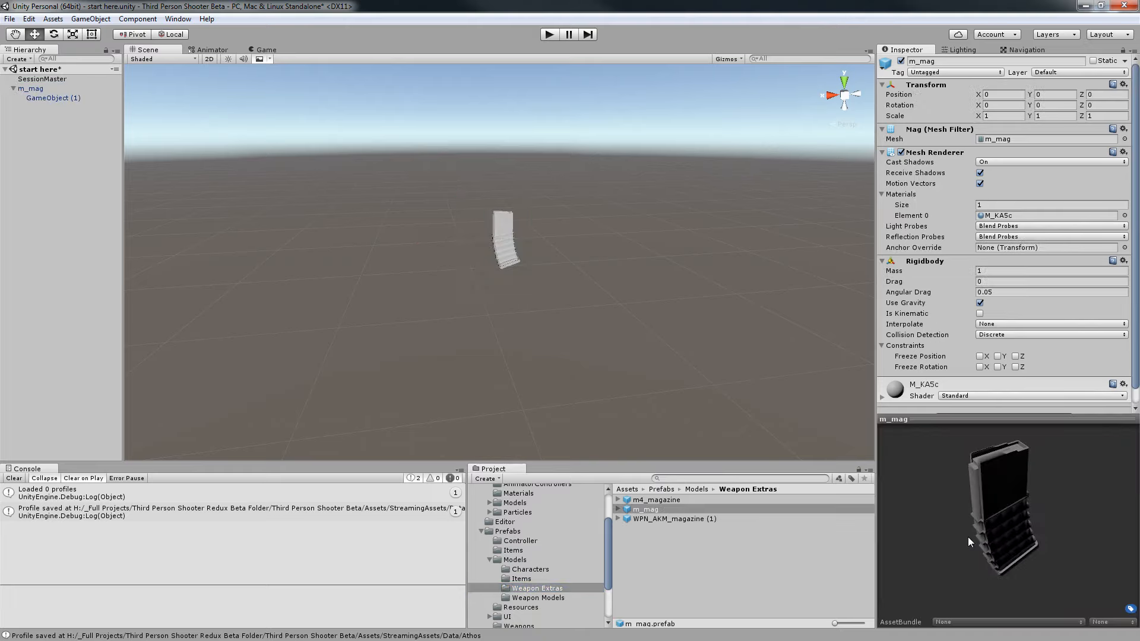
left_click(683, 552)
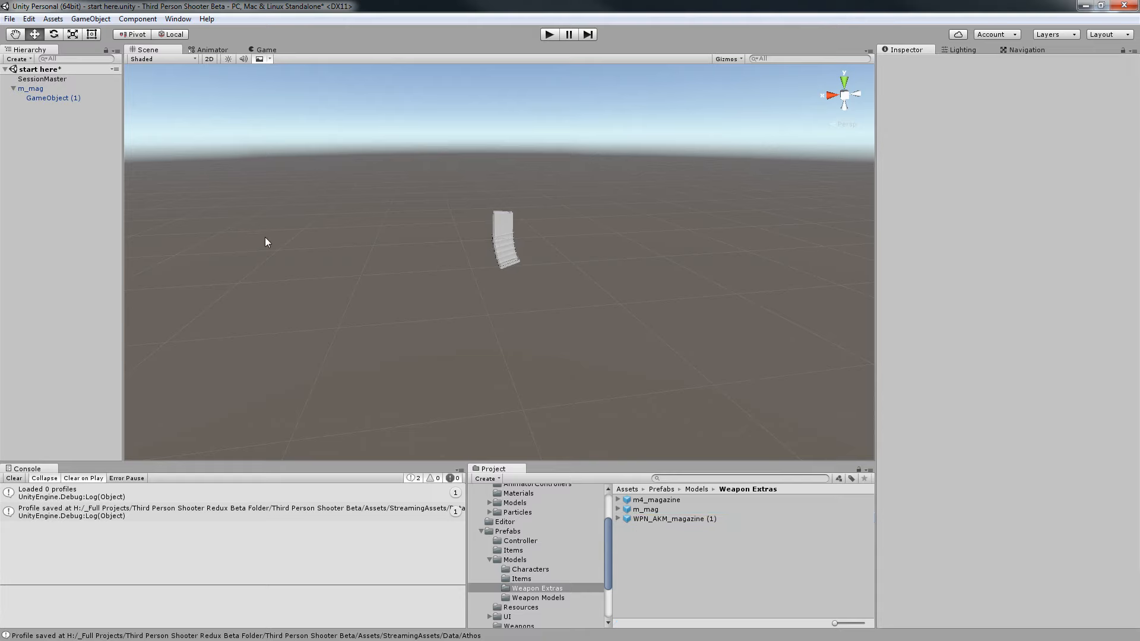
Delete m_mag from the start here scene and save the scene.
left_click(92, 89)
key("Delete")
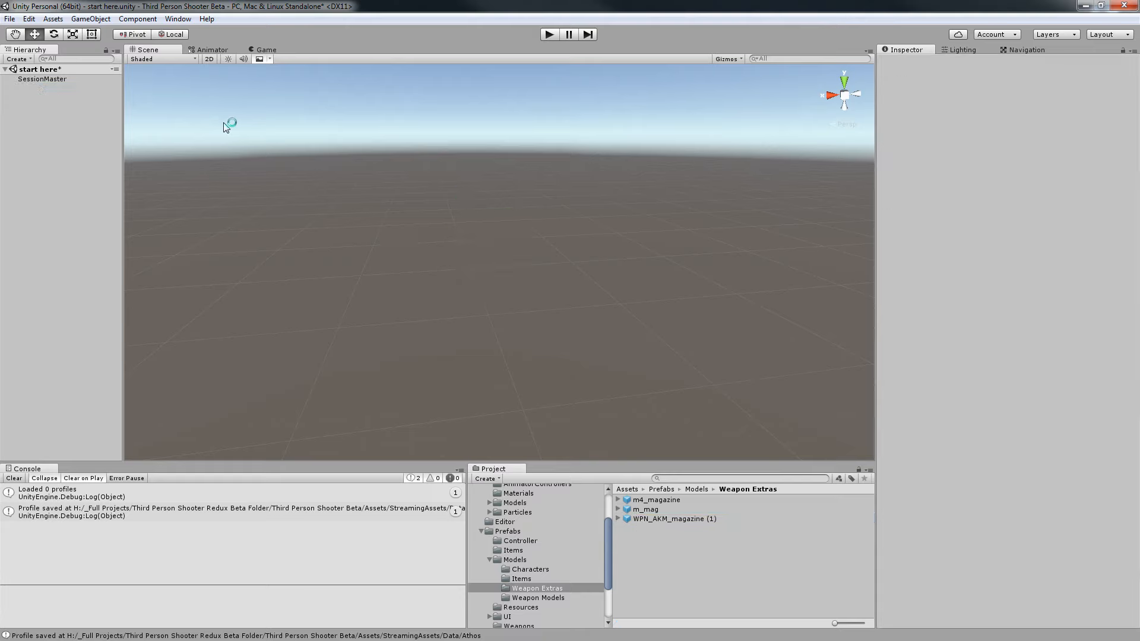
key("ctrl+s")
Load the dependencies scene from the Scenes folder alongside the start here scene.
scroll(534, 564, "down", 3)
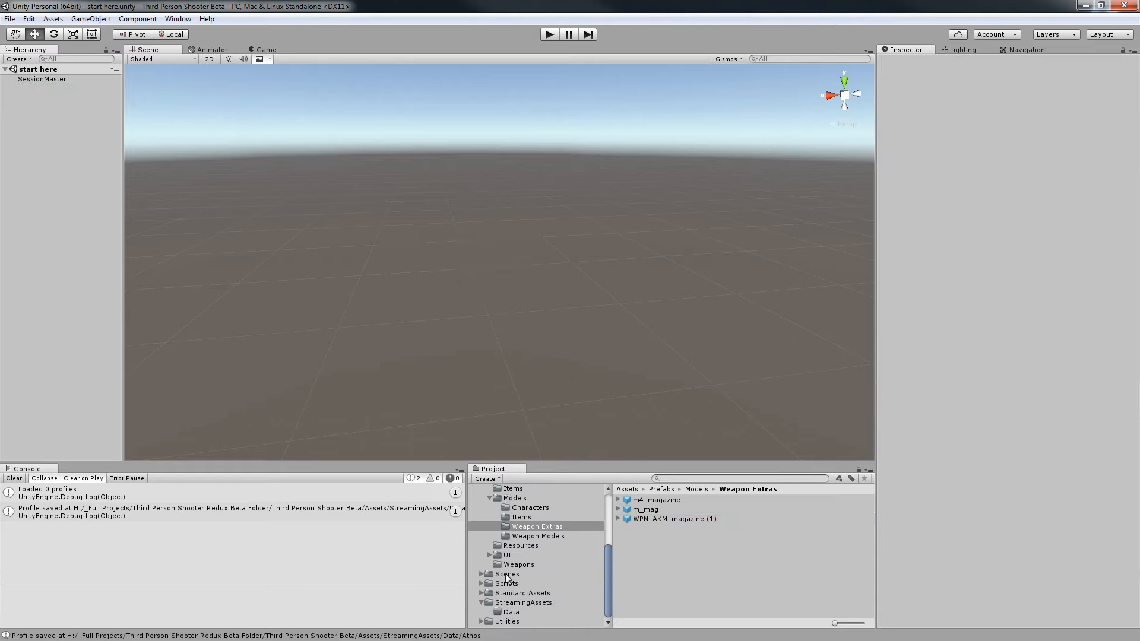
left_click(507, 575)
left_click_drag(663, 542, 92, 229)
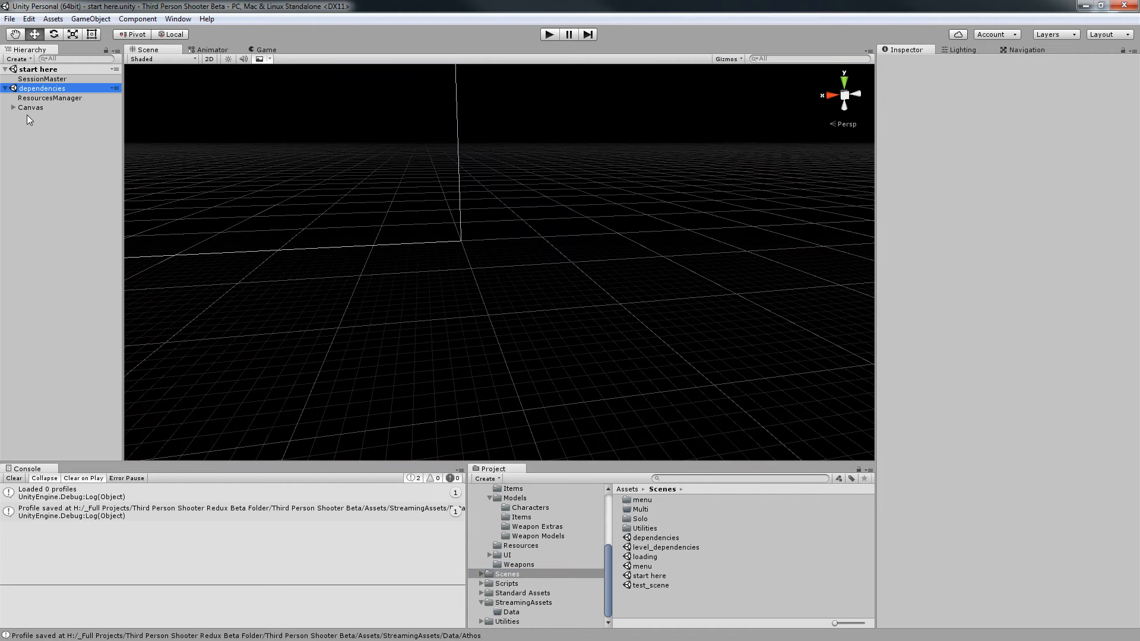
Set the size of ResourcesManager's Obj Pools list to 3 and expand the new third entry.
left_click(47, 98)
left_click(906, 343)
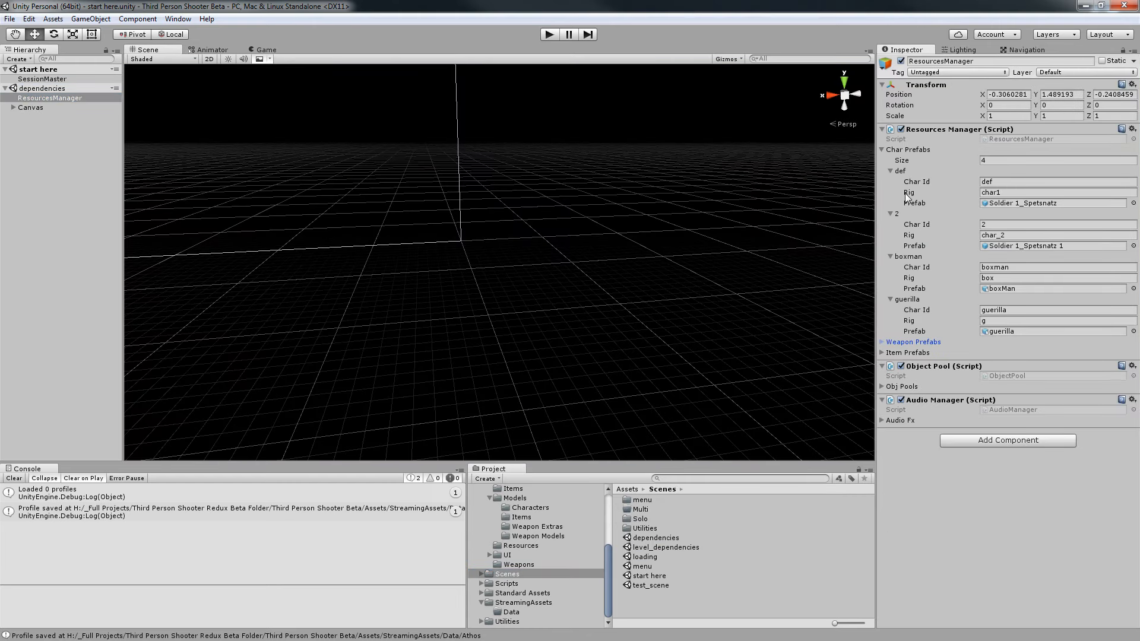
left_click(900, 152)
left_click(901, 153)
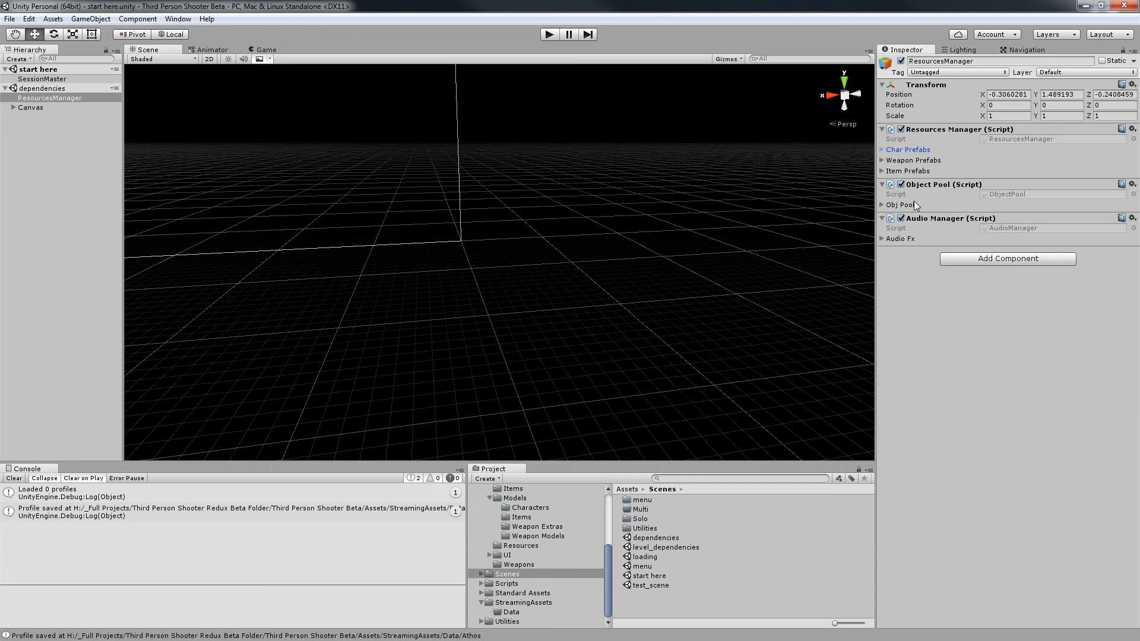
left_click(915, 205)
left_click(1005, 216)
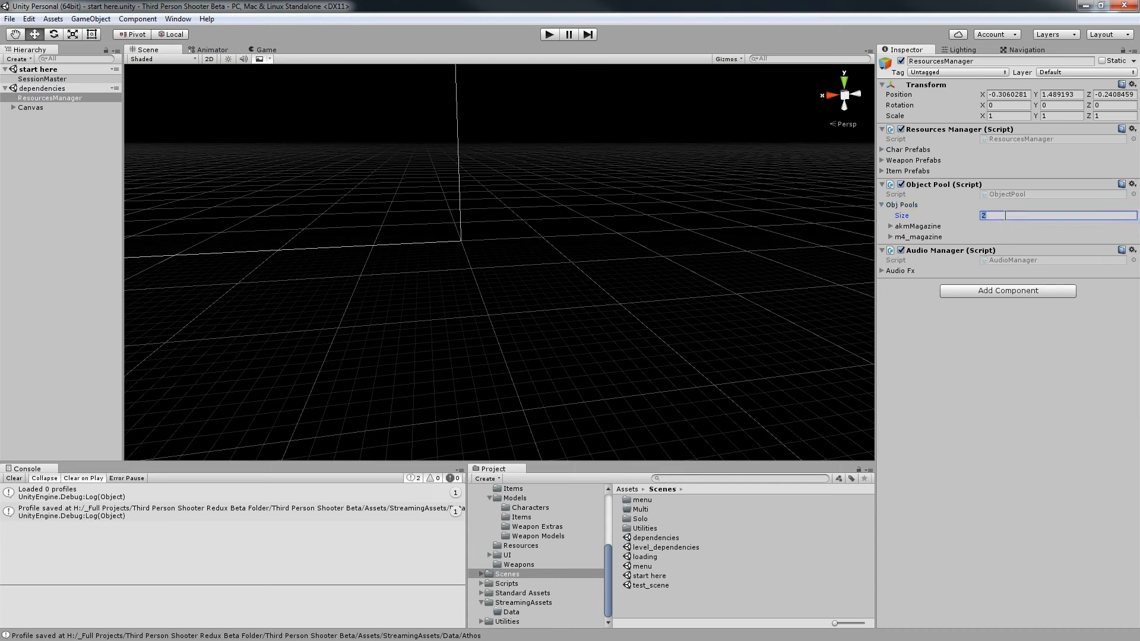
type("3")
key("Return")
left_click(929, 247)
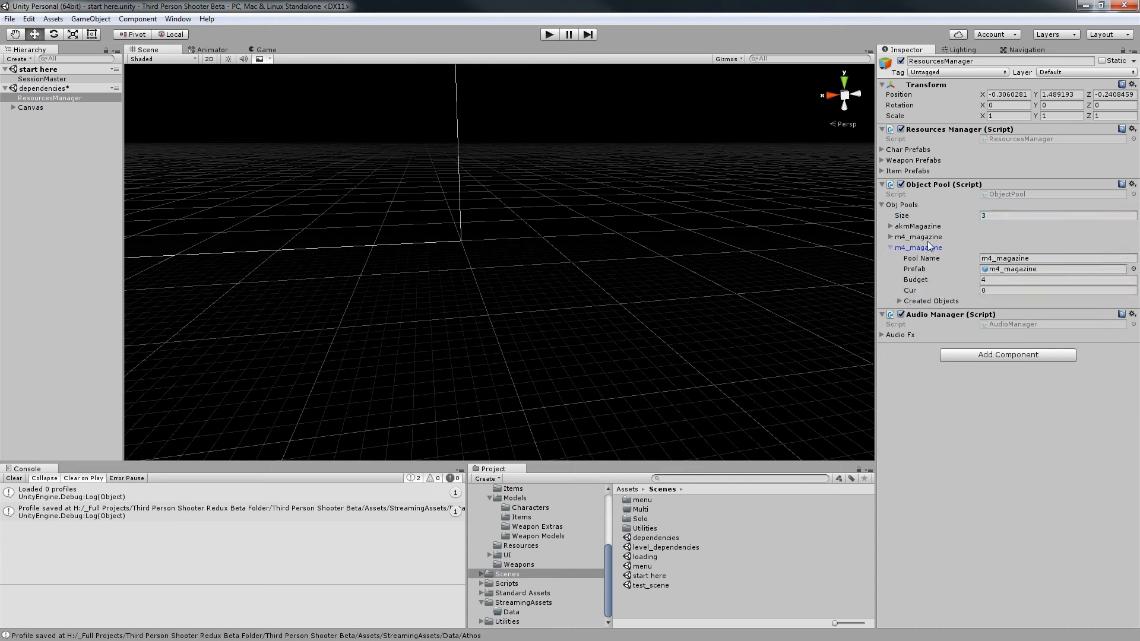
Name the third object pool ka_mag, assign the m_mag prefab from Weapon Extras to it, and save the scenes.
left_click(1015, 258)
type("ka_magaine")
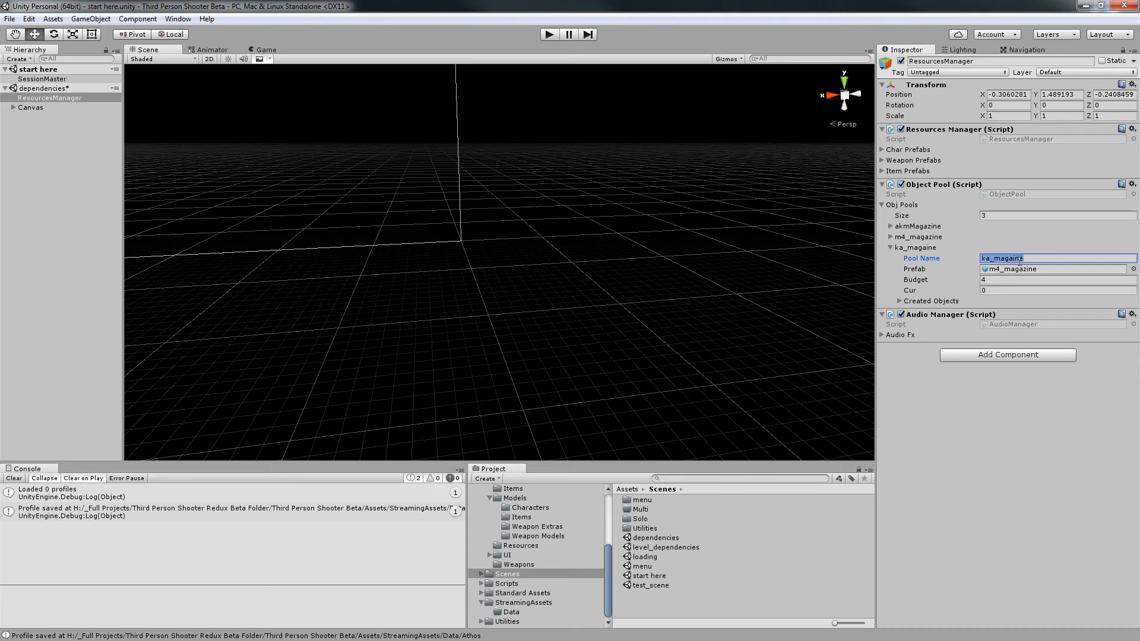
type("k")
left_click(1031, 269)
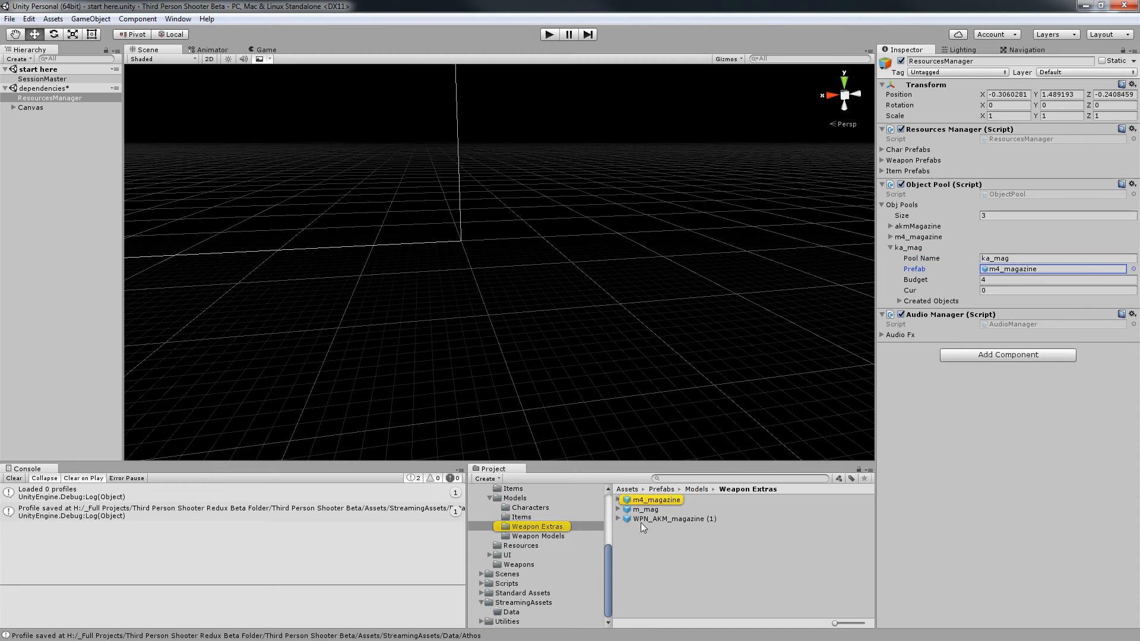
left_click_drag(640, 514, 1033, 269)
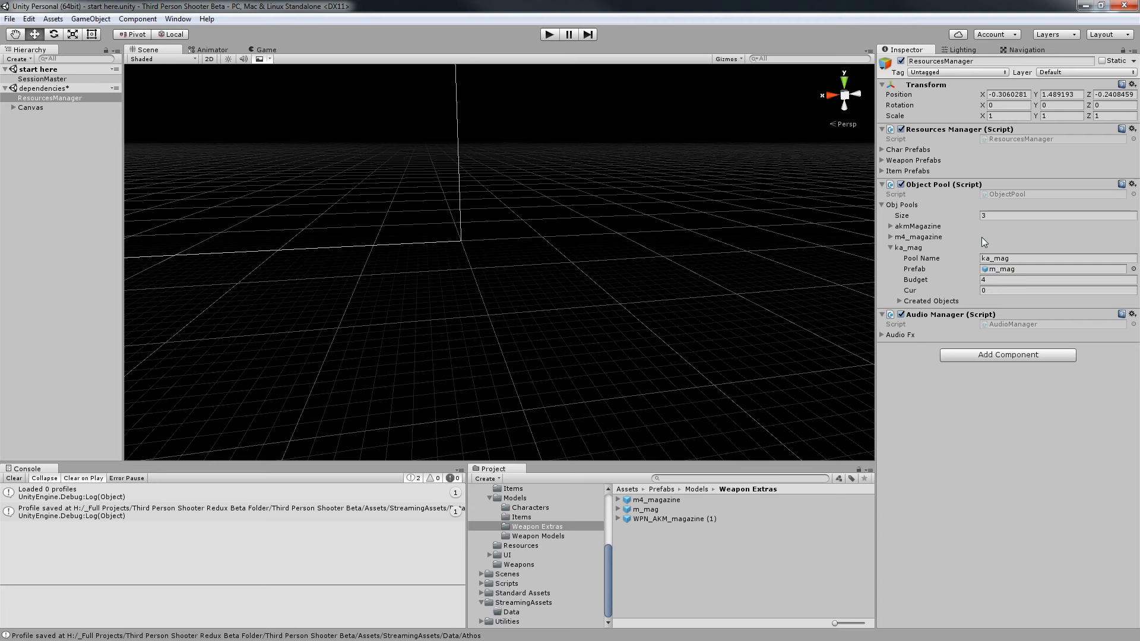
middle_click_drag(780, 329, 792, 344)
key("ctrl+s")
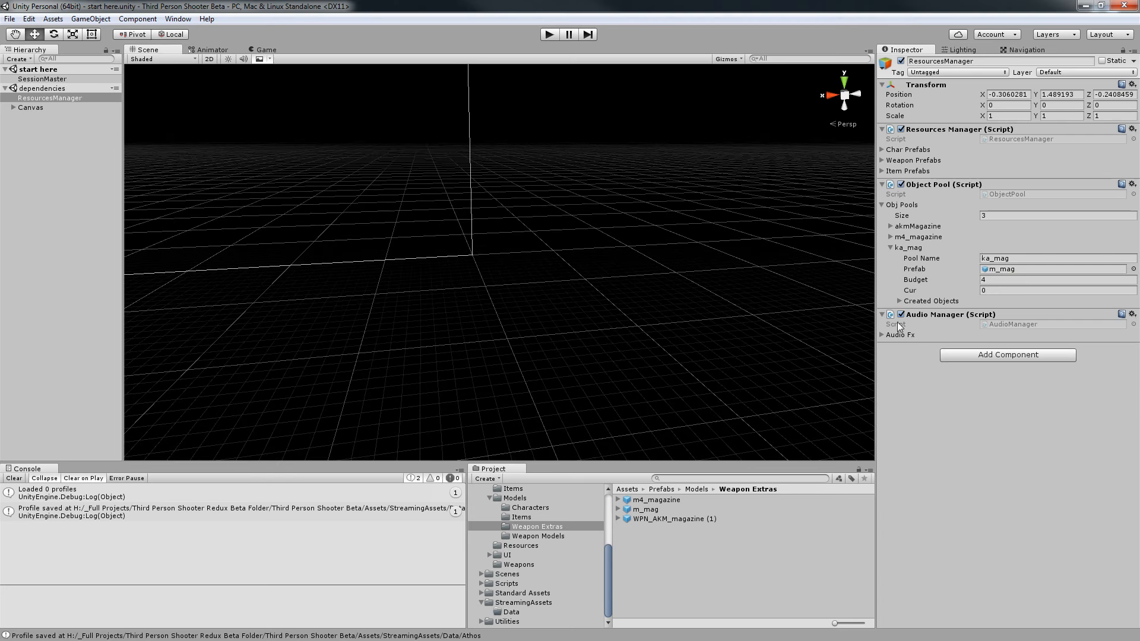
Find the ka weapon's model prefab KA5c(Clone) and set Magazine Prefab to ka_mag in its Weapon Model Hook.
left_click(532, 564)
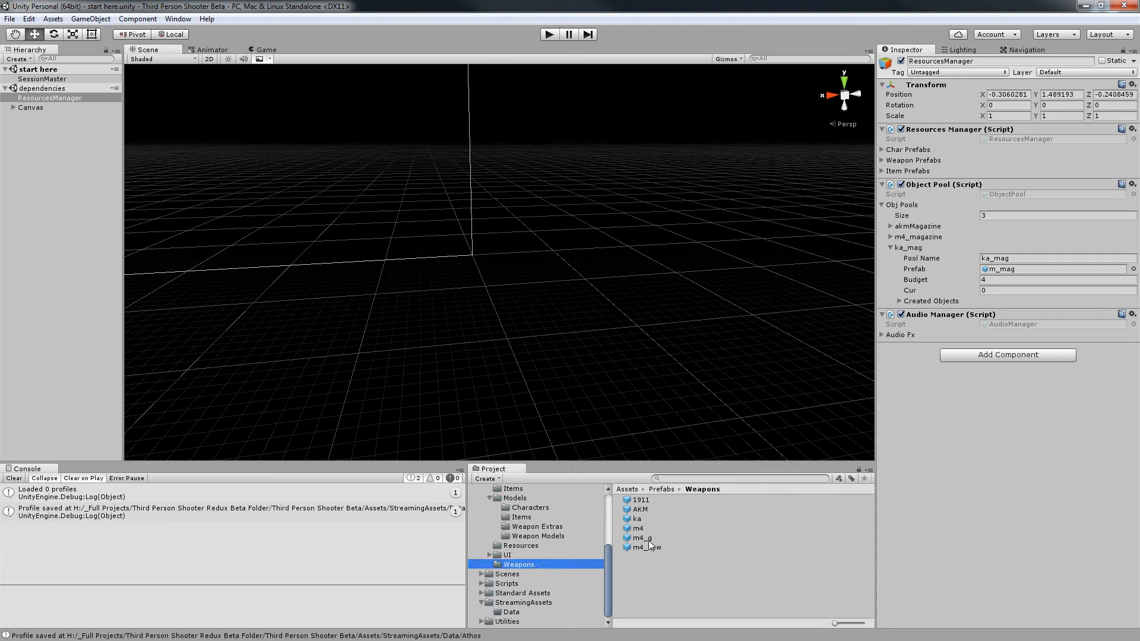
left_click(637, 520)
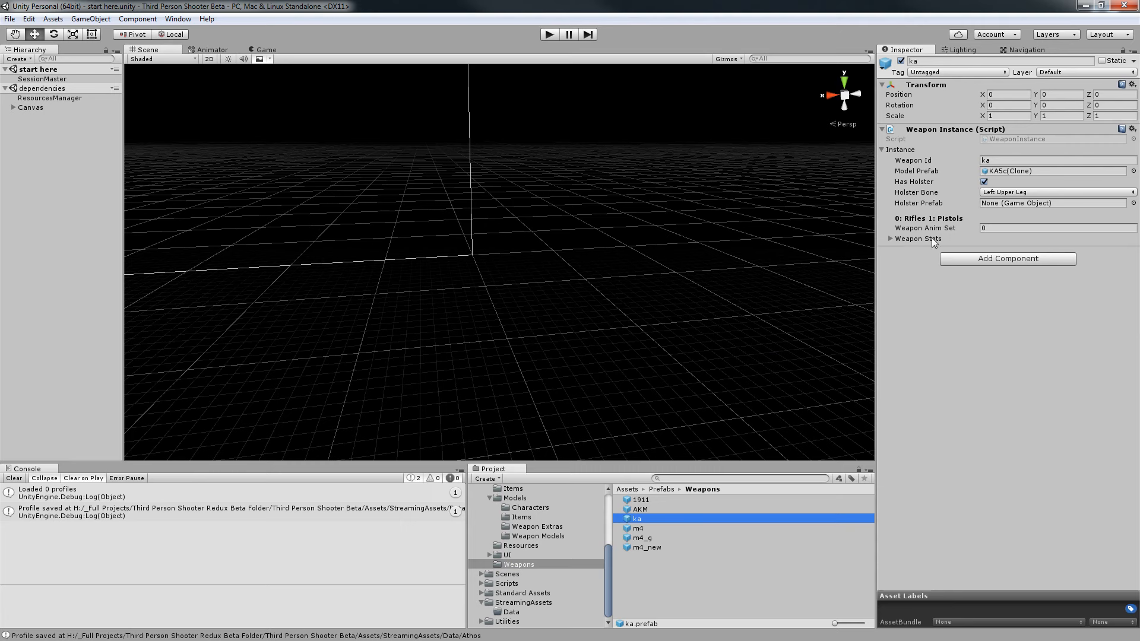
left_click(1016, 173)
left_click(669, 606)
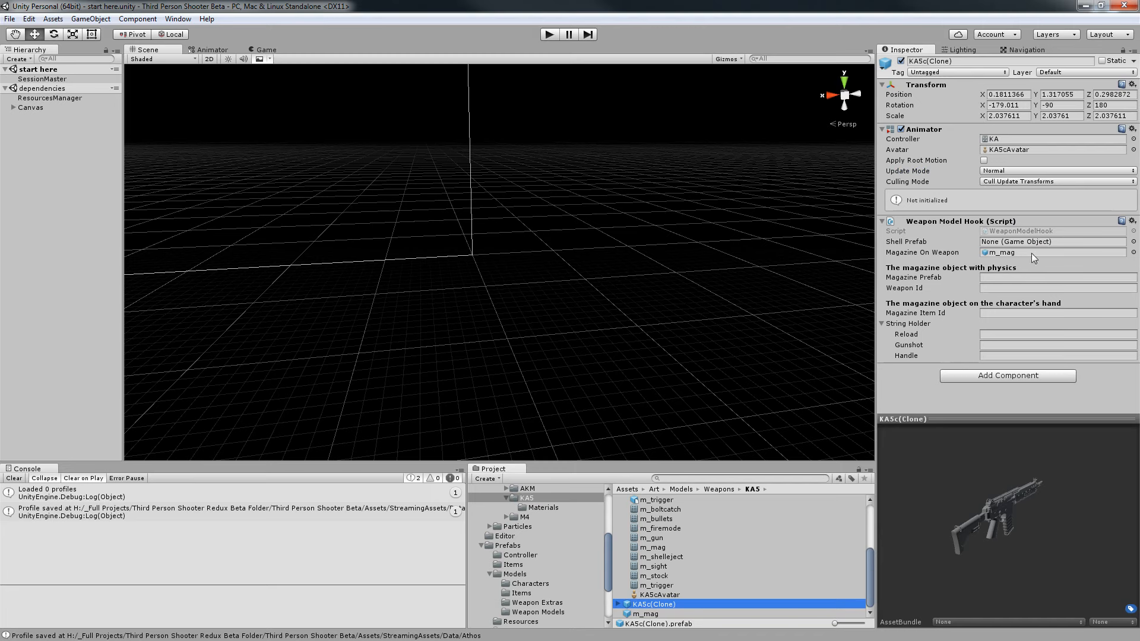
left_click(1000, 278)
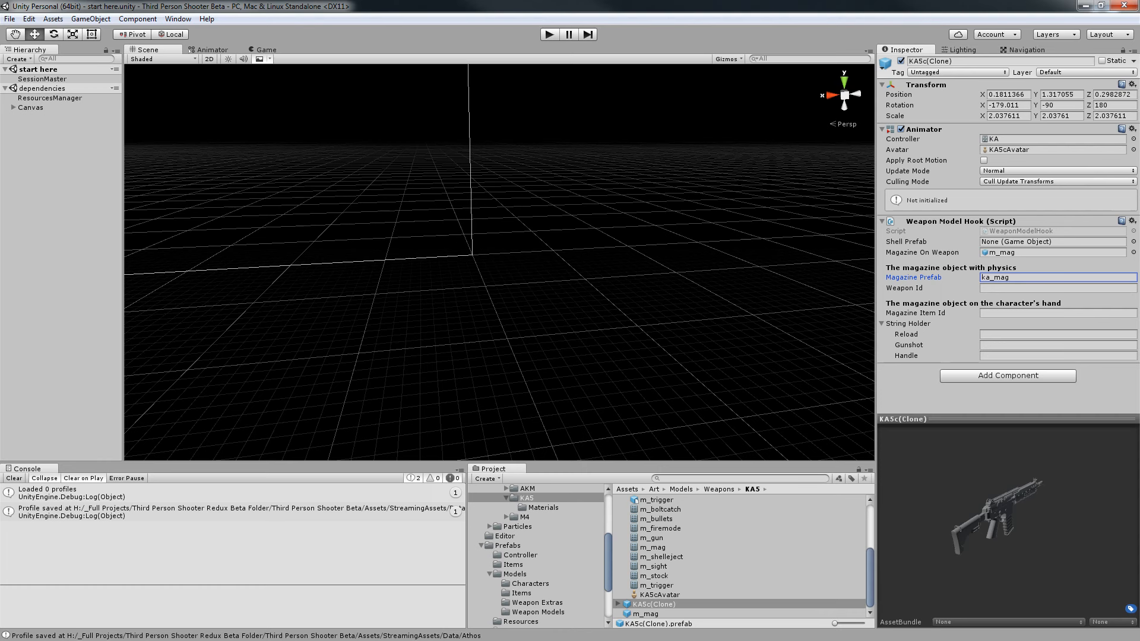
middle_click_drag(639, 285, 653, 291)
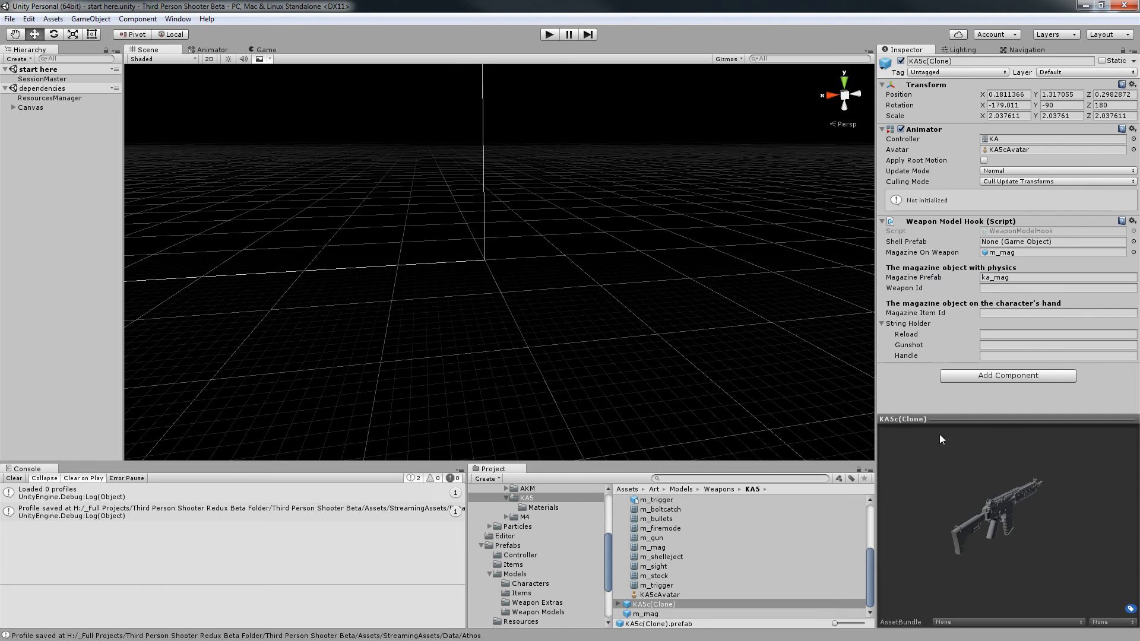
Remove the dependencies scene from the hierarchy, leaving only the start here scene loaded.
left_click(75, 253)
right_click(55, 89)
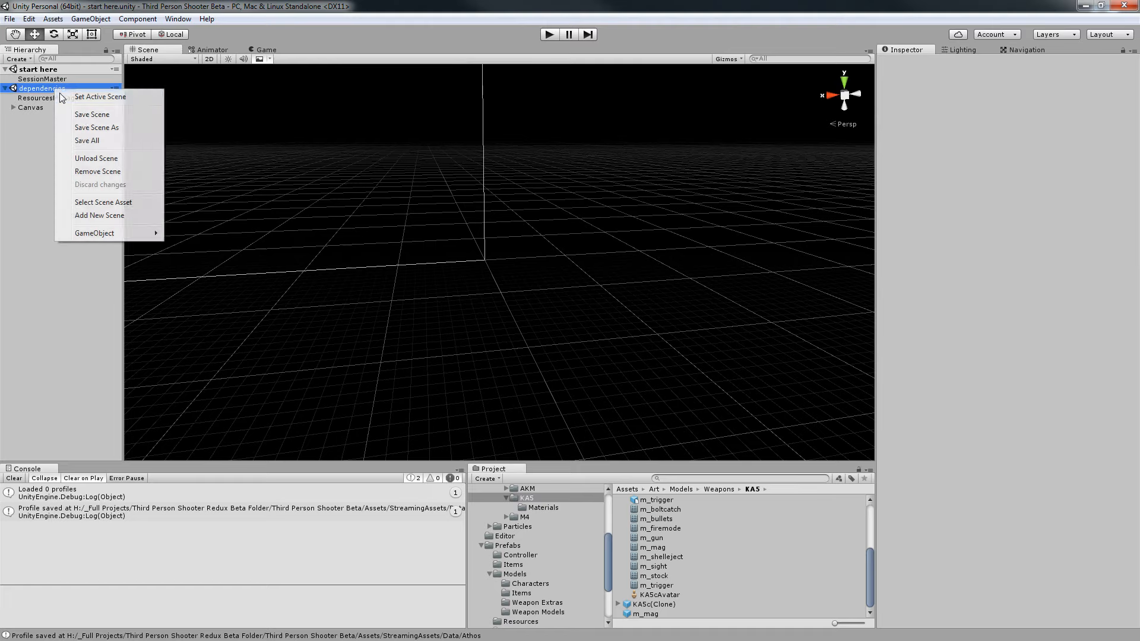
left_click(97, 171)
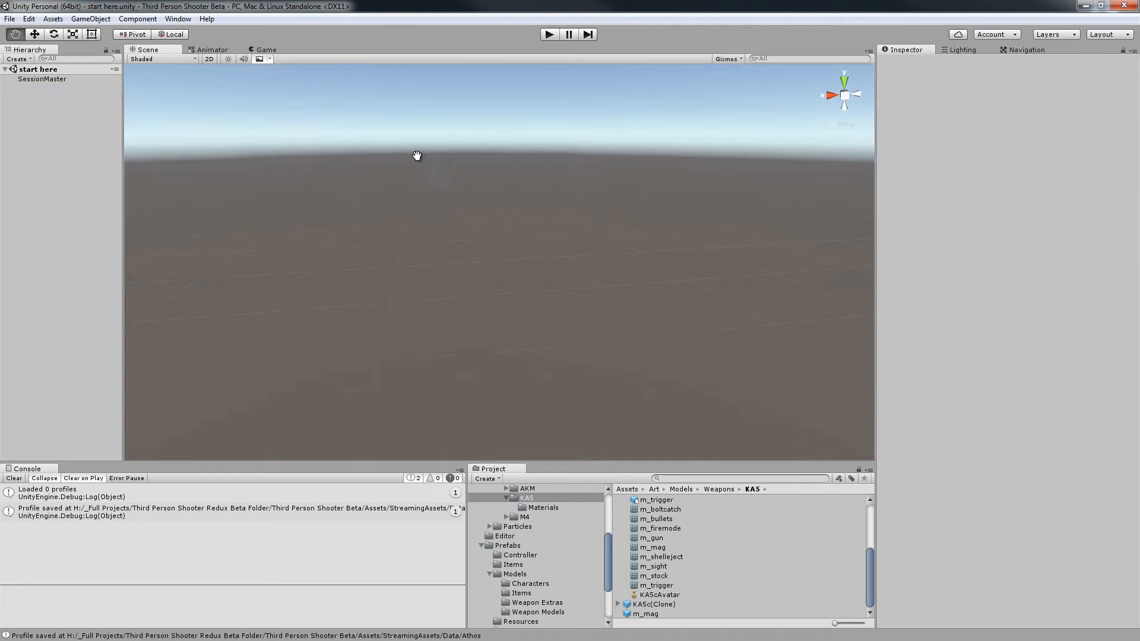
Run the game, start the campaign test level, and move and shoot with the character to test the magazine setup.
key("ctrl+p")
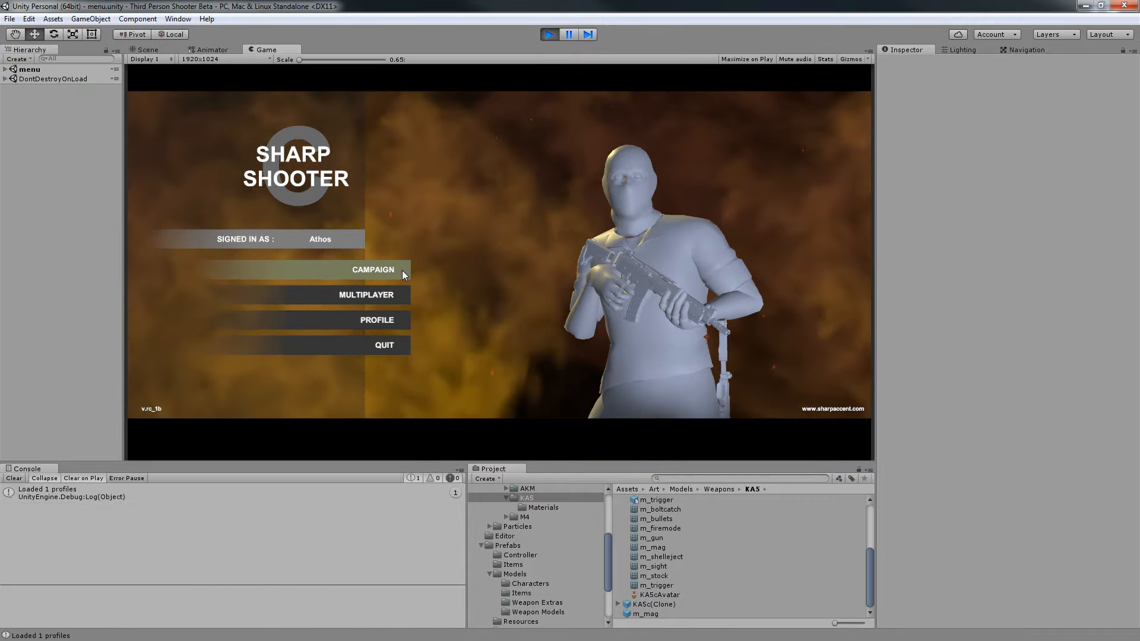
left_click(402, 270)
left_click(404, 291)
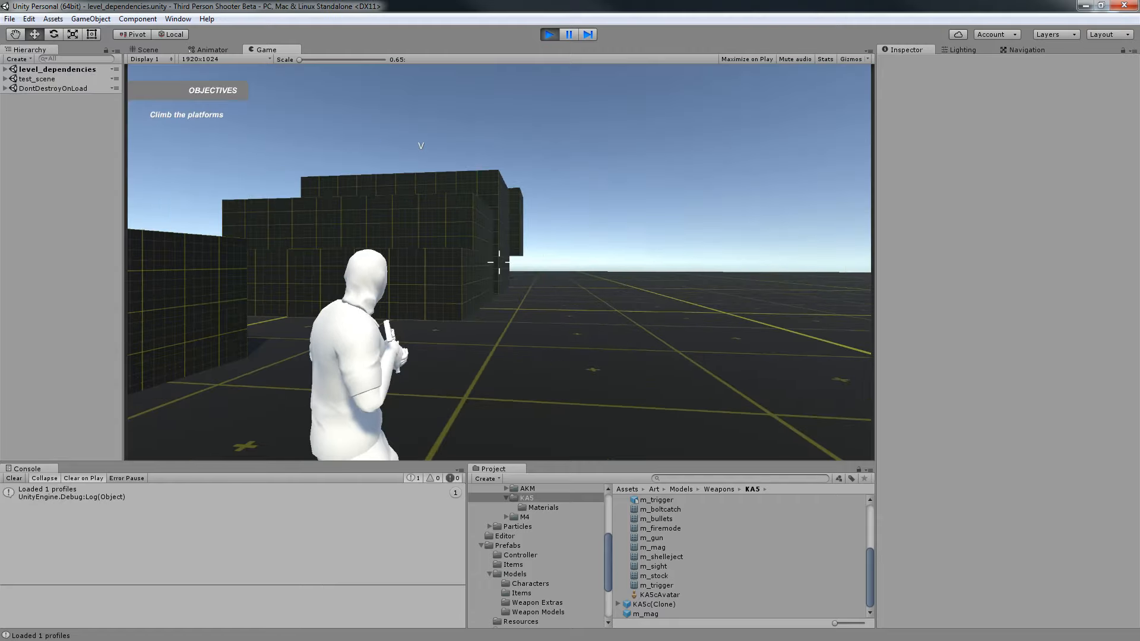
left_click(499, 262)
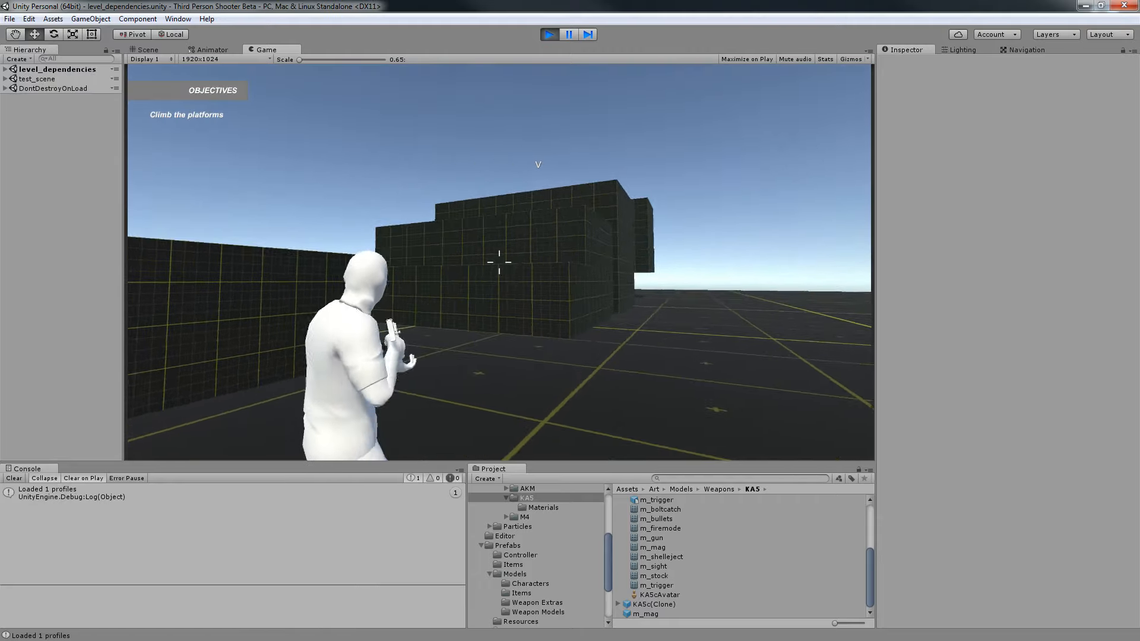
key("w")
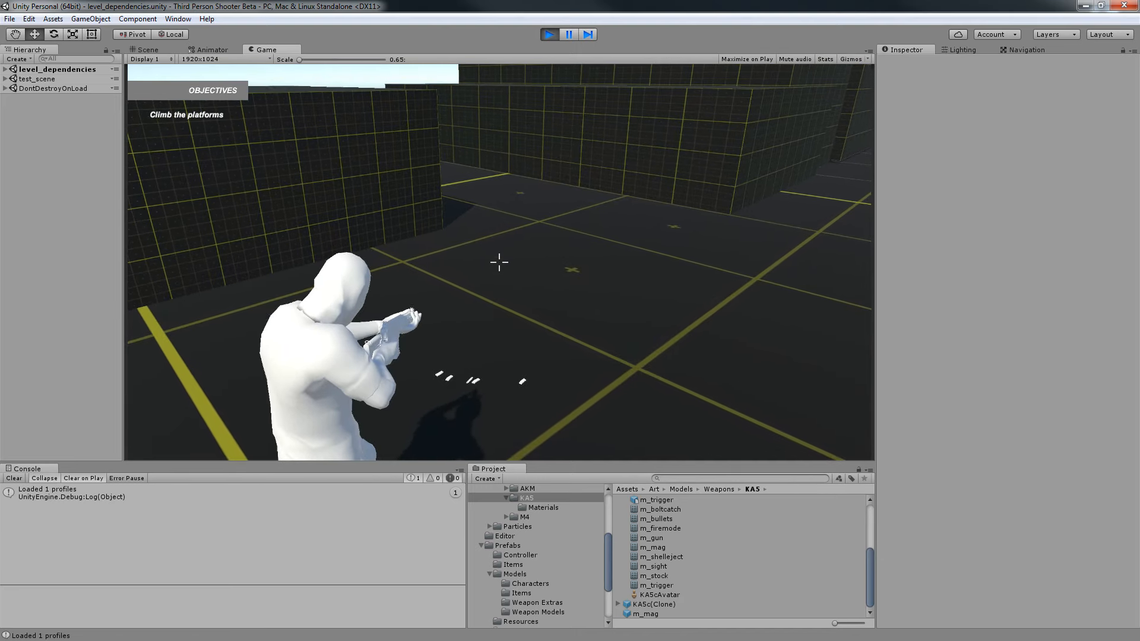
left_click(500, 261)
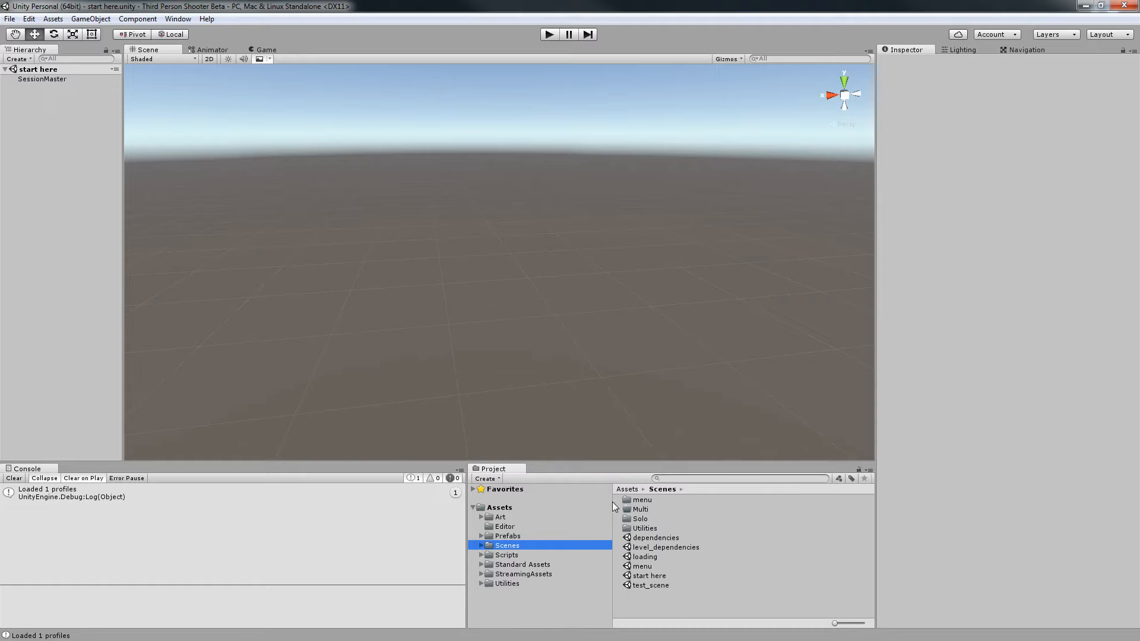
Open the extras_creator scene from the Scenes > Utilities folder.
double_click(647, 529)
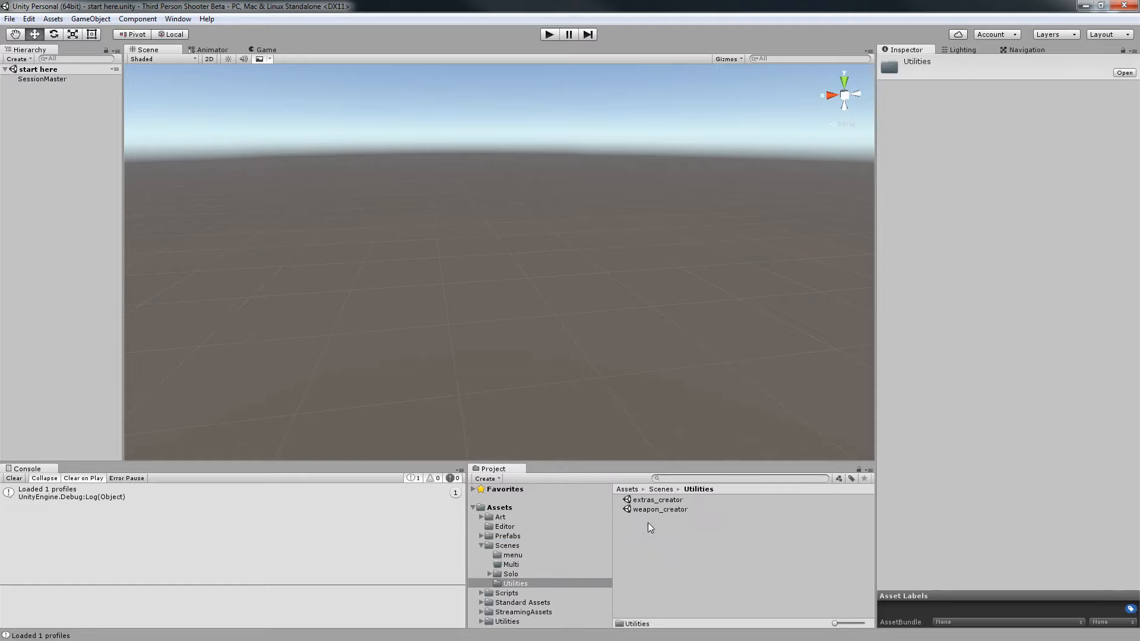
double_click(627, 499)
double_click(673, 502)
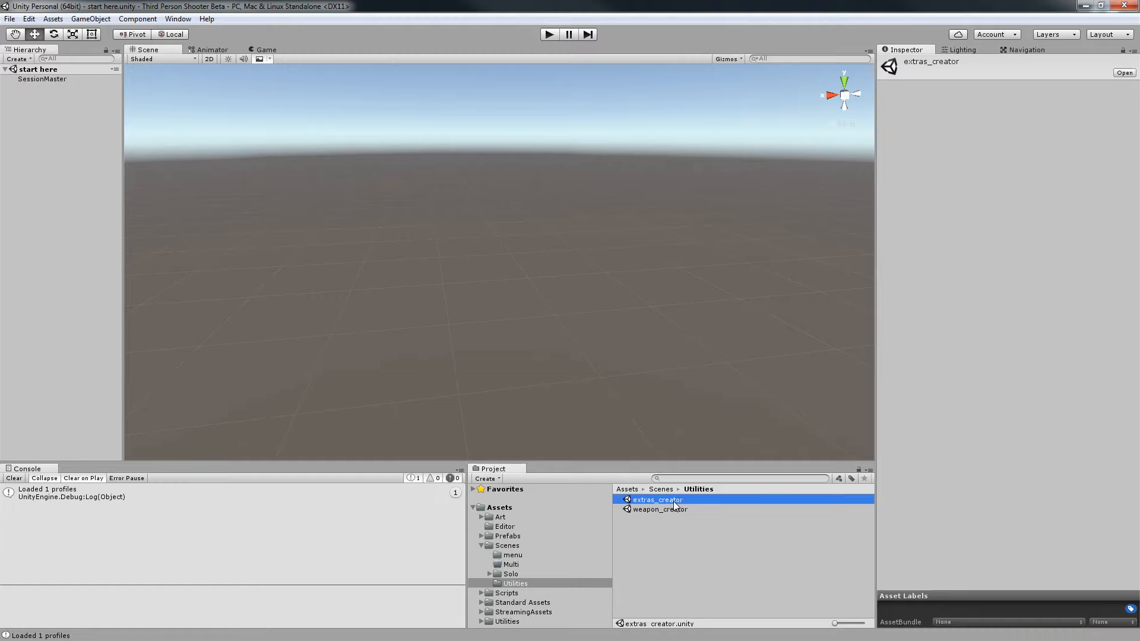
Set the Extras Creator's Model Prefab to the guerilla character from Art > Models > Characters and load it into the scene.
scroll(588, 279, "down", 8)
middle_click_drag(582, 261, 576, 305)
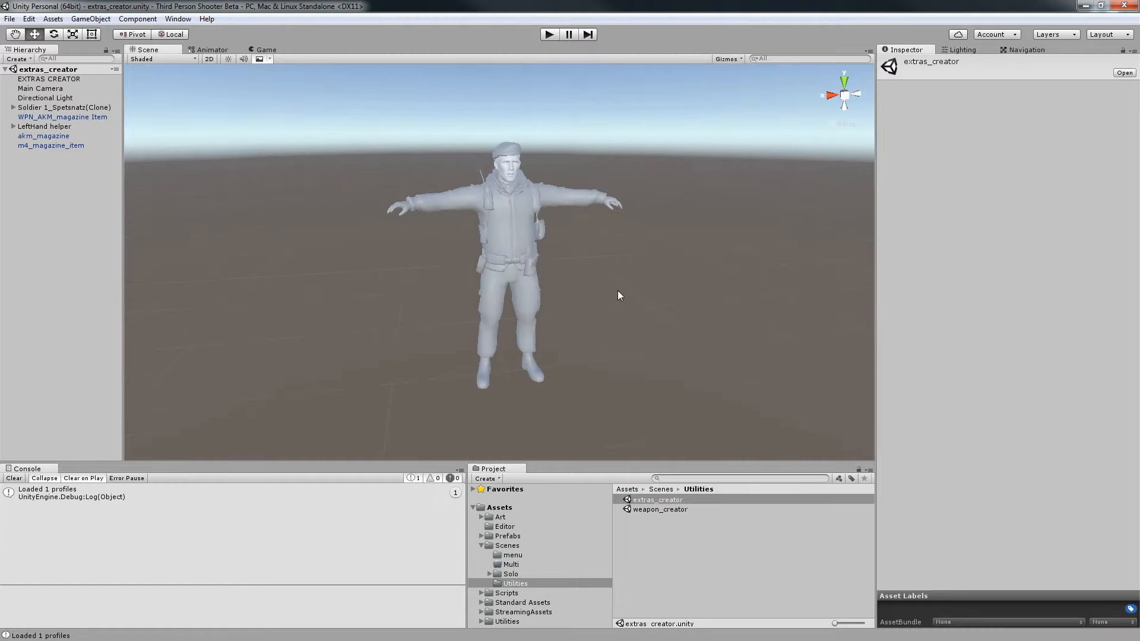
left_click(618, 291)
left_click(63, 80)
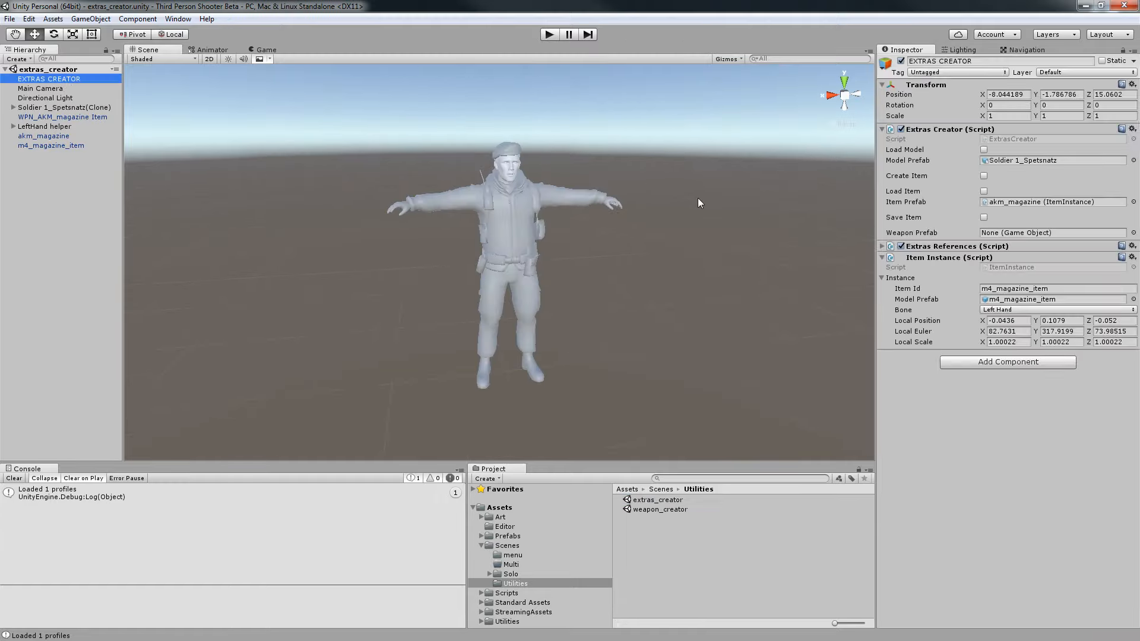
left_click(1019, 161)
mouse_move(665, 528)
left_mouse_down()
mouse_move(715, 498)
mouse_move(1026, 164)
left_mouse_up()
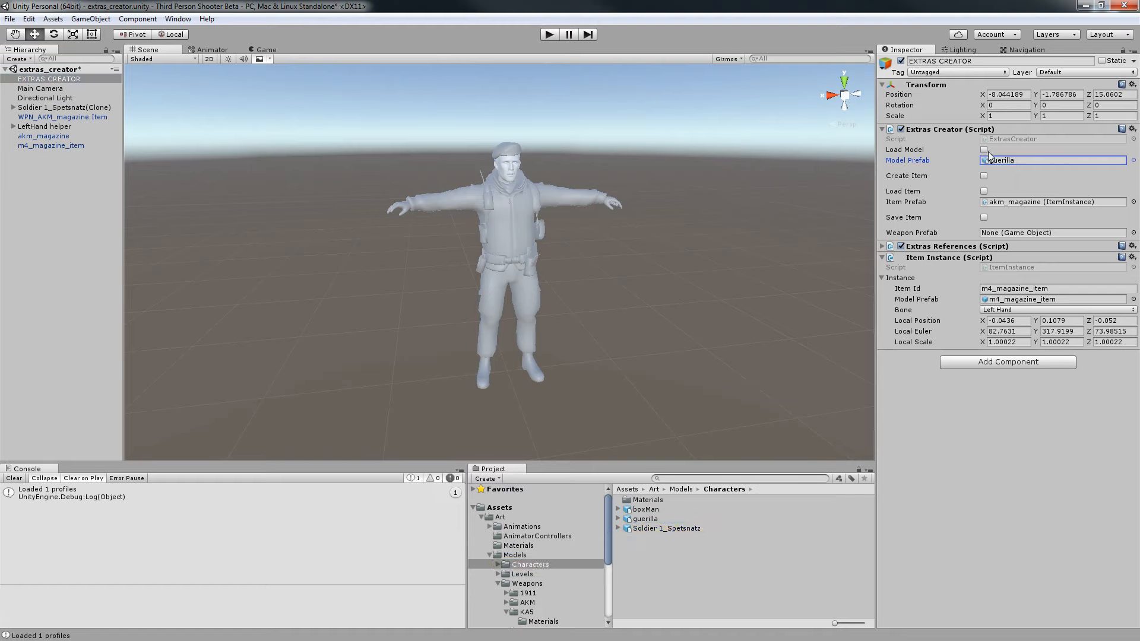
left_click(984, 150)
middle_click_drag(624, 232, 564, 251)
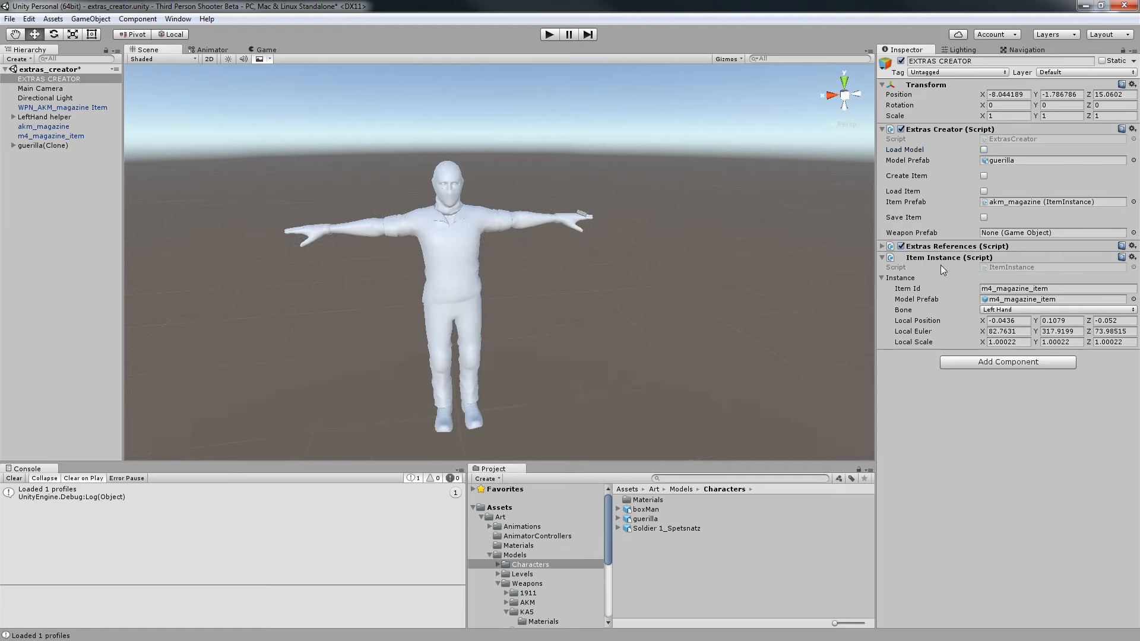
Set the Item Instance's Item Id to ka_magazine and locate its assigned Model Prefab in the project.
left_click(950, 247)
left_click(950, 247)
left_click(1035, 288)
type("m")
left_click(1014, 301)
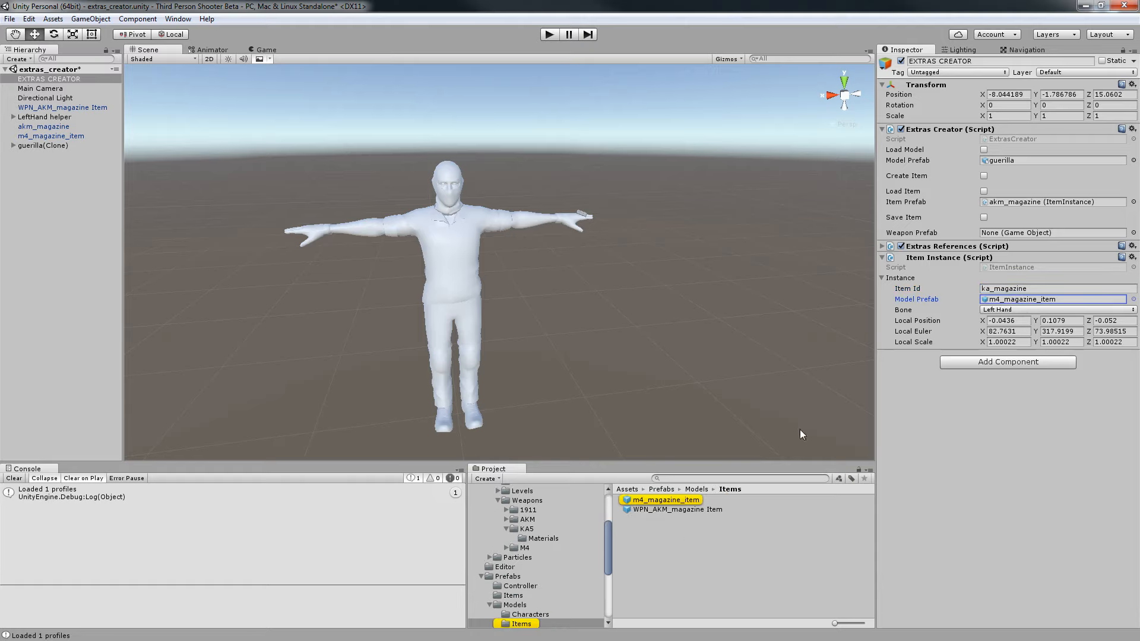
Add the m_mag prefab from the Weapon Extras folder to the scene and rename it ka_mag_item.
scroll(542, 606, "down", 2)
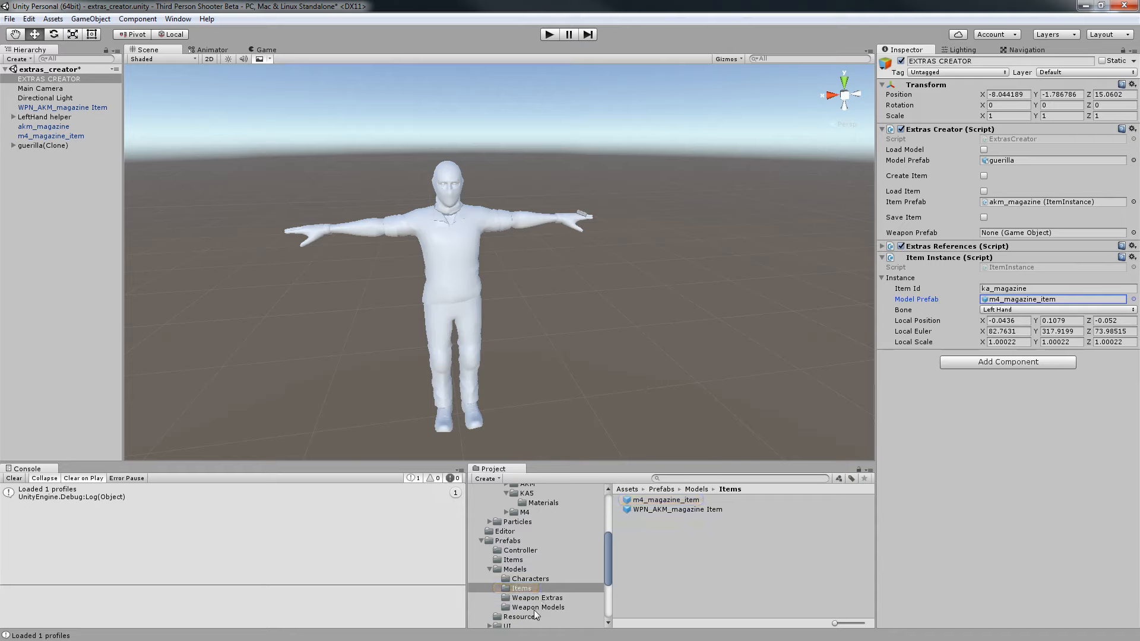
left_click(538, 607)
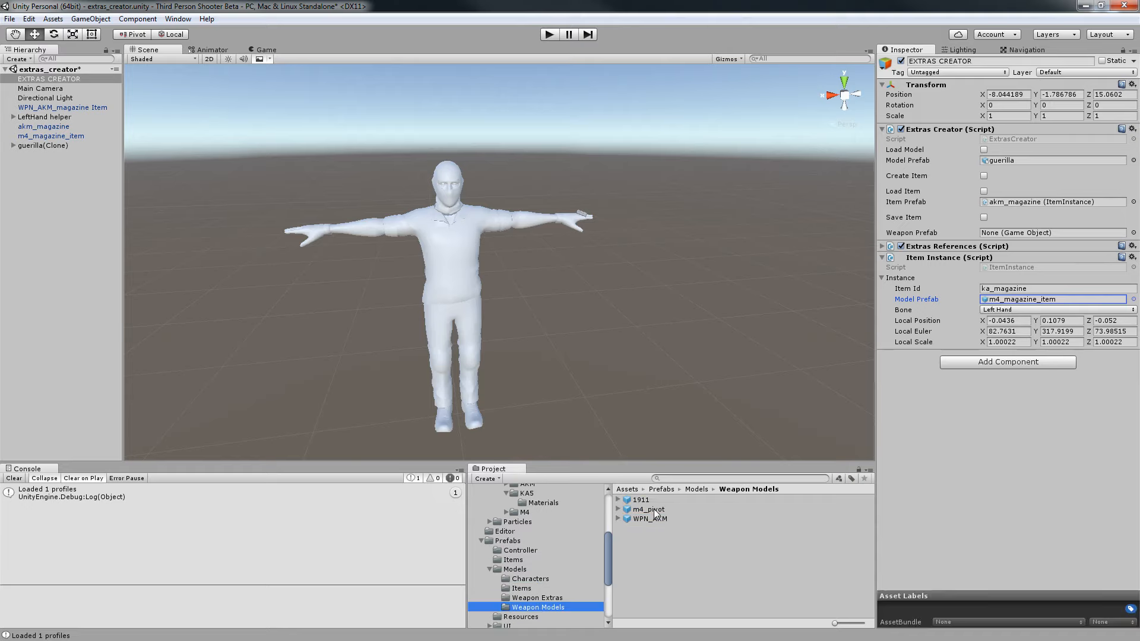
left_click(537, 598)
left_click_drag(654, 510, 47, 226)
left_click(34, 156)
type("ka_mag_item")
key("Return")
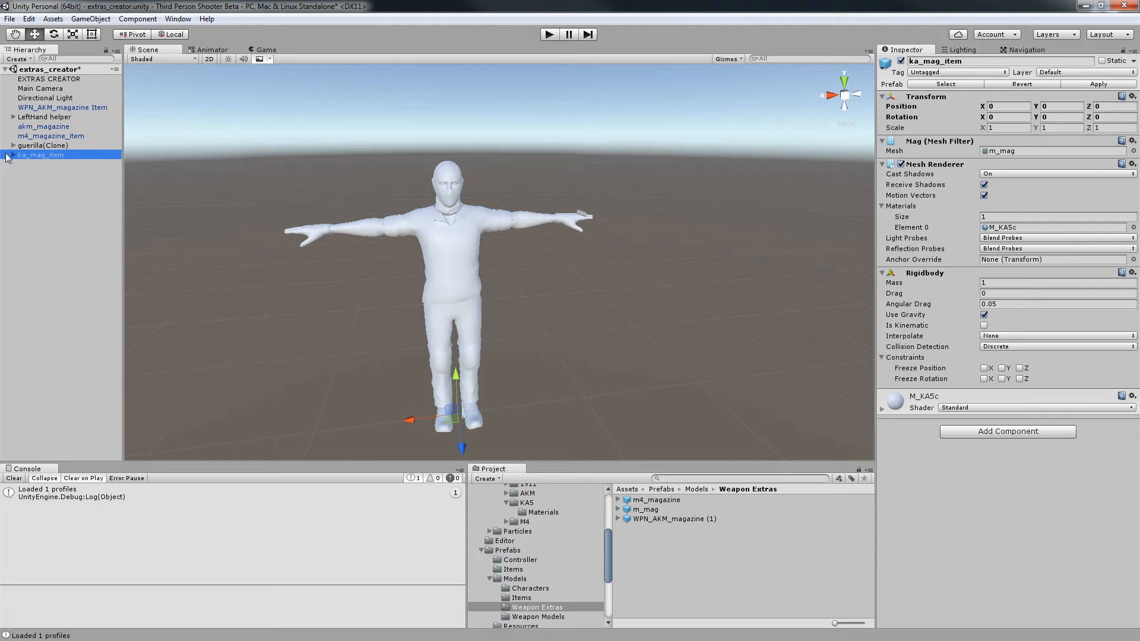
Remove the Rigidbody from ka_mag_item and delete its child object holding the box collider.
left_click(1133, 273)
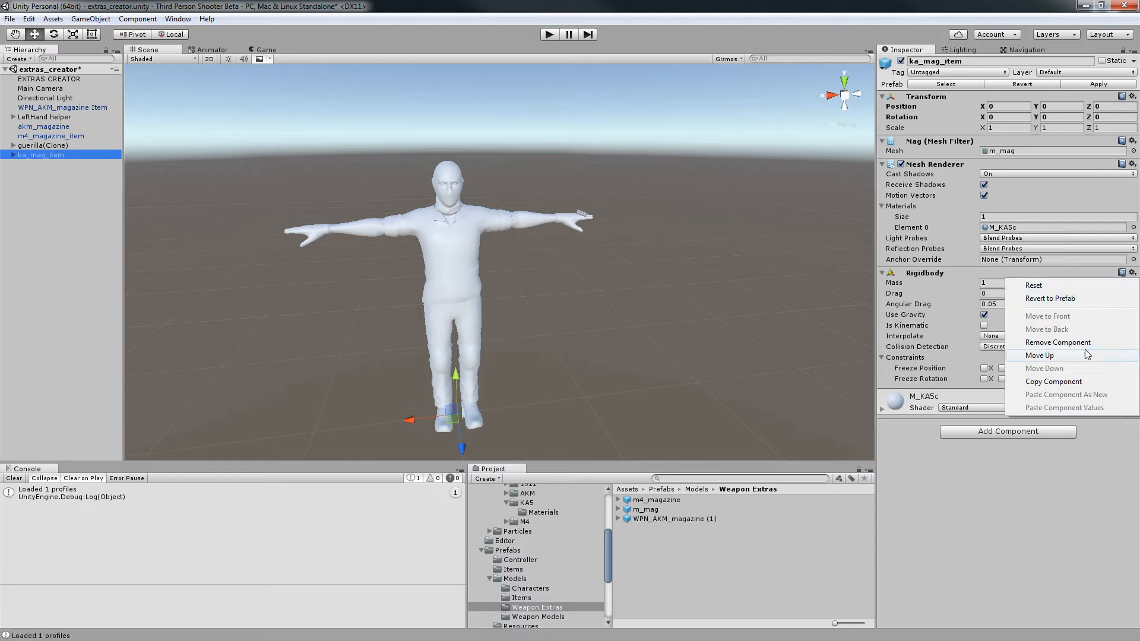
left_click(1045, 351)
left_click(14, 155)
left_click(54, 165)
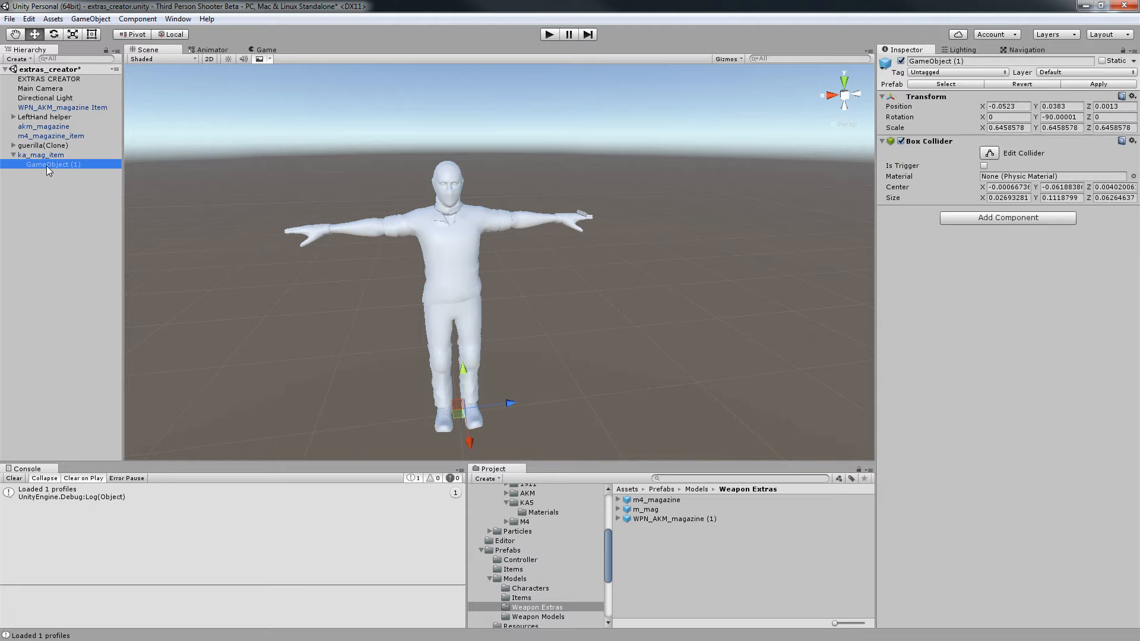
key("Delete")
left_click(596, 354)
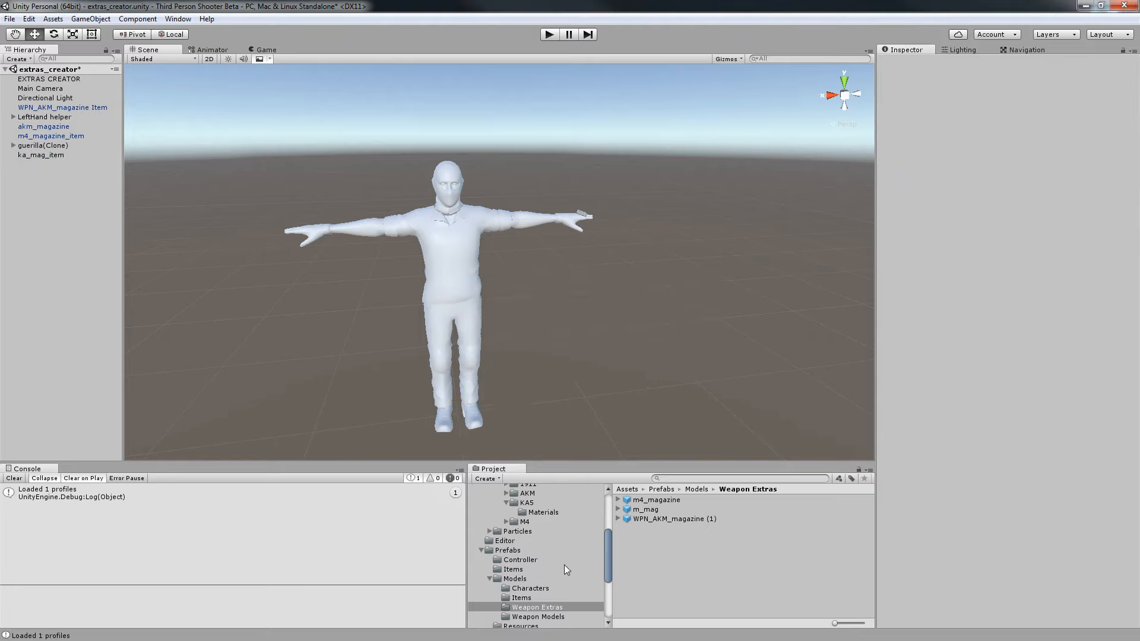
Make a prefab of ka_mag_item in the Prefabs > Items folder.
left_click(596, 570)
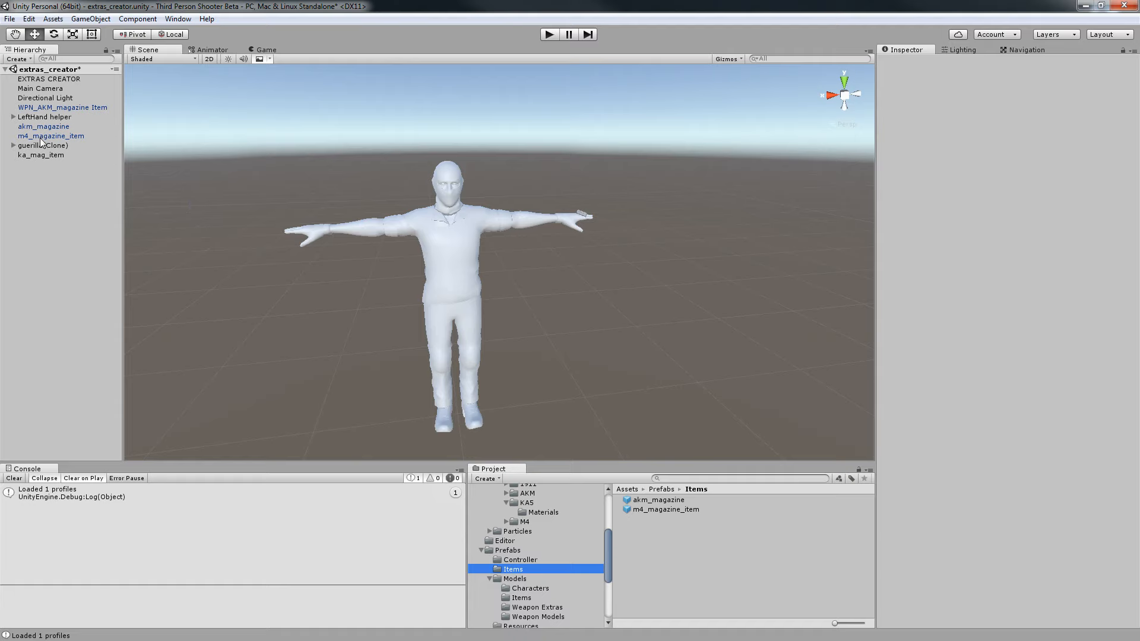
left_click_drag(37, 157, 676, 511)
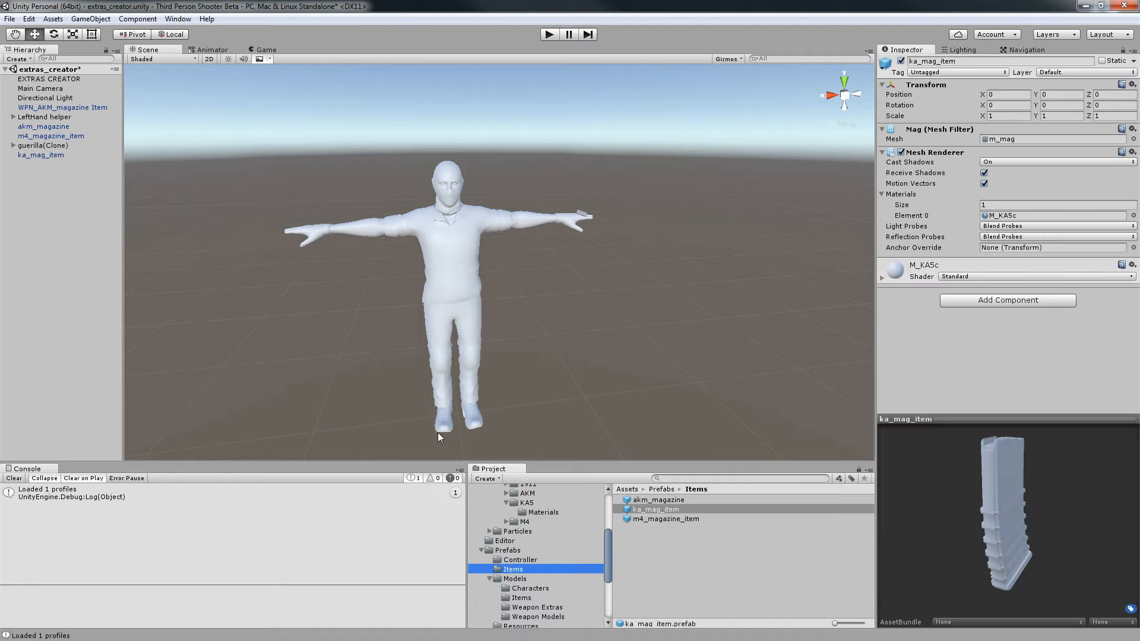
left_click(37, 155)
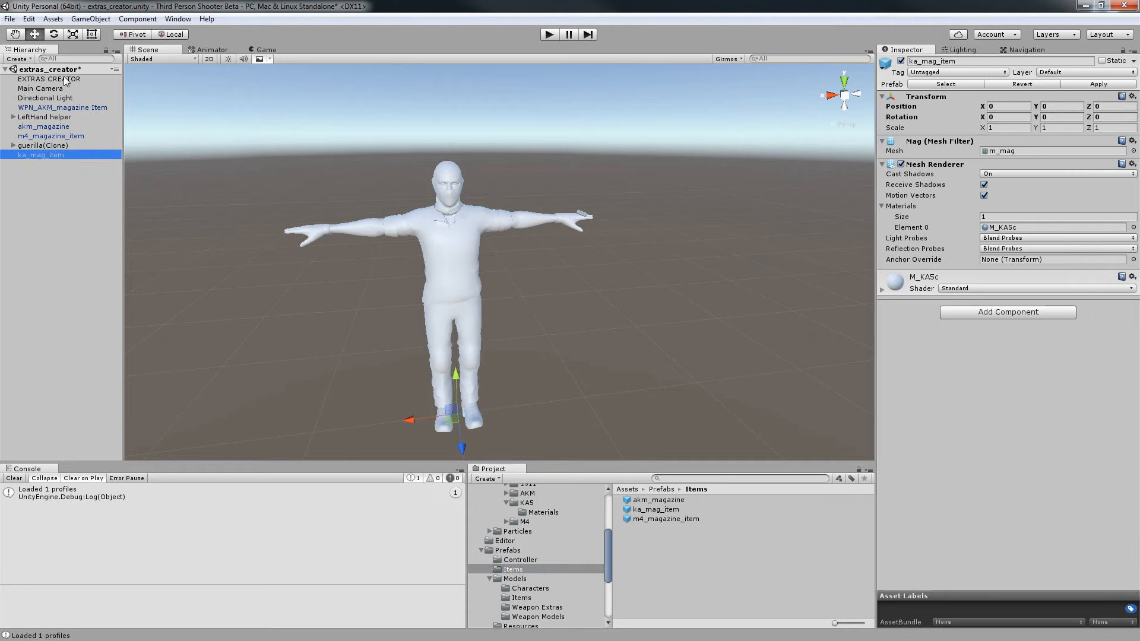
Assign ka_mag_item as the Item Instance's Model Prefab on EXTRAS CREATOR and create the item.
left_click(64, 79)
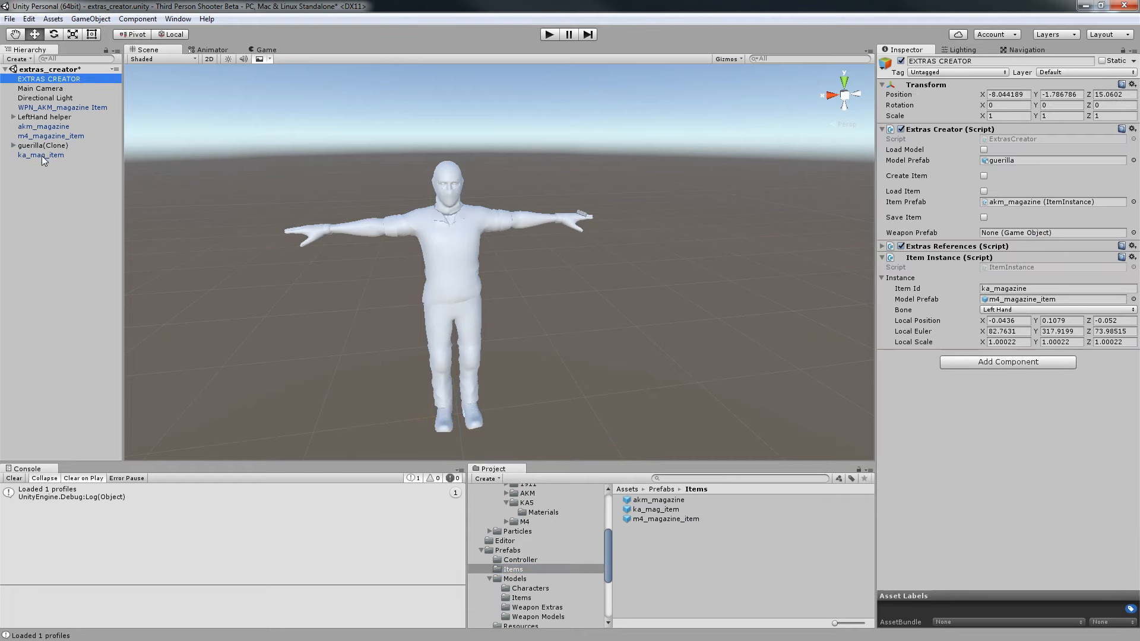
left_click_drag(44, 161, 1006, 307)
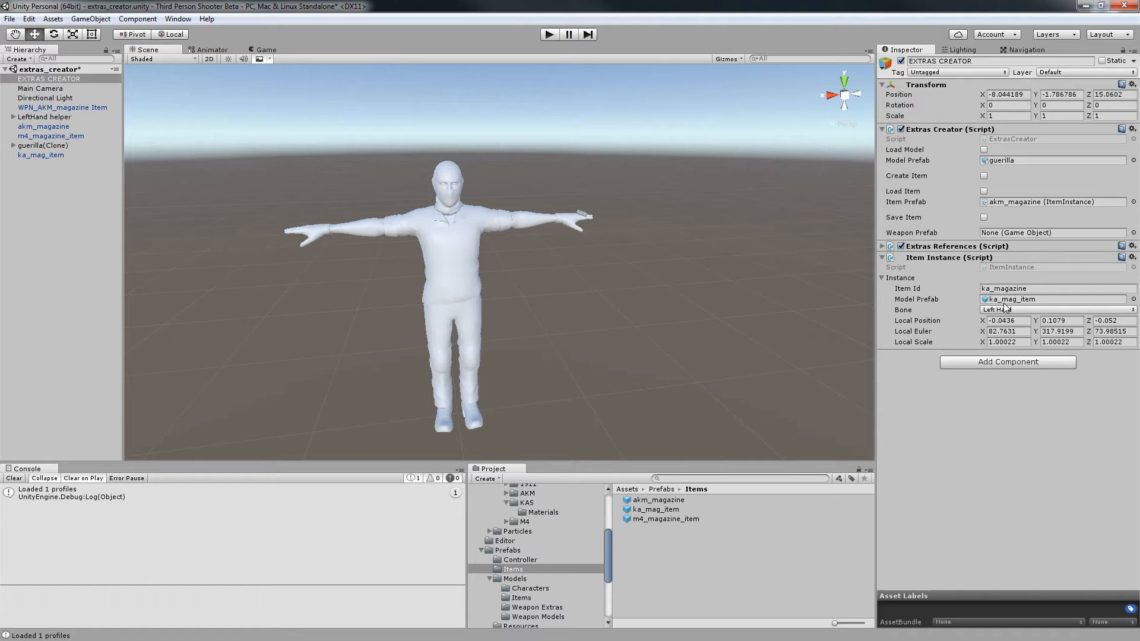
left_click(984, 177)
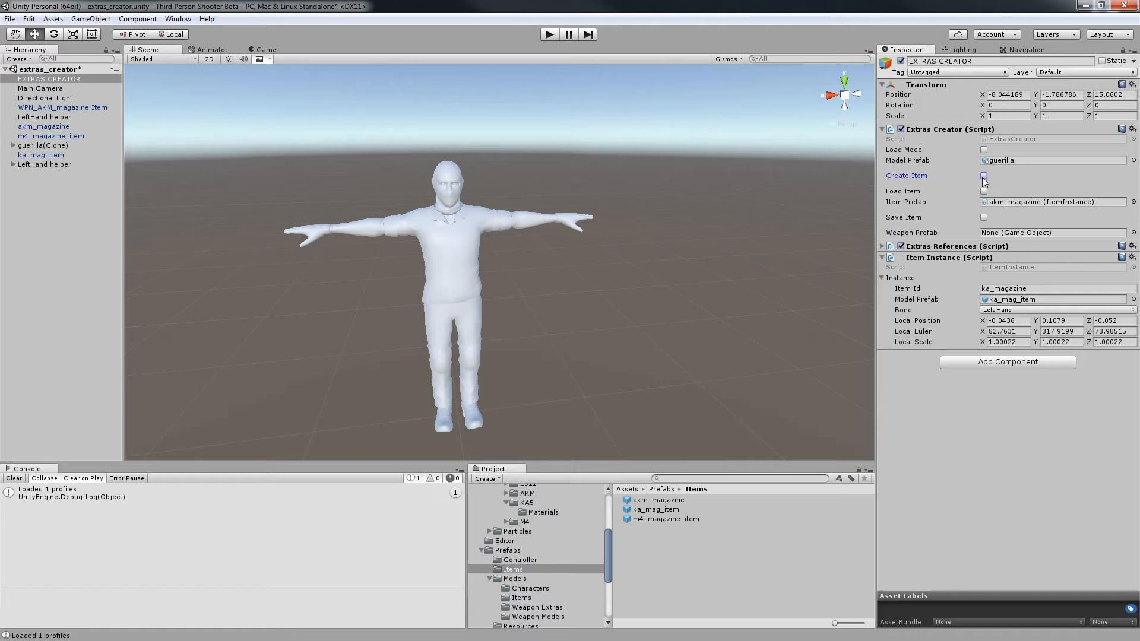
Scale ka_mag_item(Clone) under LeftHand helper to about 4.73, rotate it about -105° in Z, and move it to the character's left hand.
left_click(10, 164)
left_click(44, 174)
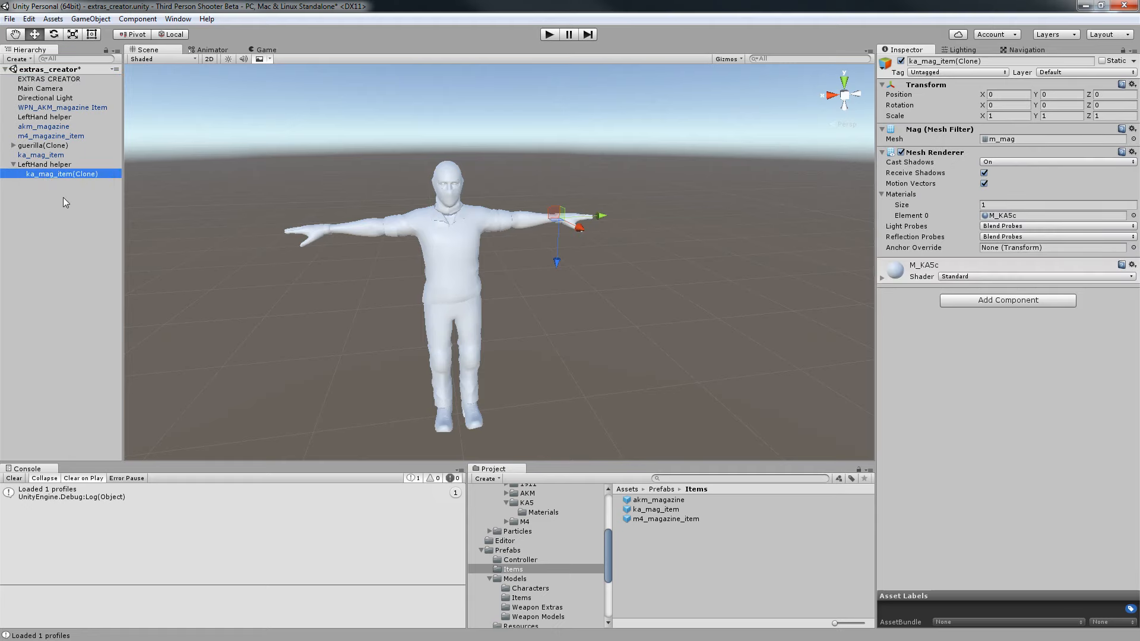
left_click(47, 165)
double_click(71, 174)
left_click_drag(625, 215, 446, 221)
key("r")
key("e")
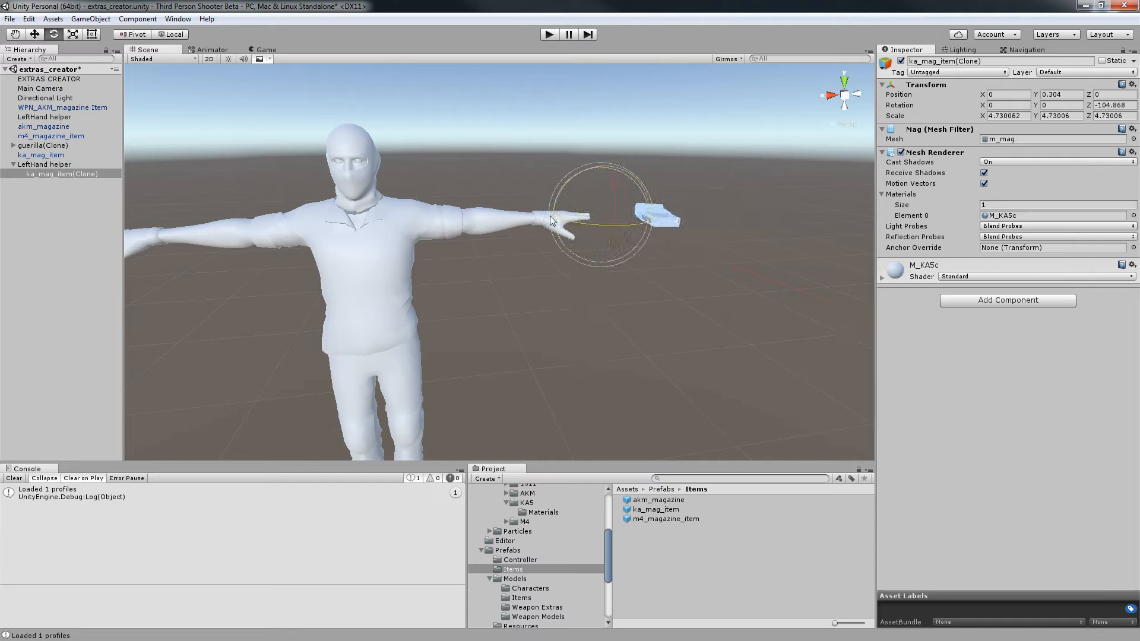
key("w")
left_click_drag(547, 216, 698, 365)
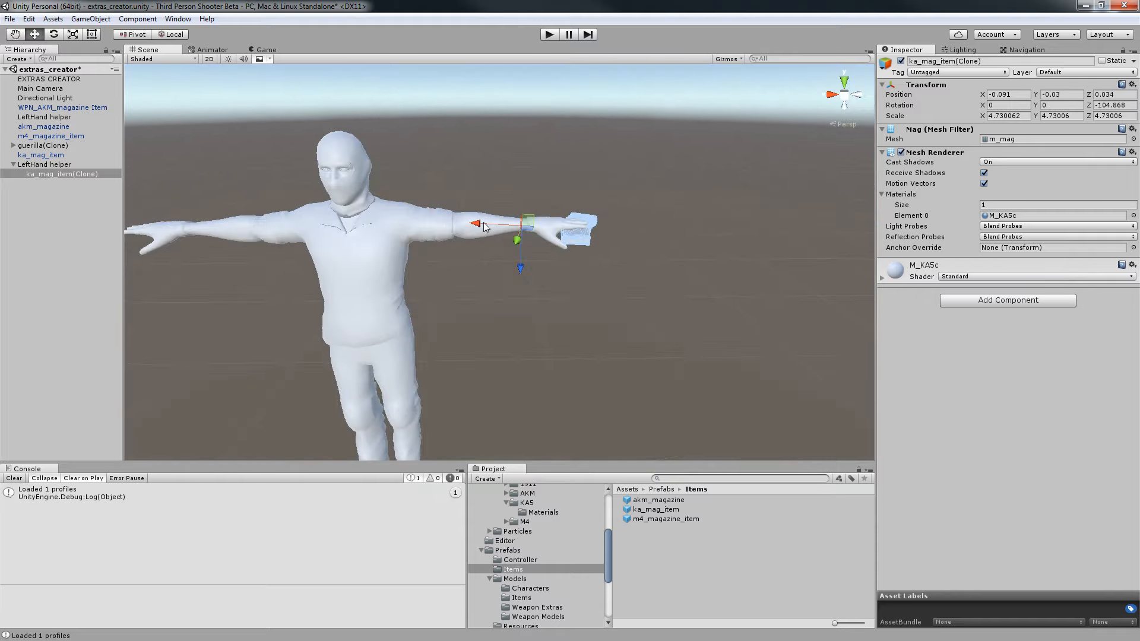
Fine-tune the magazine clone in the left hand to position about -0.098, -0.054, -0.001 and rotation about 10.4, -2.8, -105.1.
left_click_drag(484, 226, 471, 226)
left_click_drag(543, 237, 584, 235, "alt")
key("e")
left_click_drag(506, 184, 522, 191)
key("w")
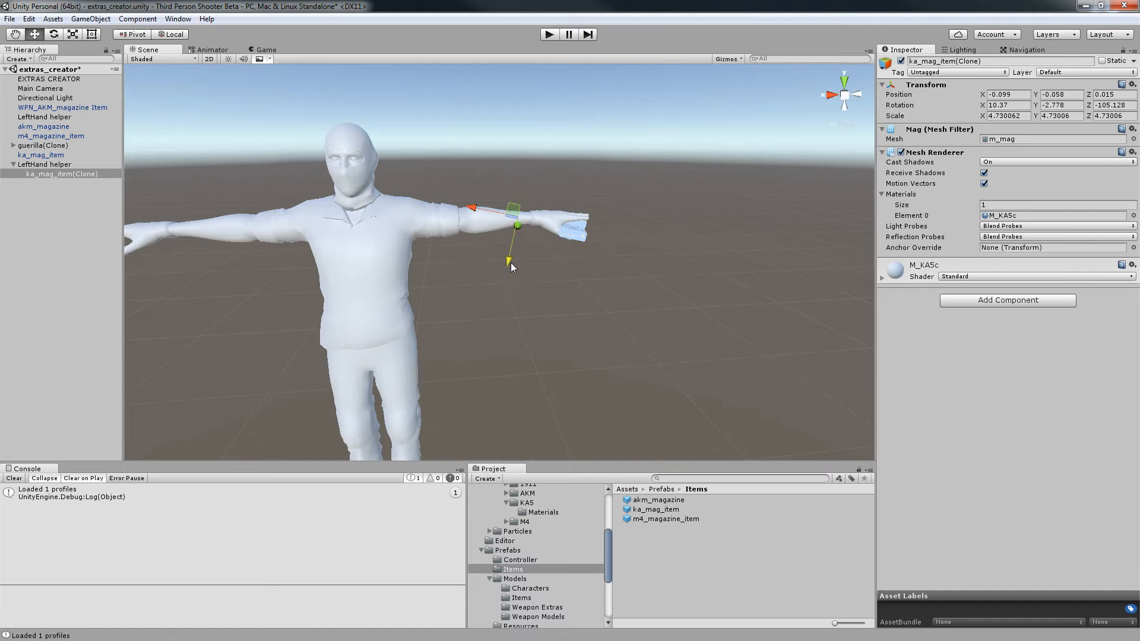
left_click_drag(510, 266, 323, 234)
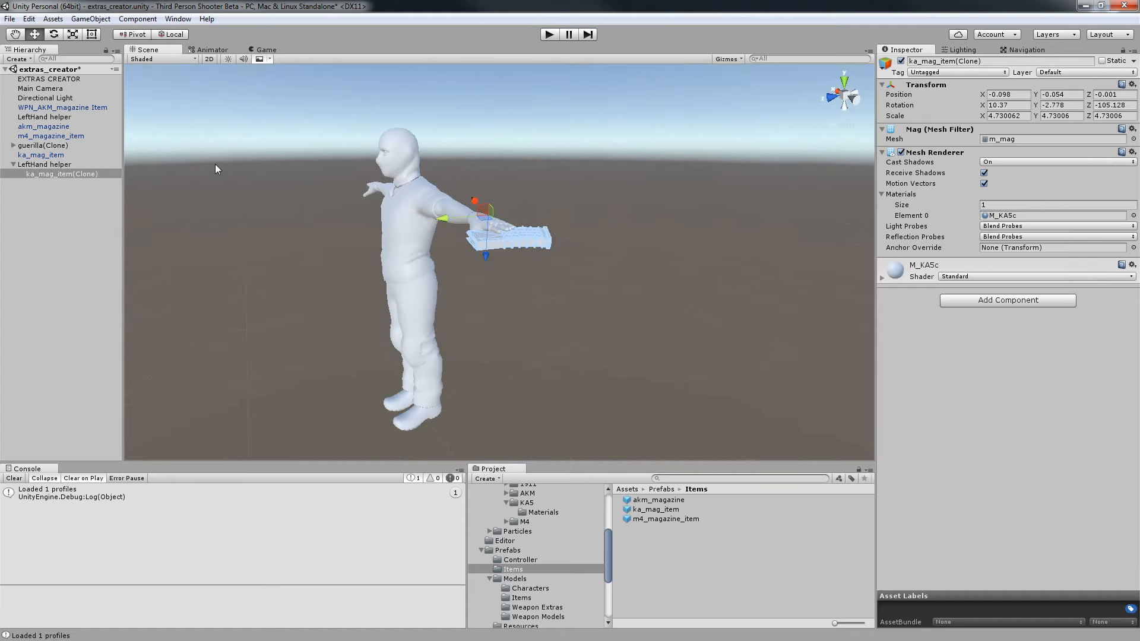
Save the scene and save the positioned magazine as an item with the Extras Creator's Save Item option.
left_click(62, 79)
left_click_drag(259, 112, 648, 179, "alt")
key("ctrl+s")
left_click(983, 217)
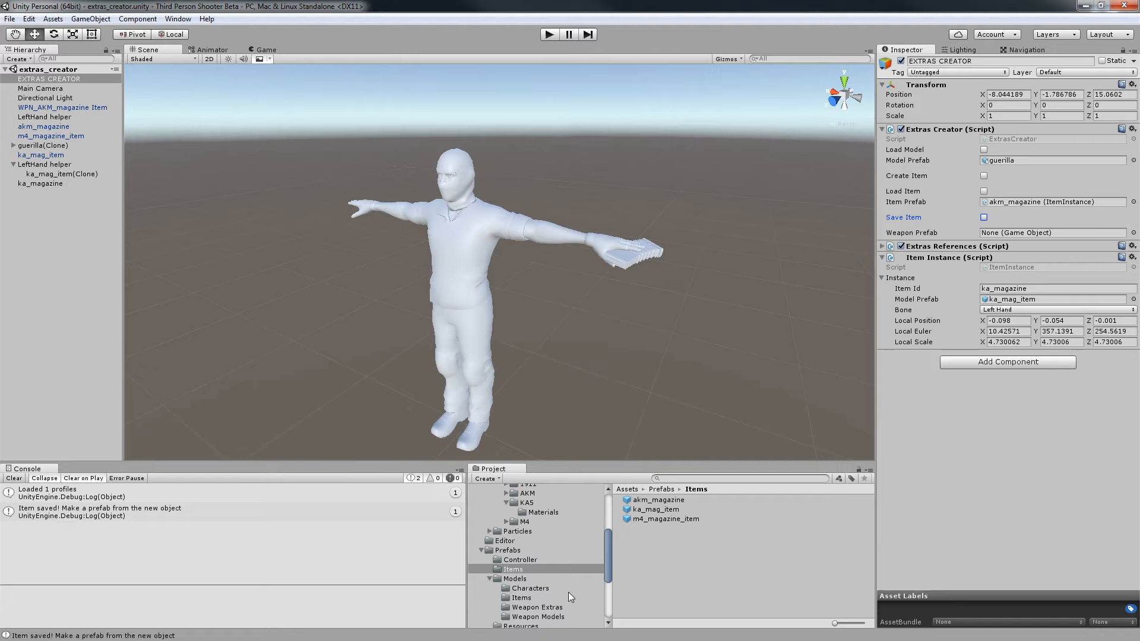
Make a prefab of the new ka_magazine object in the Prefabs > Models > Items folder.
left_click(544, 597)
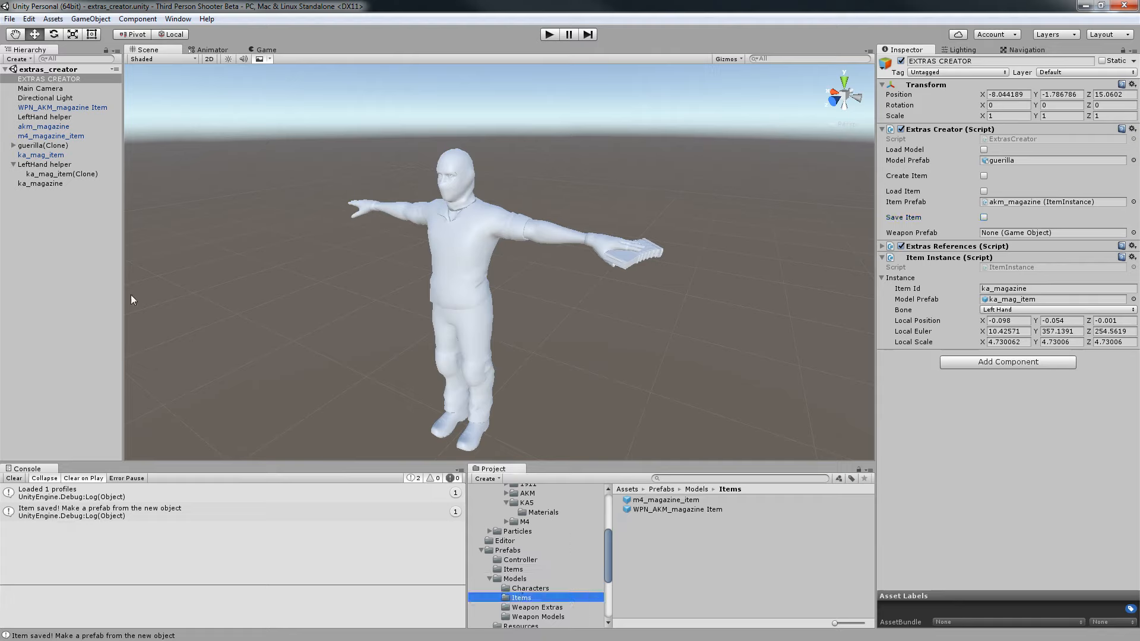
left_click(13, 164)
left_click_drag(32, 174, 721, 552)
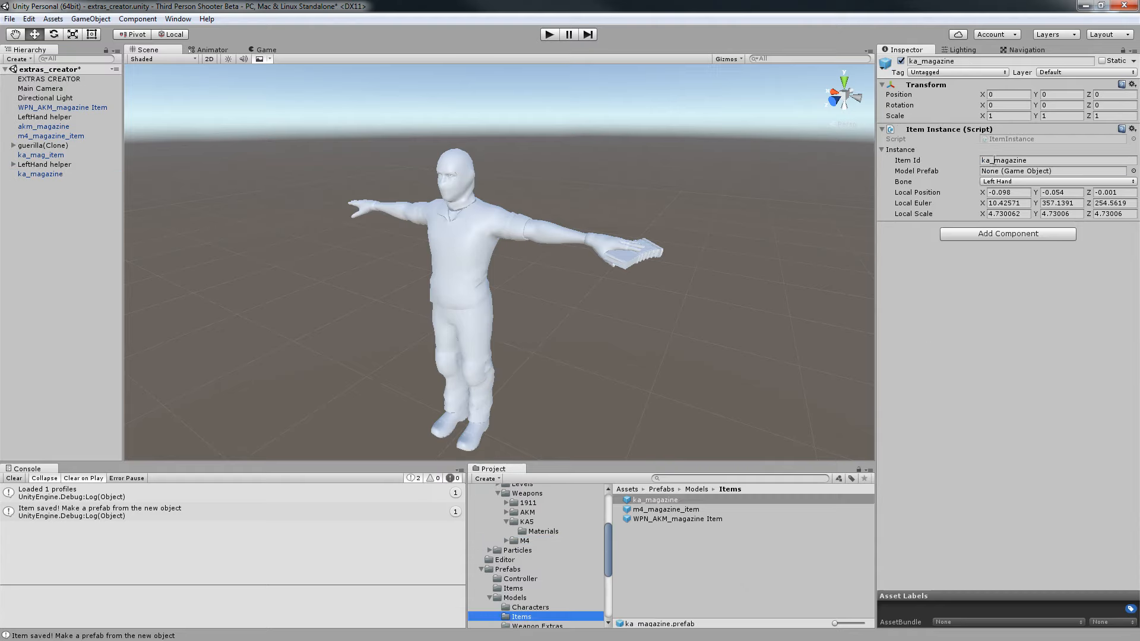
Compare the scene's ka_magazine with the magazine prefabs in both Items folders and Weapon Extras, checking Model Prefab references and storage locations.
left_click(34, 174)
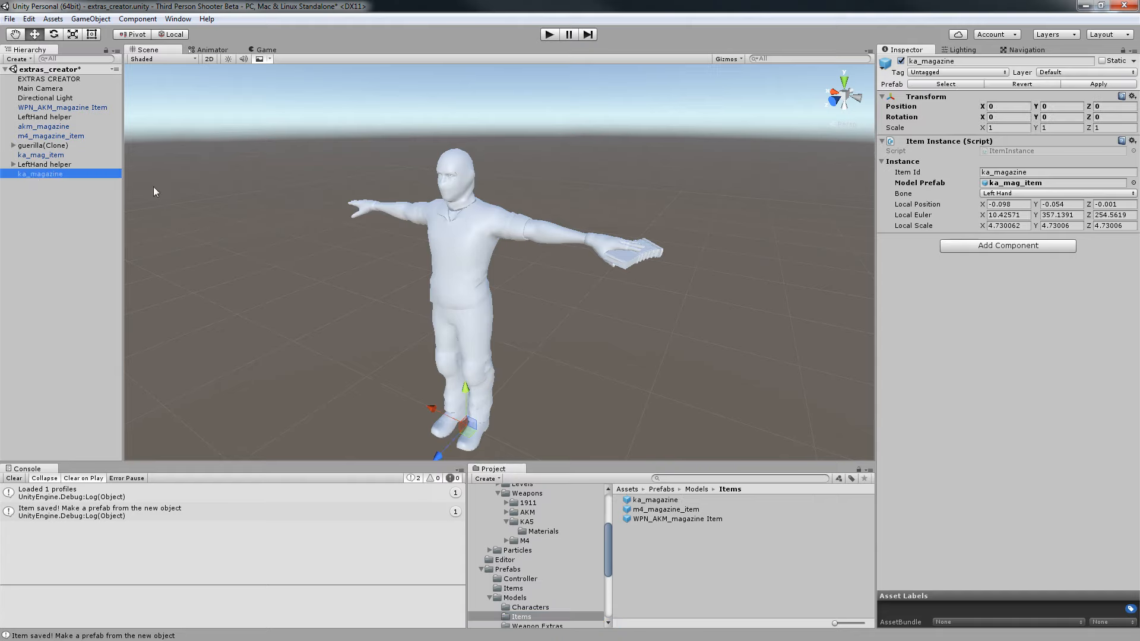
left_click(656, 509)
left_click(698, 519)
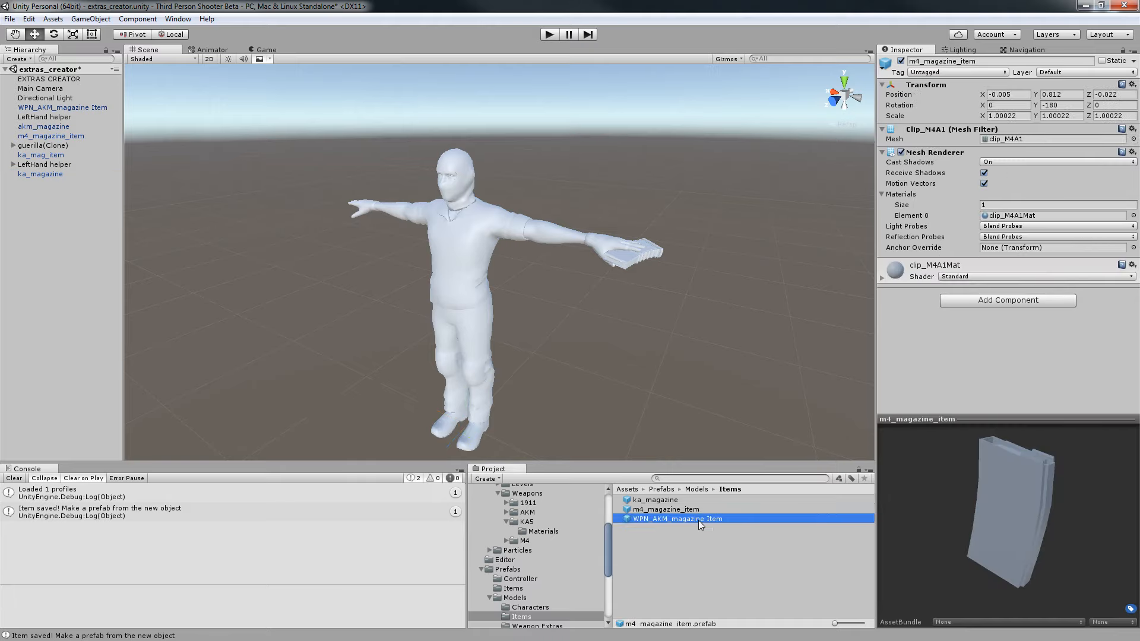
left_click(44, 174)
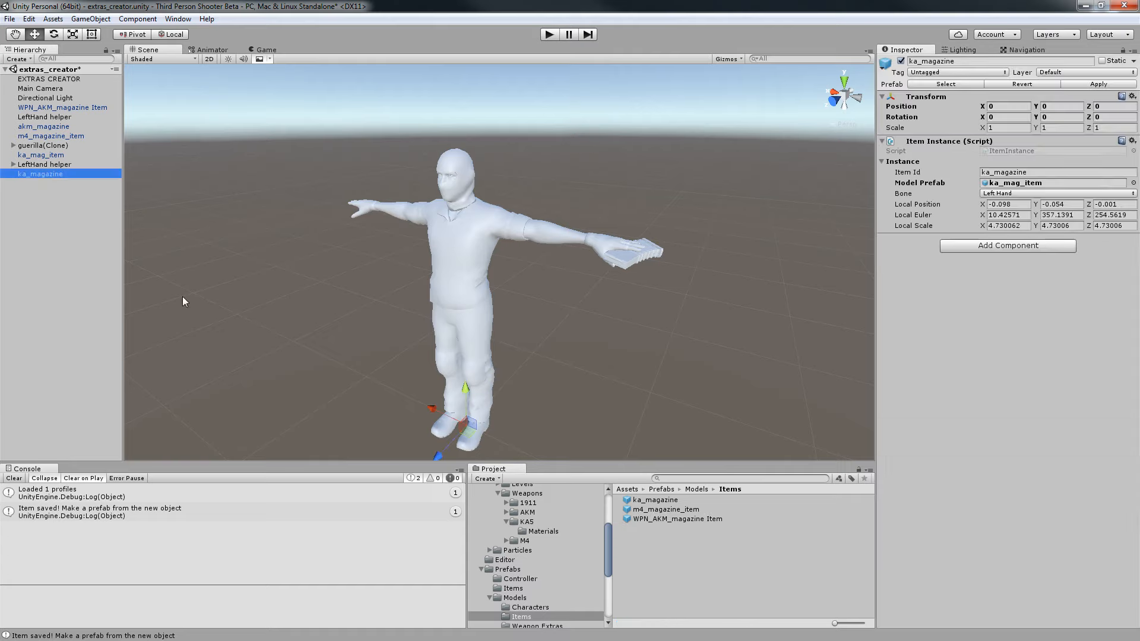
left_click(534, 617)
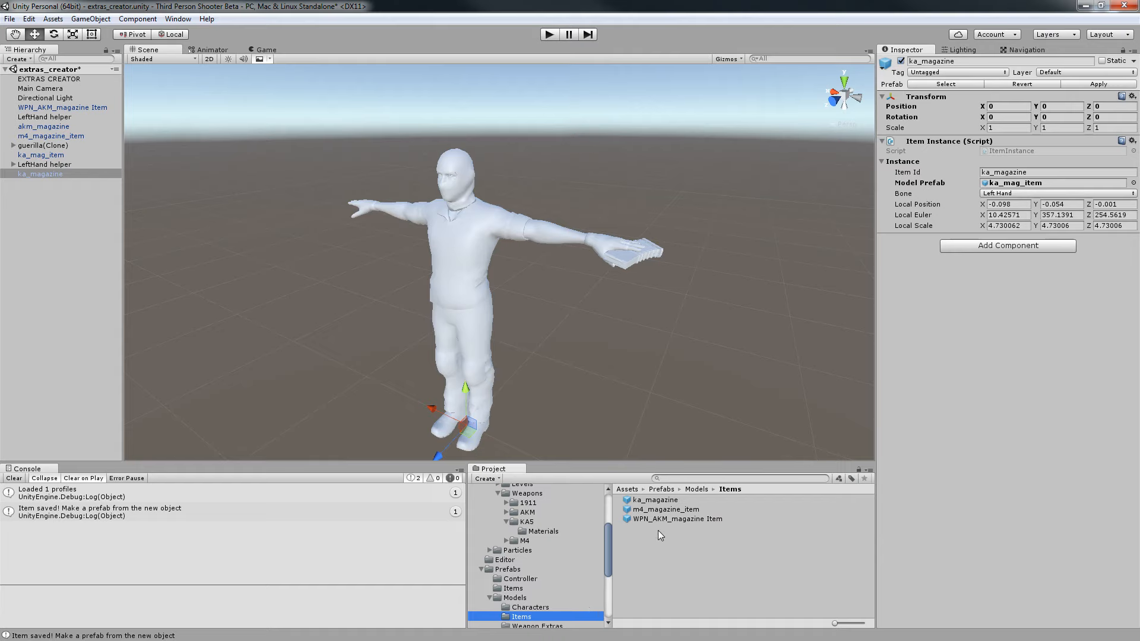
left_click(651, 501)
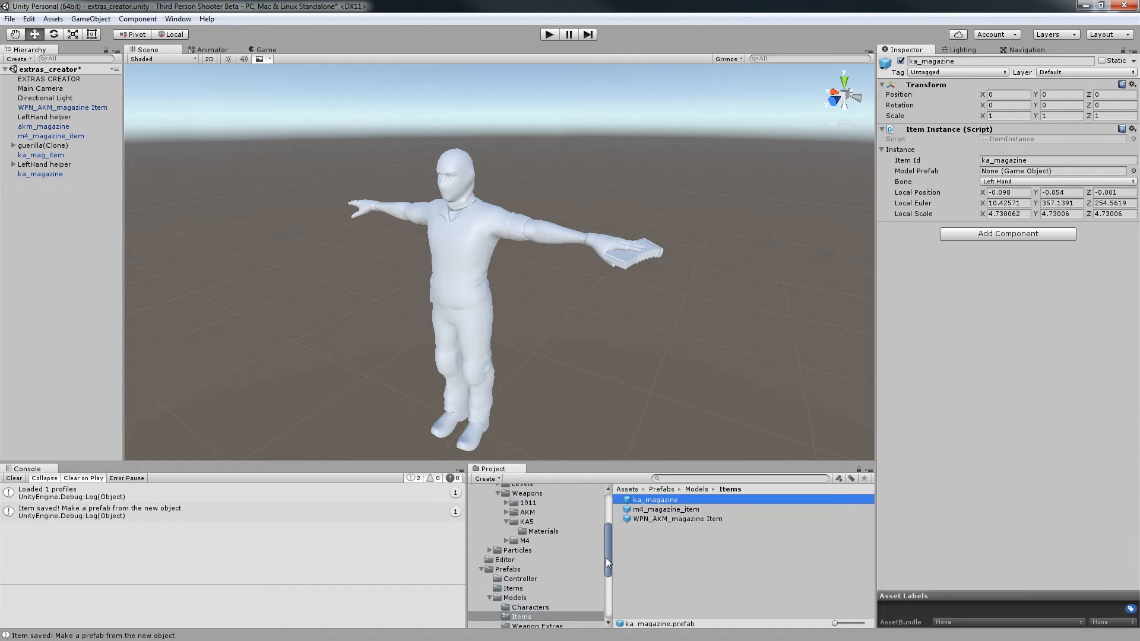
left_click_drag(608, 561, 586, 570)
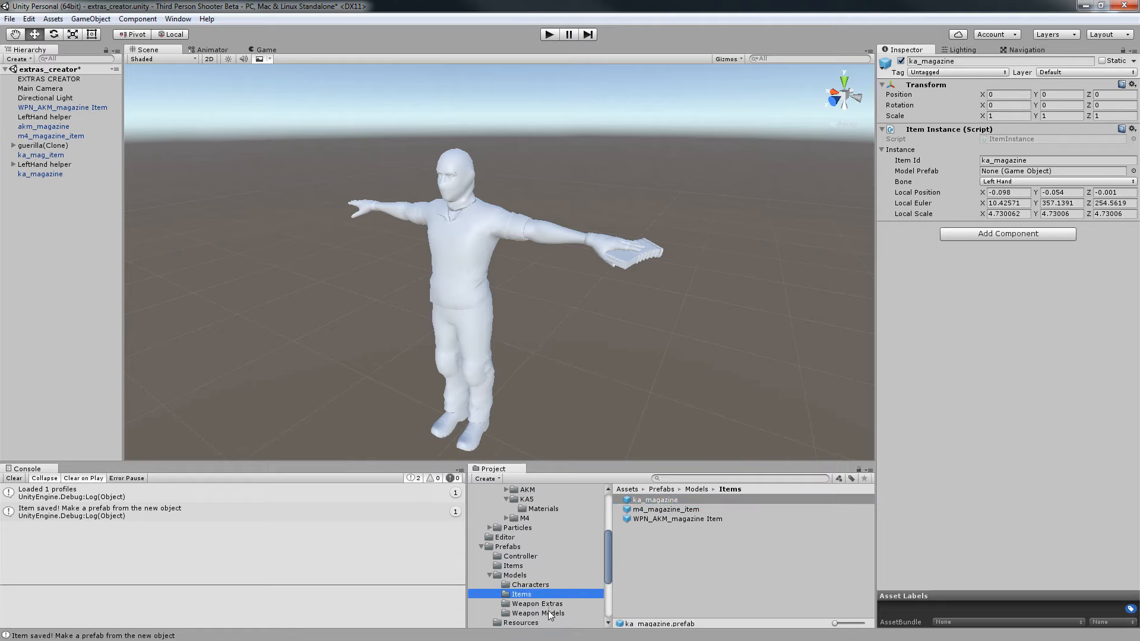
left_click(511, 566)
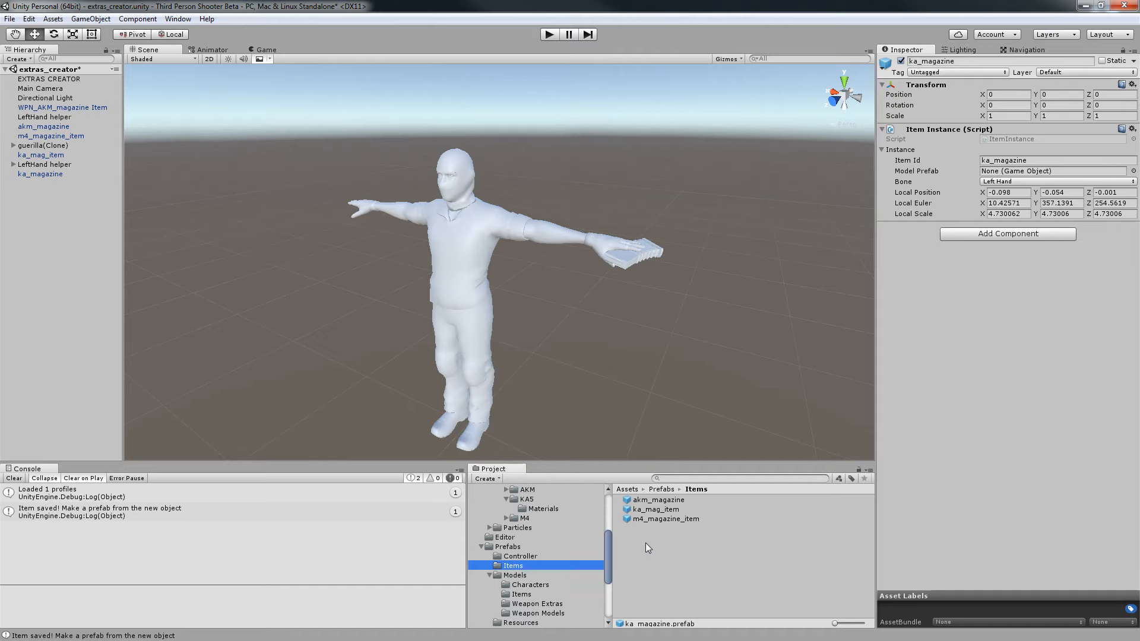
left_click(647, 510)
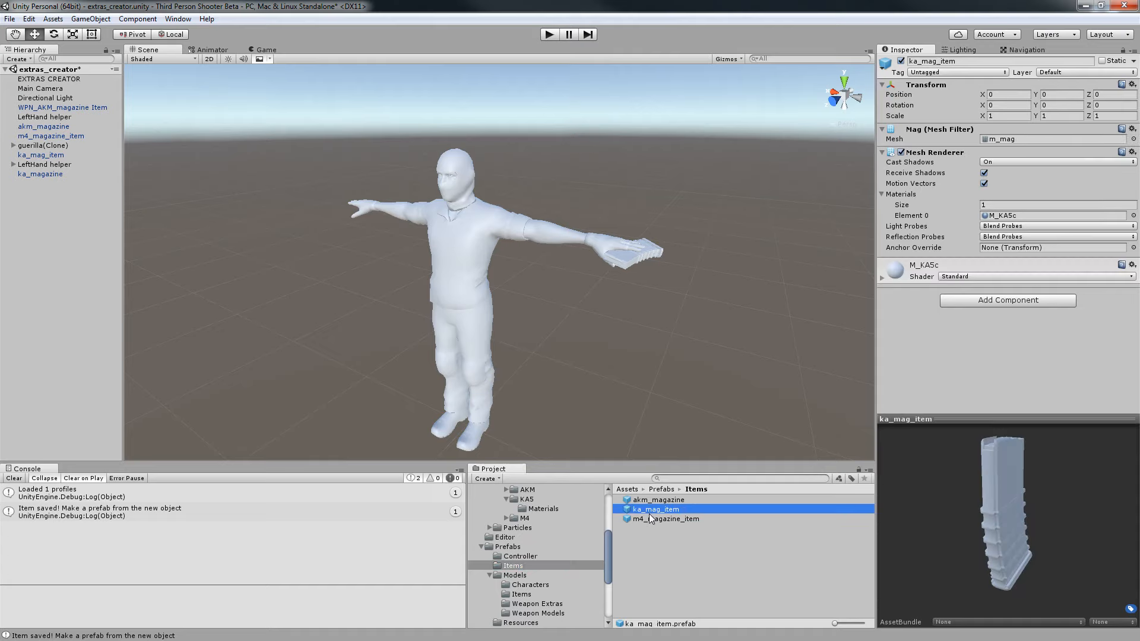
left_click(537, 604)
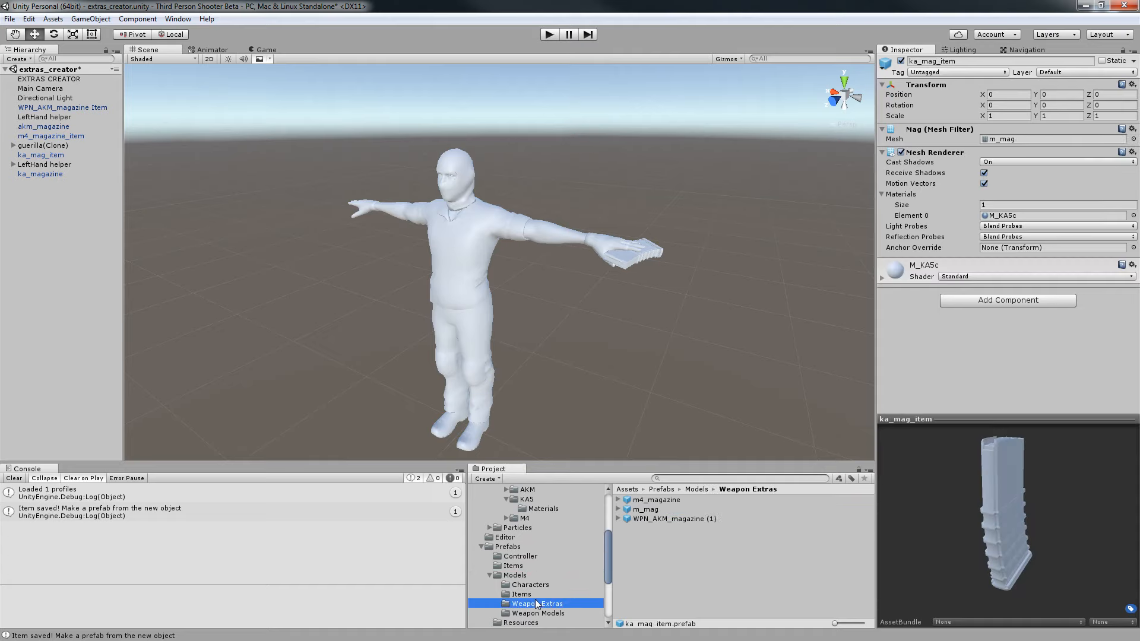
left_click(523, 595)
left_click(675, 518)
left_click(665, 502)
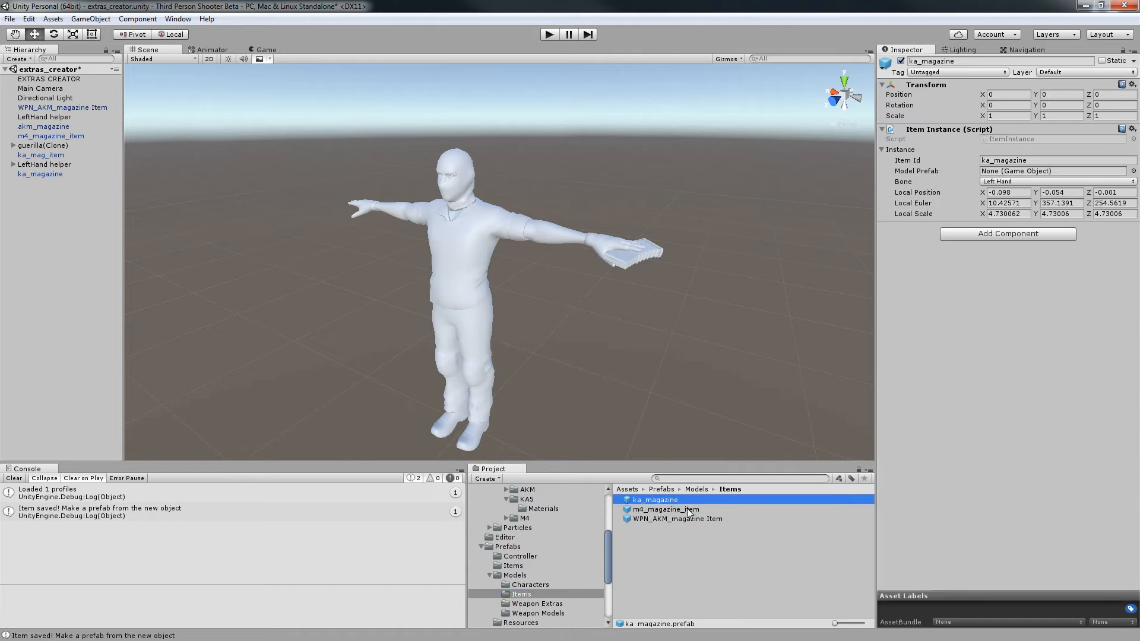
Assign ka_mag_item from Prefabs > Items as the Model Prefab of the ka_magazine item, and save the scene.
left_click(688, 511)
left_click(683, 519)
left_click(670, 502)
left_click(516, 566)
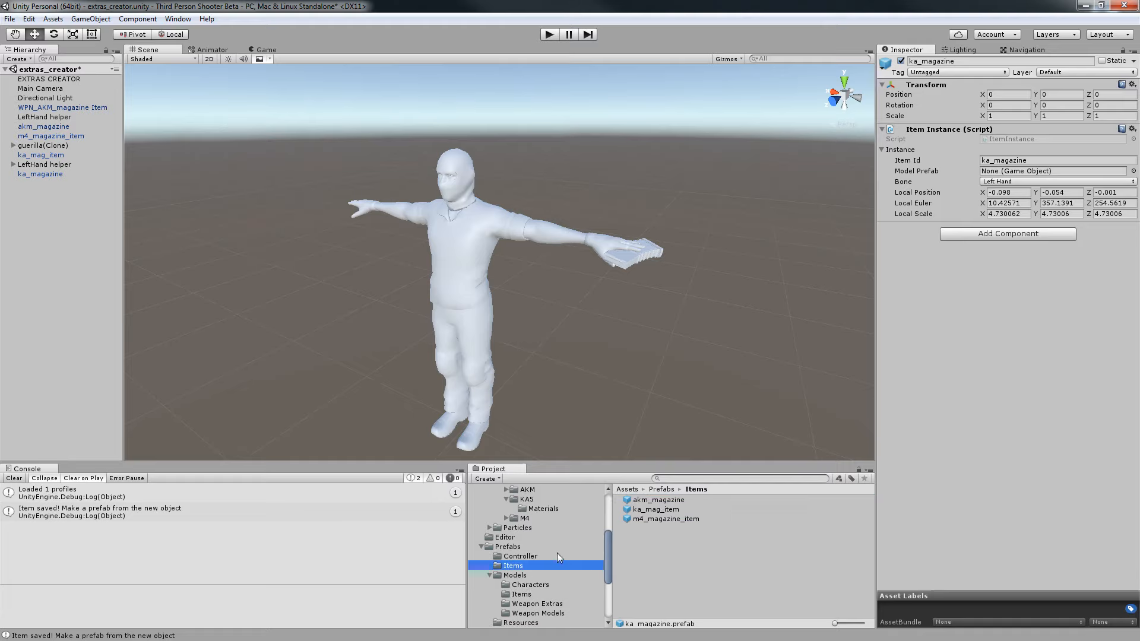
left_click_drag(653, 511, 1017, 171)
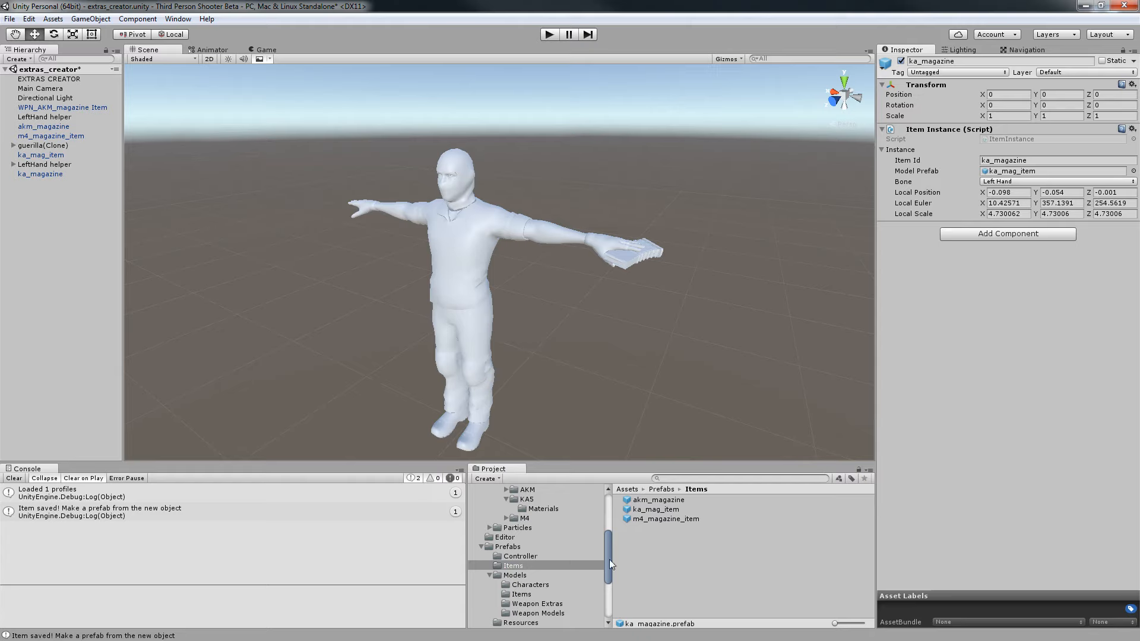
scroll(493, 585, "up", 3)
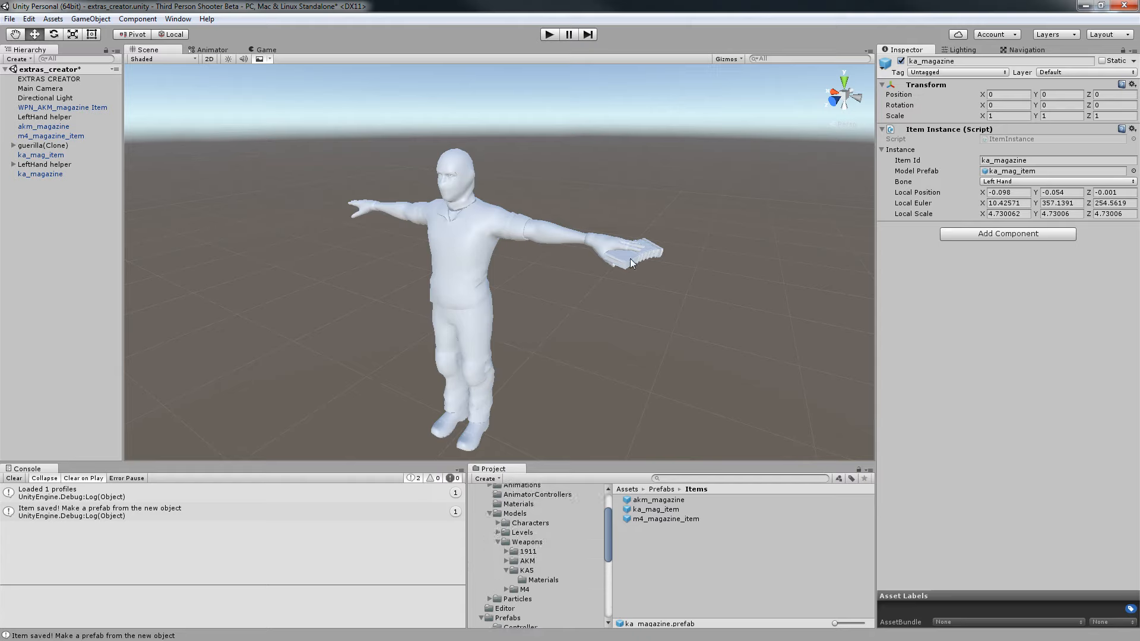
scroll(577, 426, "down", 1)
middle_click_drag(551, 398, 582, 378)
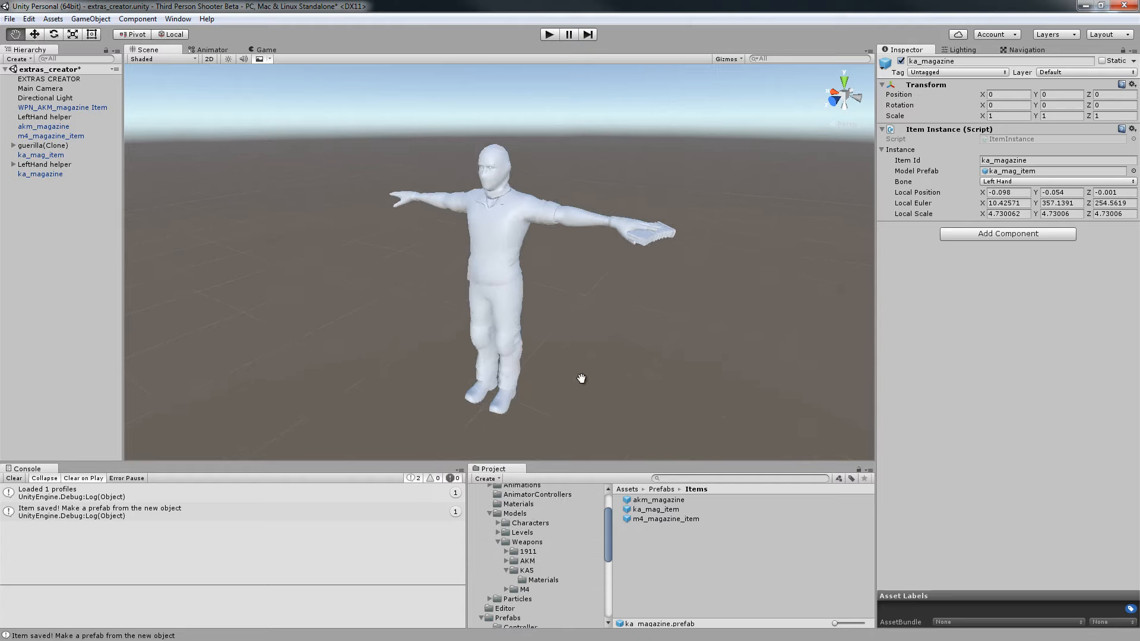
key("ctrl+s")
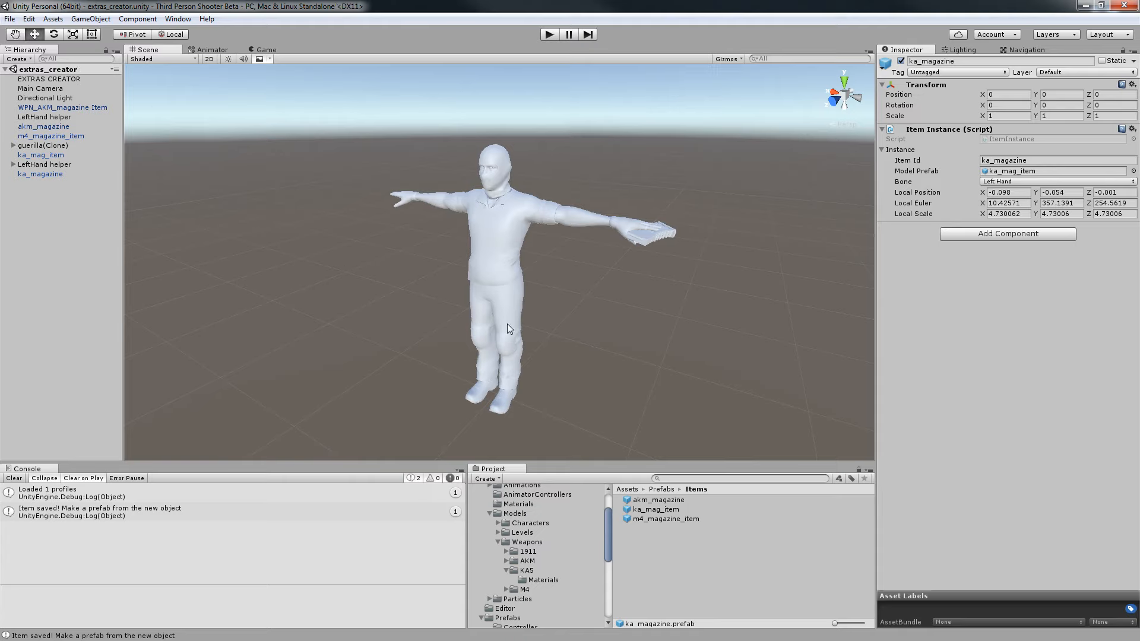
Open the "start here" scene from the Scenes folder.
scroll(482, 529, "up", 3)
left_click(482, 518)
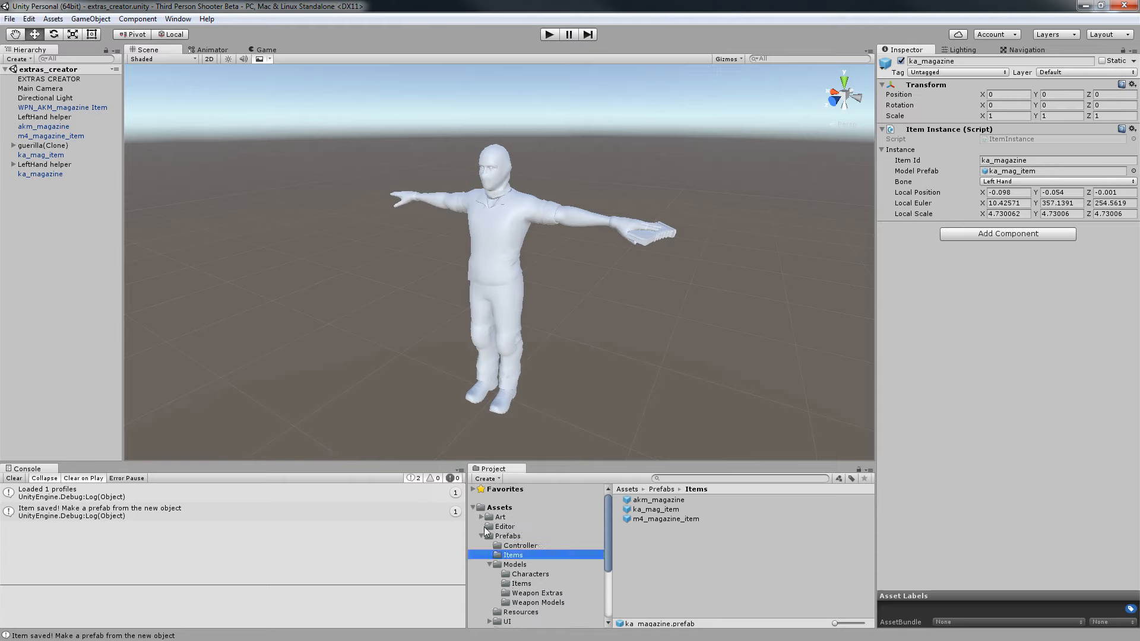
left_click(482, 537)
left_click(501, 546)
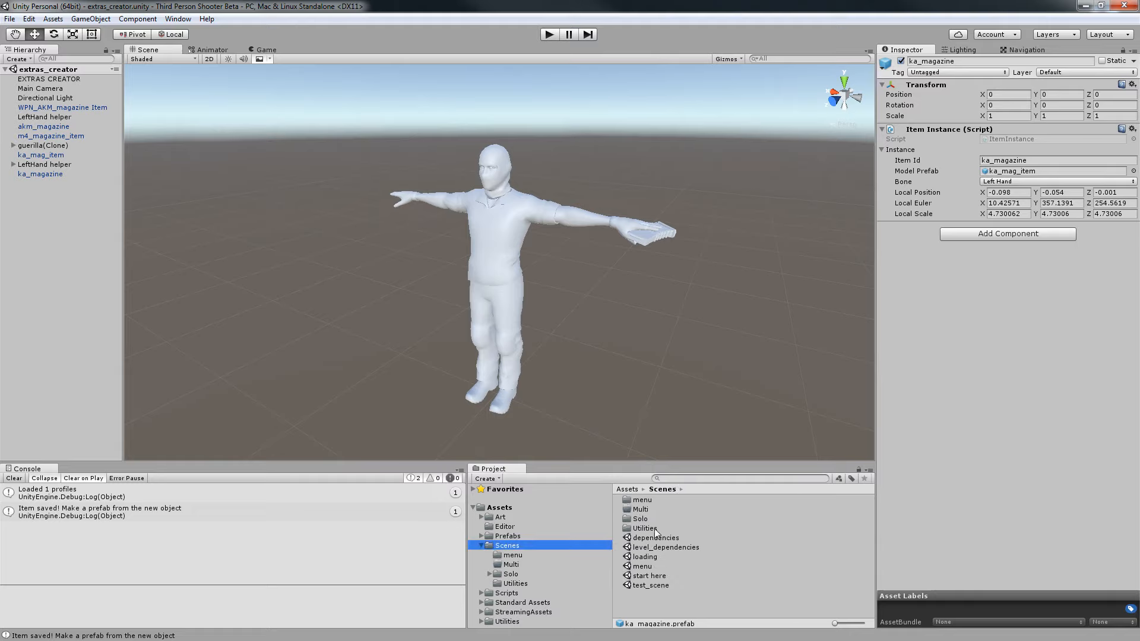
double_click(660, 577)
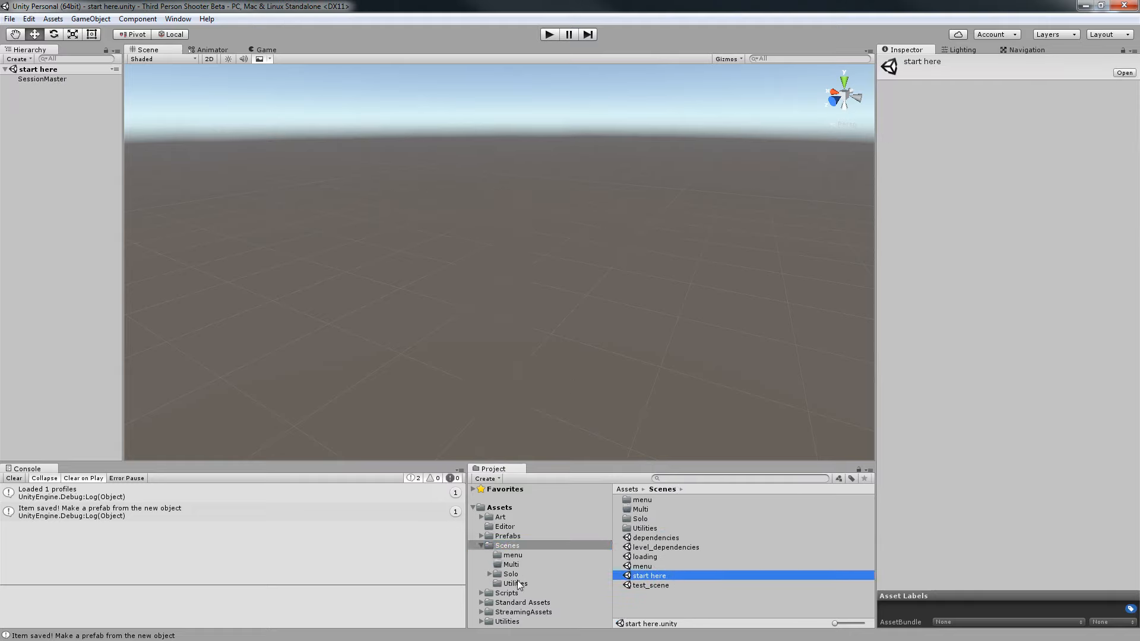
Look through the Prefabs > Models subfolders, including Weapon Models, for the KA weapon's model prefab.
left_click(481, 537)
scroll(530, 561, "down", 3)
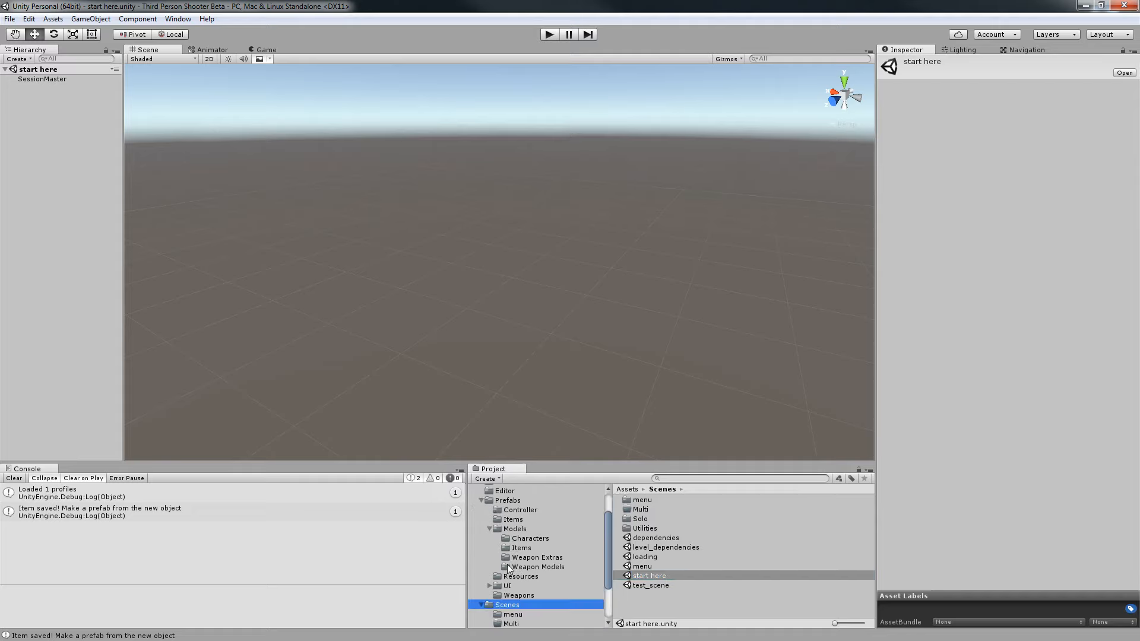
left_click(533, 532)
scroll(562, 553, "up", 1)
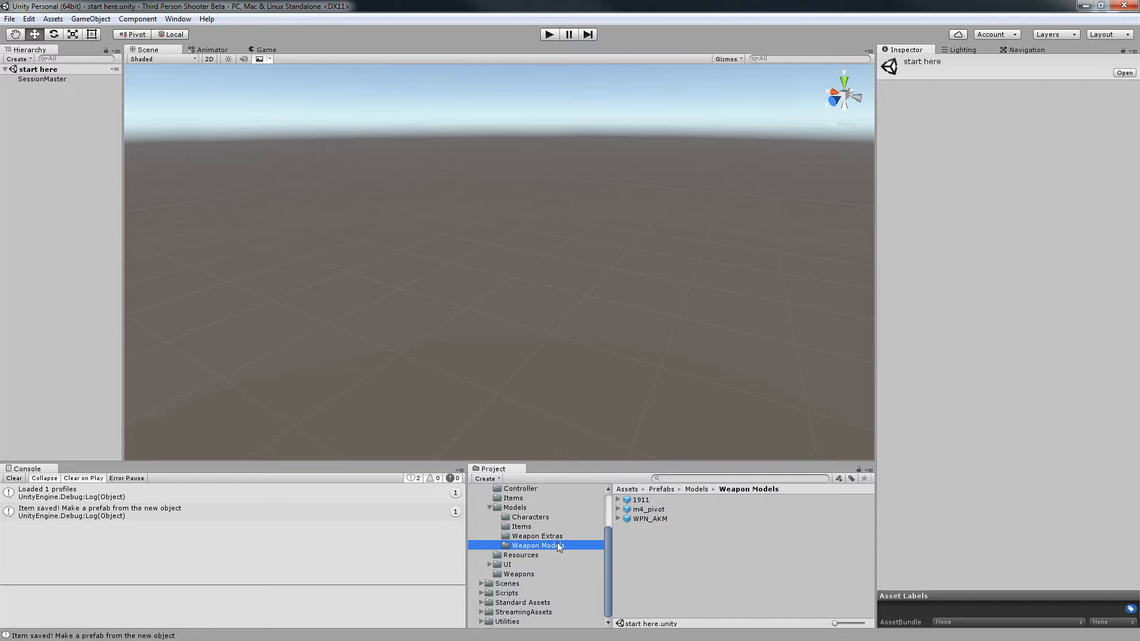
scroll(496, 543, "up", 2)
left_click(496, 543)
left_click(489, 543)
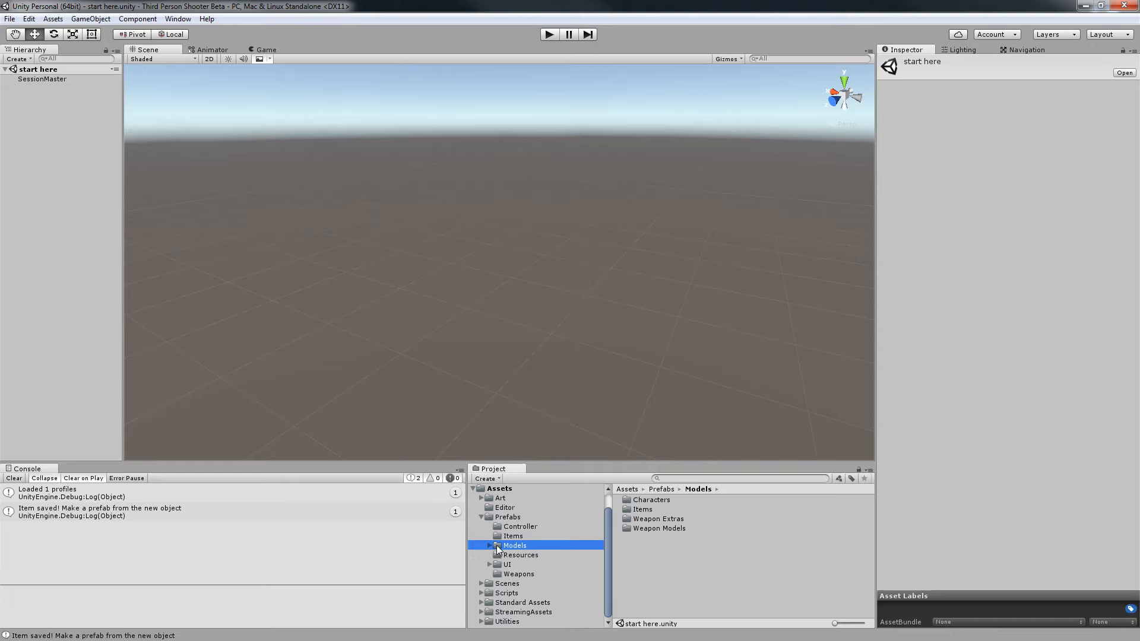
Locate KA5c(Clone) through the ka weapon prefab's Model Prefab reference and set its Magazine Item Id to ka_mag_item.
left_click(517, 574)
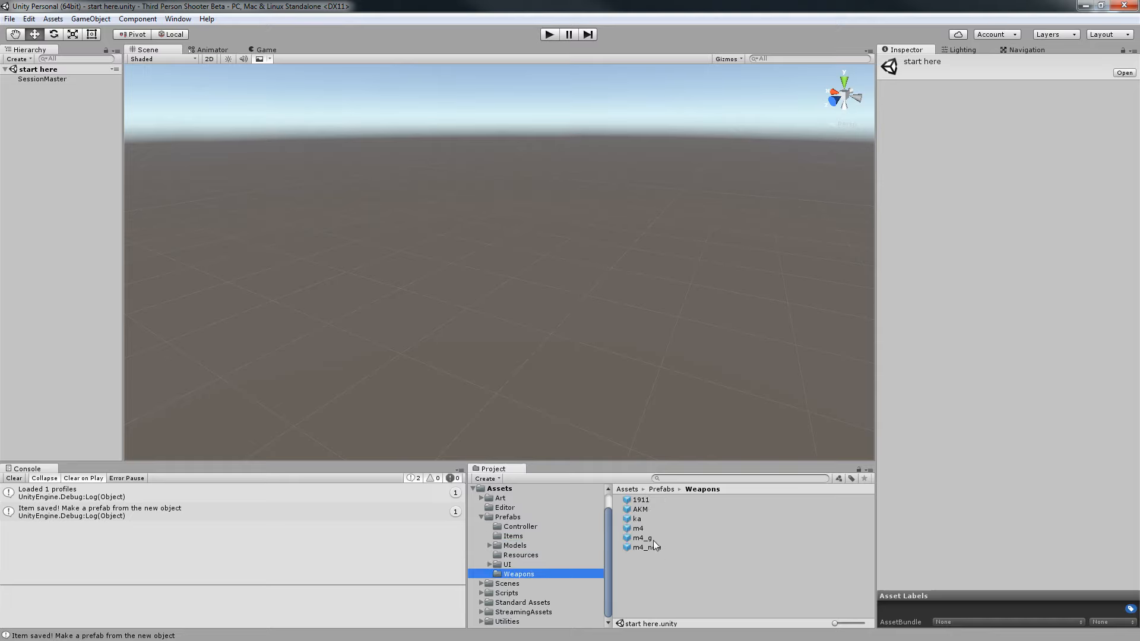
left_click(647, 519)
left_click(1006, 171)
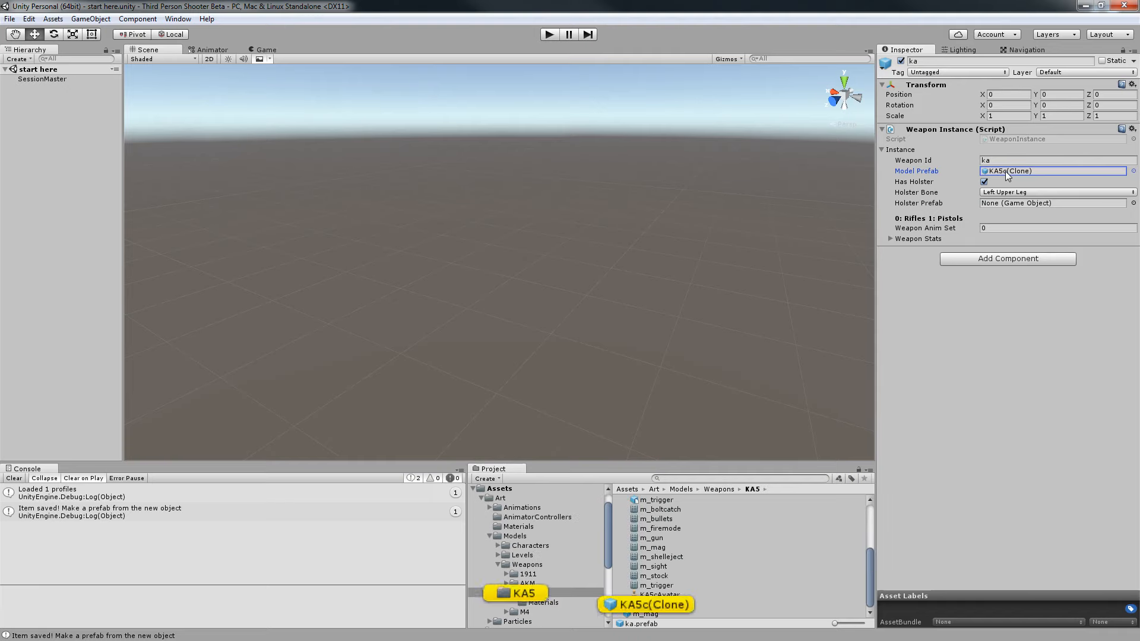
left_click(650, 604)
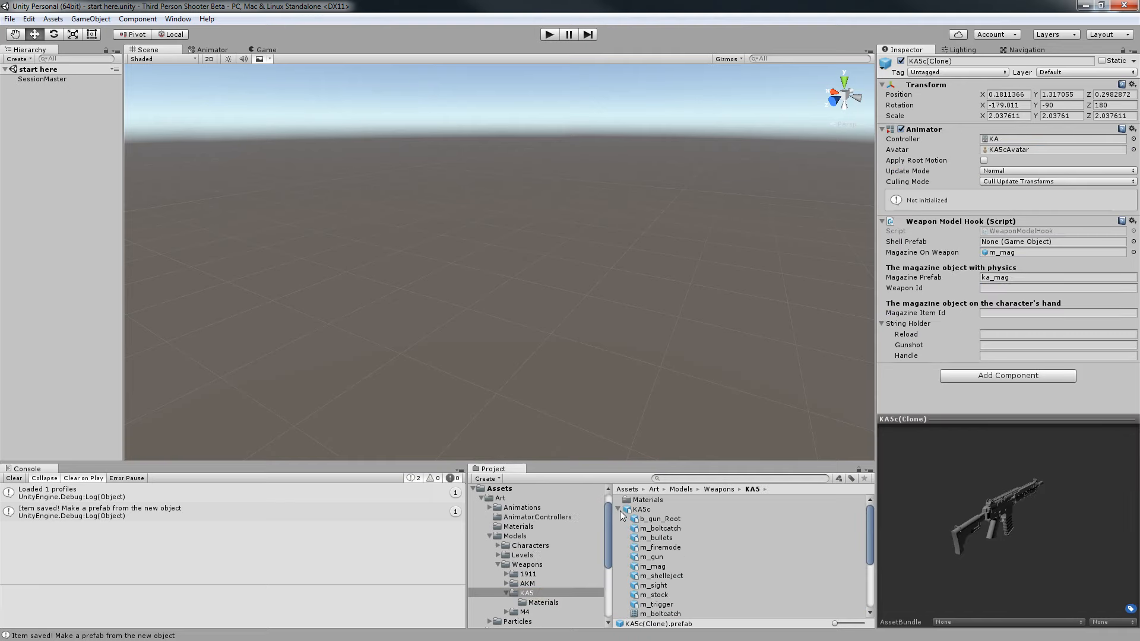
left_click(618, 510)
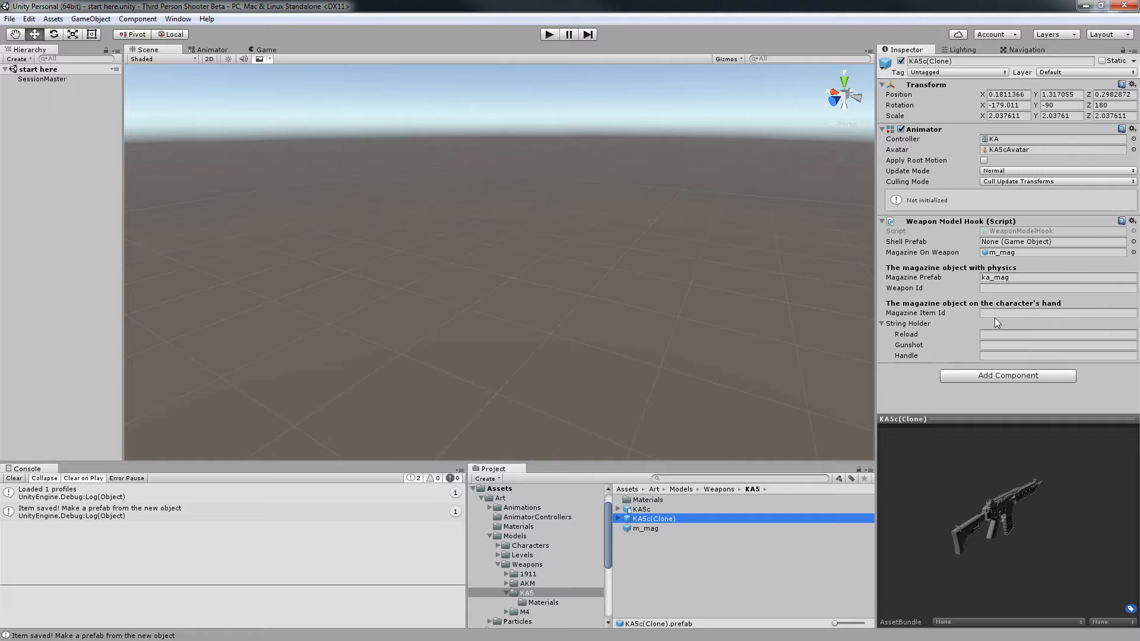
left_click(1028, 313)
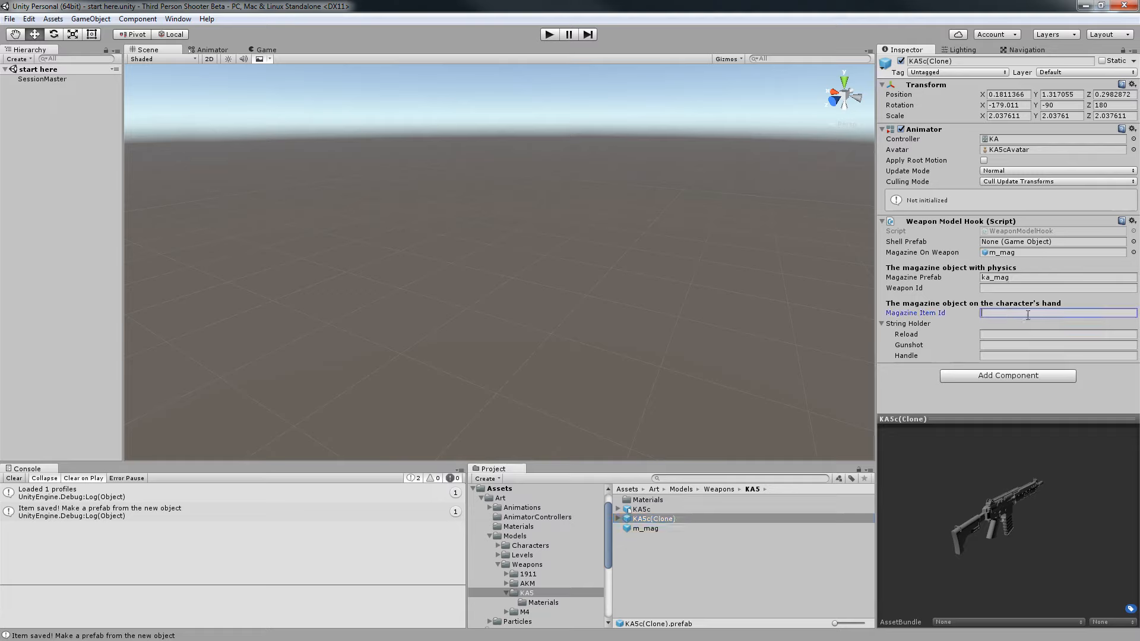
type("ka_mag_item")
middle_click_drag(722, 342, 664, 366)
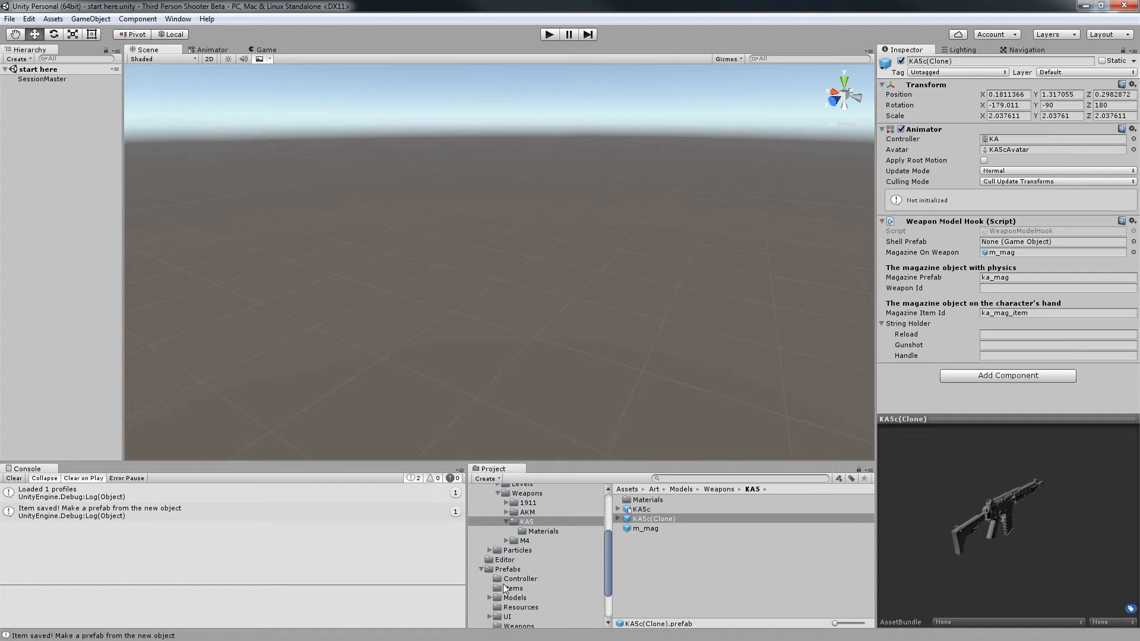
Add the dependencies scene to the hierarchy alongside "start here" and select its ResourcesManager.
scroll(540, 570, "down", 5)
left_click(521, 584)
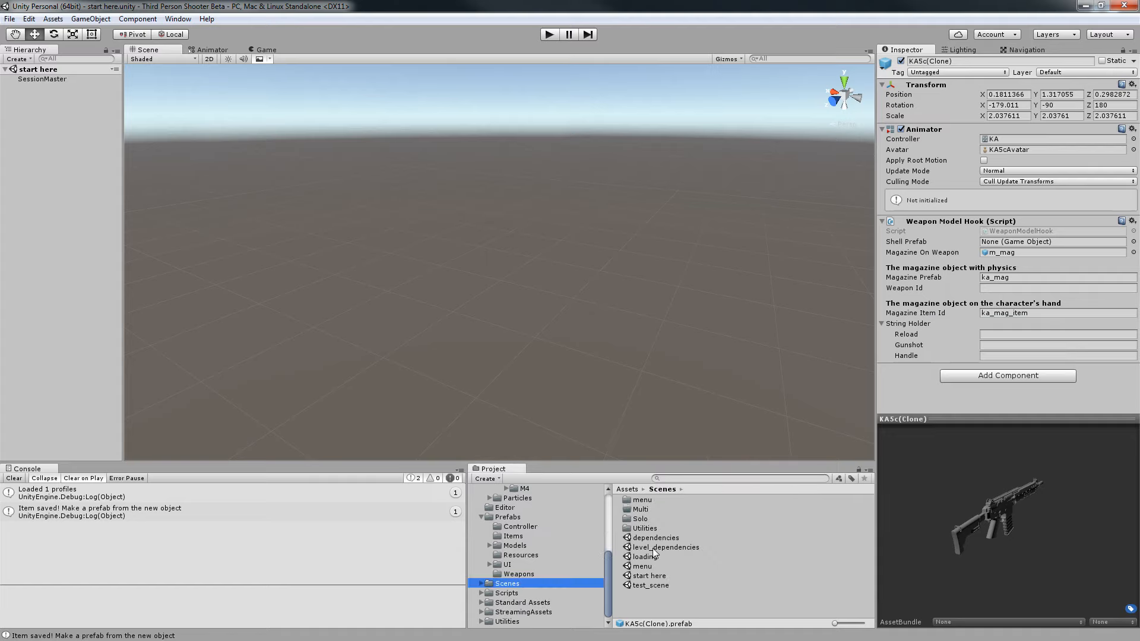
left_click(664, 547)
left_click(670, 538)
left_click_drag(671, 539, 55, 224)
left_click(49, 98)
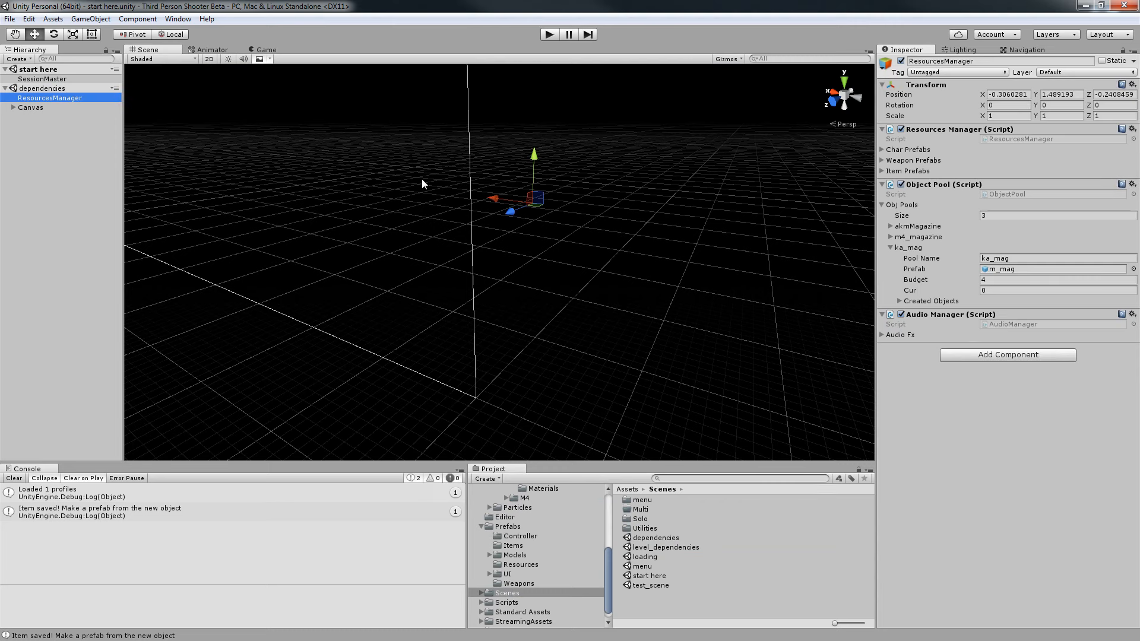
Increase the ResourcesManager's Item Prefabs size to 3 and expand the newly added entry.
left_click(908, 248)
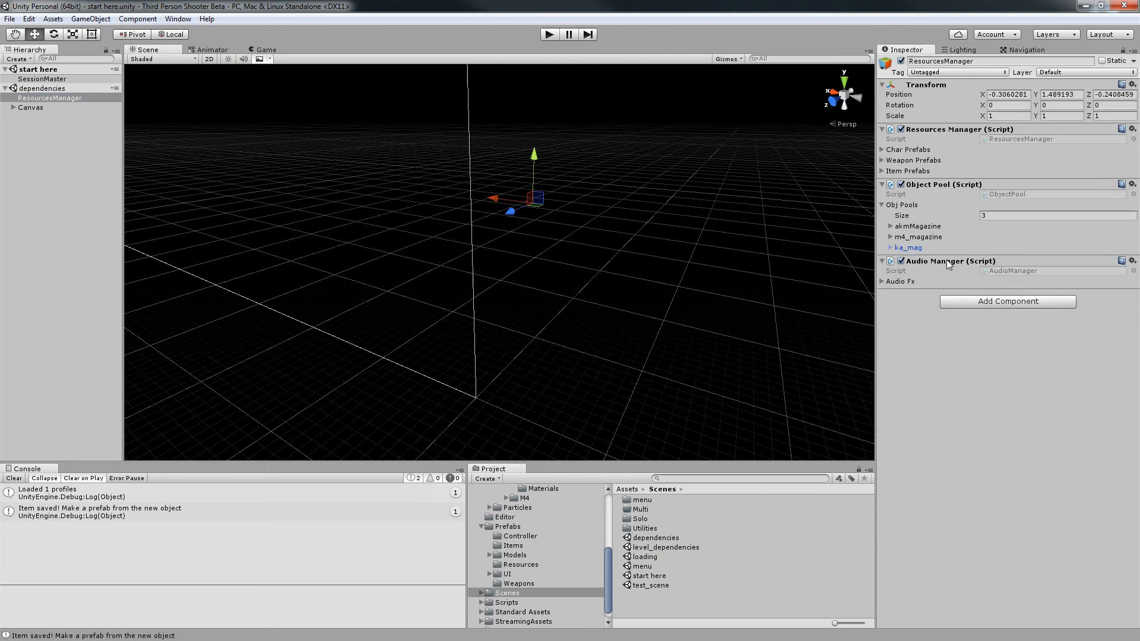
left_click(909, 171)
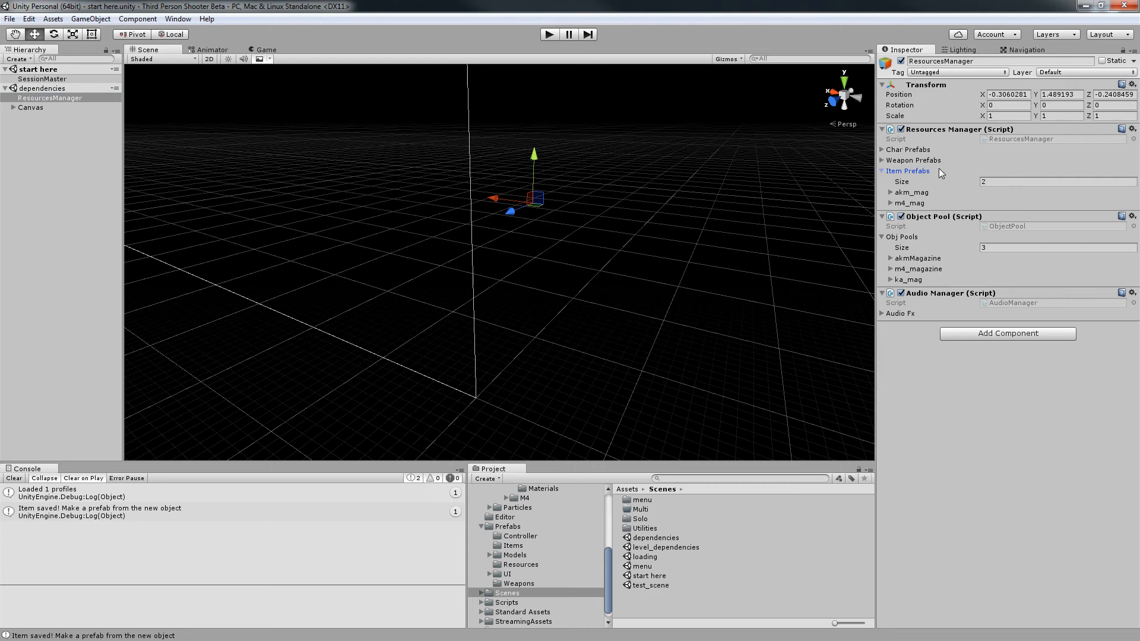
left_click(1007, 182)
type("3")
key("Return")
left_click(922, 214)
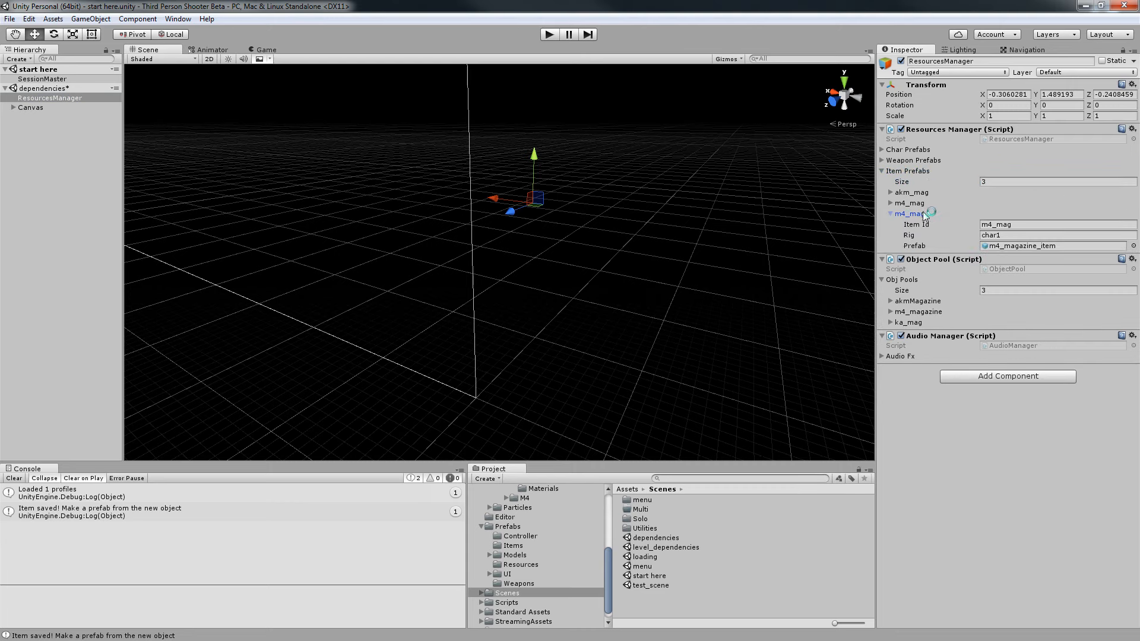
Check the guerilla character's rig in Char Prefabs, then set the third item entry's Rig to g and Item Id to ka_mag_item.
left_click(1007, 236)
left_click(902, 160)
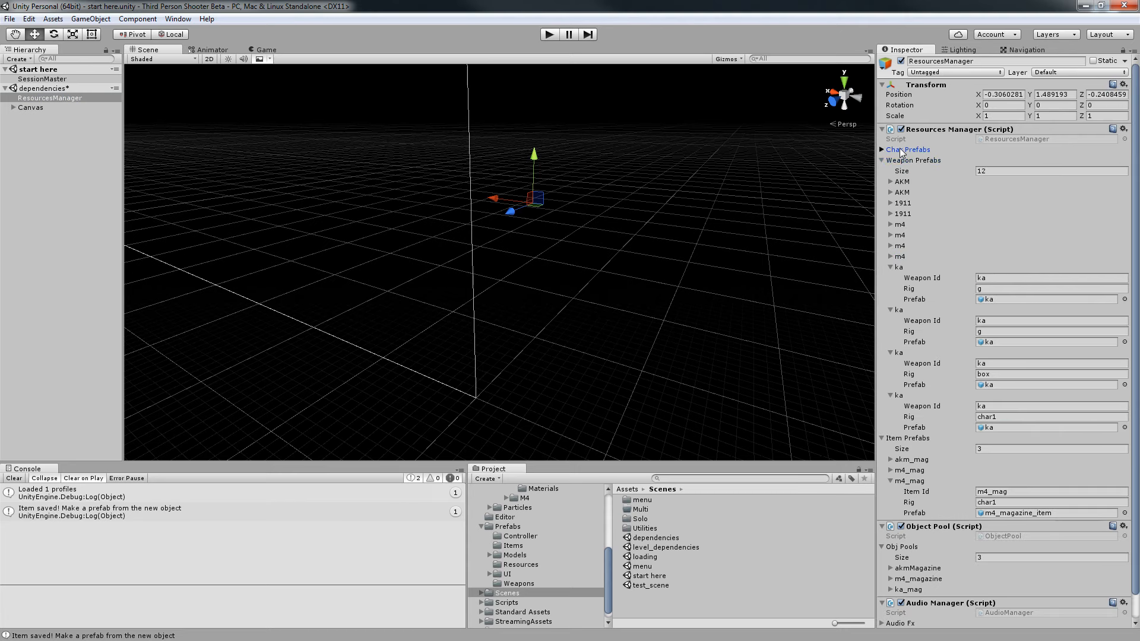
left_click(903, 150)
left_click(1001, 320)
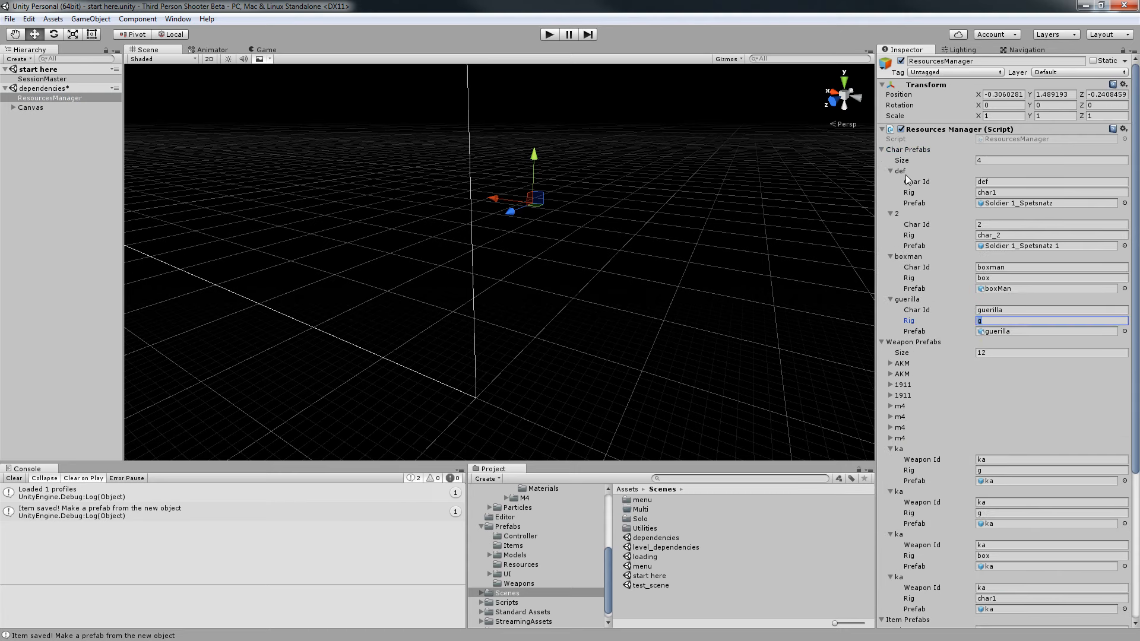
left_click(903, 150)
left_click(904, 160)
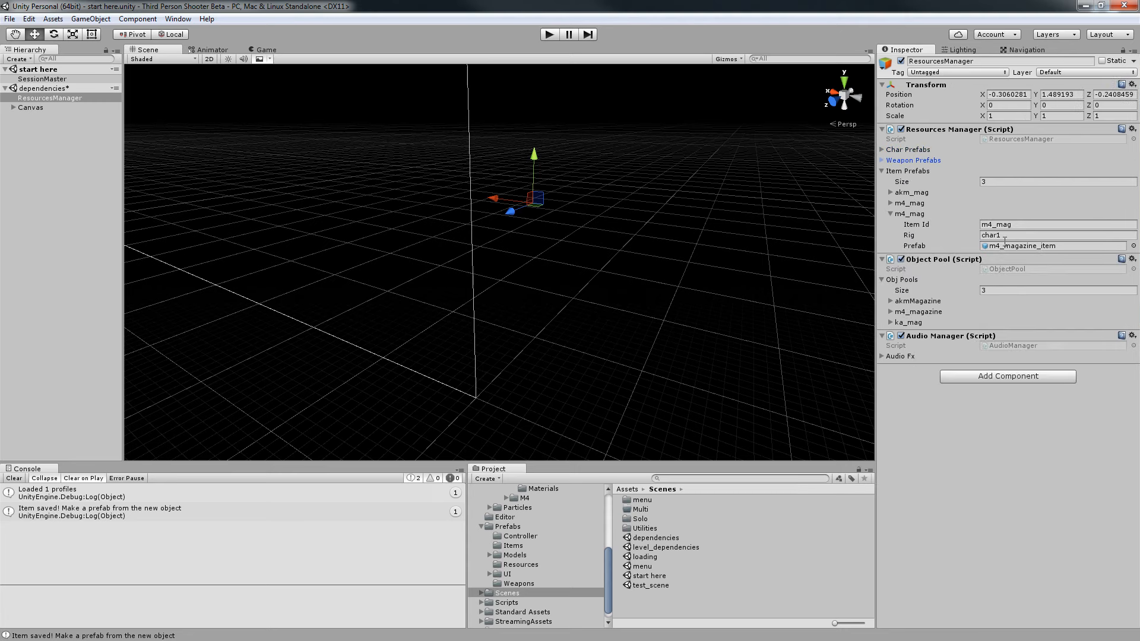
left_click(1040, 236)
type("g")
double_click(1039, 231)
left_click(1049, 224)
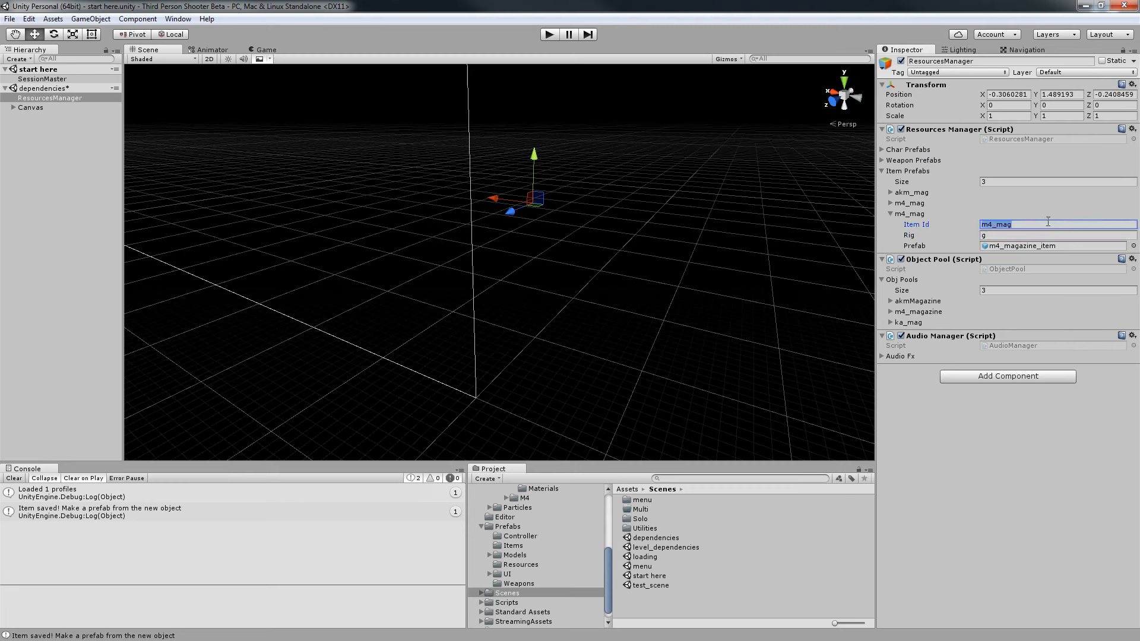
type("ka_mag_item")
Move the ka_mag_item prefab into Prefabs > Models > Items and try to move ka_magazine into Prefabs > Items.
left_click(1056, 245)
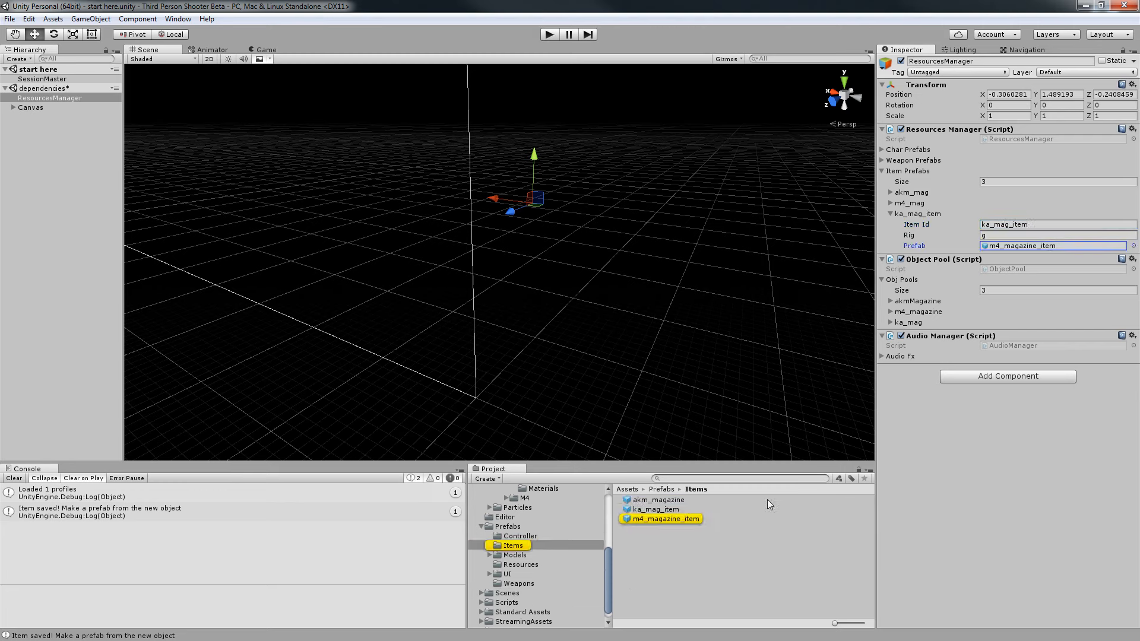
left_click(655, 509)
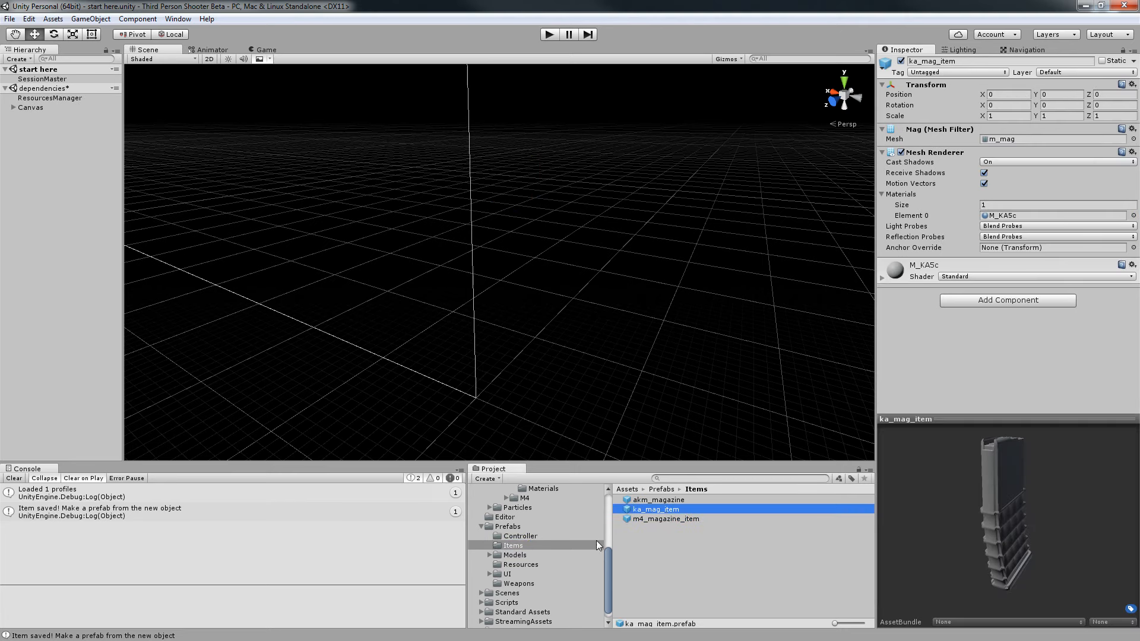
left_click(490, 555)
left_click_drag(651, 512, 521, 574)
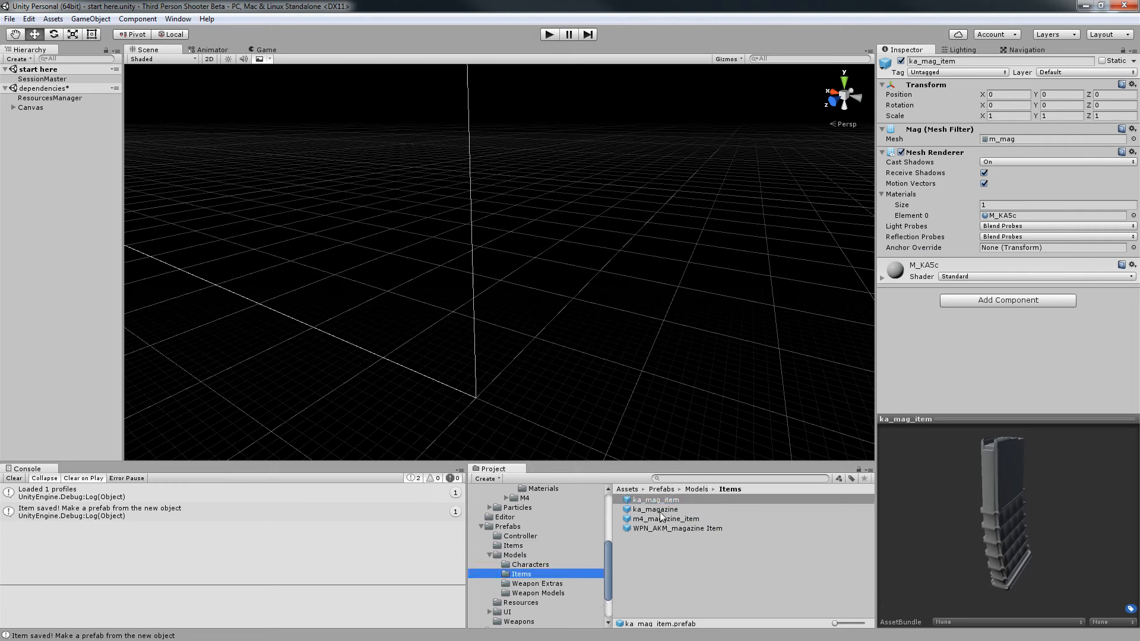
left_click_drag(653, 509, 523, 545)
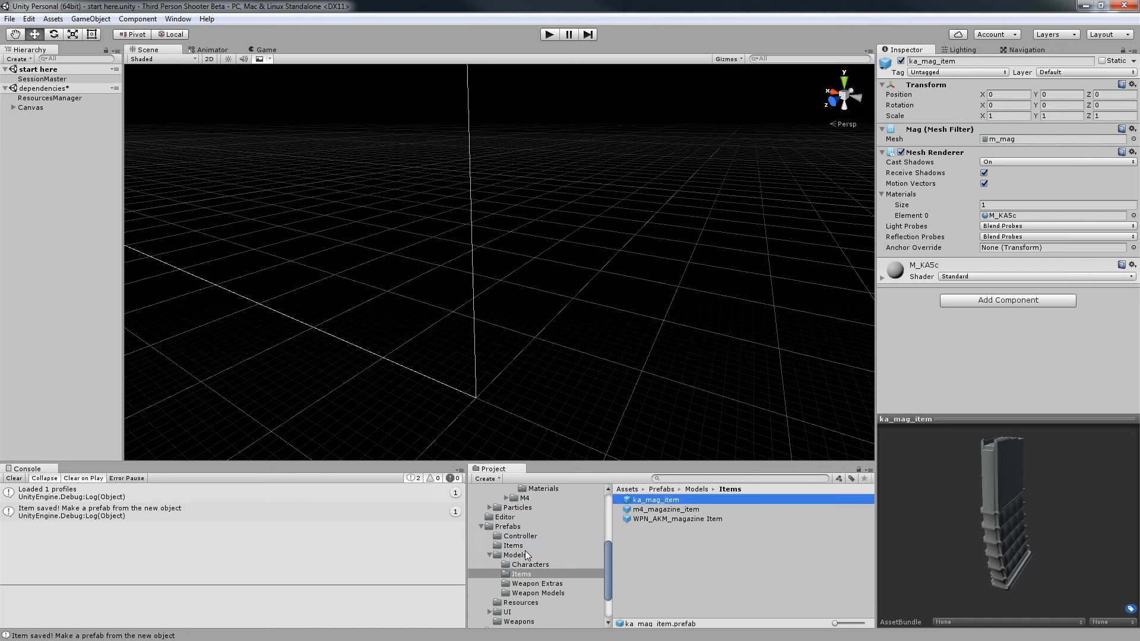
left_click(490, 555)
Compare the magazine prefabs stored in Prefabs > Items with those in Prefabs > Models > Items.
left_click(520, 546)
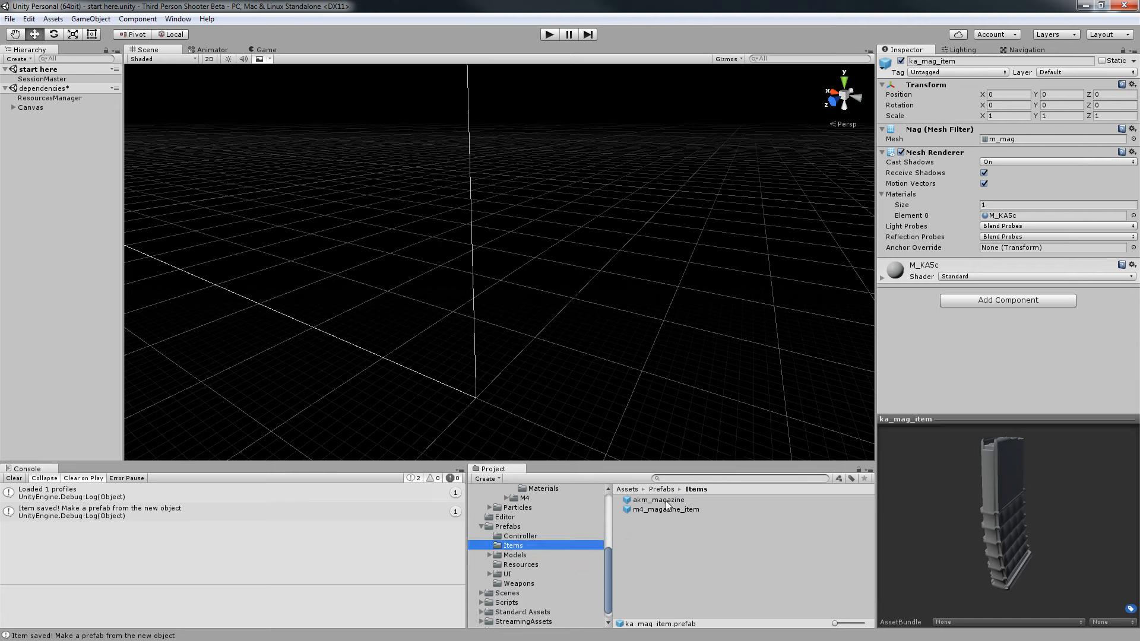
left_click(658, 500)
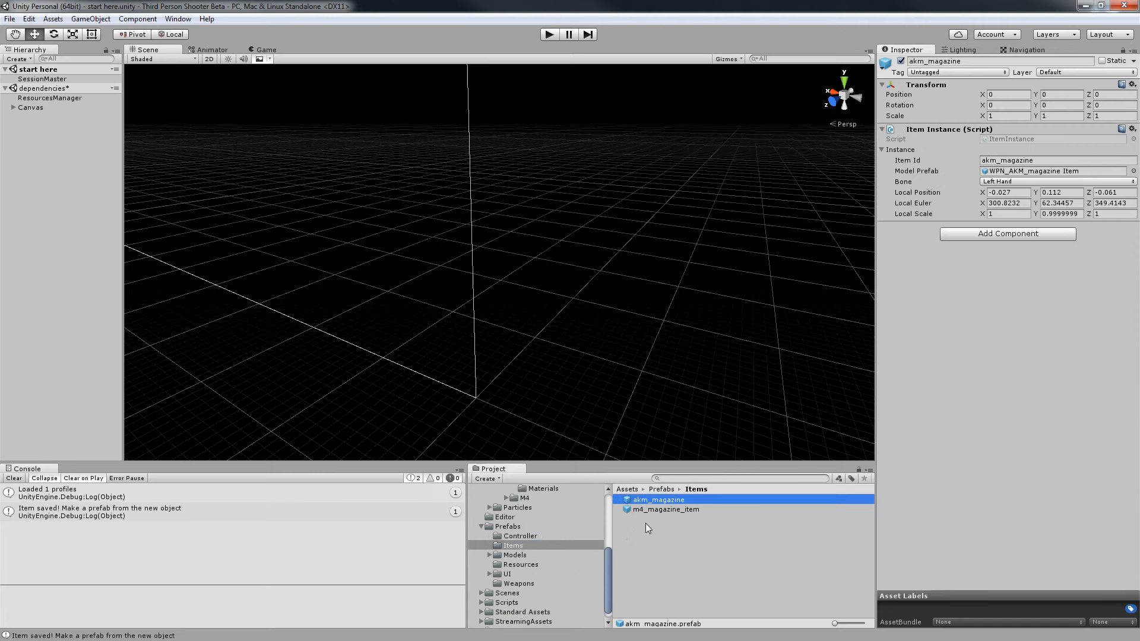
left_click(502, 557)
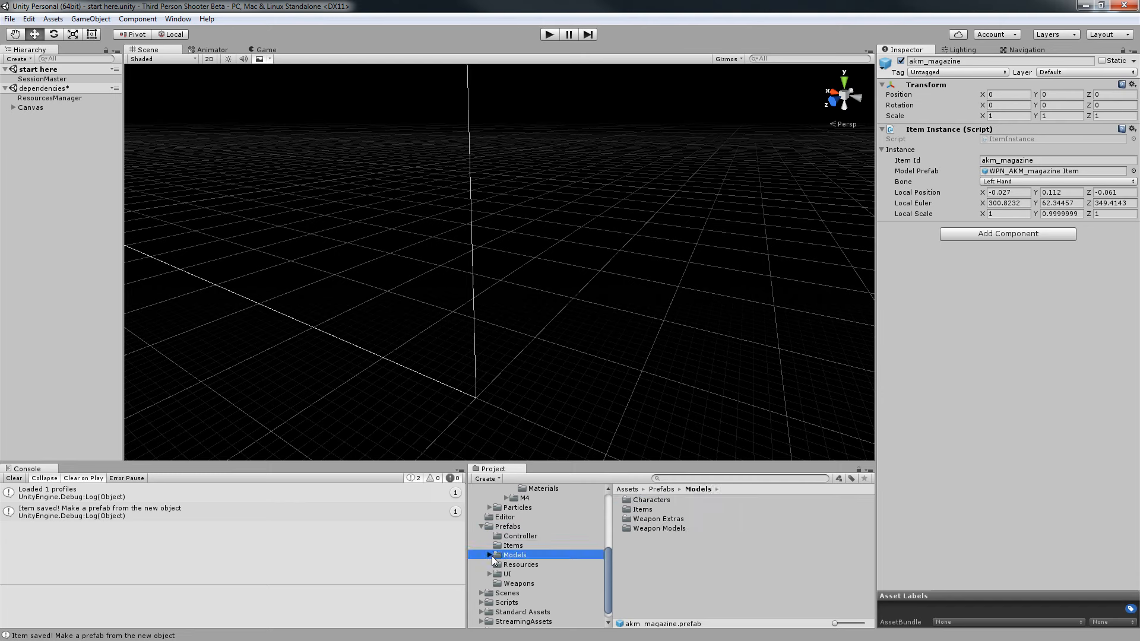
left_click(491, 555)
left_click(522, 574)
left_click(661, 500)
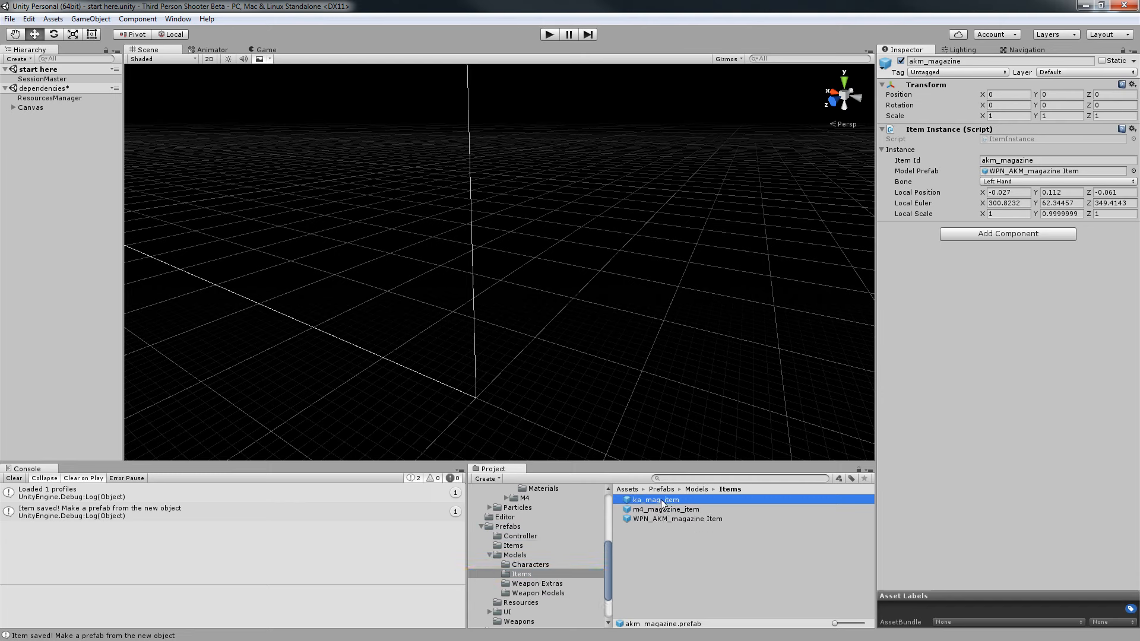
left_click(665, 509)
left_click(666, 518)
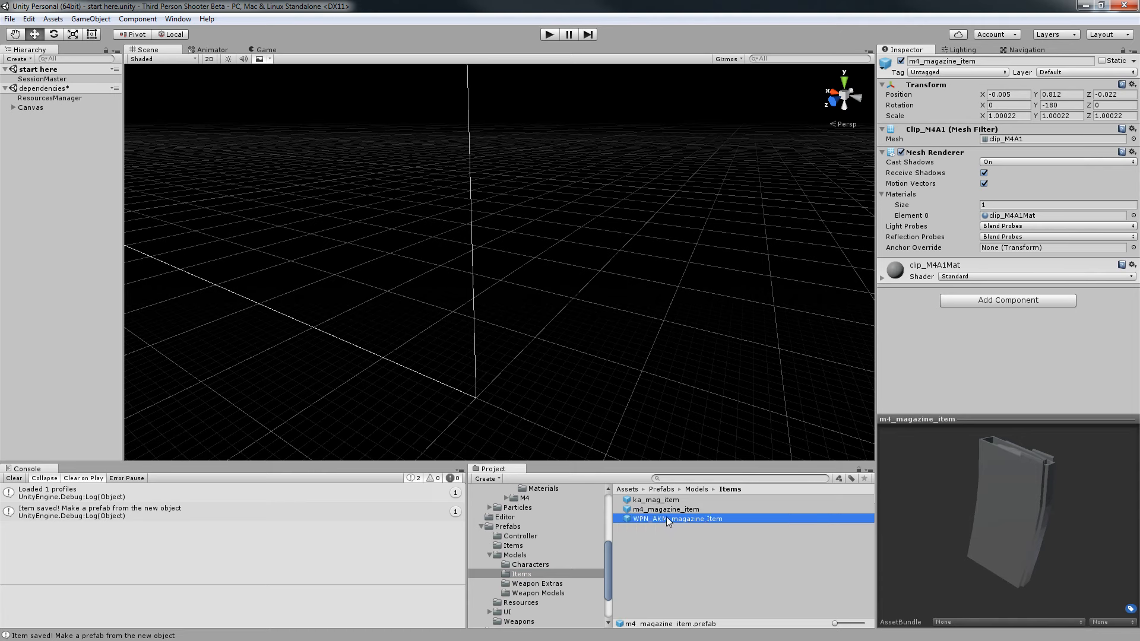
left_click(533, 545)
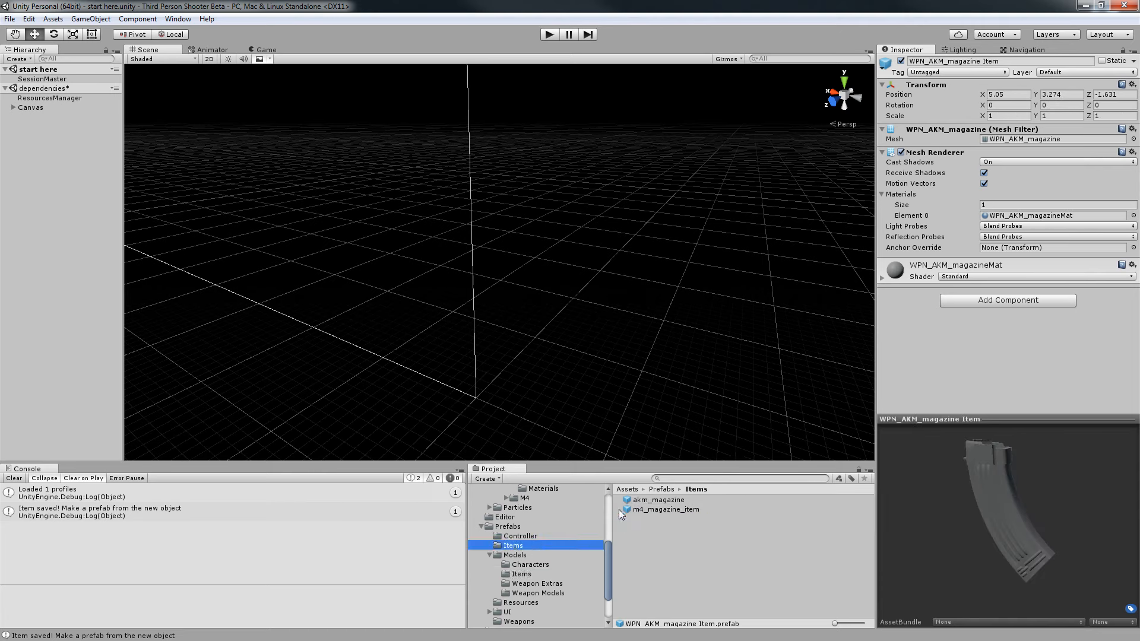
Look through the Models subfolders, including Items, Weapon Extras and Weapon Models, and the Resources folder for the ka_magazine prefab.
left_click(514, 537)
left_click(514, 547)
left_click(514, 556)
left_click(532, 574)
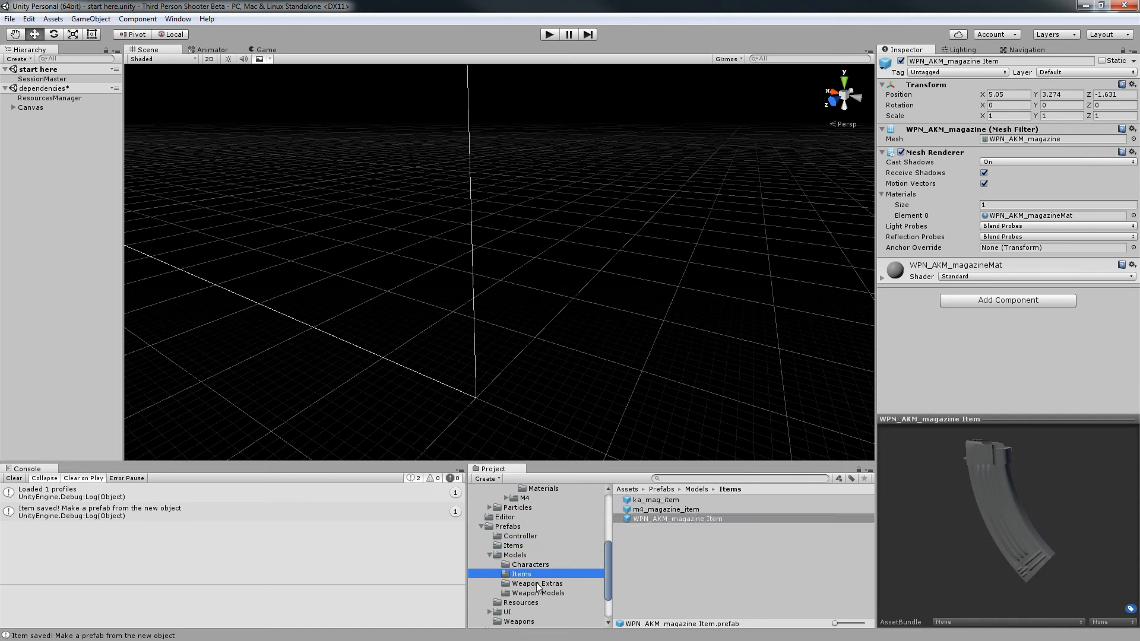
left_click(670, 502)
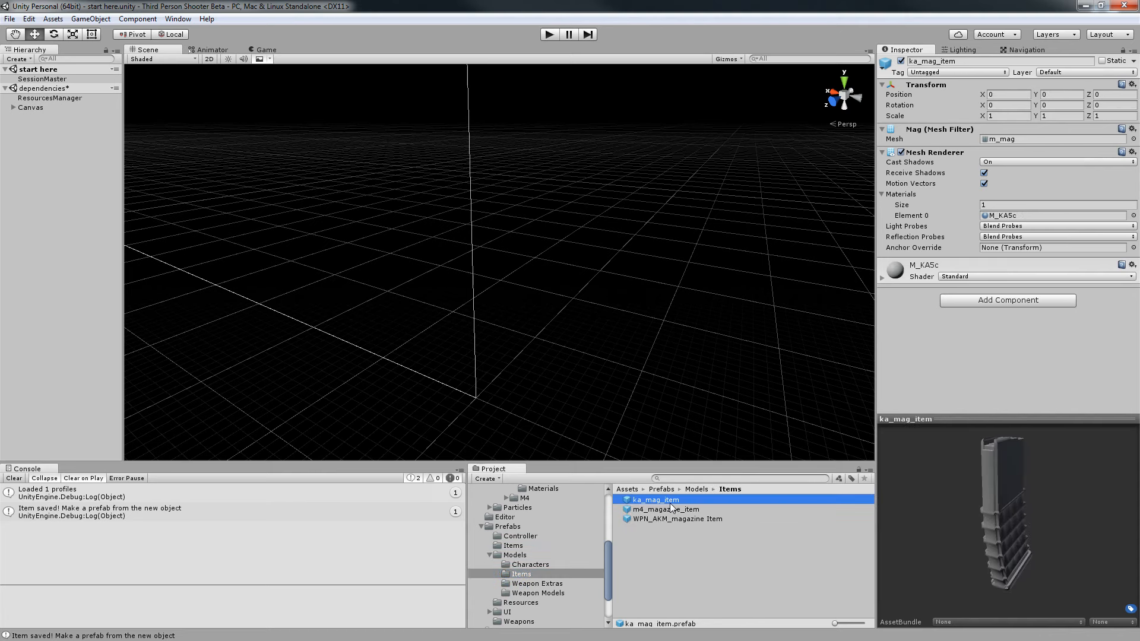
left_click(662, 510)
left_click(664, 518)
left_click(542, 586)
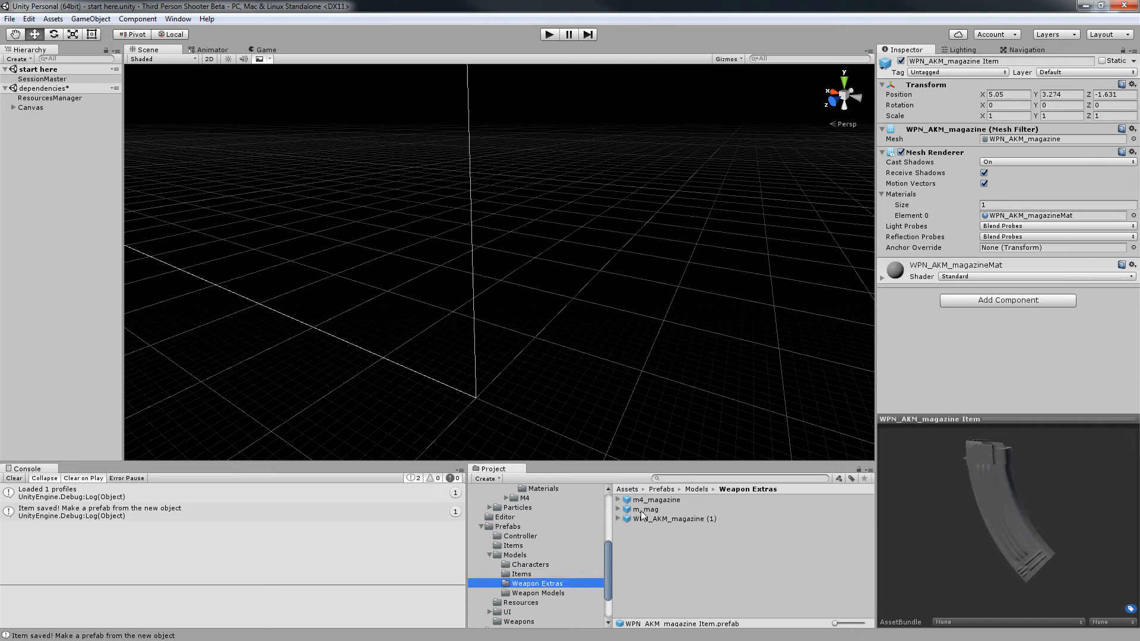
left_click(643, 510)
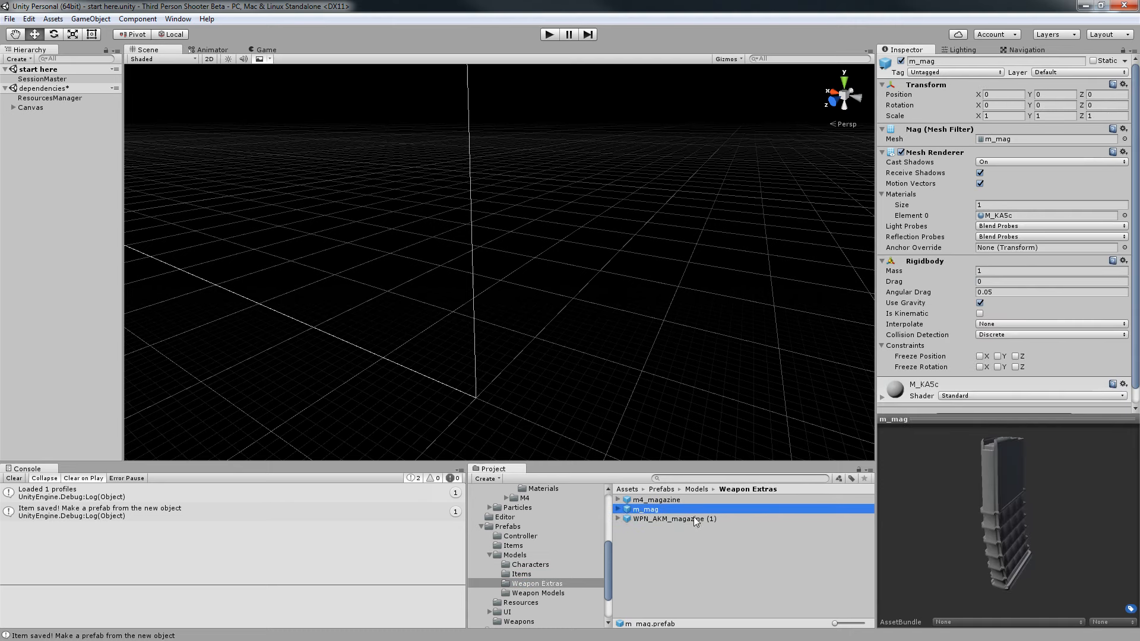
left_click(542, 593)
scroll(572, 566, "down", 2)
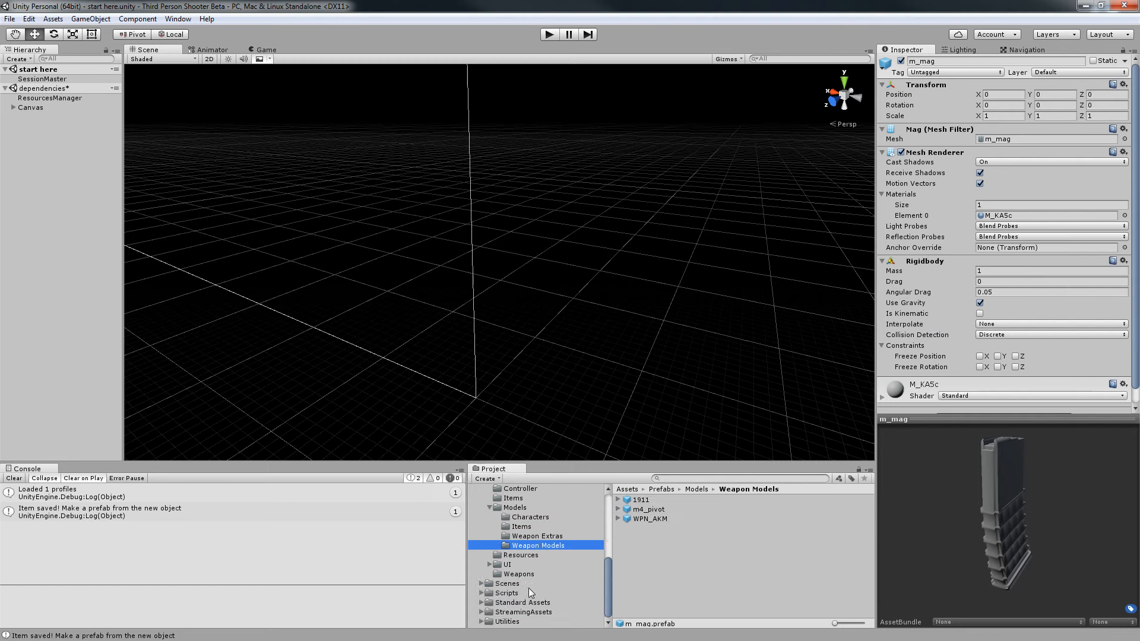
left_click(508, 556)
scroll(528, 551, "up", 2)
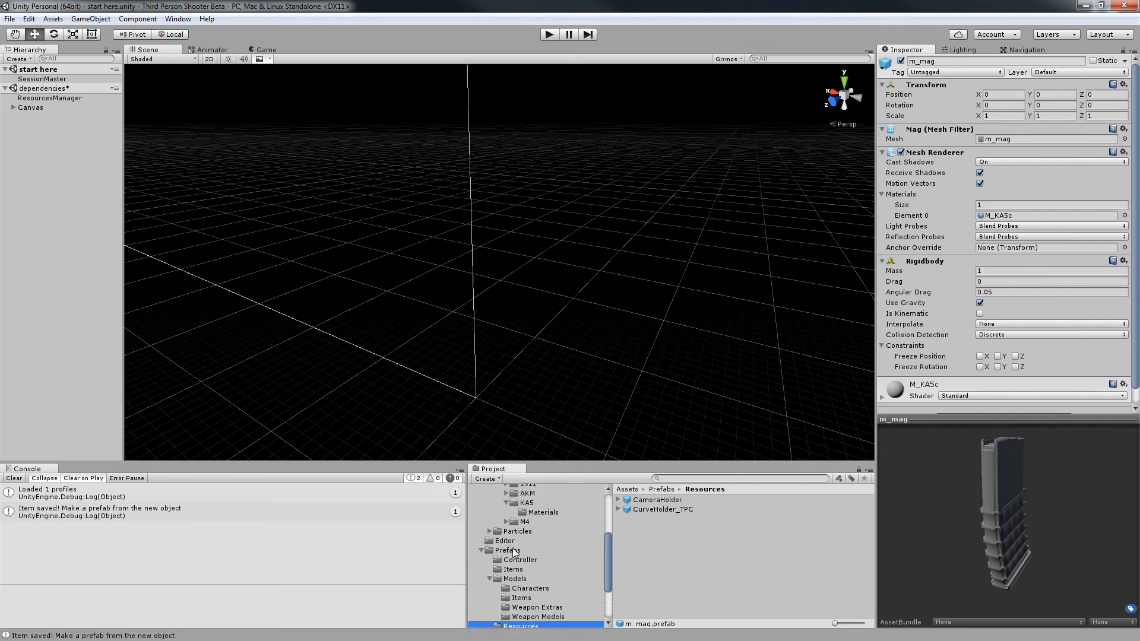
Move the ka_magazine prefab into Prefabs > Items and check its Item Instance settings against the other magazines.
left_click(517, 550)
left_click(515, 541)
left_click(518, 551)
left_click_drag(684, 558, 524, 572)
left_click(524, 570)
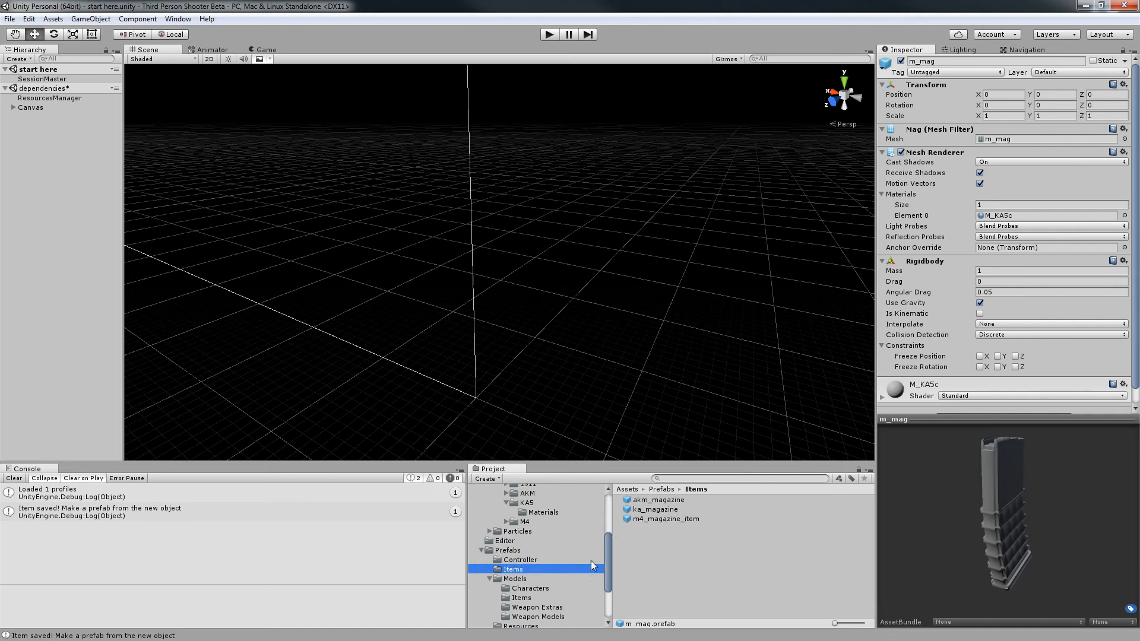
left_click(665, 510)
left_click(666, 502)
left_click(668, 511)
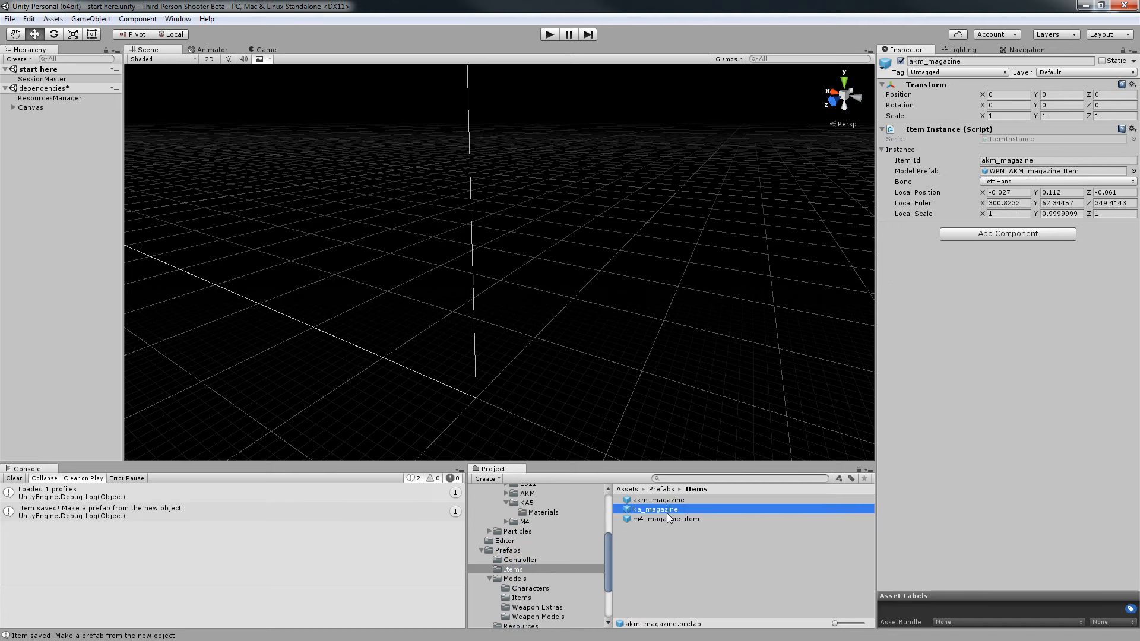
left_click(683, 519)
left_click(645, 509)
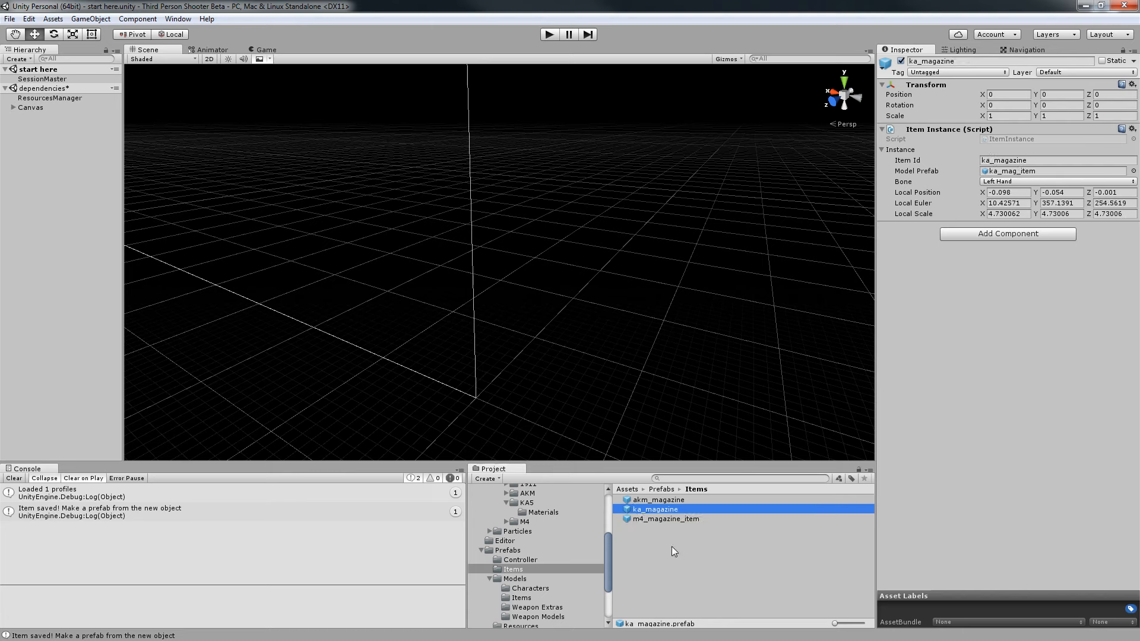
Assign ka_magazine as the Prefab of the ResourcesManager's ka_mag_item entry, save, and remove the dependencies scene from the hierarchy.
left_click(51, 98)
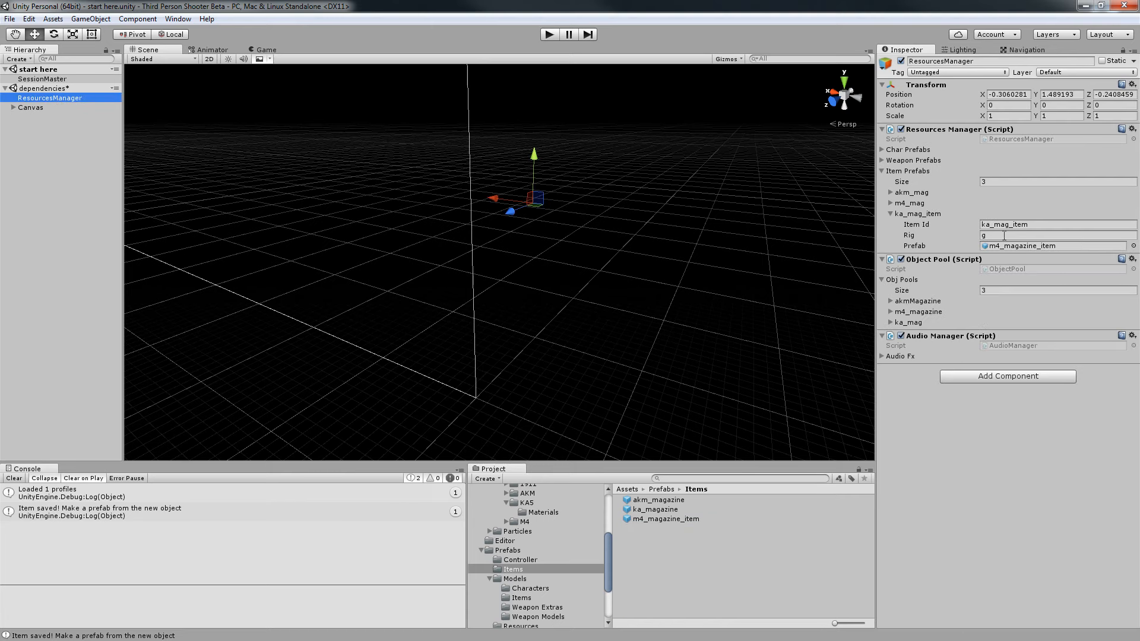
left_click(1022, 246)
left_click(660, 519)
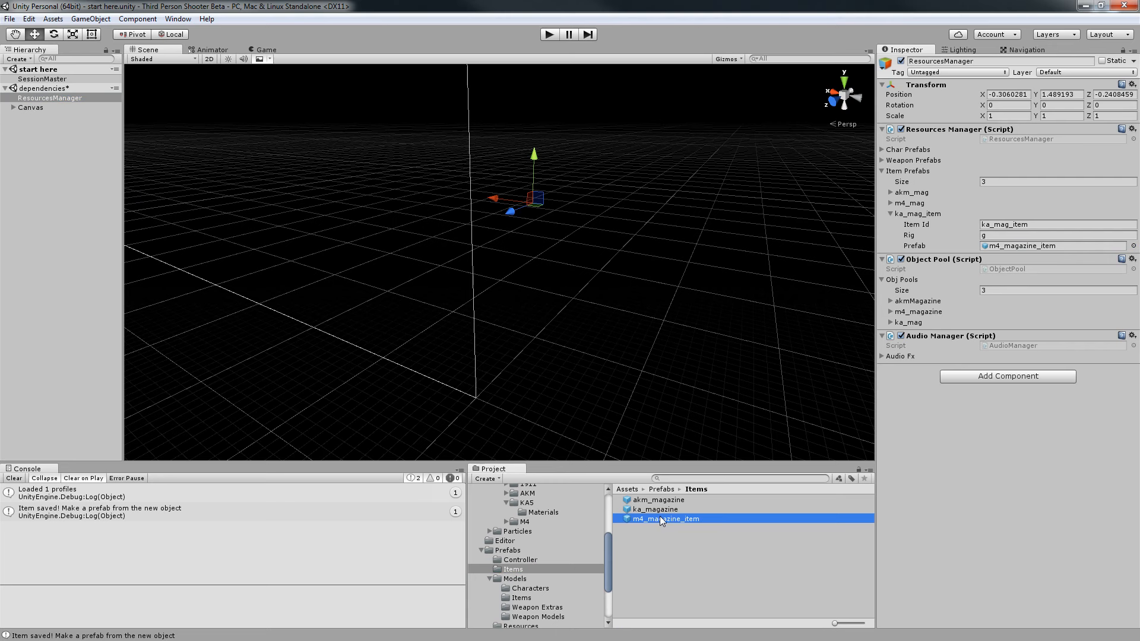
left_click(59, 98)
left_click_drag(665, 519, 1007, 247)
right_click_drag(742, 282, 627, 273)
middle_click_drag(627, 273, 605, 256)
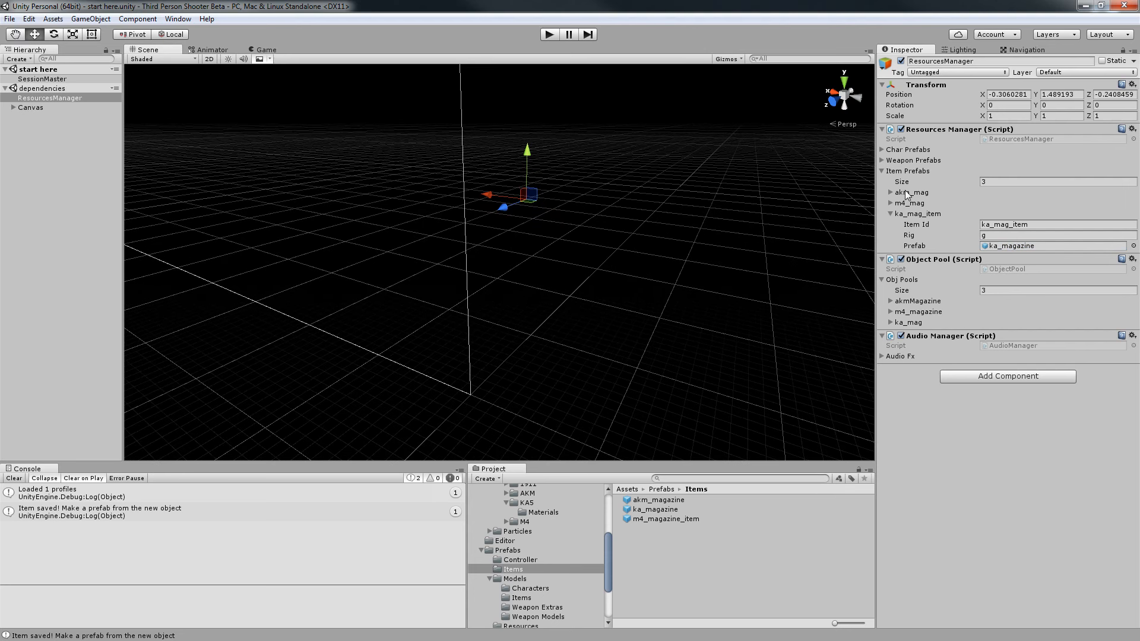
right_click(55, 88)
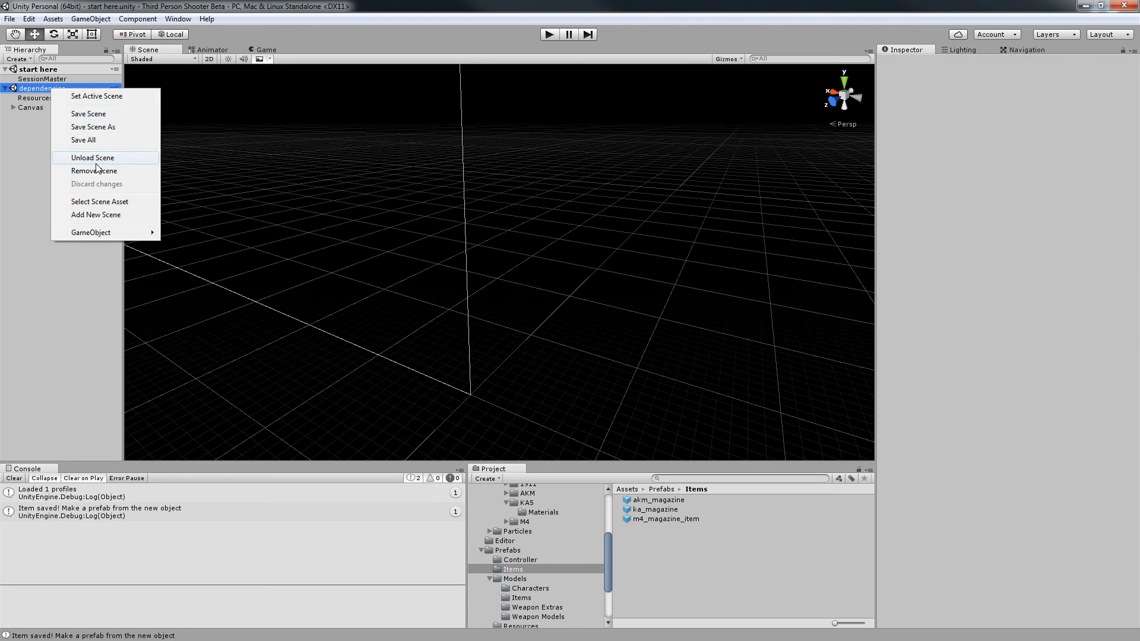
left_click(95, 171)
Run the game, start a new campaign game, and pause it with the character framed in the Scene view.
left_click(548, 34)
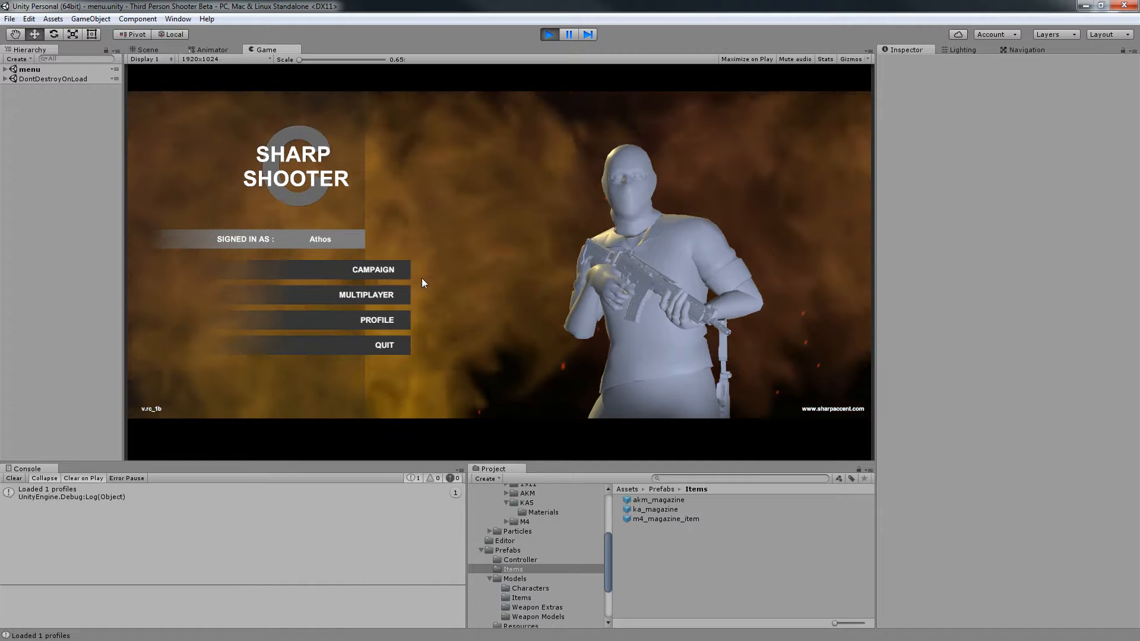
left_click(361, 271)
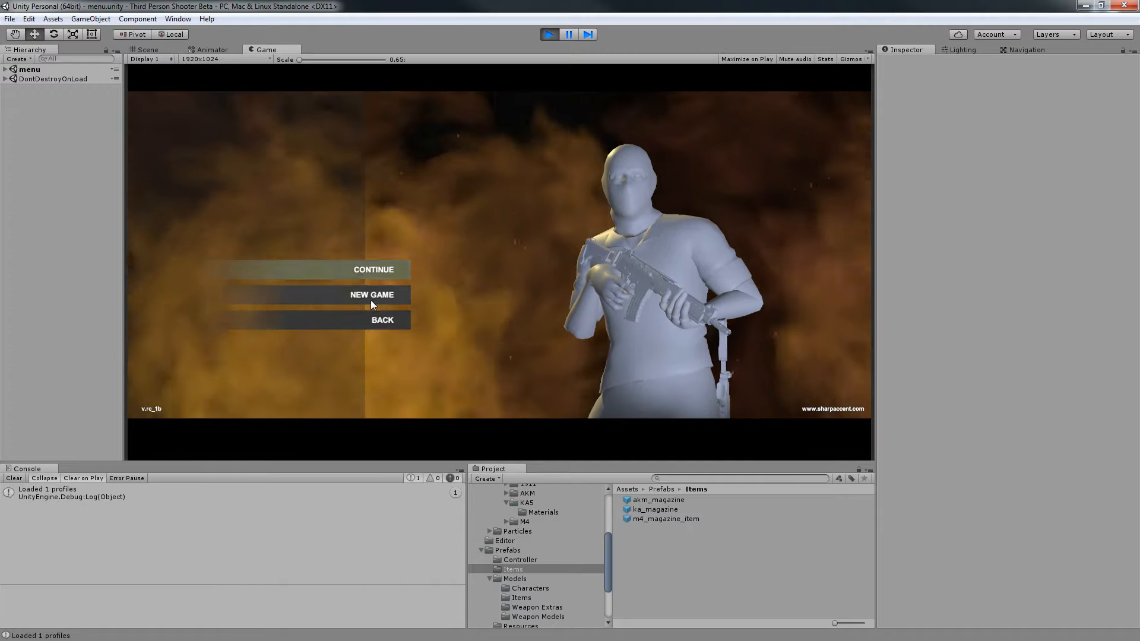
left_click(372, 295)
left_click(569, 34)
left_click(147, 49)
right_click_drag(535, 237, 704, 179)
key("w")
Advance the paused game frame by frame through the reload and examine the magazine in the character's left hand.
left_click(591, 39)
left_click(590, 38)
left_click(591, 39)
left_click(590, 39)
left_click(590, 38)
left_click(591, 38)
left_click(590, 38)
left_click(590, 39)
left_click(590, 39)
left_click(591, 39)
left_click(591, 38)
left_click(591, 38)
left_click(590, 39)
left_click(590, 38)
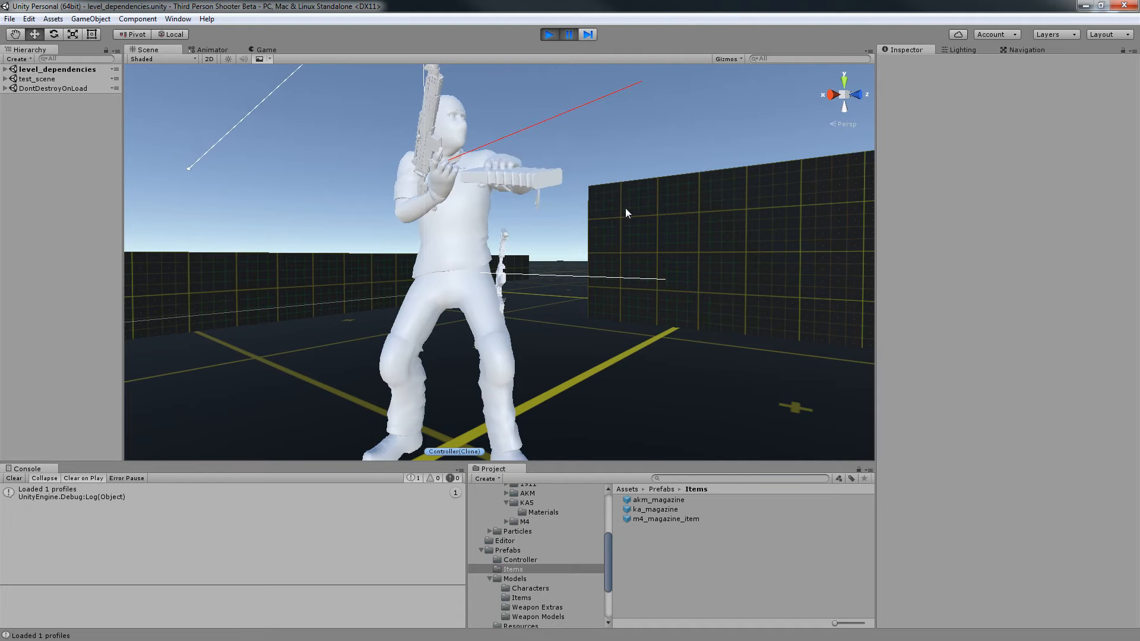
scroll(629, 184, "up", 3)
left_click_drag(628, 184, 728, 175, "alt")
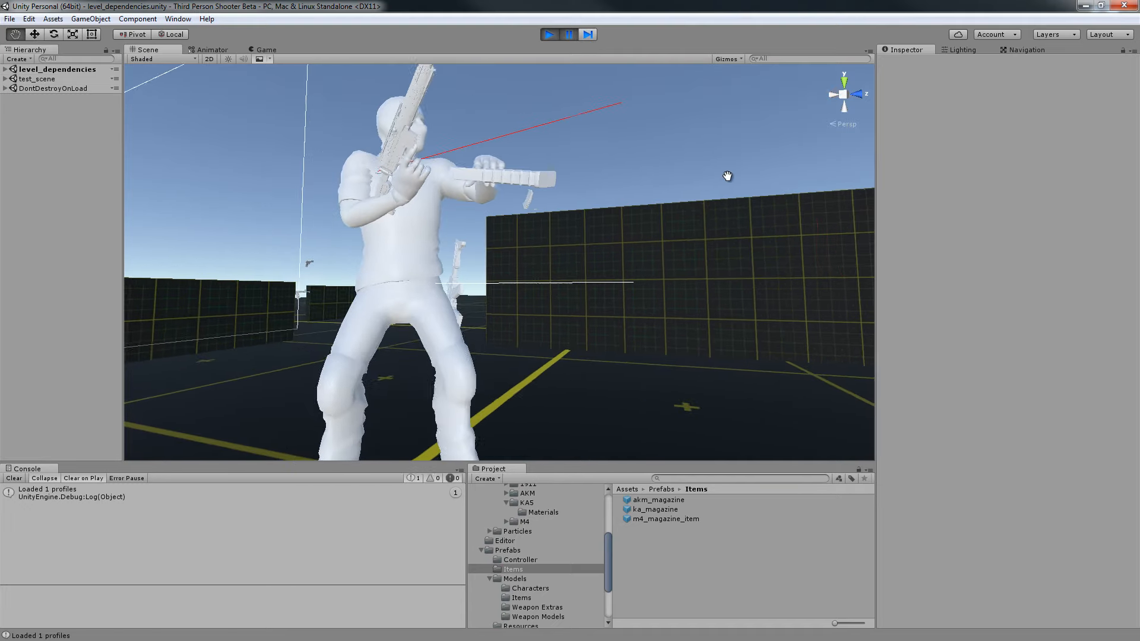
Step through the rest of the reload animation, inspect the character and the dropped magazine, and stop the game.
left_click(587, 35)
left_click(587, 35)
left_click(588, 35)
left_click(589, 35)
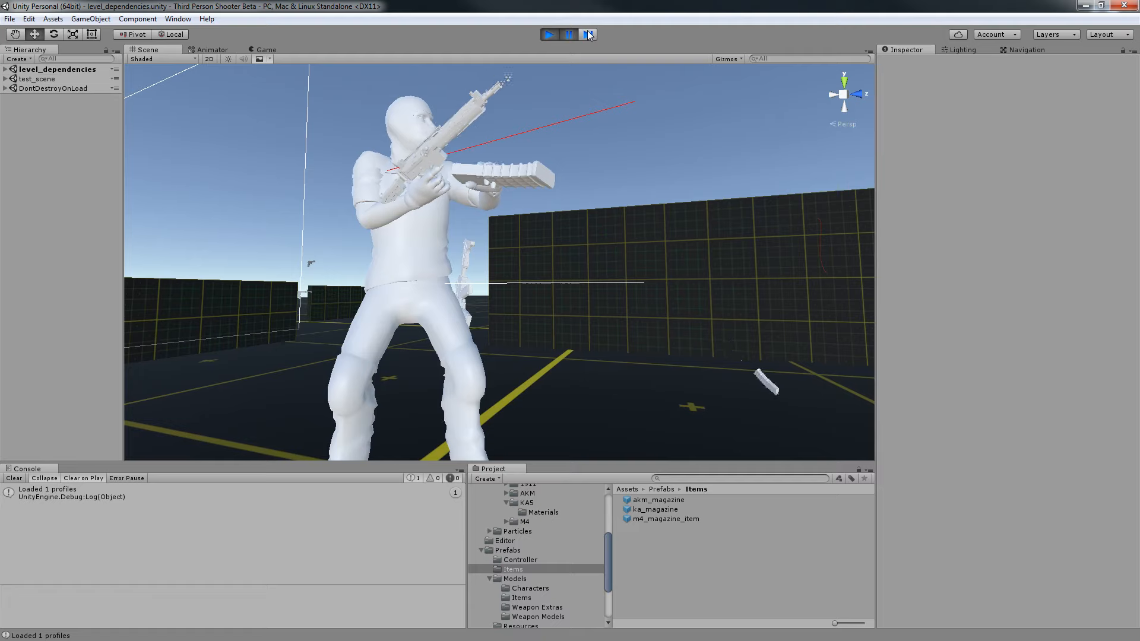
left_click(588, 35)
left_click(588, 35)
left_click(588, 35)
left_click(588, 35)
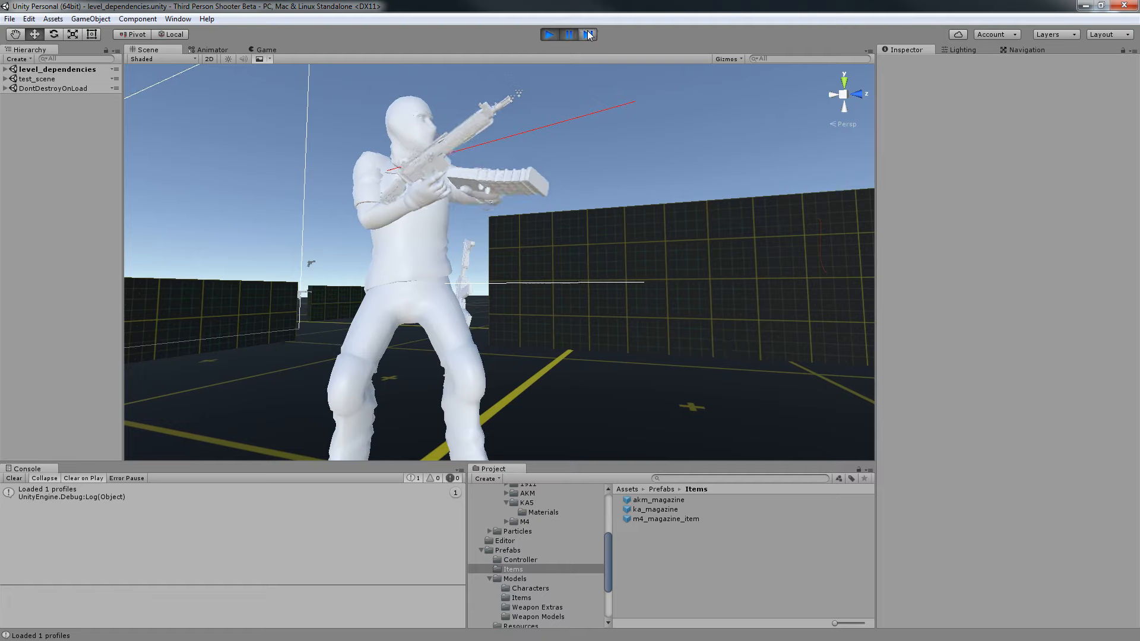
left_click(588, 35)
left_click(588, 35)
left_click(588, 35)
left_click(588, 35)
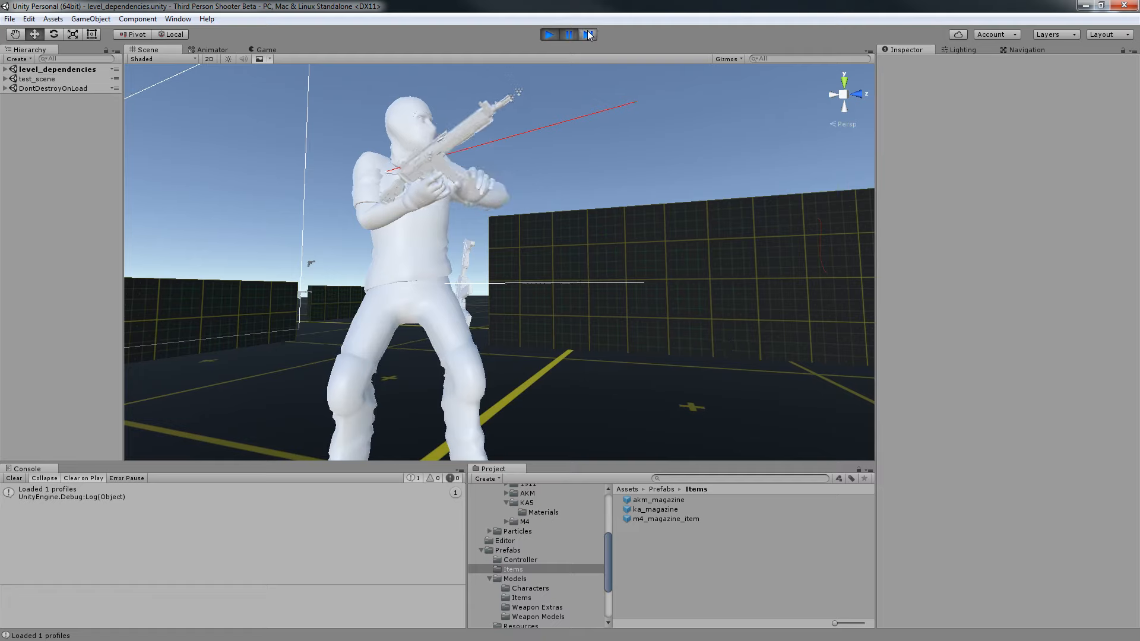
left_click(588, 35)
left_click(588, 35)
left_click(588, 35)
left_click(587, 35)
left_click(588, 35)
left_click(588, 35)
left_click(588, 35)
left_click_drag(565, 166, 564, 240, "alt")
scroll(564, 240, "down", 4)
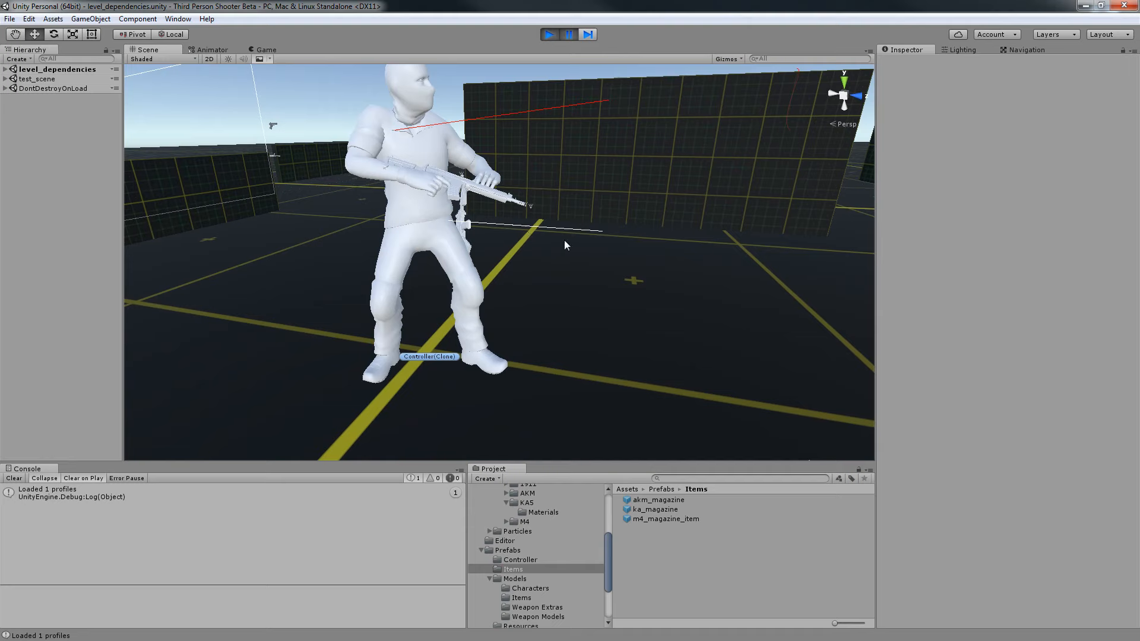
left_click_drag(646, 306, 594, 309, "alt")
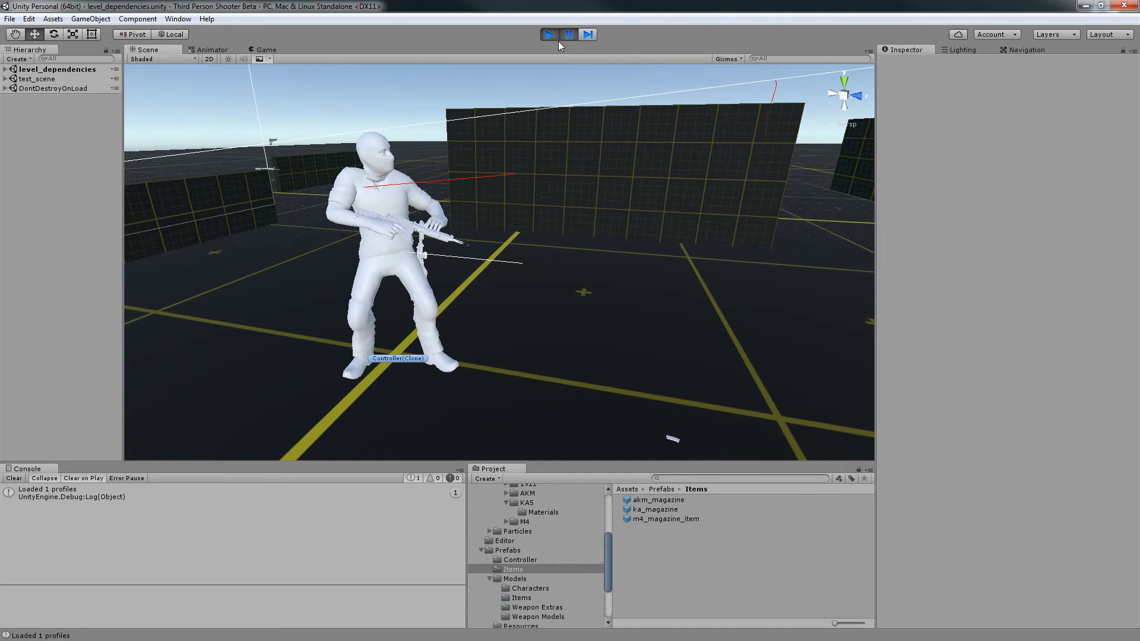
left_click(549, 35)
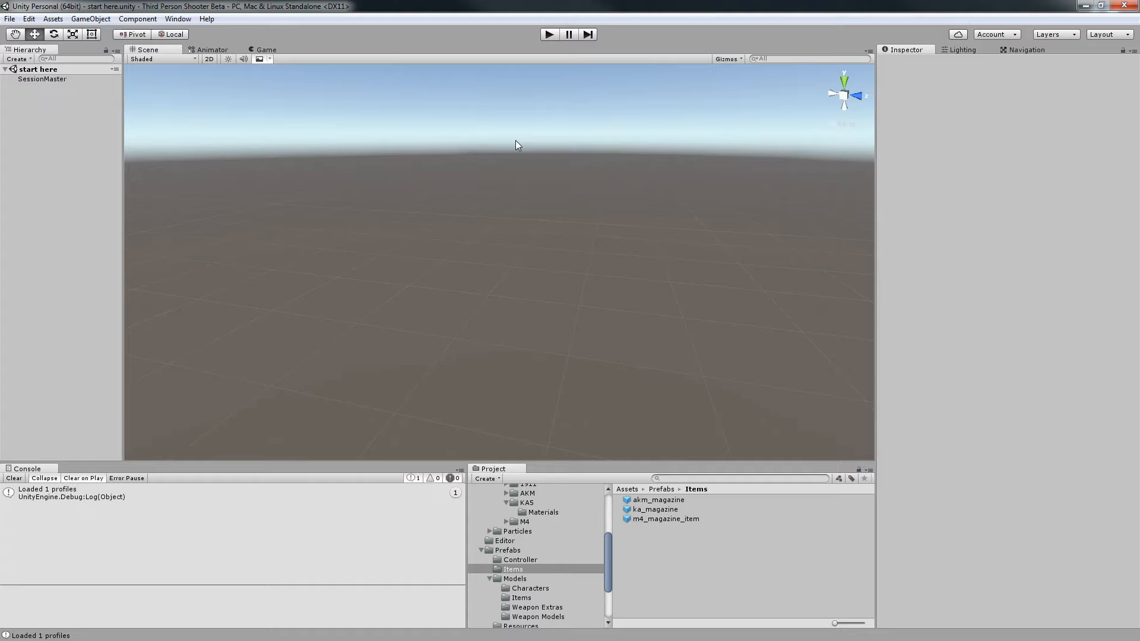
Disable Use Debug Values on the SessionMaster and clear its Main Weapon and Sec Weapon debug values.
left_click(481, 549)
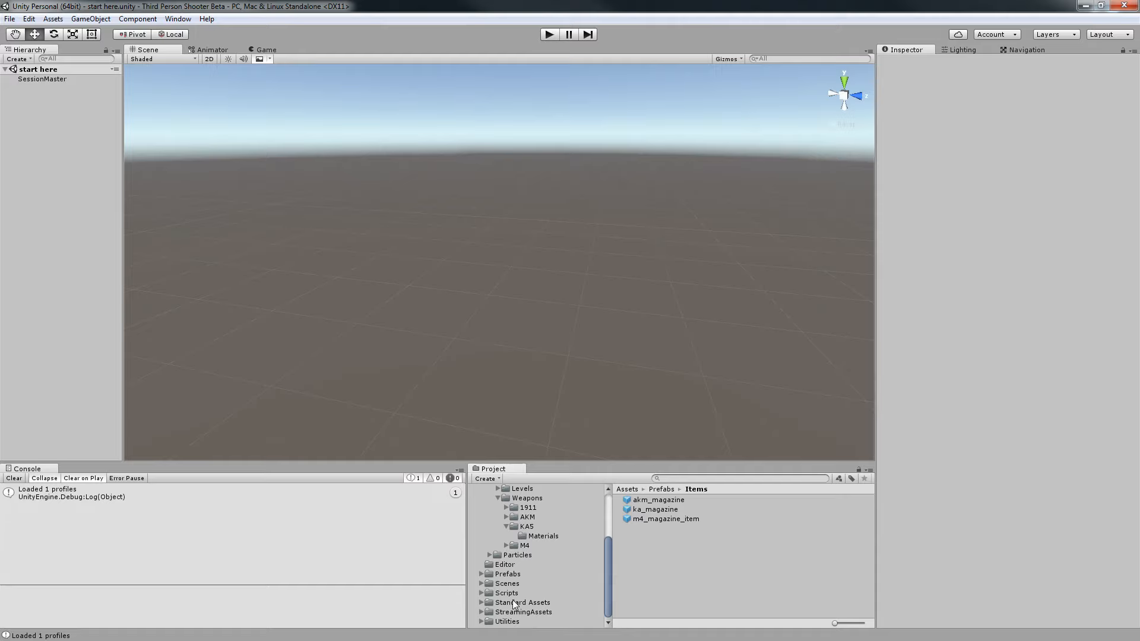
left_click(45, 79)
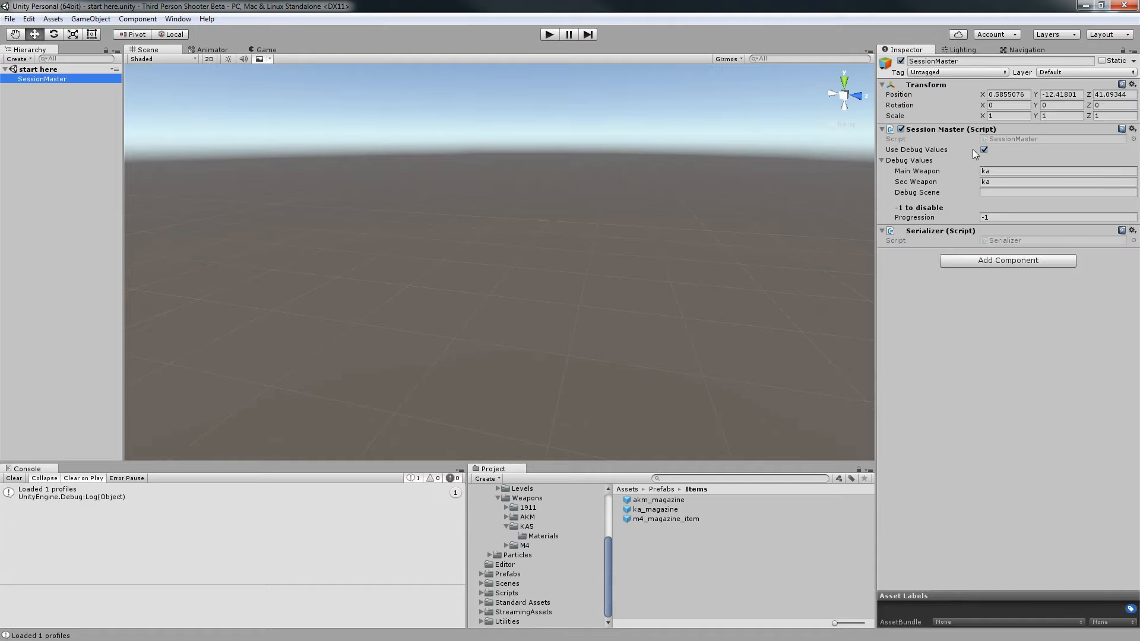
left_click(984, 149)
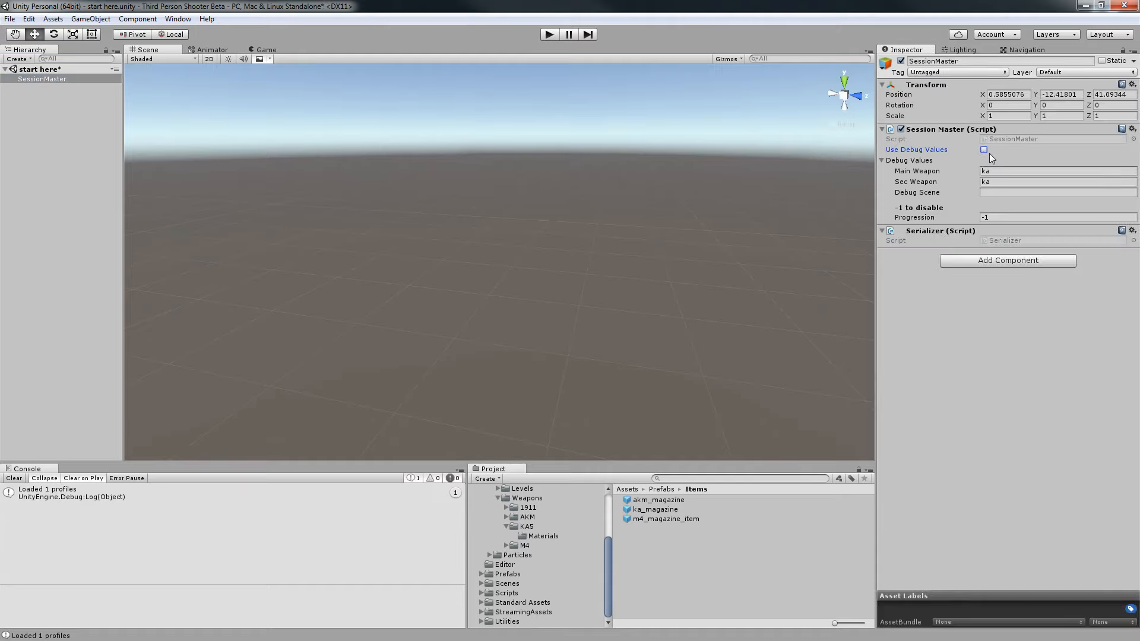
left_click(996, 173)
left_click(1001, 182)
key("BackSpace")
left_click(1026, 380)
Open the Data folder inside StreamingAssets.
left_click(534, 603)
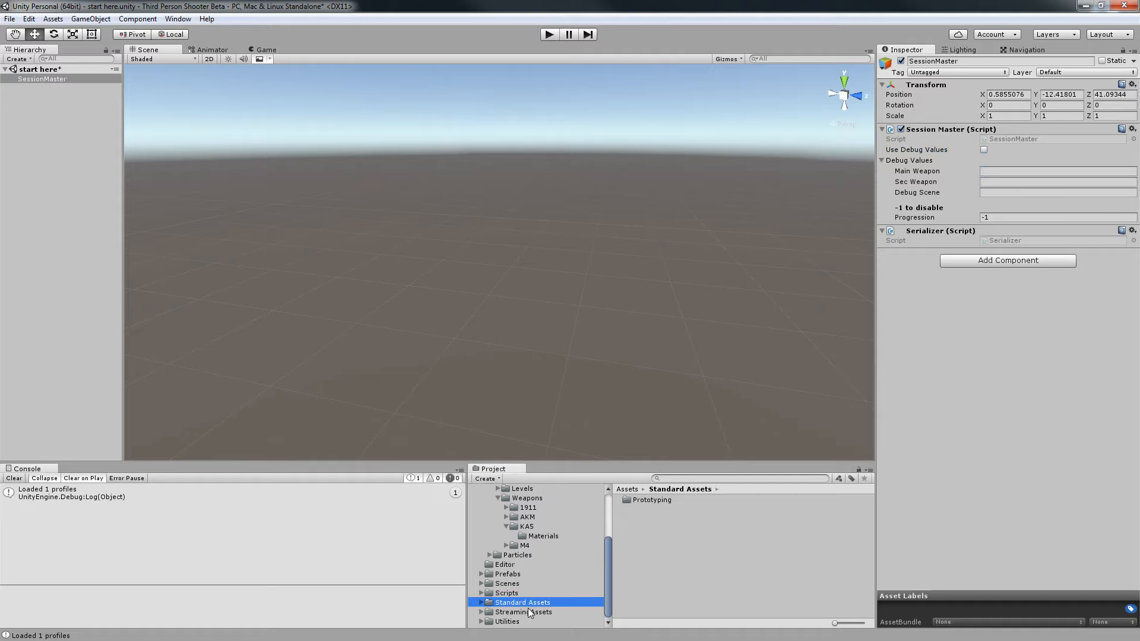
left_click(525, 612)
double_click(647, 502)
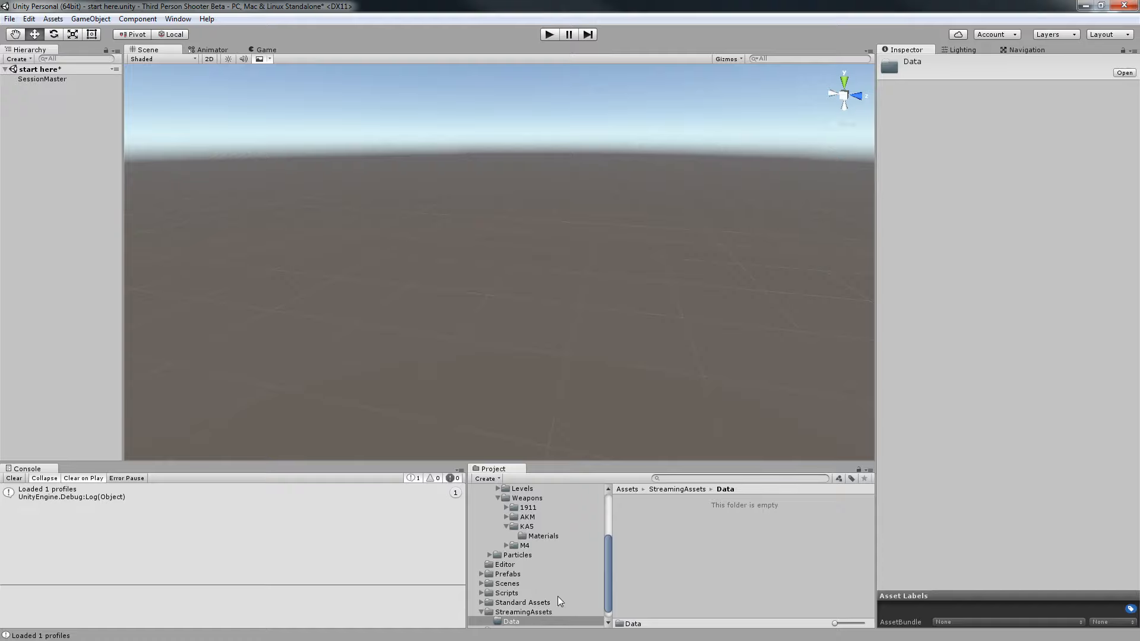
left_click(695, 508)
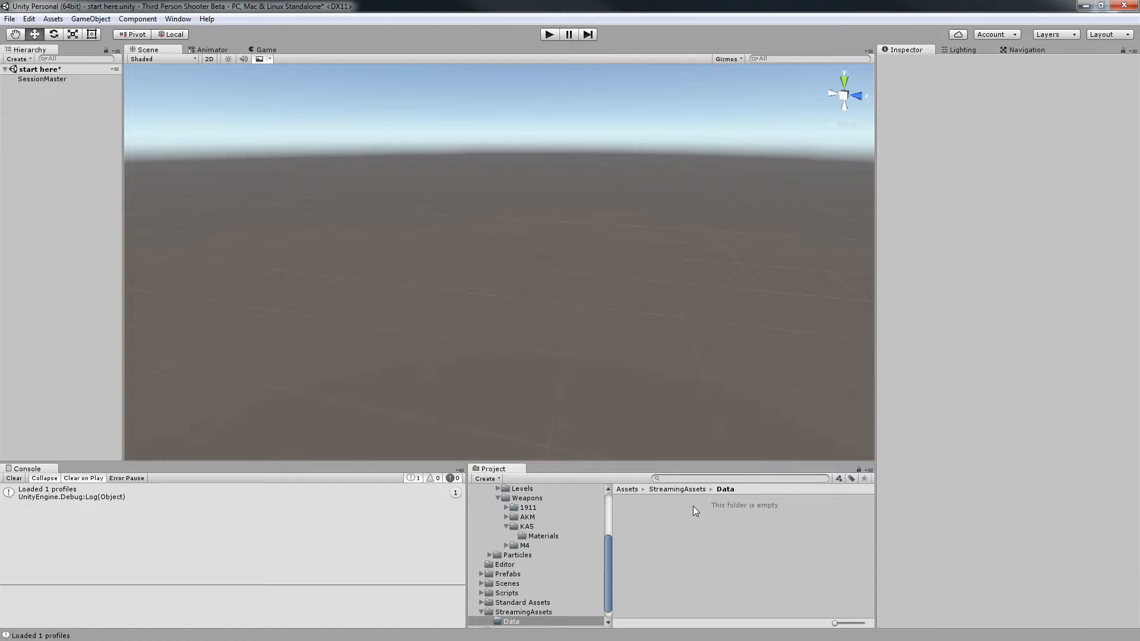
Run the game, switch the profile's character to def, and return to the main menu.
left_click(552, 34)
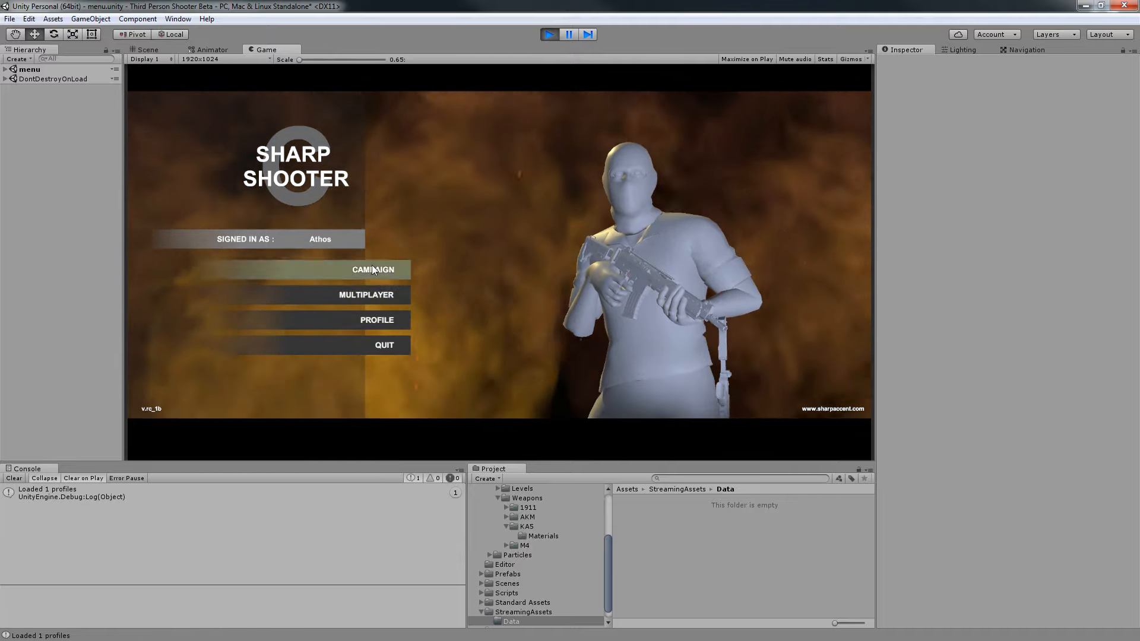
left_click(372, 266)
left_click(390, 322)
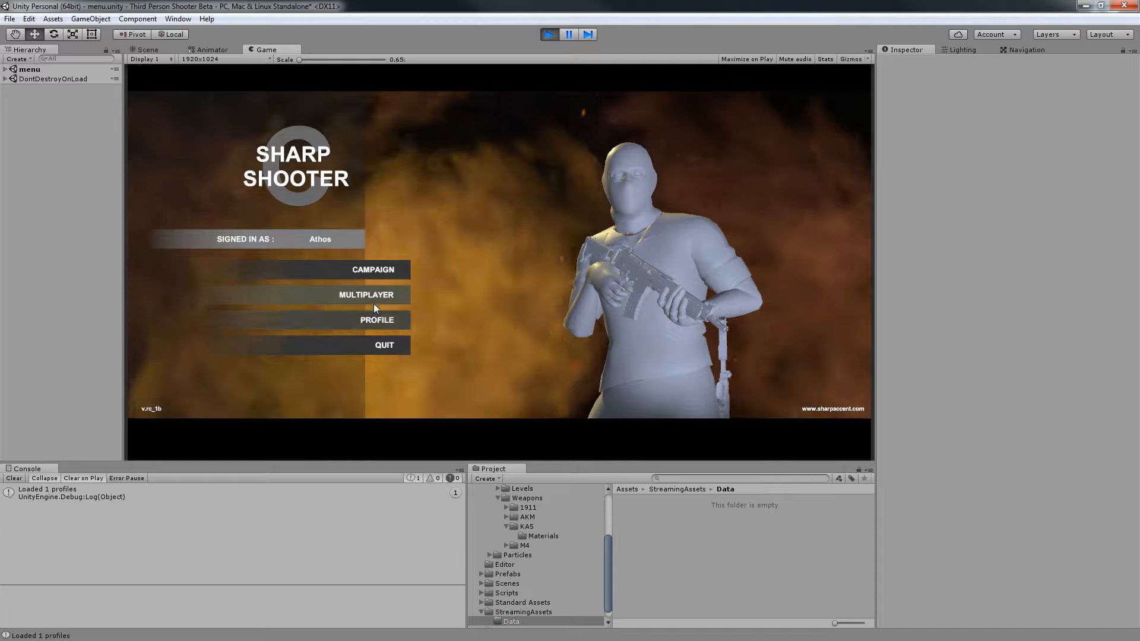
left_click(377, 319)
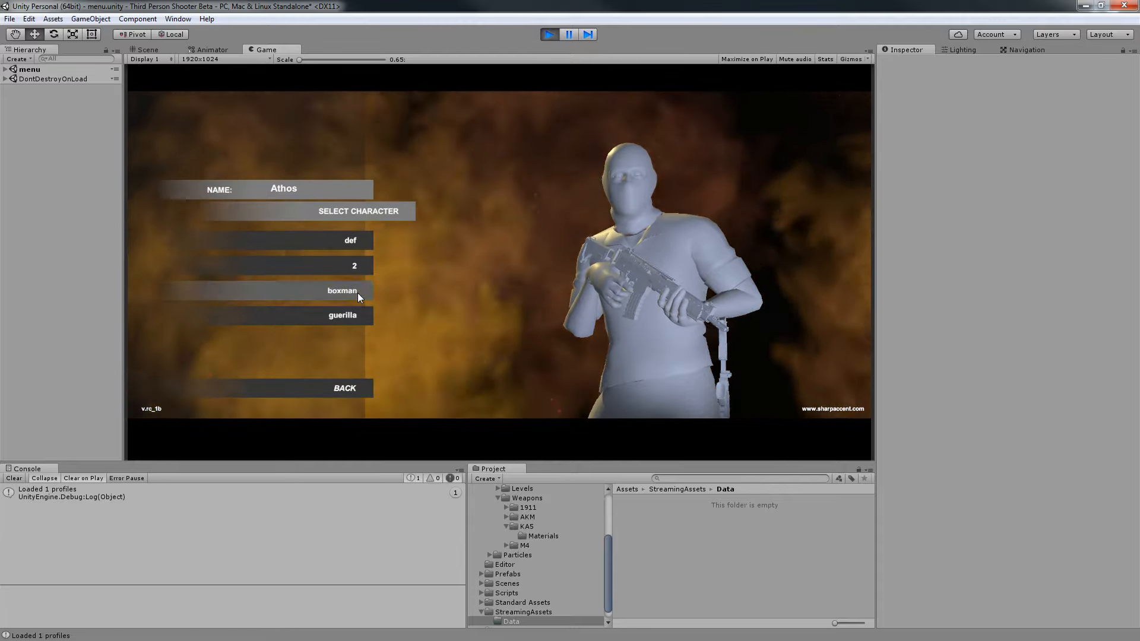
left_click(357, 293)
left_click(349, 243)
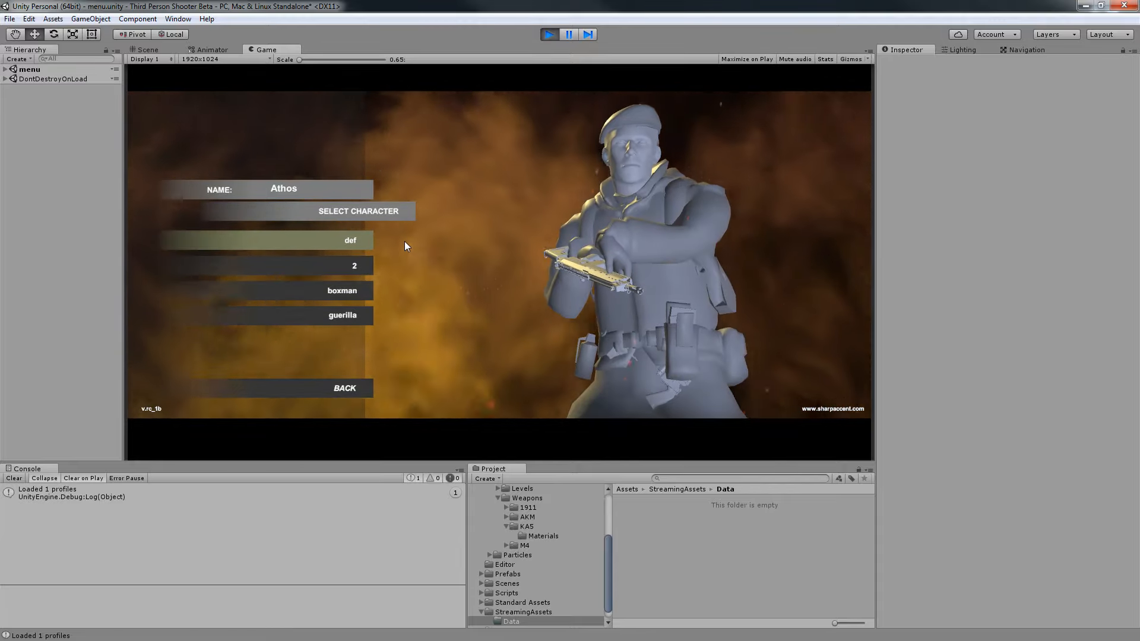
left_click(343, 388)
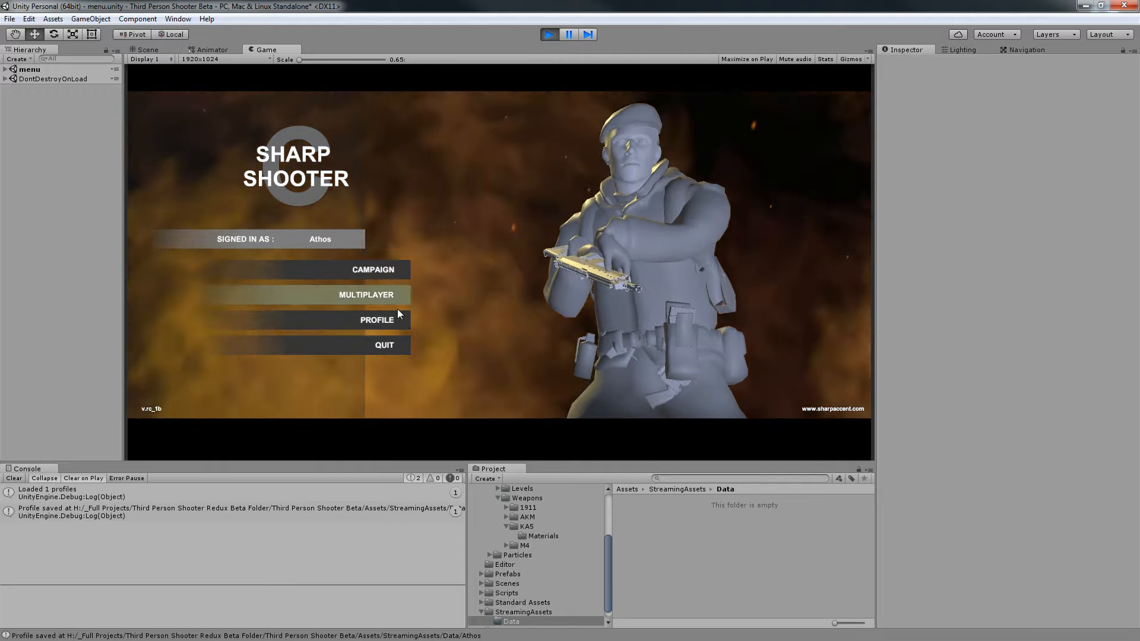
Load the level, switch to the Scene view, and examine the Weapon Model Hook settings of the KA5c(Clone) in the character's right hand.
left_click(398, 308)
key("ctrl+1")
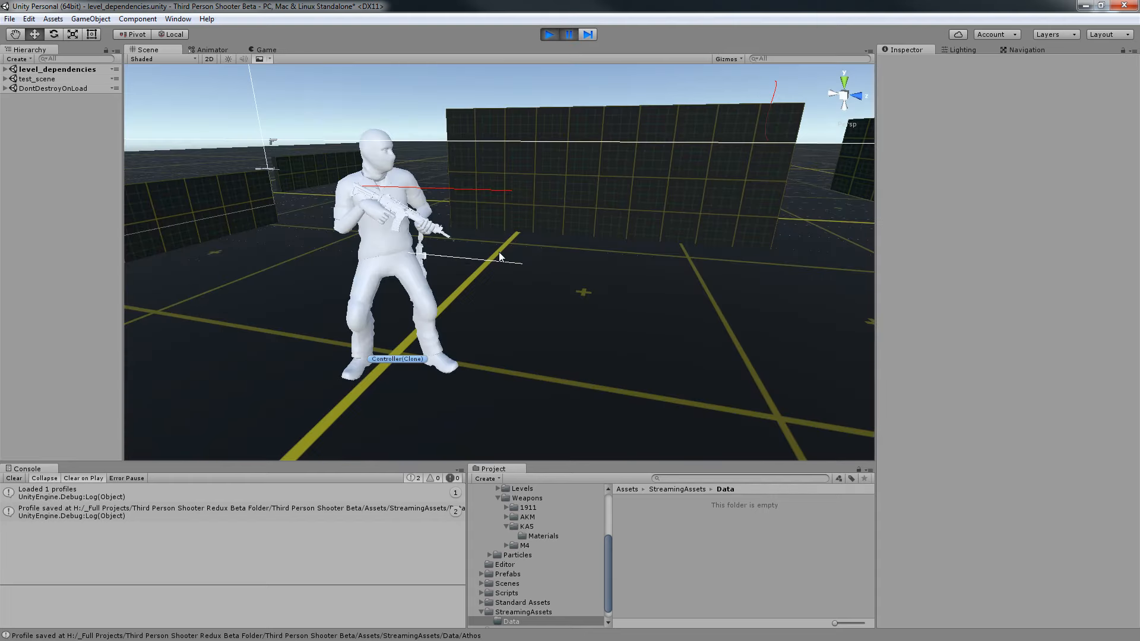
left_click(5, 69)
scroll(469, 253, "up", 4)
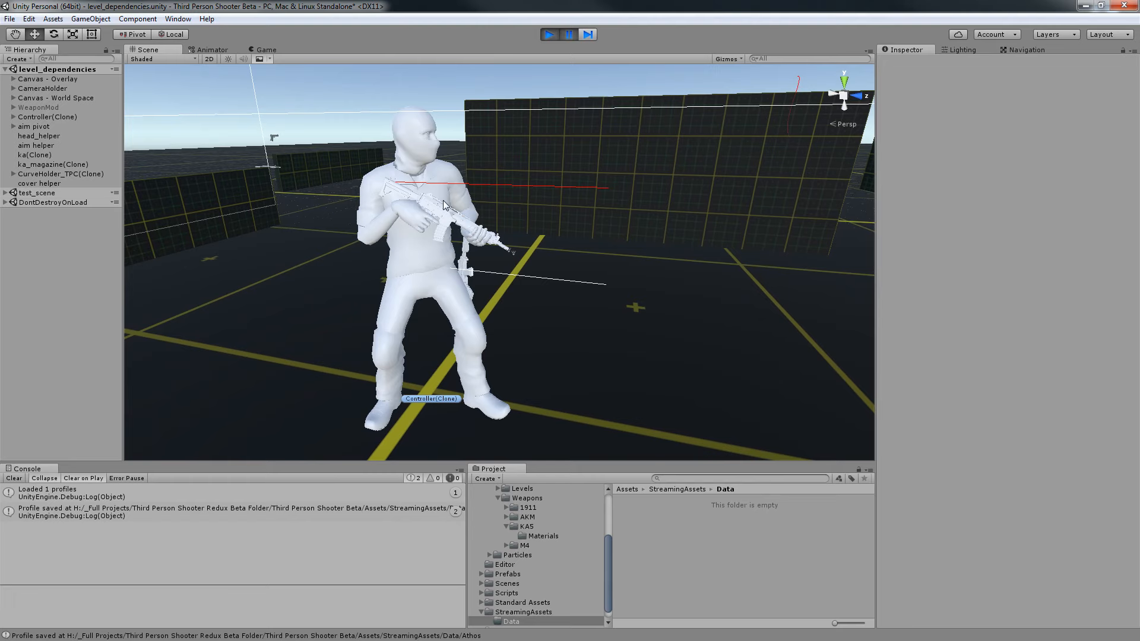
scroll(445, 205, "up", 2)
left_click(443, 208)
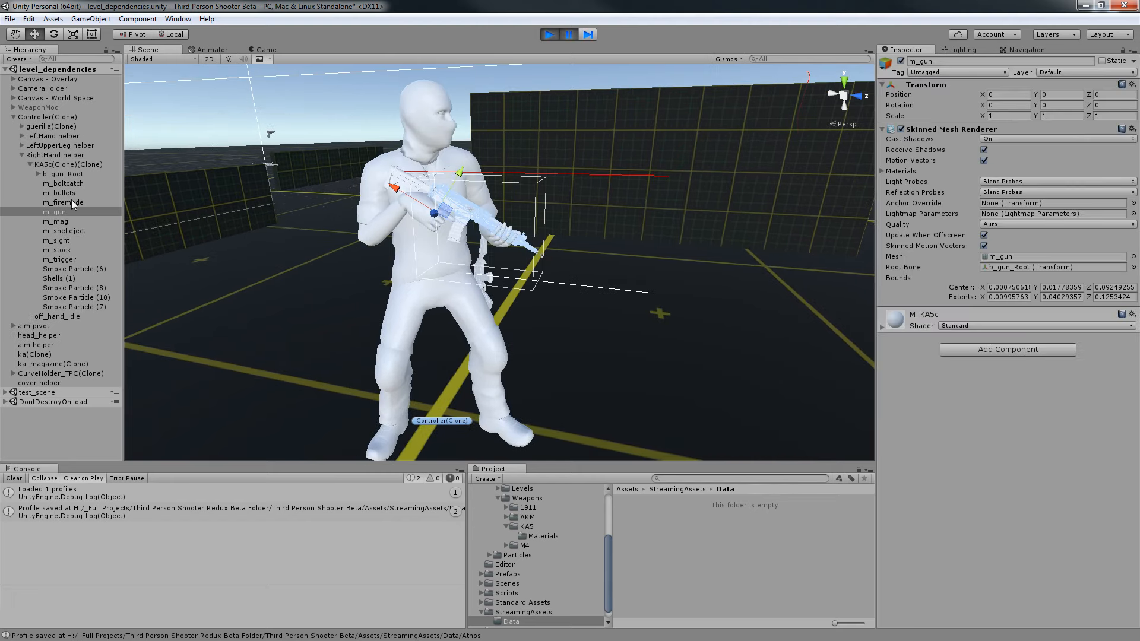
left_click(60, 165)
left_click(30, 164)
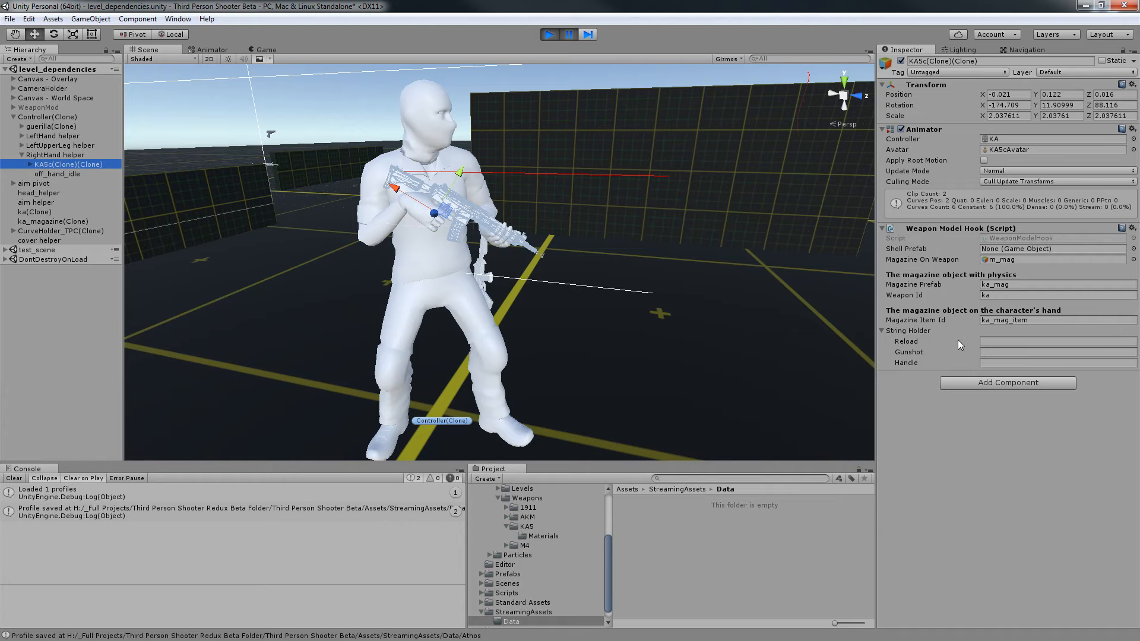
Examine the first weapon reference and its active stats in the Weapon Manager of Controller(Clone).
right_click_drag(672, 284, 662, 257)
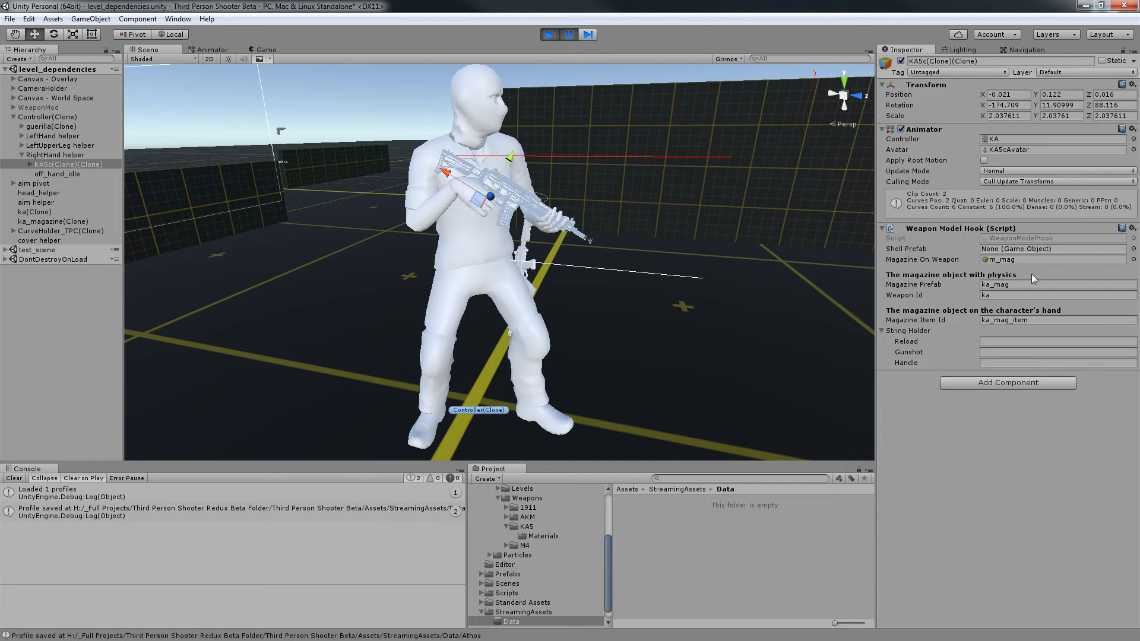
left_click(55, 116)
scroll(990, 437, "down", 5)
scroll(990, 437, "down", 2)
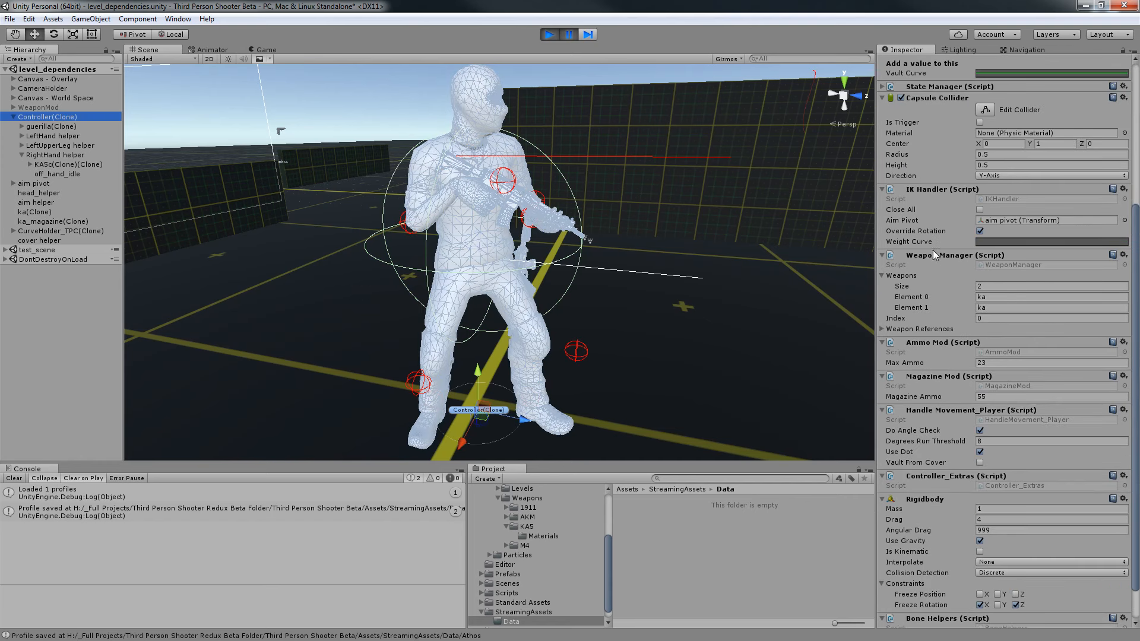
left_click(909, 330)
scroll(962, 363, "down", 4)
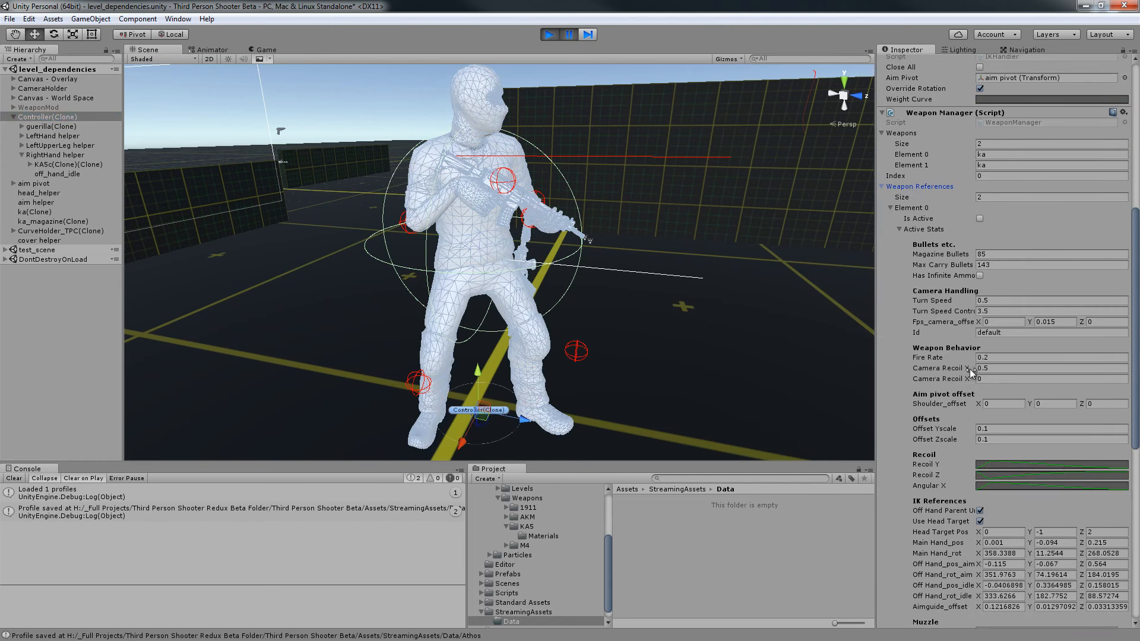
scroll(955, 372, "down", 1)
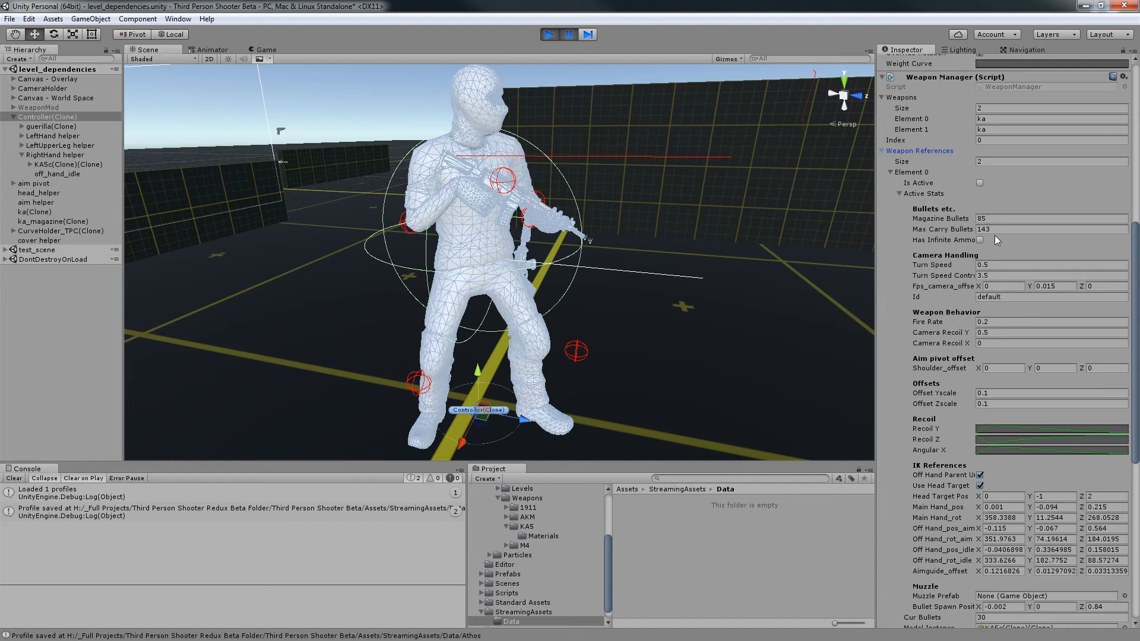
scroll(1004, 258, "down", 2)
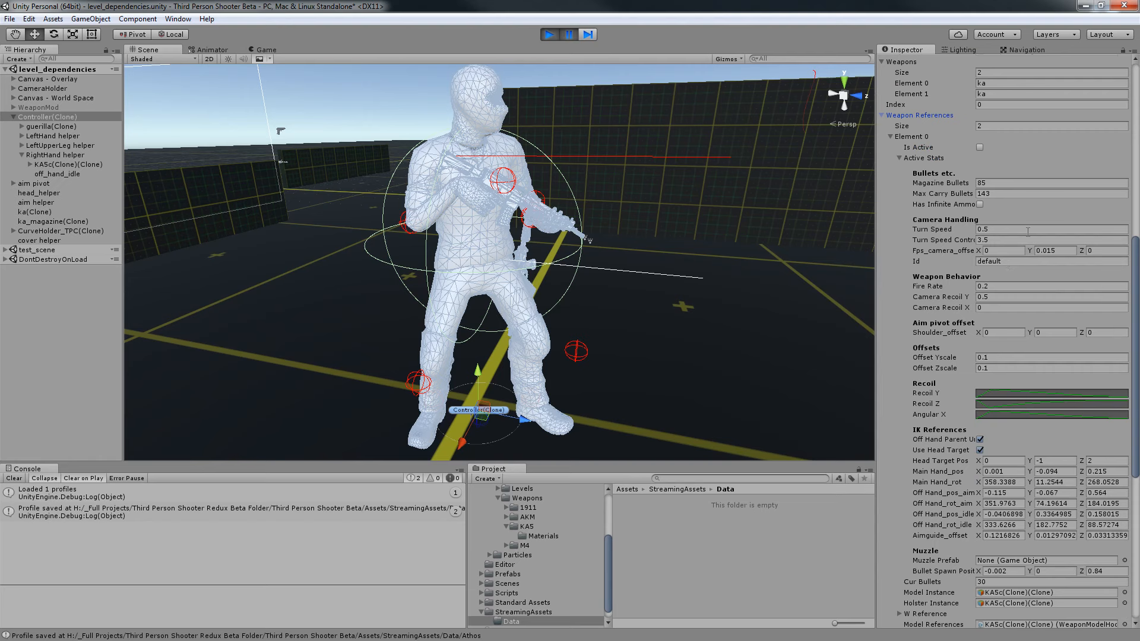
Examine from several angles how the guerilla character's hands hold the KA5c rifle in the paused scene.
scroll(558, 233, "up", 5)
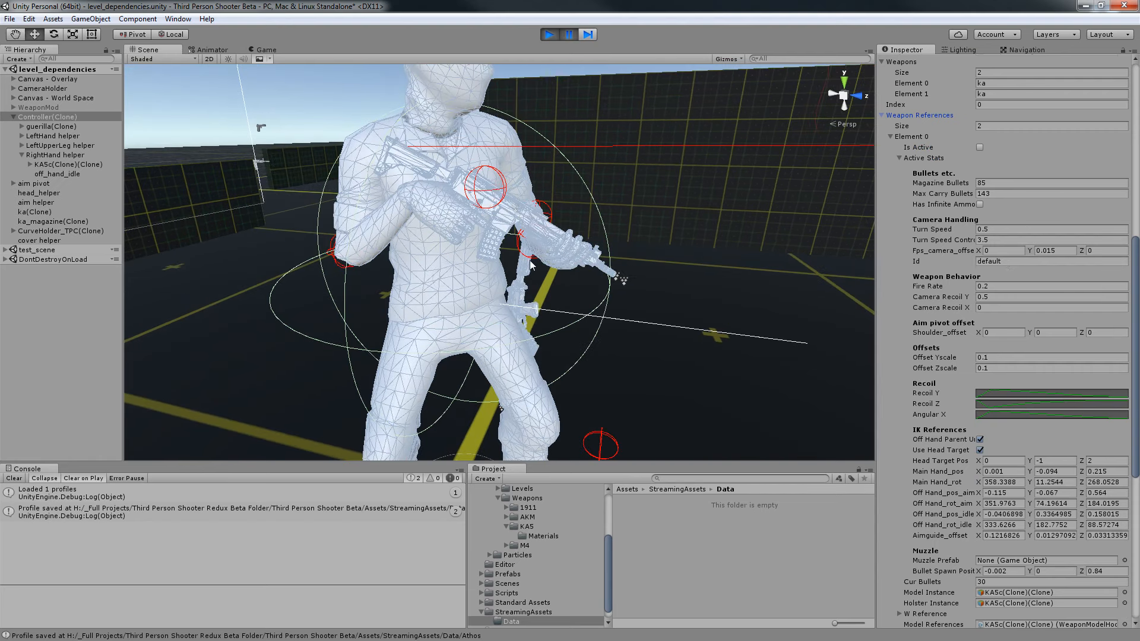
middle_click_drag(576, 243, 565, 241)
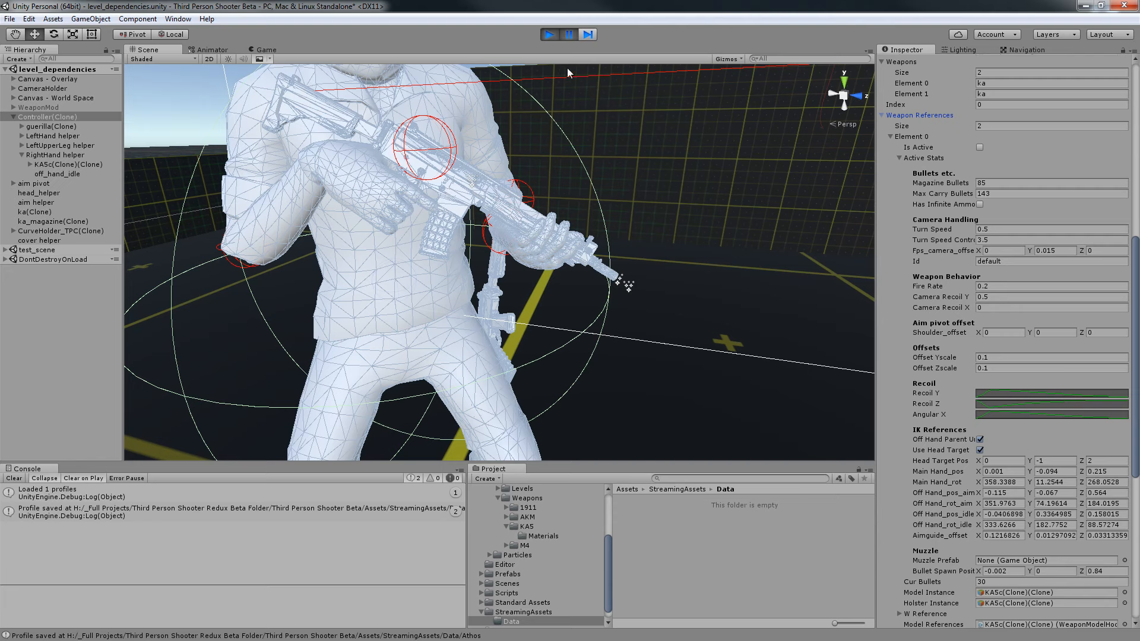
middle_click_drag(397, 154, 570, 250)
left_click_drag(570, 250, 536, 235, "alt")
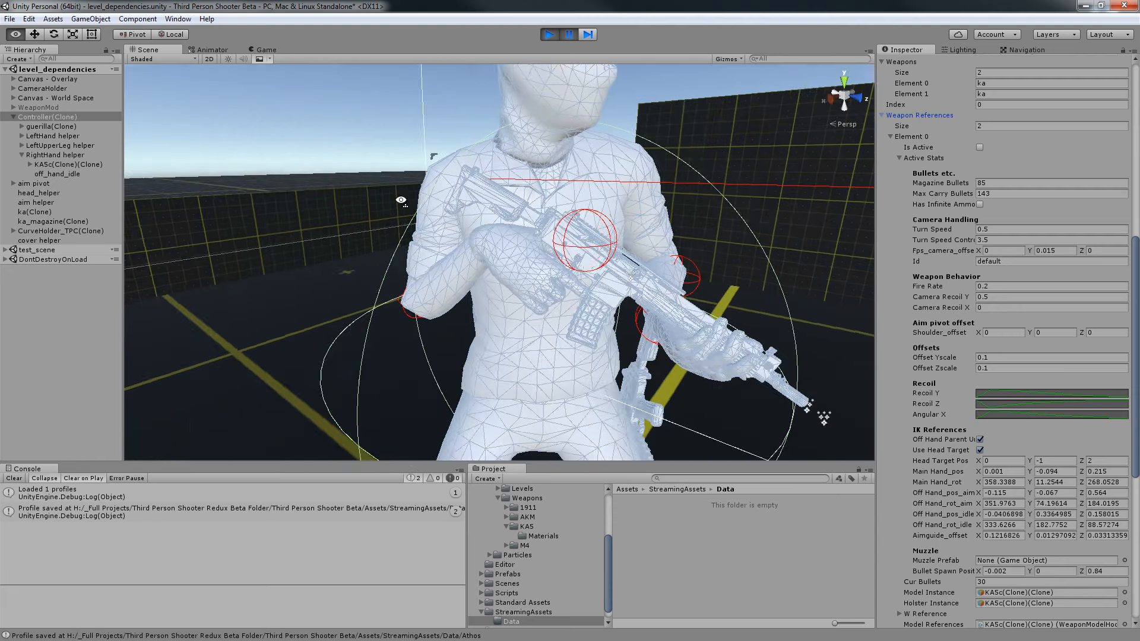
middle_click_drag(536, 235, 337, 182)
left_click_drag(394, 190, 356, 183, "alt")
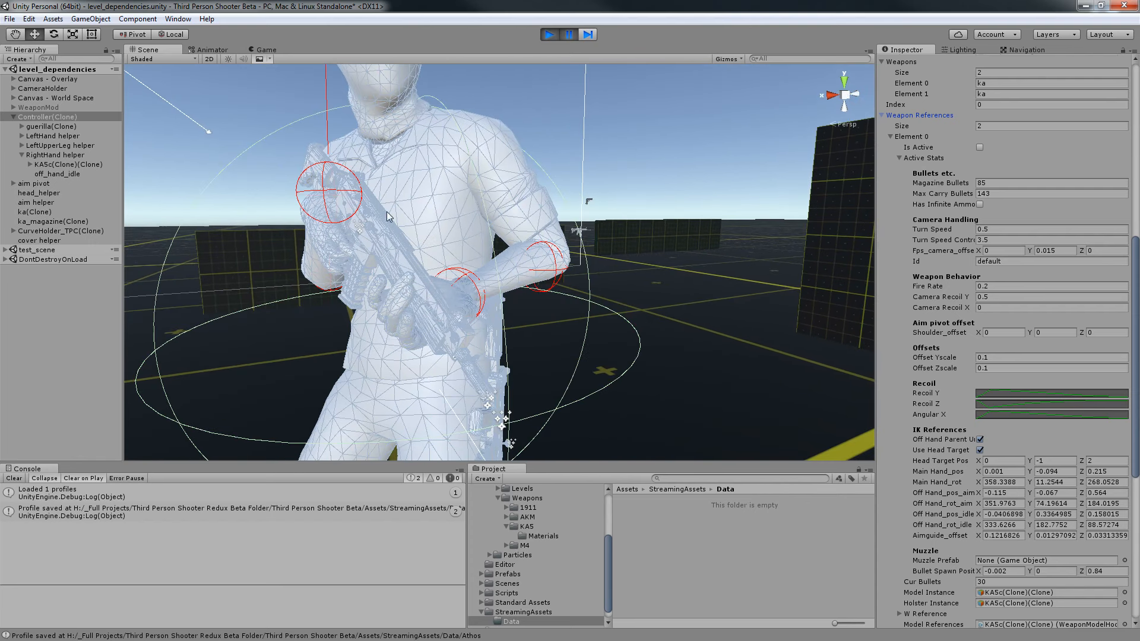
middle_click_drag(345, 190, 405, 212)
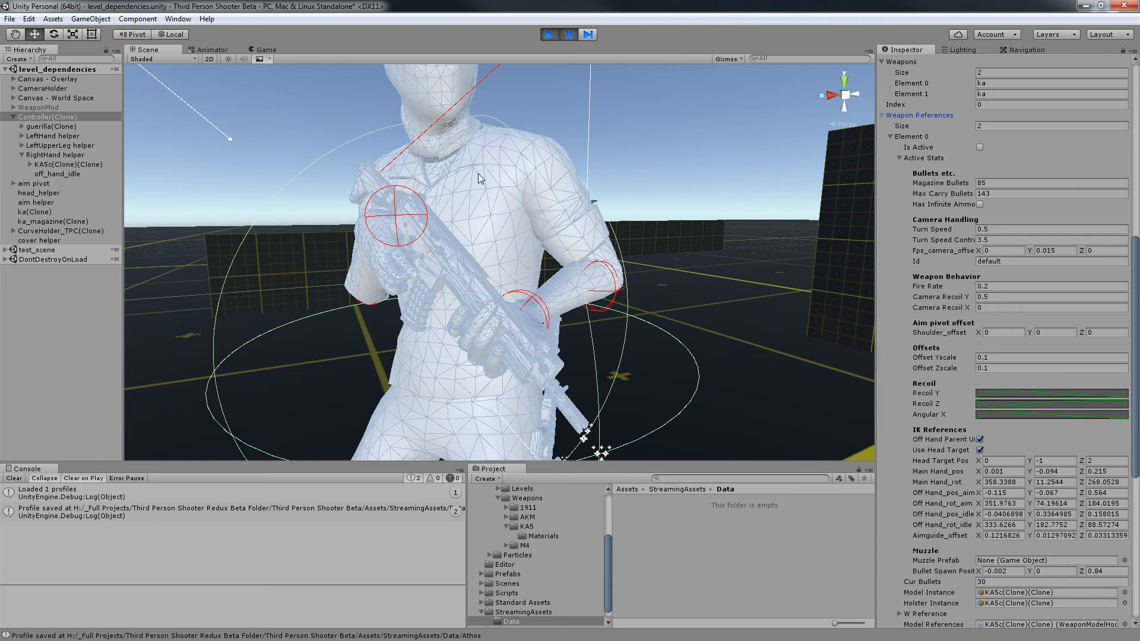
middle_click_drag(479, 173, 529, 204)
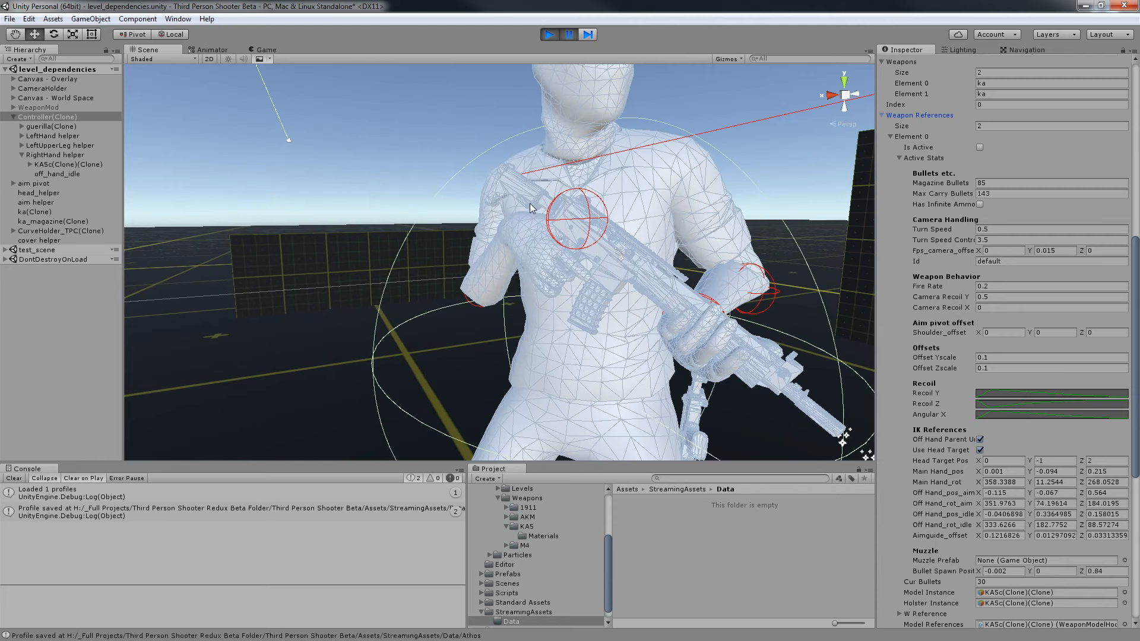
middle_click_drag(529, 203, 525, 183)
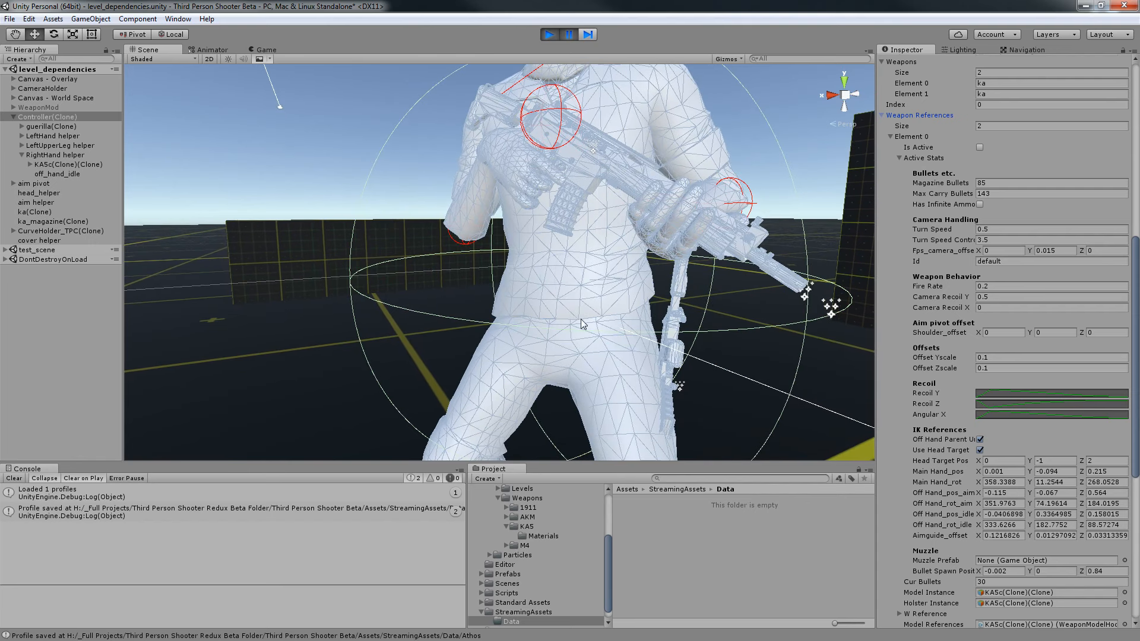
Open the Utilities folder inside Scenes, view the whole character from the front, and stop the game.
scroll(515, 547, "down", 1)
left_click(515, 574)
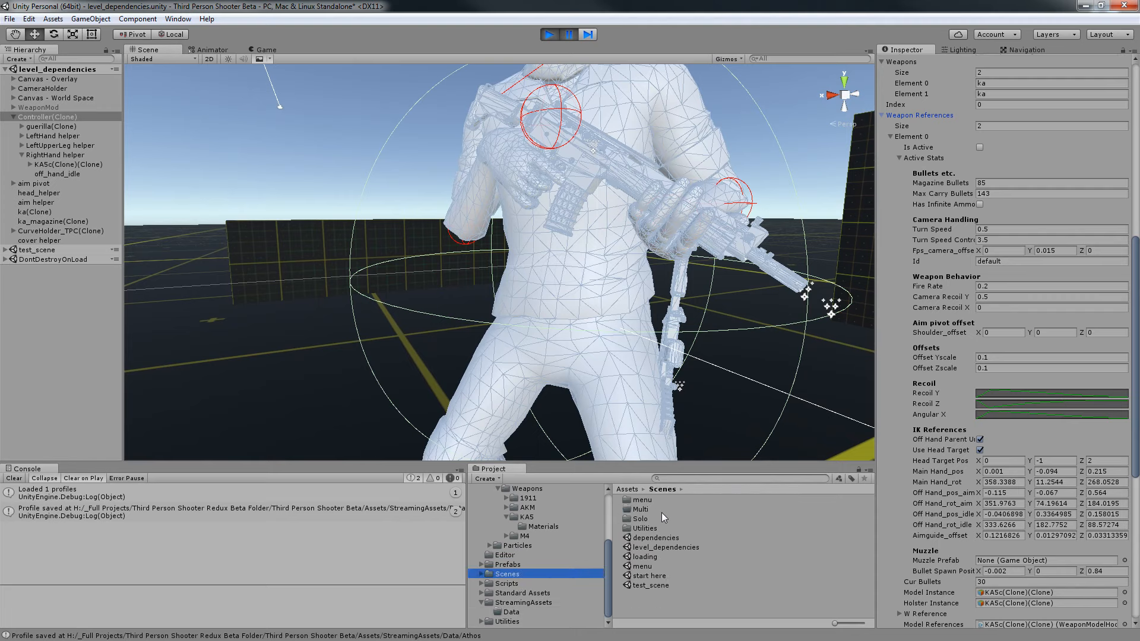
double_click(651, 529)
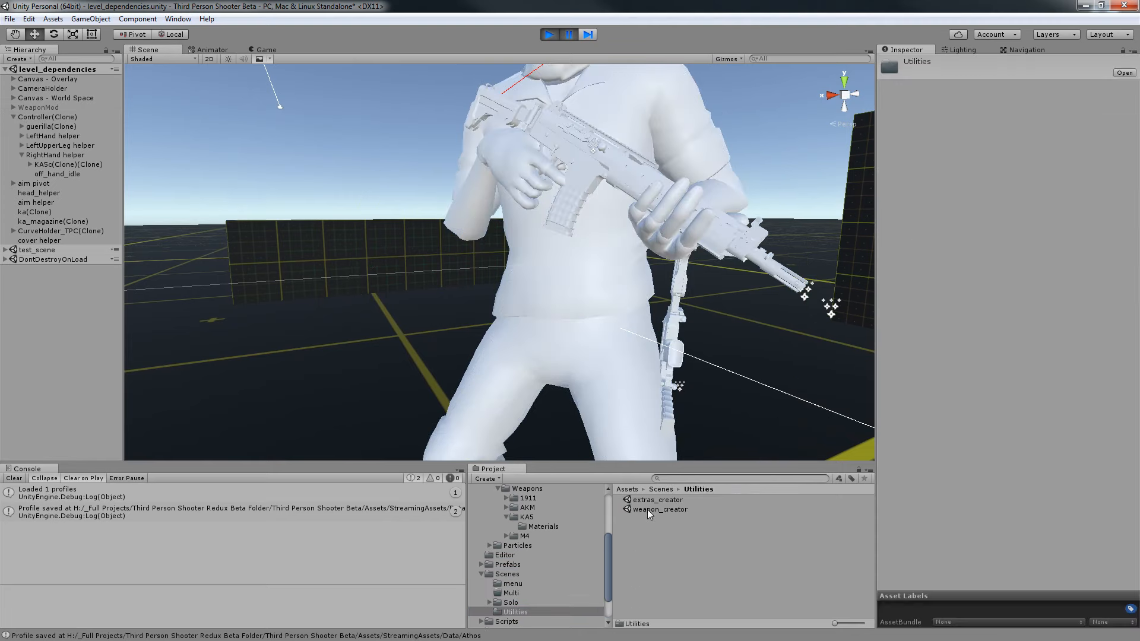
scroll(724, 287, "down", 6)
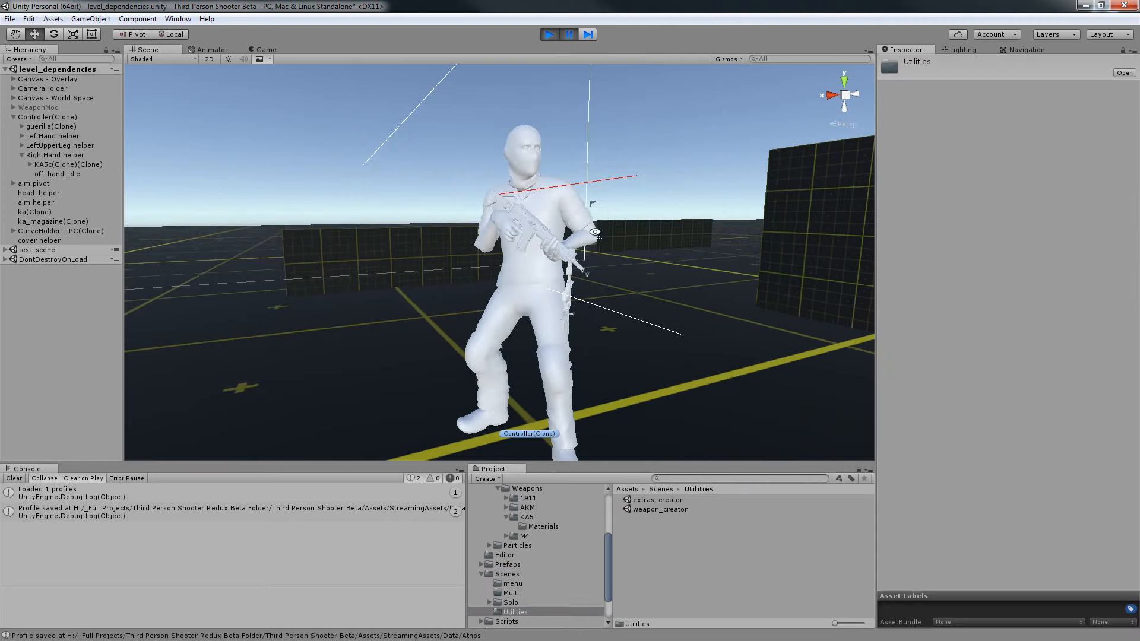
left_click_drag(558, 217, 702, 250, "alt")
left_click(547, 34)
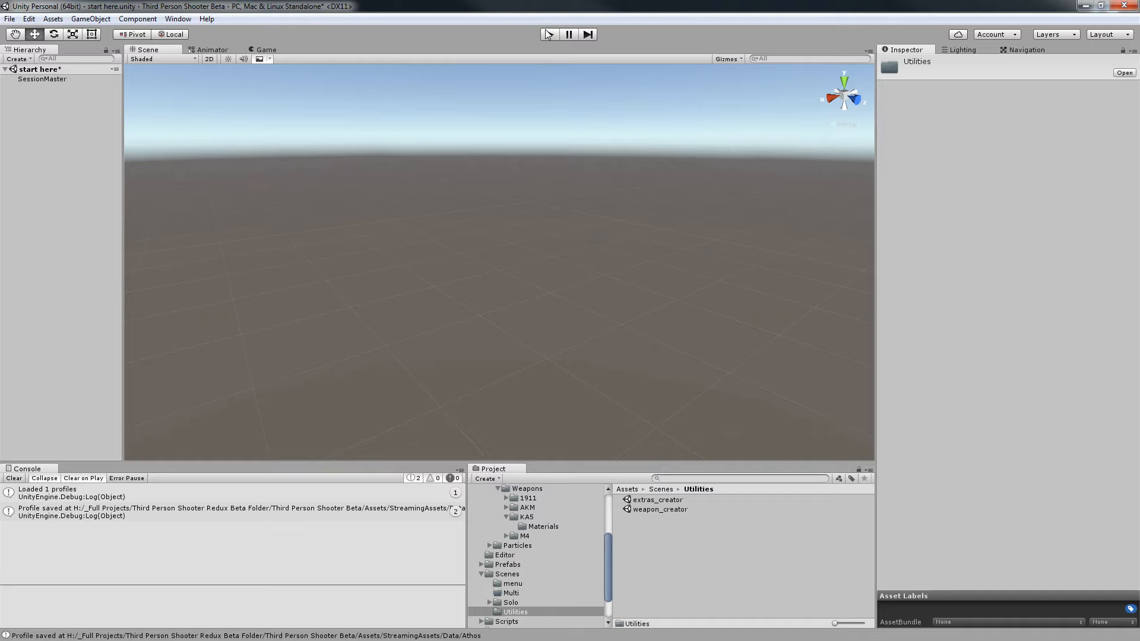
Open the weapon_creator scene, saving the changes to the start here scene, and frame its two posed characters.
double_click(666, 510)
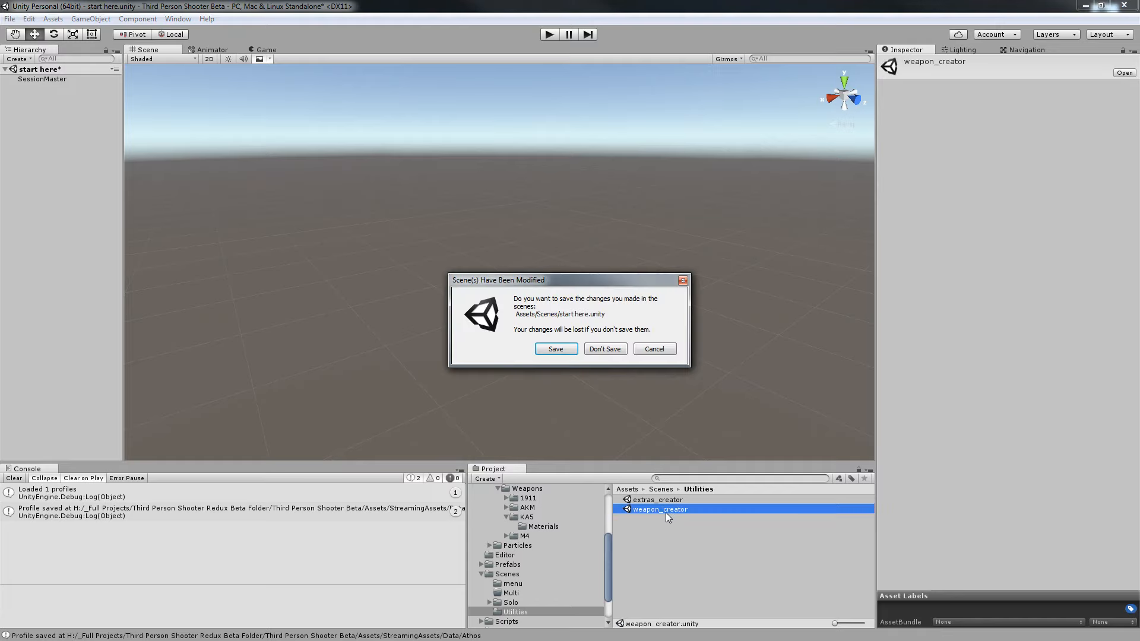
left_click(560, 351)
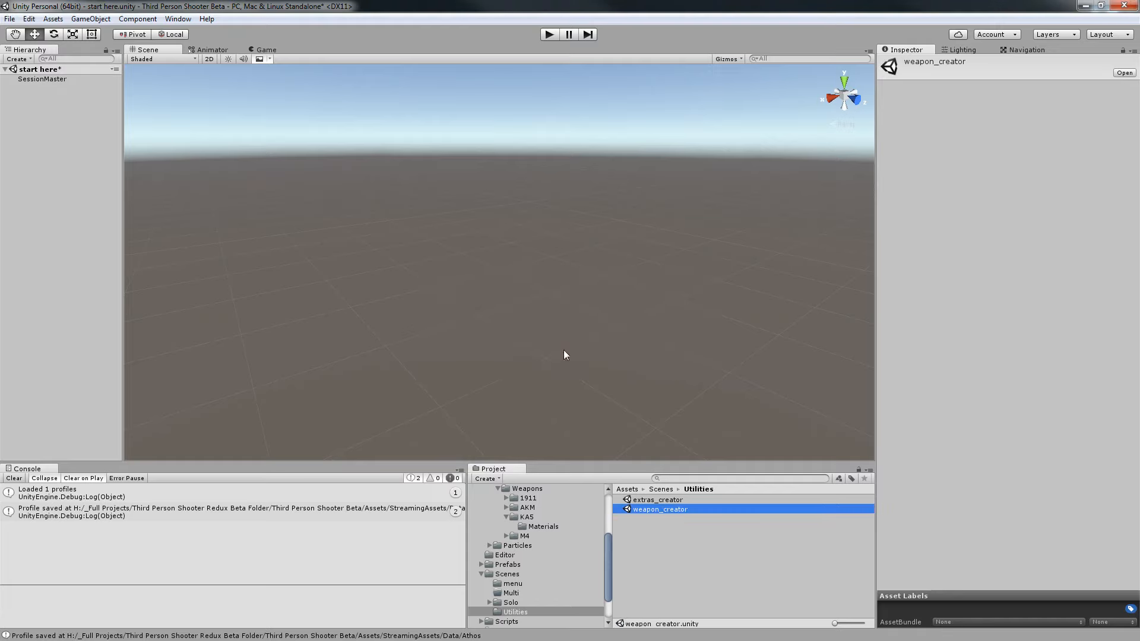
middle_click_drag(552, 154, 584, 222)
scroll(584, 222, "up", 8)
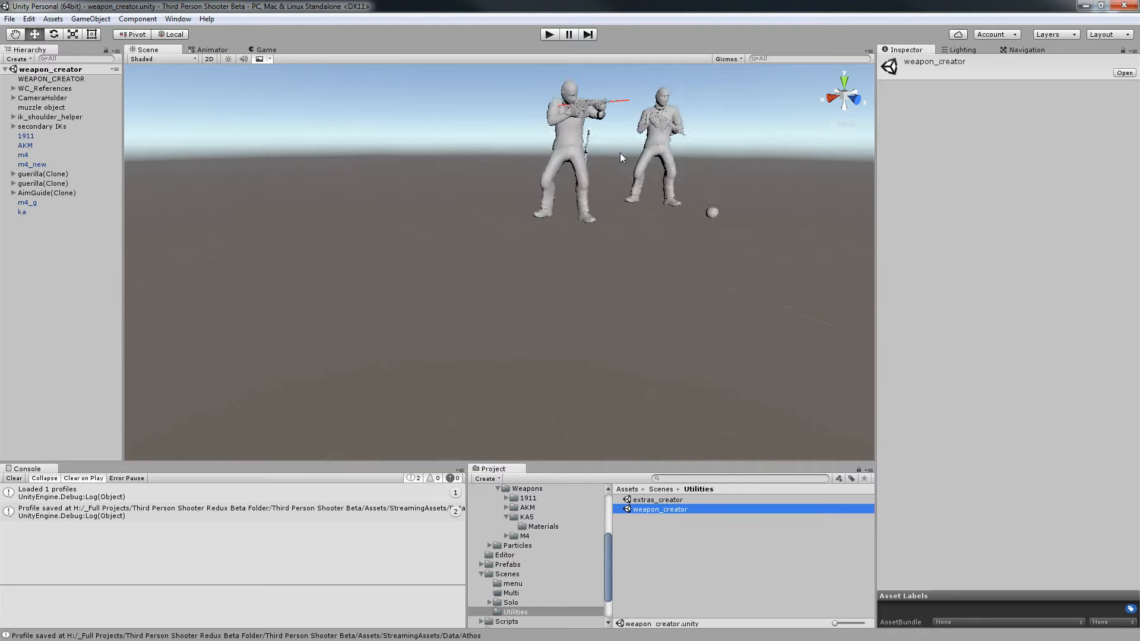
middle_click_drag(620, 154, 418, 299)
scroll(534, 172, "up", 6)
middle_click_drag(535, 172, 473, 228)
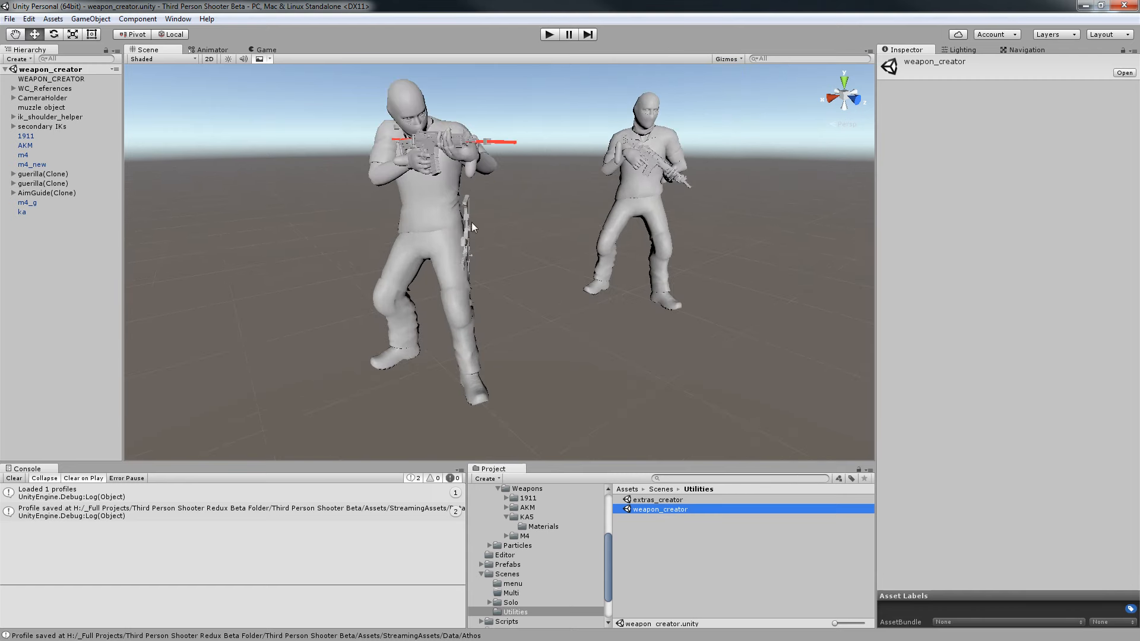
Set the Char Model of WEAPON_CREATOR to the Soldier 1_Spetsnatz model from the Characters folder.
left_click(31, 81)
left_click(1017, 161)
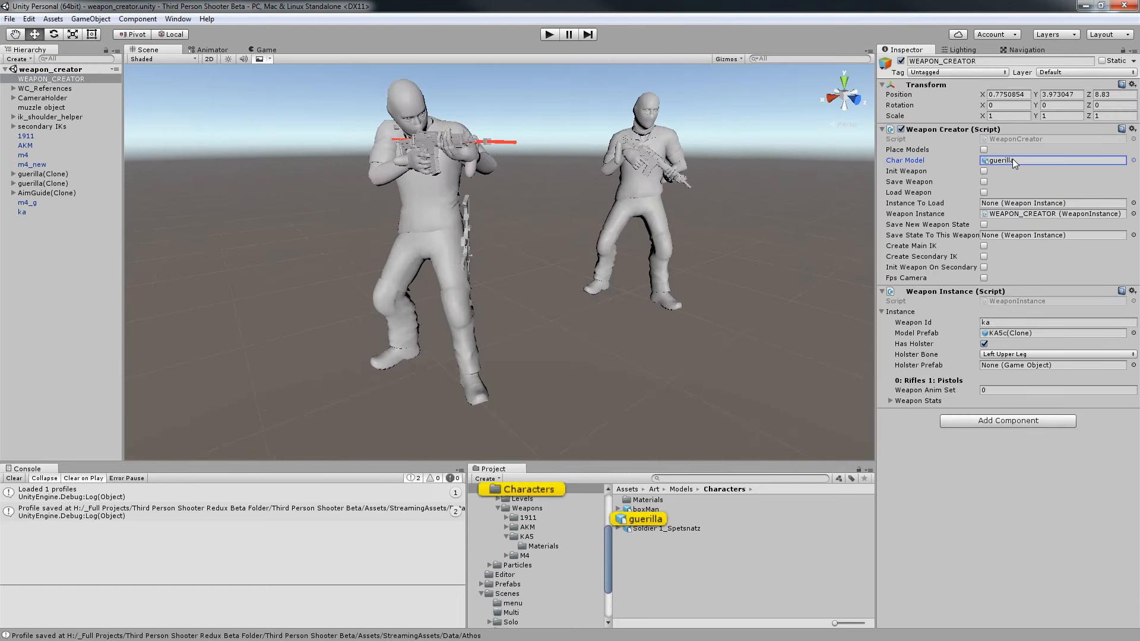
left_click_drag(646, 529, 1030, 161)
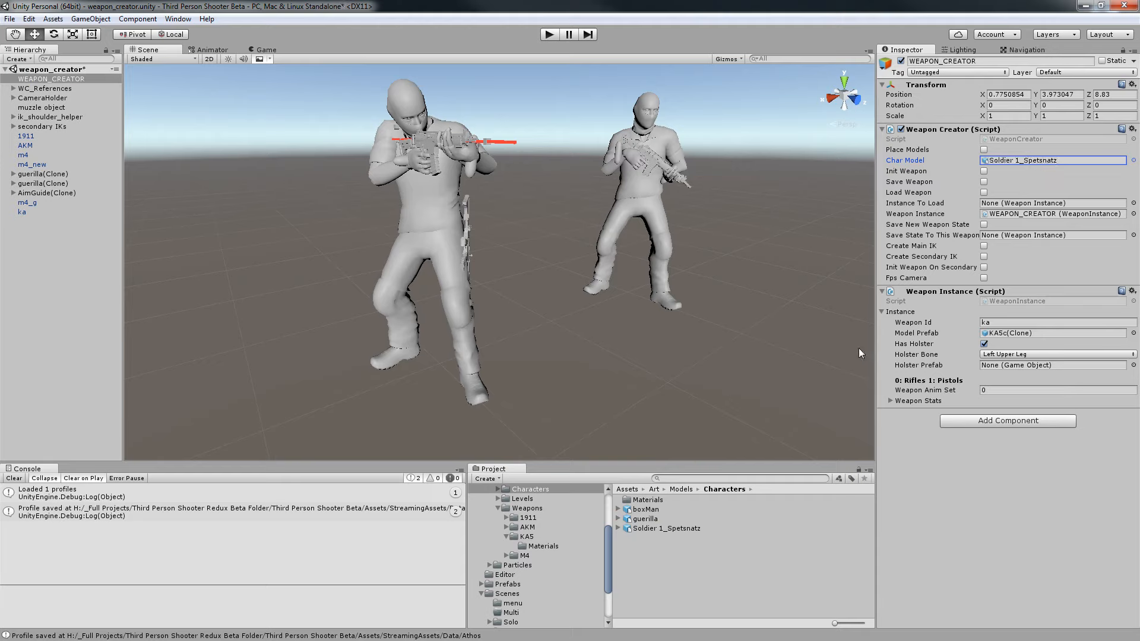
Set WEAPON_CREATOR's Instance To Load to the AKM prefab from the Prefabs Weapons folder and load the weapon.
scroll(547, 541, "down", 3)
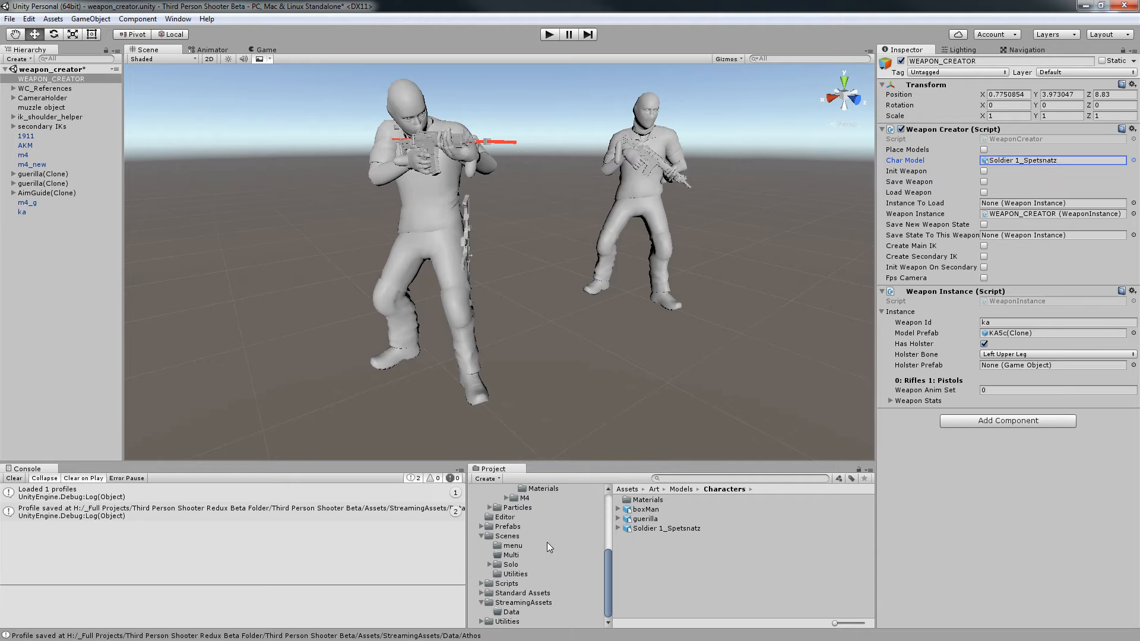
left_click(507, 528)
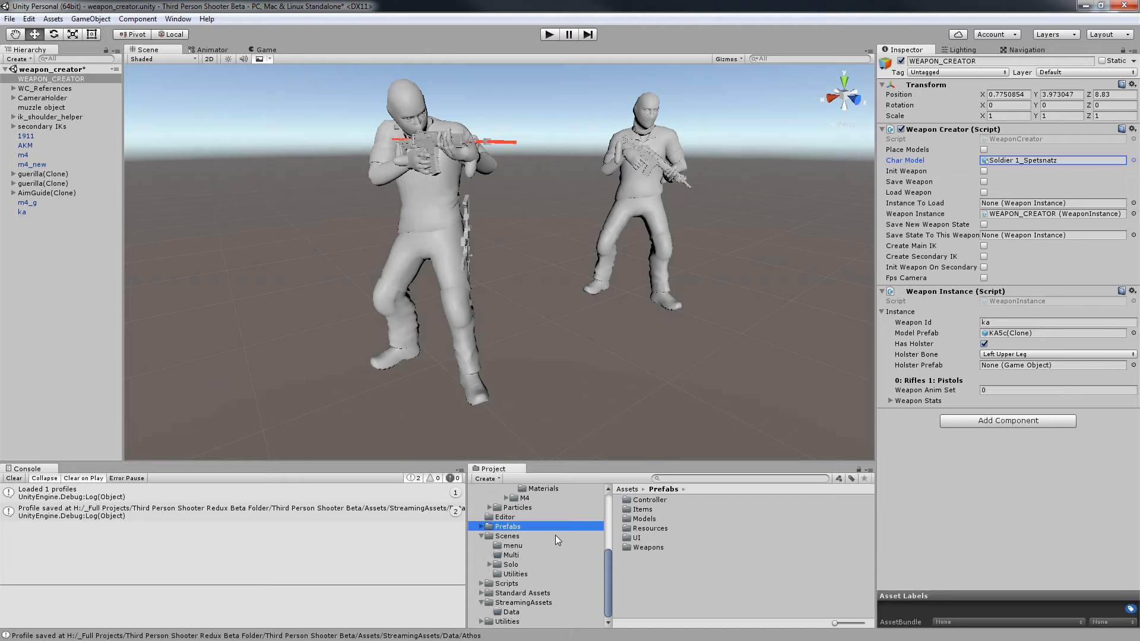
double_click(643, 549)
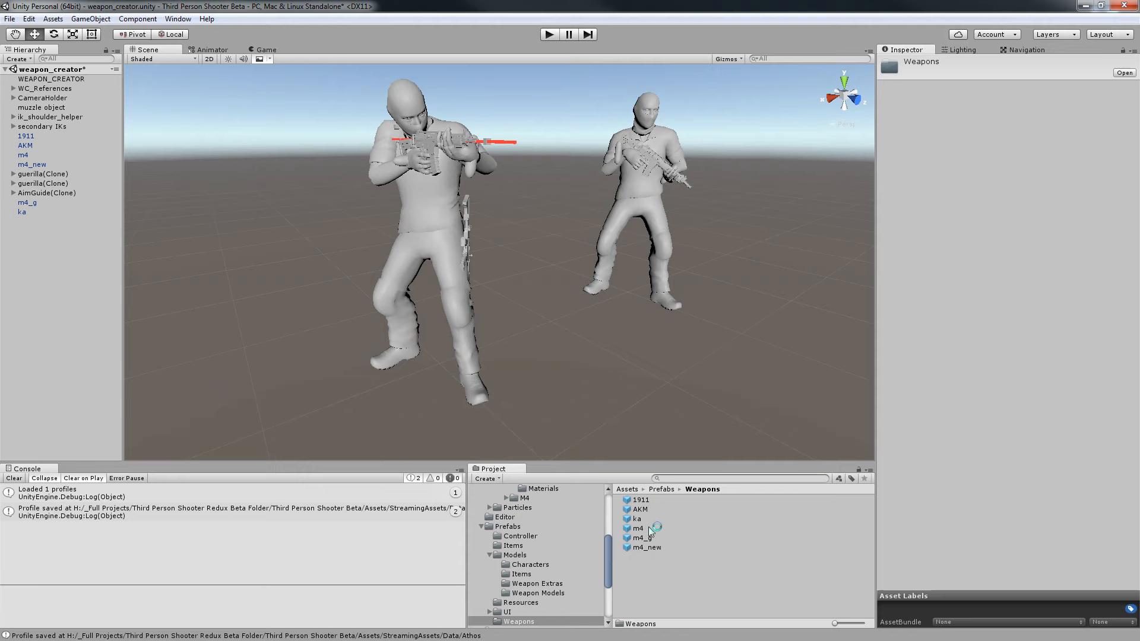
left_click(57, 79)
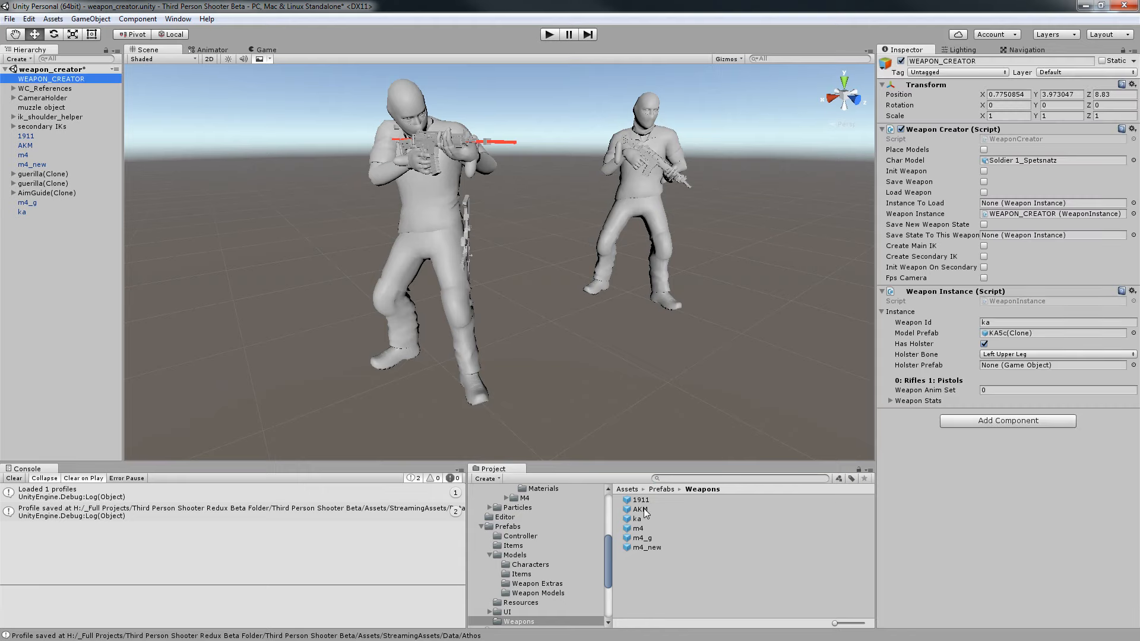
left_click_drag(648, 510, 1026, 208)
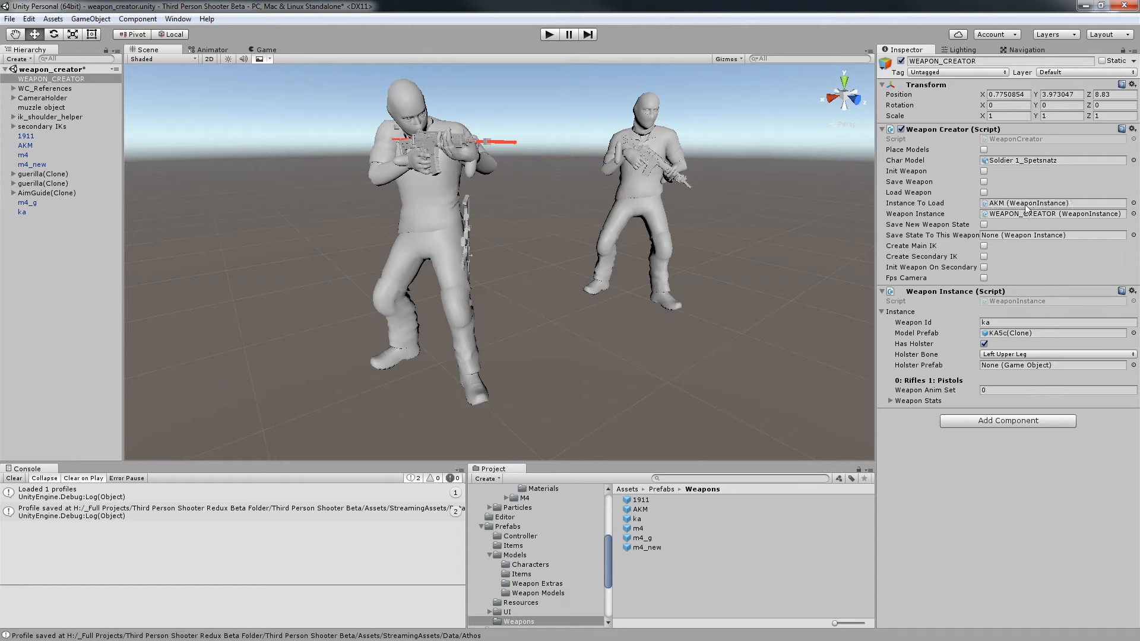
left_click(985, 192)
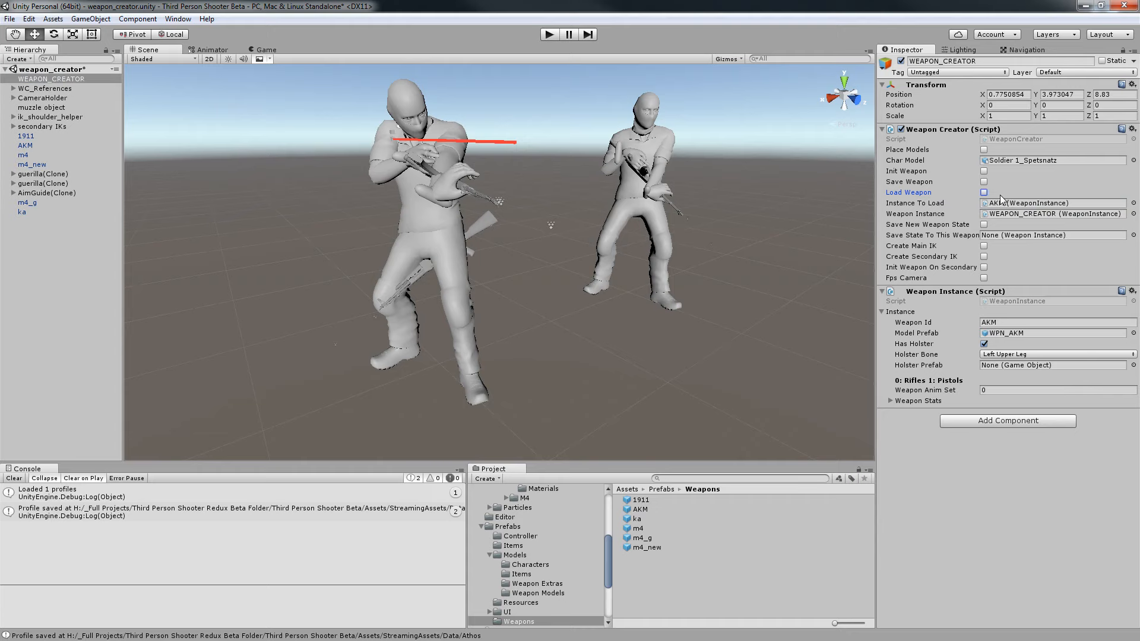
Place the Soldier 1_Spetsnatz models in the scene and create their main and secondary IK.
left_click(984, 151)
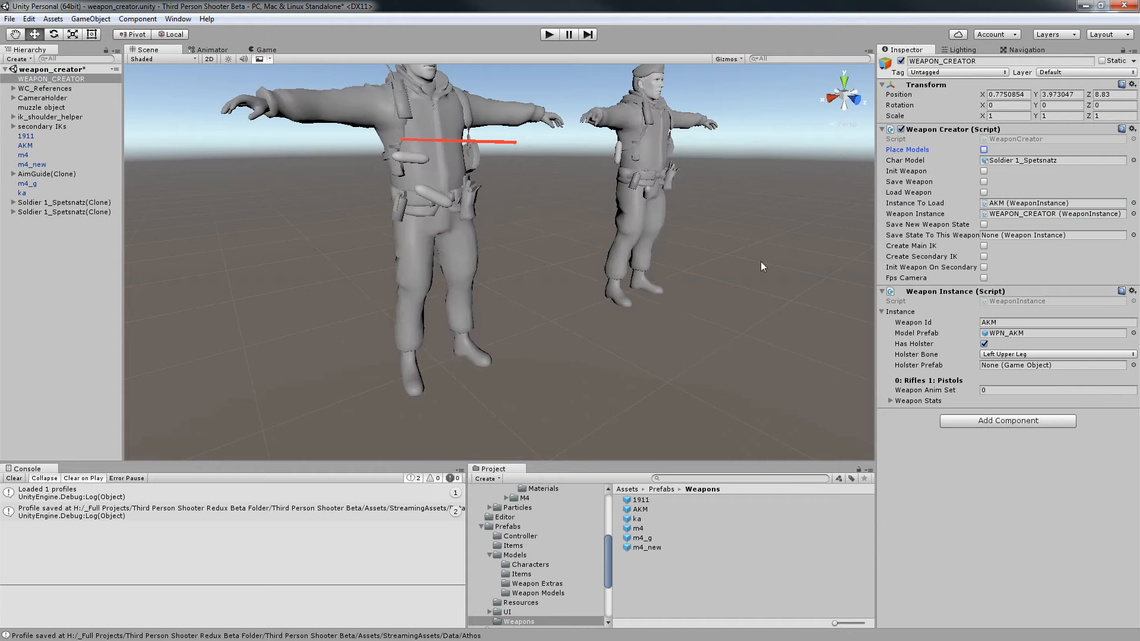
left_click(631, 395)
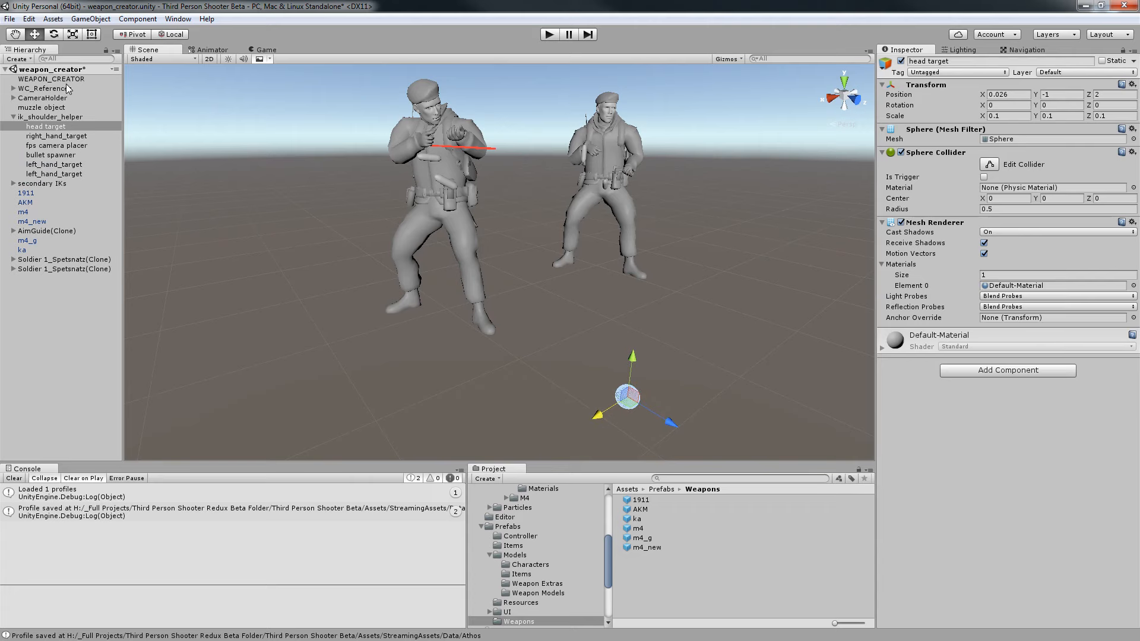
left_click(89, 79)
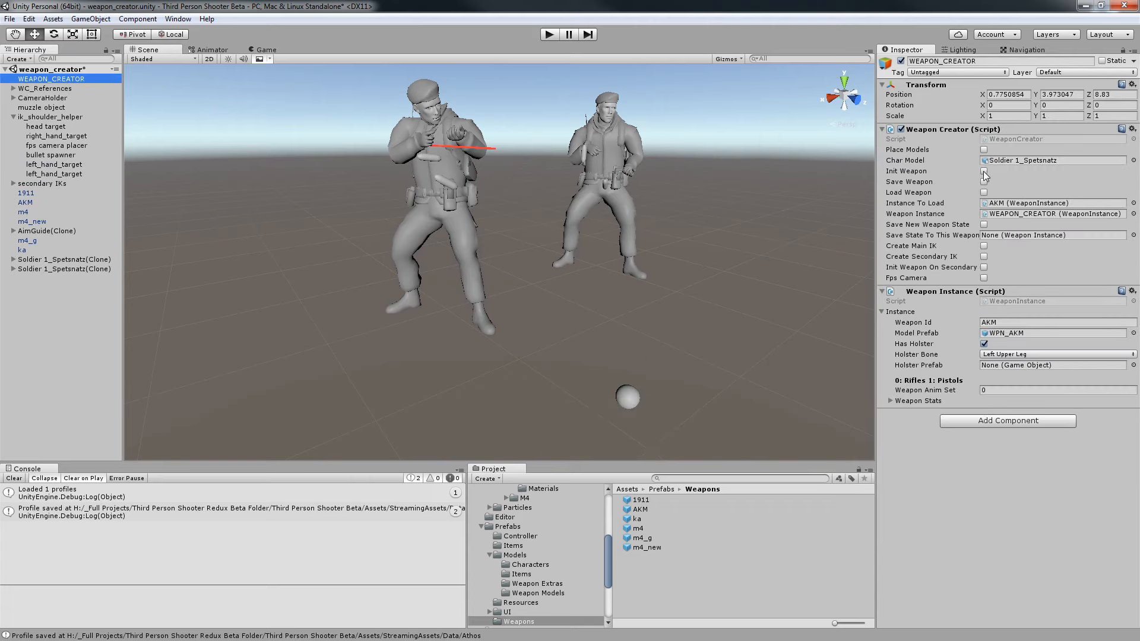
left_click(984, 246)
left_click(984, 257)
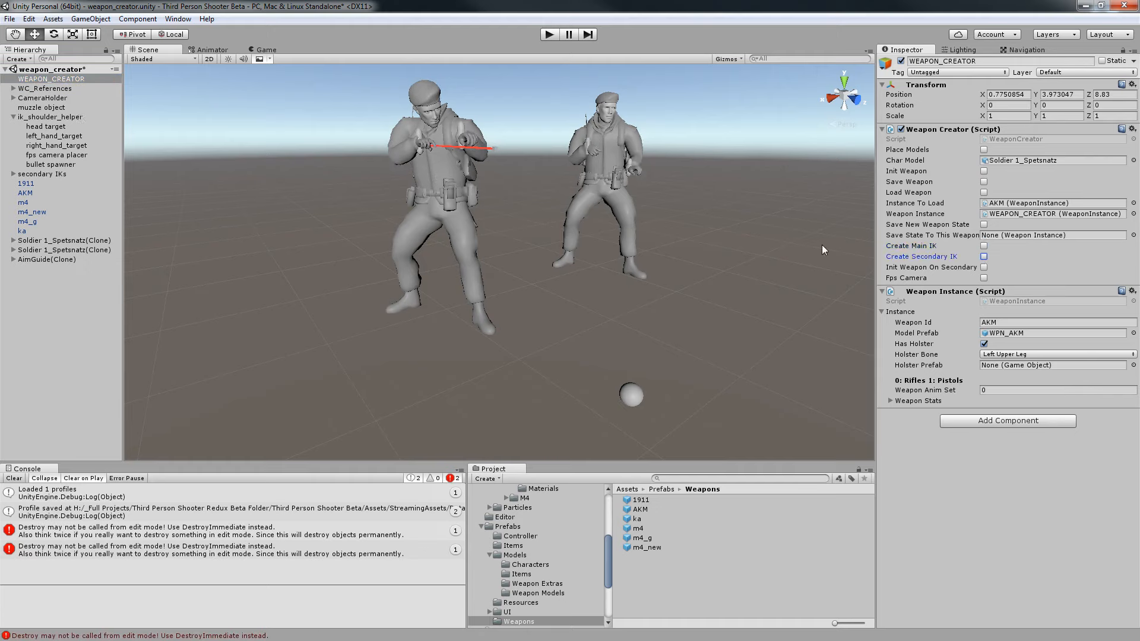
Load the AKM onto the two soldiers and move the head target vertically to about Y -0.922.
left_click(984, 193)
scroll(723, 246, "up", 3)
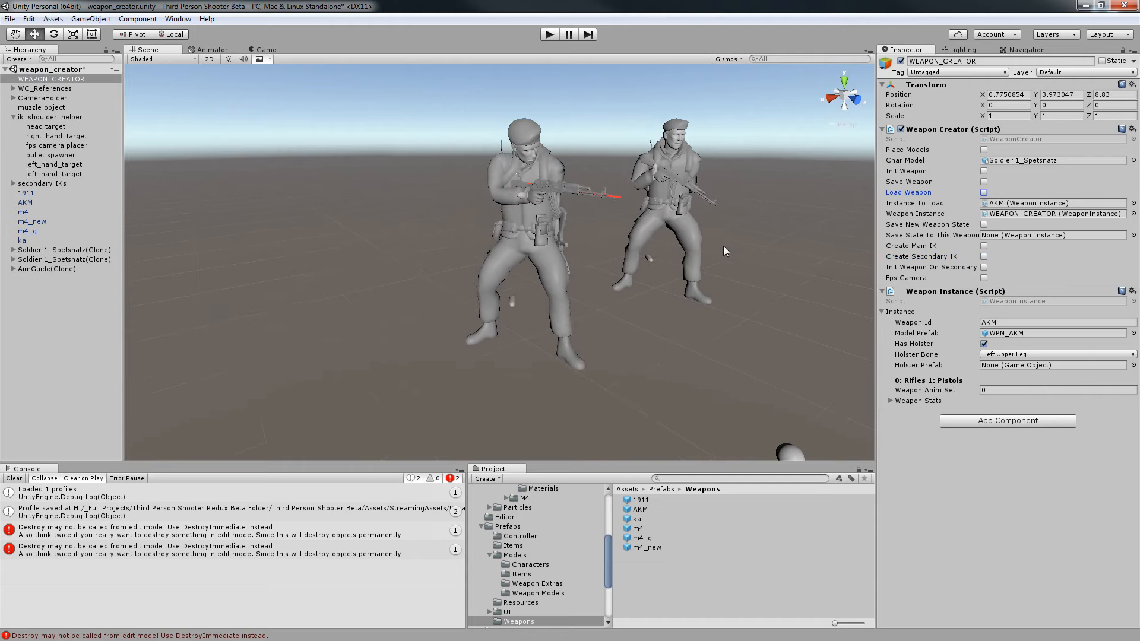
scroll(683, 267, "down", 4)
left_click(715, 391)
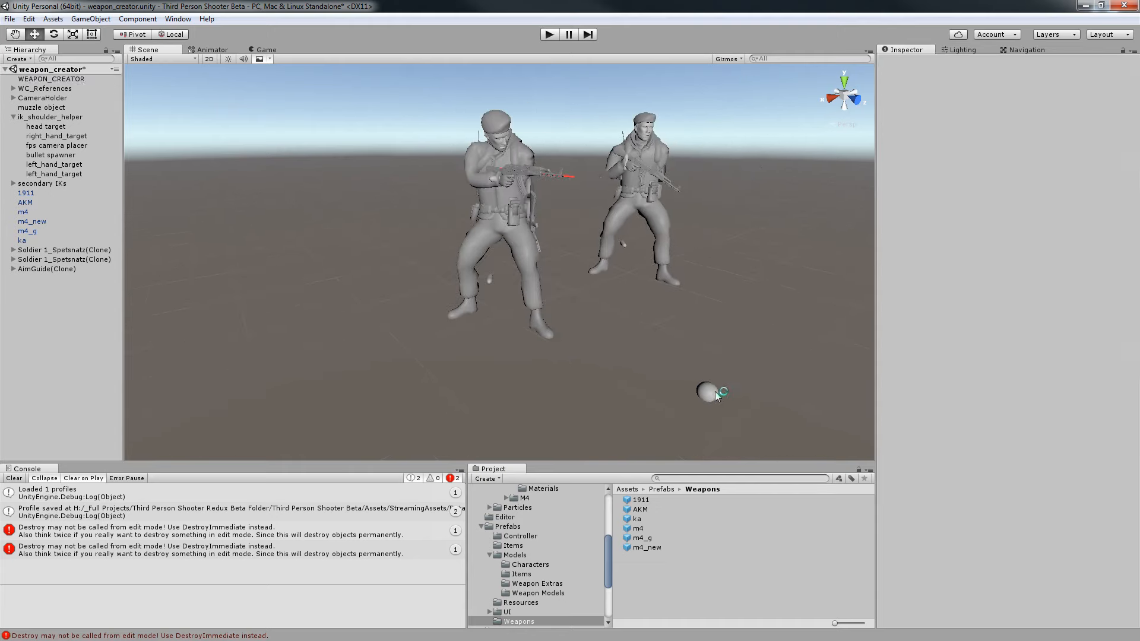
left_click(709, 401)
mouse_move(712, 357)
left_mouse_down()
mouse_move(732, 304)
mouse_move(720, 346)
left_mouse_up()
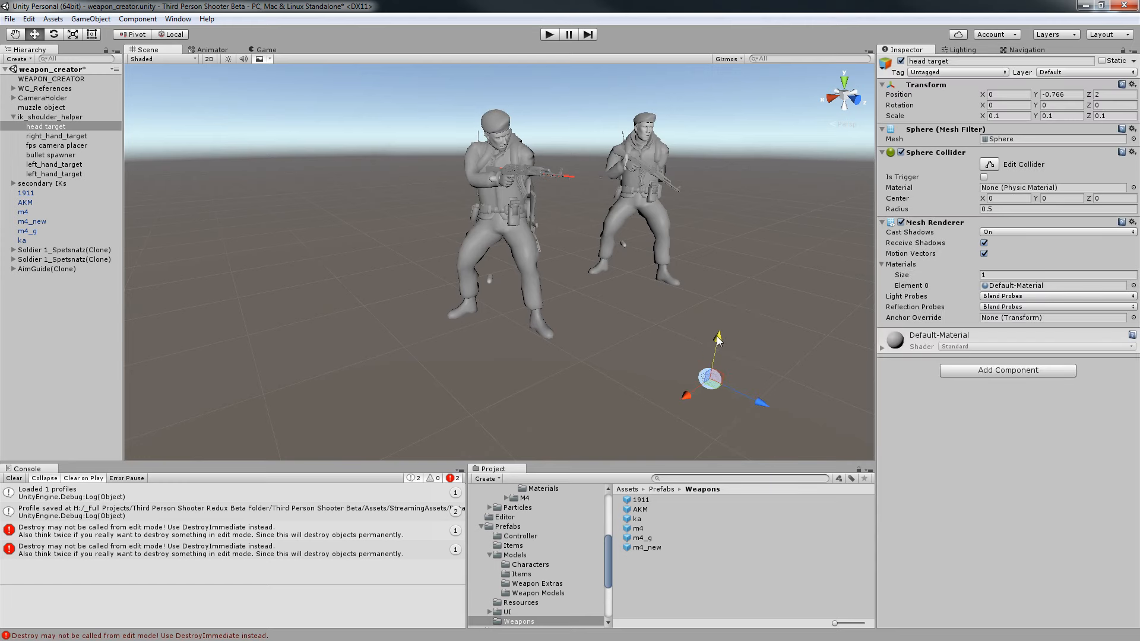
middle_click_drag(701, 344, 705, 354)
scroll(550, 277, "up", 4)
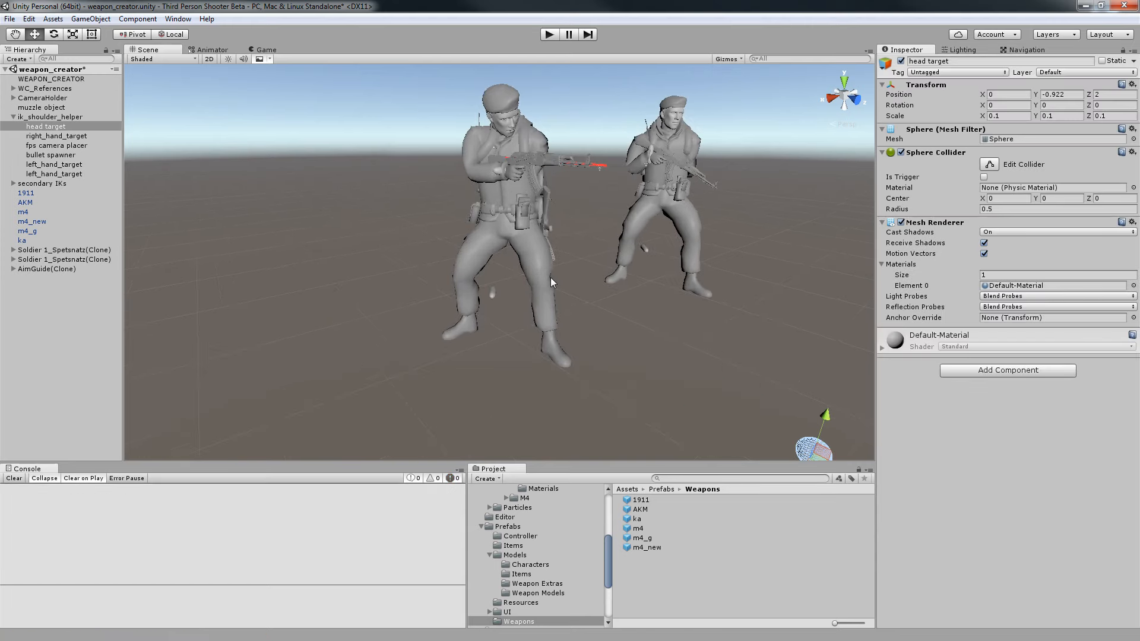
scroll(623, 286, "up", 3)
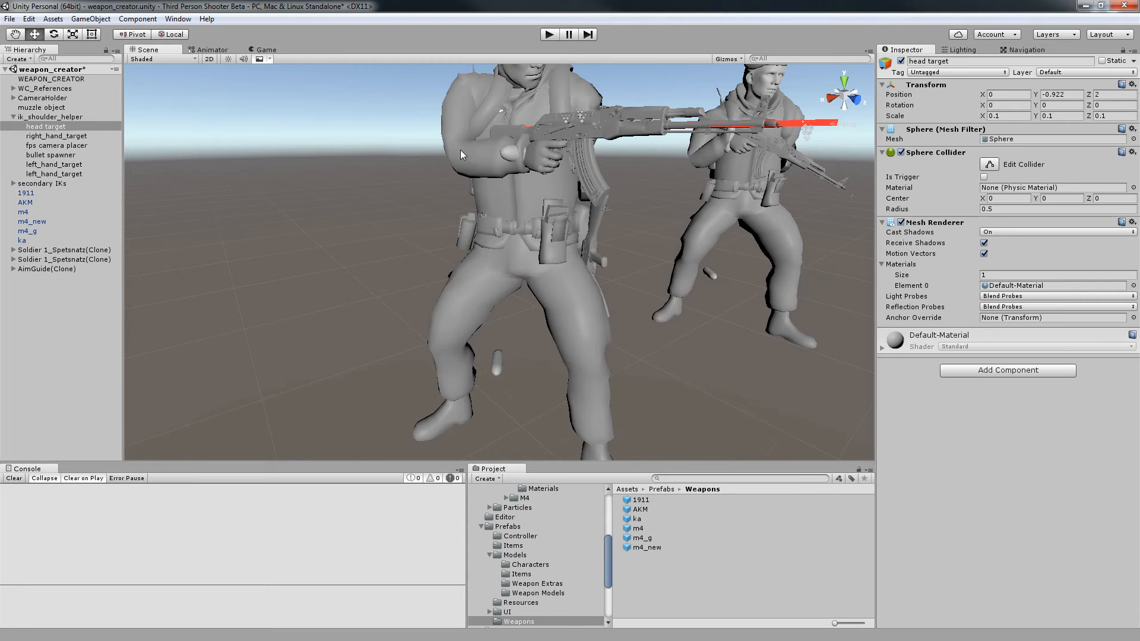
Raise AimGuide(Clone) to about Y 1.544 so the front soldier aims higher, and run Init Weapon On Secondary.
left_click(60, 79)
middle_click_drag(849, 263, 694, 356)
middle_click_drag(469, 158, 465, 308)
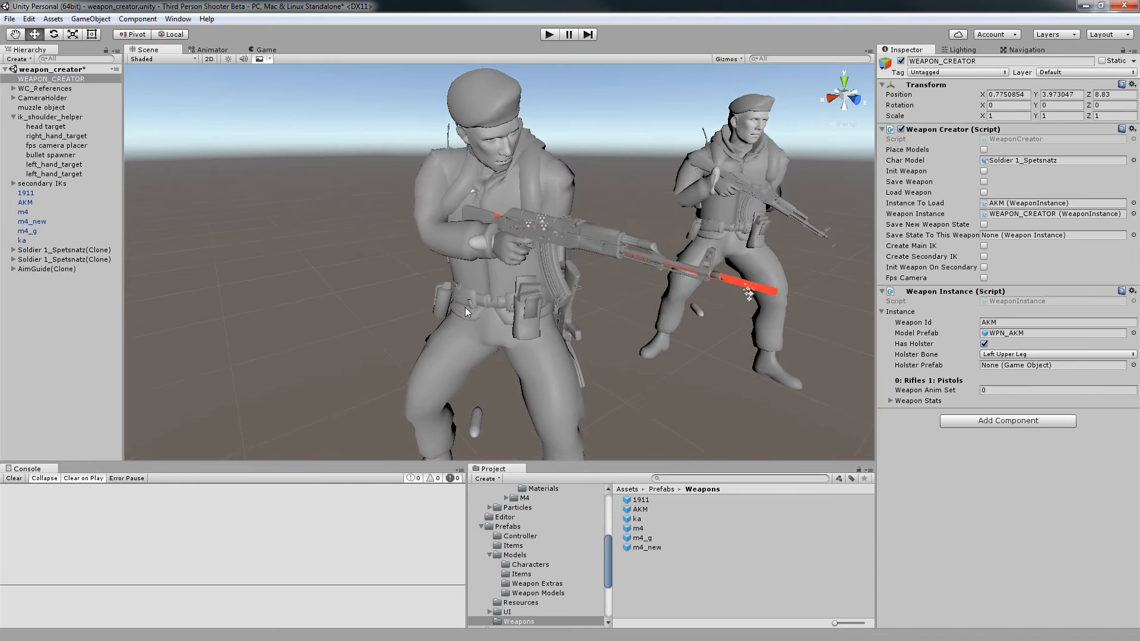
left_click(34, 269)
mouse_move(458, 159)
left_mouse_down()
mouse_move(464, 117)
mouse_move(462, 135)
left_mouse_up()
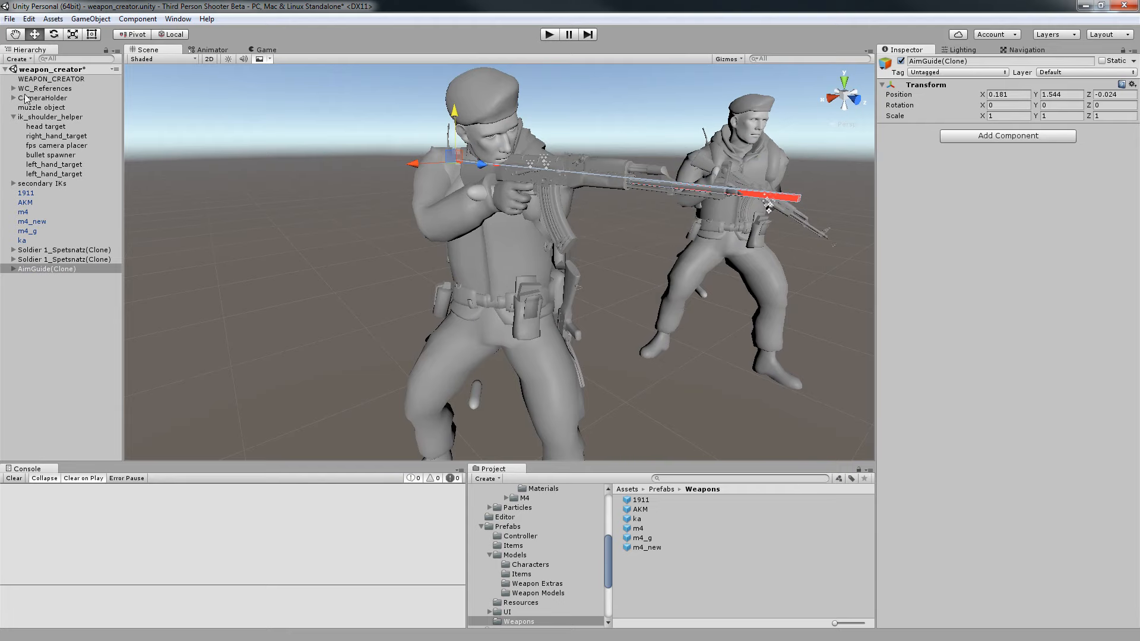
left_click(49, 80)
left_click(984, 268)
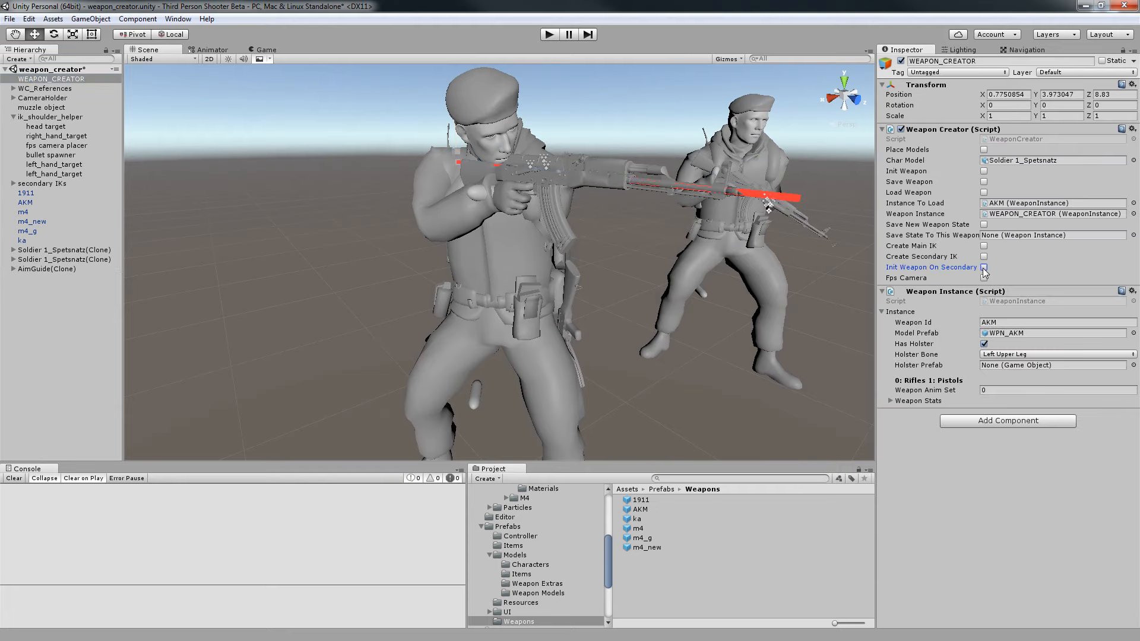
Select the aiming soldier's left_hand_target and switch the transform handles to global orientation.
left_click_drag(737, 331, 585, 321, "alt")
middle_click_drag(585, 321, 249, 237, "alt")
left_click_drag(653, 240, 624, 182, "alt")
left_click(54, 165)
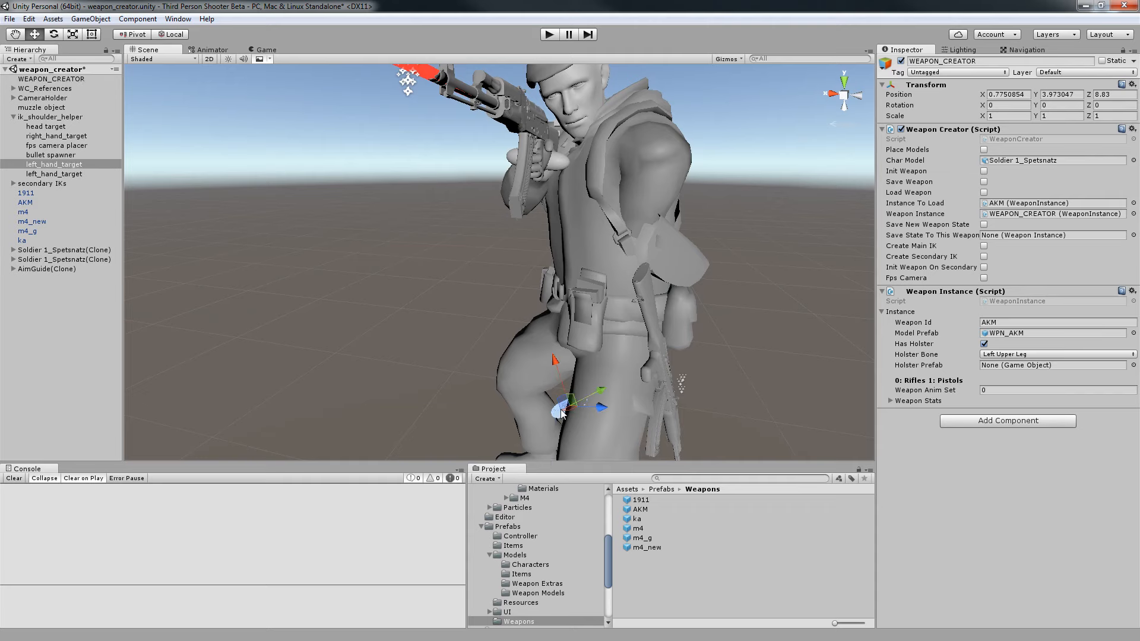
left_click_drag(604, 109, 755, 250, "alt")
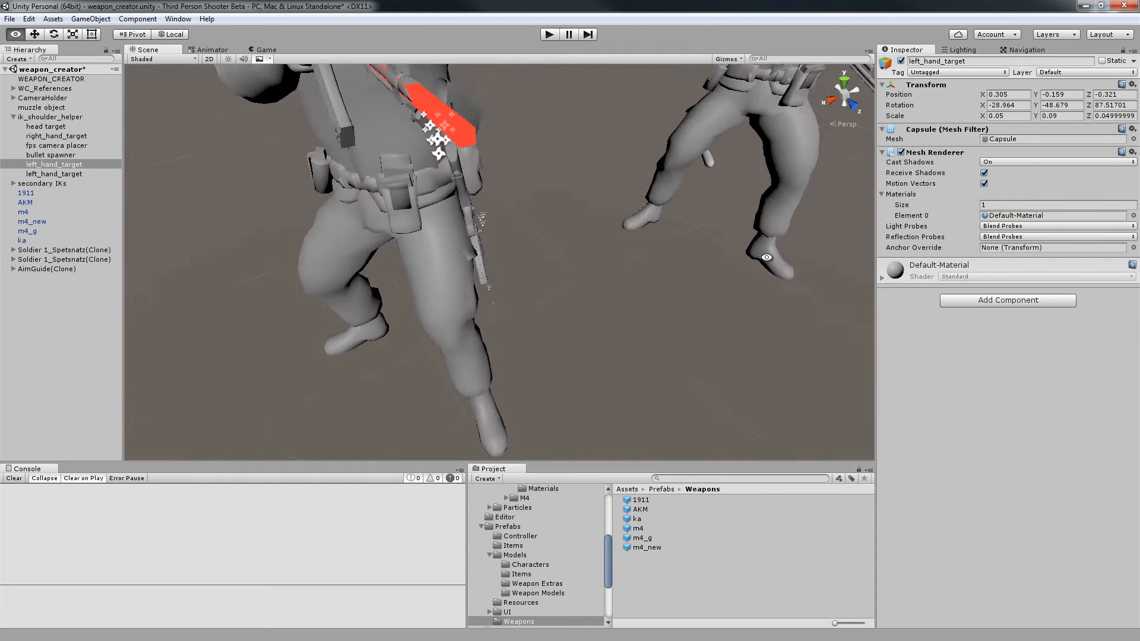
scroll(522, 213, "down", 12)
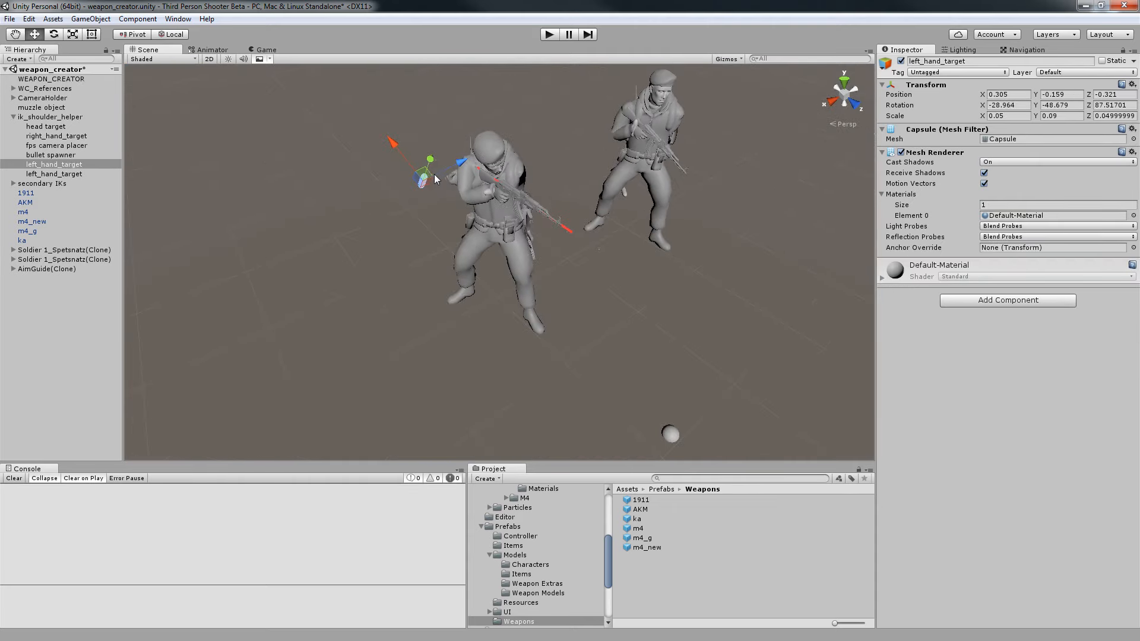
left_click(179, 35)
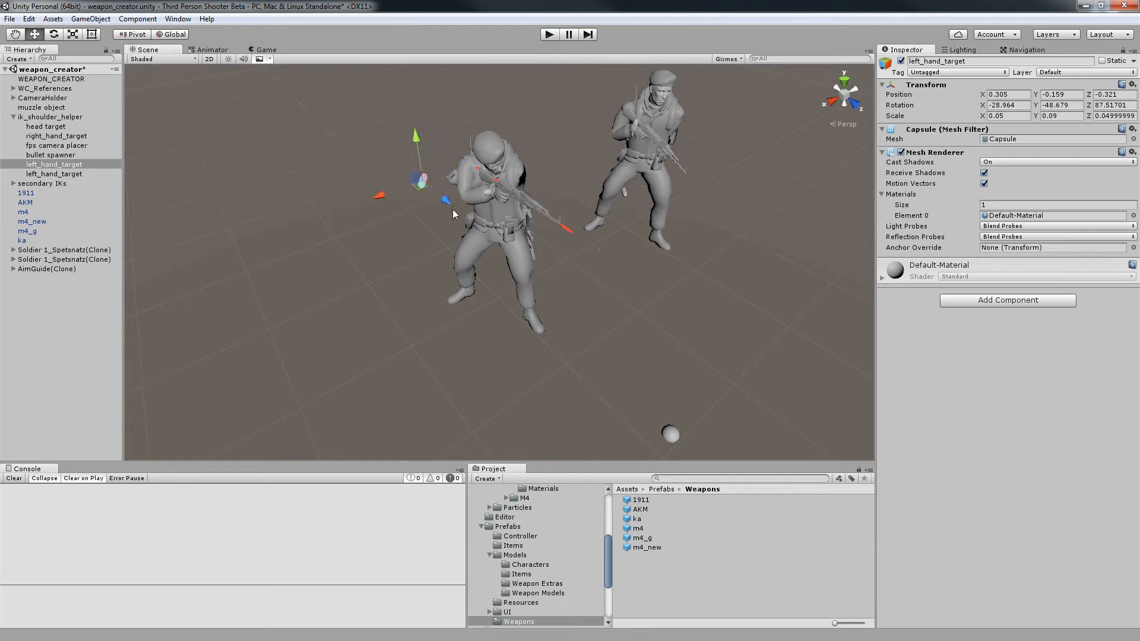
Bring the aiming soldier's left_hand_target in front of him, at about X 0.112, Y 0.127, Z 0.476, and rotate it upright.
left_click_drag(453, 213, 496, 229)
left_click_drag(541, 168, 544, 188)
key("e")
left_click_drag(553, 256, 492, 193)
key("w")
left_click_drag(475, 193, 577, 174, "alt")
scroll(626, 183, "up", 5, "alt")
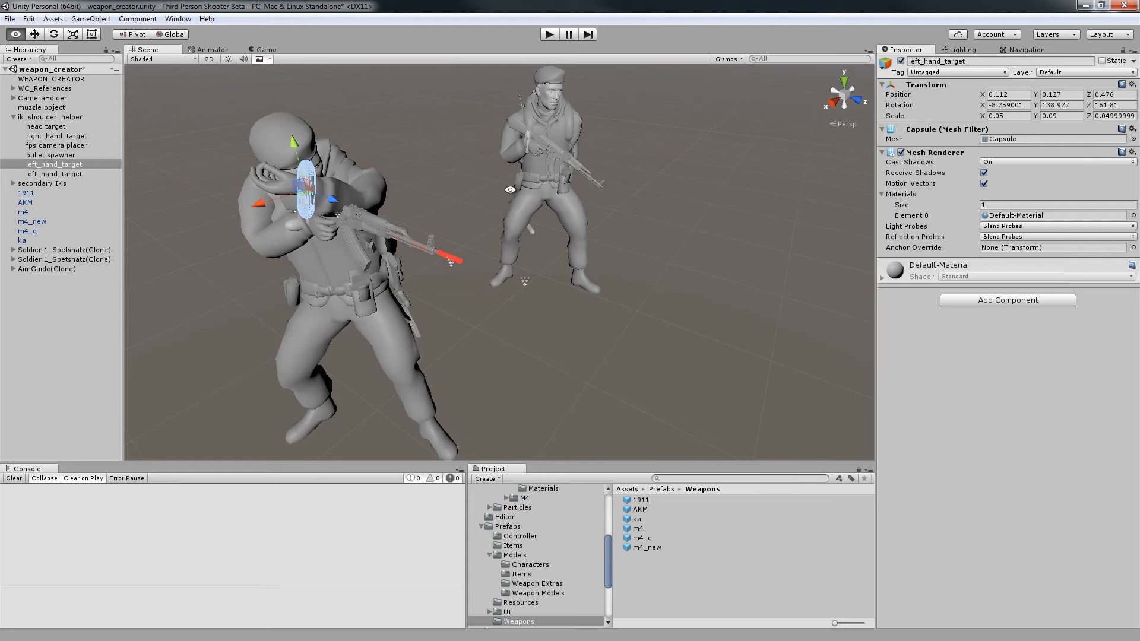
Rotate the aiming soldier's left_hand_target and move it under the AKM's handguard, to about X -0.054, Y -0.089, Z 0.606.
middle_click_drag(510, 189, 628, 146, "alt")
key("e")
left_click_drag(440, 146, 386, 169)
key("w")
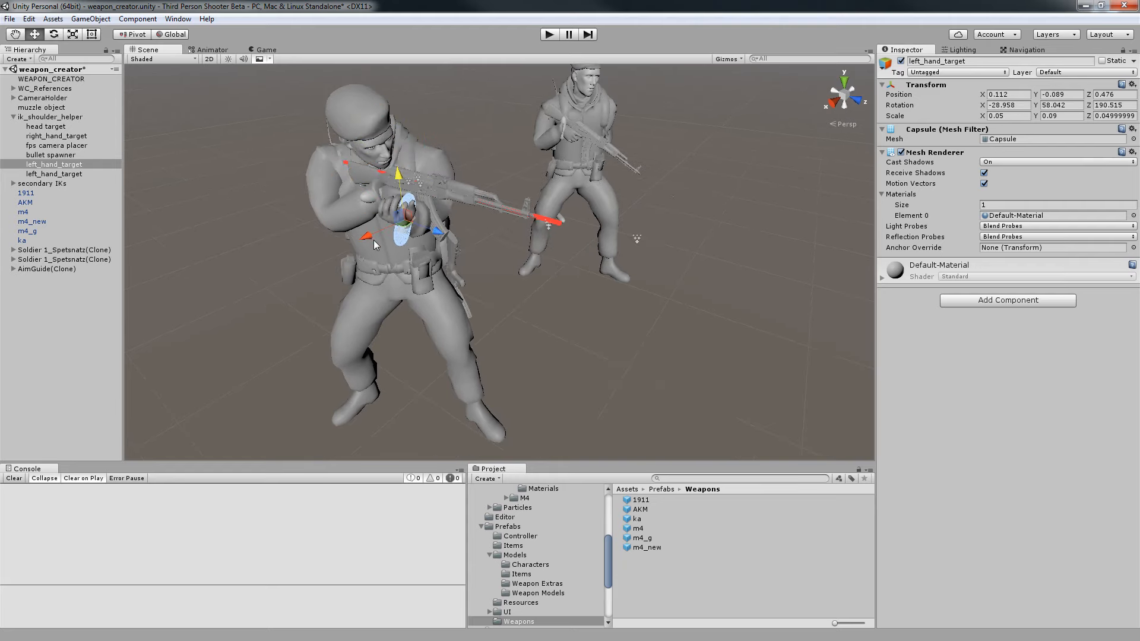
left_click_drag(375, 245, 474, 188)
key("e")
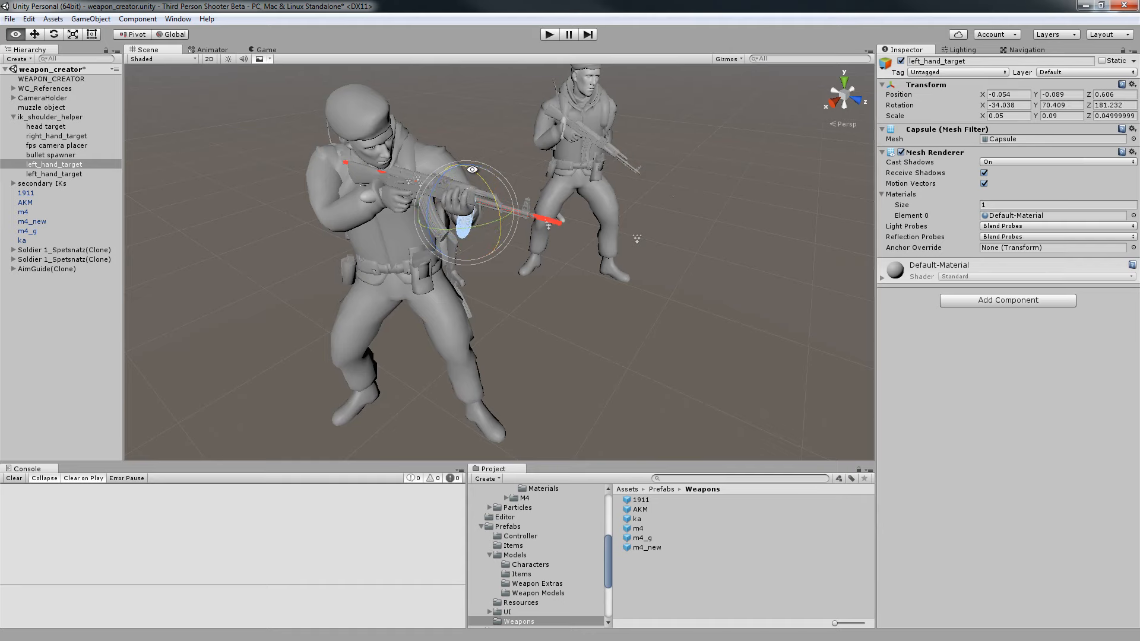
Refine the aiming soldier's left-hand grip by moving left_hand_target to about X -0.071, Y -0.068 and X rotation -22.1.
left_click_drag(459, 175, 523, 177, "alt")
scroll(523, 176, "down", 4)
middle_click_drag(511, 205, 533, 222)
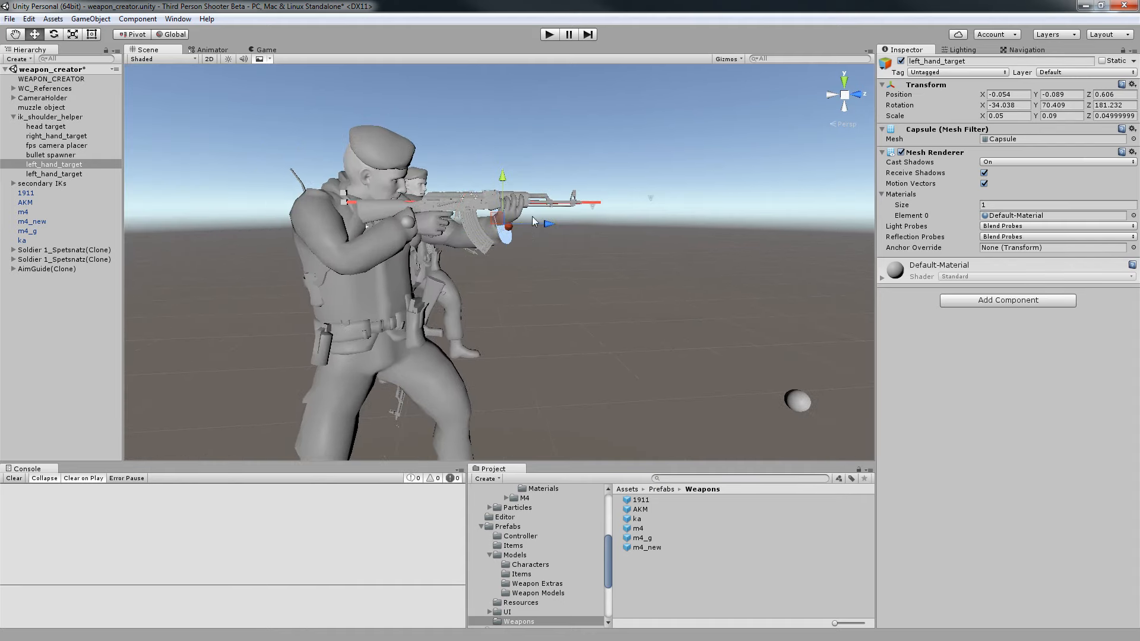
left_click_drag(502, 178, 553, 254)
key("e")
left_click_drag(545, 210, 541, 230)
key("w")
Examine from several sides how both soldiers hold the AKM.
left_click_drag(579, 229, 790, 238, "alt")
scroll(631, 242, "down", 4)
right_click_drag(631, 242, 498, 248)
left_click_drag(498, 247, 249, 201, "alt")
left_click_drag(534, 231, 398, 224, "alt")
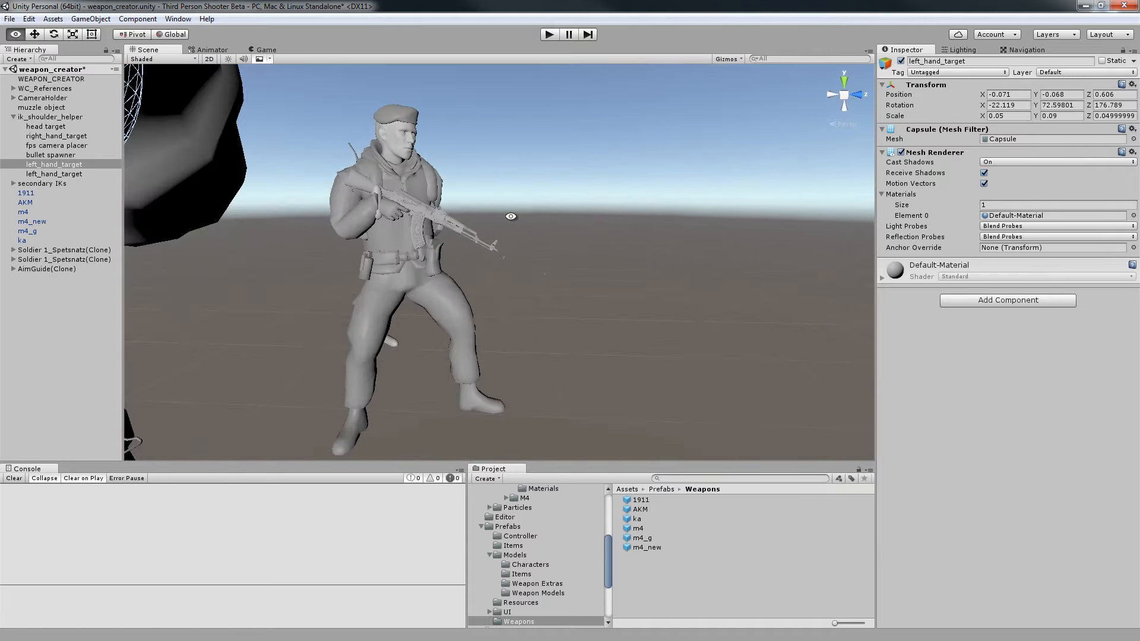
left_click_drag(511, 217, 412, 214, "alt")
scroll(412, 215, "down", 3)
middle_click_drag(412, 214, 620, 219)
left_click_drag(620, 219, 569, 221, "alt")
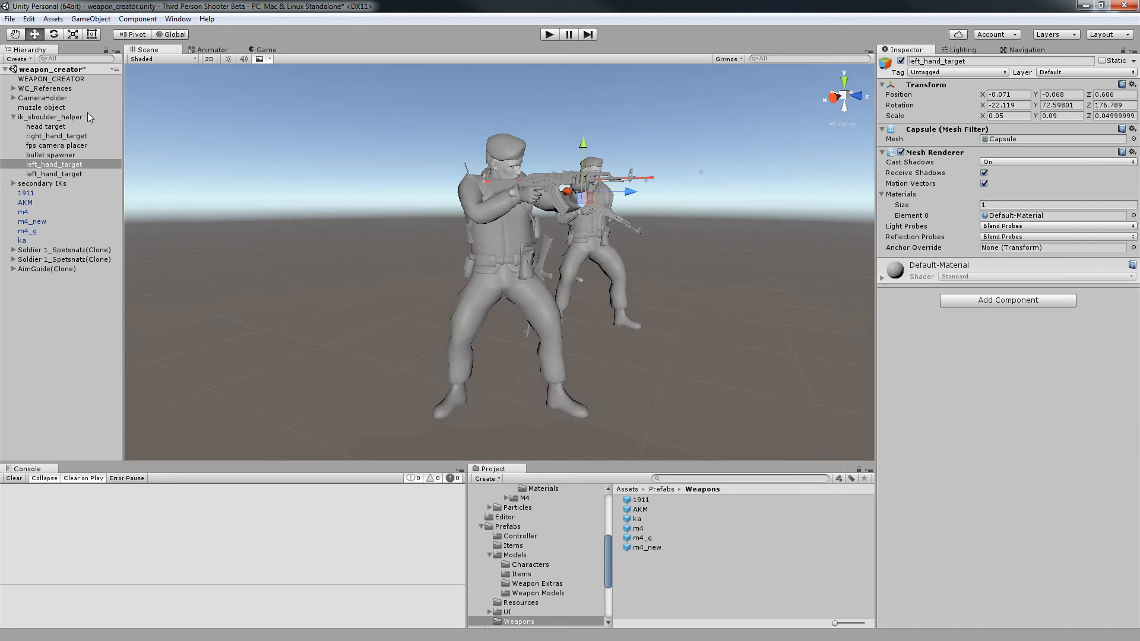
Run Init Weapon On Secondary, then move and rotate the rear soldier's left_hand_target up to the lowered AKM, at about Y -0.309.
left_click(73, 80)
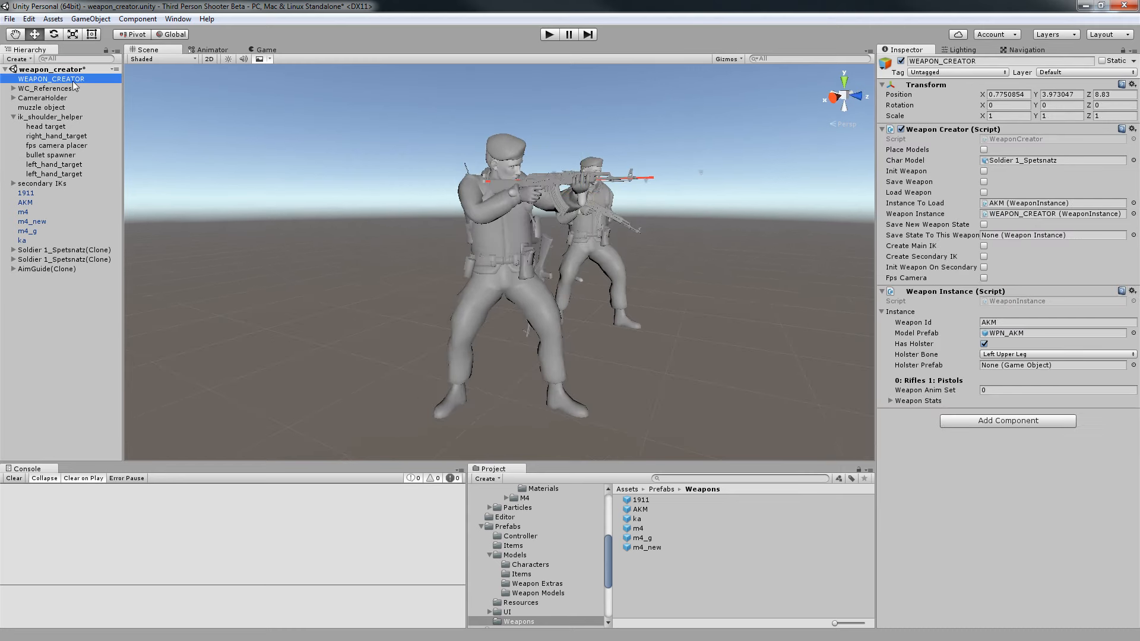
left_click(984, 267)
left_click_drag(600, 173, 460, 174, "alt")
scroll(464, 157, "up", 5, "alt")
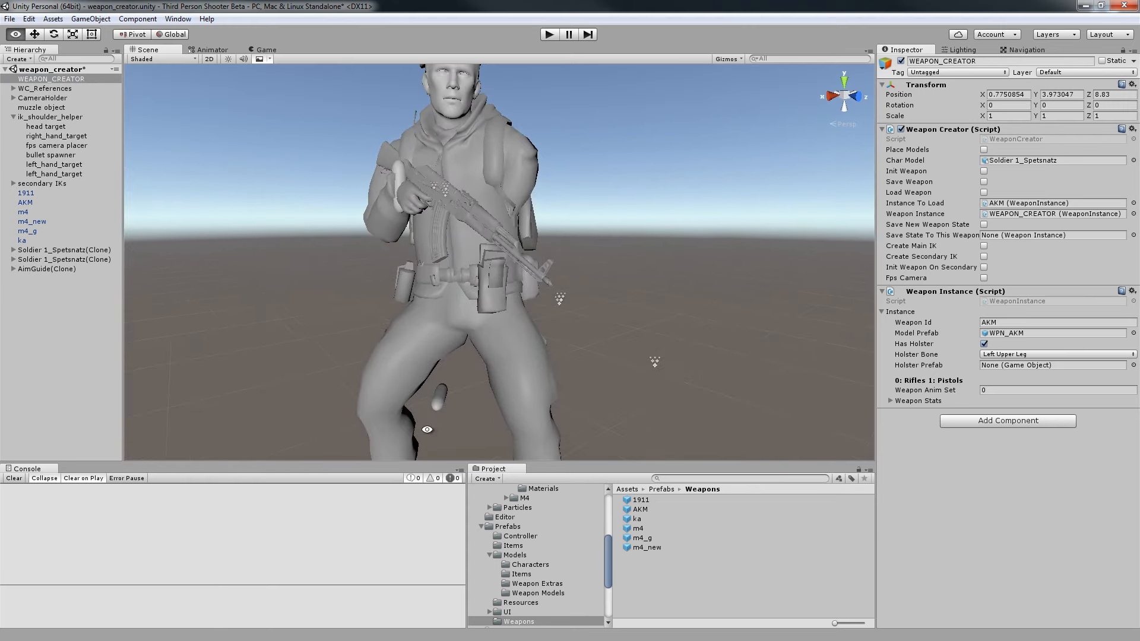
left_click(436, 398)
left_click_drag(440, 363, 392, 256)
key("e")
key("alt+w")
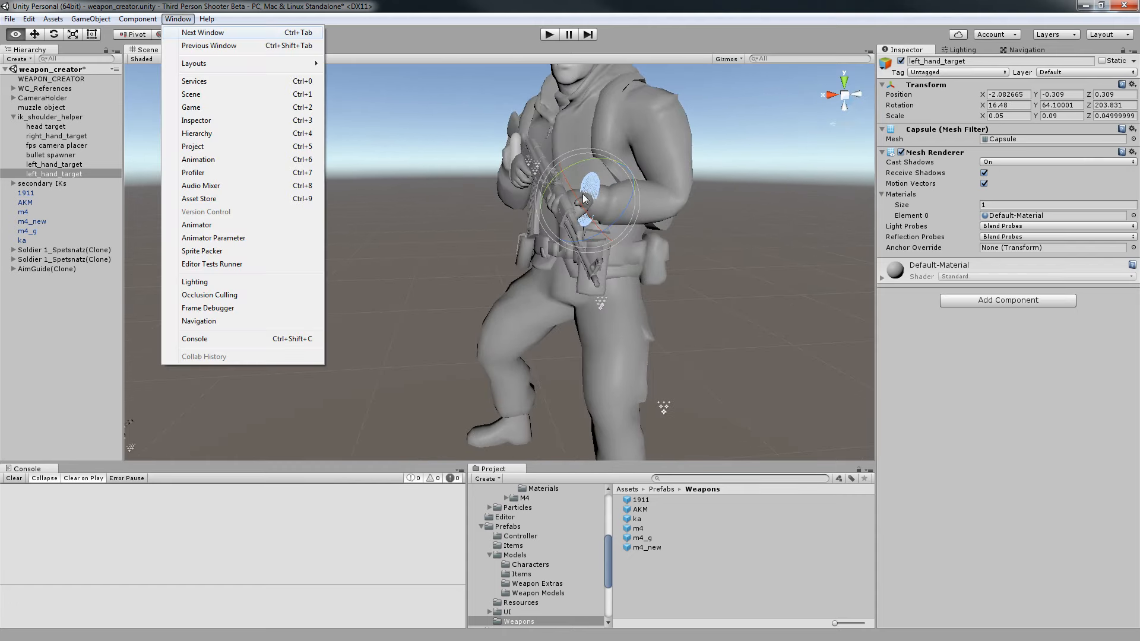
key("Escape")
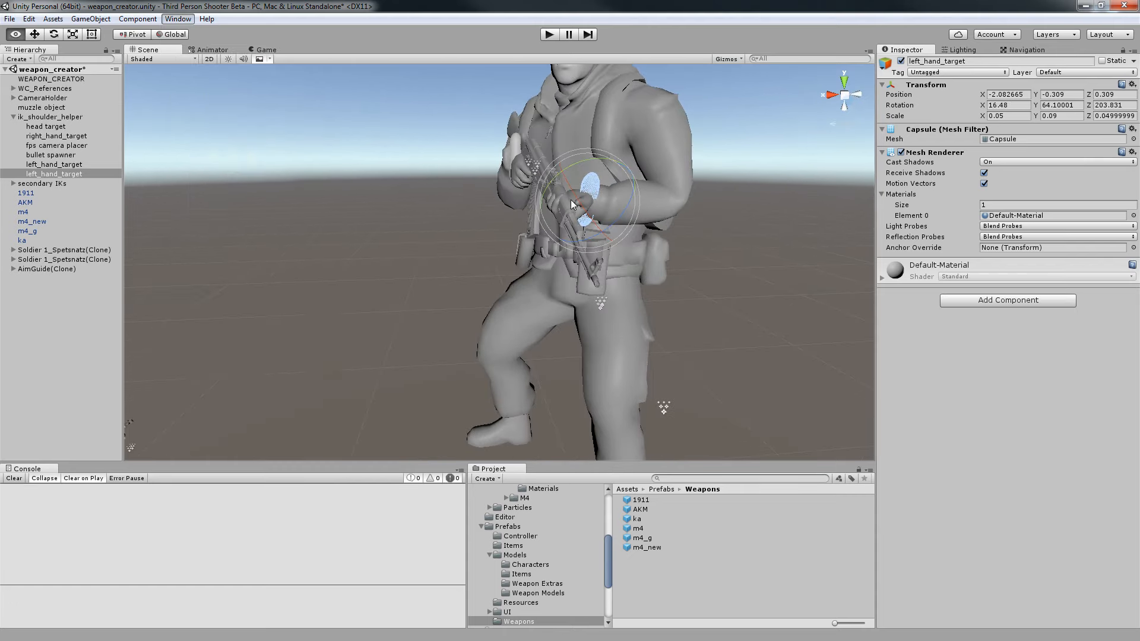
Fine-tune the rear soldier's left_hand_target position to about X -2.077, Y -0.325, Z 0.34.
left_click(728, 270)
left_click(589, 196)
key("w")
left_click_drag(562, 202, 626, 310)
left_click_drag(564, 136, 327, 199)
left_click_drag(363, 253, 497, 296)
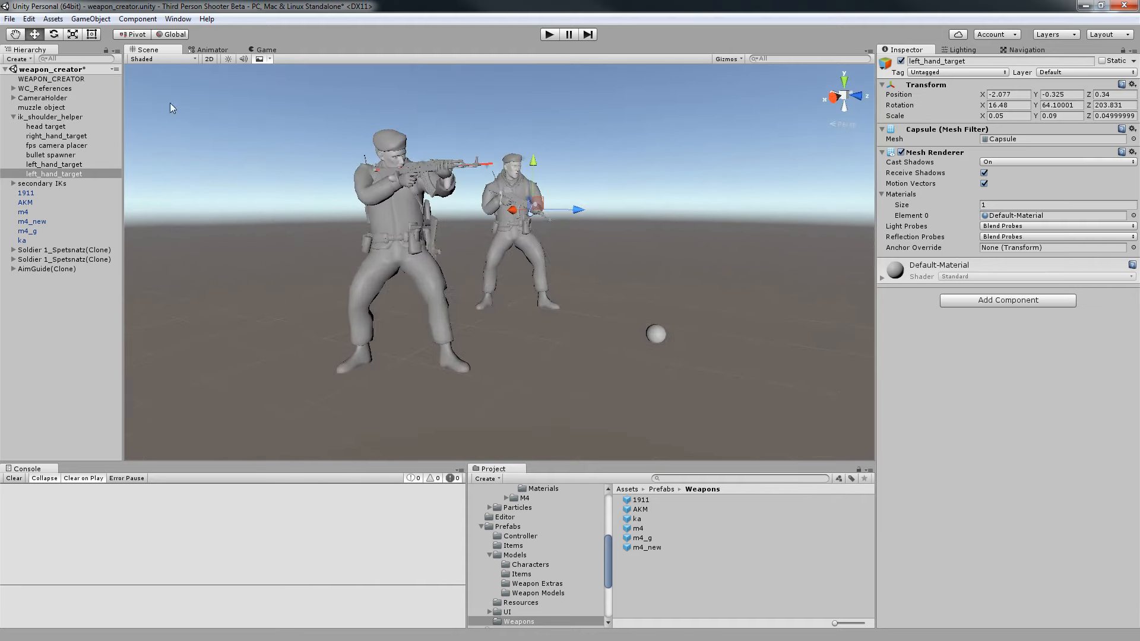
Save the adjusted AKM from WEAPON_CREATOR ten times in a row.
left_click(55, 79)
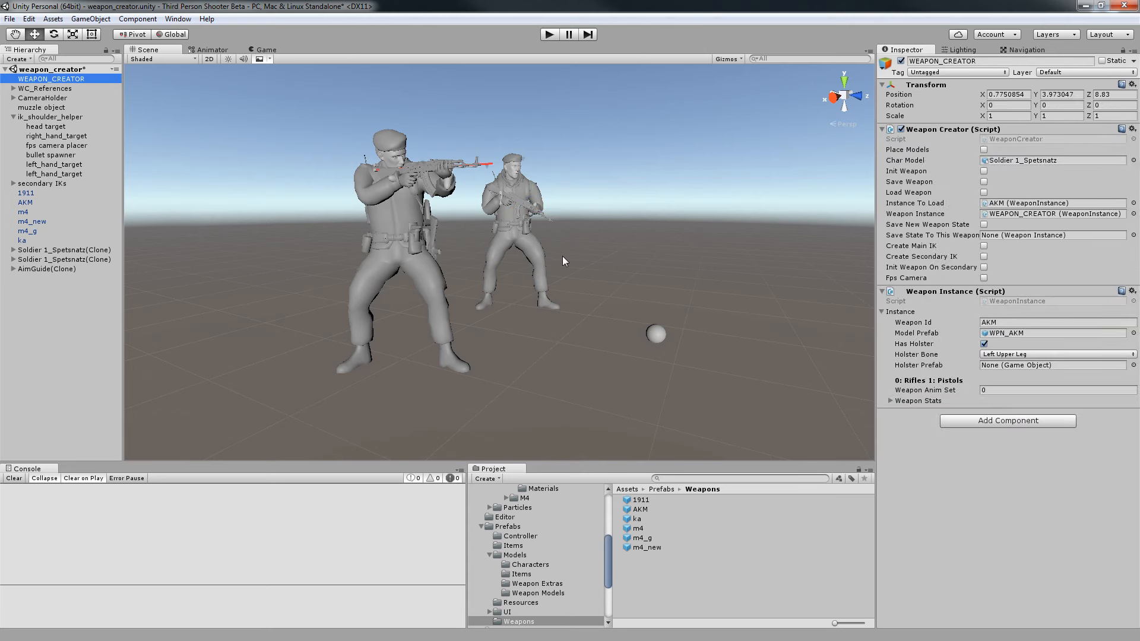
left_click(984, 181)
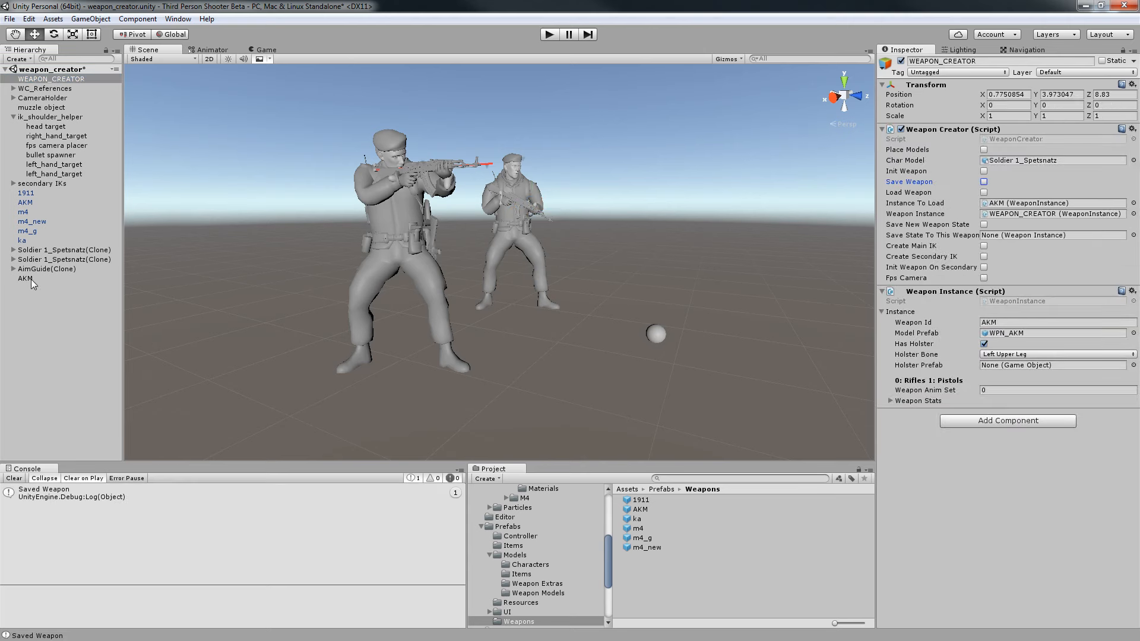
left_click(986, 182)
left_click(985, 182)
left_click(985, 181)
left_click(986, 182)
left_click(985, 182)
left_click(986, 182)
left_click(986, 182)
left_click(985, 182)
left_click(986, 182)
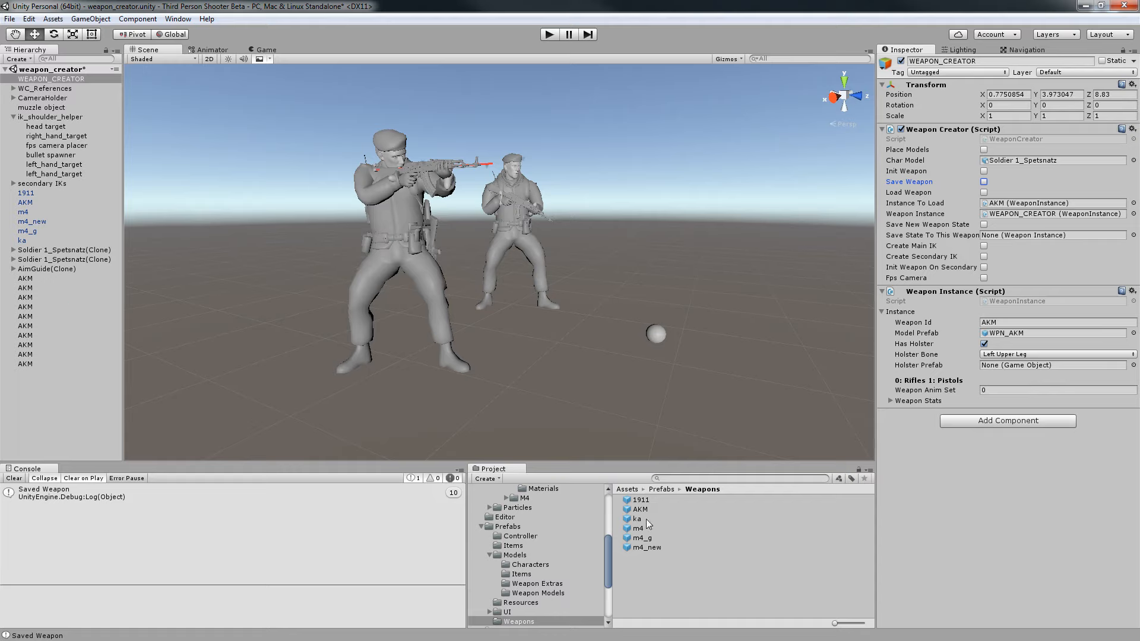
Set Instance To Load to the 1911 prefab and load that pistol onto the soldiers.
left_click_drag(648, 505, 1012, 209)
left_click(984, 193)
left_click_drag(561, 247, 586, 273, "alt")
Pull the aiming soldier's right_hand_target back to about Z 0.351 and check the pistol pose from behind.
left_click(494, 208)
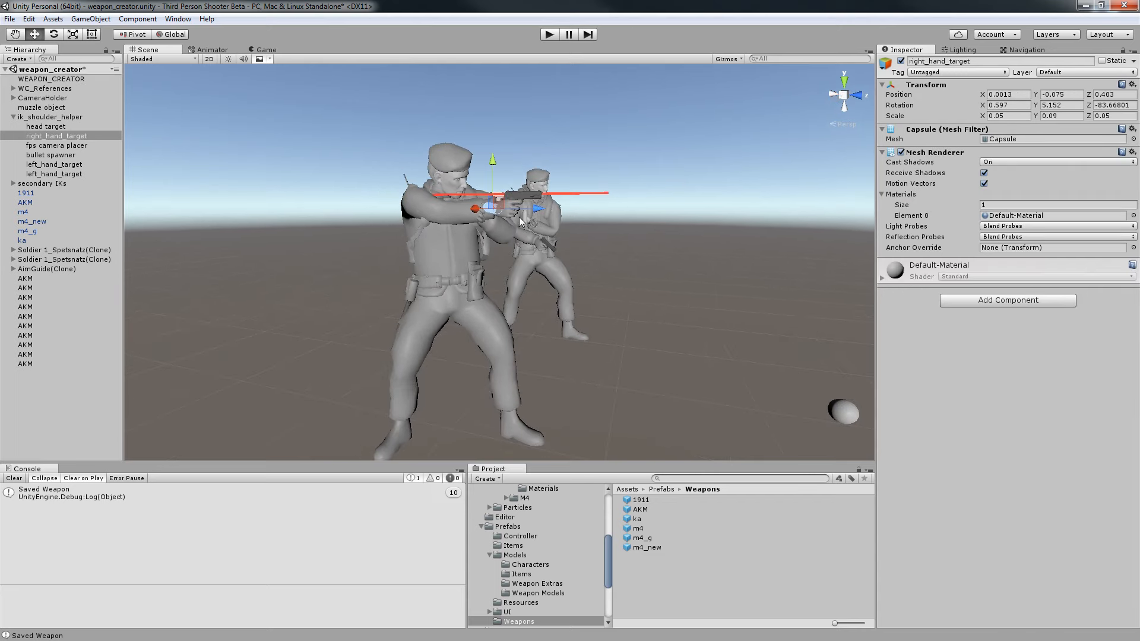
left_click_drag(538, 214, 511, 207)
left_click(51, 79)
left_click_drag(857, 361, 683, 227, "alt")
left_click(57, 136)
left_click_drag(594, 297, 652, 307, "alt")
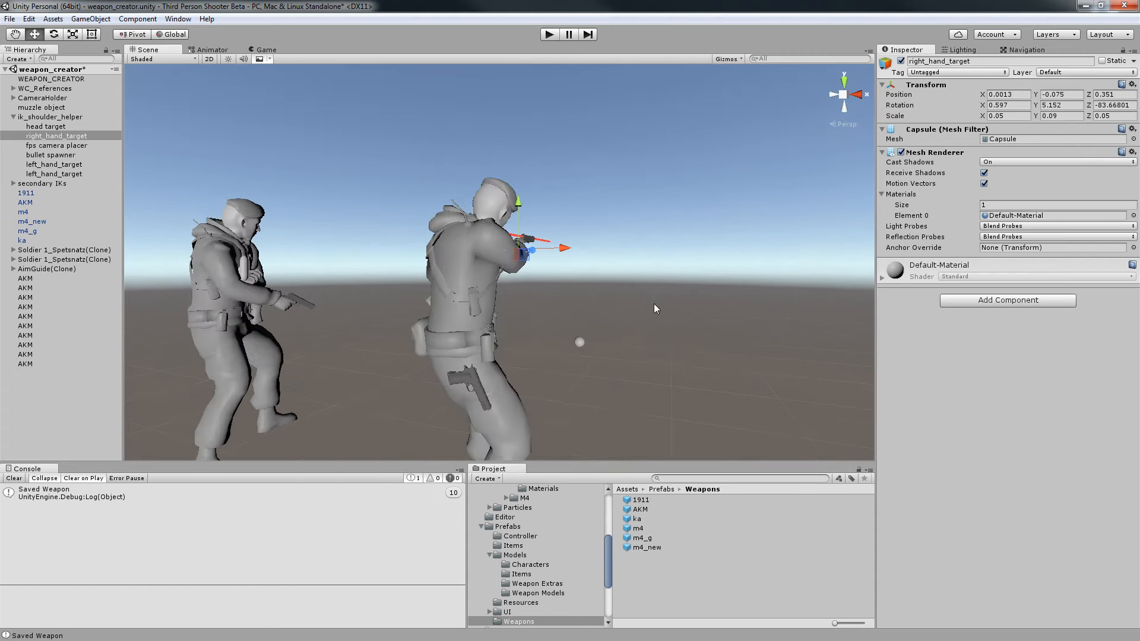